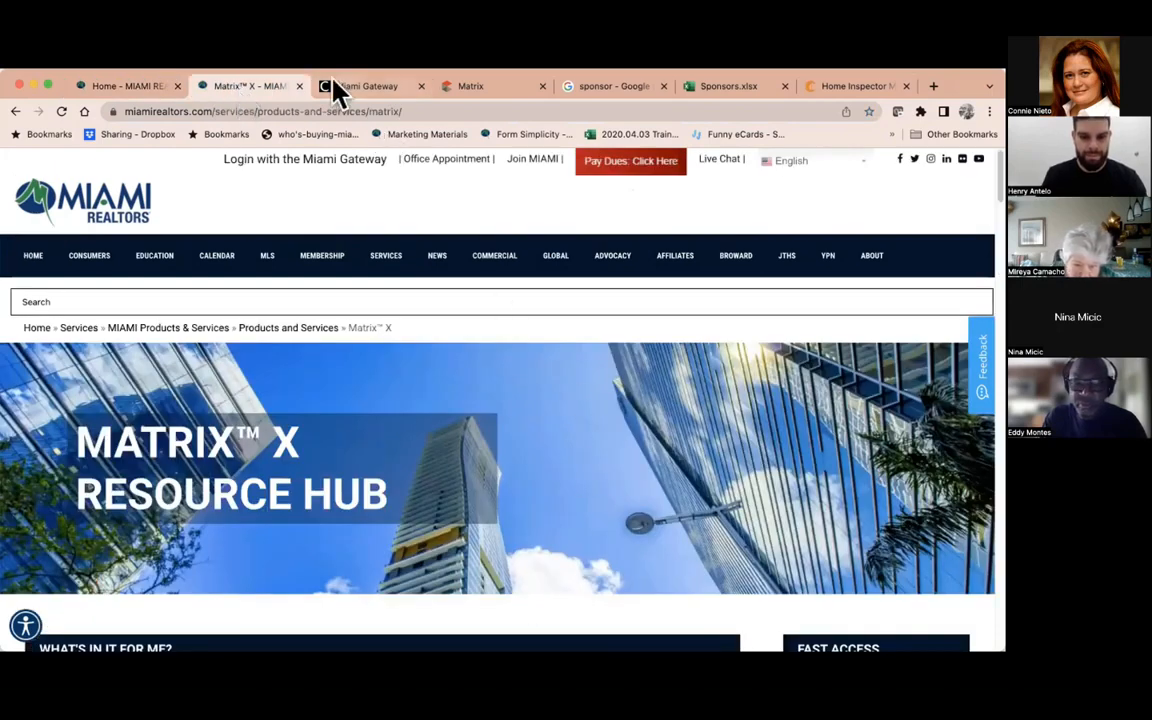
Step: Copy the Matrix X Resource Hub page's web address
click(322, 108)
right_click(320, 108)
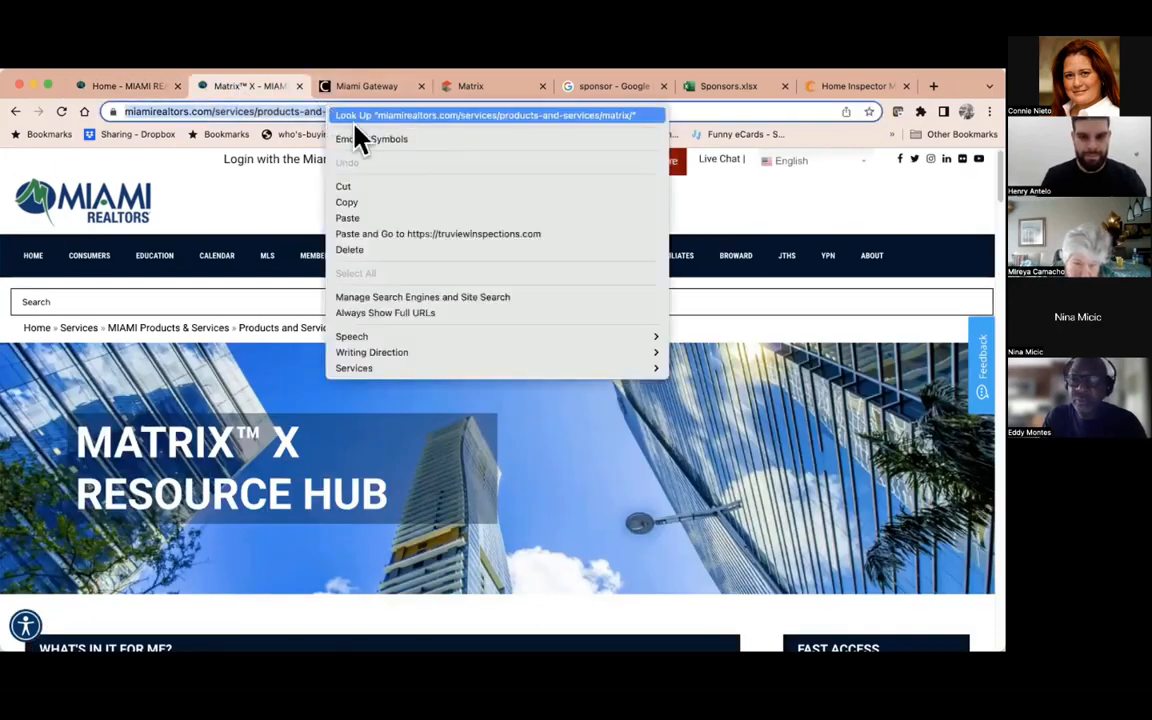
click(373, 203)
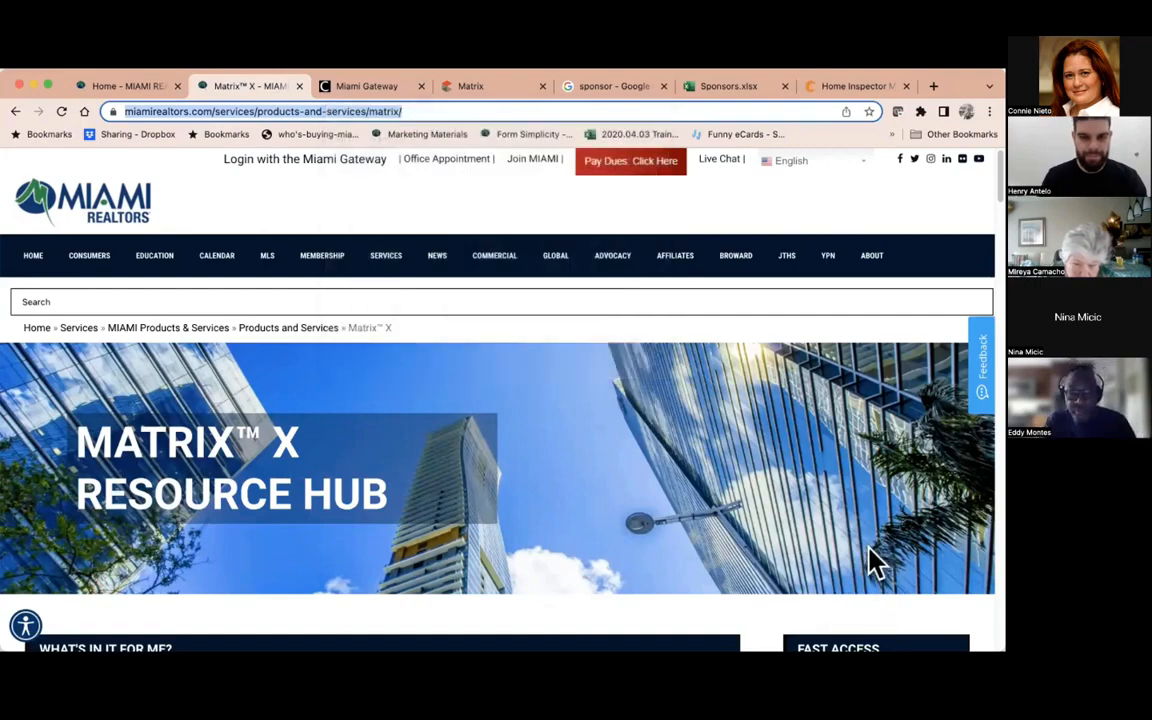
Step: Look through the hub's features, then return to the MIAMI REALTORS homepage's Miami Gateway section
scroll(433, 535, down, 5)
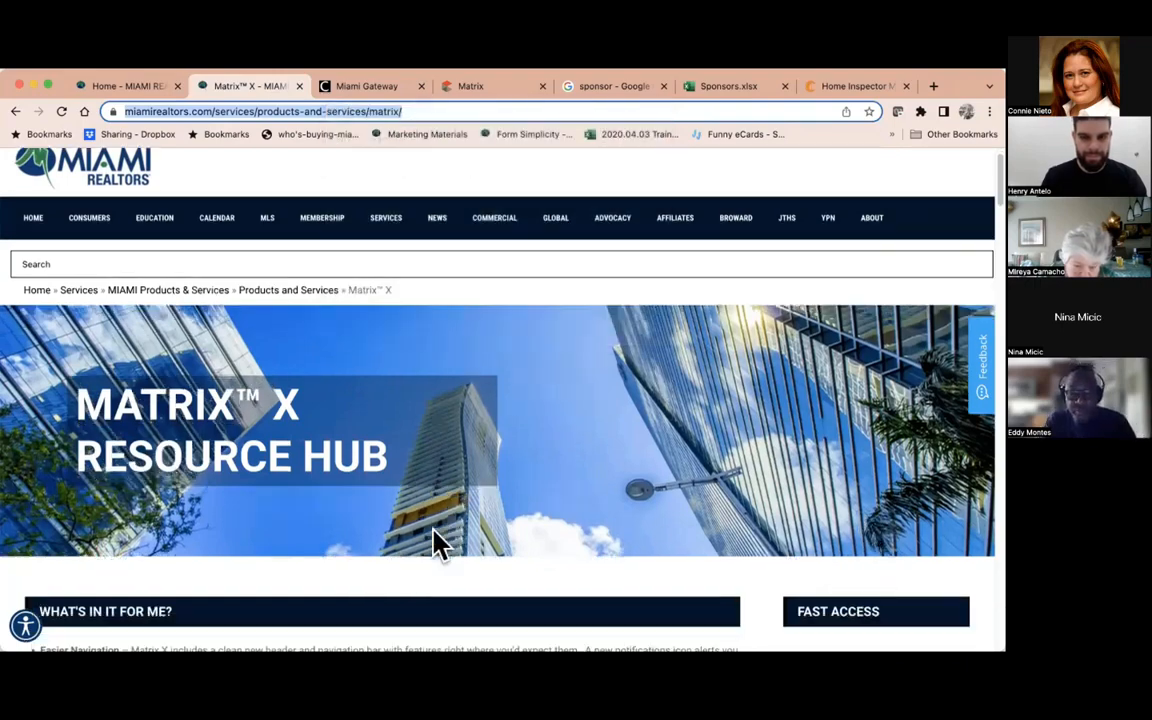
scroll(435, 533, down, 3)
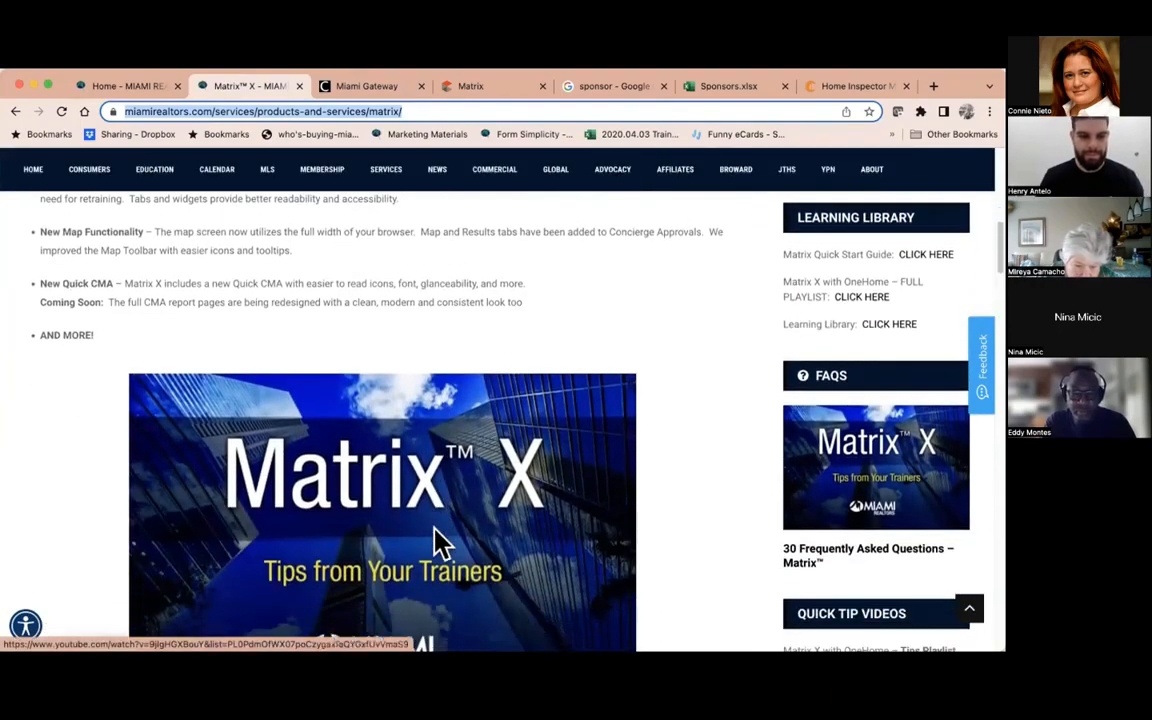
scroll(395, 440, up, 1)
scroll(395, 440, up, 3)
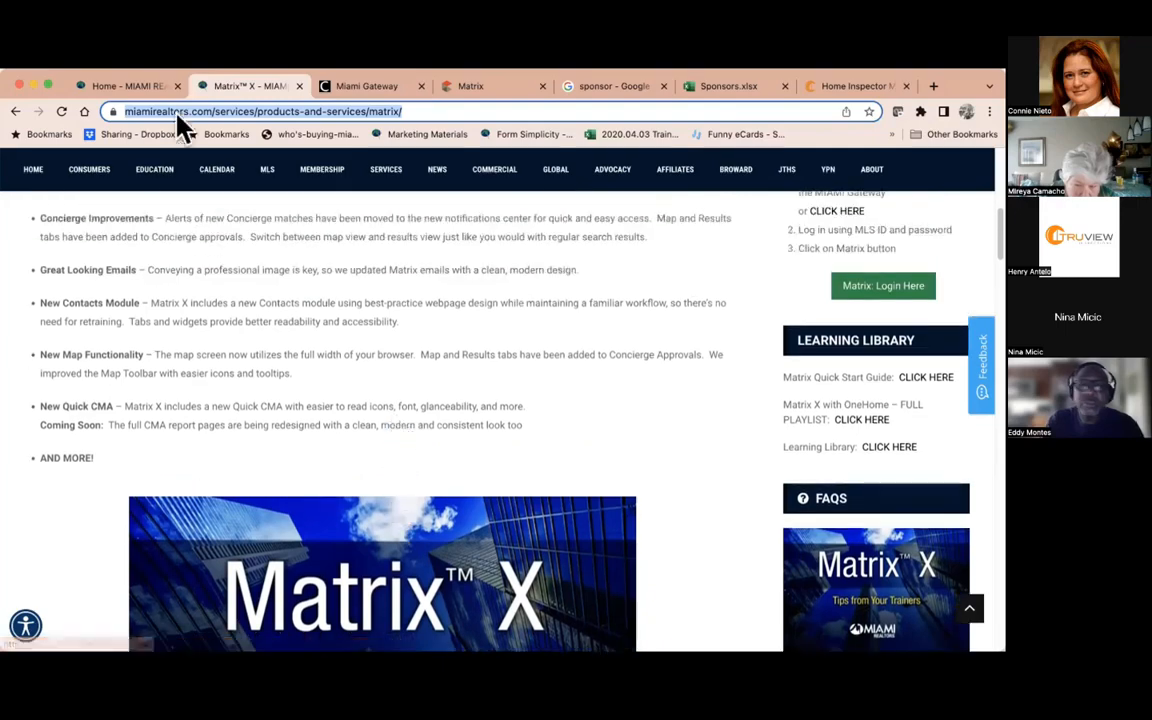
click(125, 86)
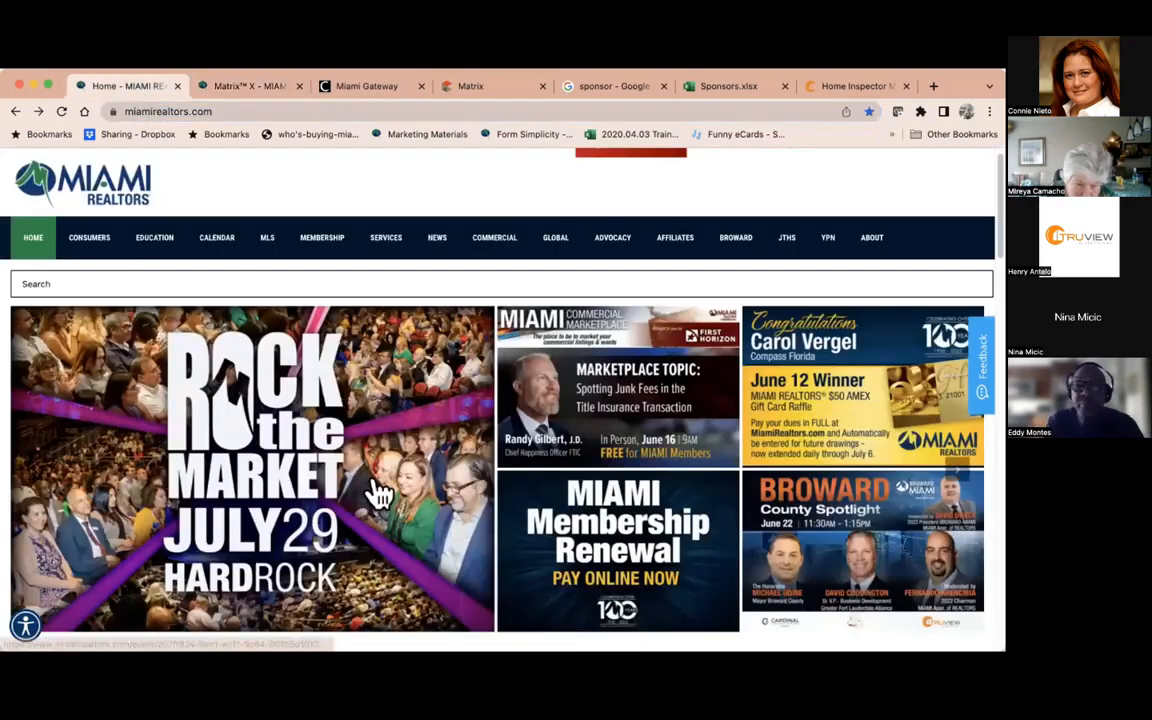
scroll(373, 489, down, 10)
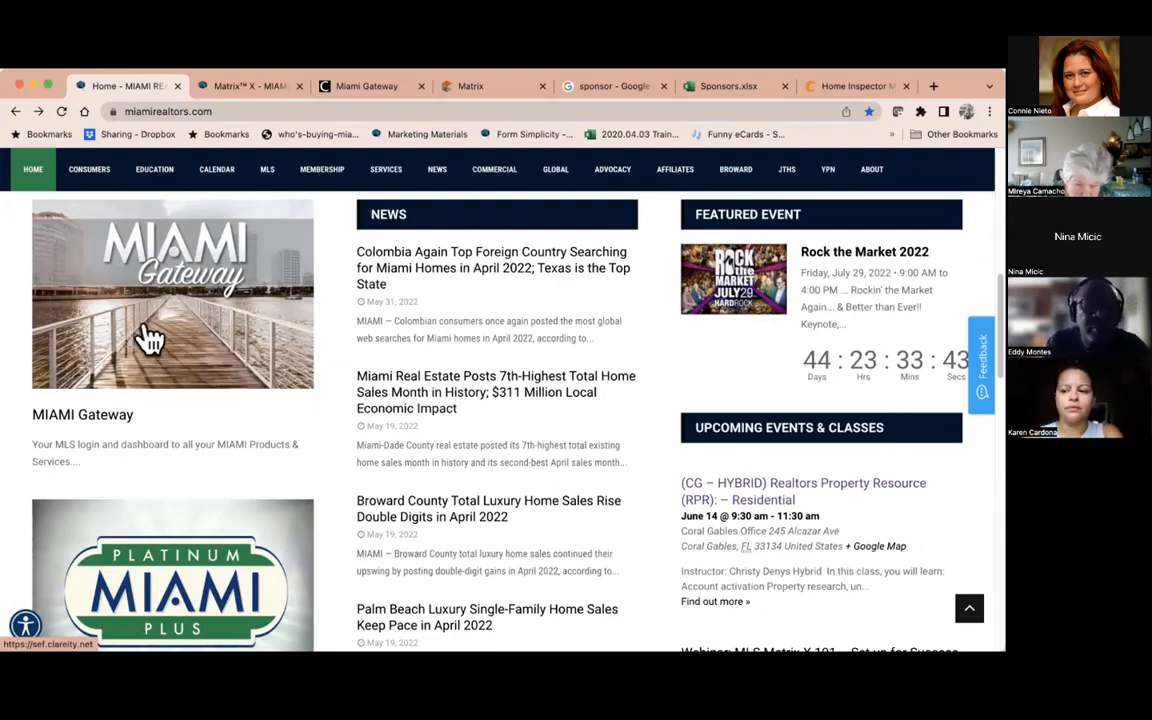
Step: Bring up the Miami Gateway single-sign-on dashboard, then the already-open Matrix session
click(357, 91)
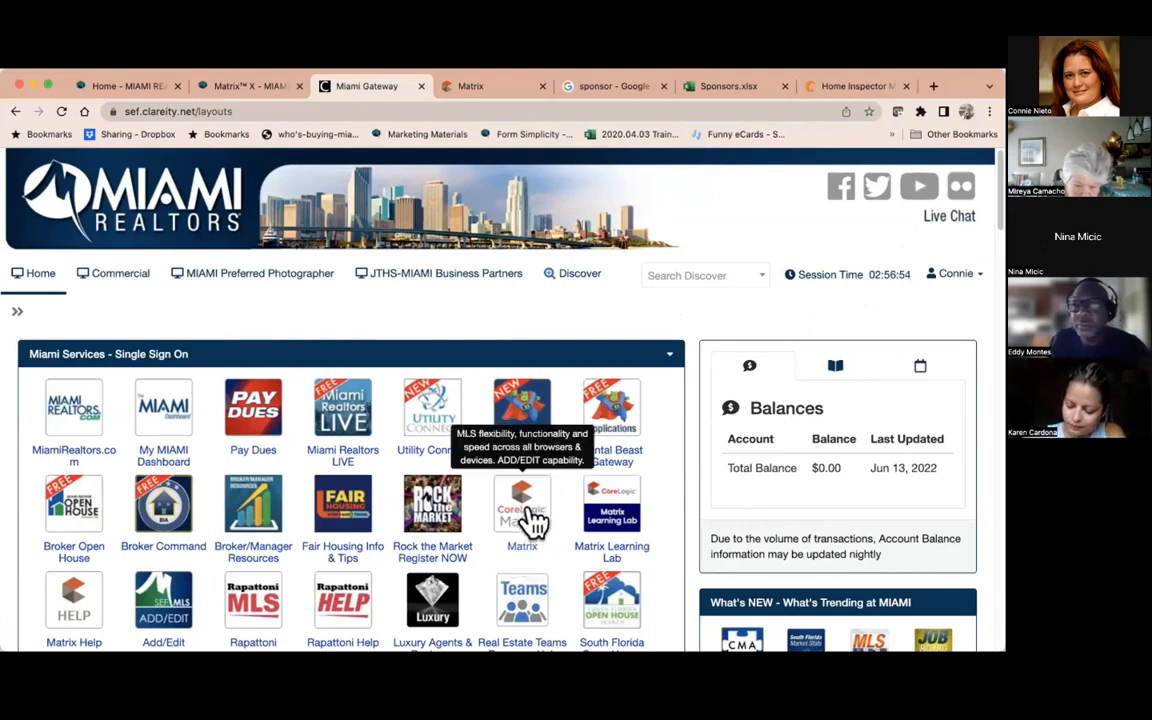
click(482, 88)
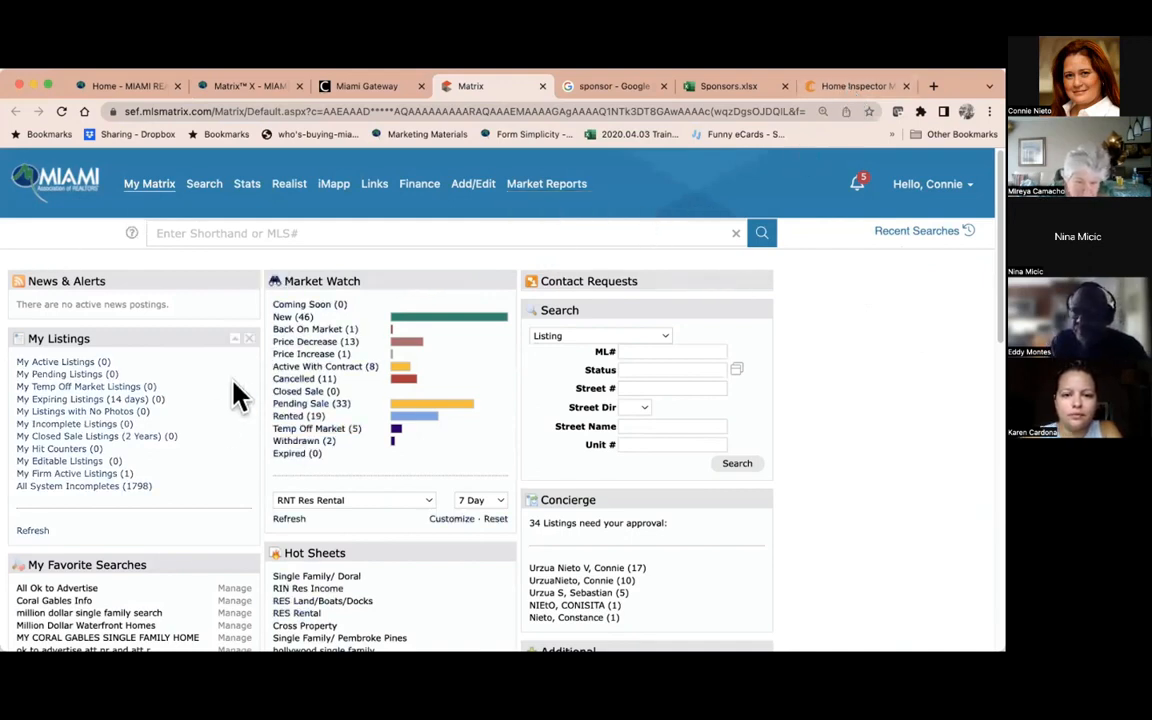
Step: Move My Favorite Searches above My Listings and Hot Sheets into the left column
drag(193, 560, 149, 368)
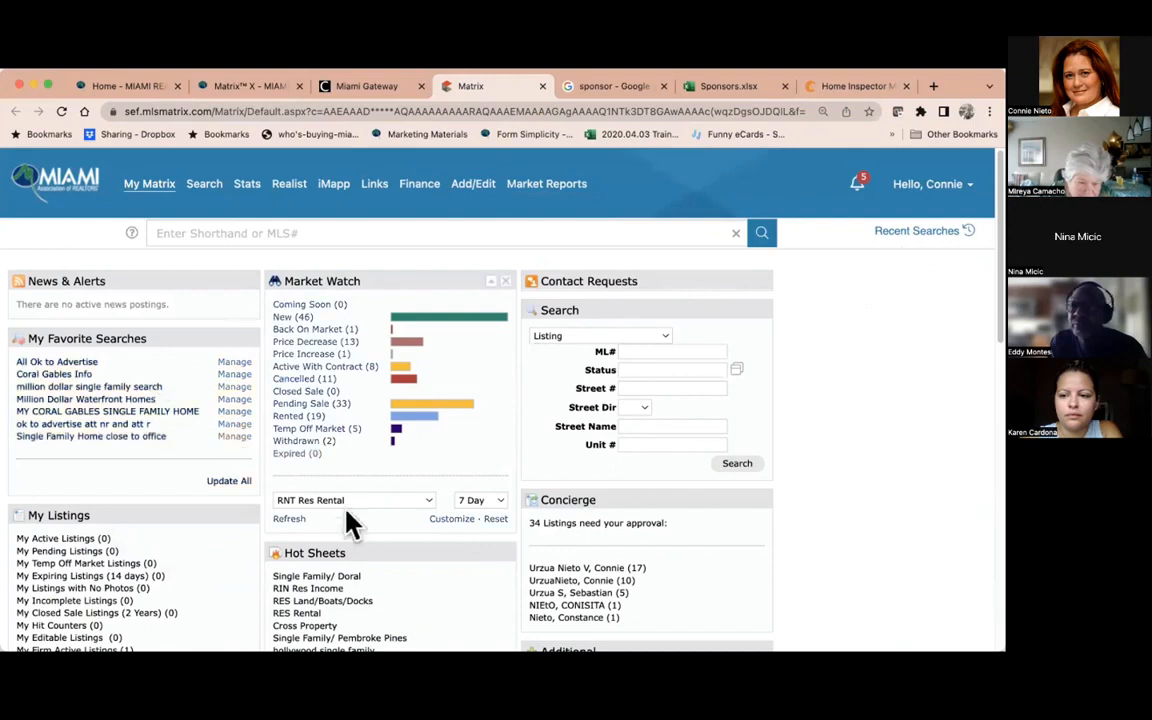
drag(375, 545, 140, 518)
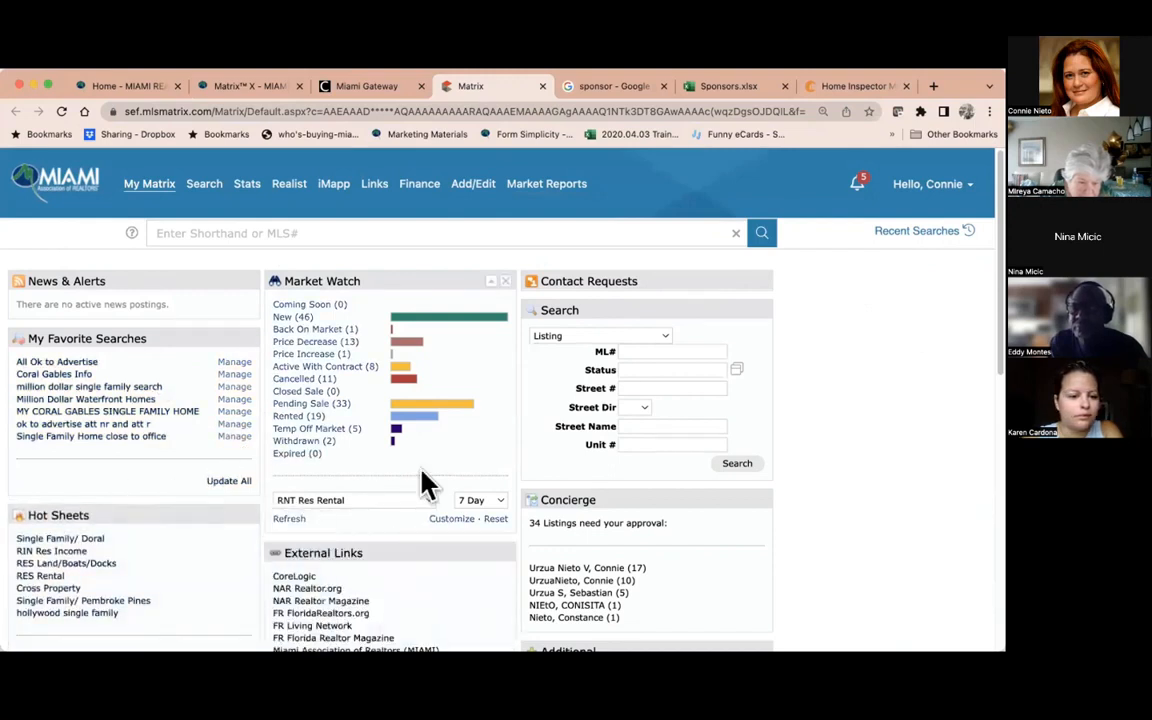
scroll(424, 481, down, 2)
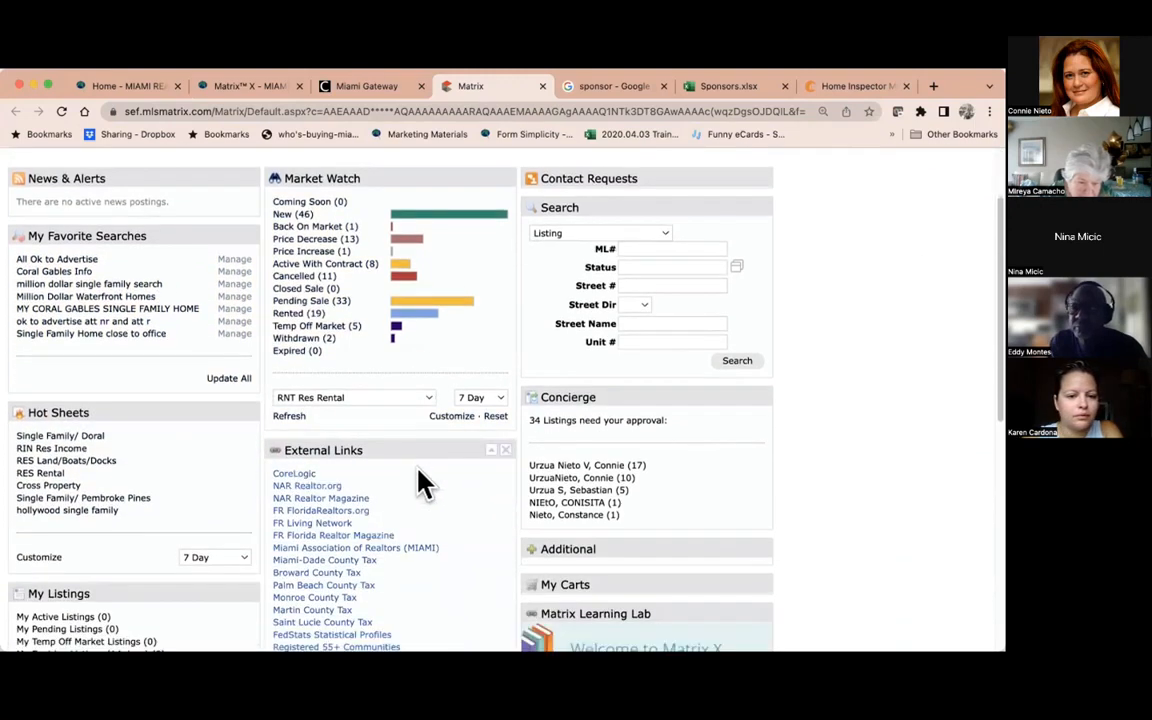
Step: Return Hot Sheets above My Listings after it drops into the Additional section
click(245, 414)
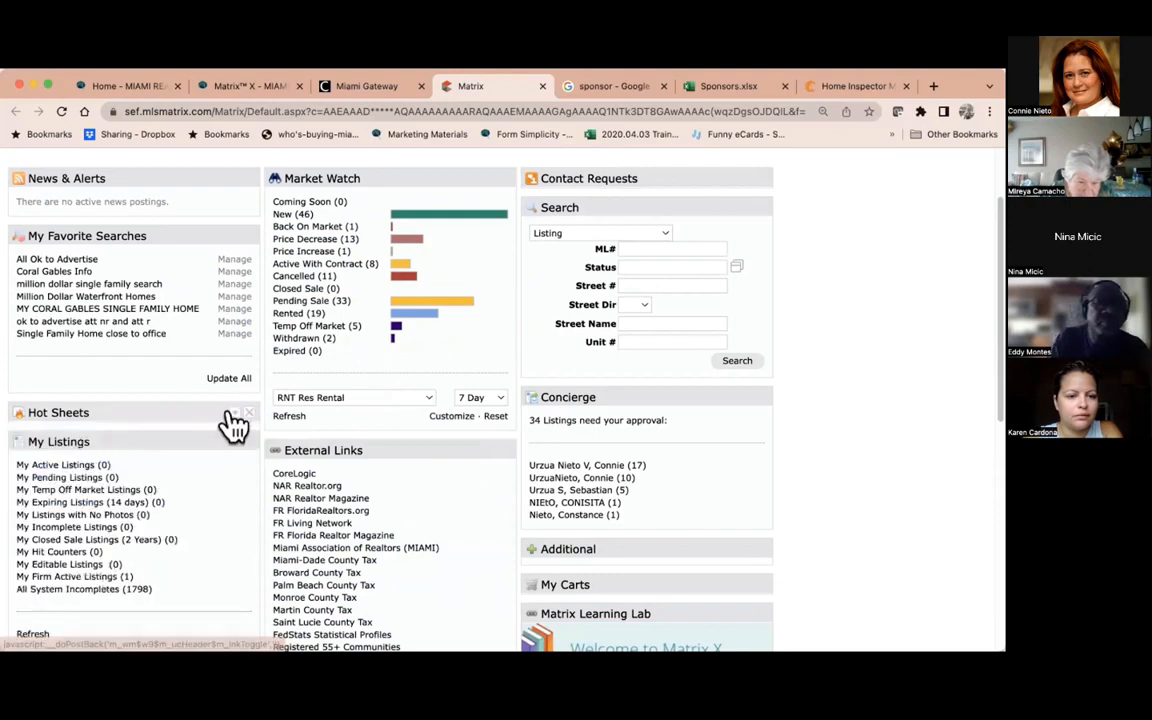
click(230, 413)
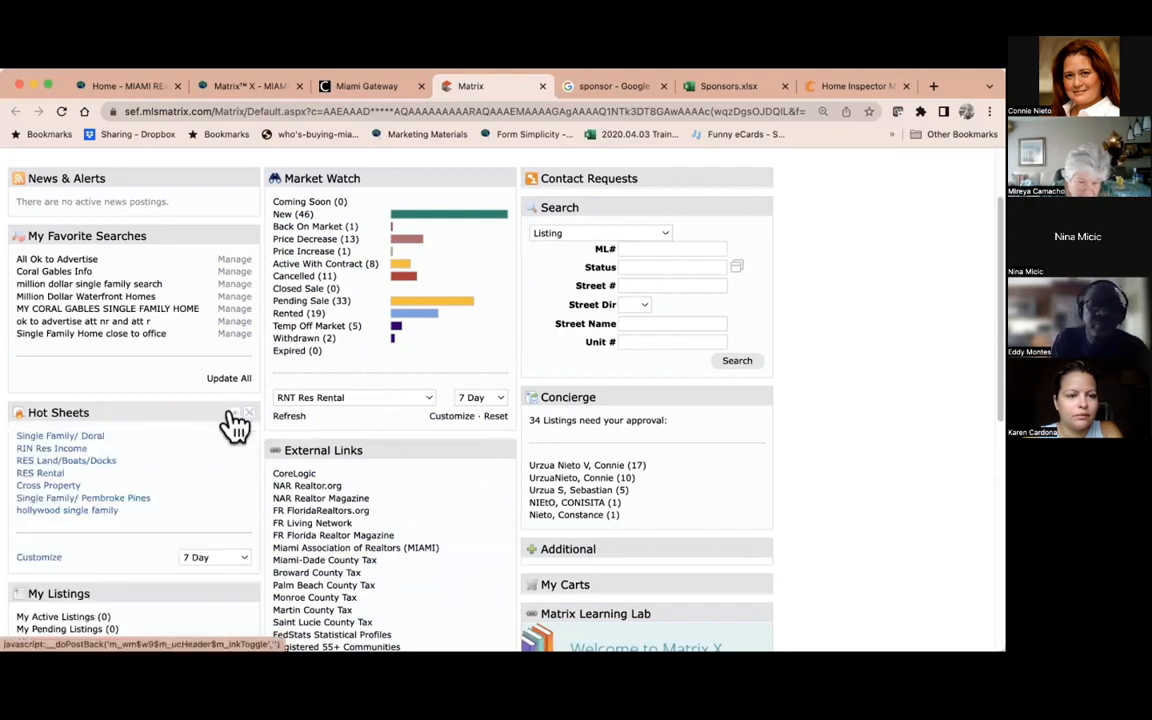
click(246, 412)
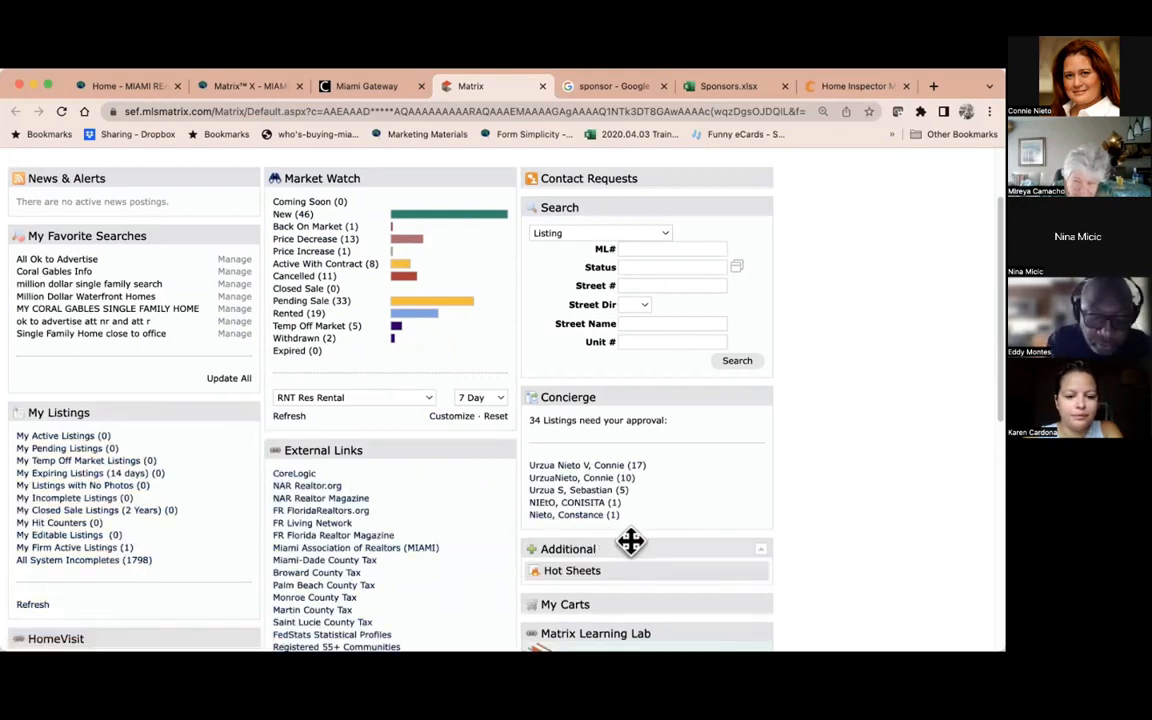
scroll(644, 568, down, 1)
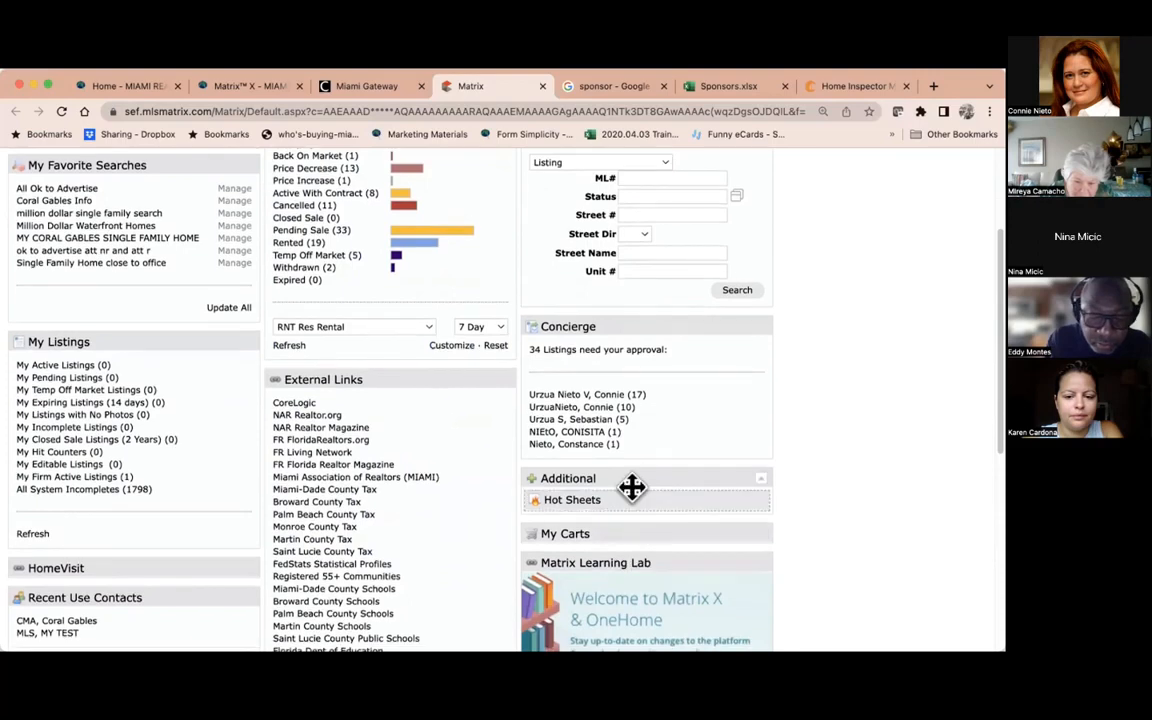
drag(630, 494, 125, 300)
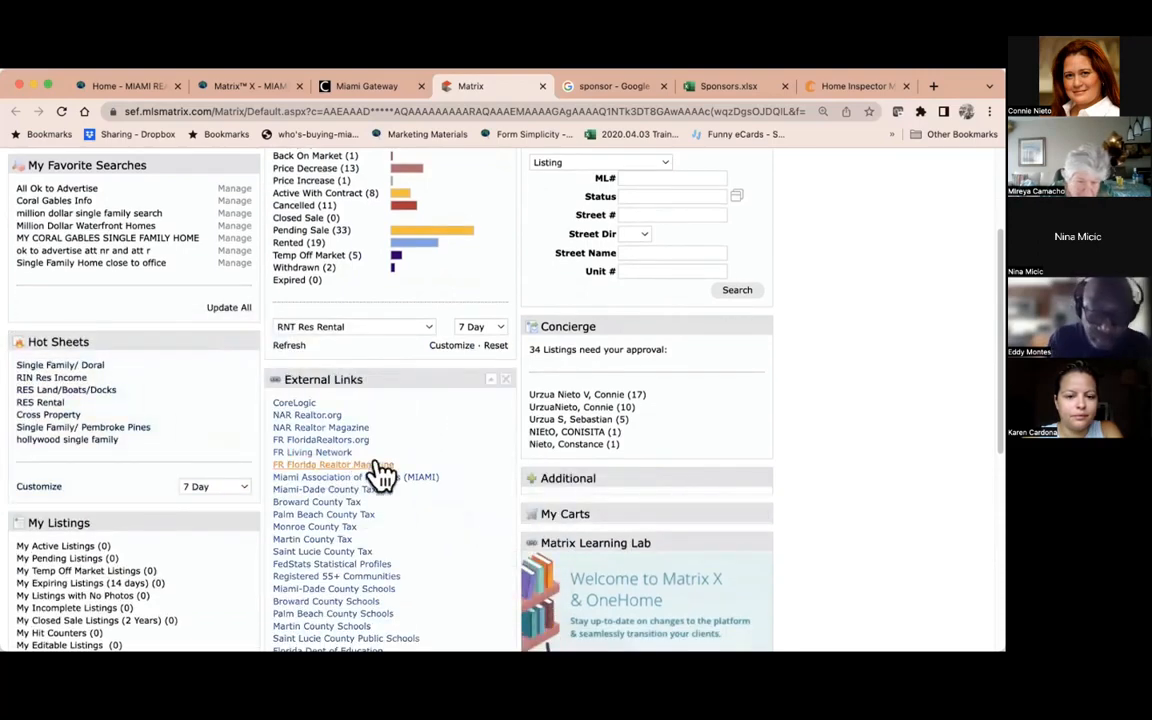
scroll(445, 490, down, 1)
scroll(445, 490, down, 3)
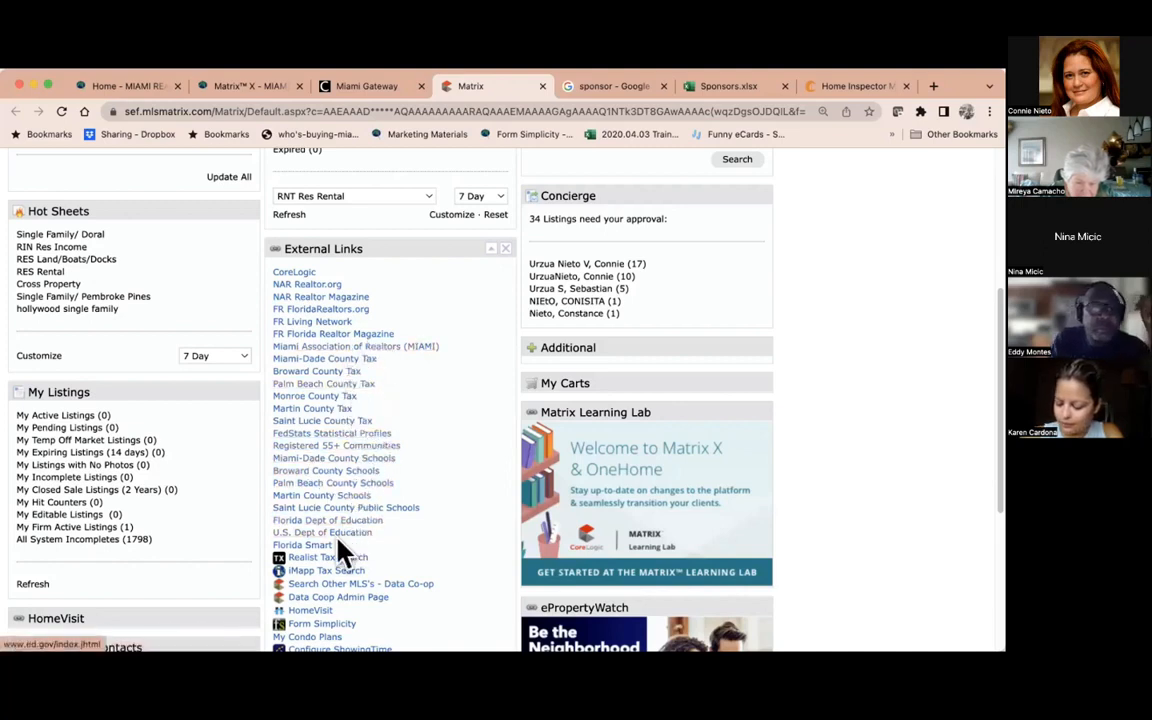
scroll(463, 501, down, 5)
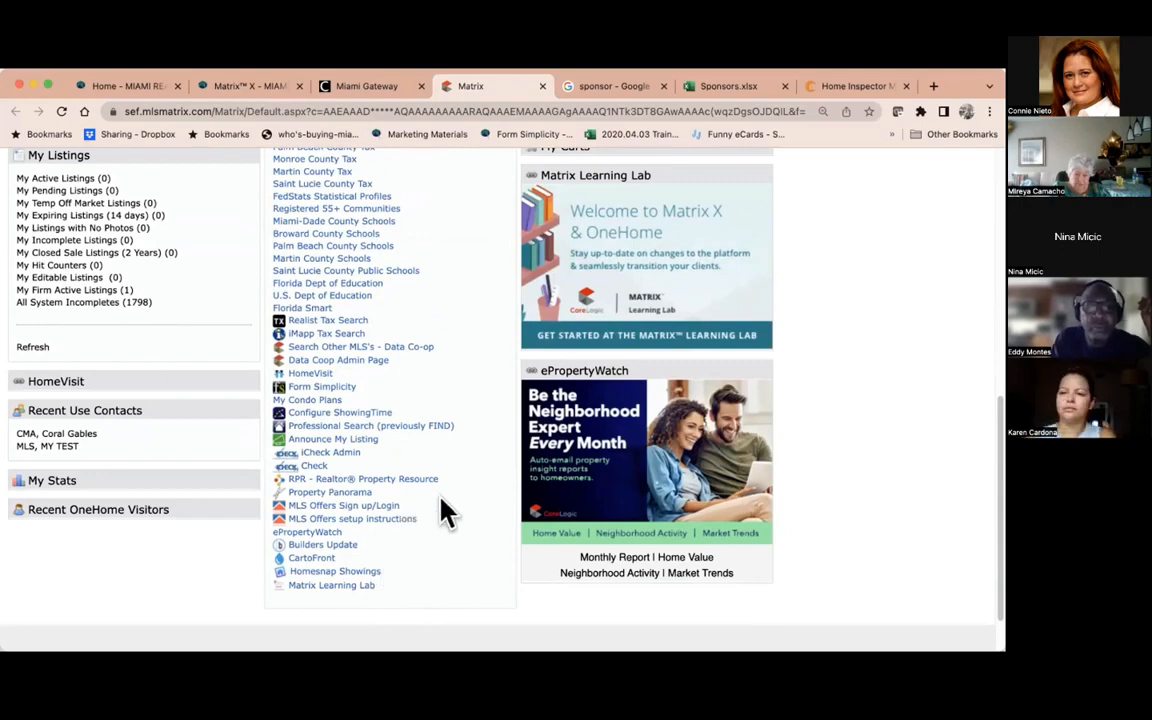
scroll(445, 512, up, 10)
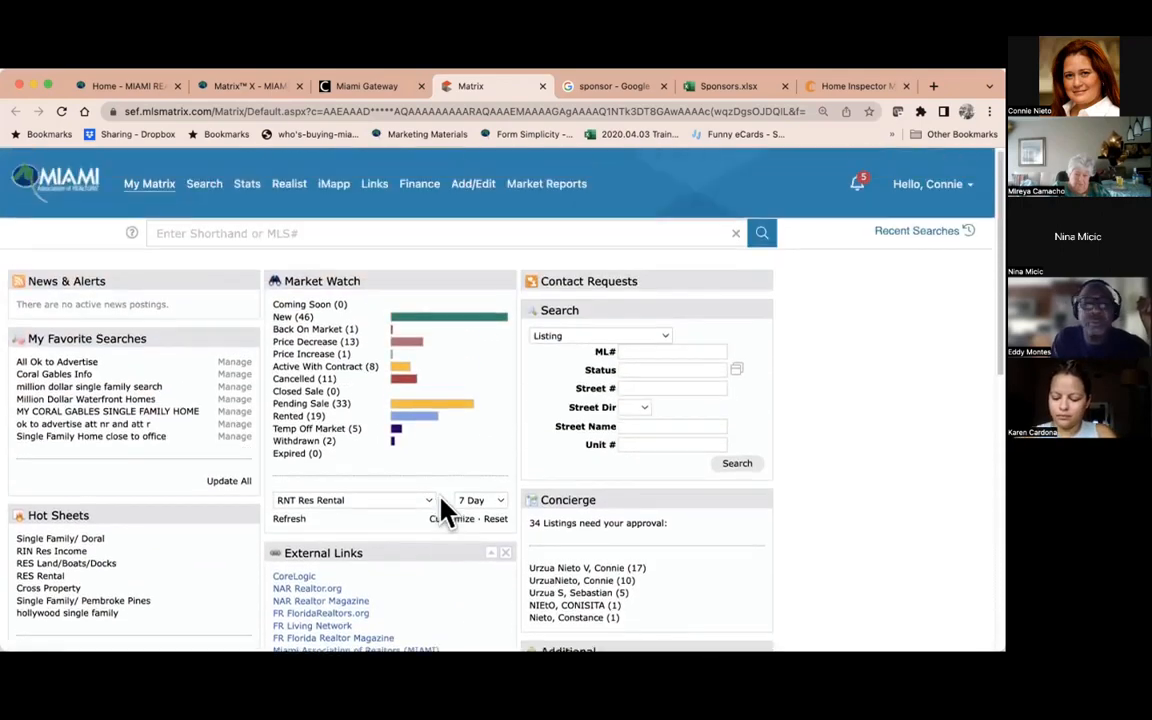
Step: List the Search menu's property types, from RE1/RE2 Single Family/Condo to commercial
mouse_move(146, 192)
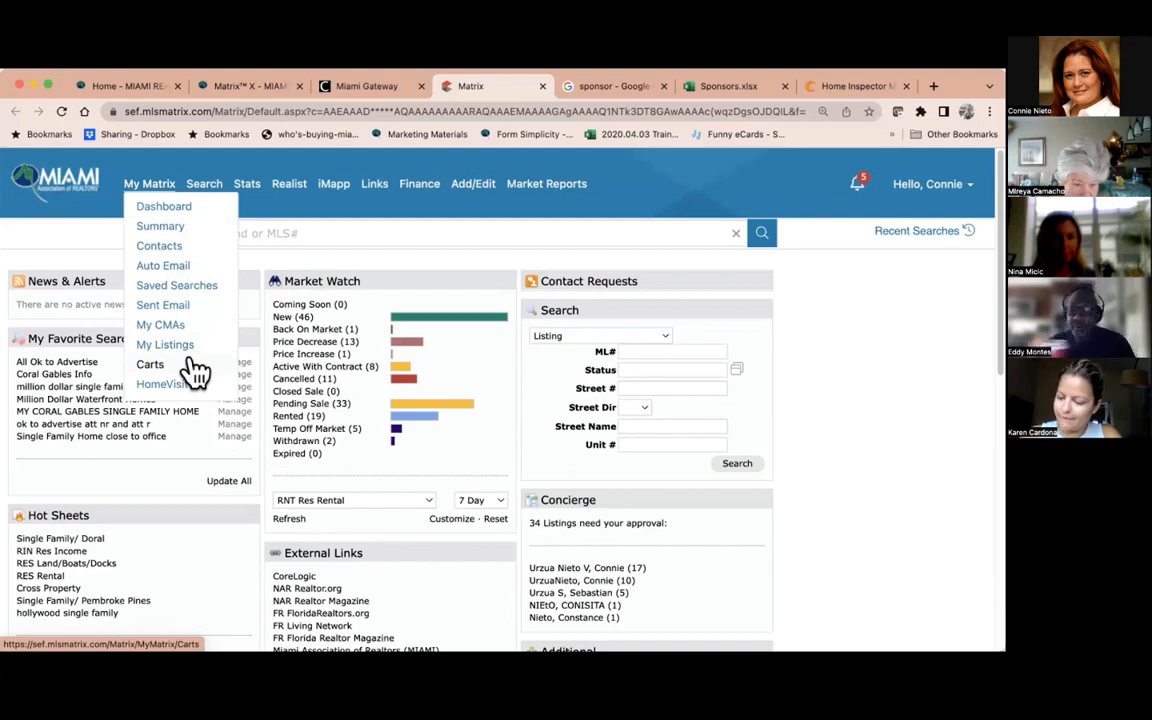
mouse_move(200, 188)
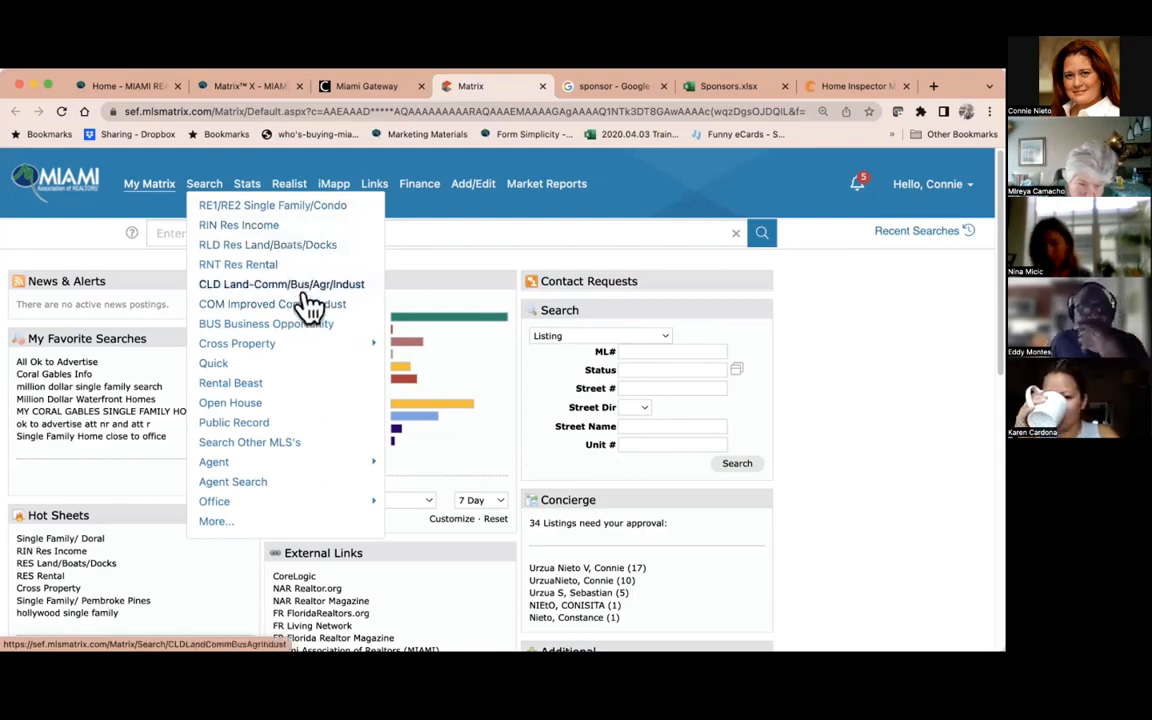
Step: Review the Cross Property, Agent and Office search options, then open the Stats page
mouse_move(310, 338)
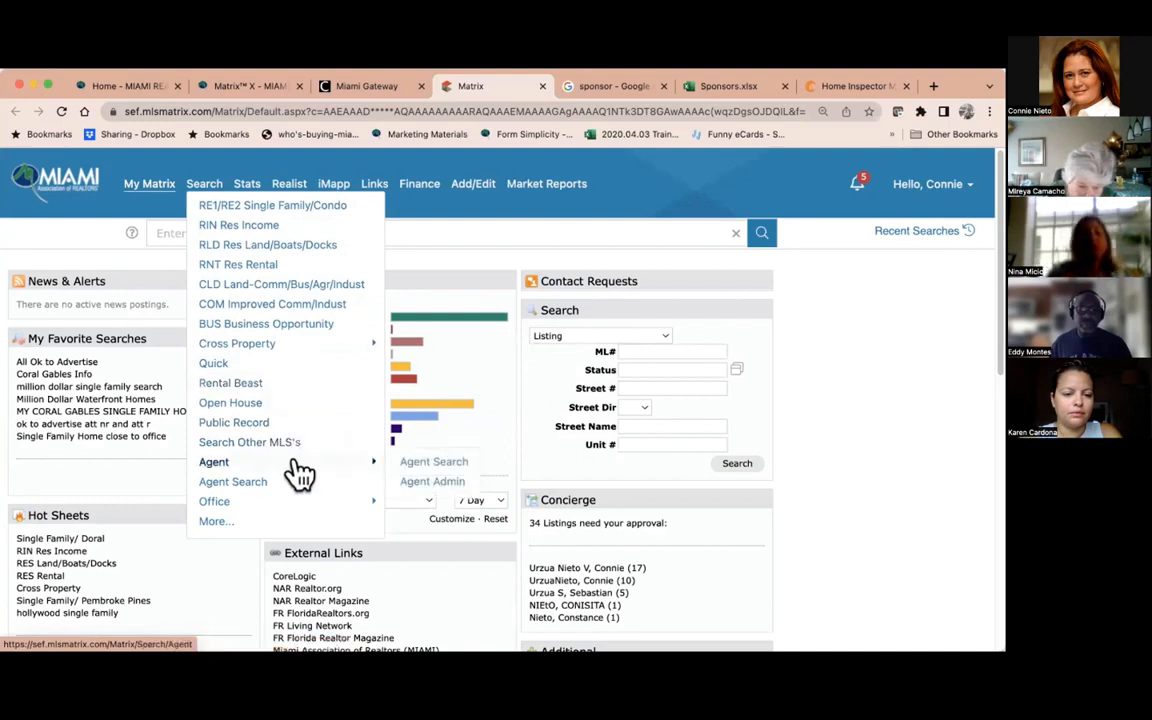
mouse_move(300, 508)
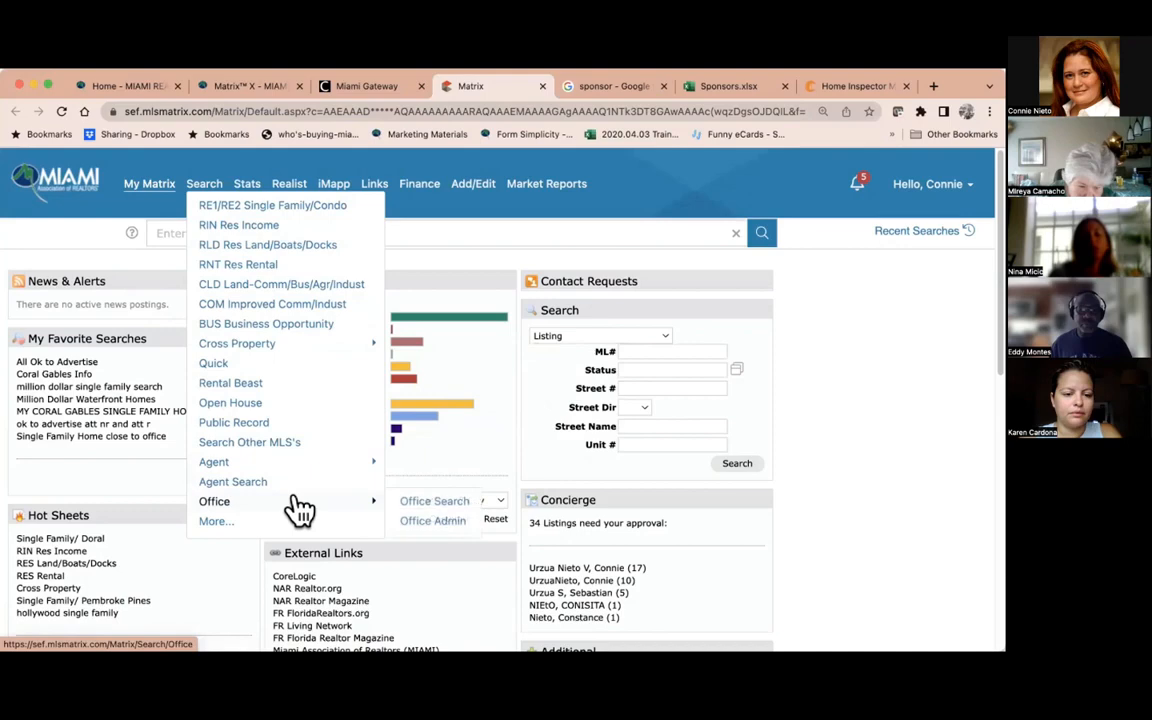
click(250, 190)
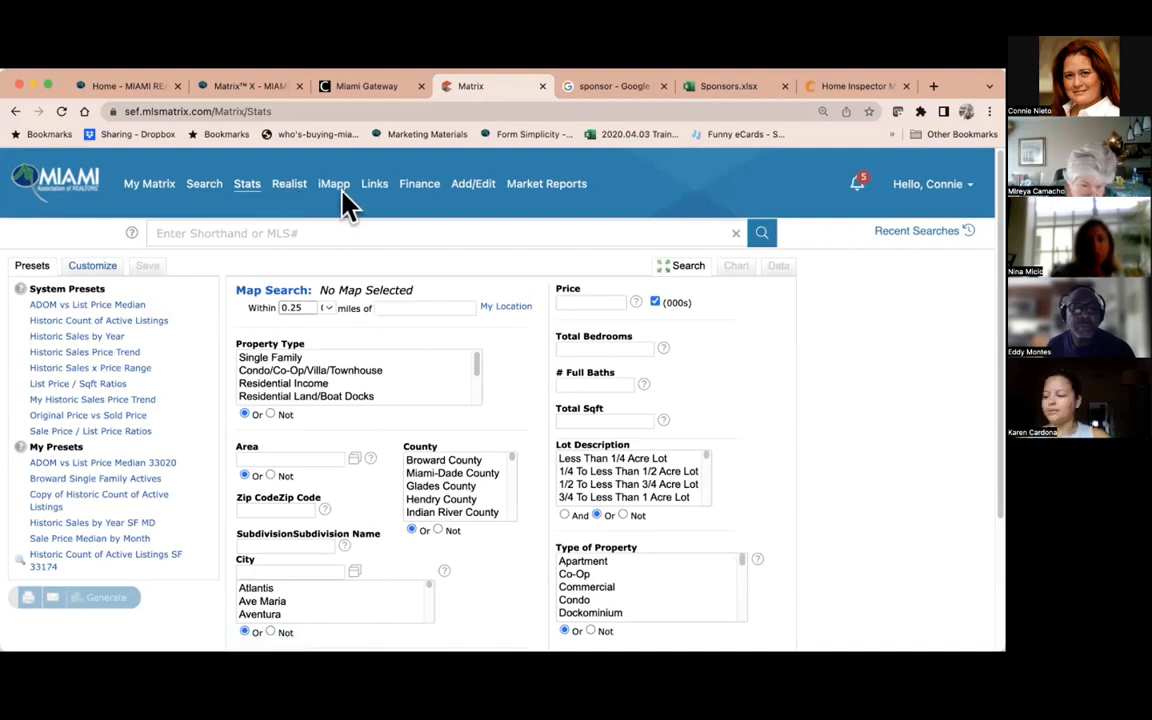
Step: Browse the System Links page, then go to the Finance calculators page
click(375, 190)
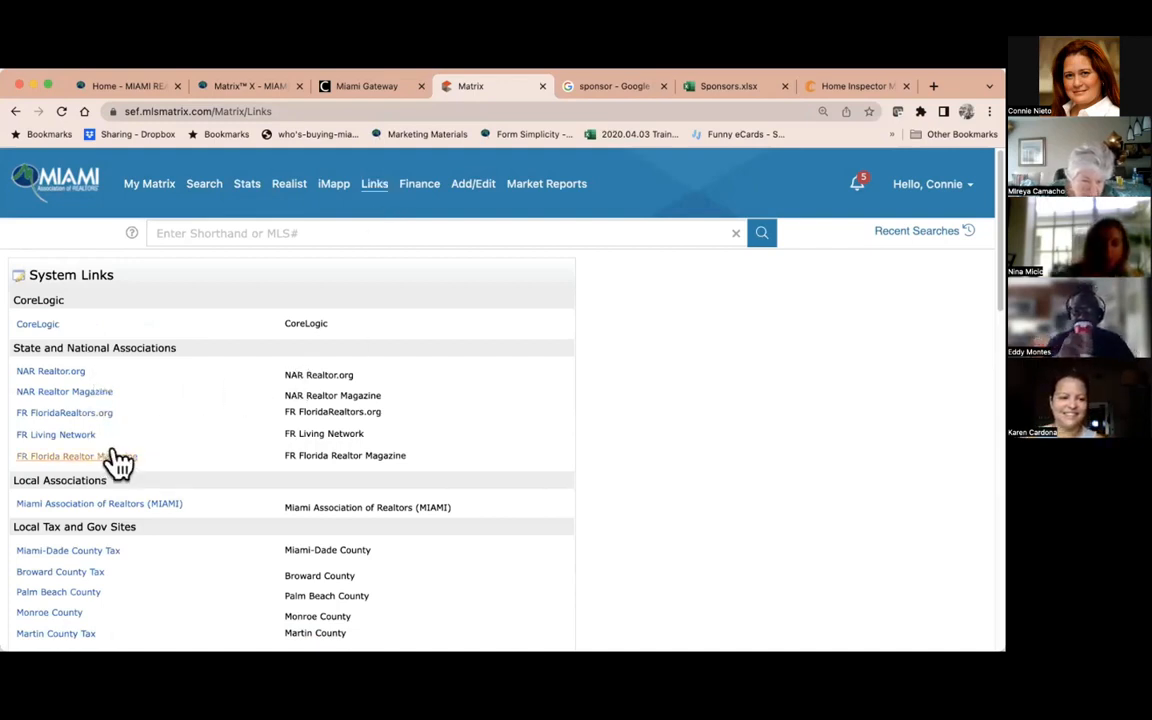
scroll(208, 463, down, 2)
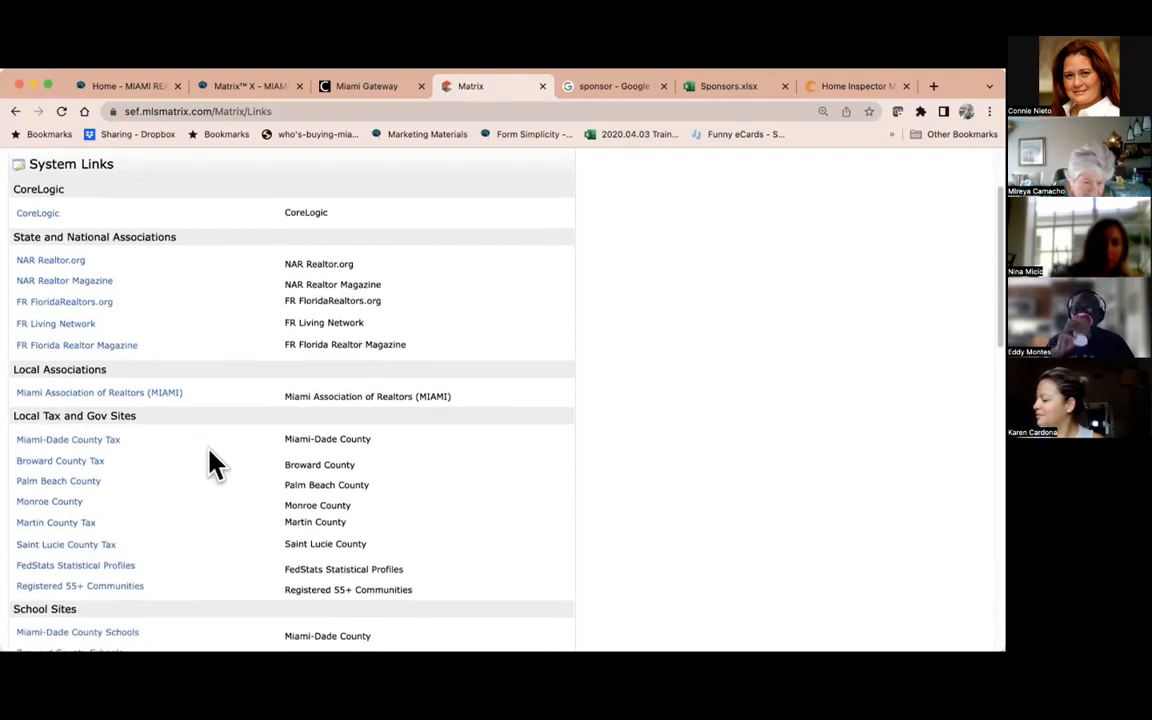
scroll(208, 463, up, 2)
scroll(381, 352, down, 1)
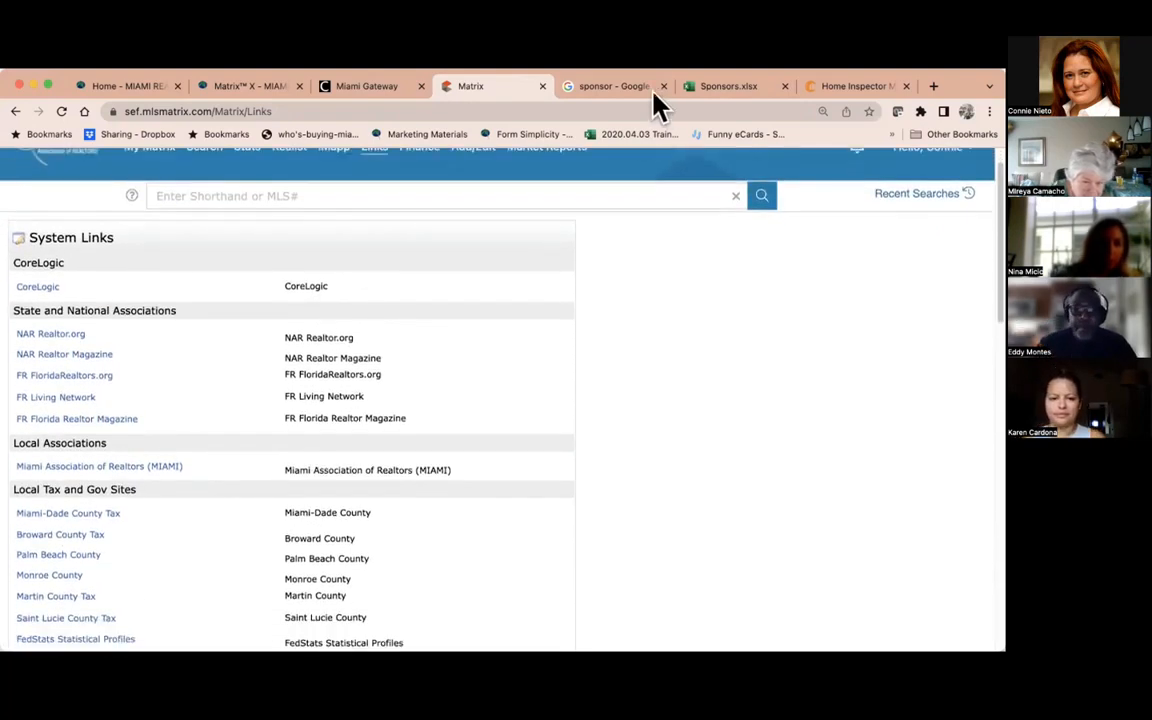
scroll(455, 243, up, 1)
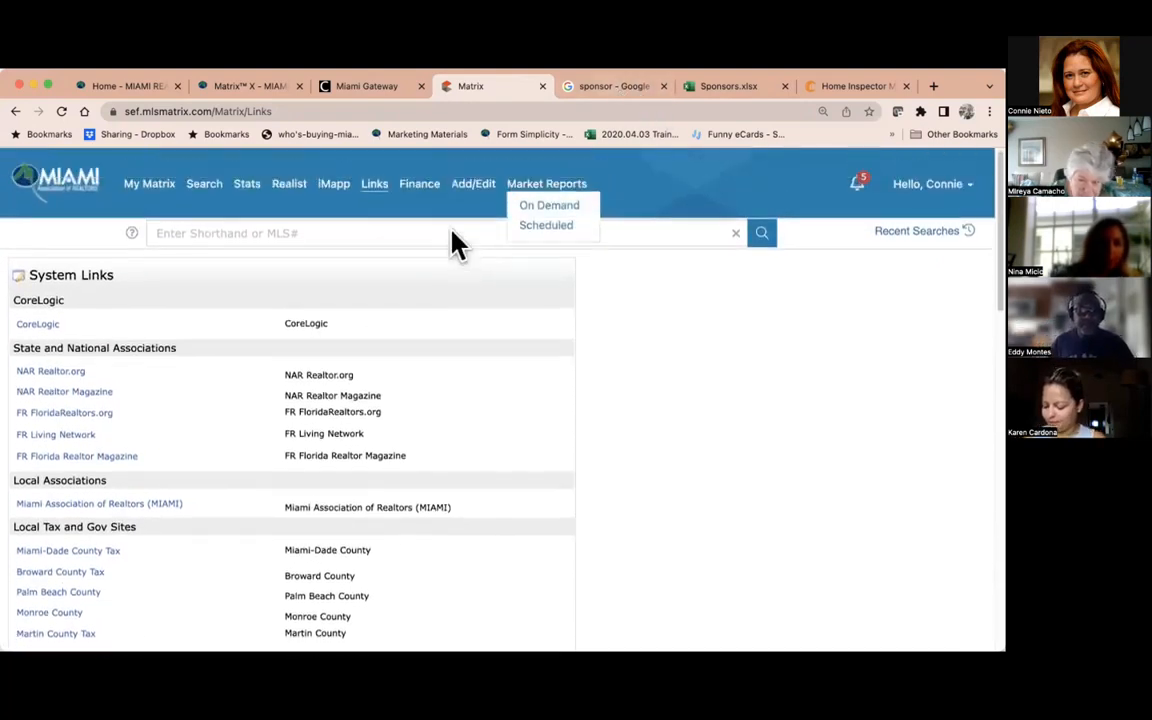
click(417, 188)
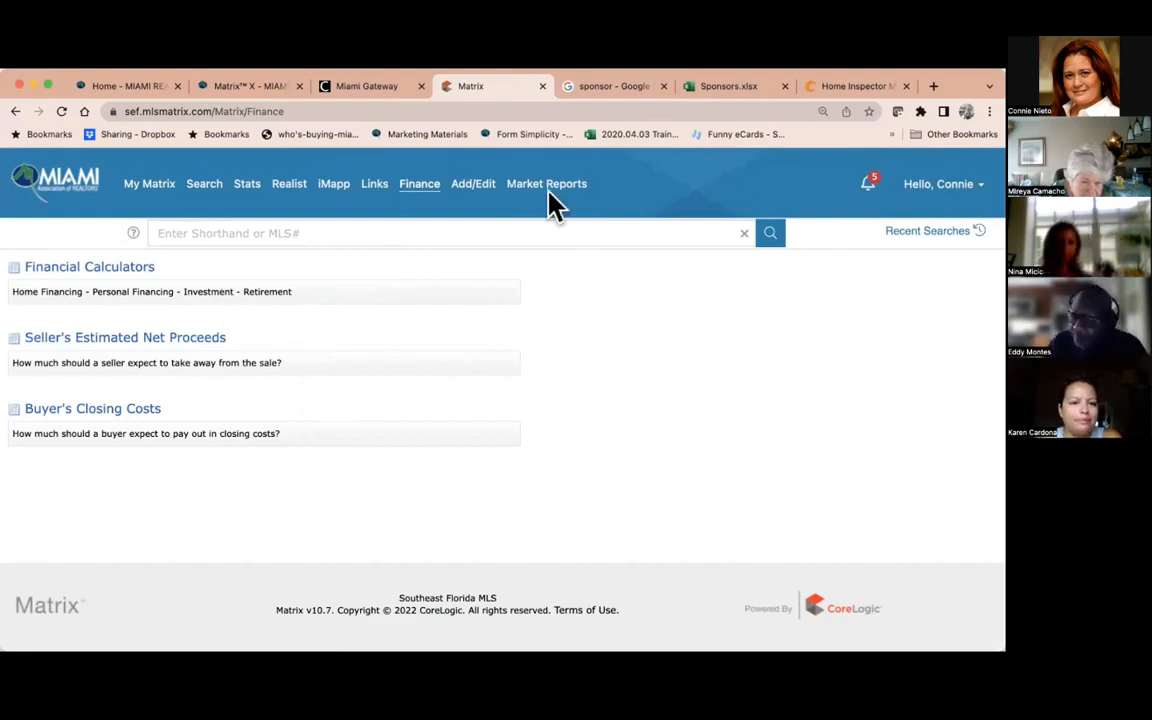
Step: From Add/Edit, load the agent's roster record on Modify Agent using their agent ID
click(465, 190)
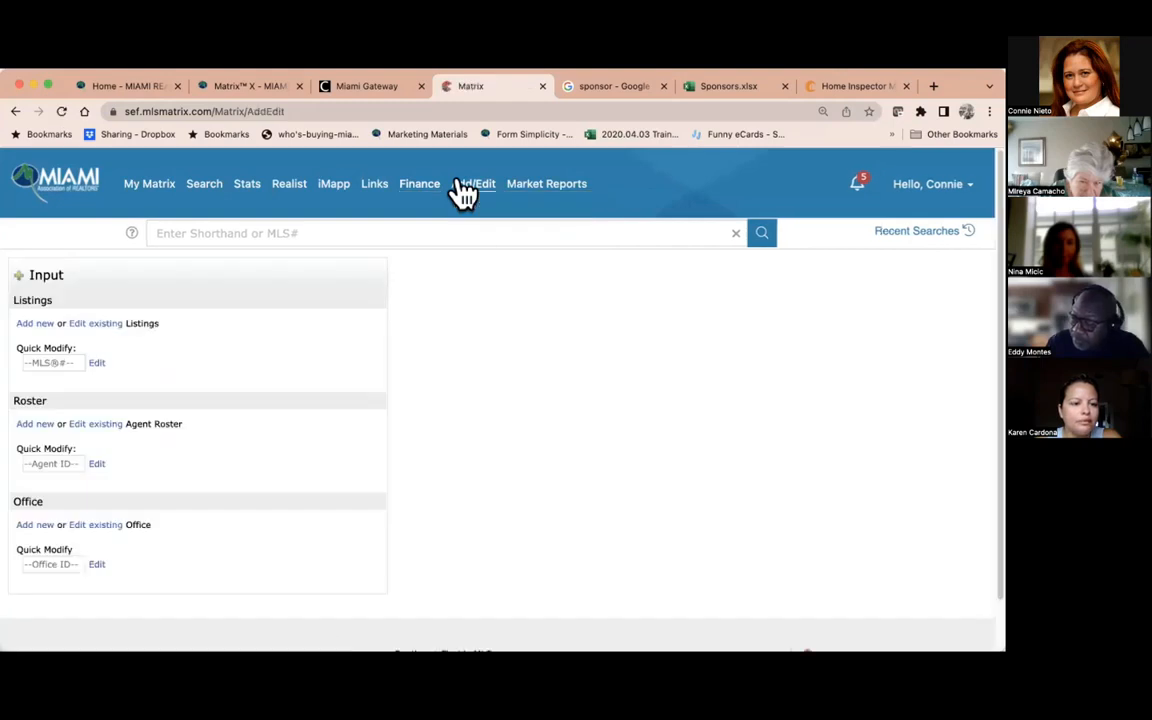
mouse_move(463, 192)
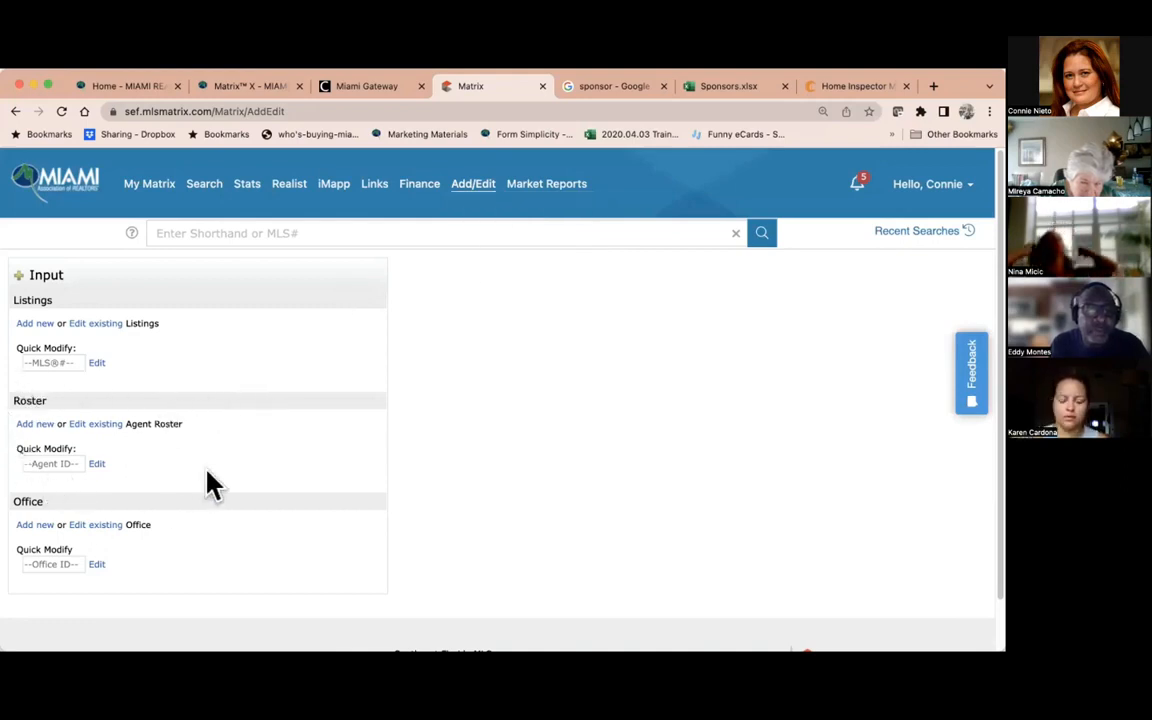
click(35, 463)
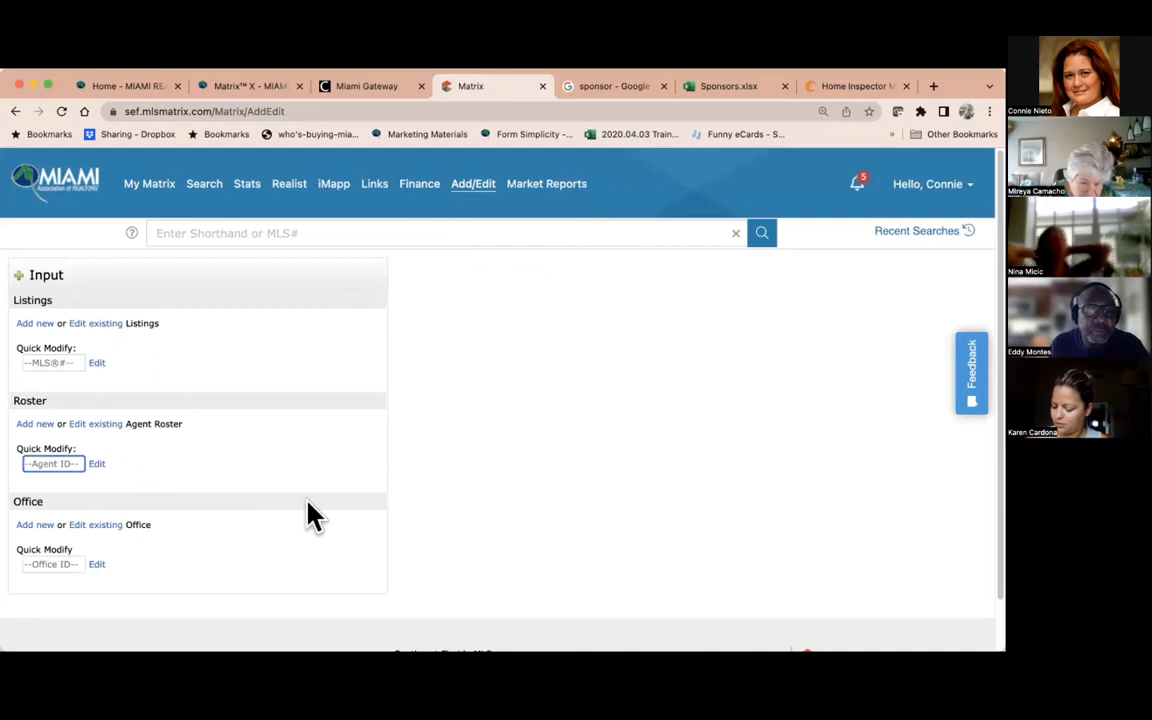
text(connie)
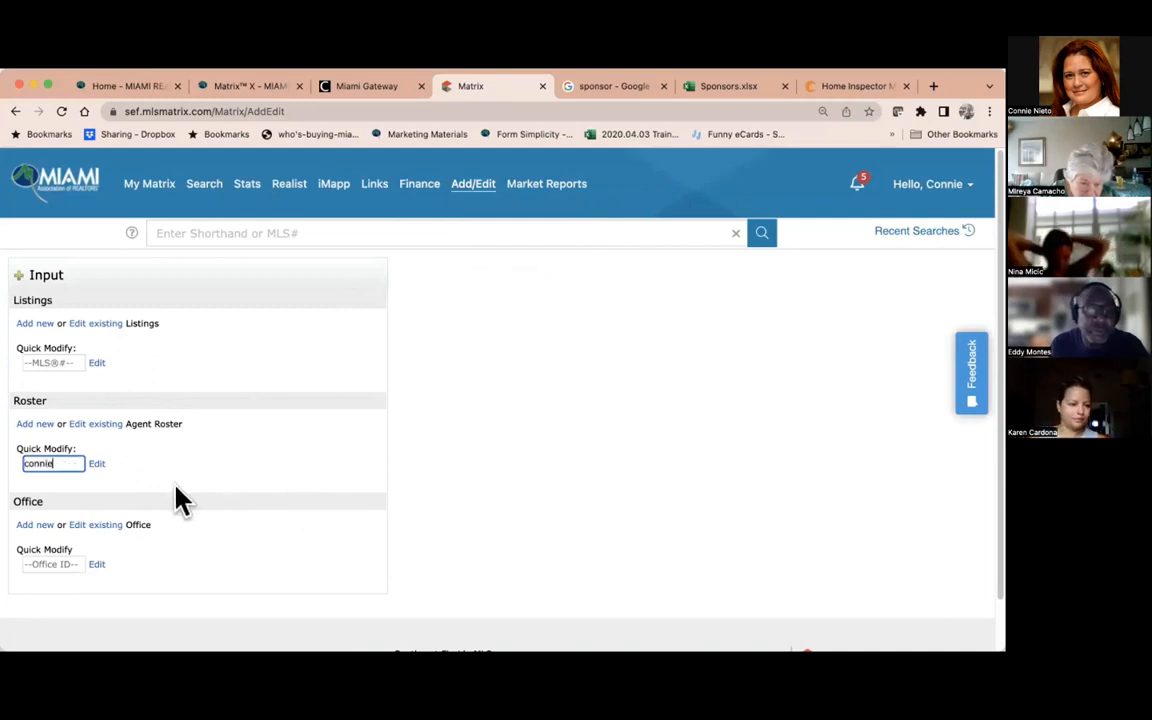
click(93, 464)
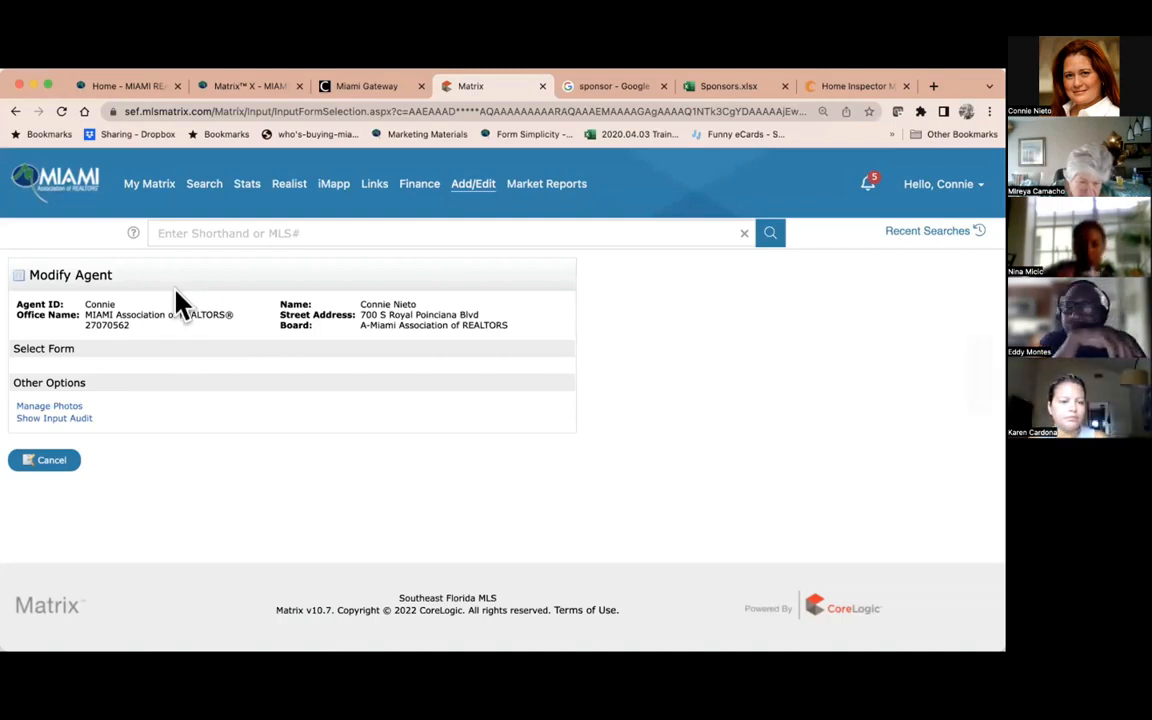
Step: Open Manage Photos to see the agent's 'Real Estate Instructor' primary photo
click(48, 406)
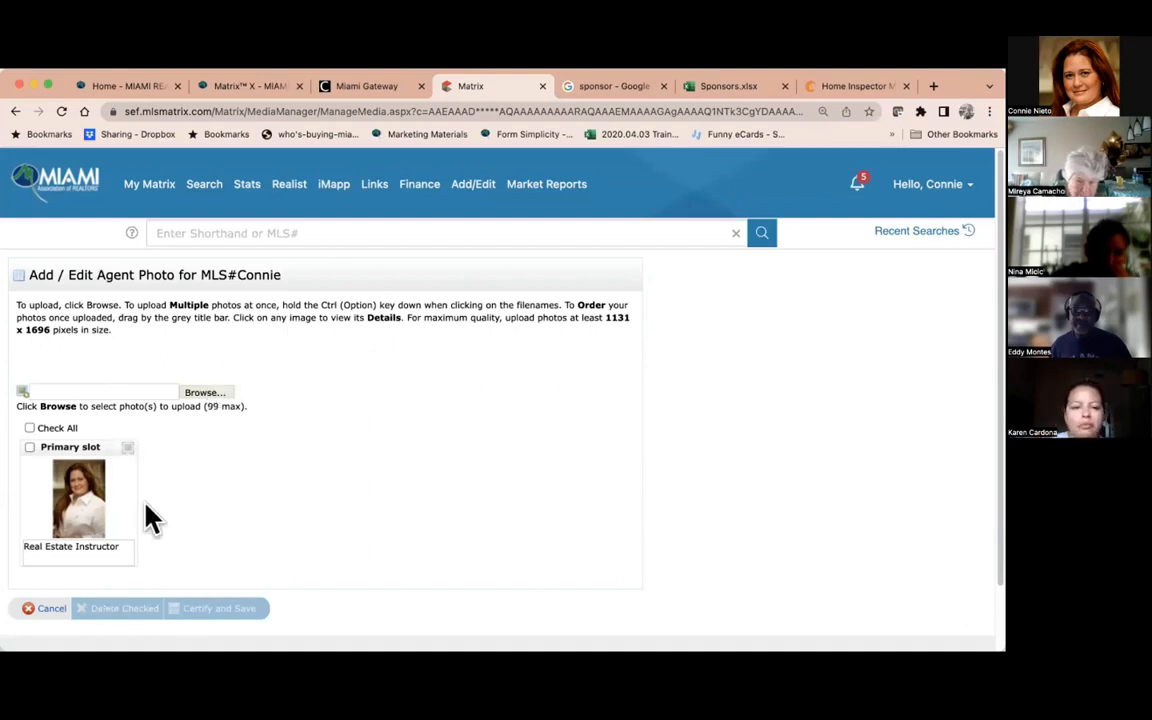
scroll(422, 465, down, 2)
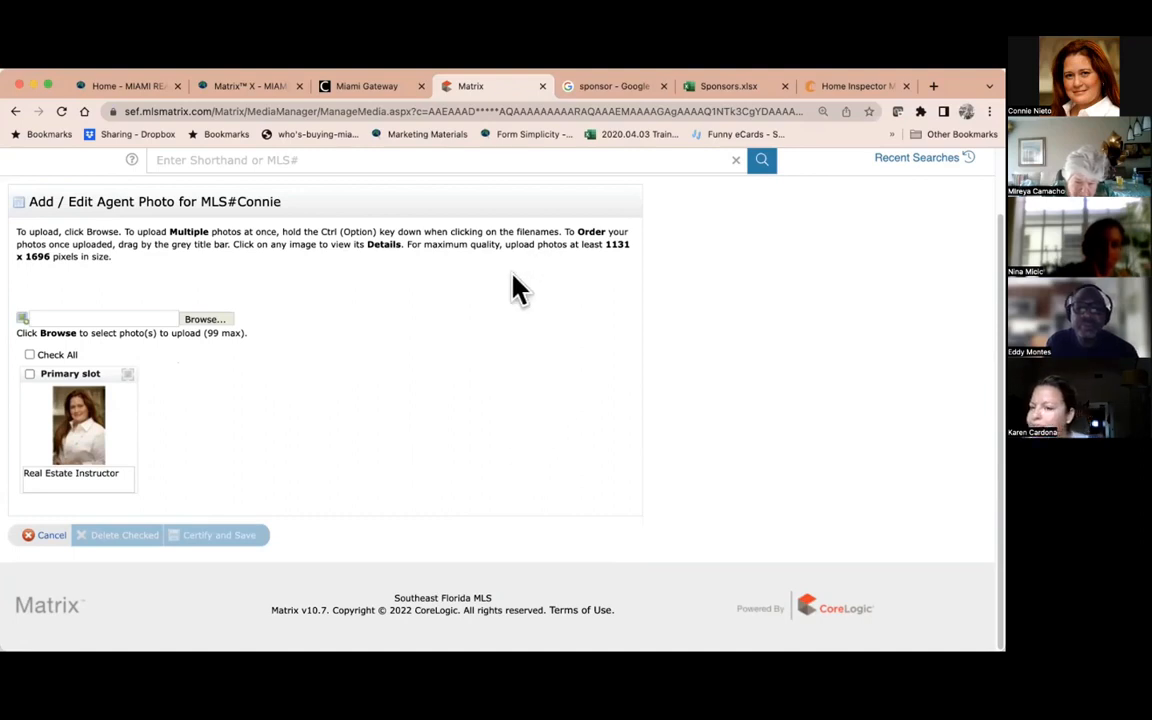
scroll(519, 290, up, 2)
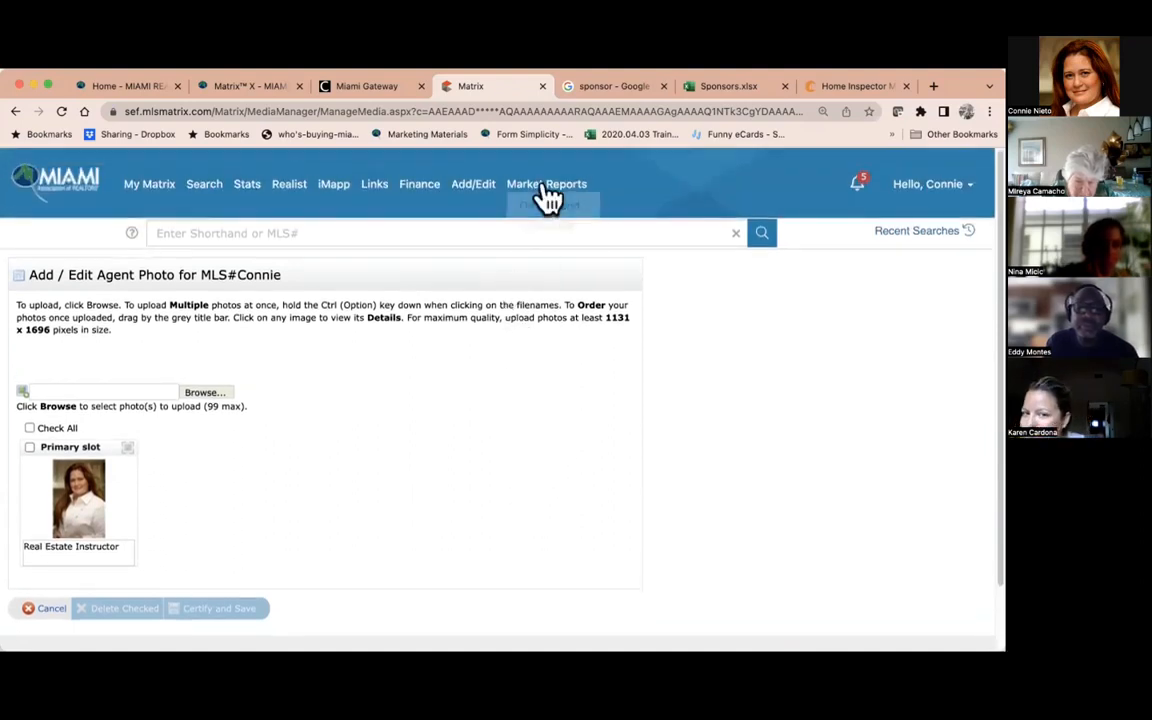
Step: Go to the On Demand Market Reports page, then bring up the Hello user dropdown
click(547, 195)
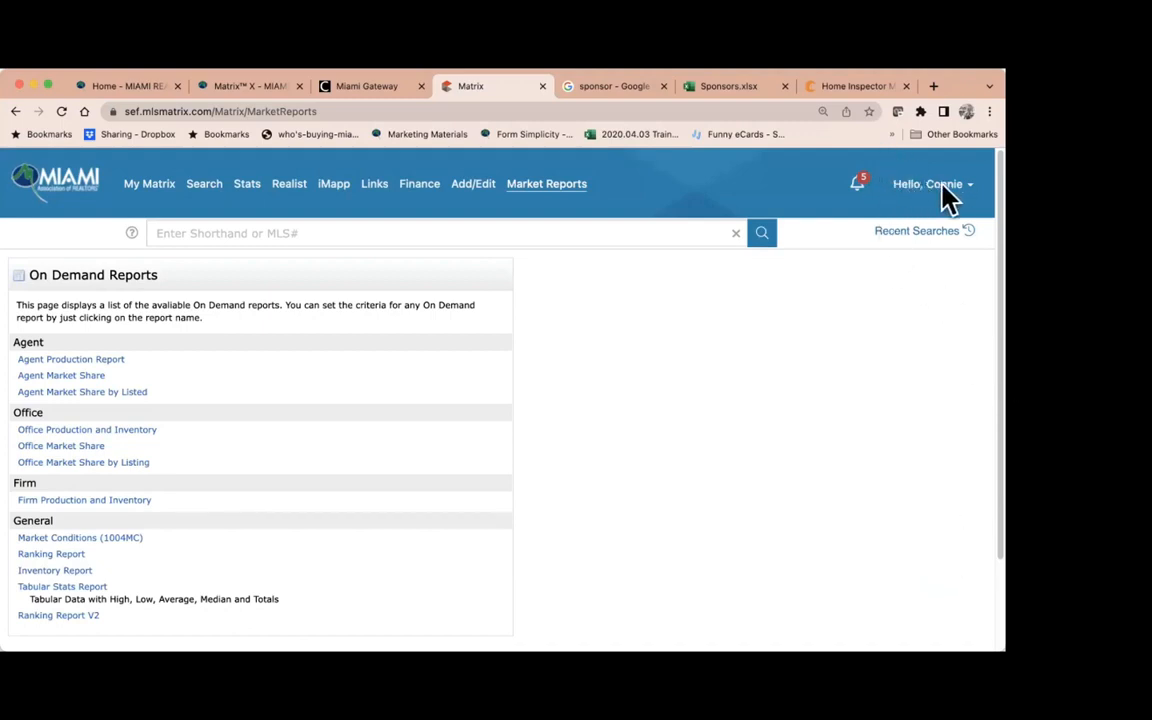
click(964, 196)
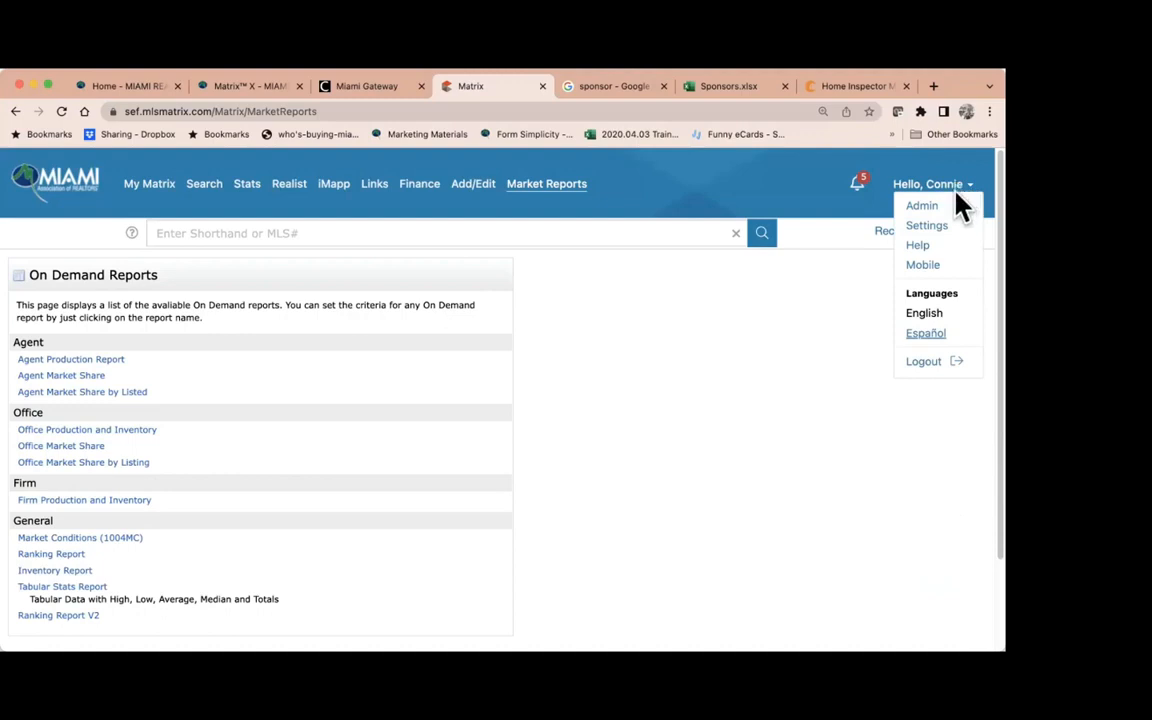
Step: Display the Miami Paper Input Forms help topic under Data Input Form in System Help
click(917, 250)
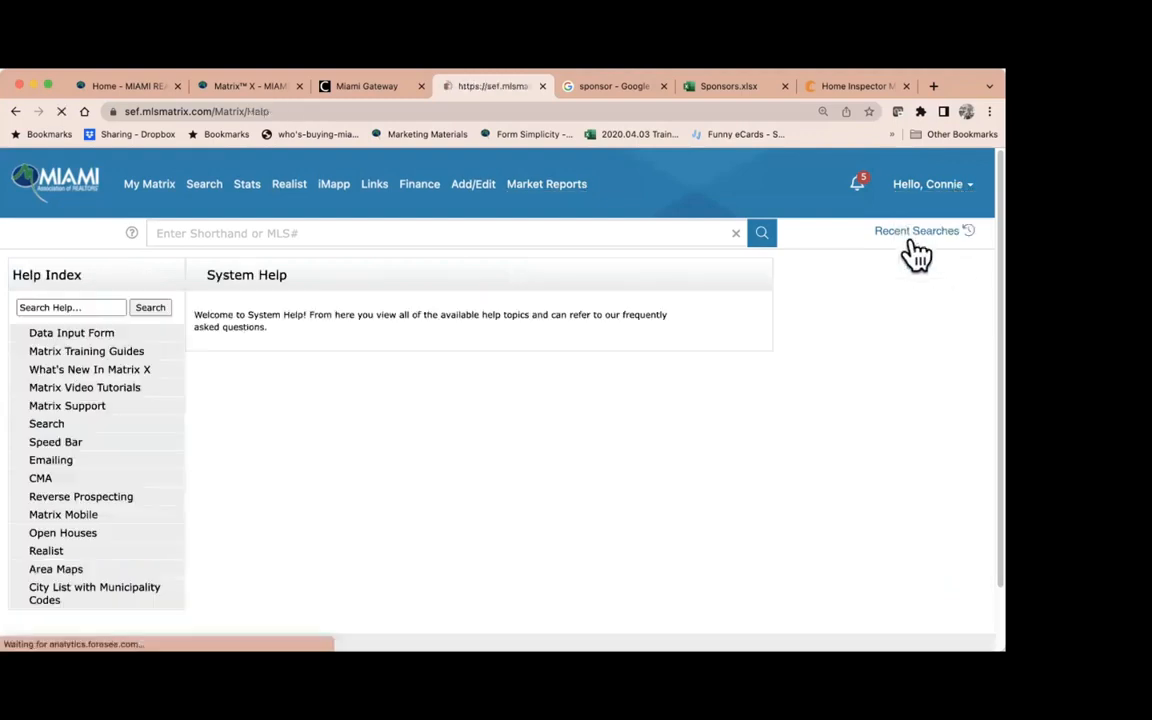
click(54, 300)
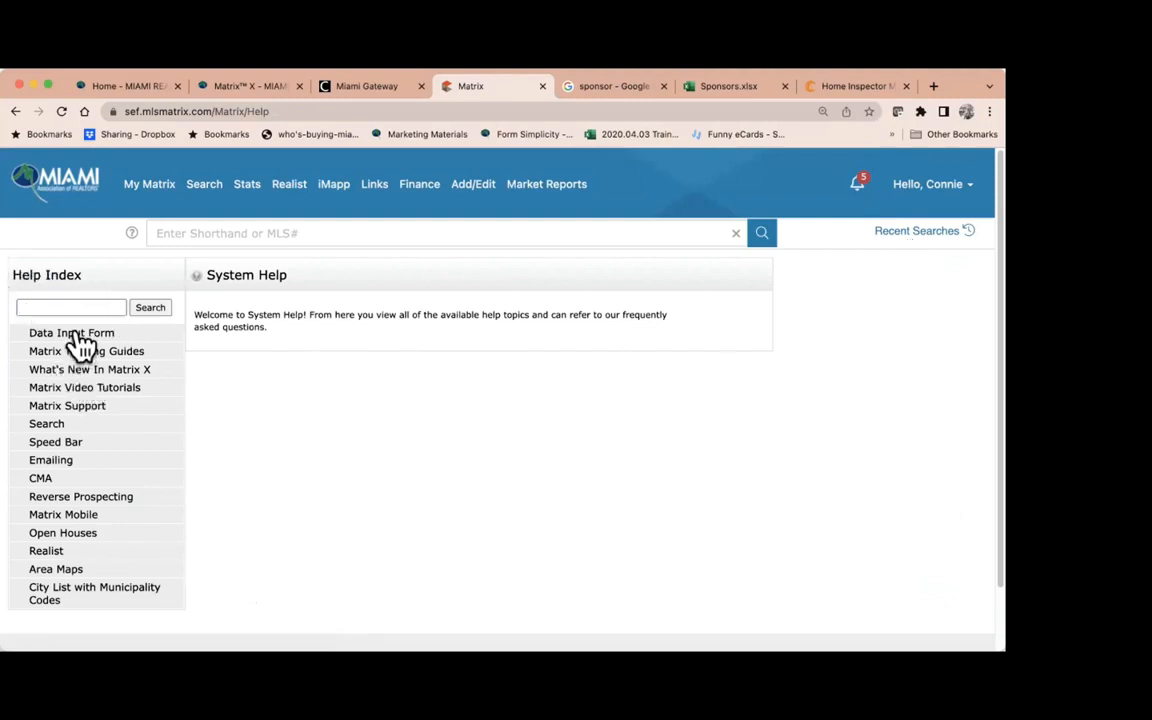
click(79, 336)
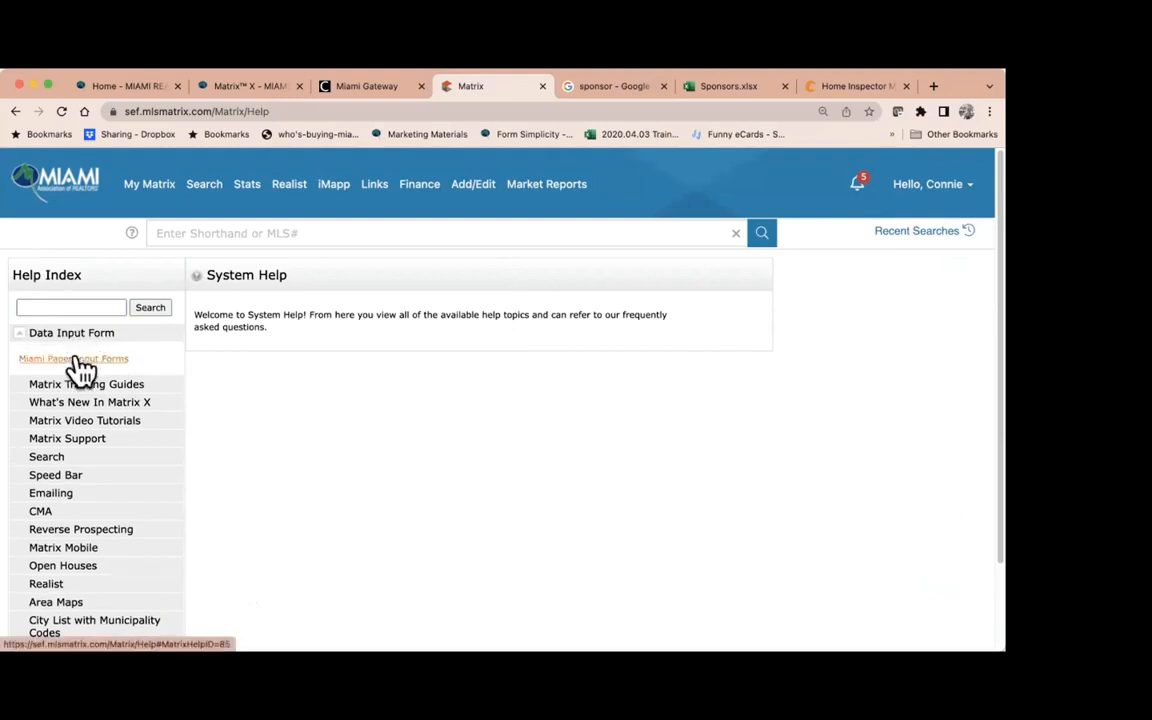
click(74, 358)
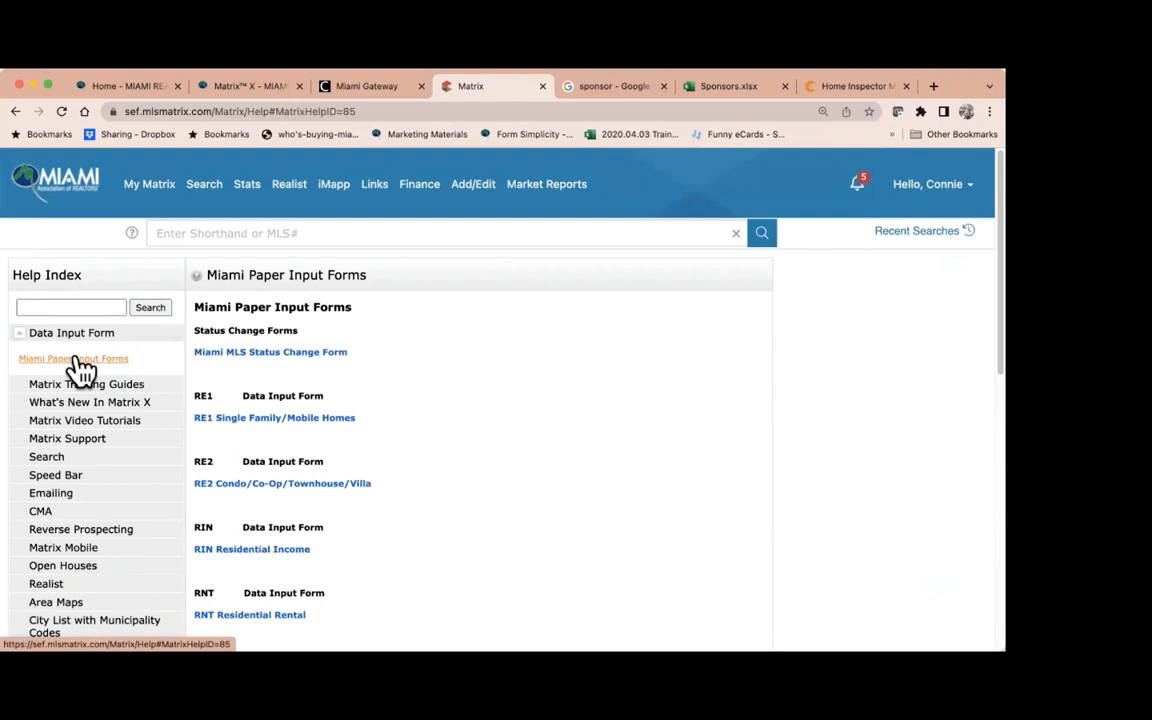
Step: Show the Matrix Support page with weekday 8:30am–8:30pm and weekend 8:30am–3:30pm hours, then expand Speed Bar
click(95, 443)
click(40, 466)
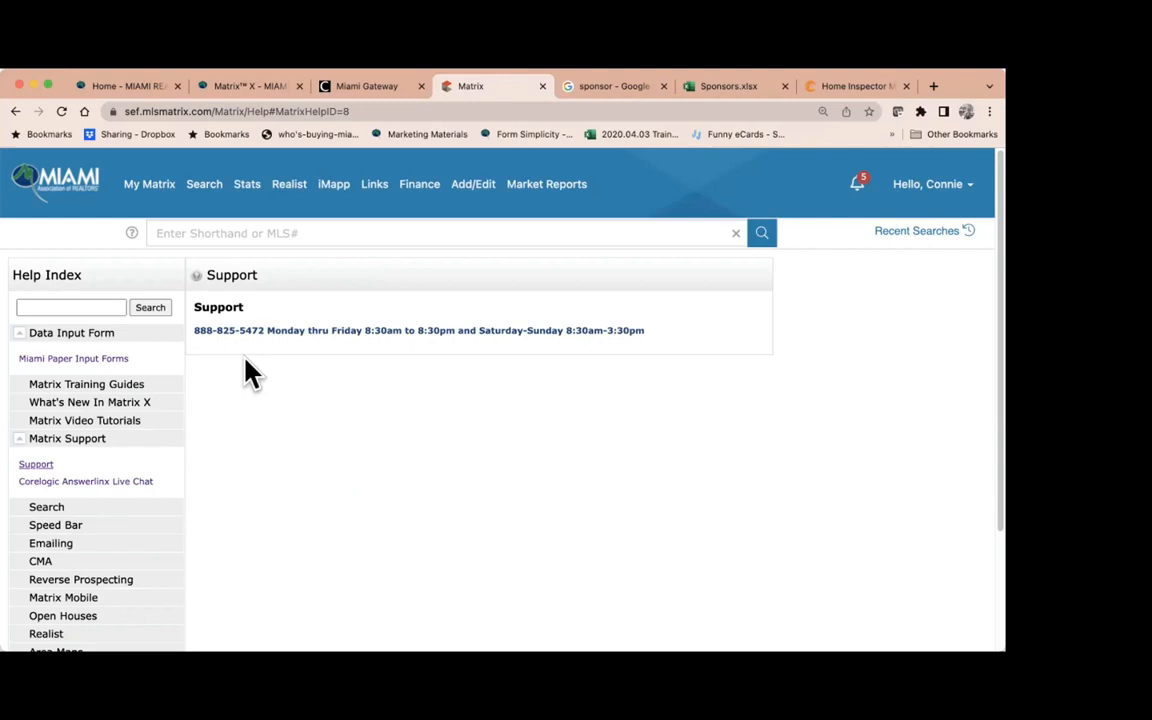
click(54, 508)
scroll(137, 463, down, 5)
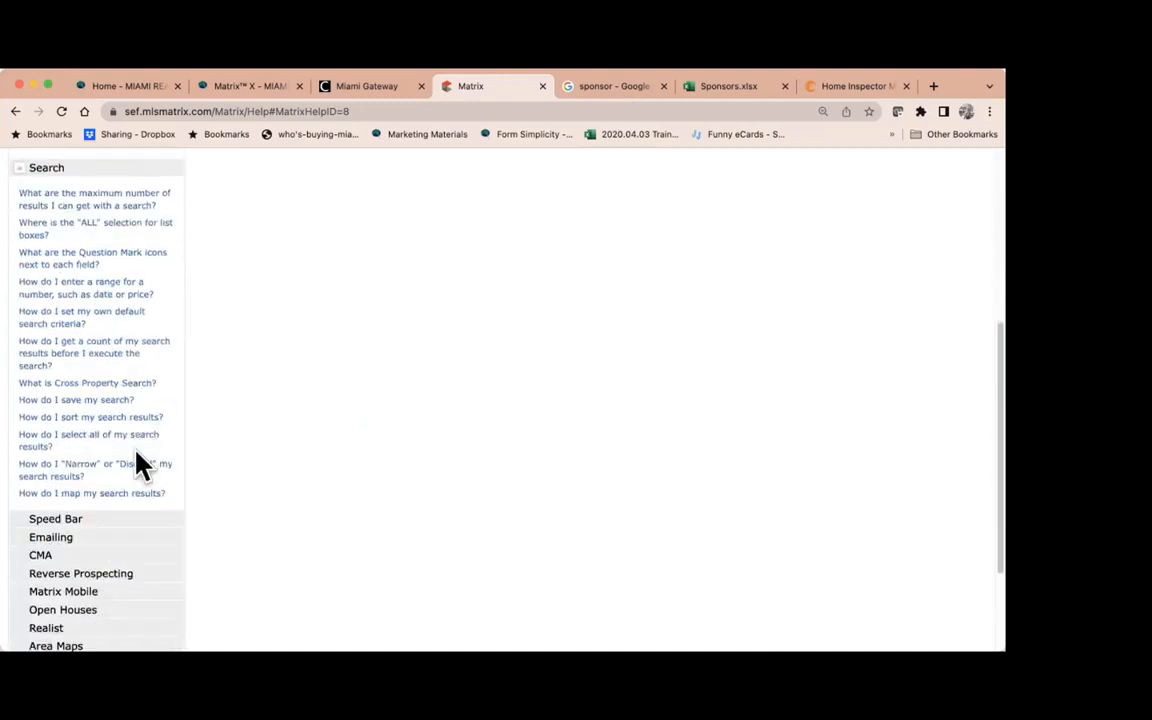
click(37, 182)
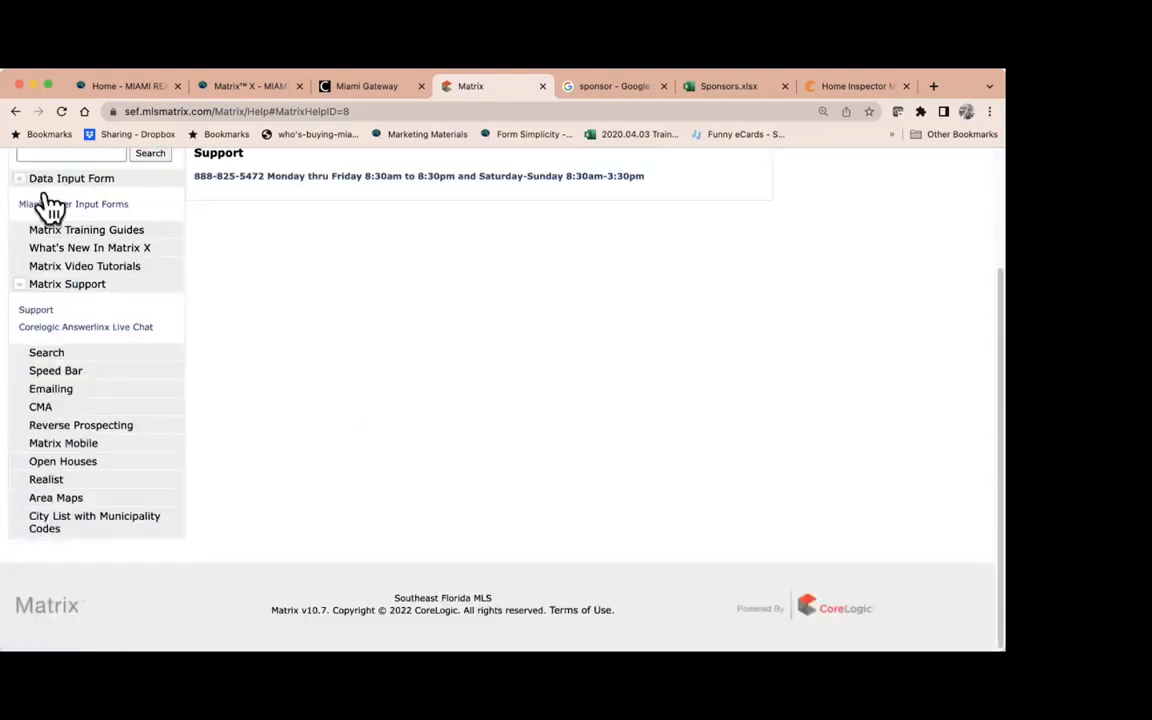
click(57, 366)
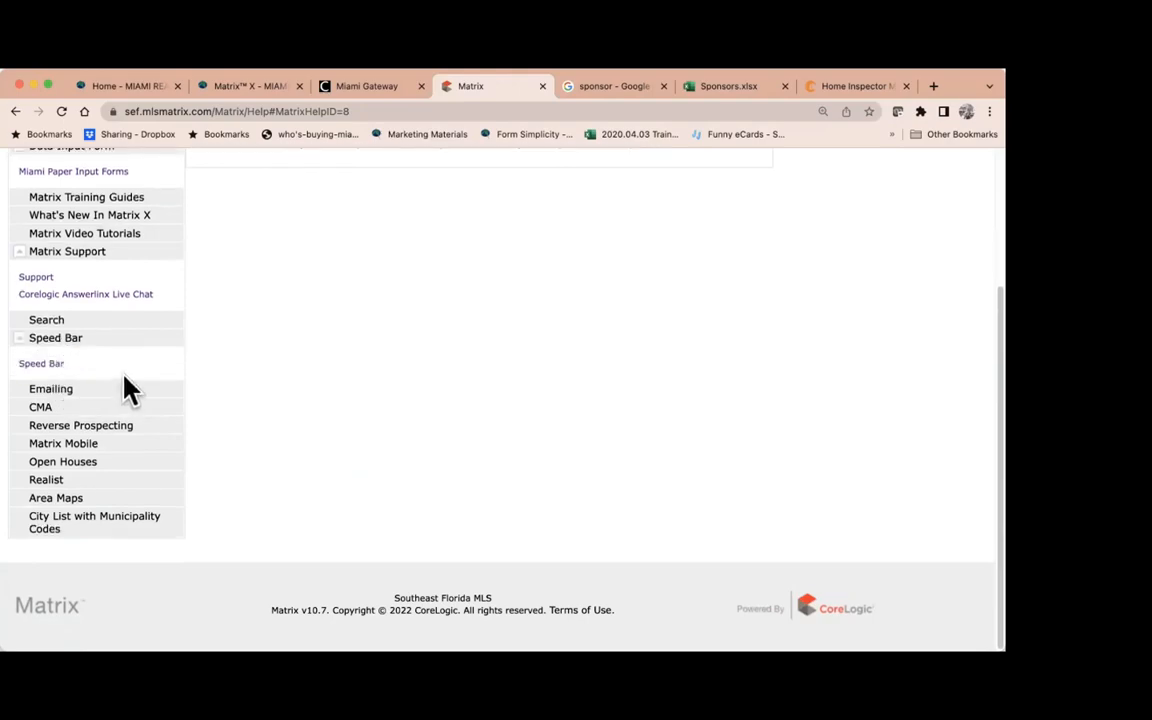
Step: Open the Speed Bar help article and scroll through its shorthand codes like ACT and CLOSD
click(46, 368)
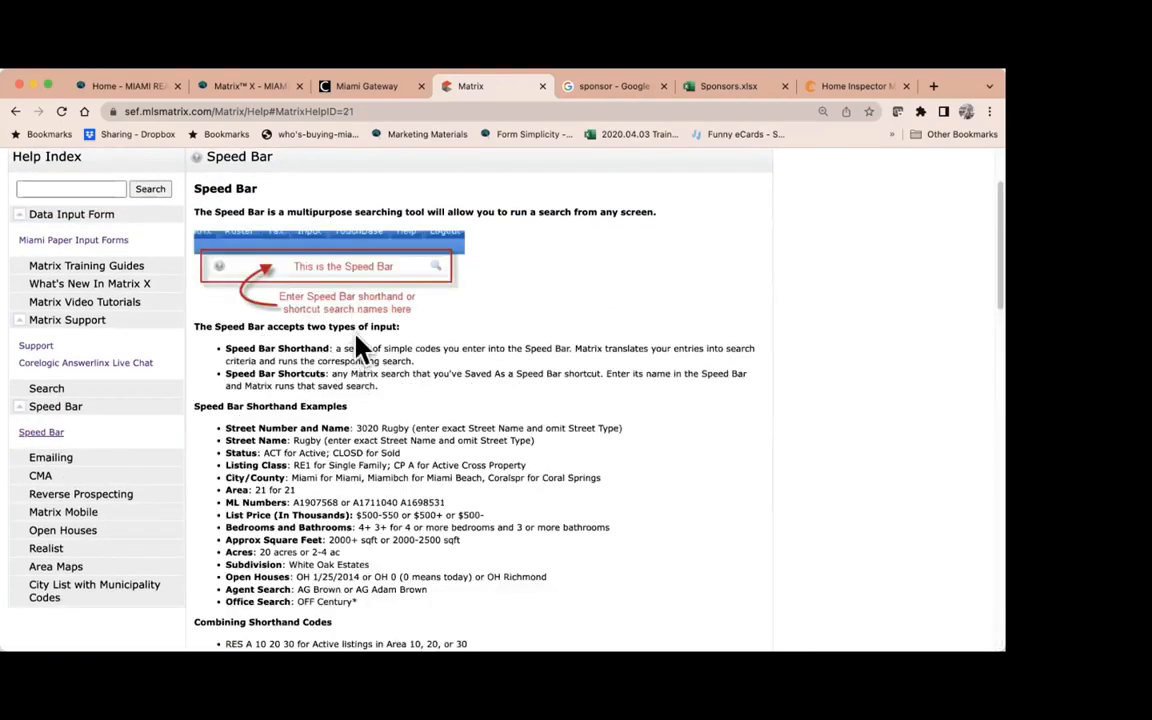
scroll(388, 437, up, 3)
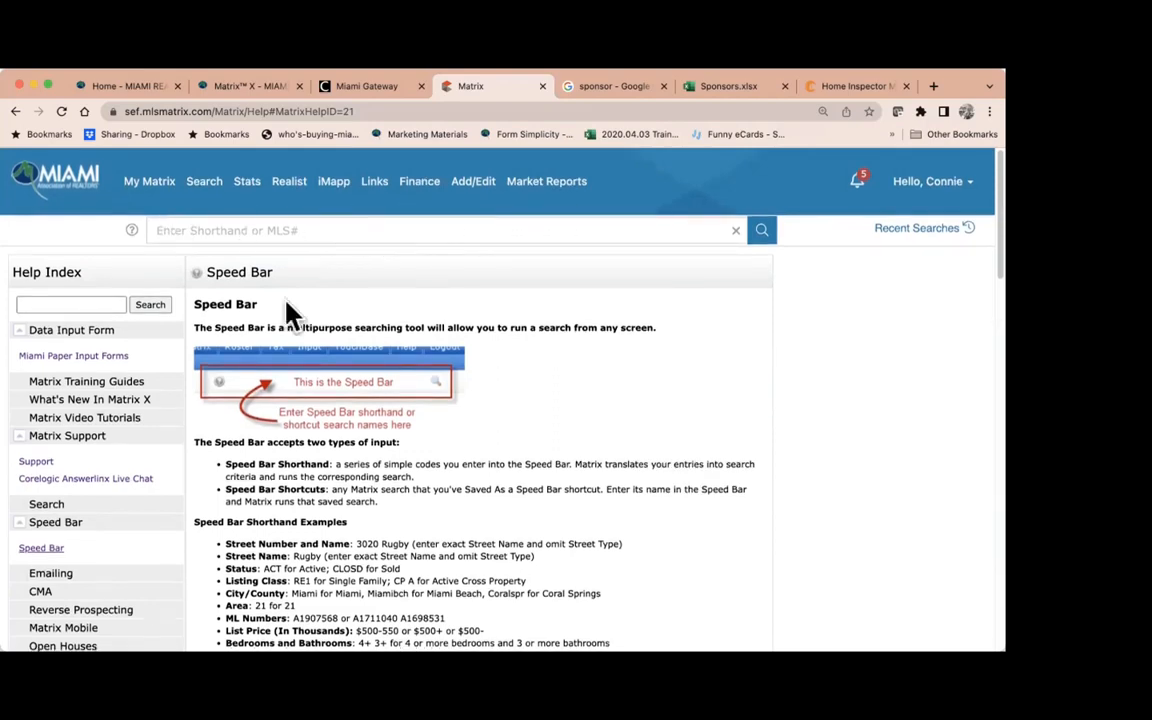
scroll(468, 445, down, 3)
scroll(468, 445, down, 2)
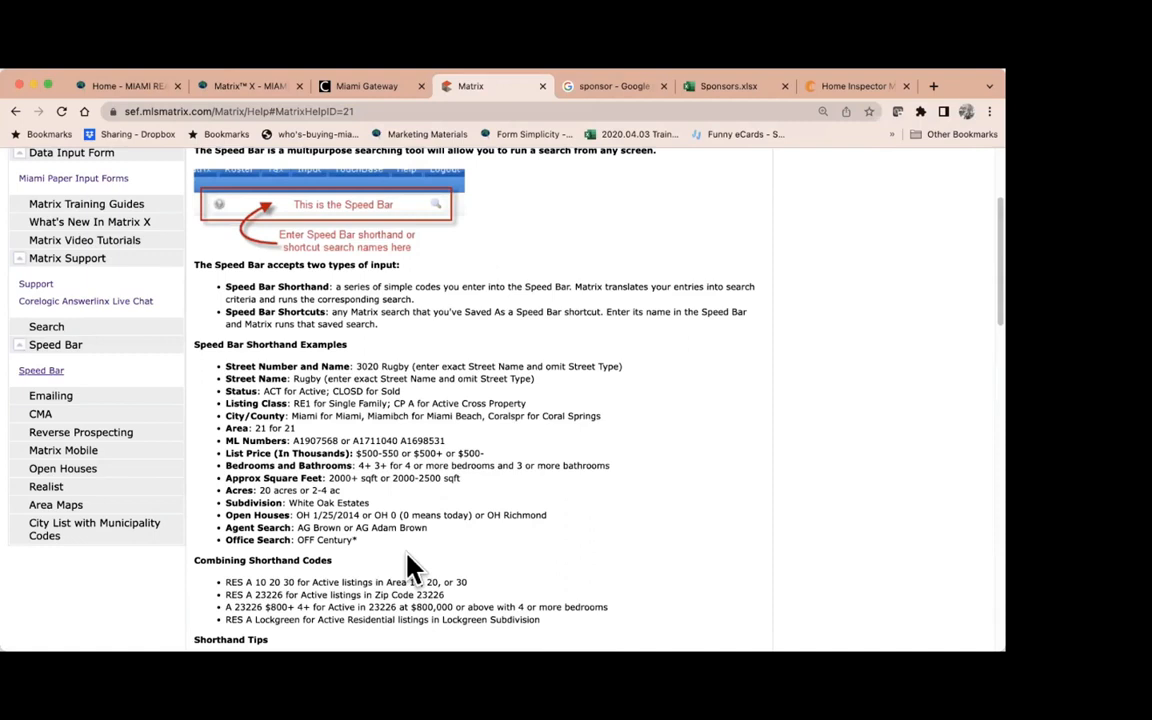
Step: Expand the CMA, Reverse Prospecting and Matrix Mobile topics in the Help Index
click(50, 397)
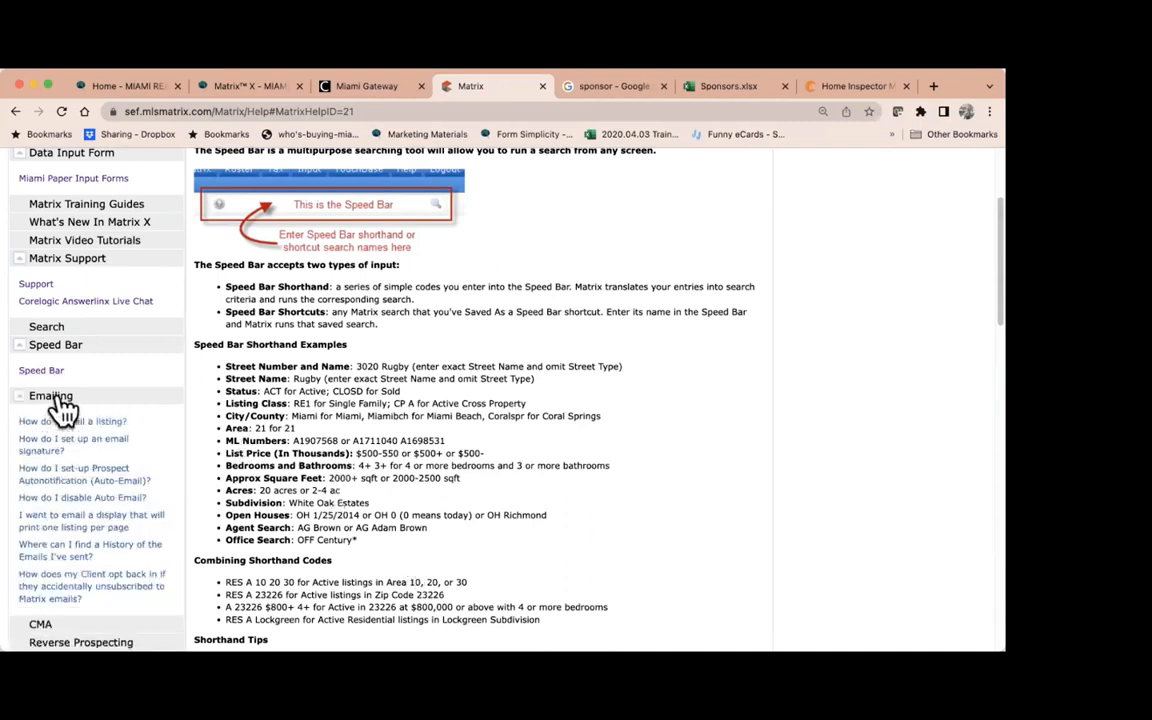
click(55, 400)
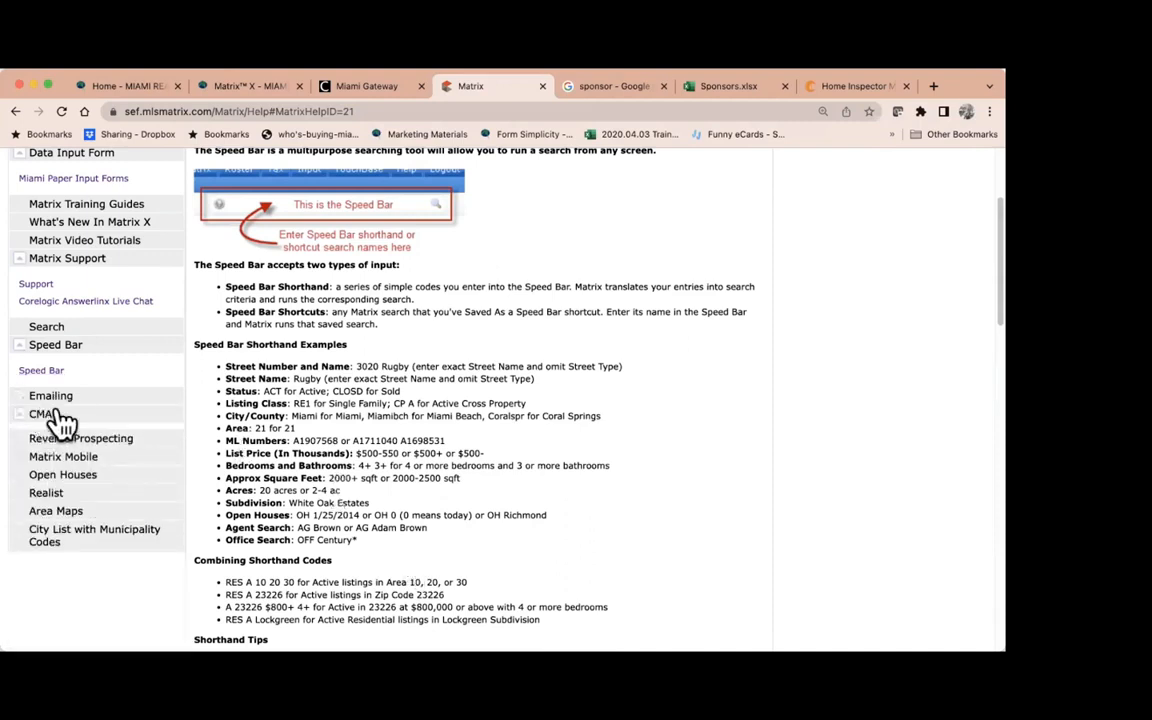
click(45, 416)
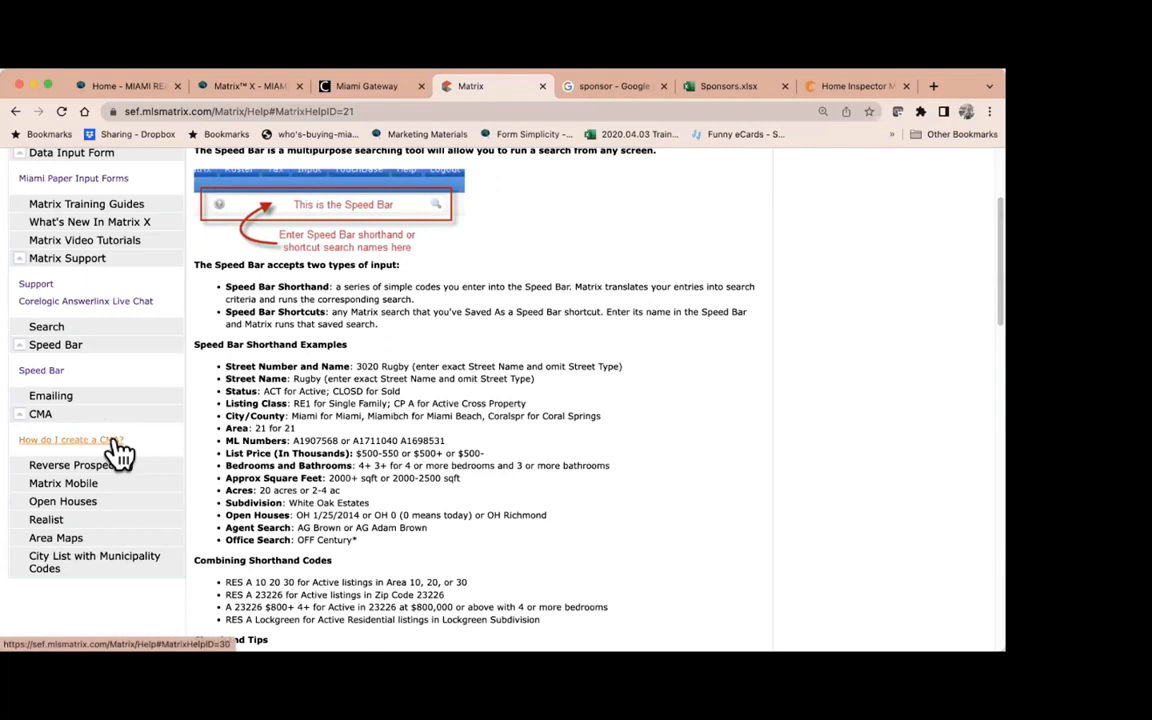
click(112, 466)
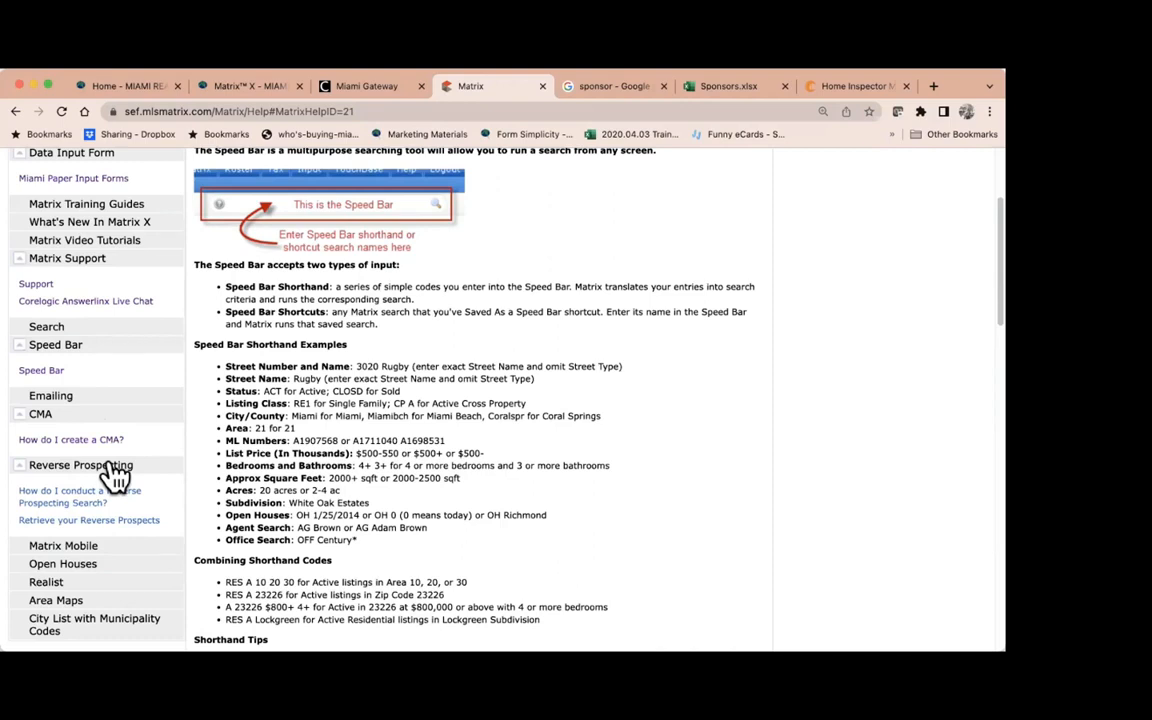
click(92, 546)
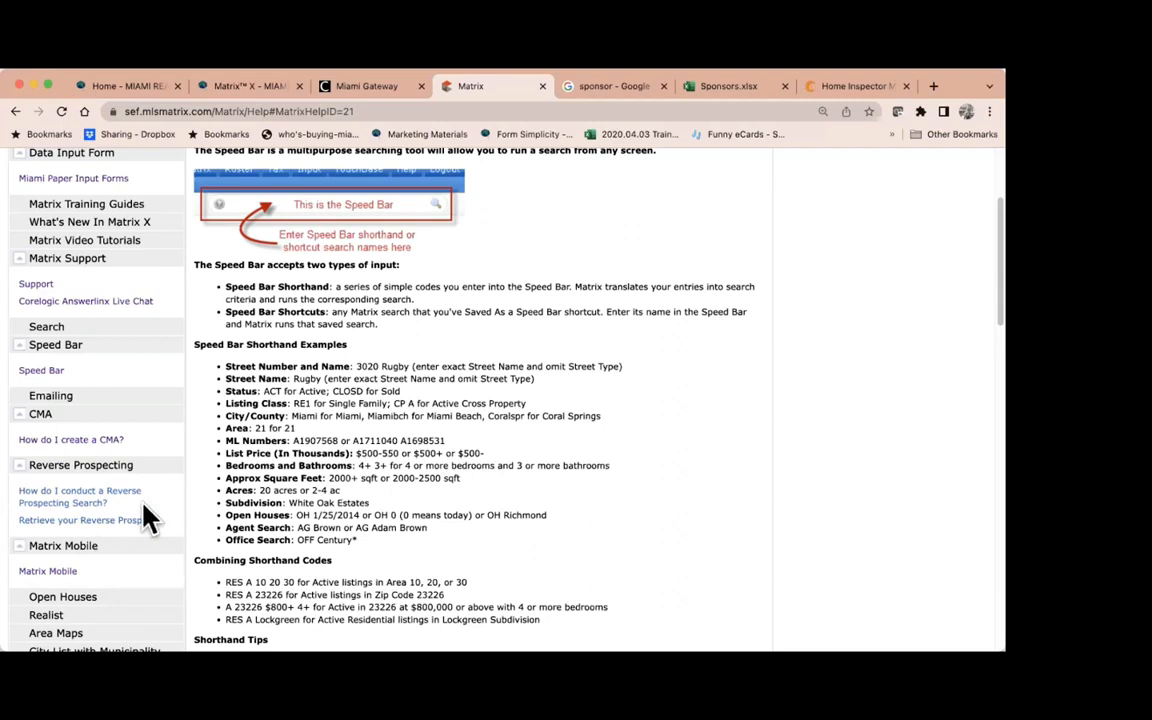
scroll(145, 517, down, 1)
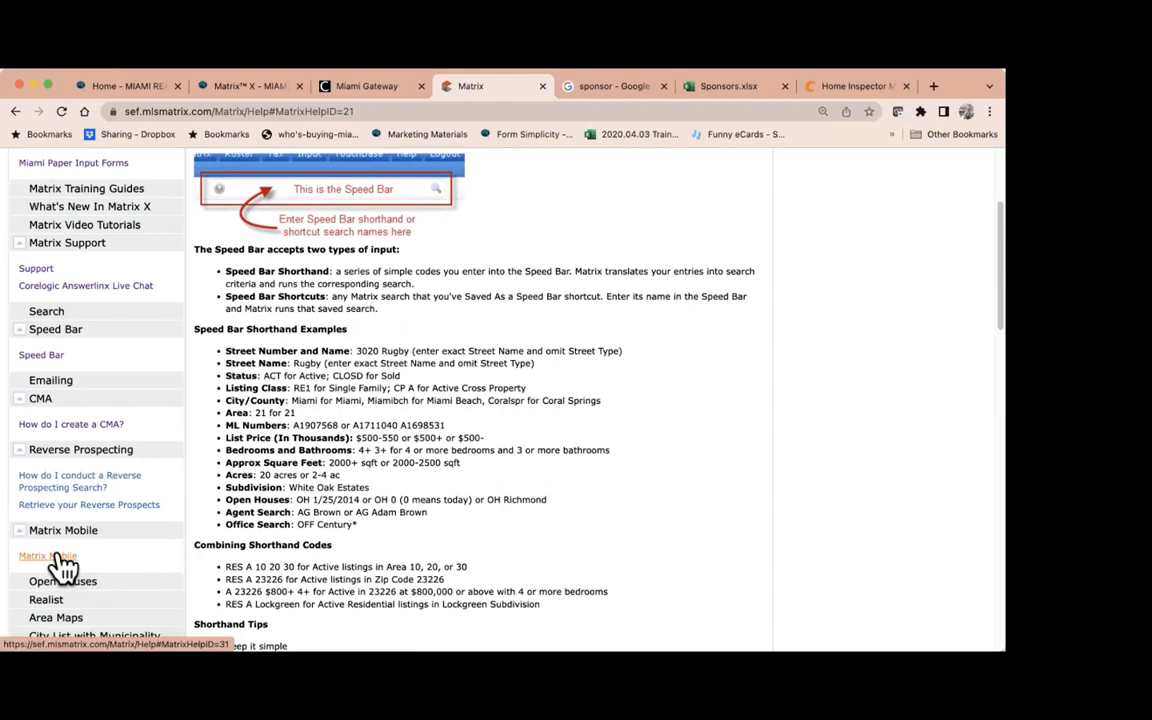
click(58, 558)
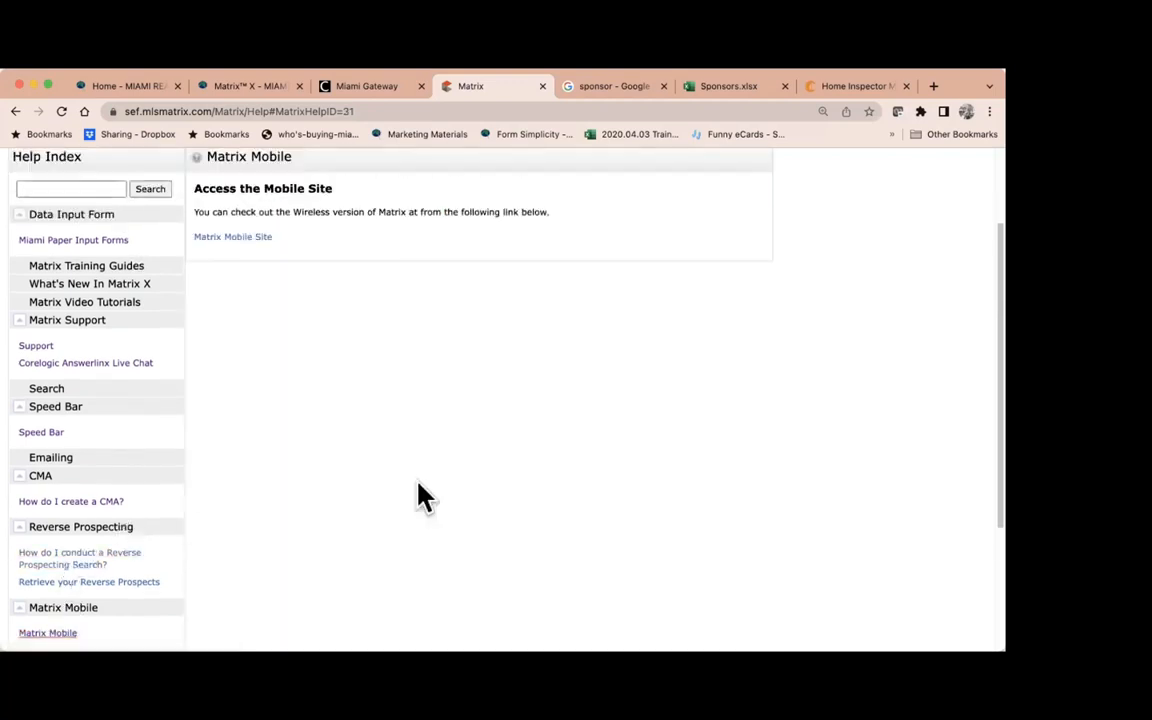
click(224, 237)
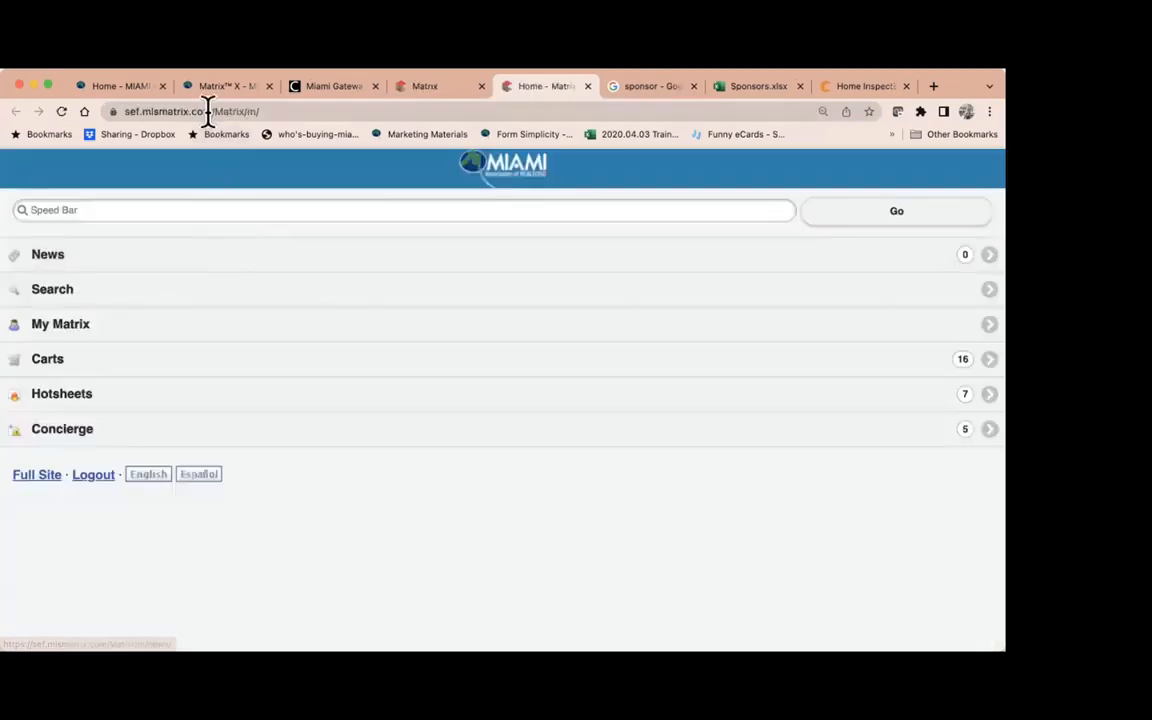
click(207, 111)
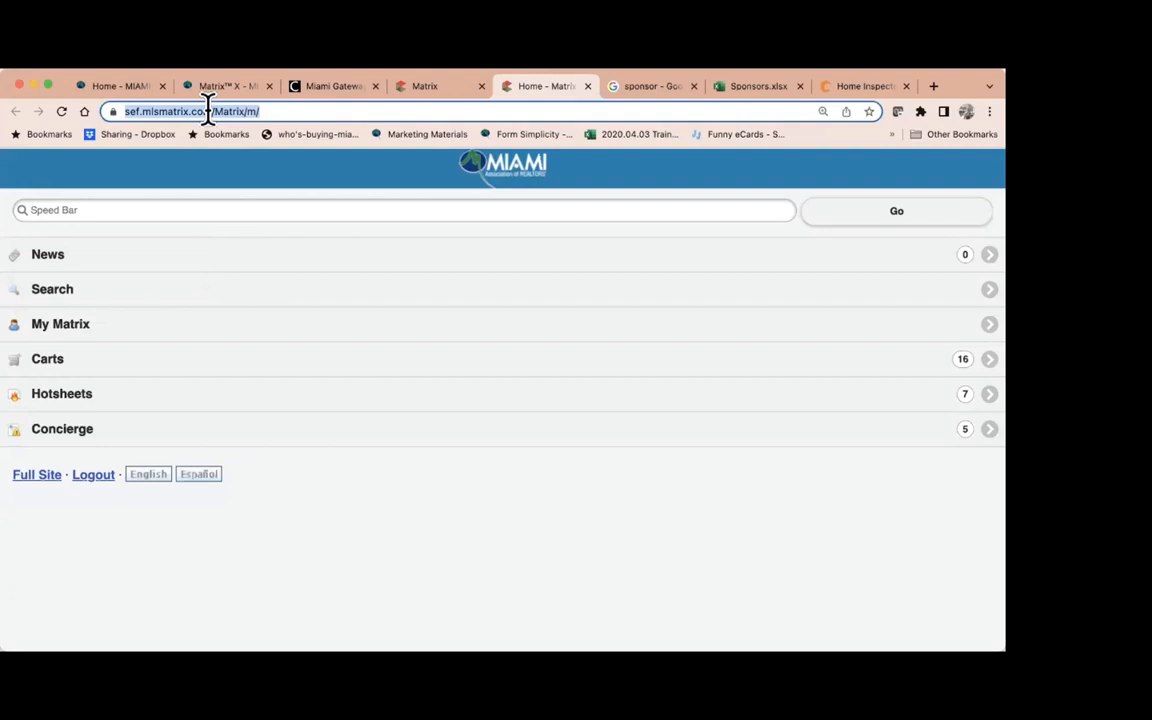
right_click(207, 111)
click(248, 208)
click(587, 86)
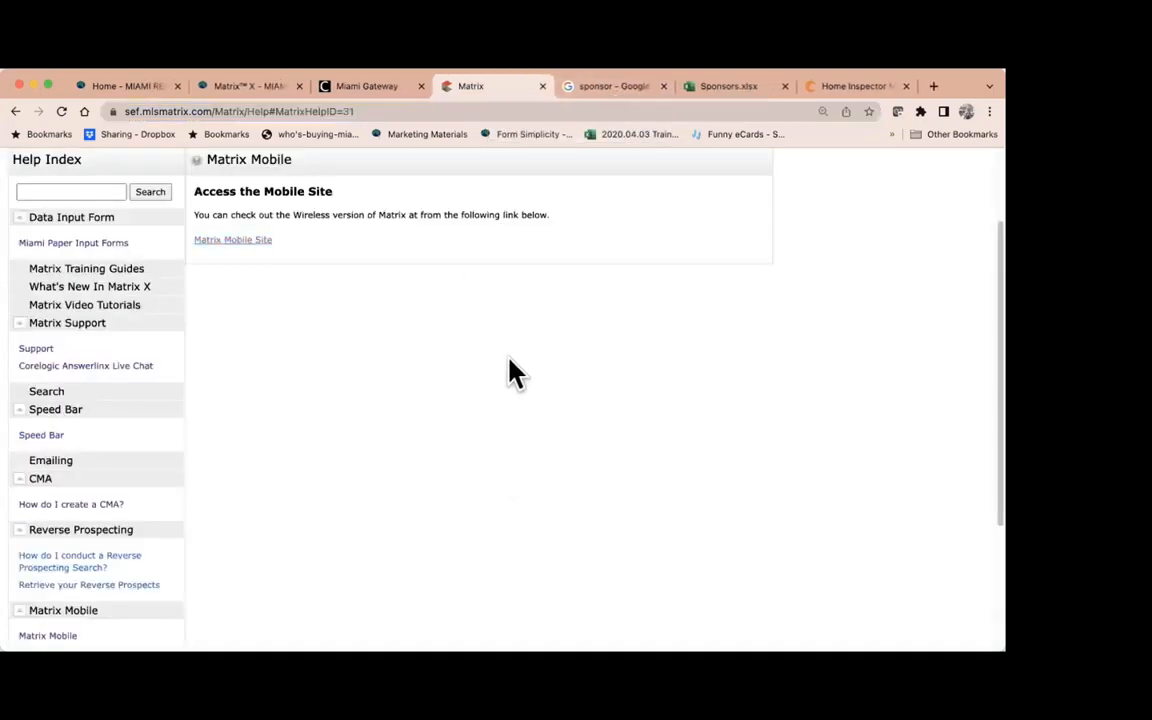
Step: Expand the Open Houses and Area Maps topics in the Help Index
scroll(167, 458, down, 2)
scroll(167, 458, down, 5)
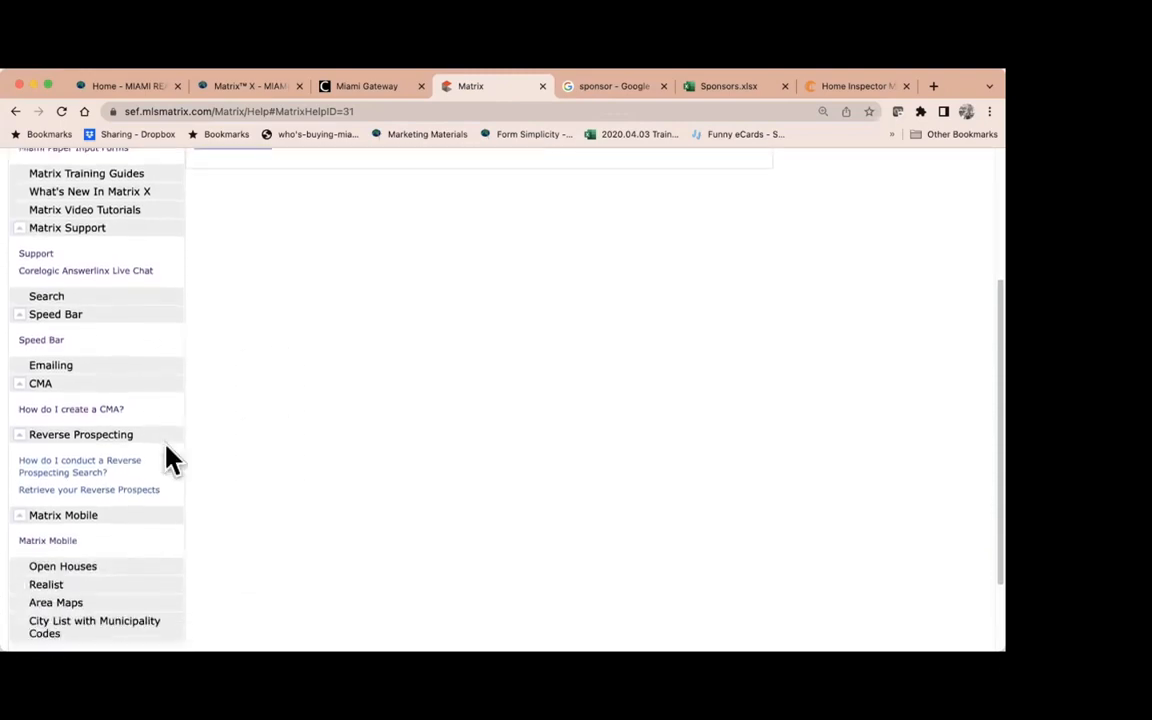
click(76, 462)
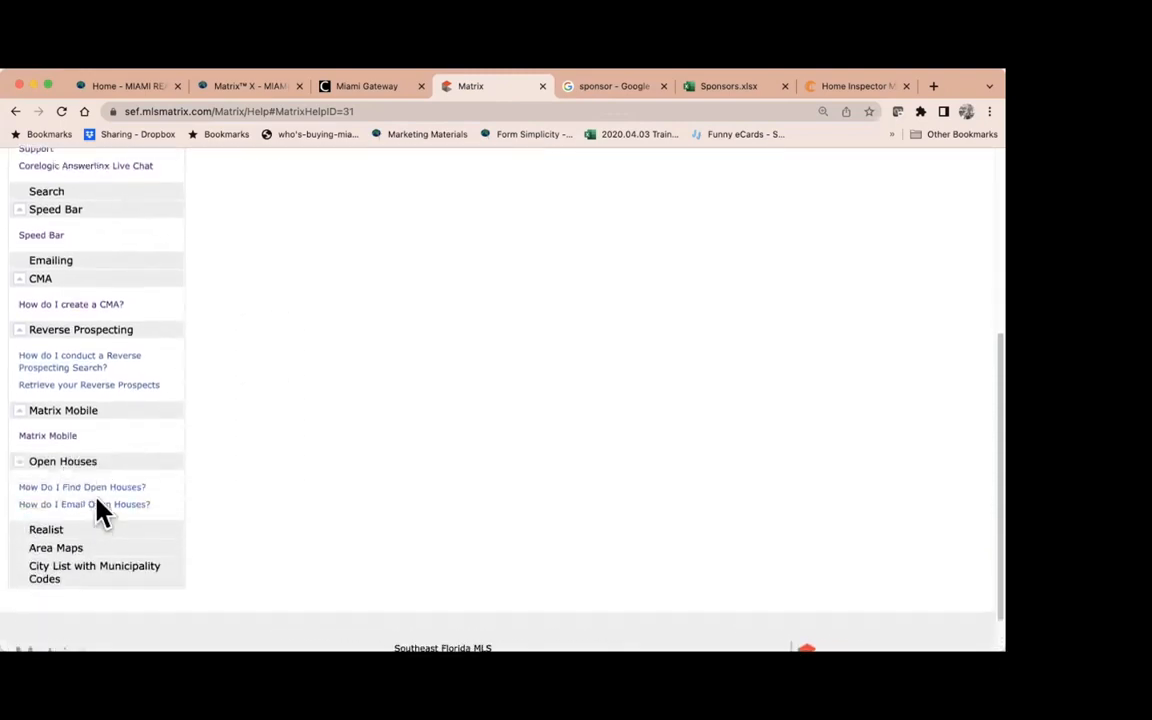
click(56, 548)
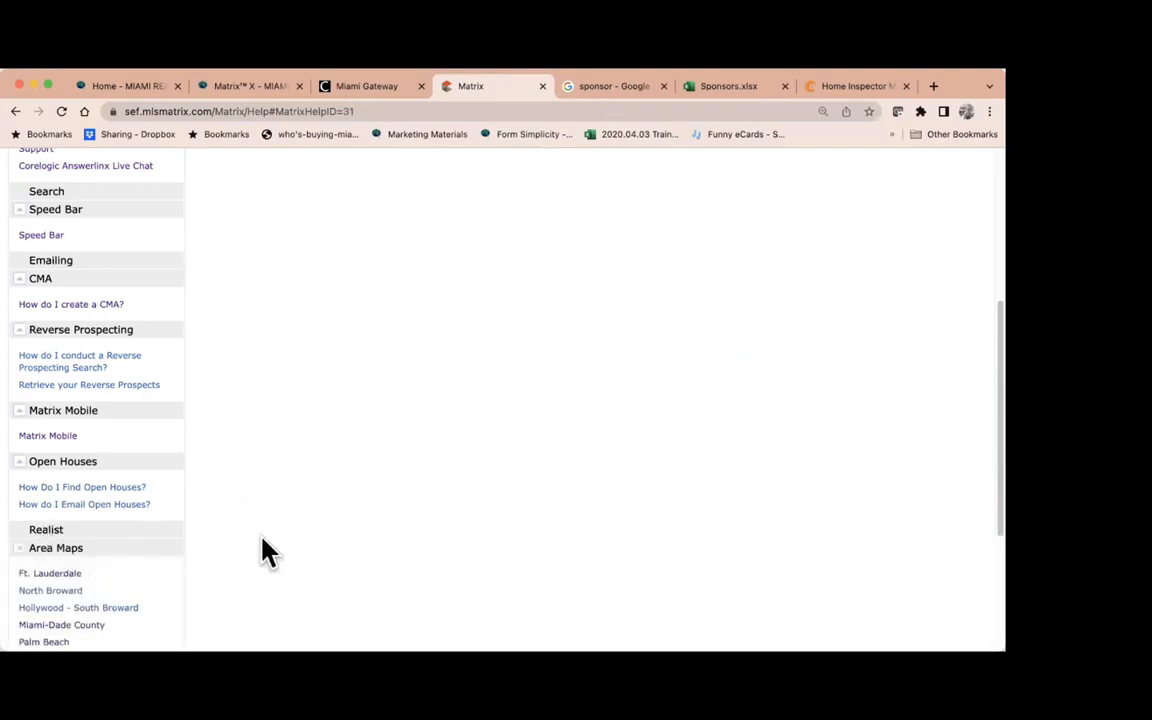
scroll(334, 520, down, 5)
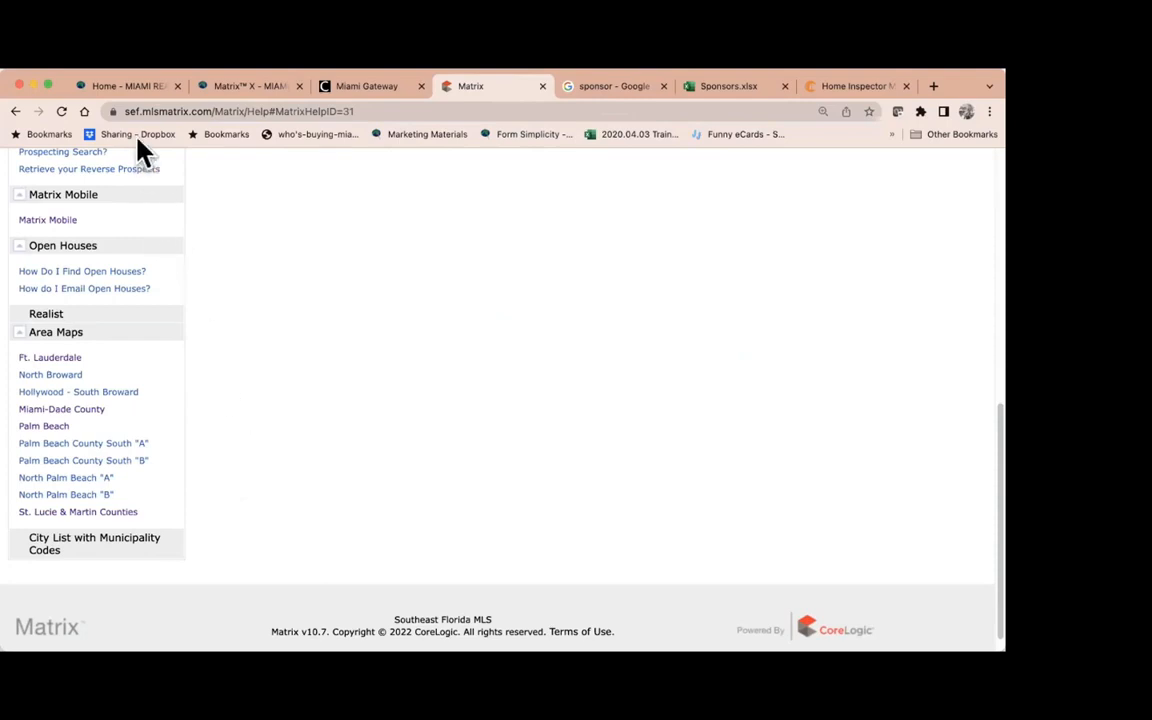
Step: Open the Ft. Lauderdale area map help and follow its Matrix Mobile Site link
click(118, 111)
double_click(118, 111)
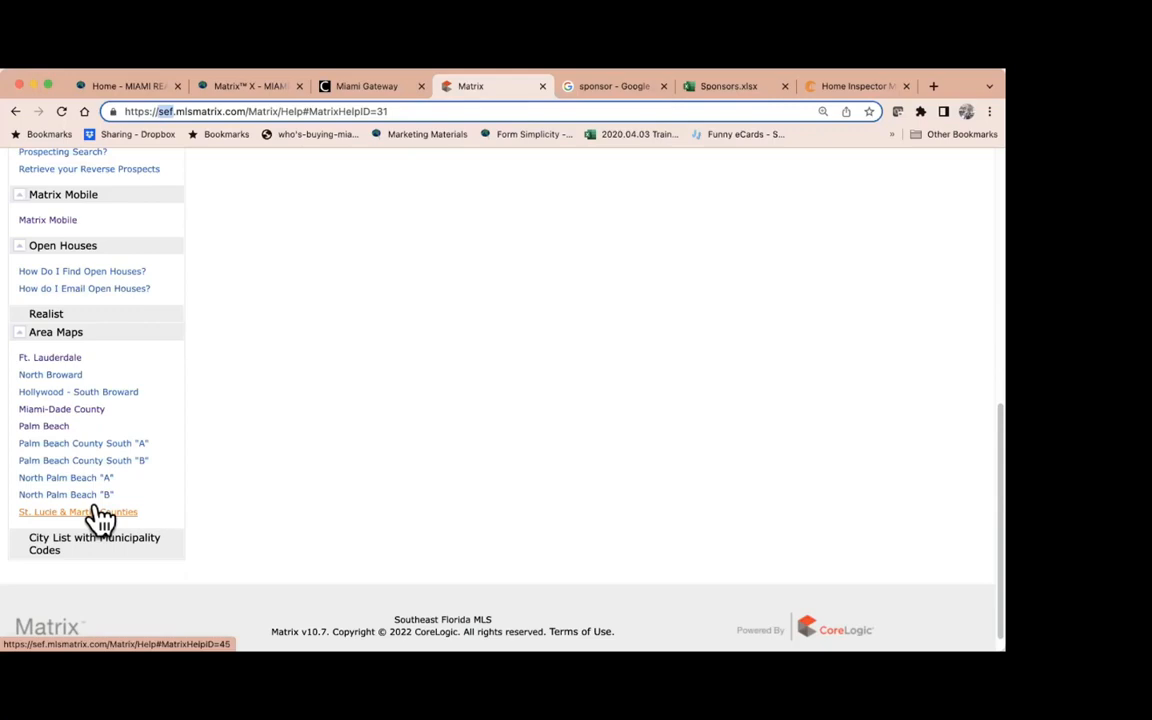
click(53, 356)
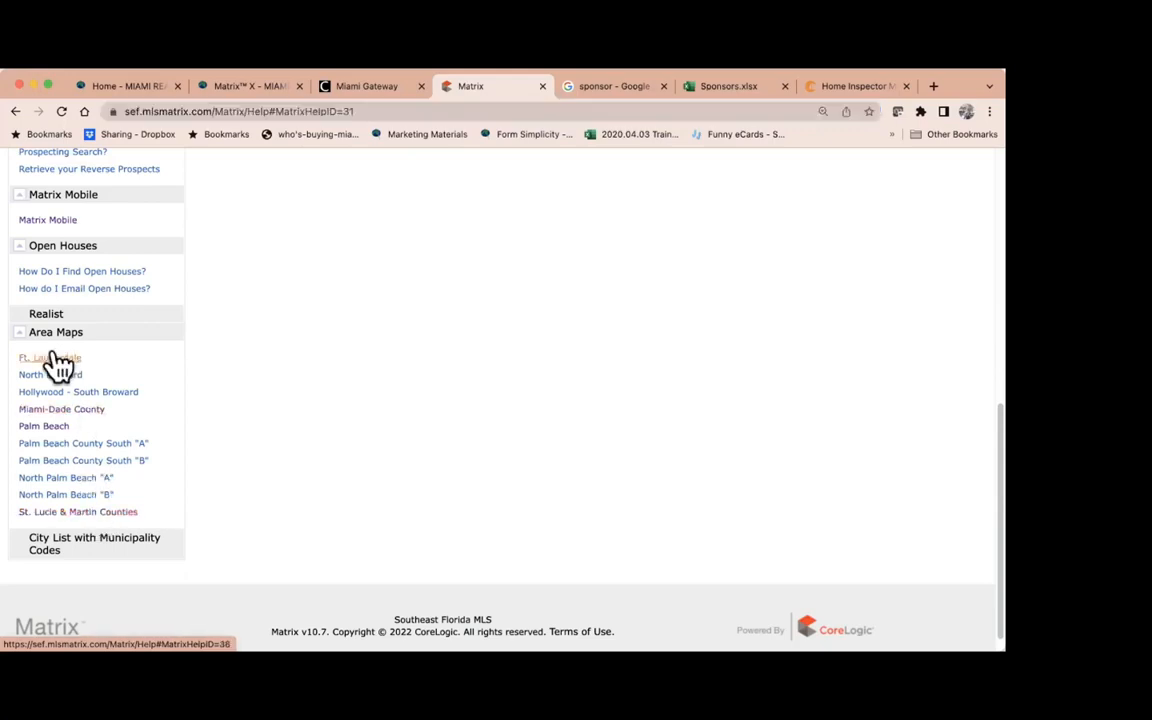
click(245, 237)
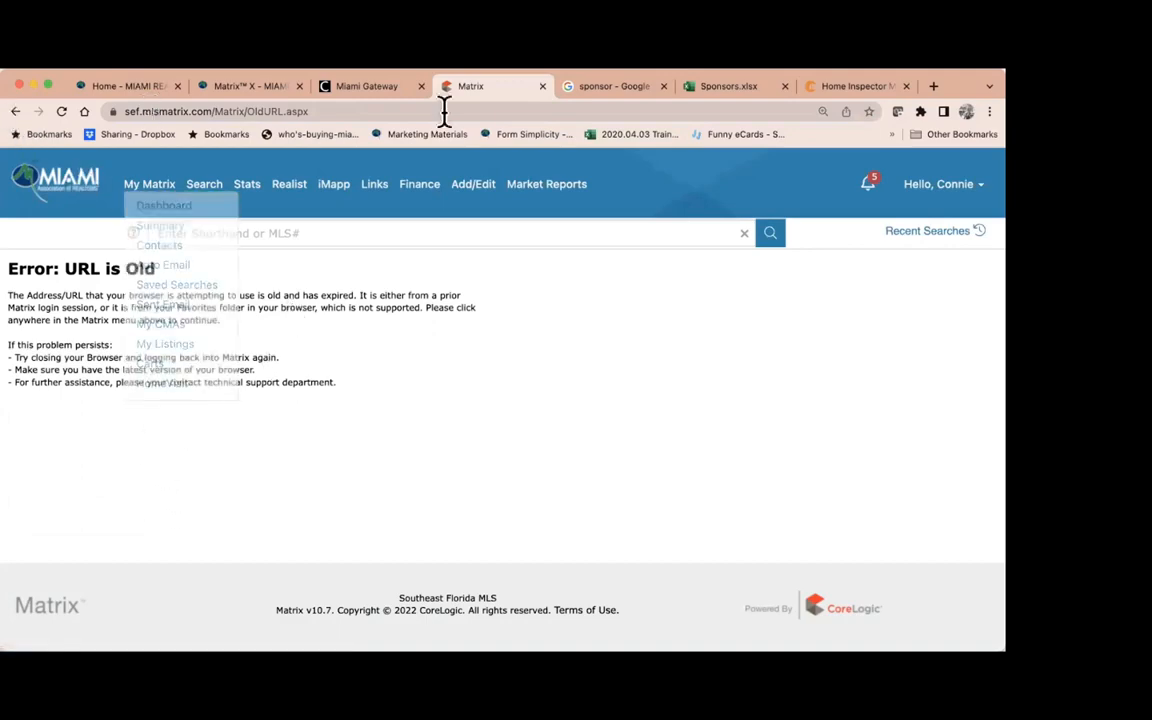
Step: Close the expired Matrix tab and relaunch Matrix from the Miami Gateway portal
click(542, 86)
click(367, 86)
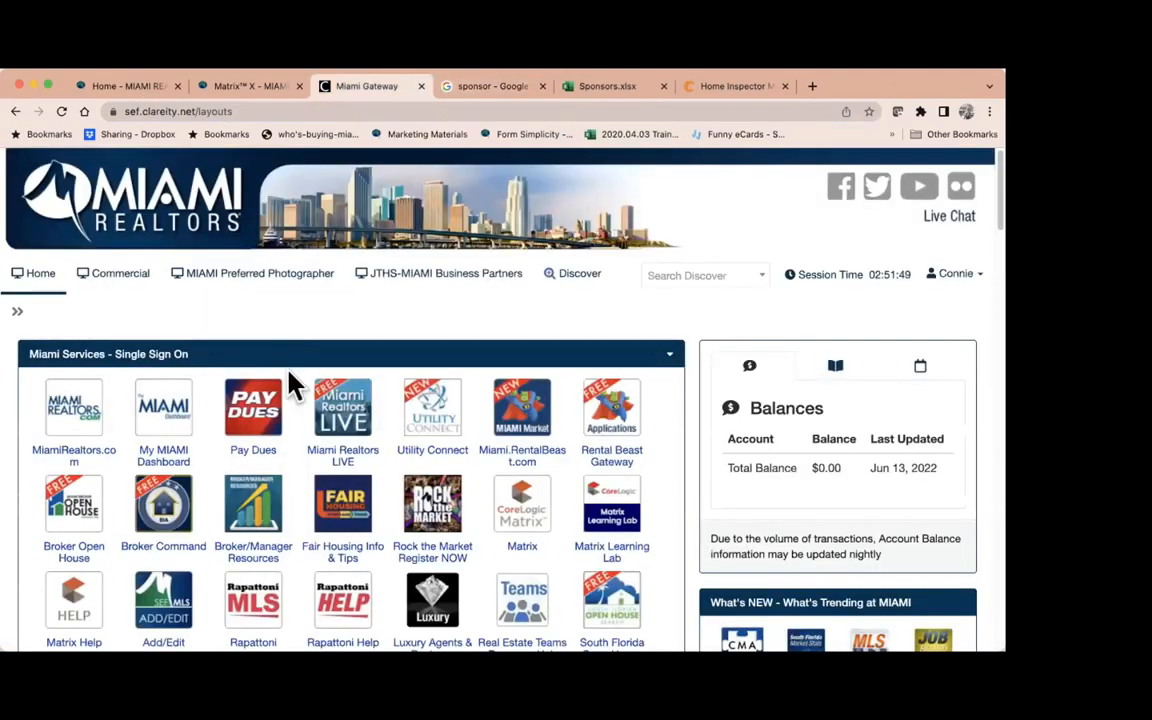
click(530, 512)
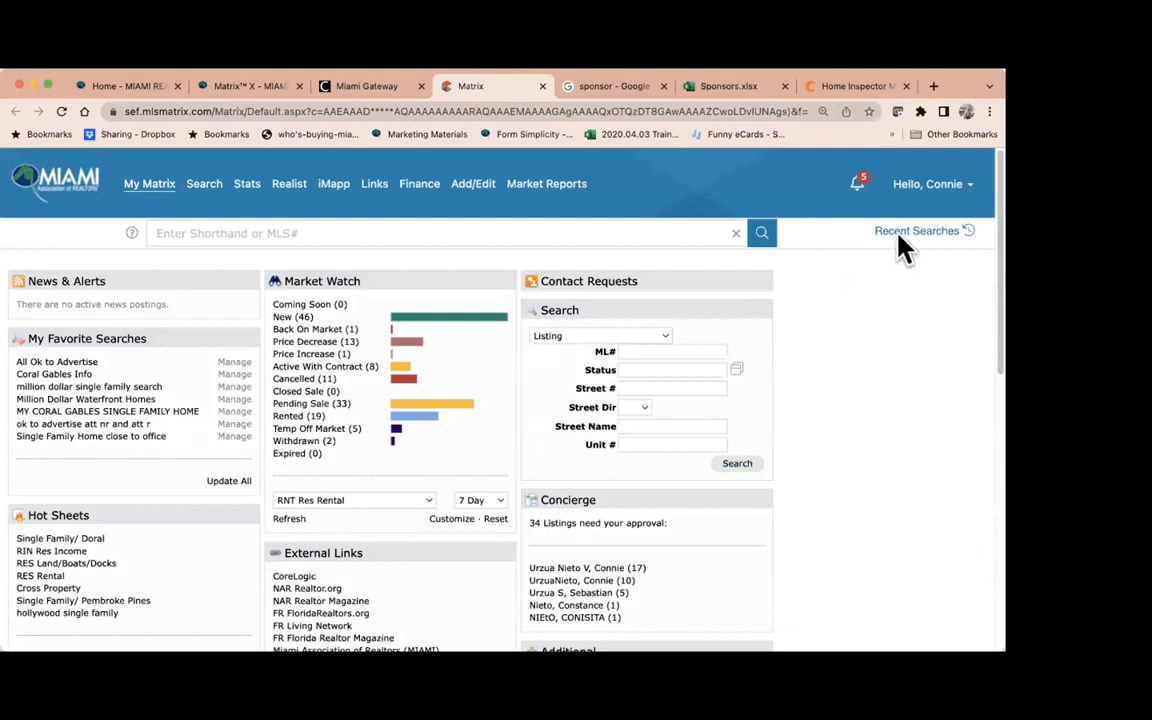
Step: Open System Help from the account menu and go to Area Maps > Ft. Lauderdale
click(930, 187)
click(917, 245)
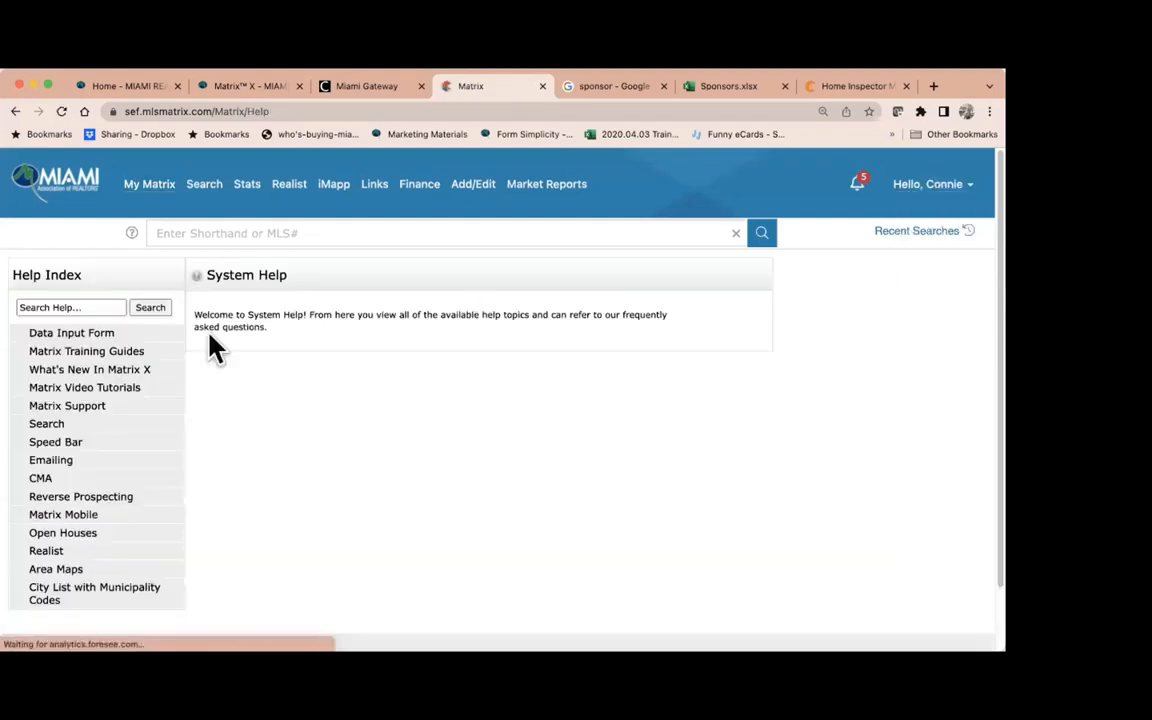
click(58, 569)
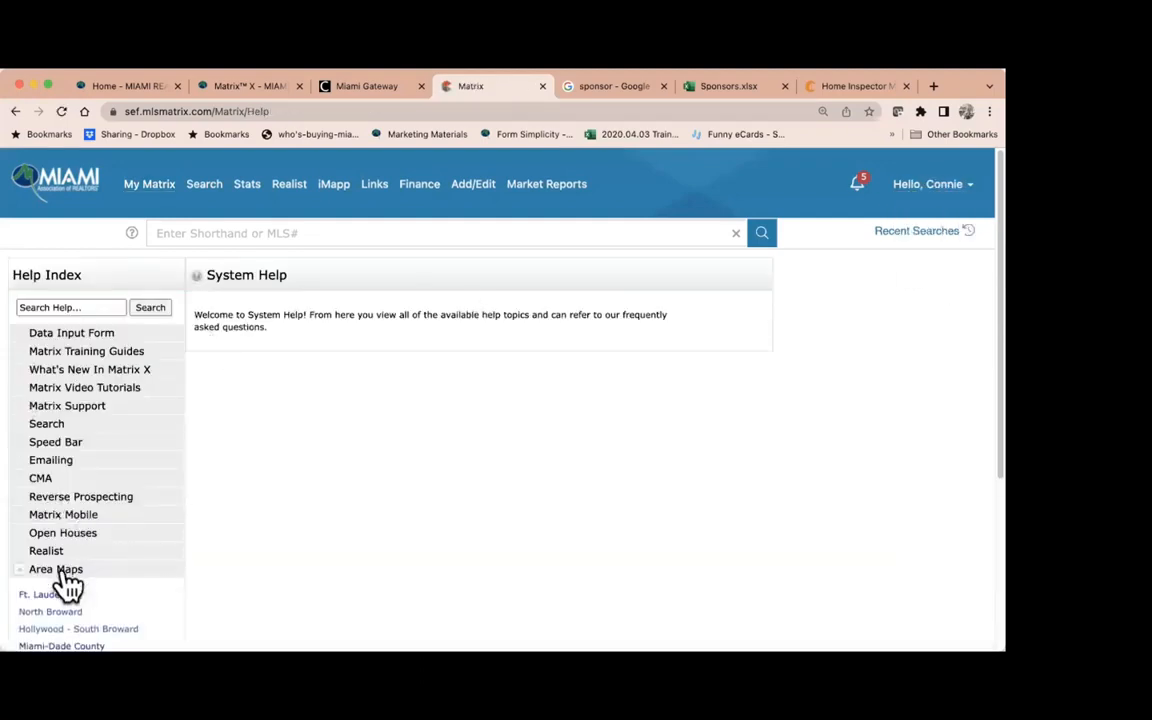
scroll(72, 570, down, 1)
click(50, 544)
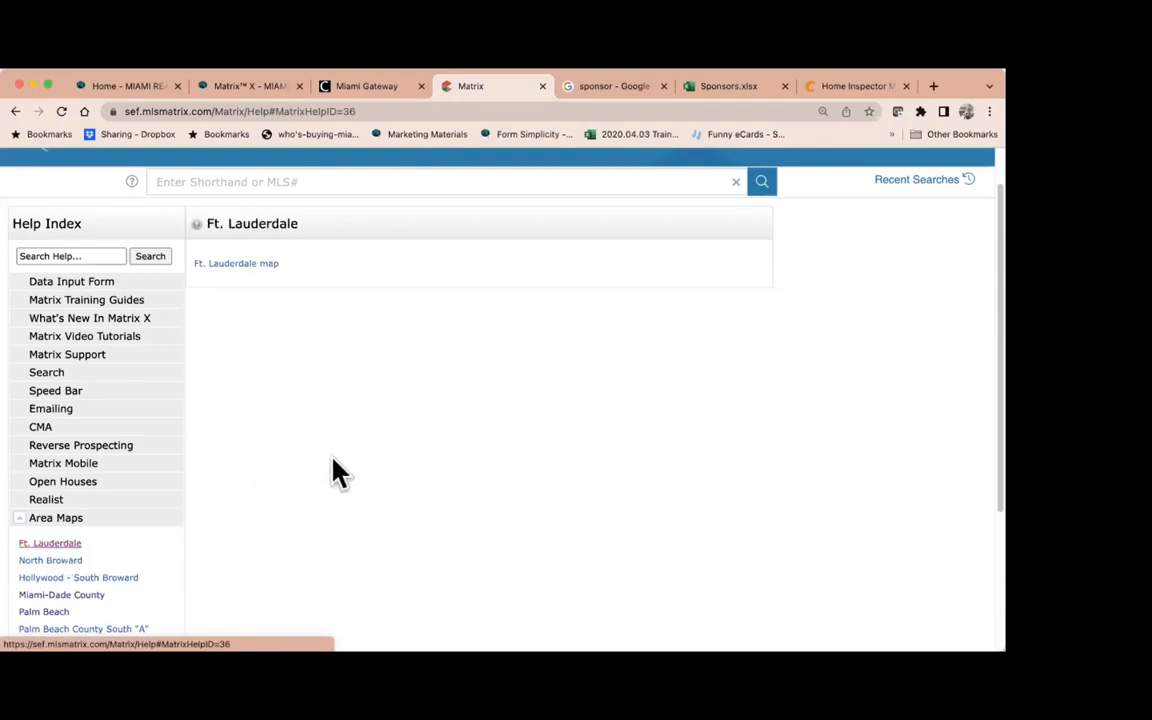
Step: Open the Ft. Lauderdale area map PDF in a new tab
click(255, 265)
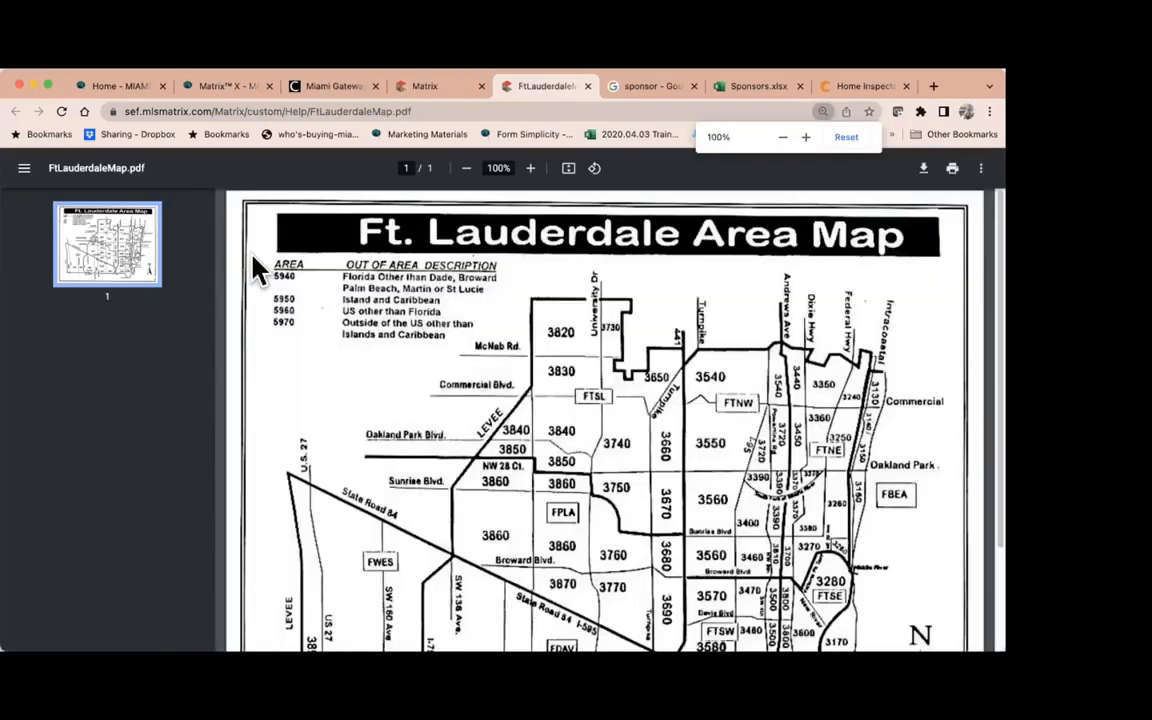
scroll(705, 465, down, 2)
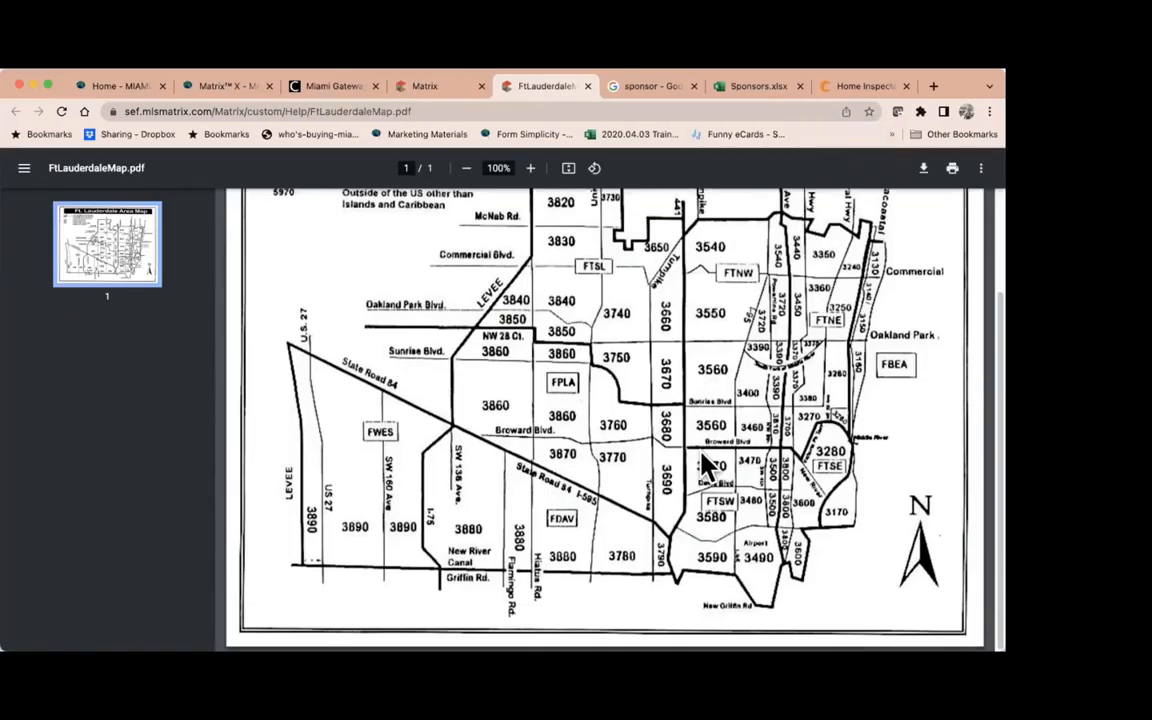
scroll(705, 465, up, 2)
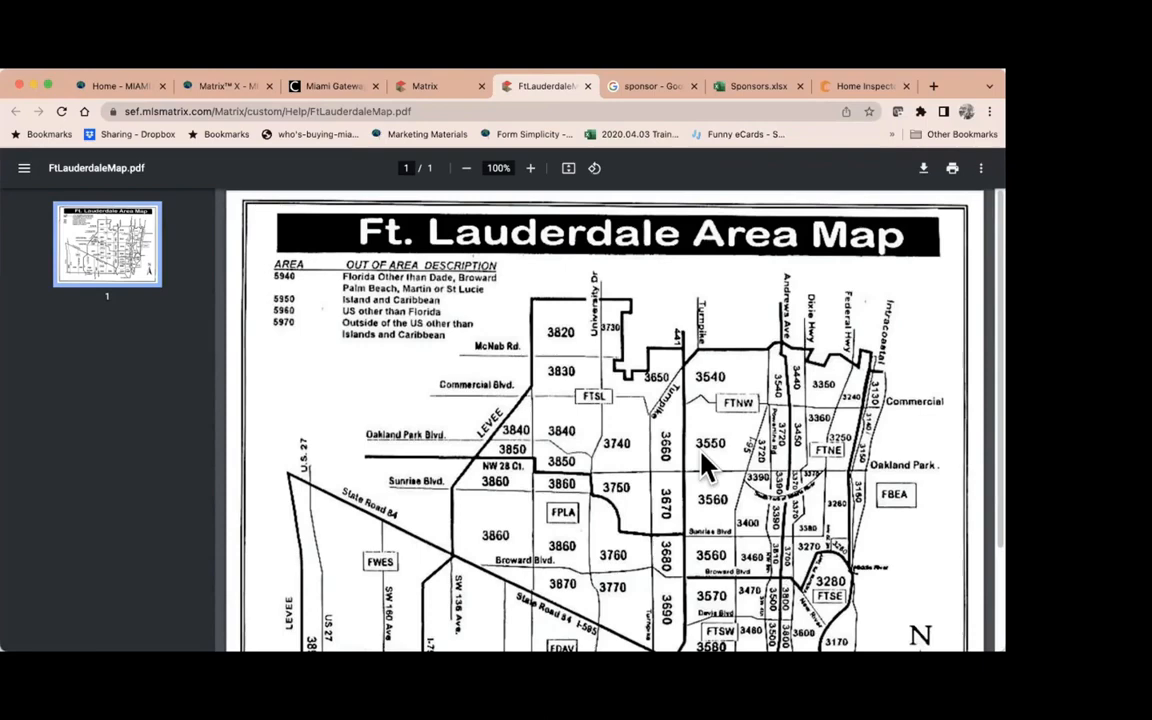
Step: Back in Matrix help, open the Miami-Dade County entry and its Dade County map PDF
click(425, 87)
scroll(116, 496, down, 1)
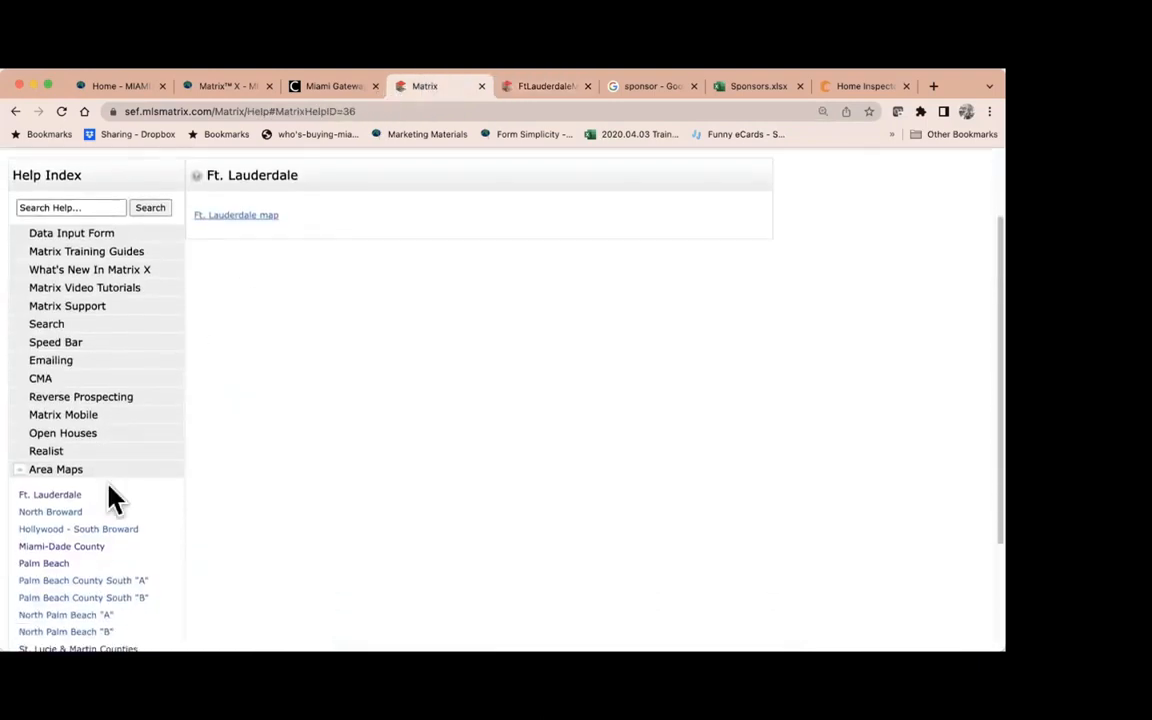
click(82, 547)
click(256, 218)
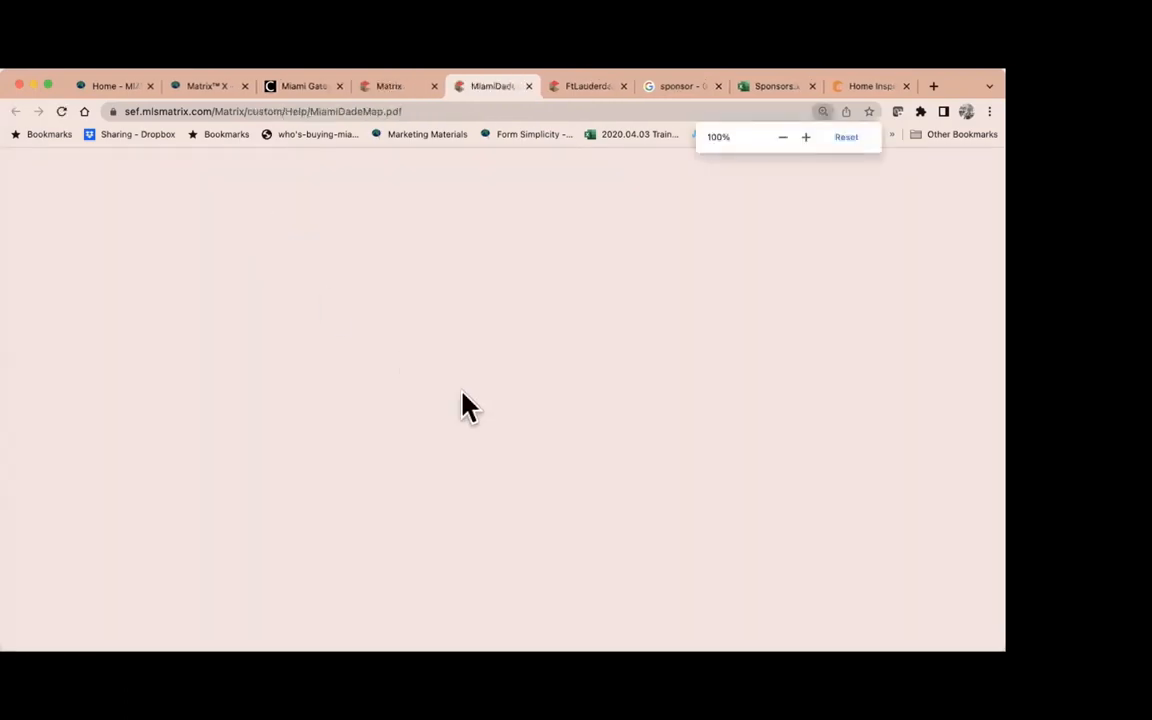
scroll(555, 460, down, 5)
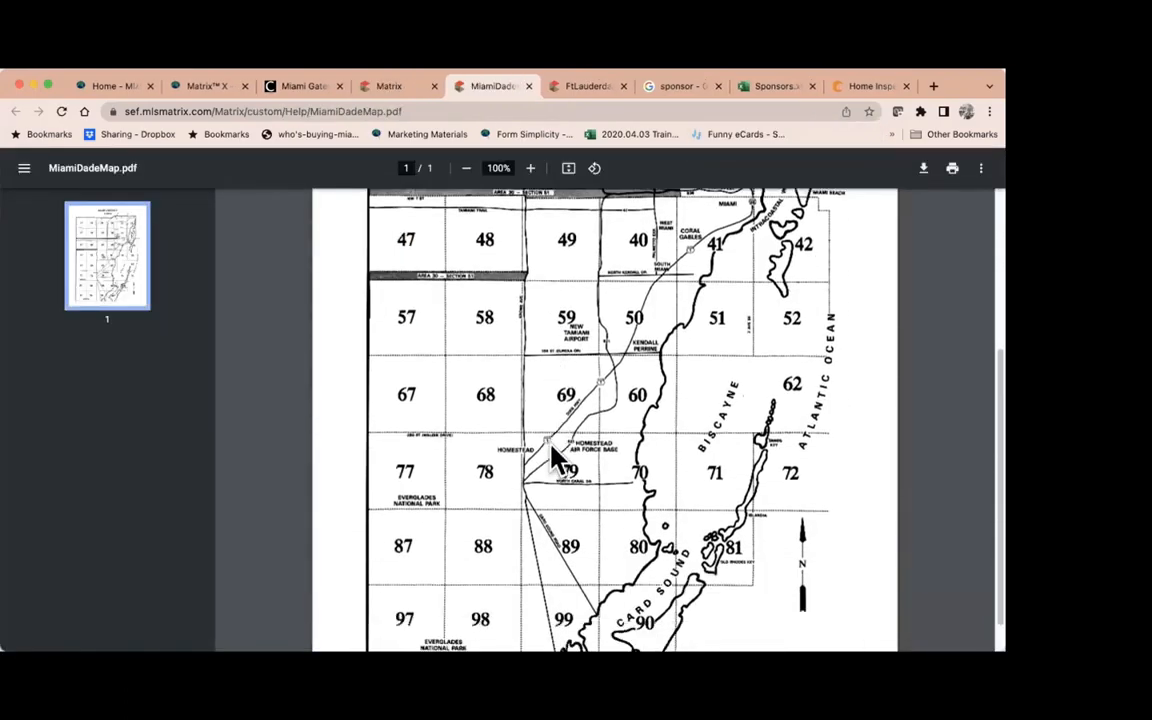
scroll(553, 455, up, 5)
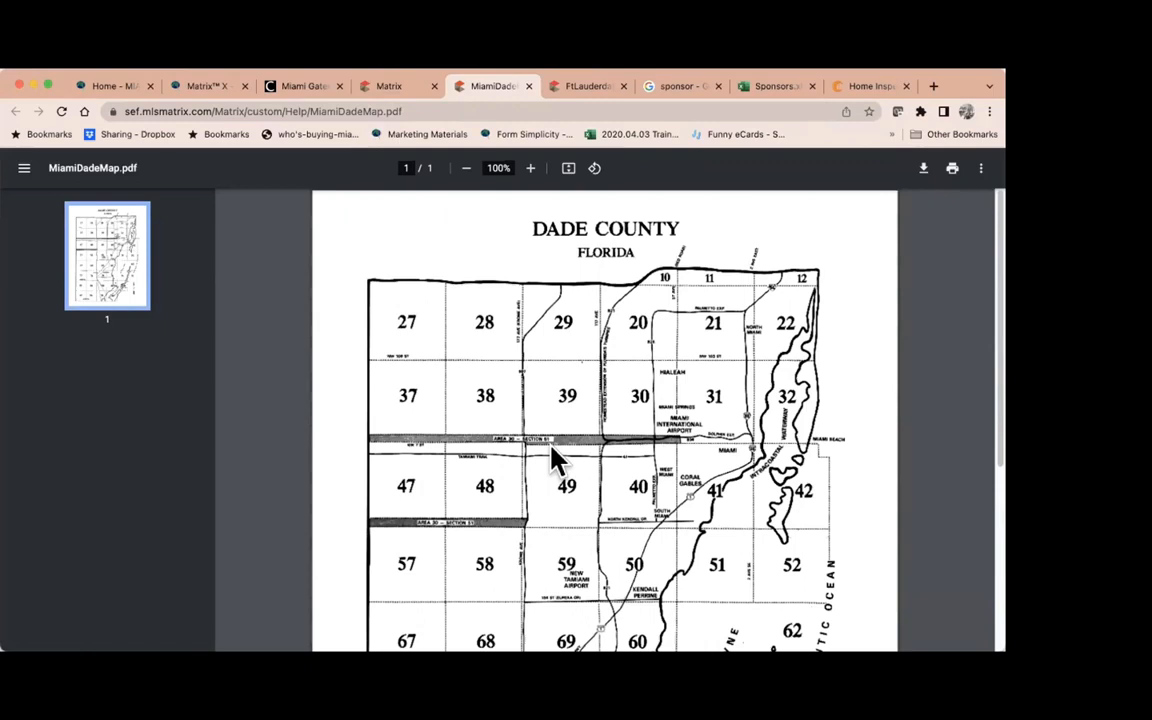
Step: Switch back to the Matrix help tab and collapse the Area Maps topic list
click(415, 88)
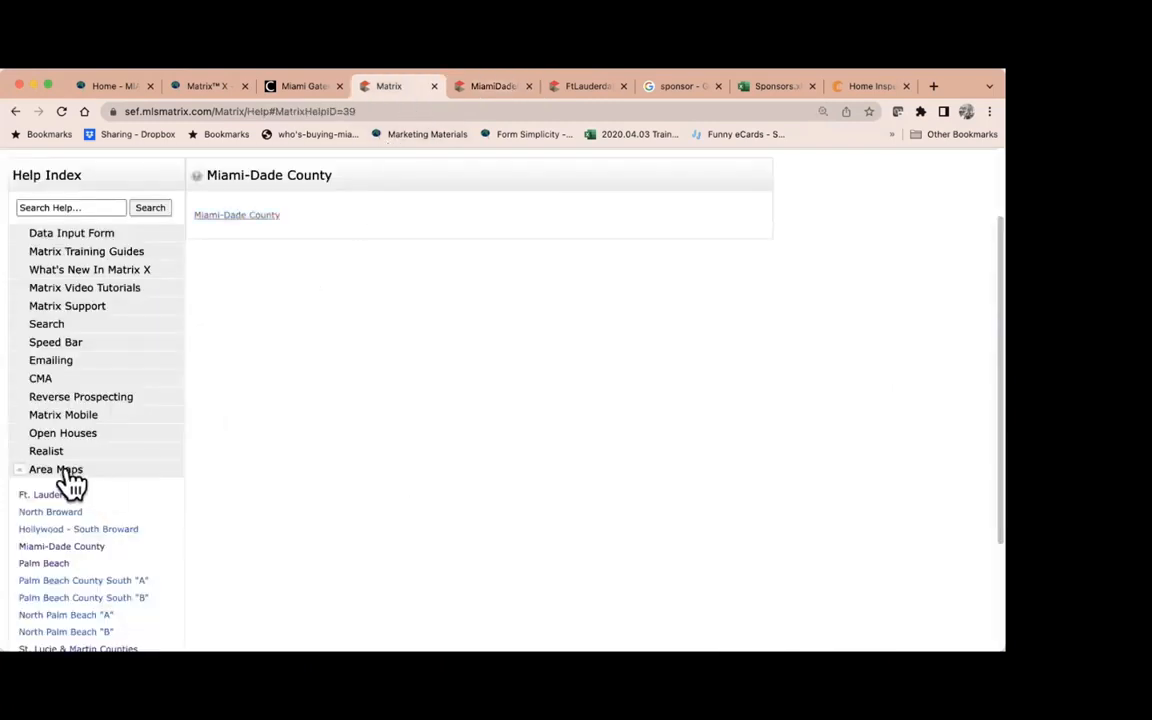
click(60, 470)
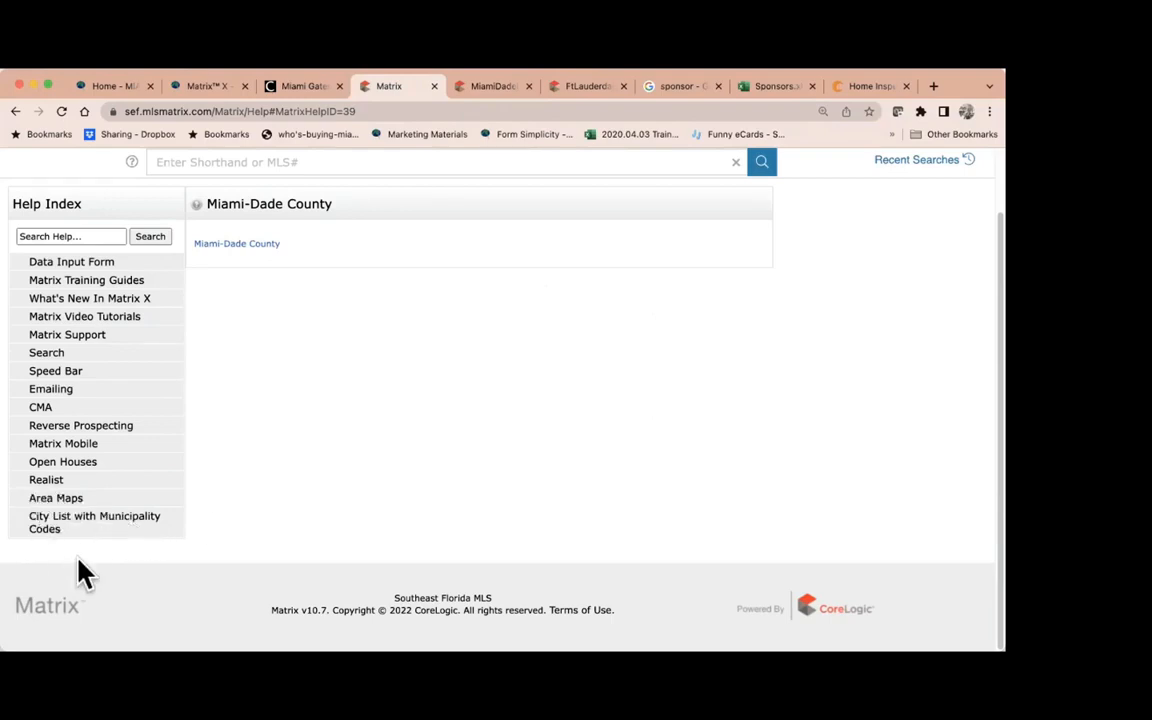
click(80, 530)
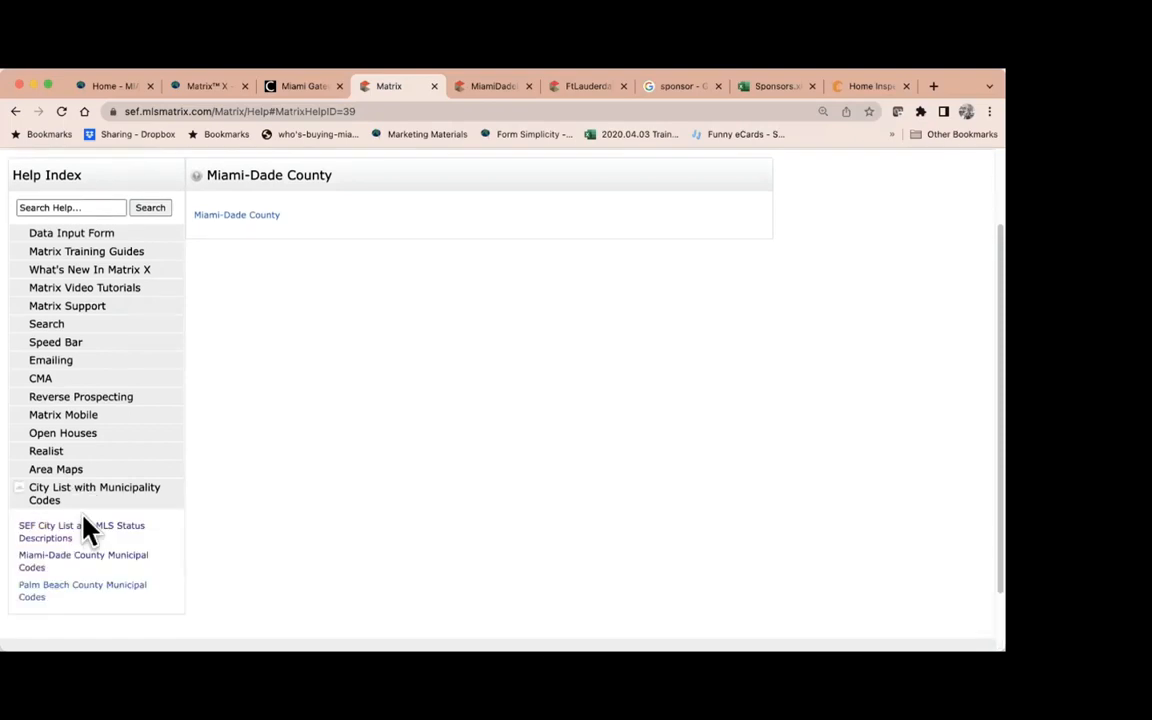
scroll(110, 540, down, 1)
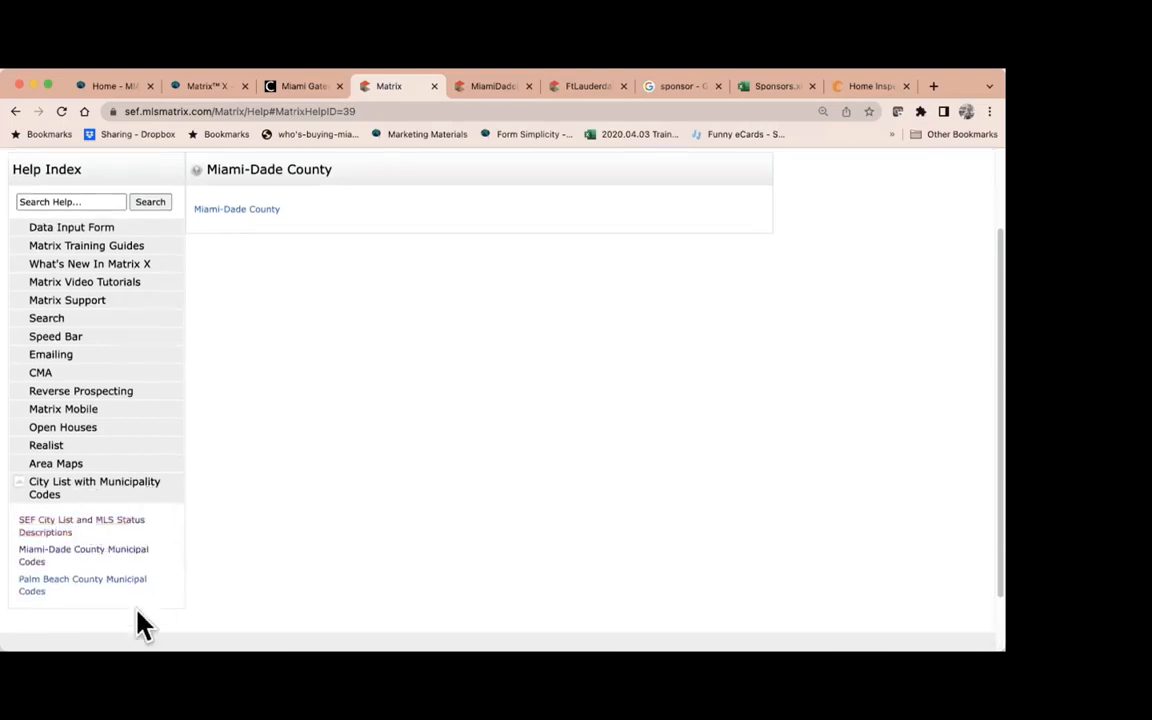
click(85, 557)
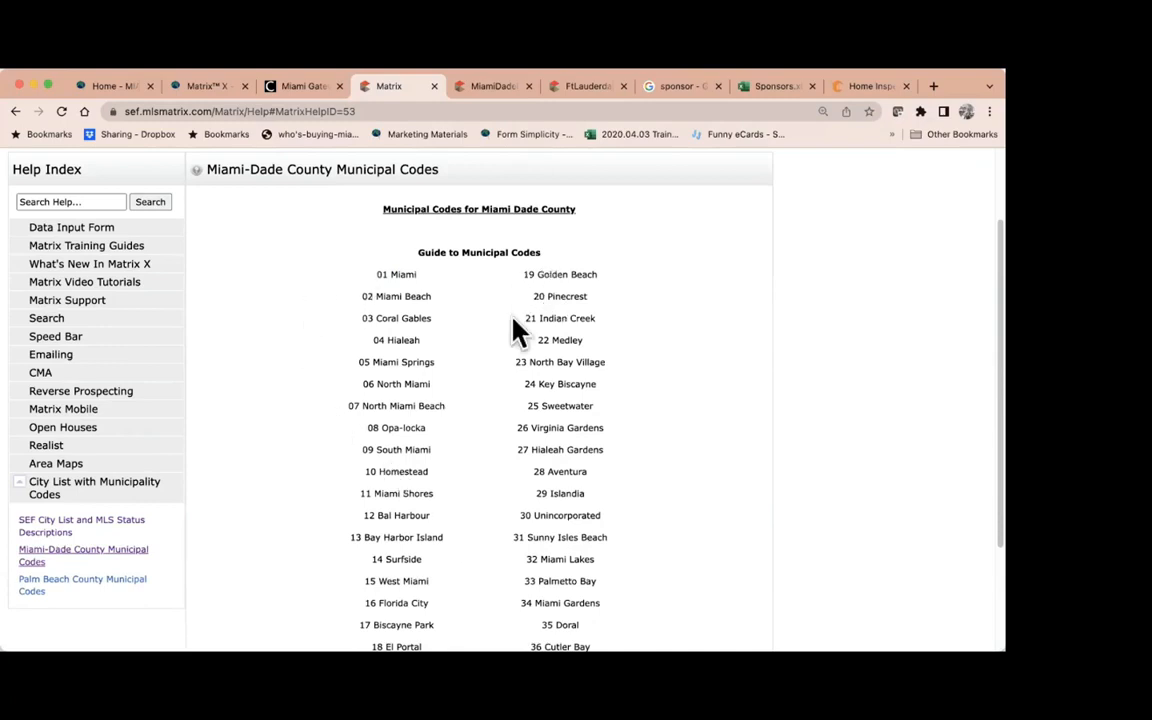
scroll(678, 553, down, 3)
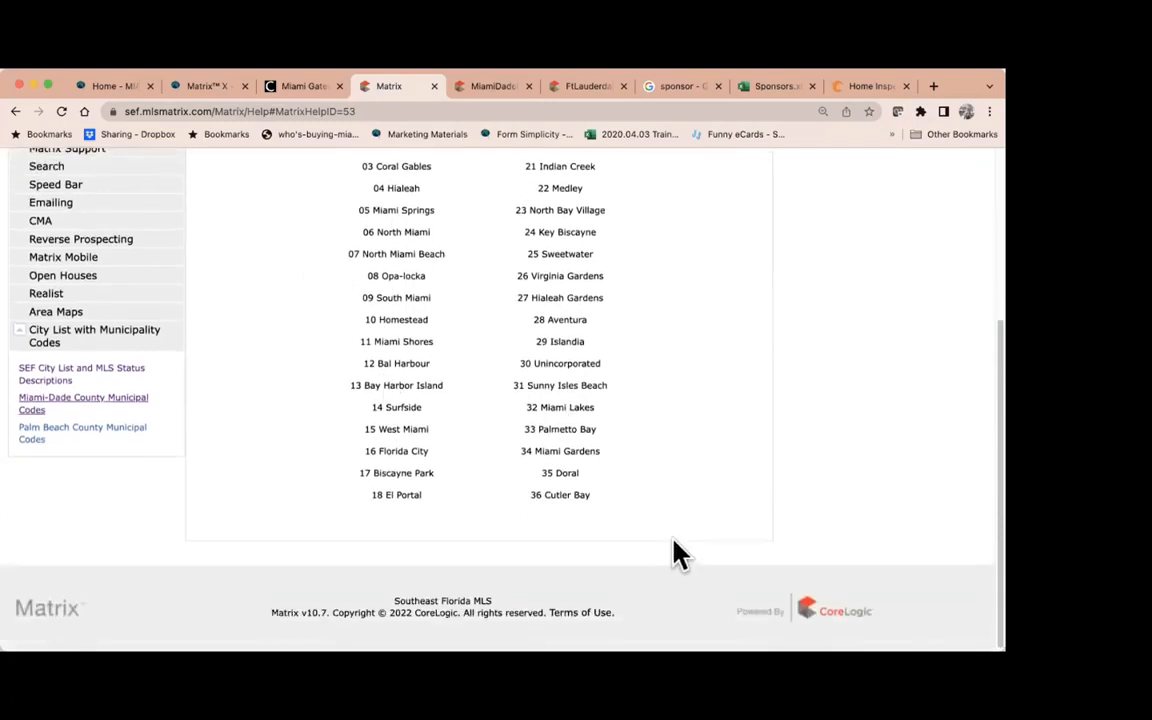
scroll(678, 553, up, 3)
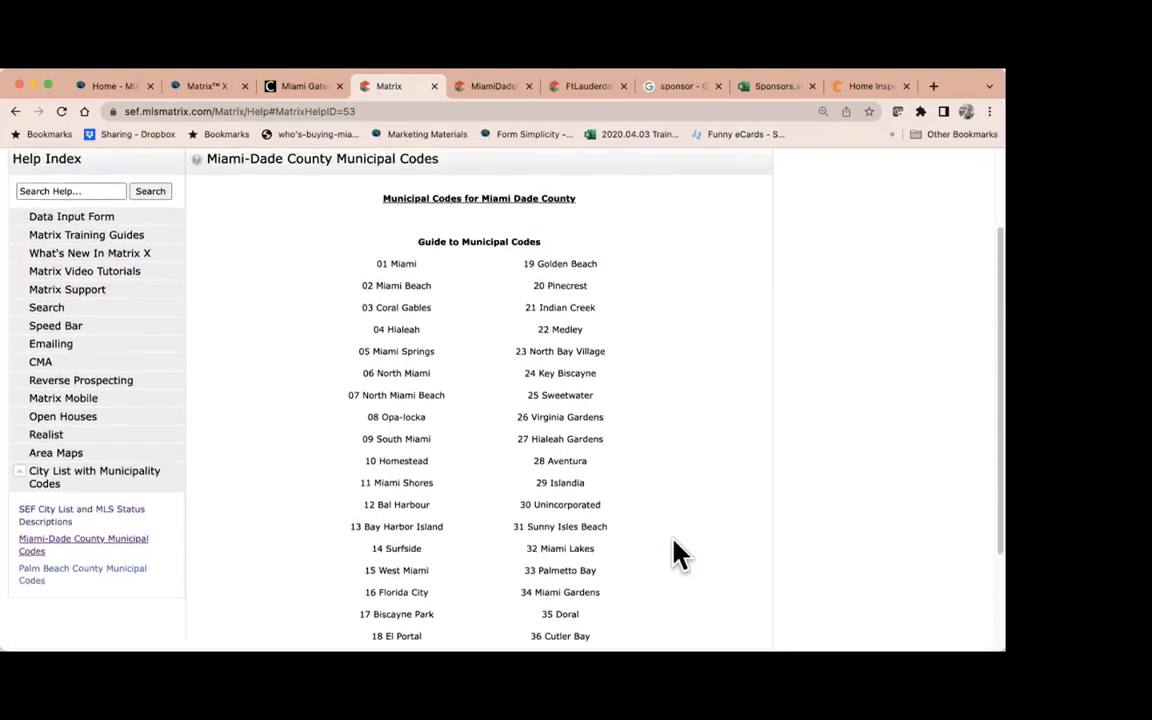
scroll(678, 553, up, 2)
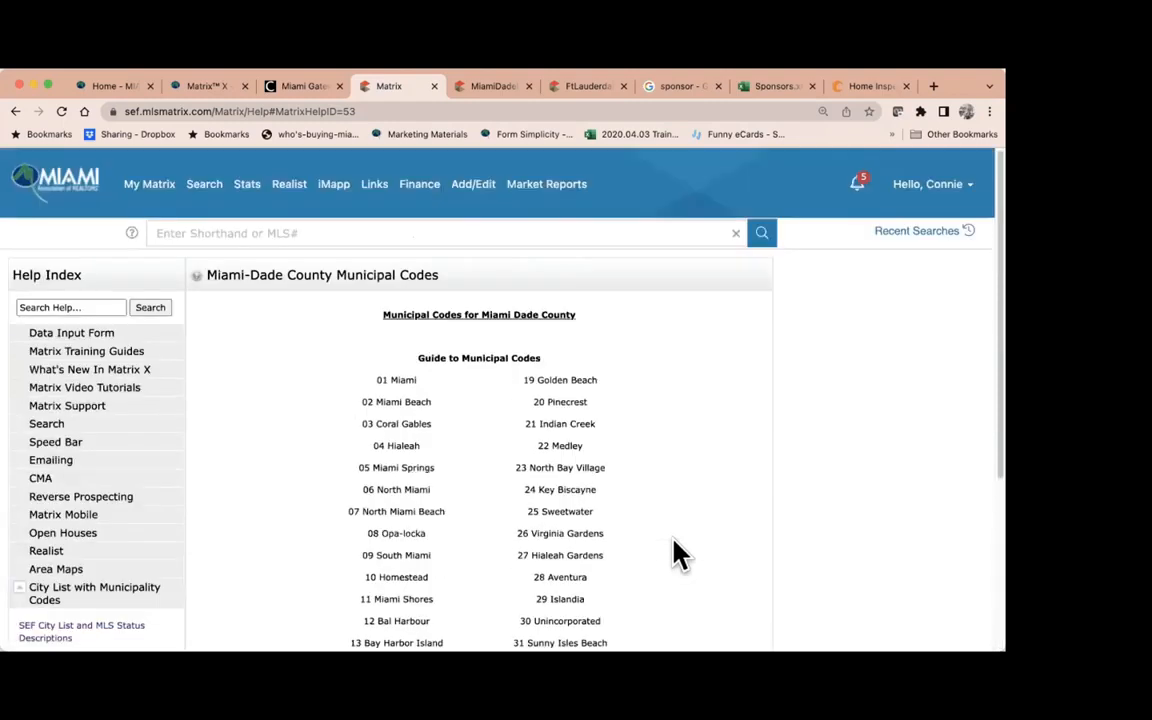
Step: Choose Settings from the Hello user account menu
click(929, 188)
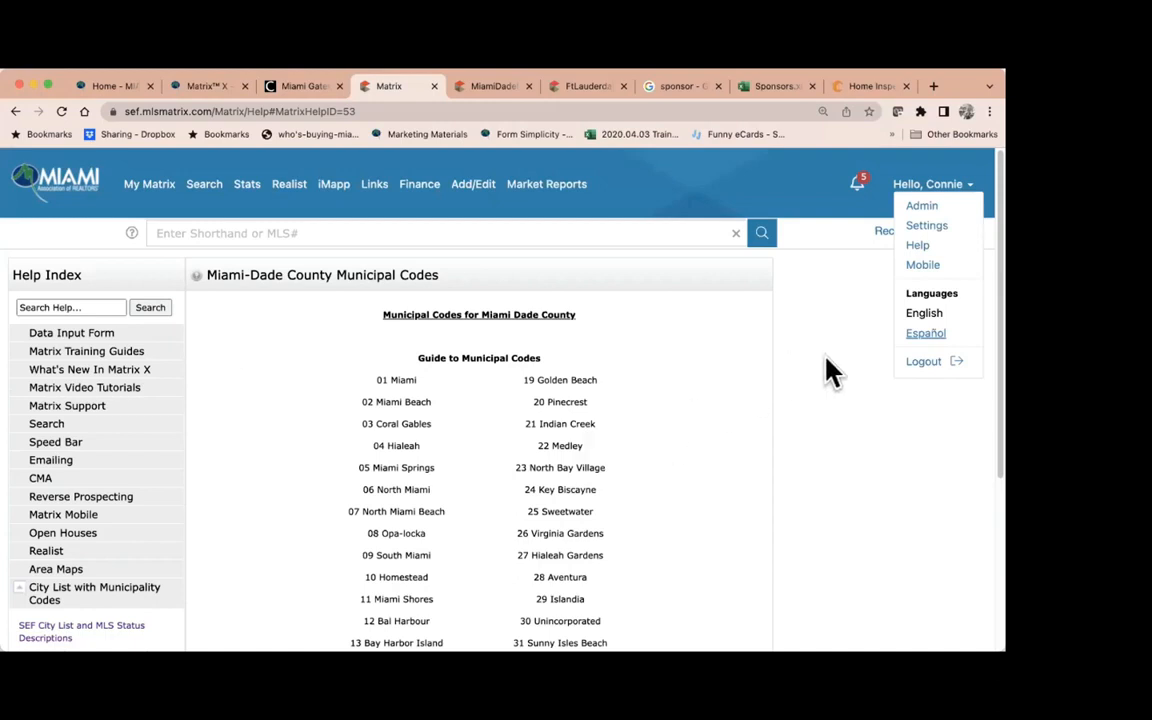
click(930, 228)
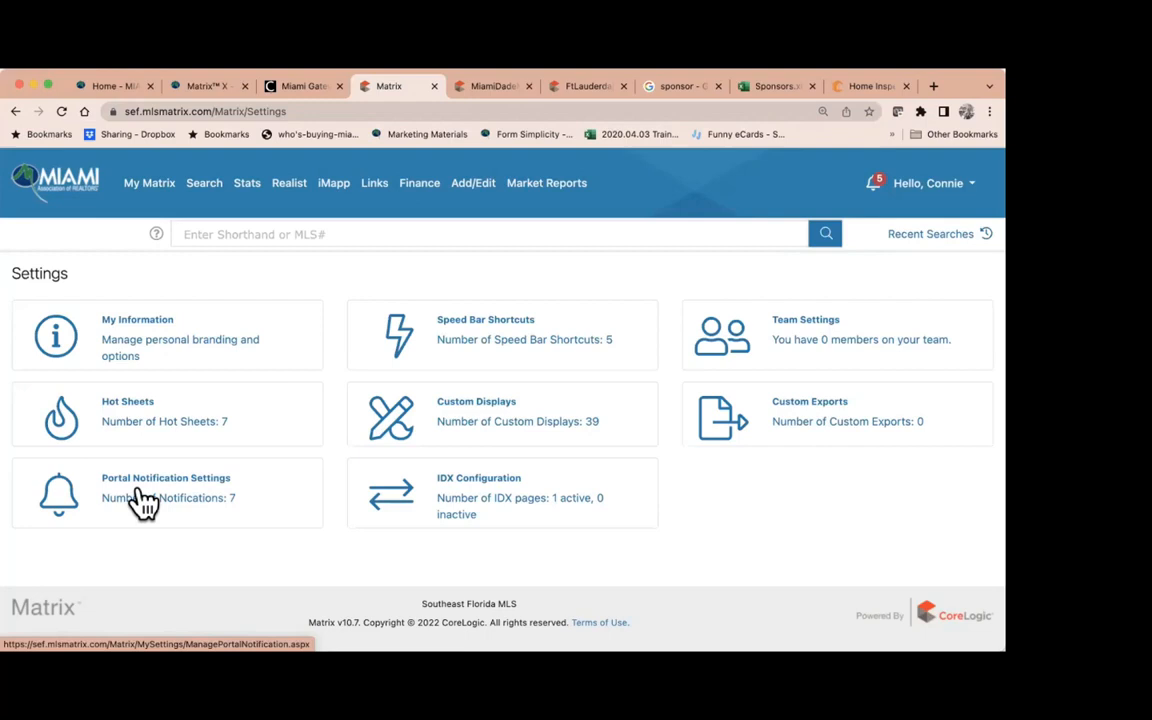
Step: Open My Information, review the name fields, and toggle the Full Name override off and on
click(150, 345)
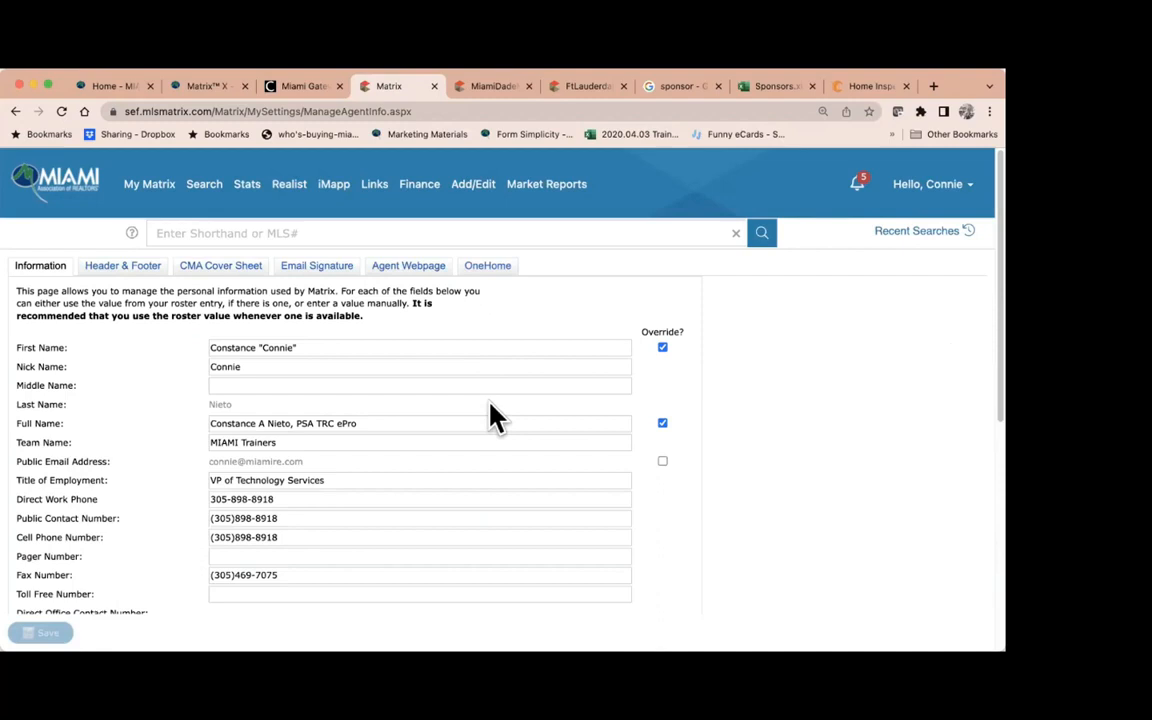
click(314, 344)
drag(314, 344, 259, 344)
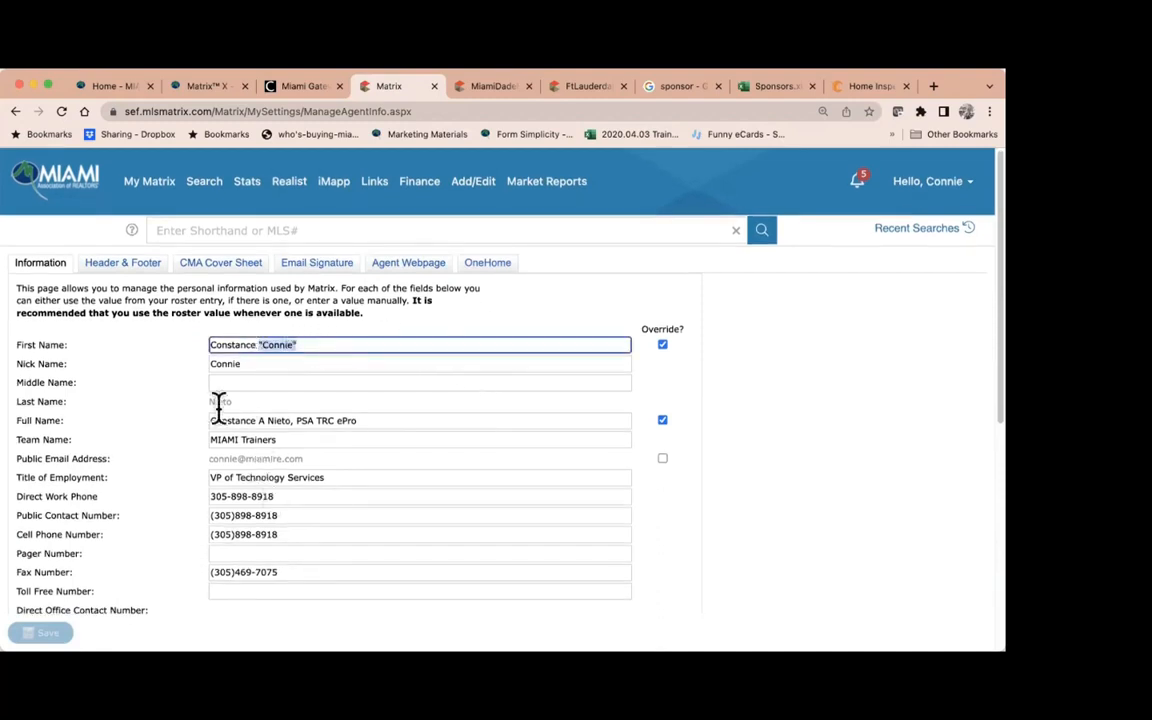
drag(242, 364, 203, 353)
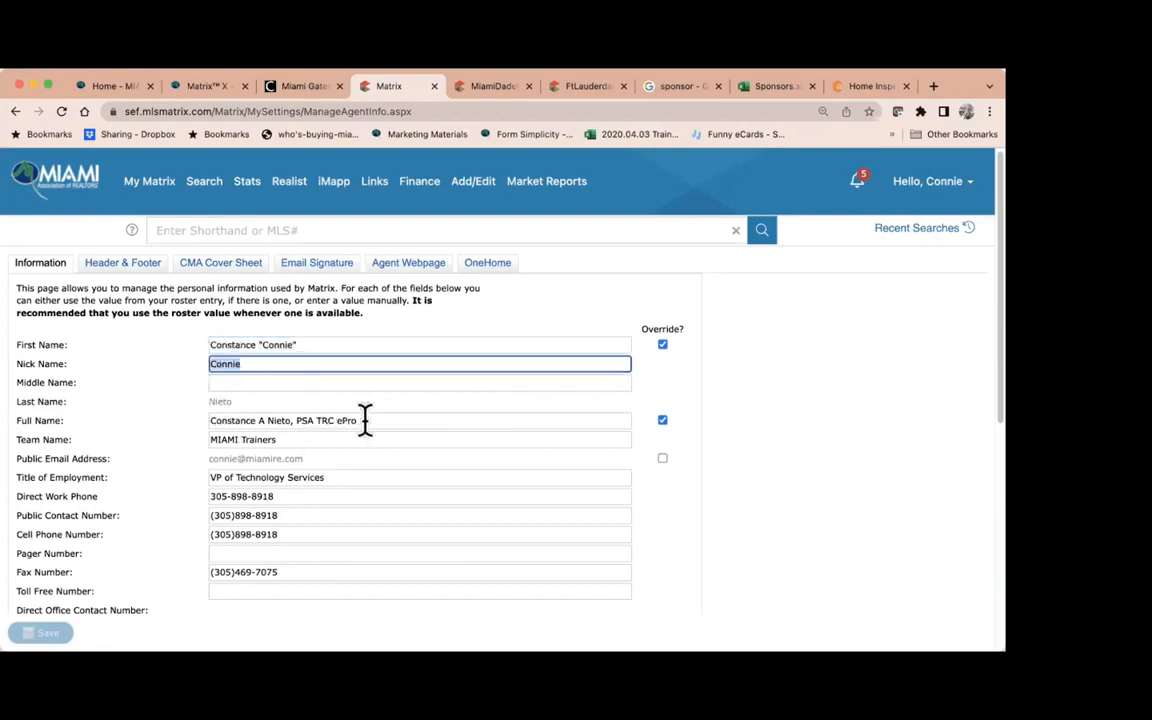
drag(365, 420, 211, 399)
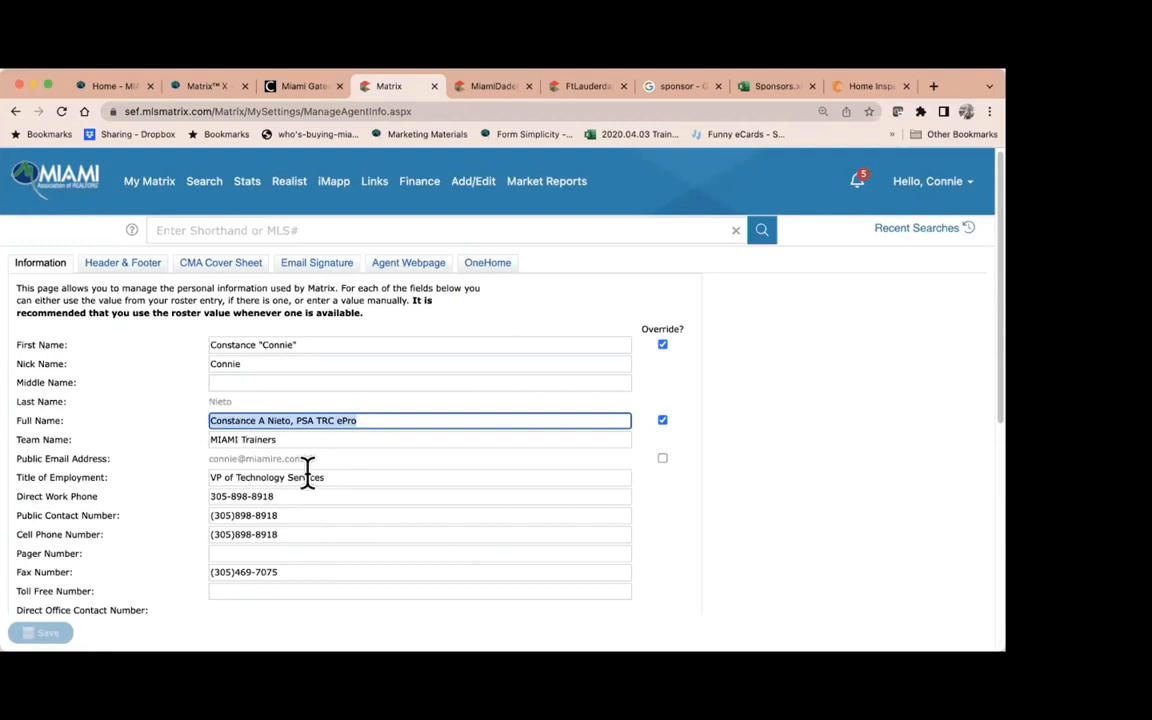
click(662, 420)
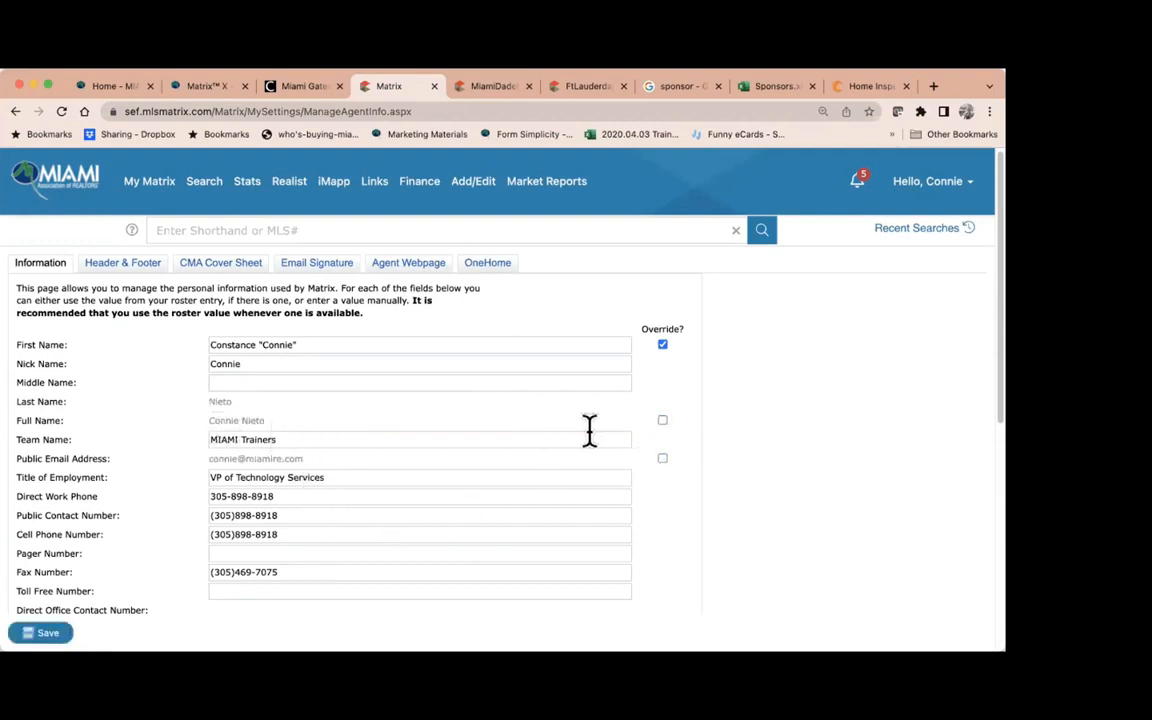
click(663, 422)
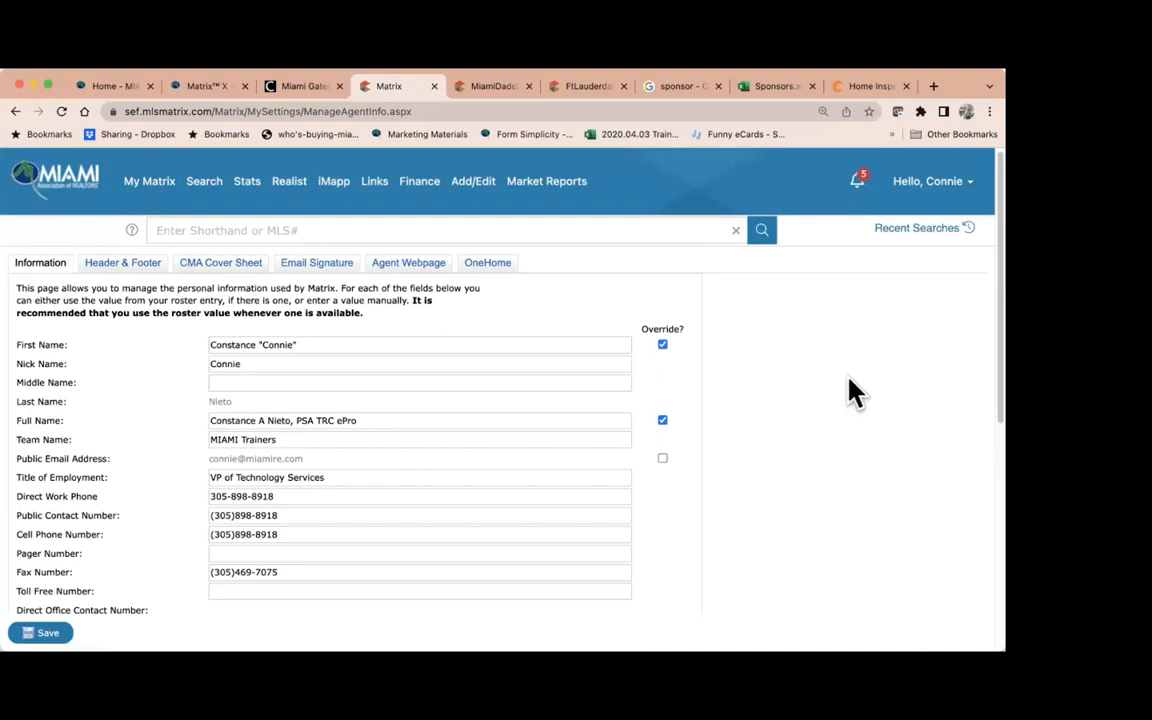
click(916, 190)
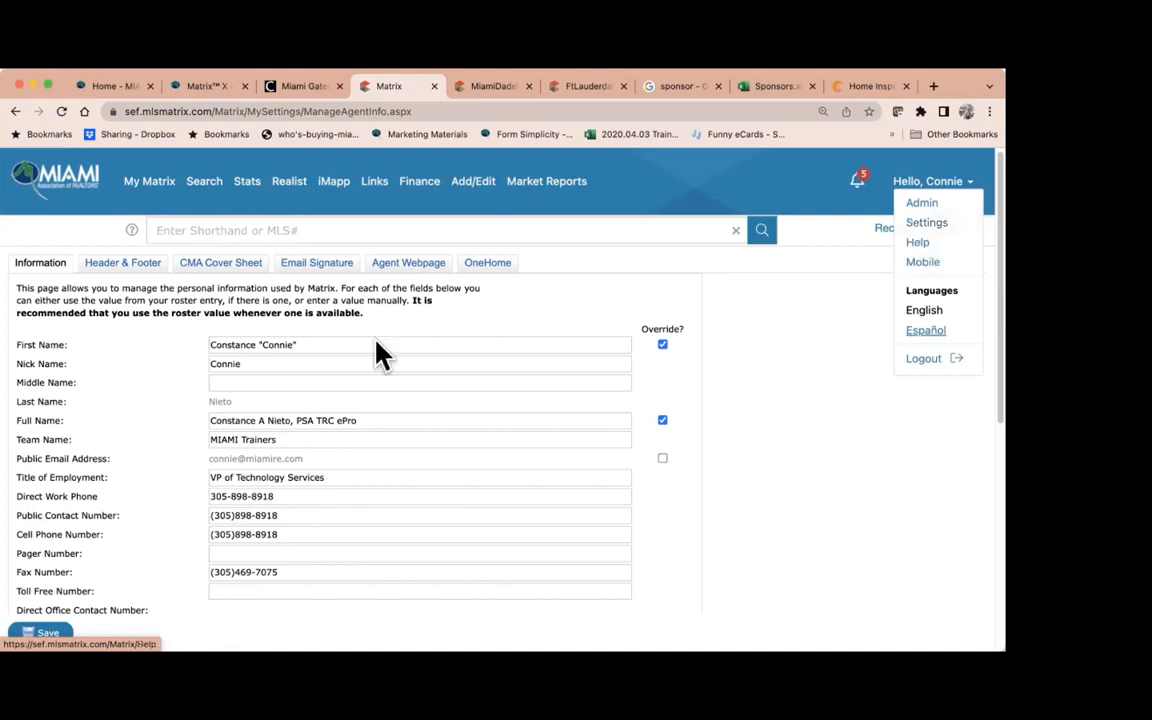
click(662, 459)
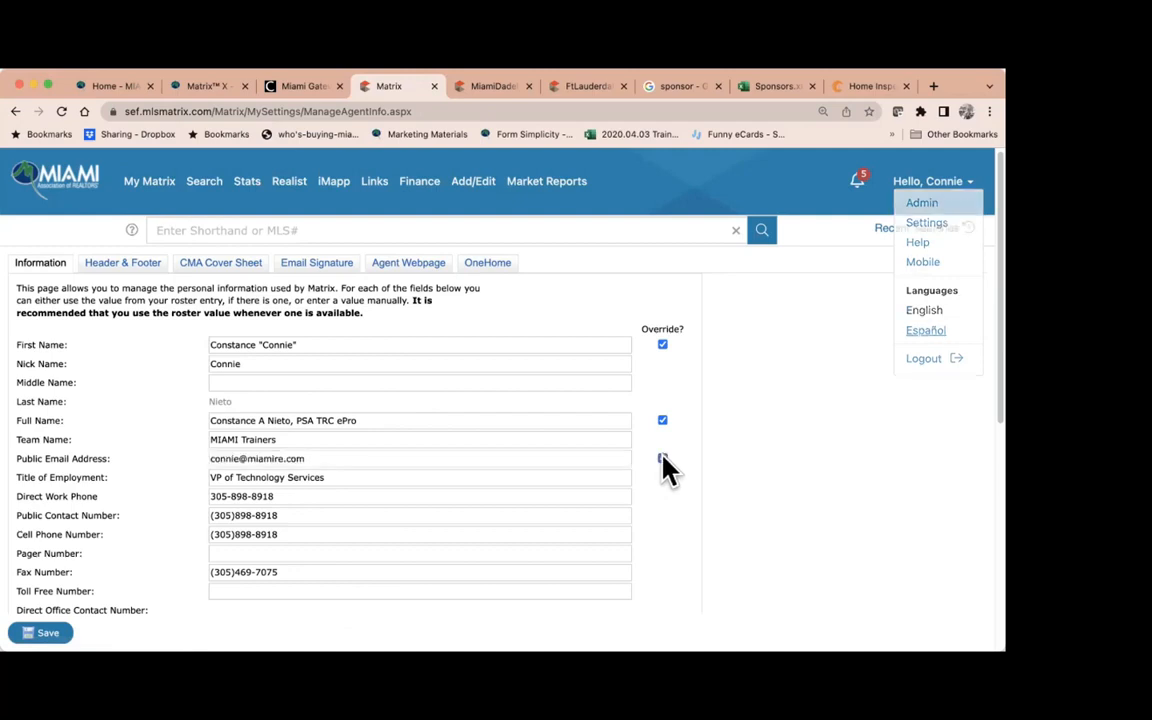
drag(314, 457, 118, 466)
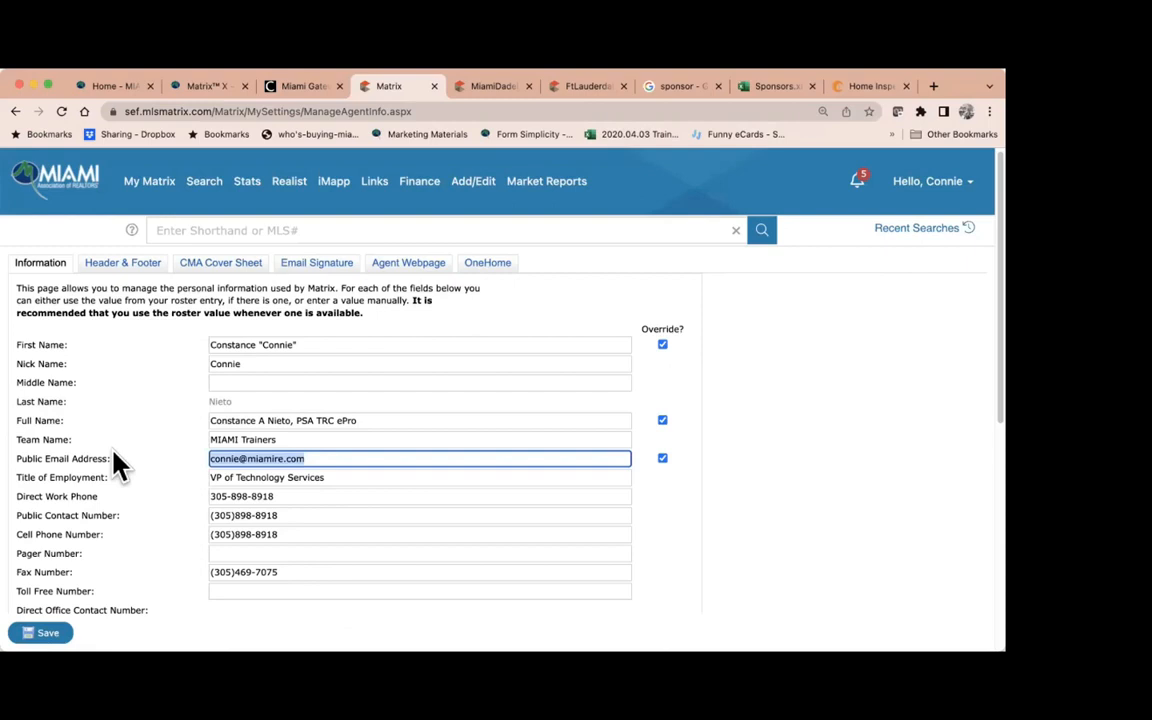
click(662, 458)
drag(338, 477, 183, 480)
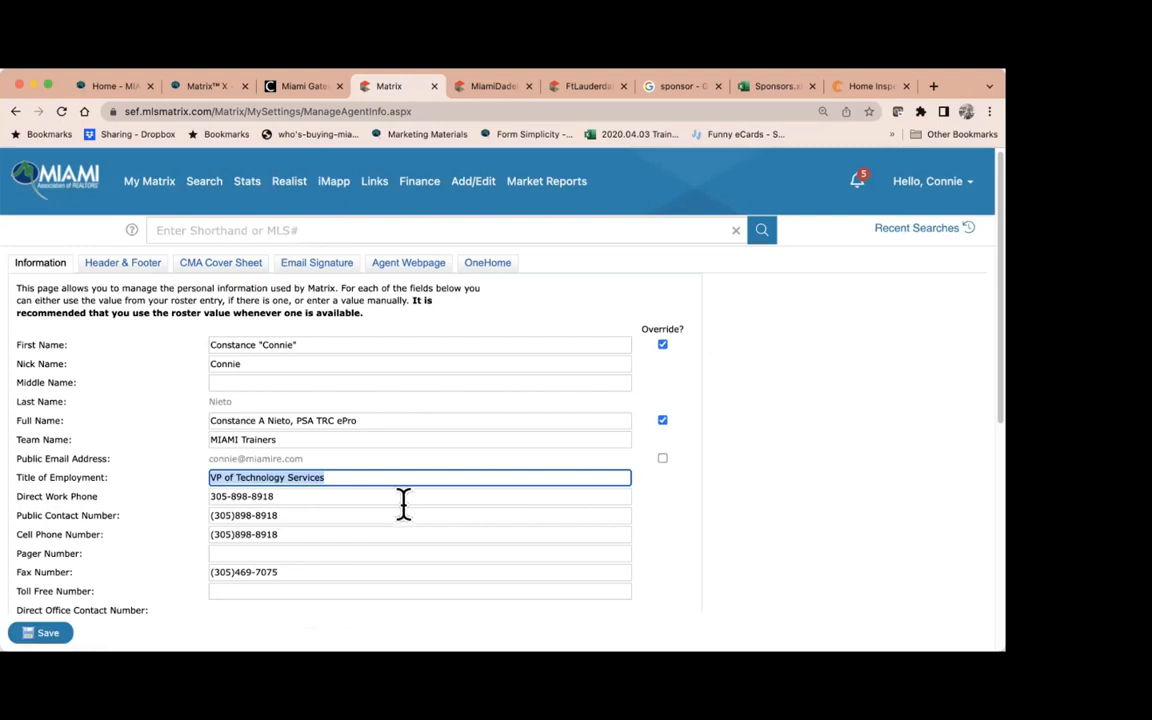
Step: Clear and retype the agent's Cell Phone Number to match the Public Contact Number
scroll(404, 506, down, 2)
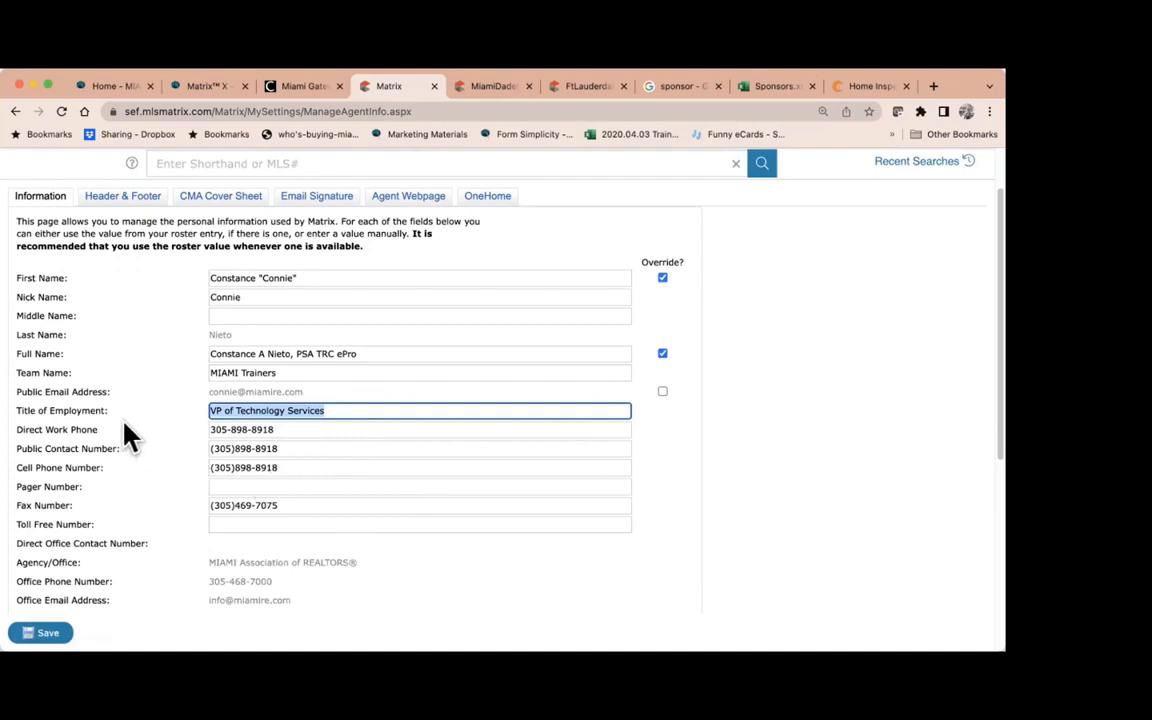
scroll(353, 433, down, 1)
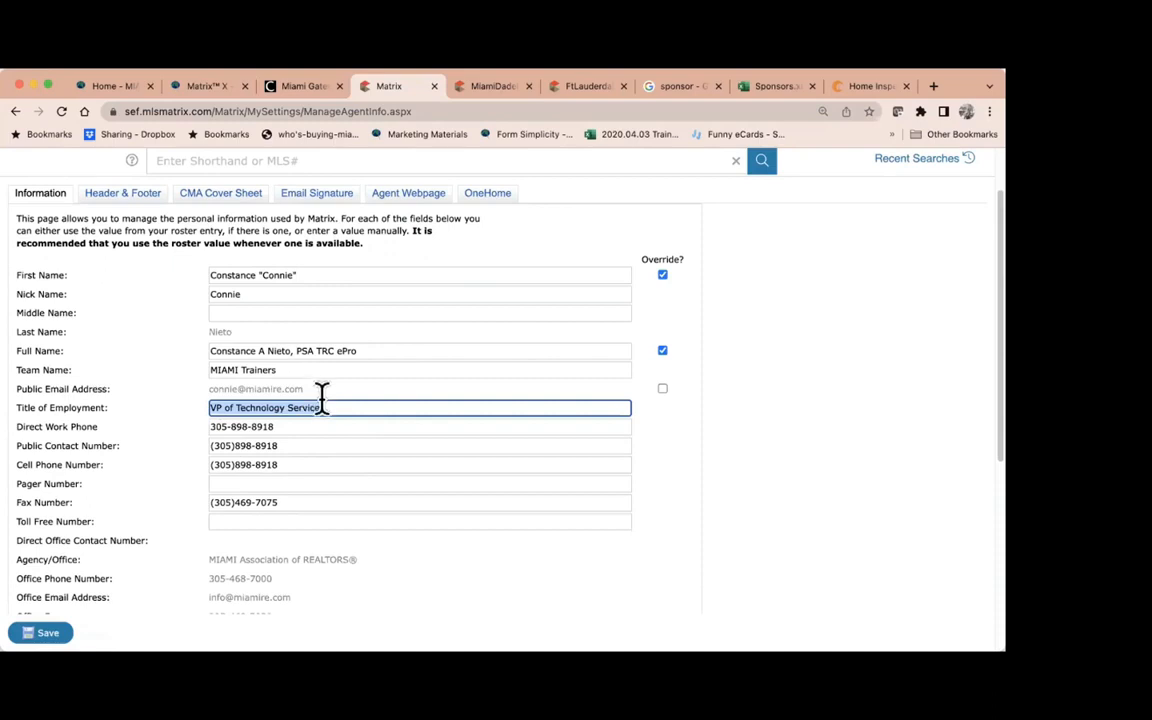
drag(298, 426, 175, 437)
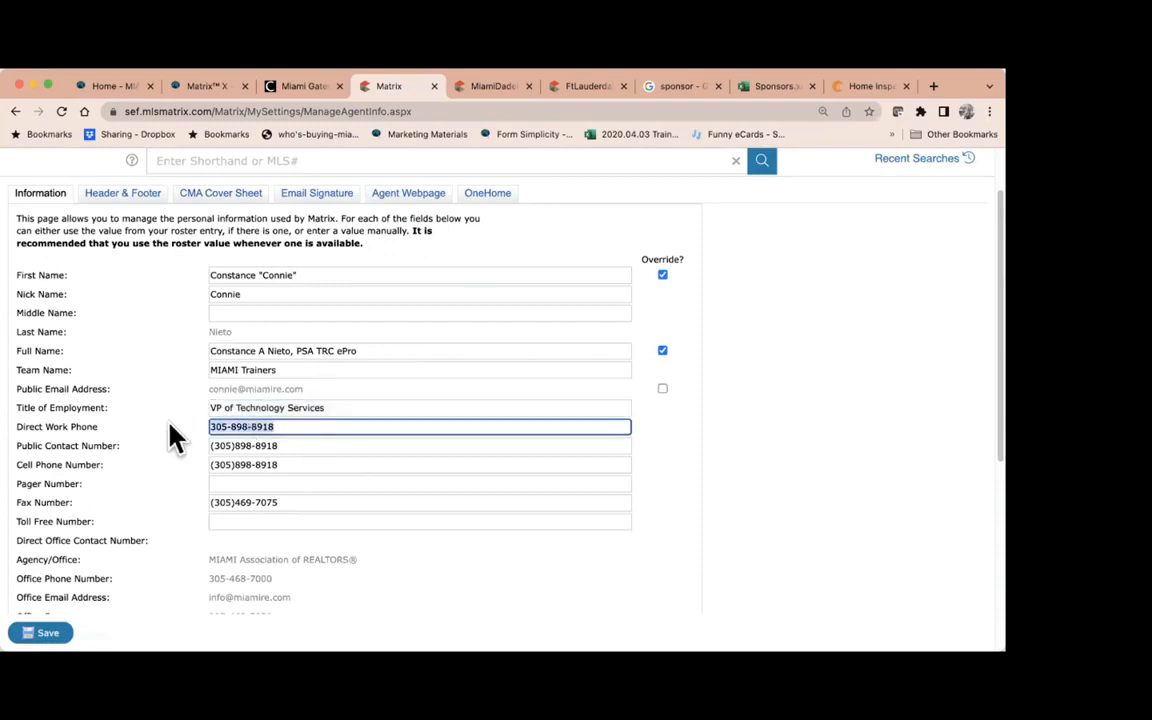
drag(291, 445, 141, 455)
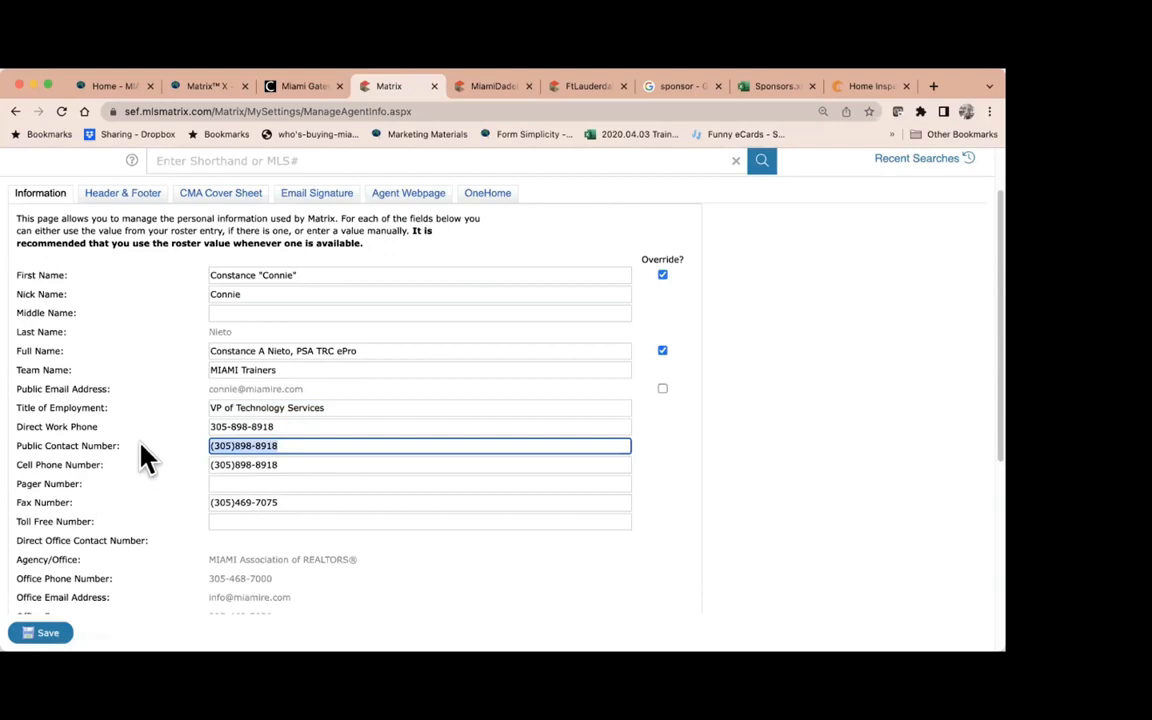
drag(277, 463, 123, 465)
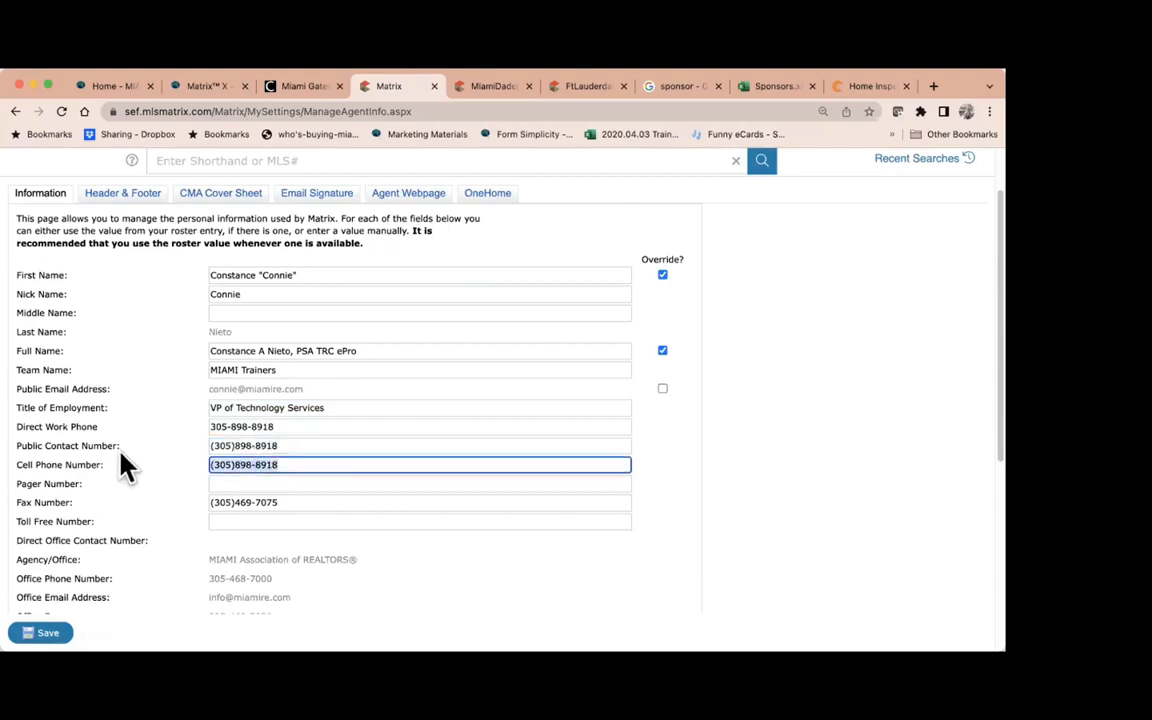
key(BackSpace)
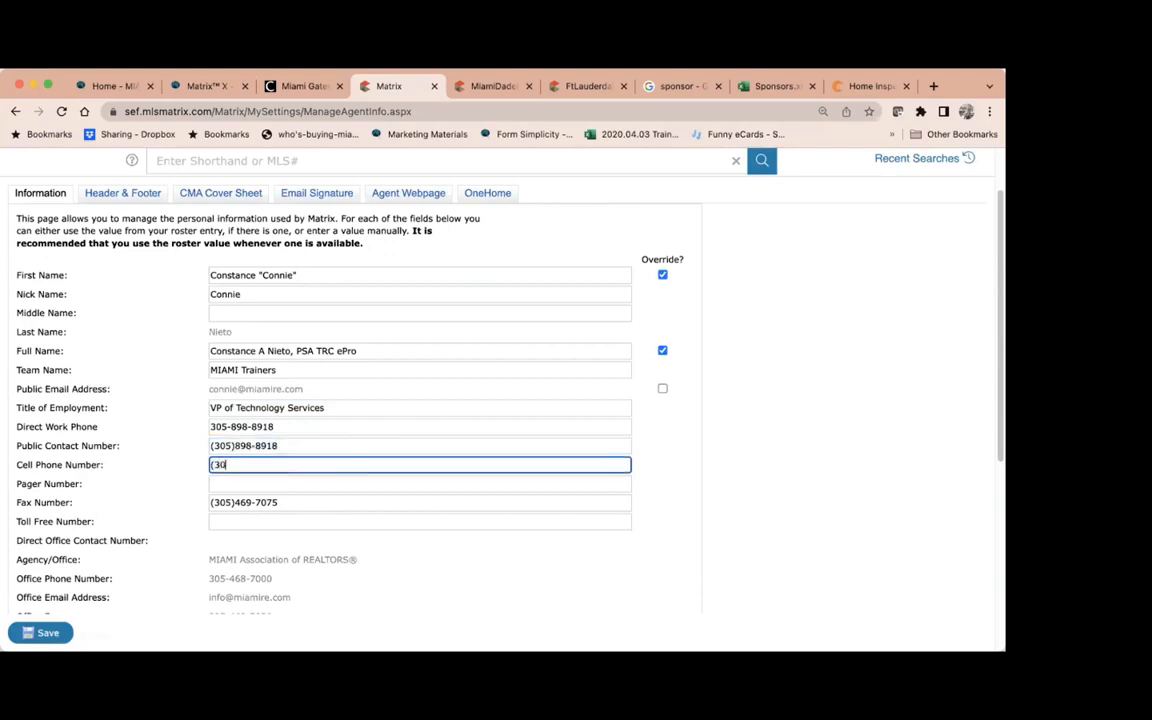
Step: Select the Fax Number value and move to the Toll Free Number field
scroll(308, 458, down, 3)
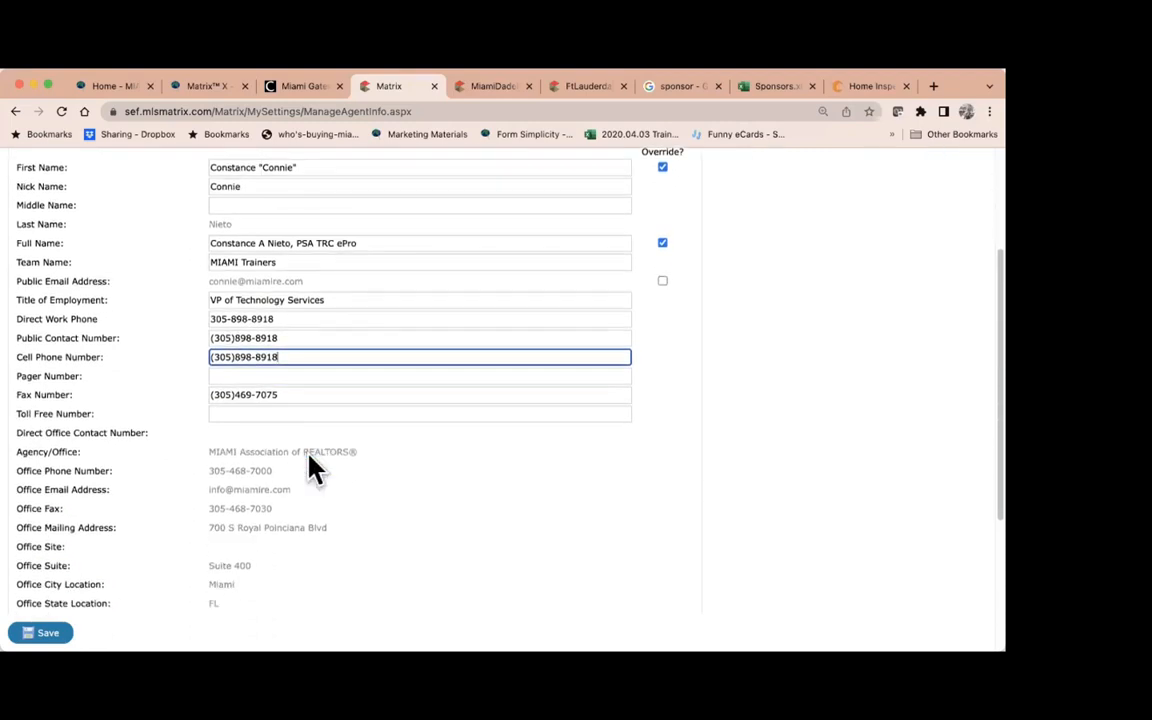
scroll(308, 453, up, 1)
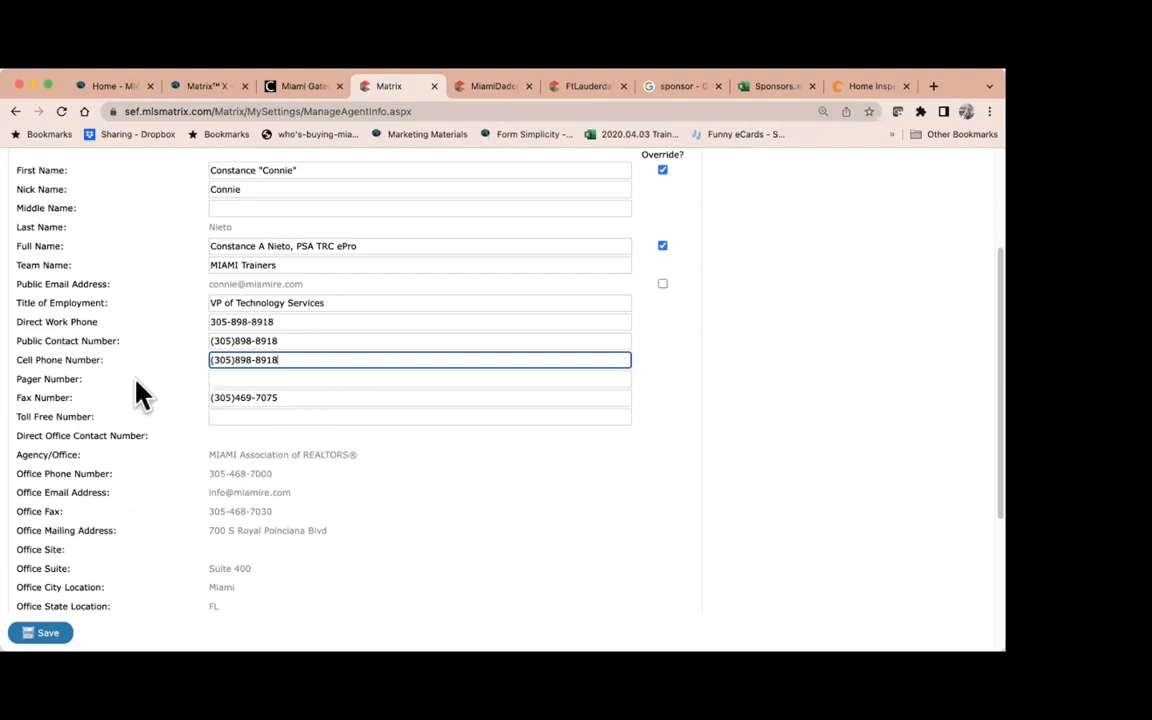
click(296, 392)
double_click(296, 392)
drag(296, 392, 178, 405)
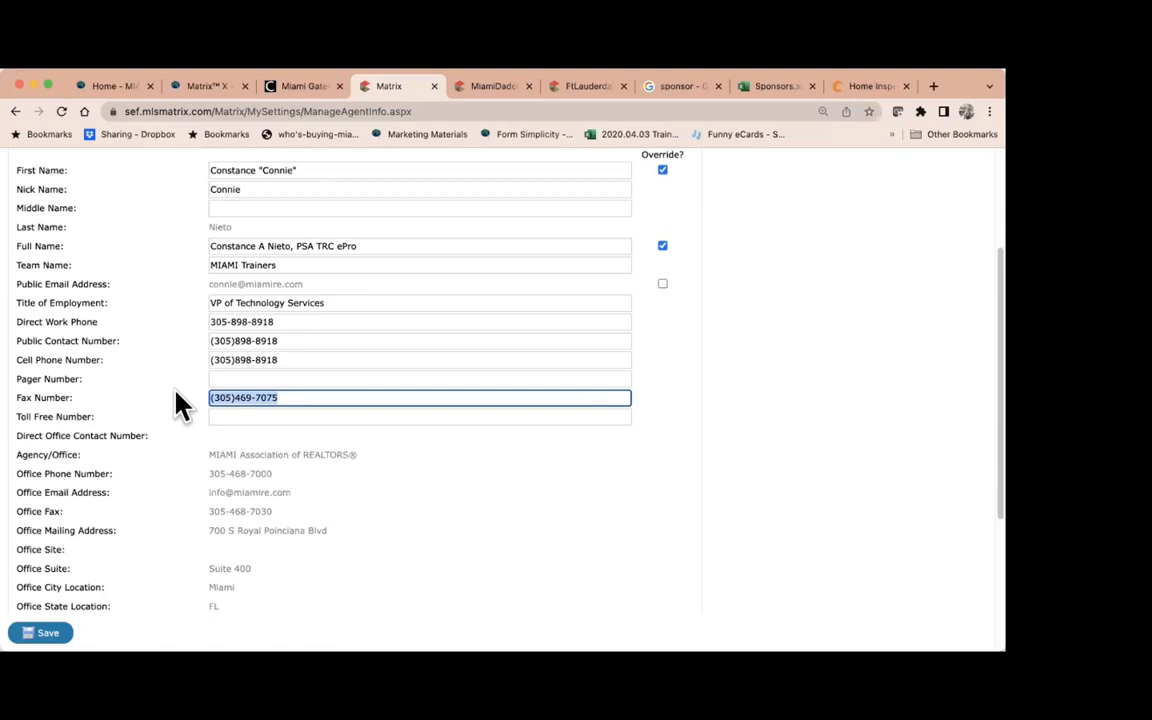
click(250, 417)
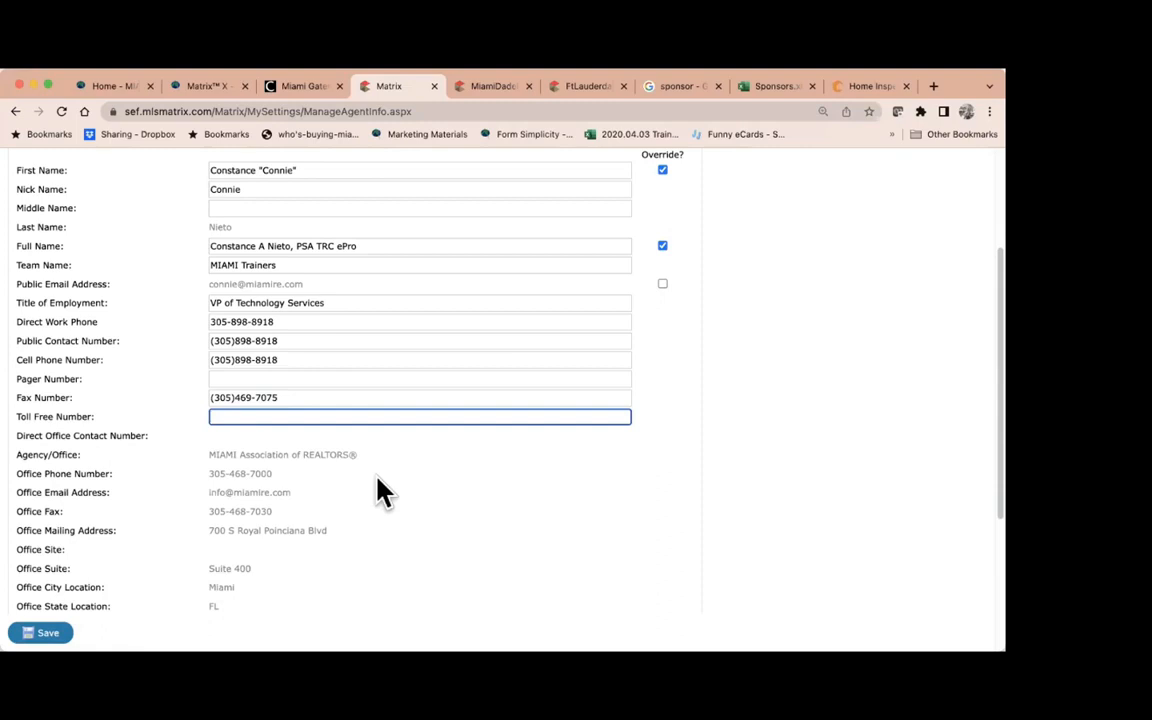
Step: Scroll down to the Tag Line field and select 'live the dream!'
scroll(382, 490, down, 5)
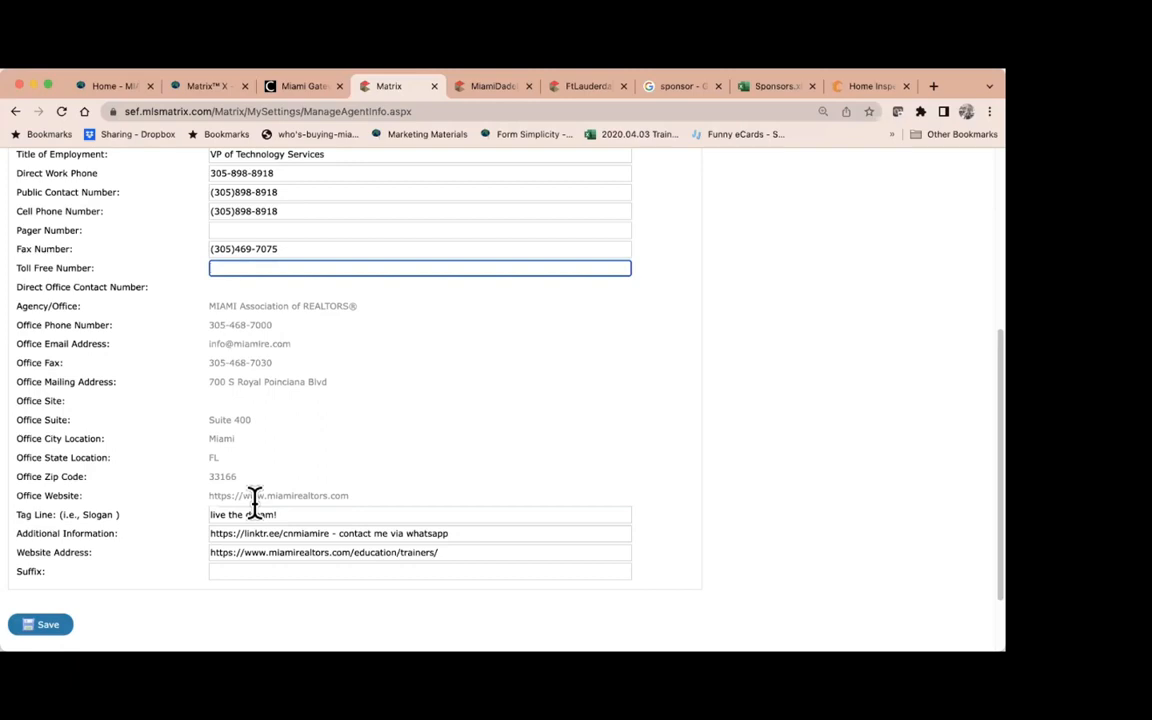
scroll(268, 490, down, 1)
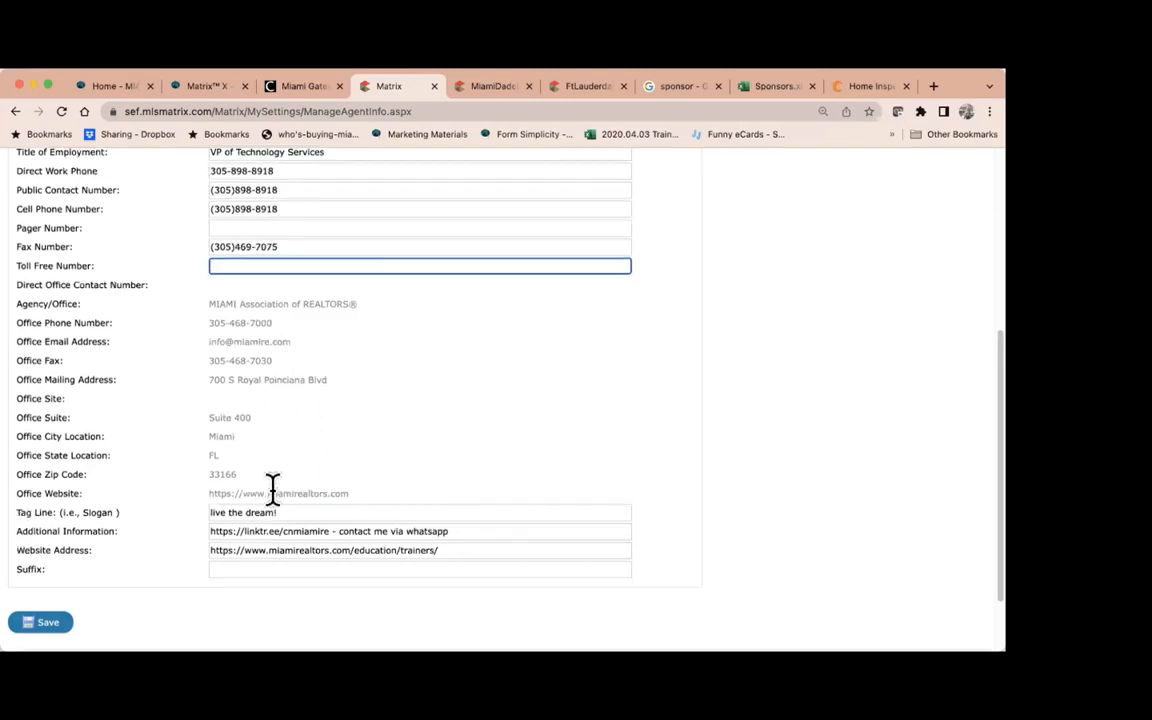
drag(288, 460, 170, 455)
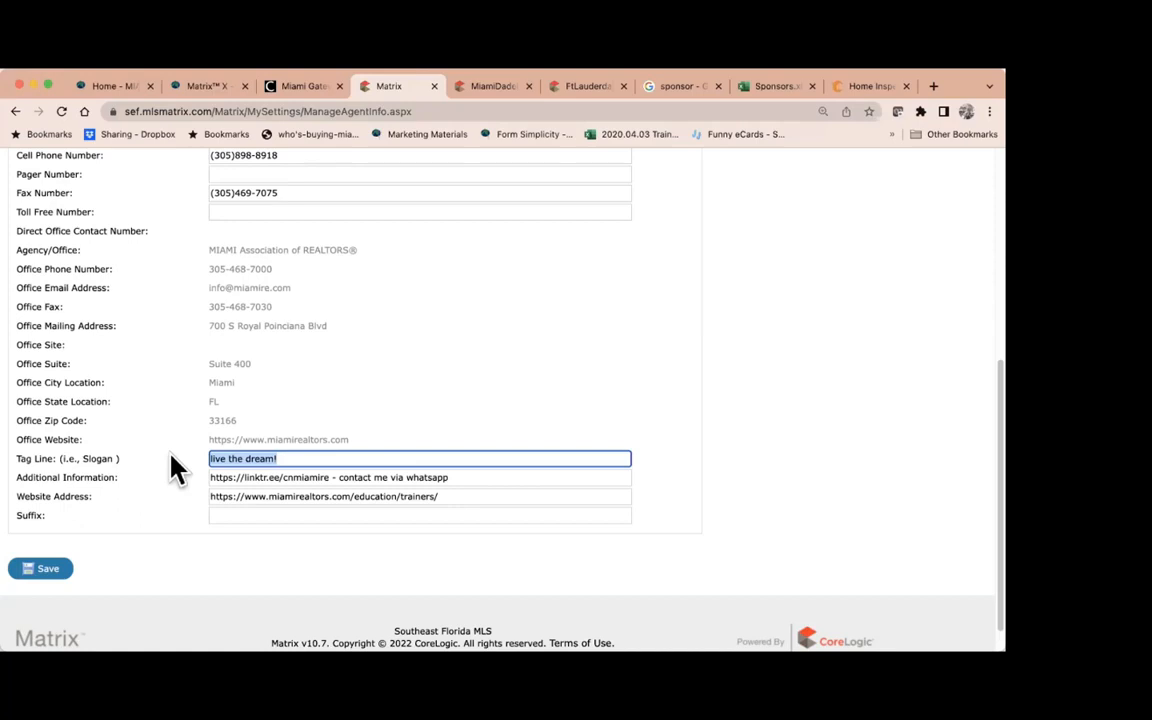
scroll(170, 465, up, 5)
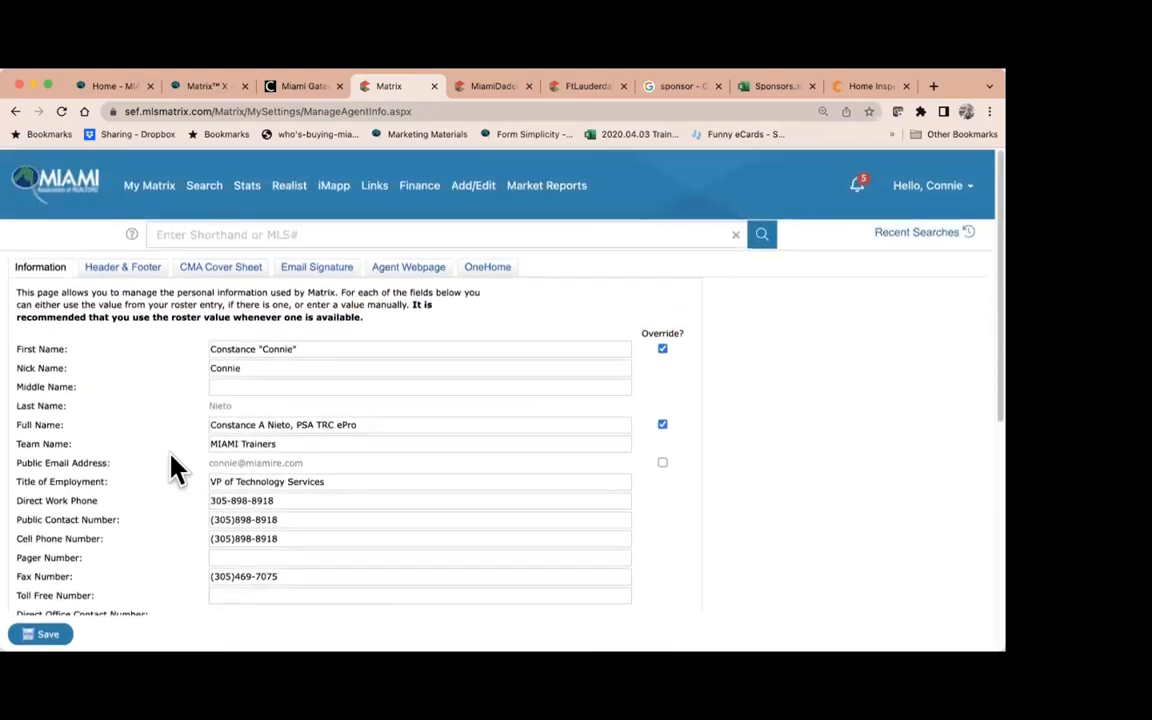
click(942, 187)
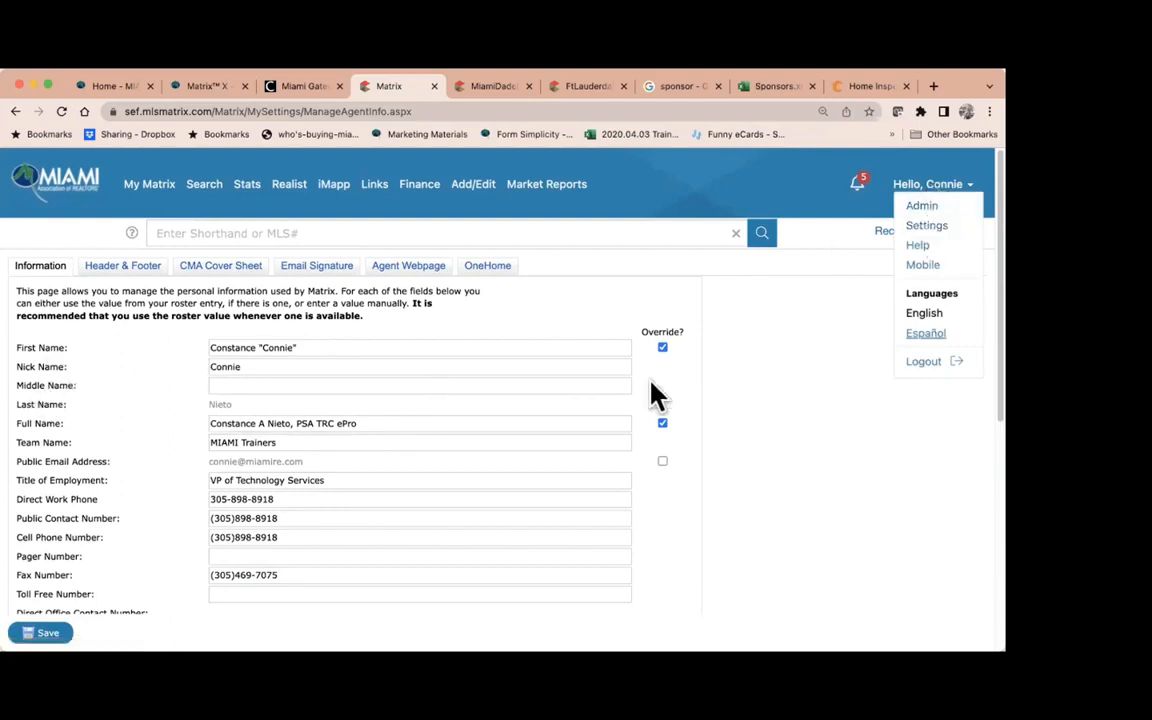
scroll(762, 350, down, 5)
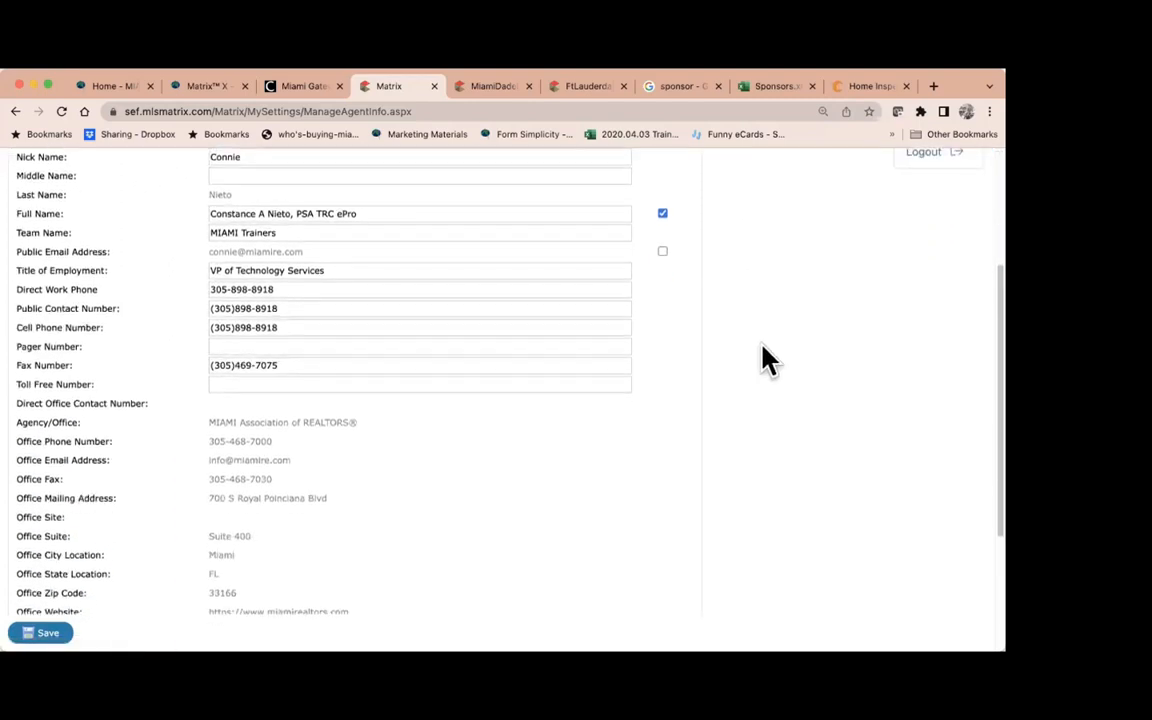
scroll(762, 358, down, 5)
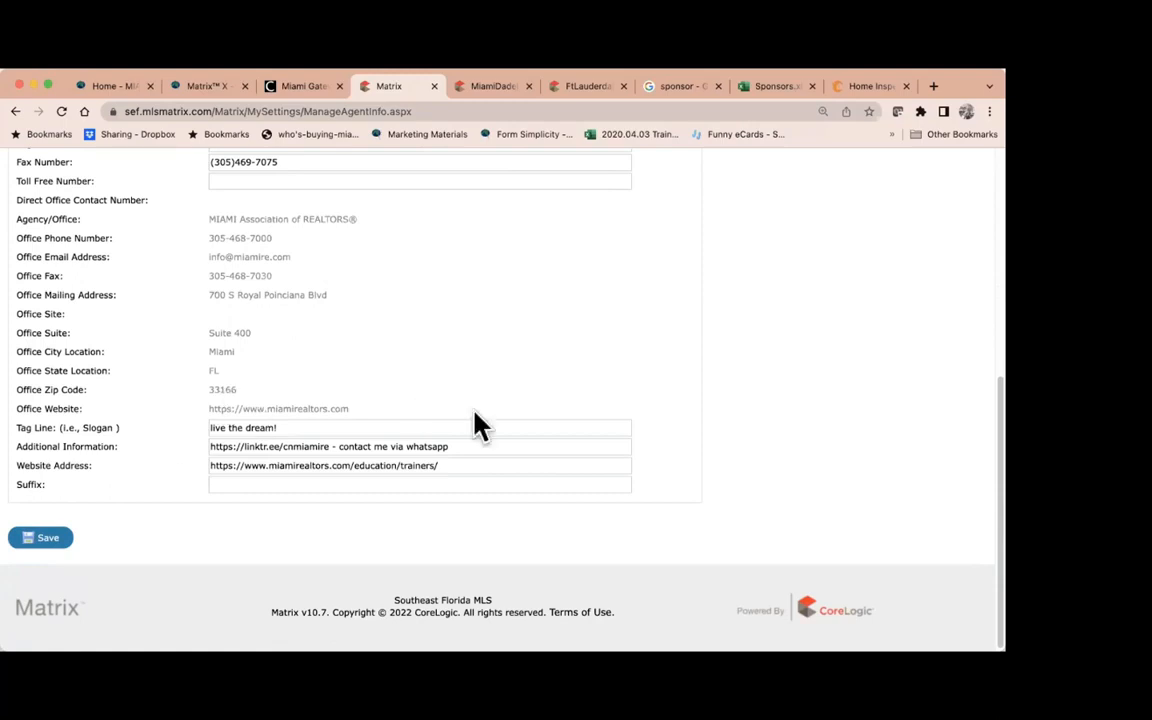
Step: Select the Website Address URL and paste it into a new browser tab
drag(500, 446, 207, 425)
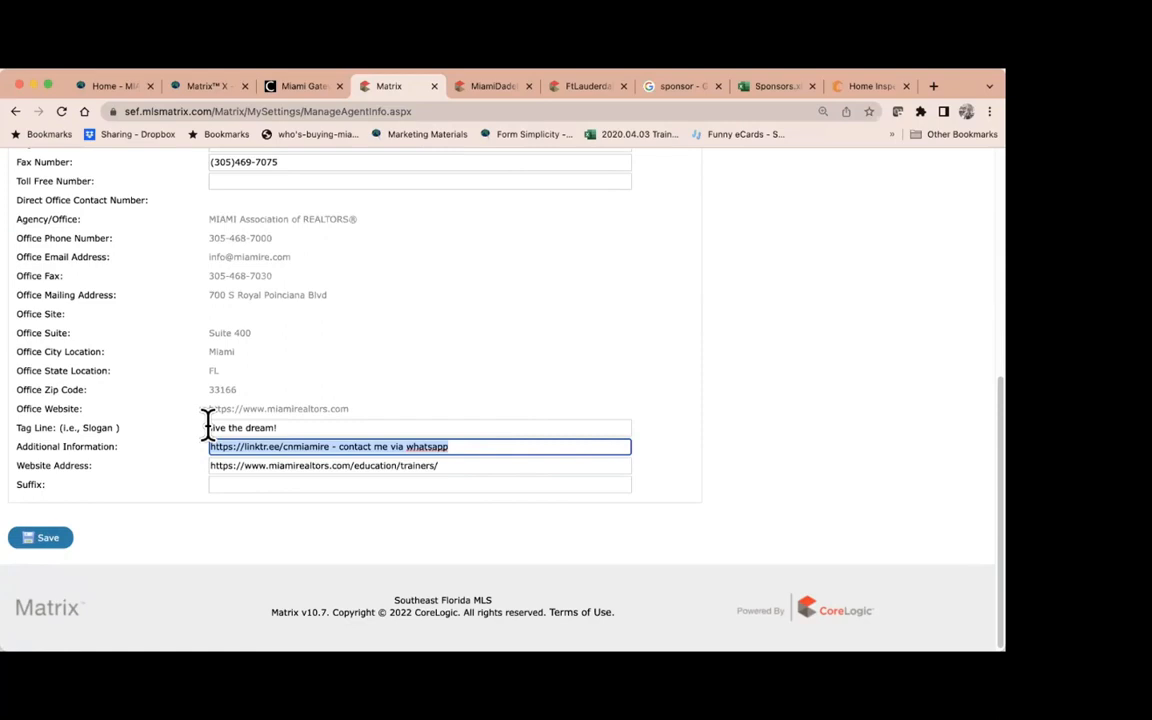
click(483, 462)
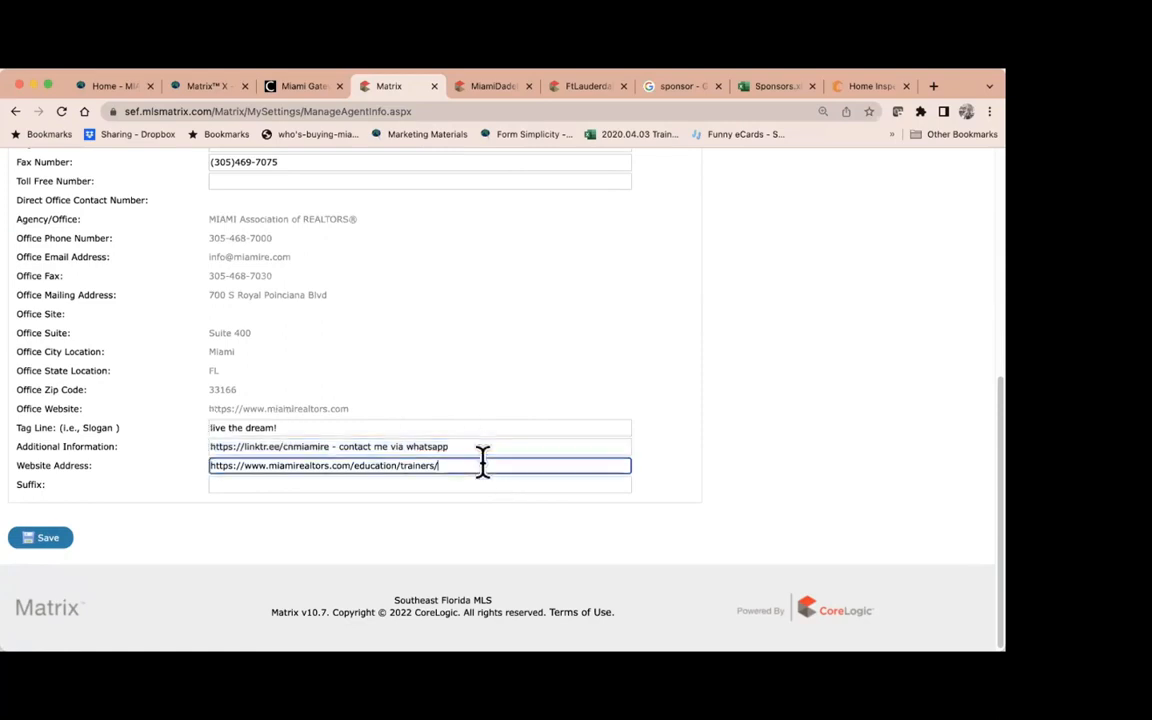
drag(483, 462, 190, 470)
key(ctrl+c)
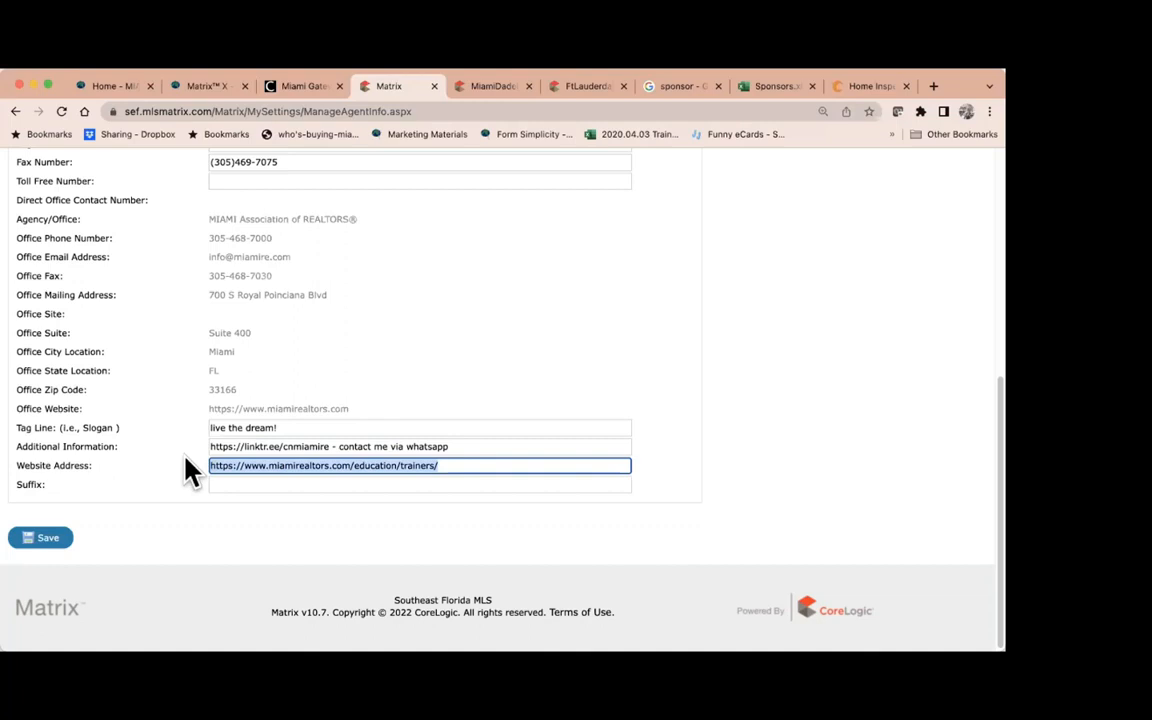
click(933, 86)
key(ctrl+v)
Step: Load the Miami Realtors trainers page and look through its Tech Training Classes
key(Return)
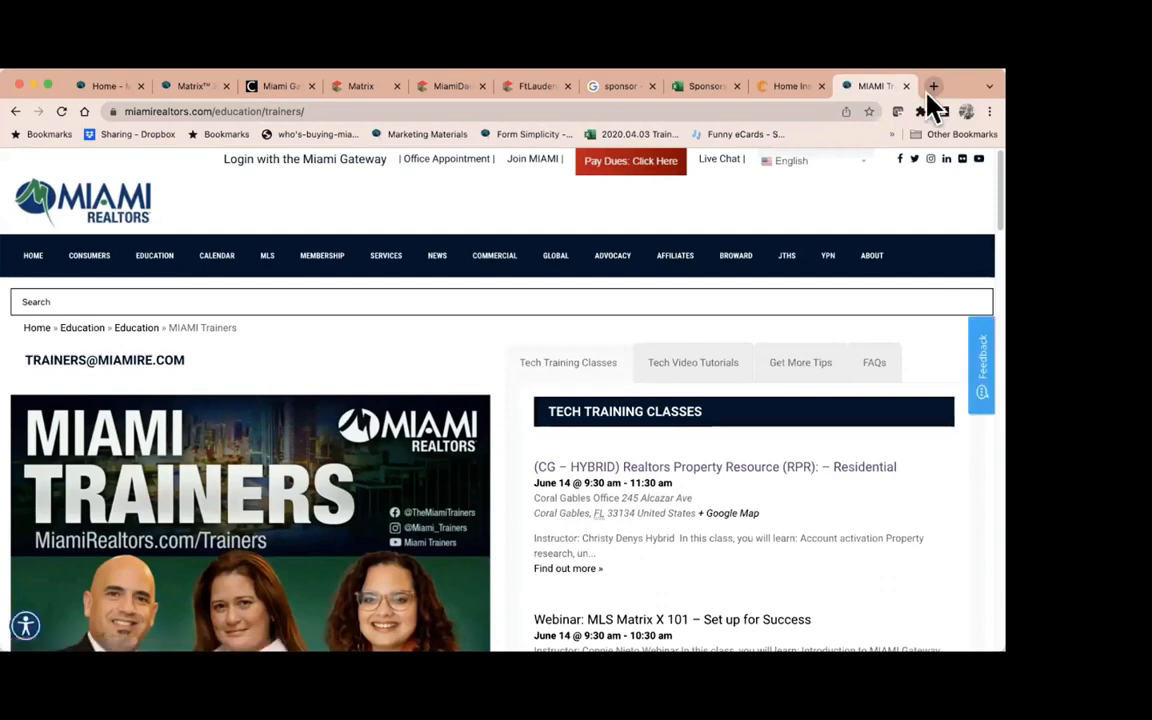
scroll(300, 480, down, 3)
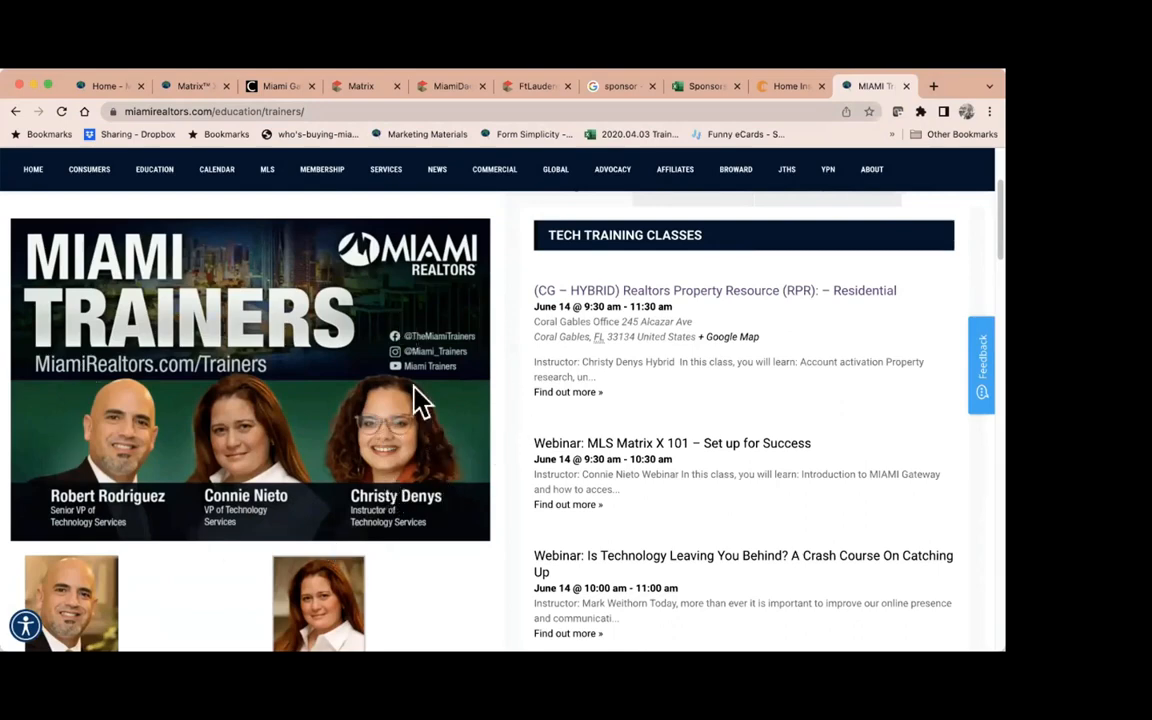
scroll(420, 400, down, 3)
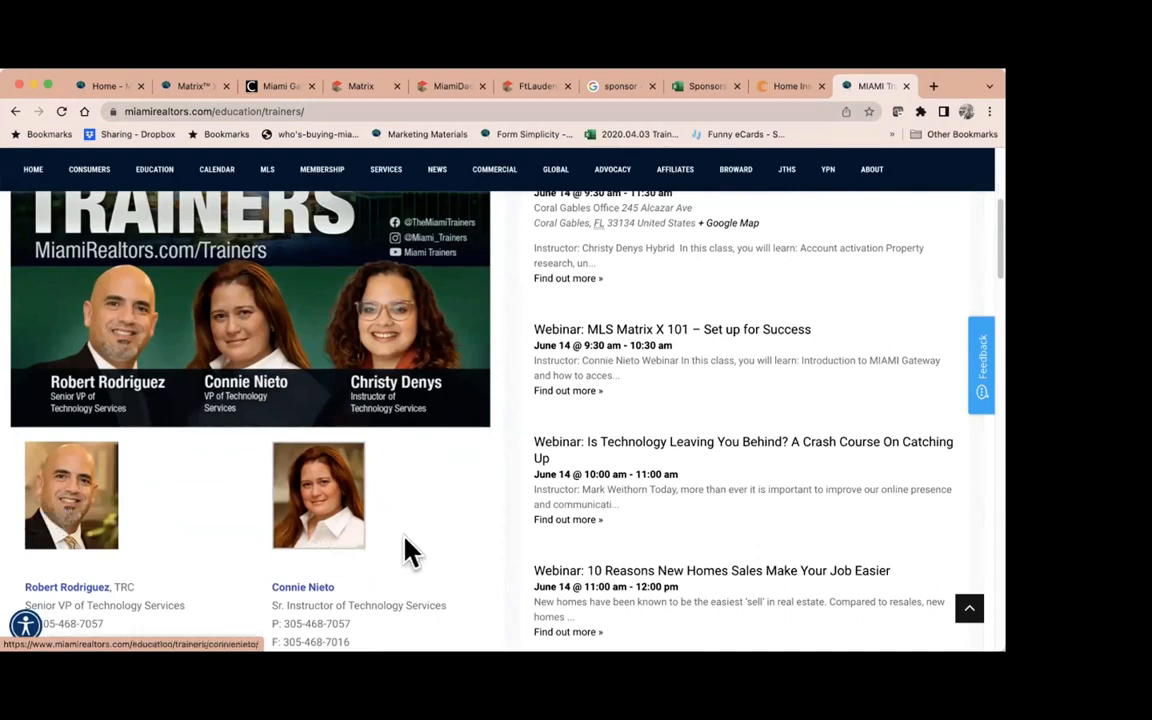
scroll(420, 535, down, 1)
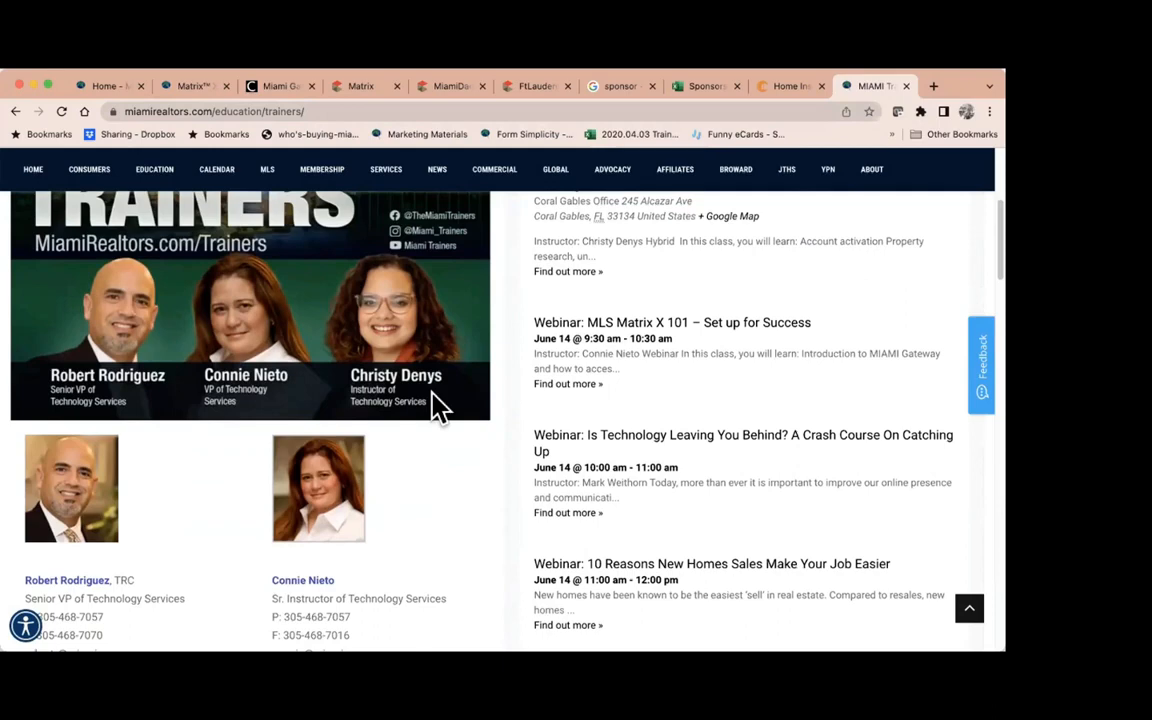
scroll(437, 405, up, 5)
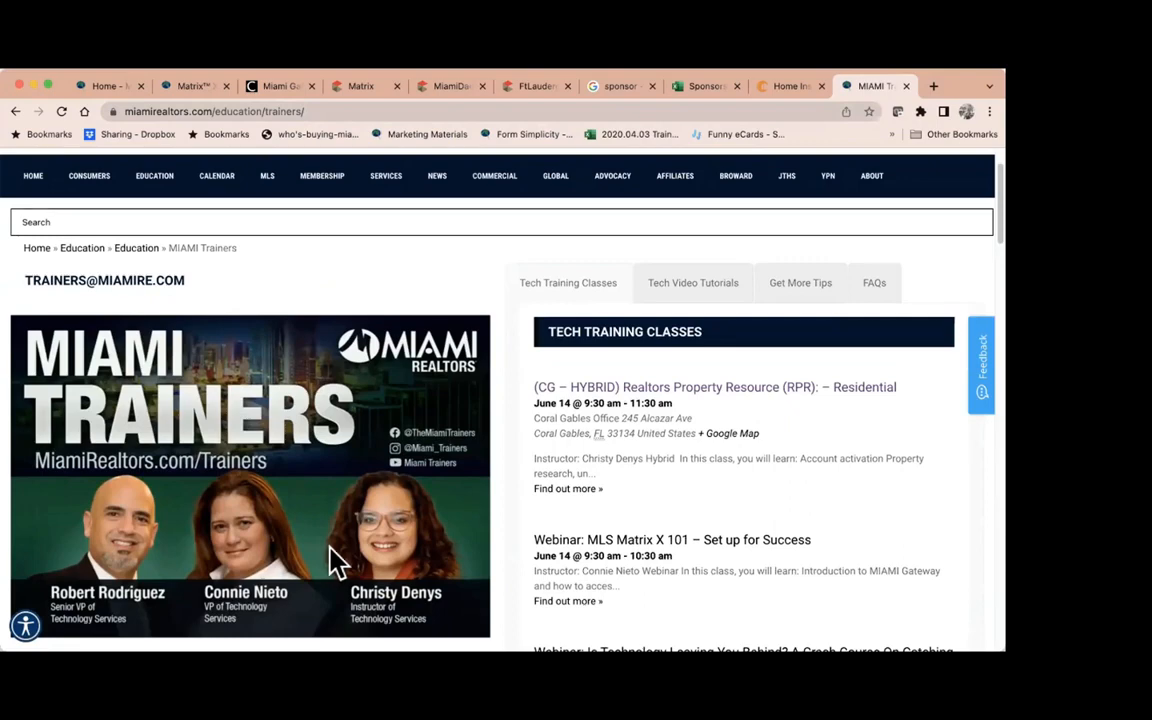
scroll(395, 515, up, 2)
scroll(395, 510, down, 3)
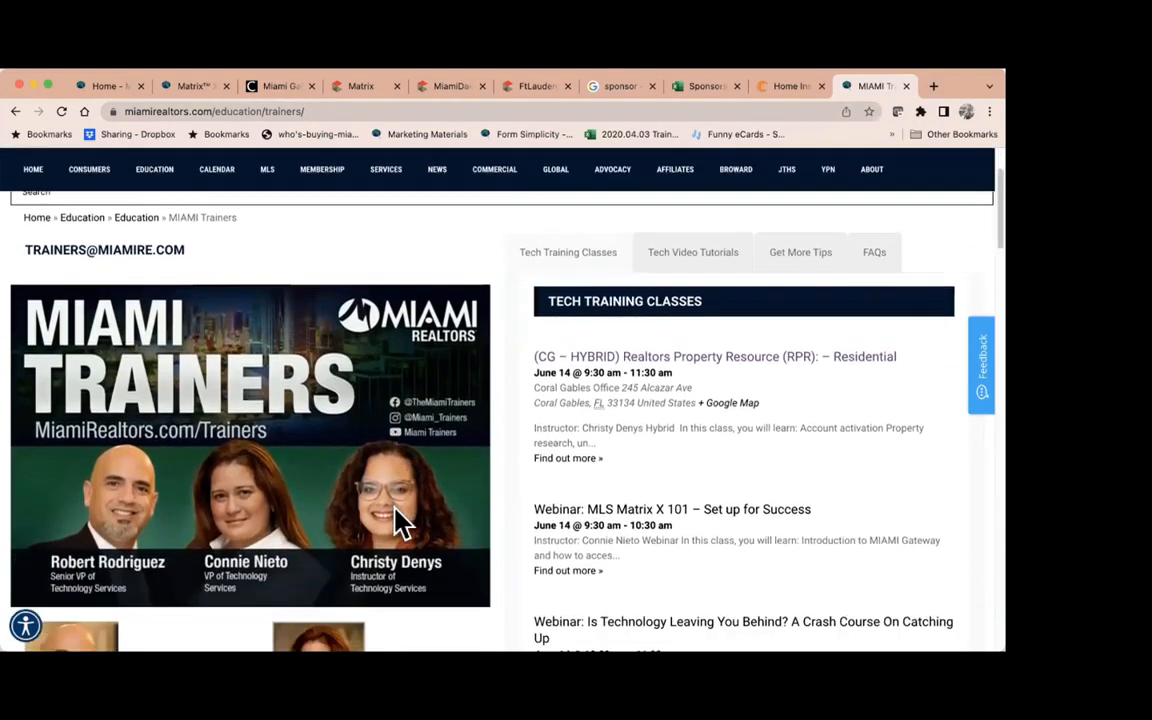
scroll(400, 520, down, 2)
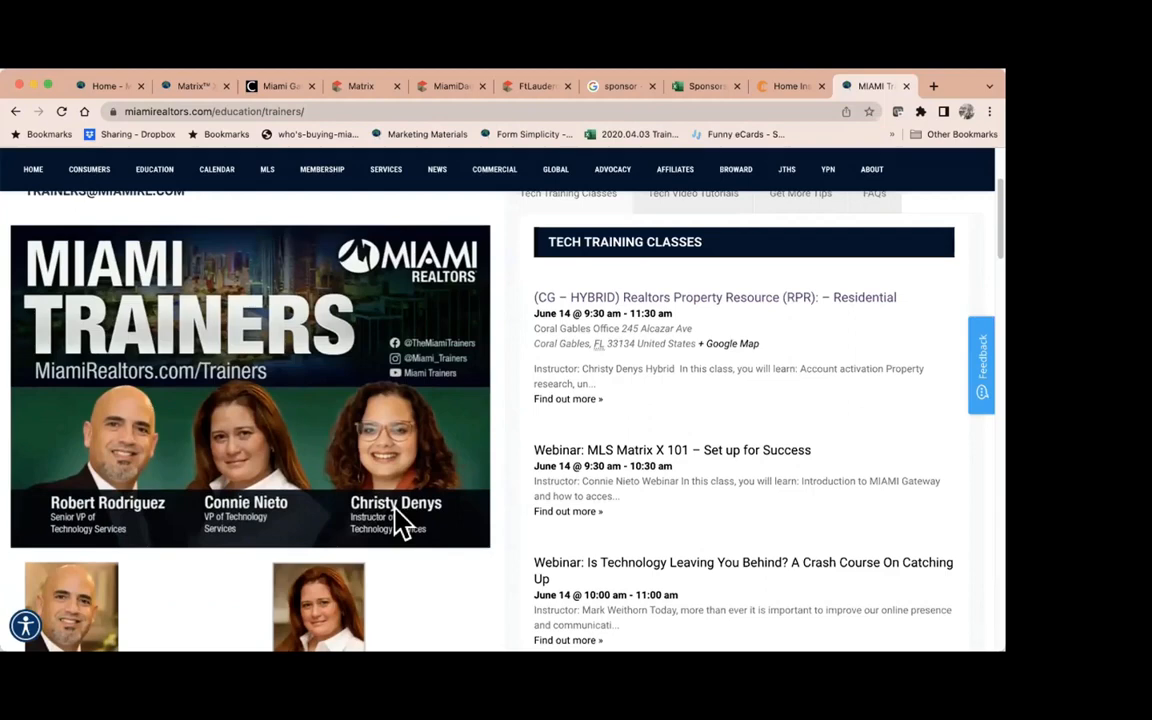
scroll(643, 450, up, 3)
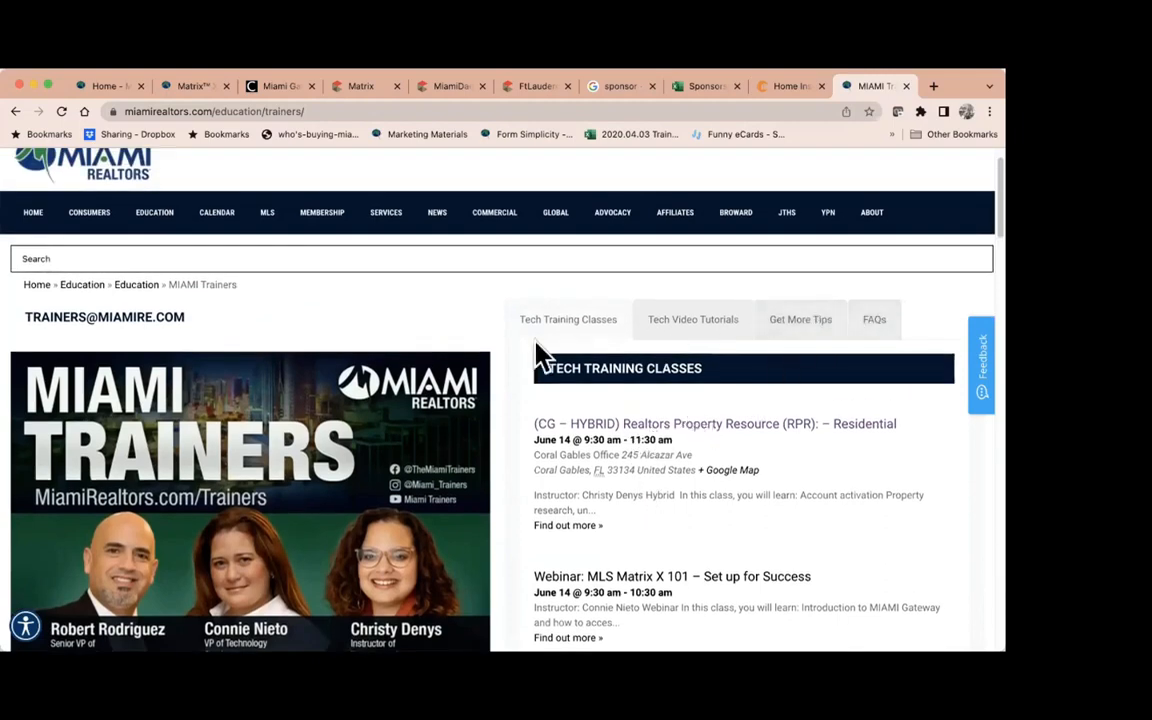
Step: Copy the trainers page address and go back to the Matrix agent settings
click(280, 110)
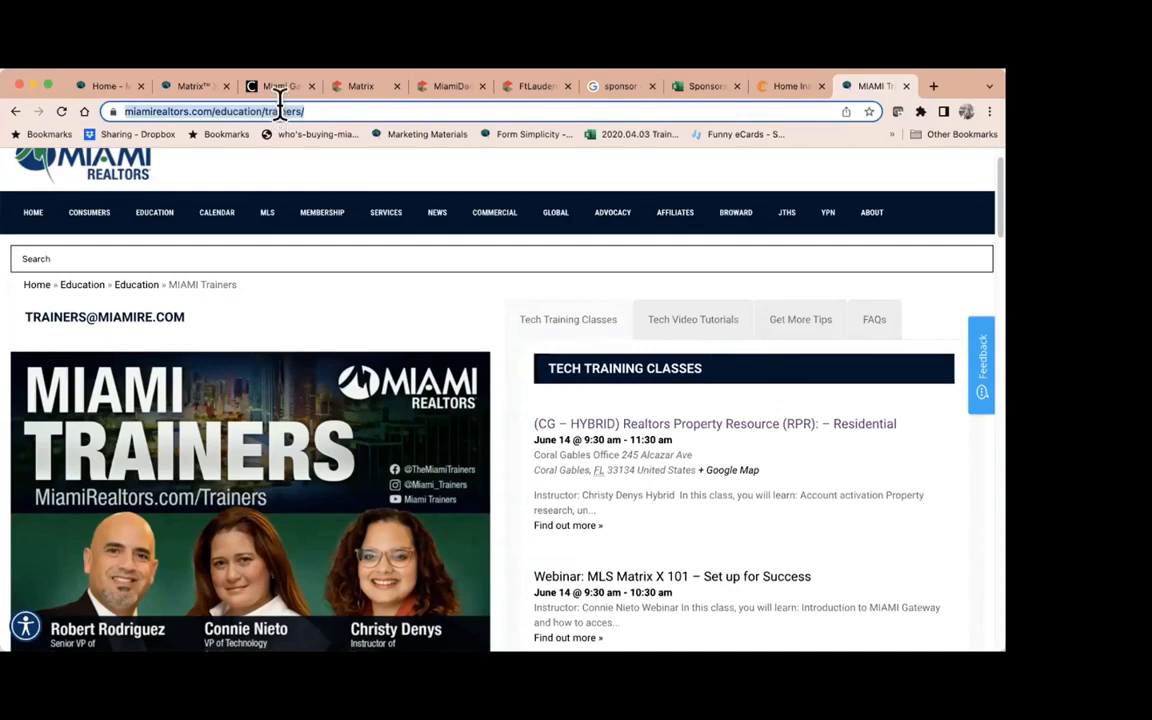
right_click(281, 111)
click(321, 207)
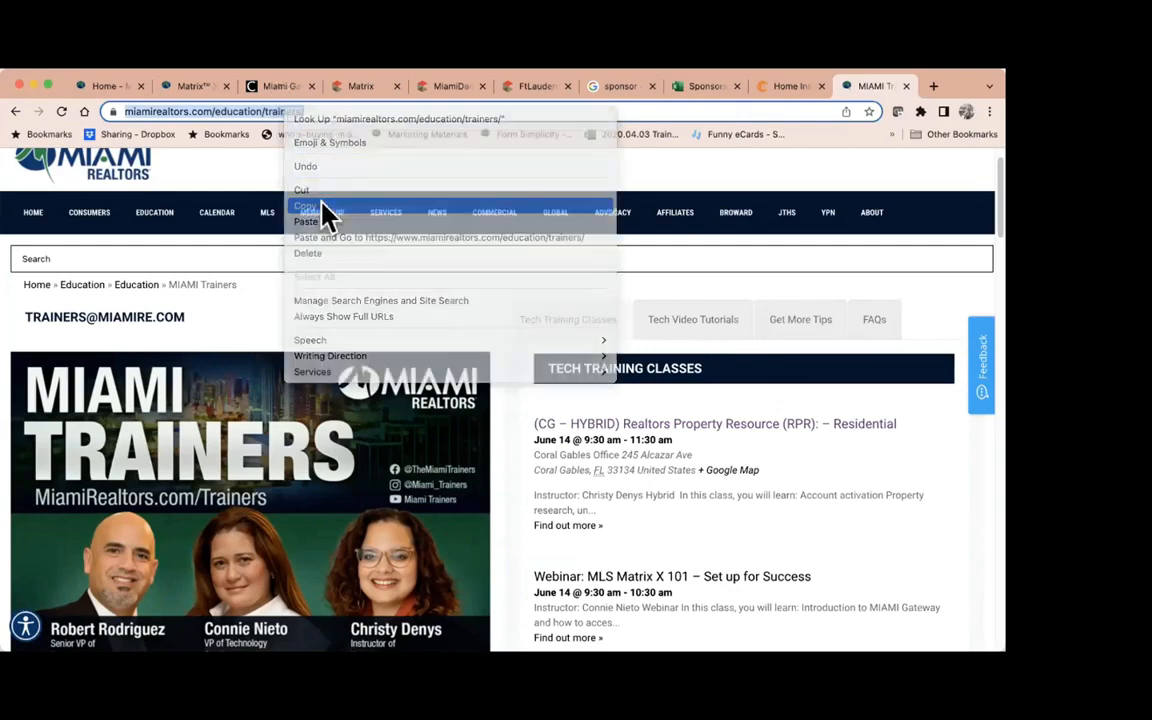
click(356, 88)
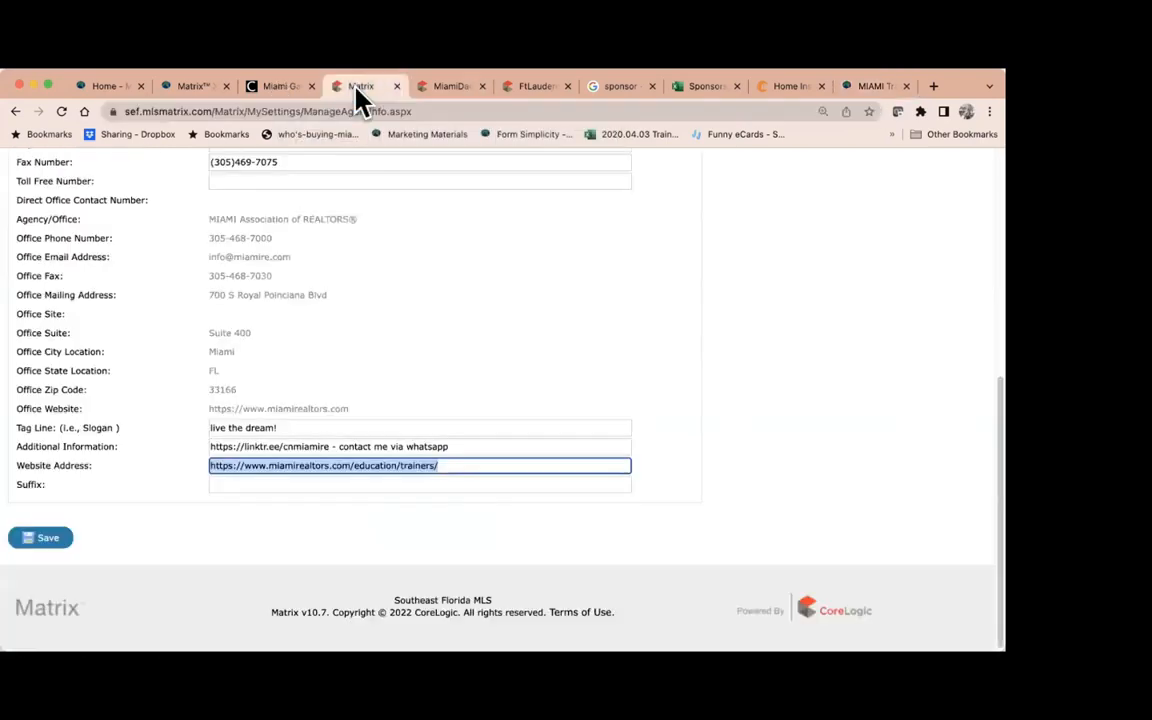
Step: Replace the Website Address with the pasted trainers page URL and save My Information
key(BackSpace)
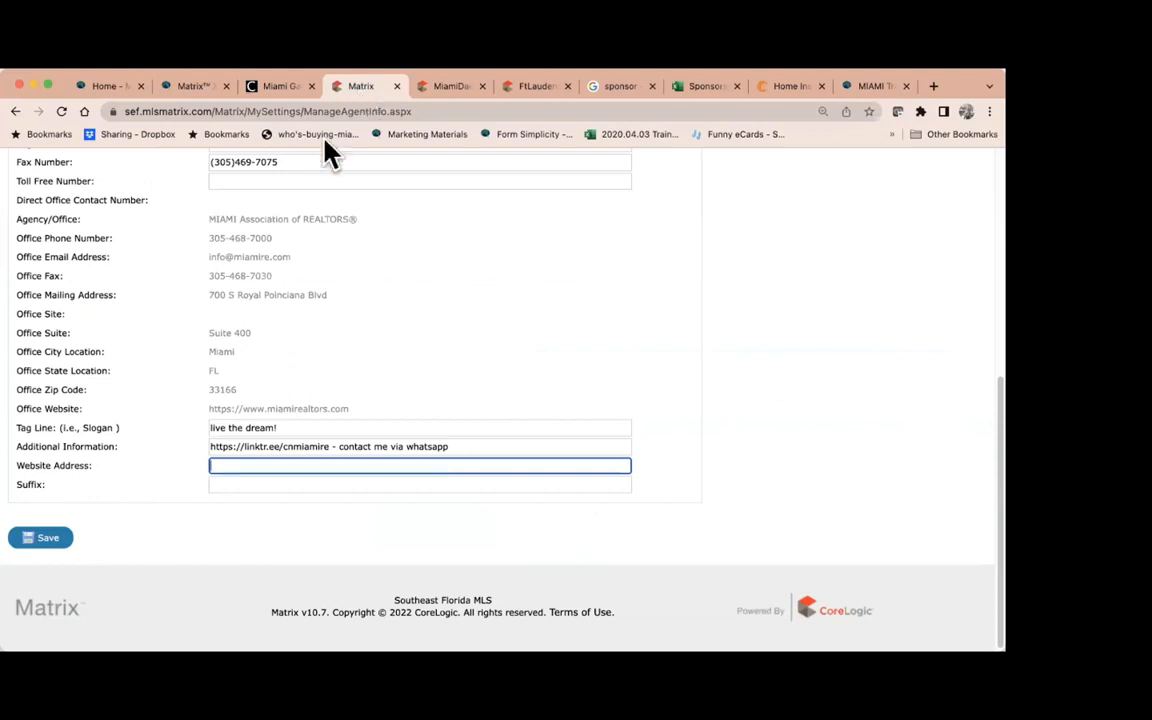
right_click(233, 467)
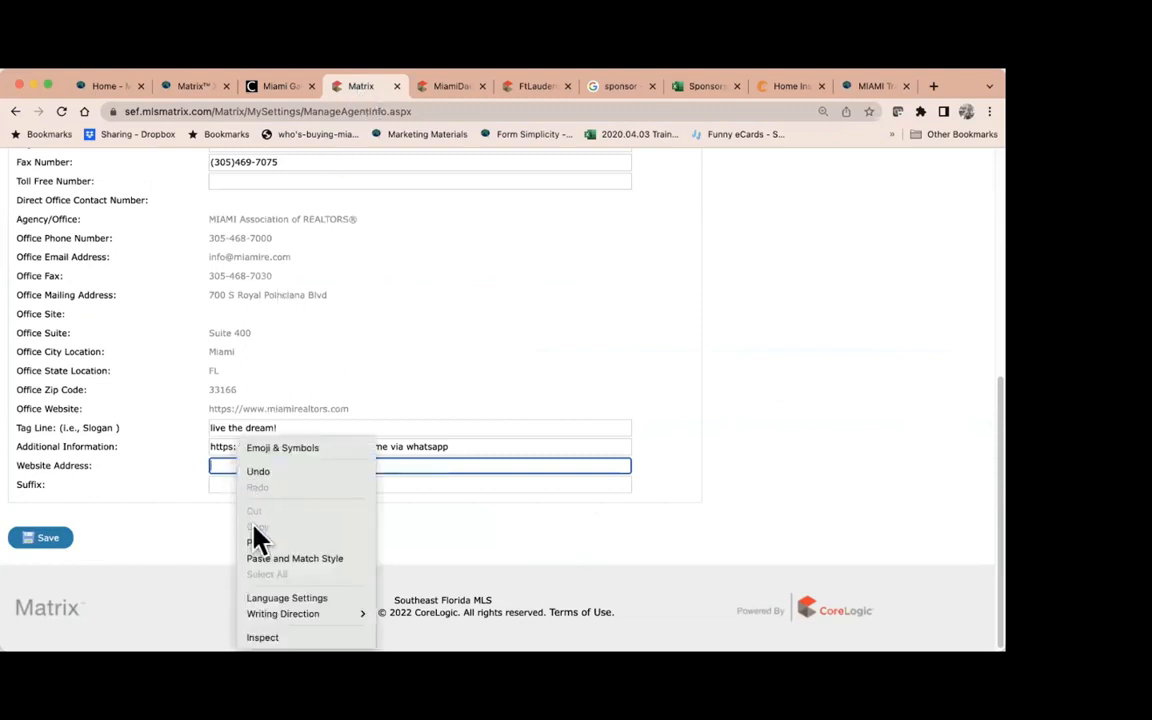
click(258, 542)
triple_click(210, 465)
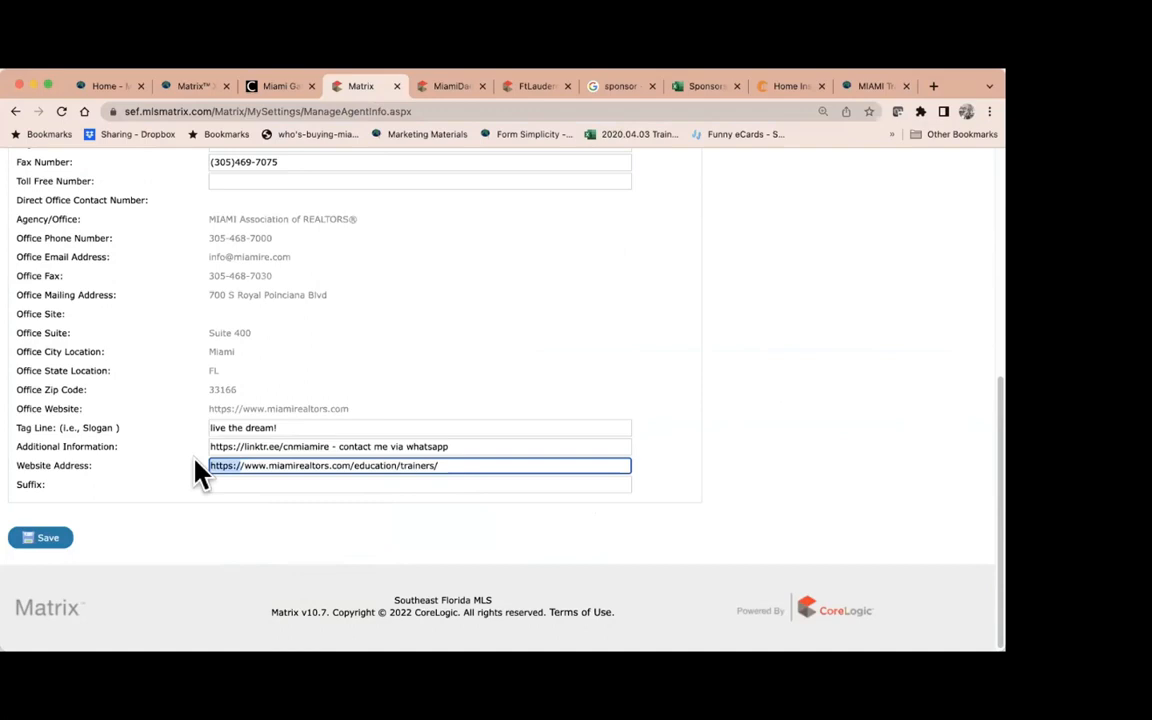
key(Tab)
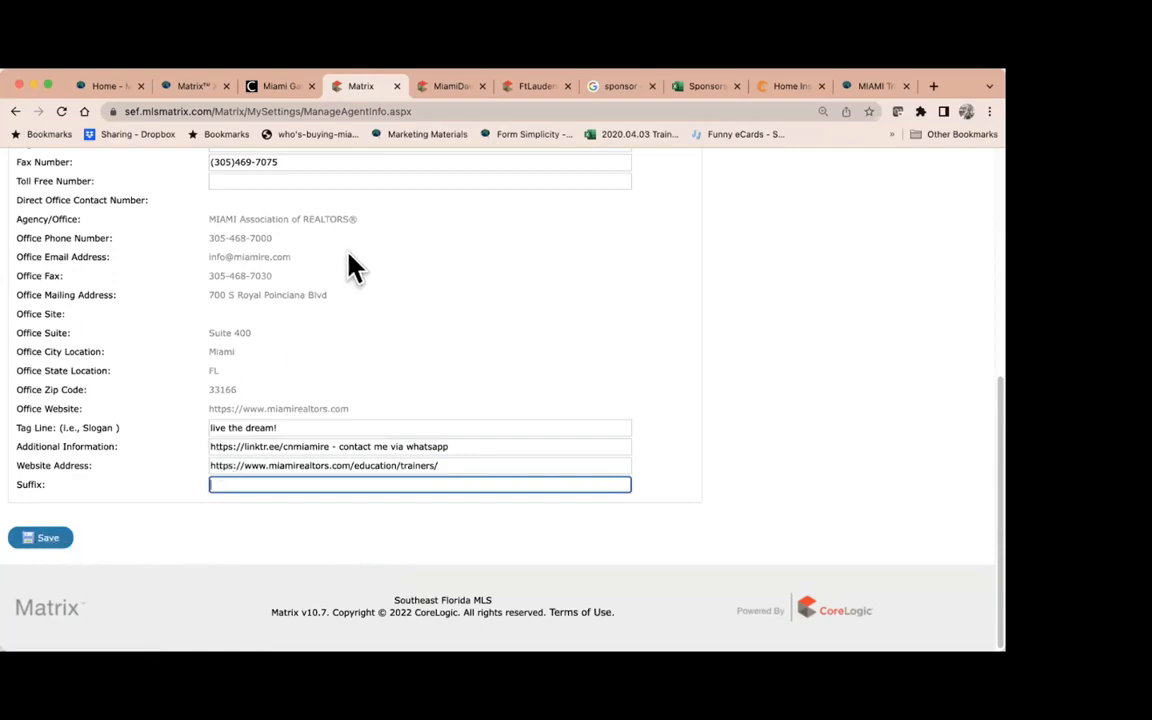
scroll(340, 245, up, 10)
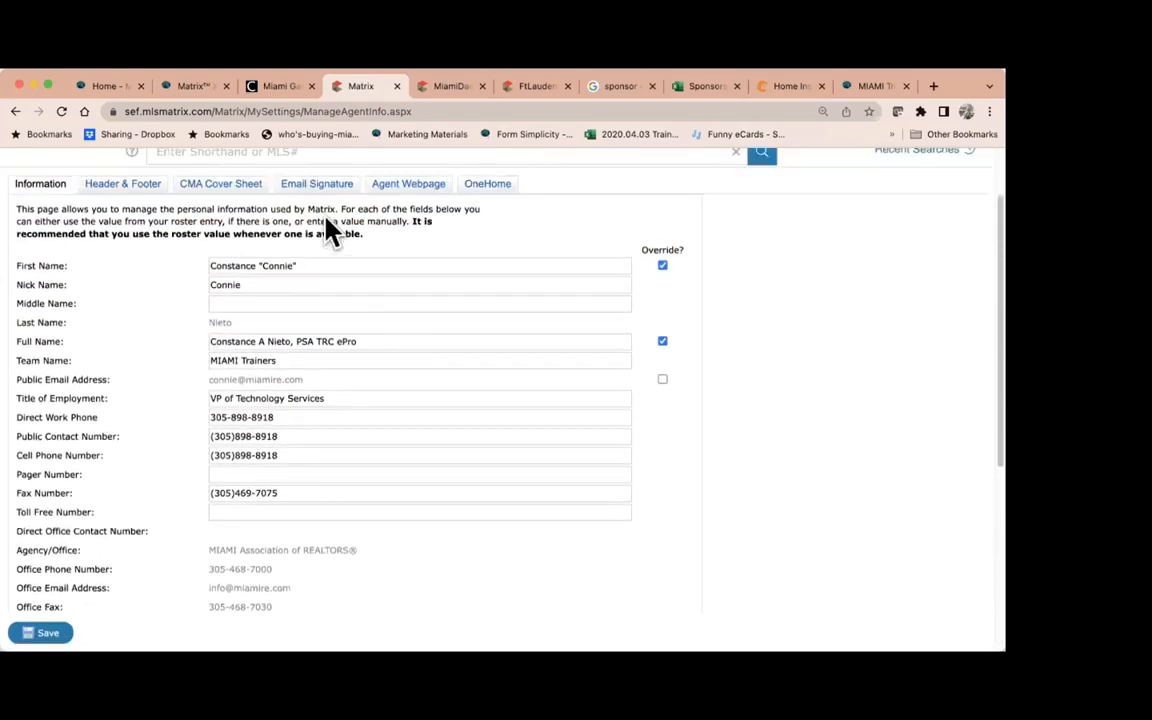
scroll(330, 230, down, 4)
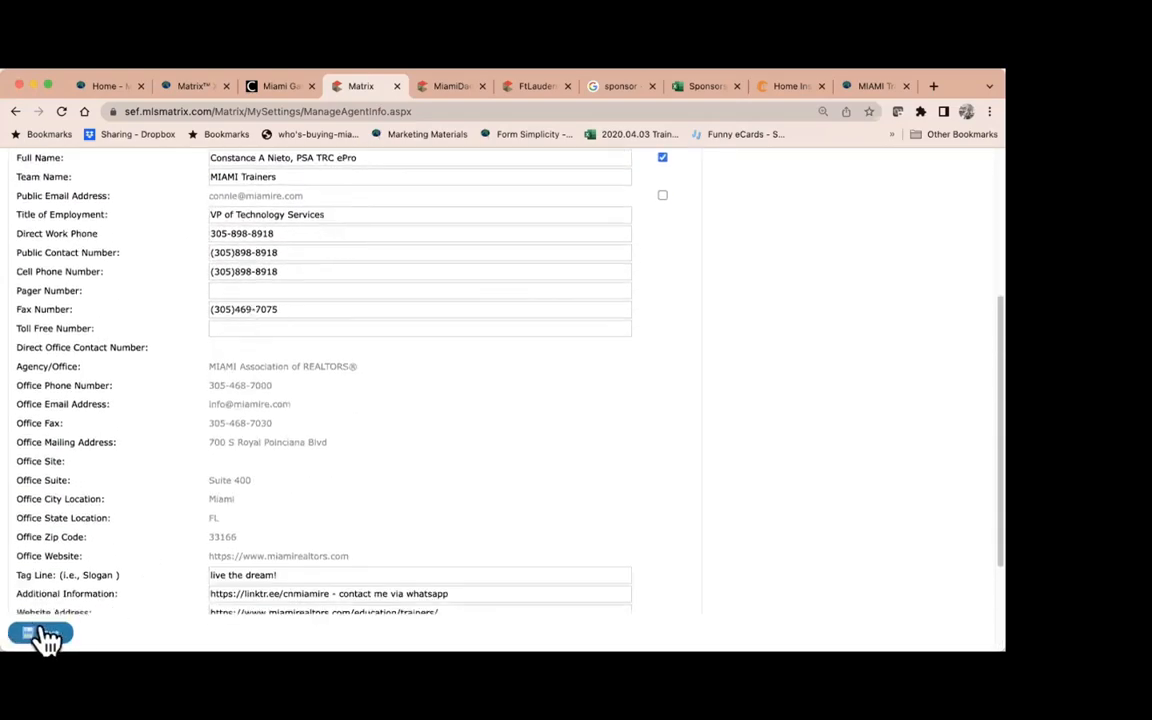
click(46, 636)
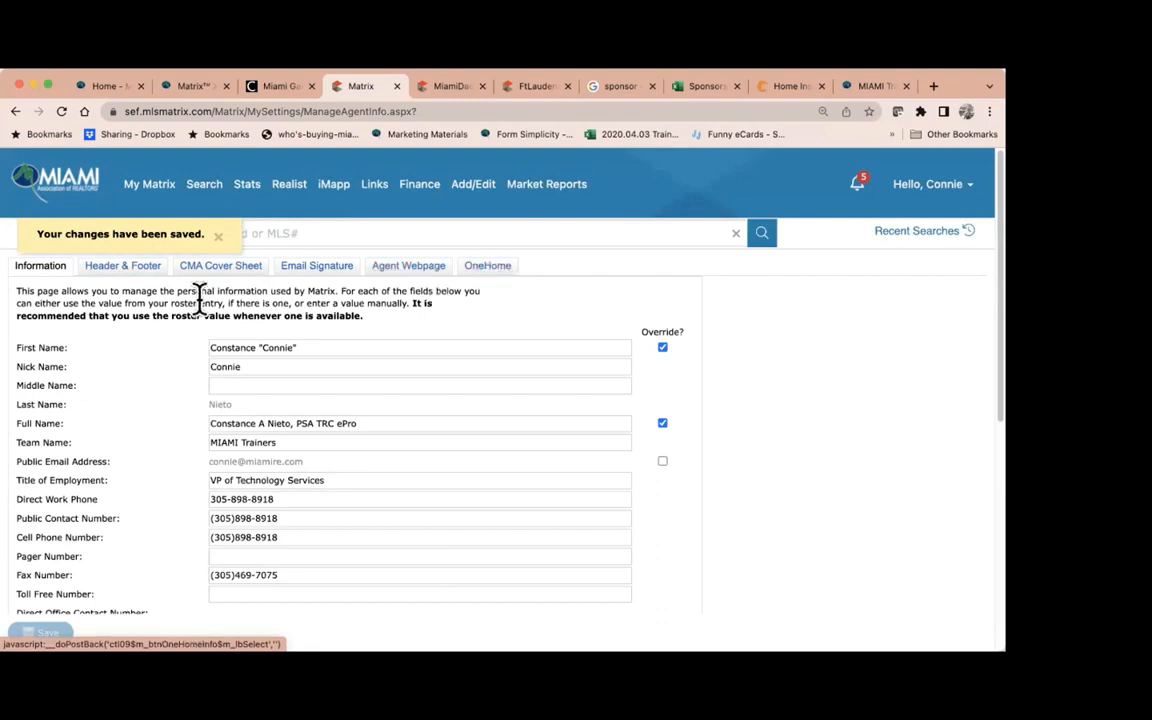
Step: Go to Header & Footer settings and open the custom banner image template library
click(124, 267)
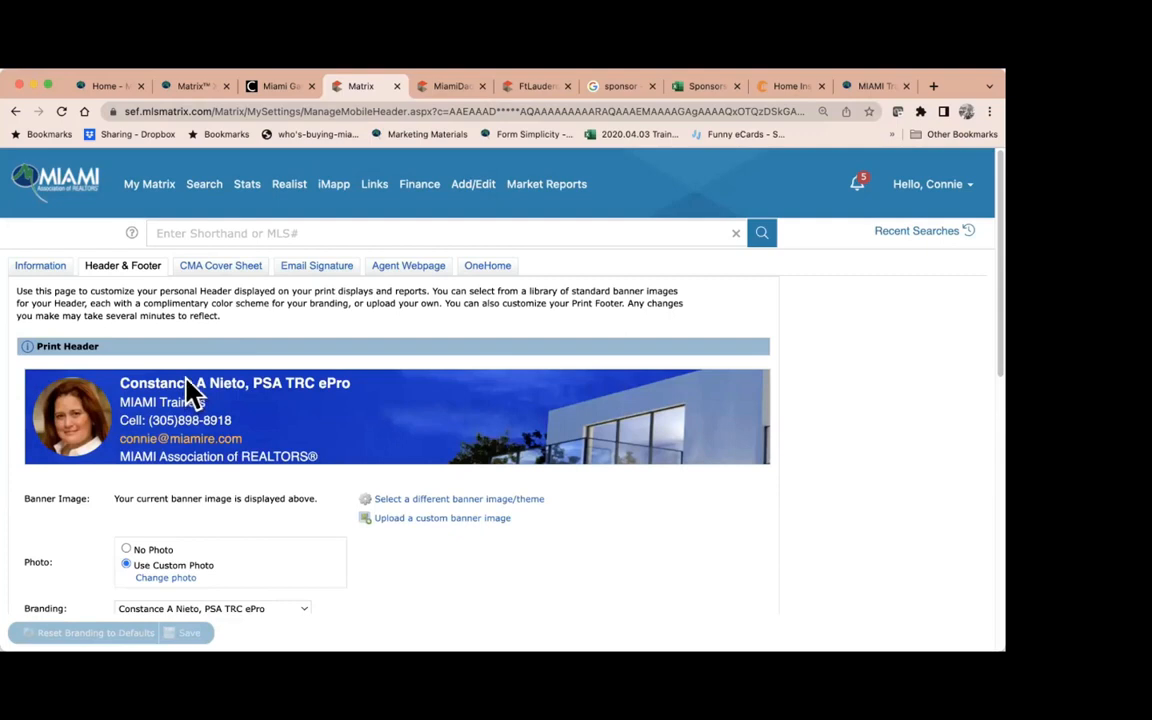
scroll(435, 465, down, 3)
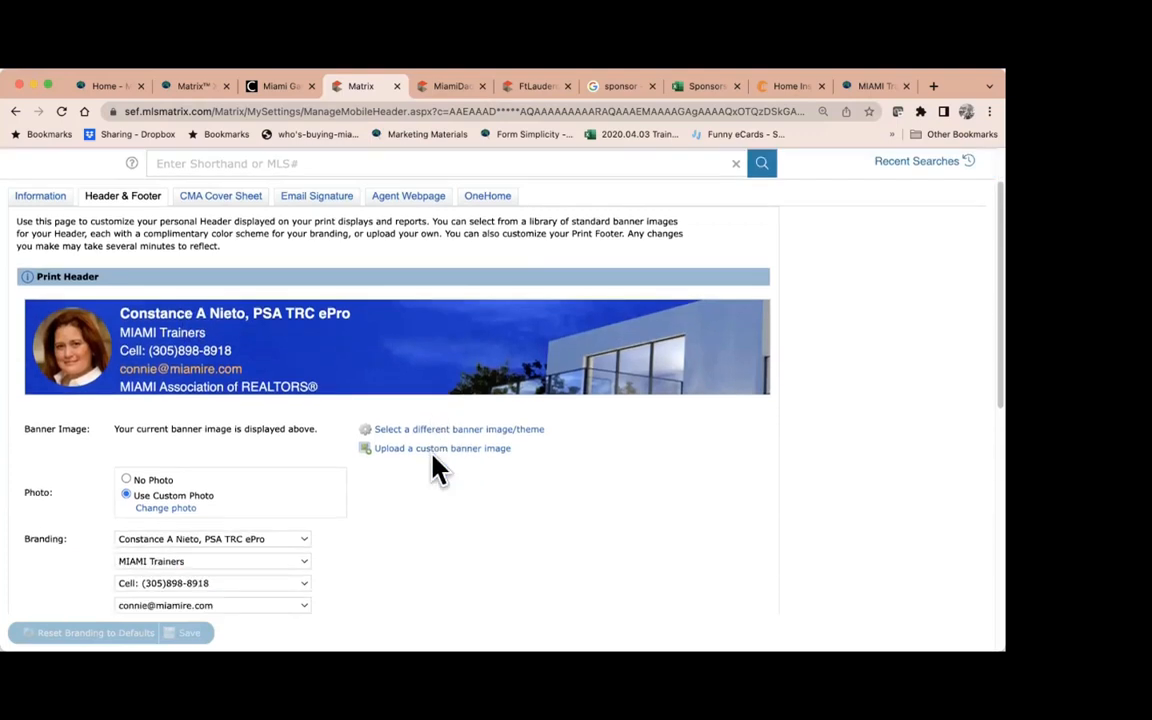
click(415, 450)
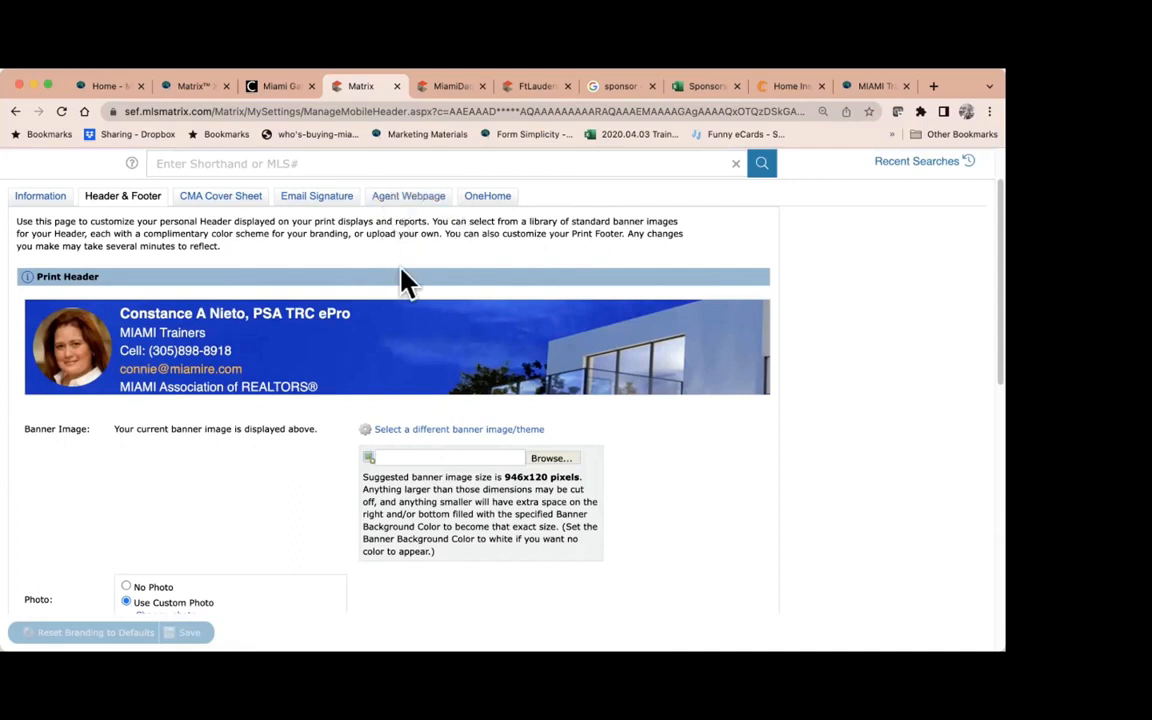
click(438, 432)
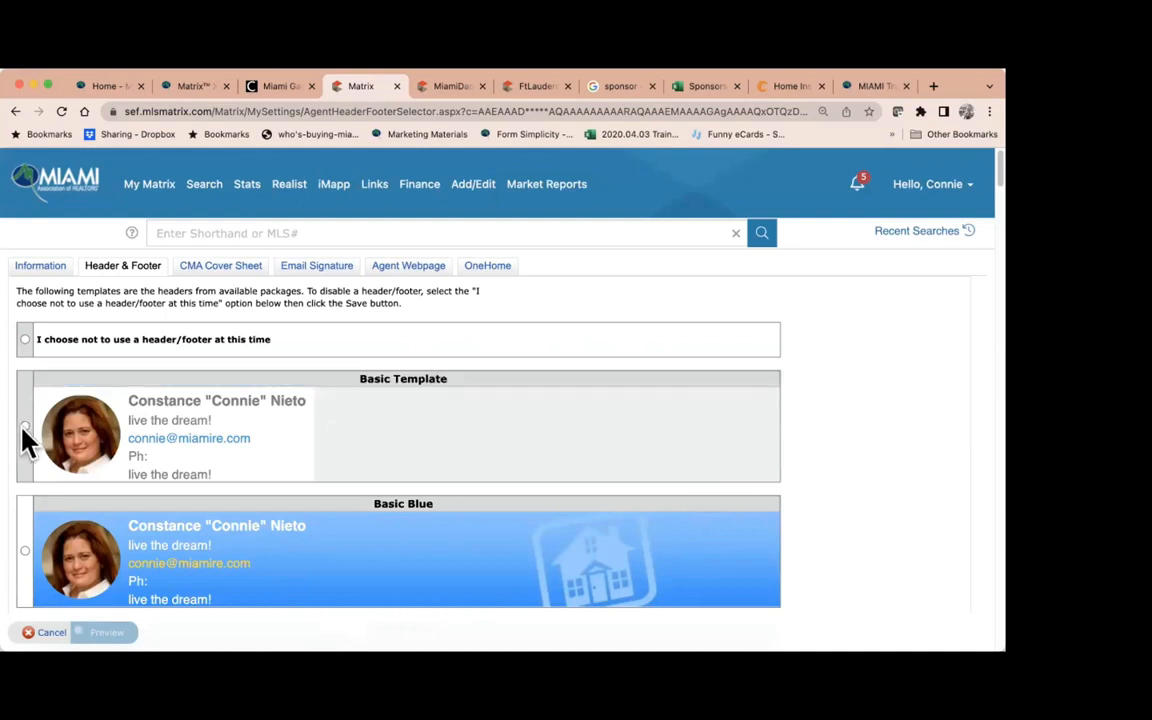
Step: Pick the Marina banner template and apply it to the print header
scroll(25, 440, down, 8)
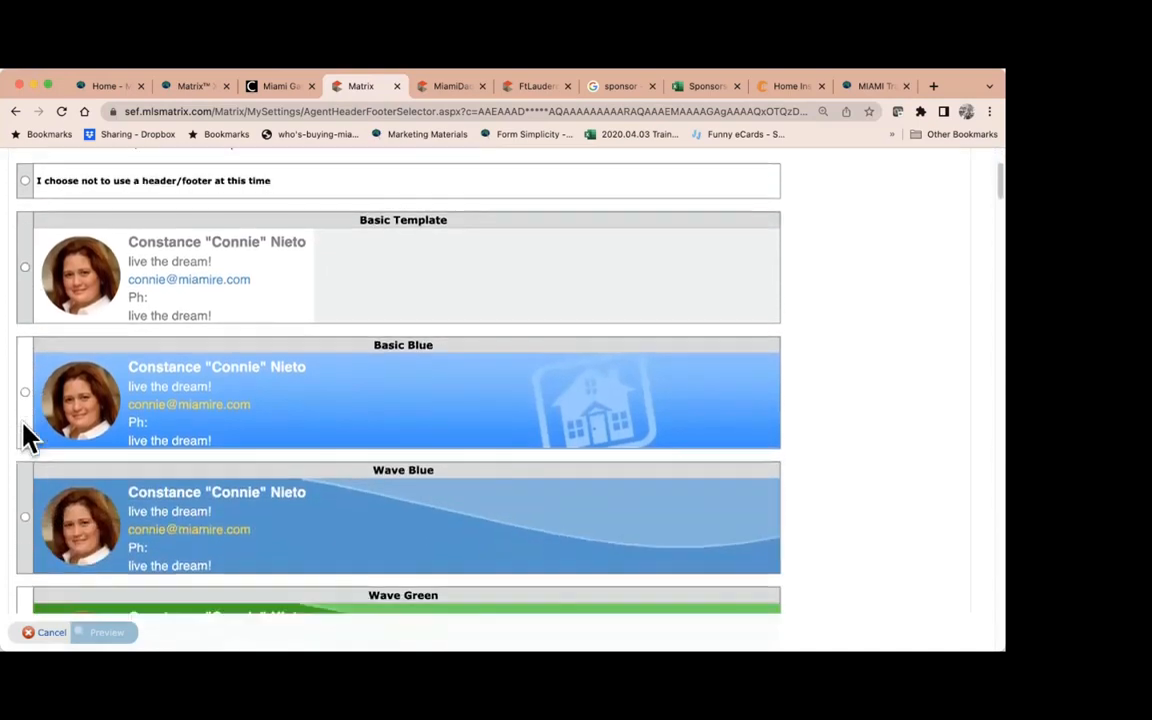
scroll(22, 425, down, 8)
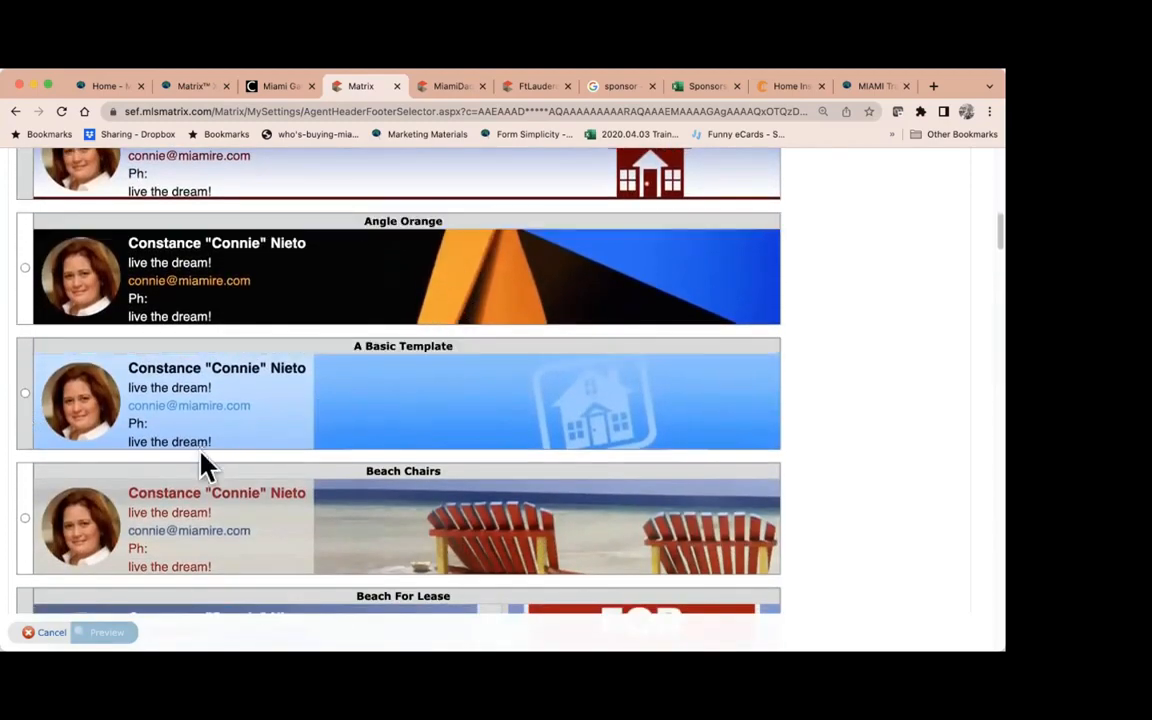
scroll(206, 465, down, 4)
scroll(200, 465, down, 8)
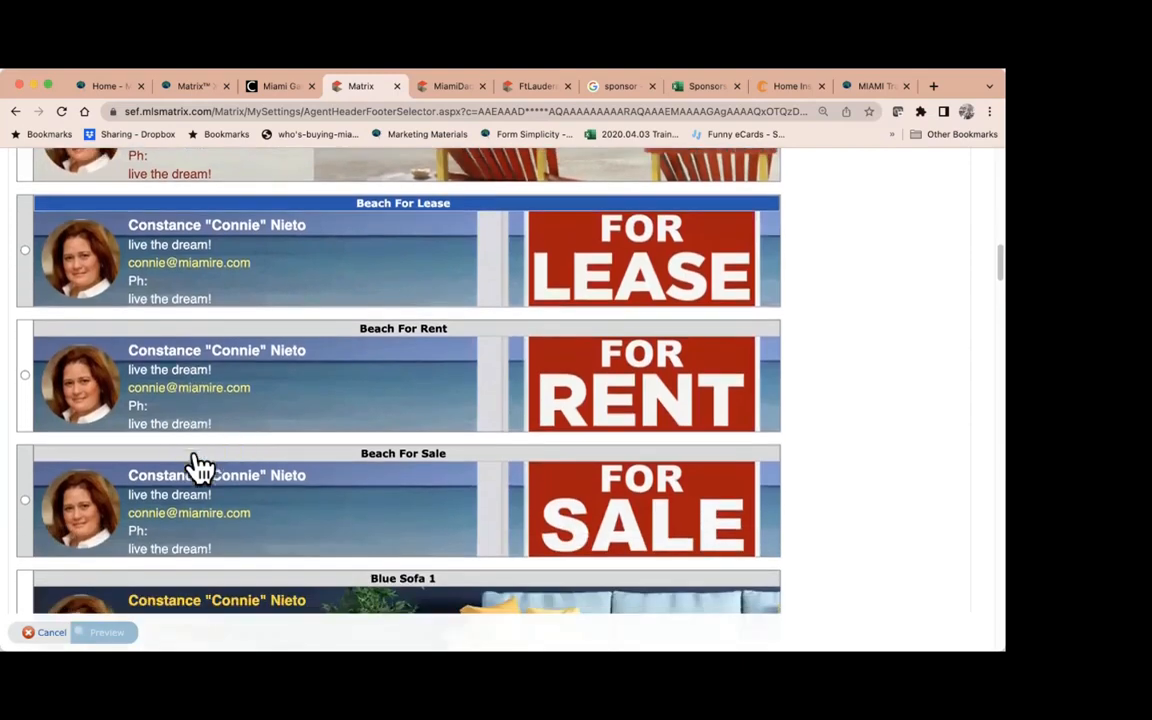
scroll(200, 465, down, 2)
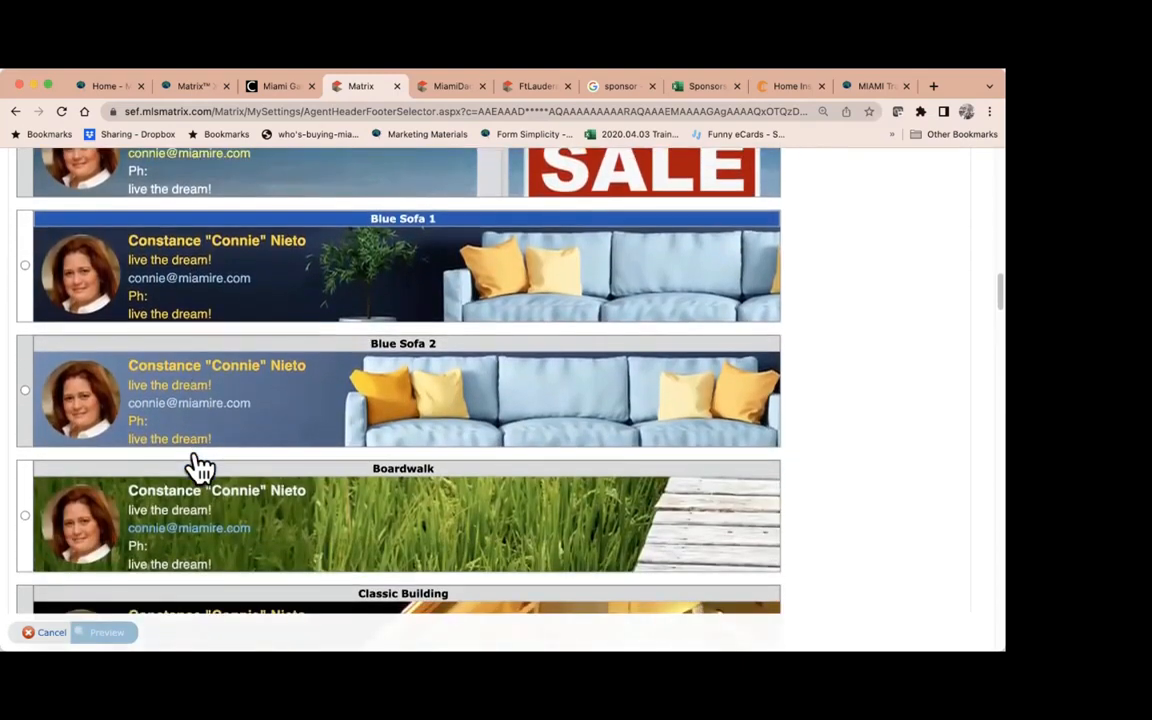
scroll(200, 468, down, 3)
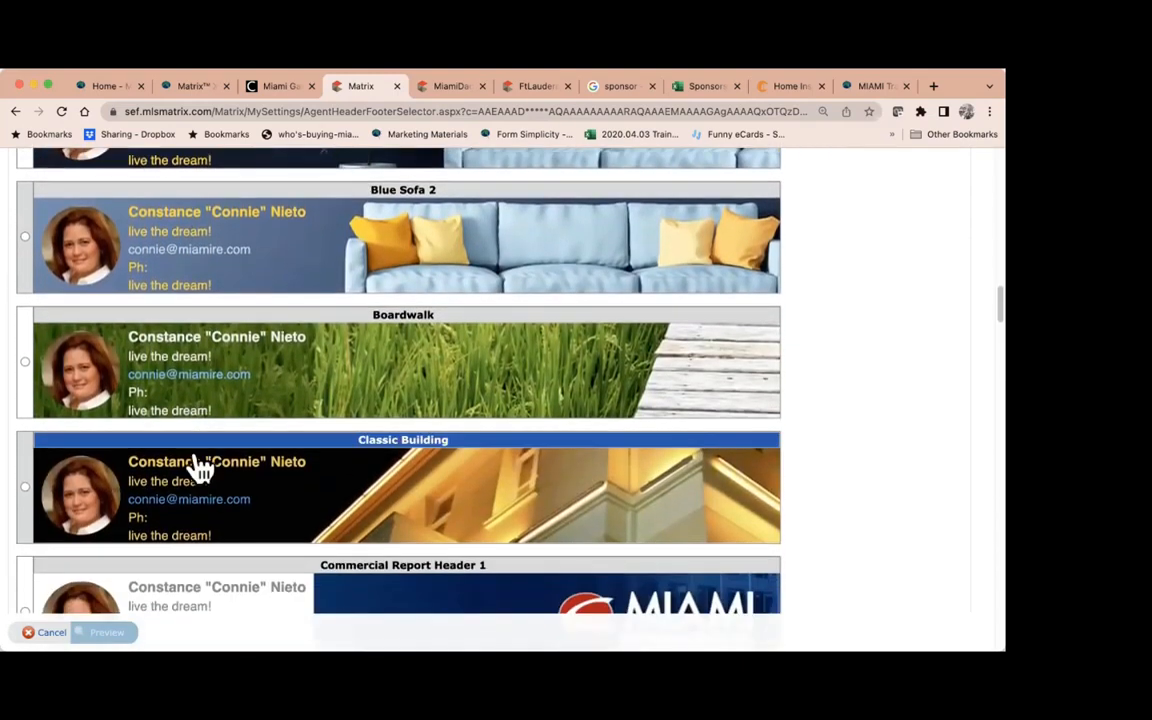
scroll(205, 465, down, 2)
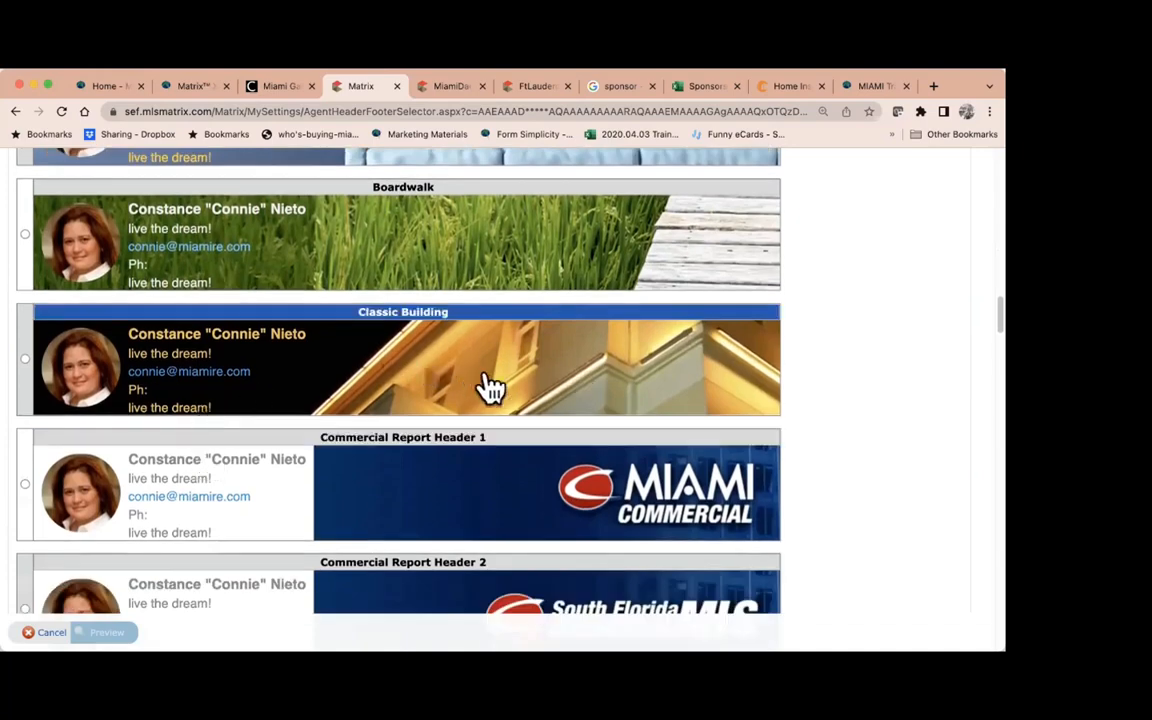
scroll(490, 388, down, 2)
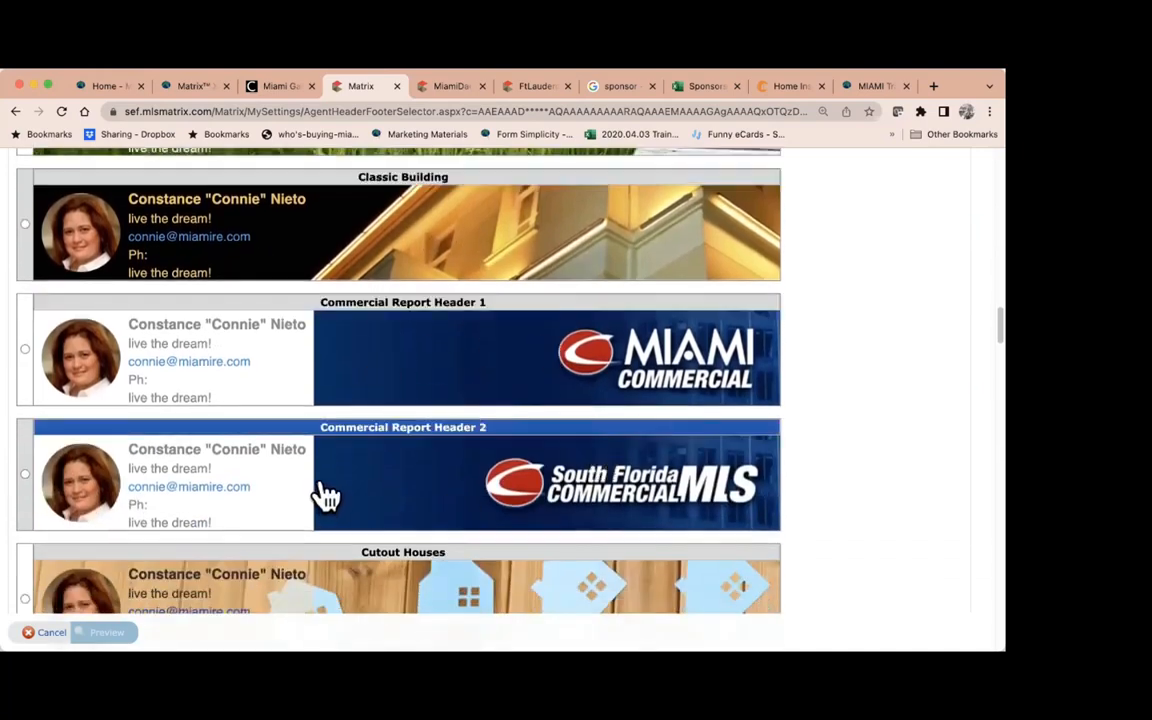
scroll(325, 495, down, 3)
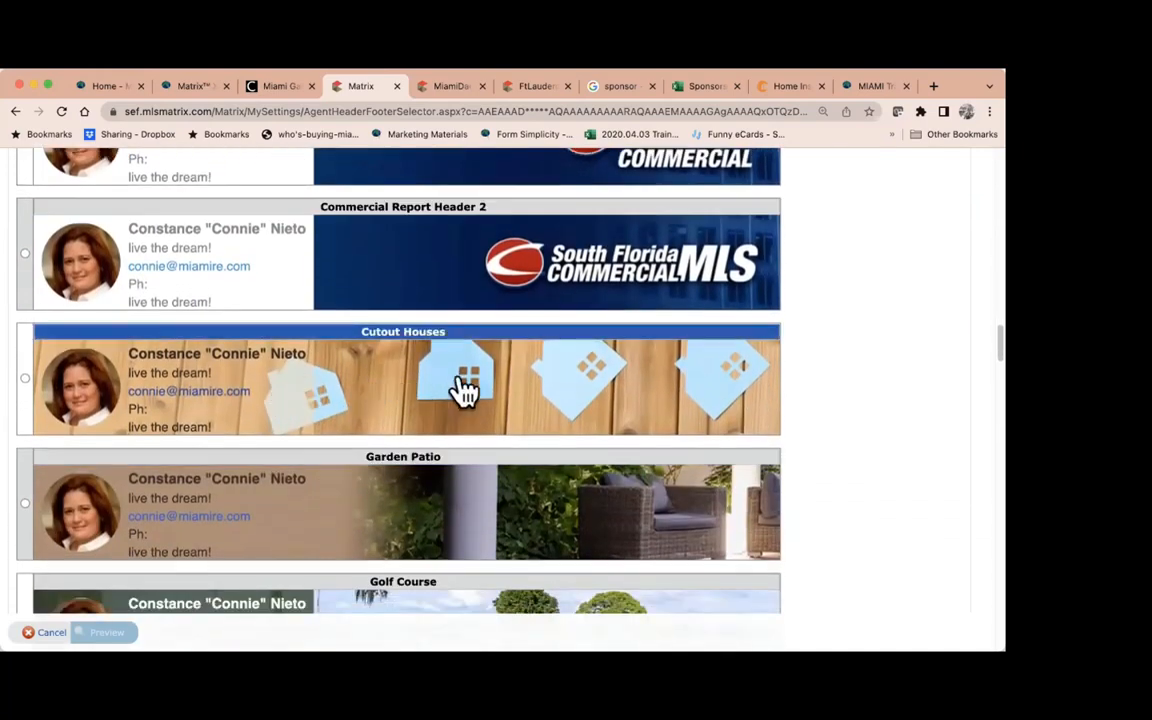
scroll(463, 390, down, 3)
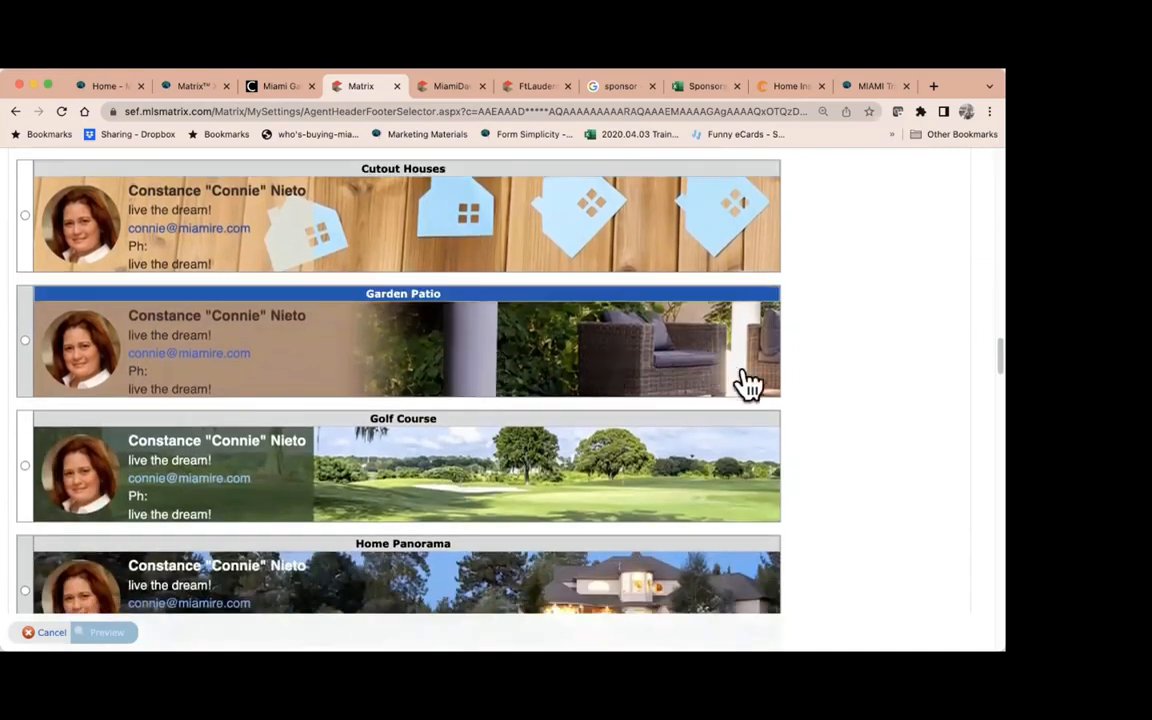
scroll(630, 368, down, 2)
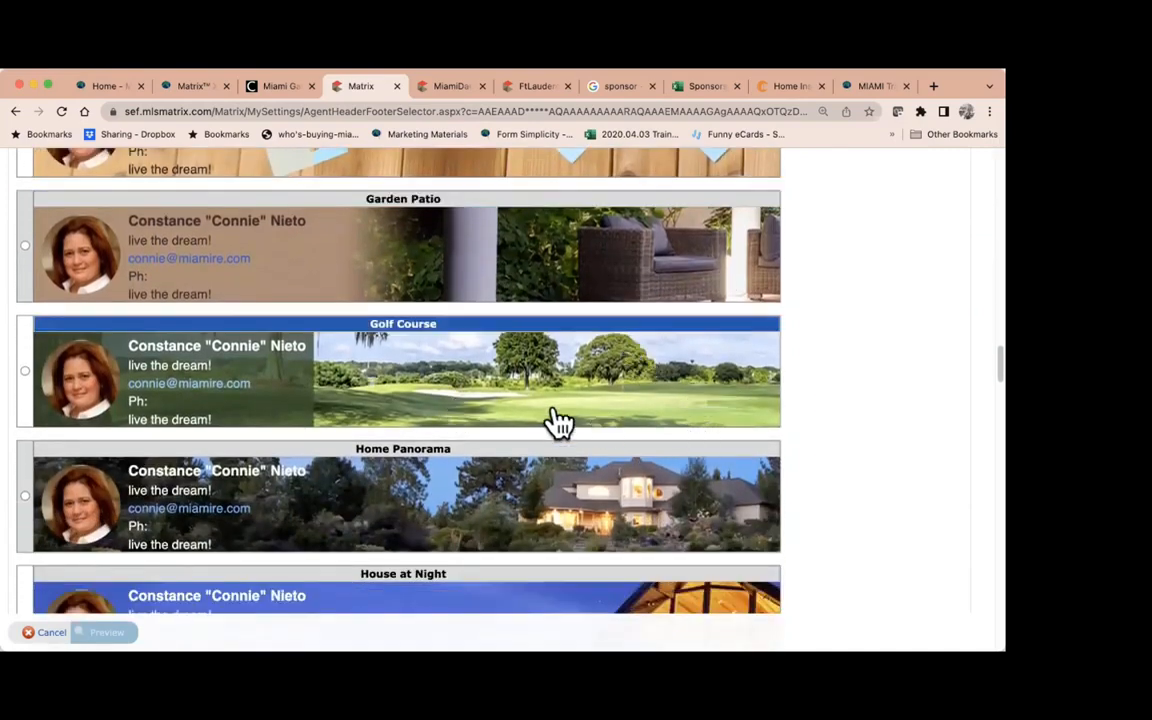
scroll(557, 422, down, 3)
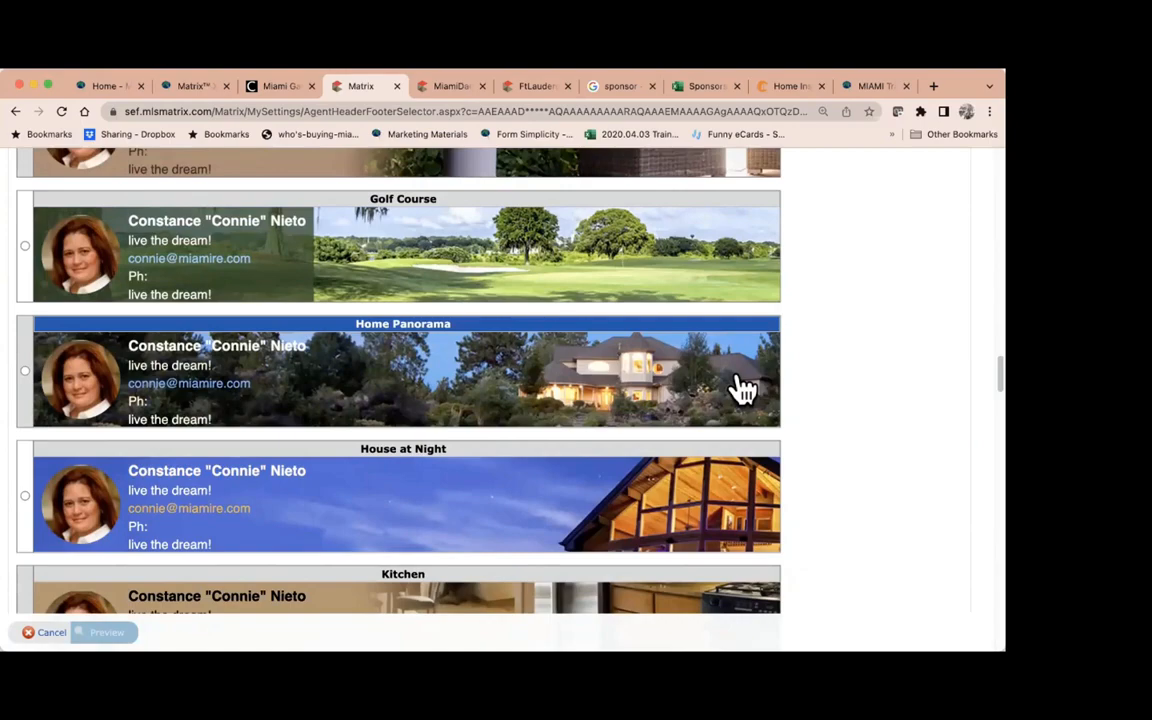
scroll(741, 390, down, 3)
scroll(481, 506, down, 2)
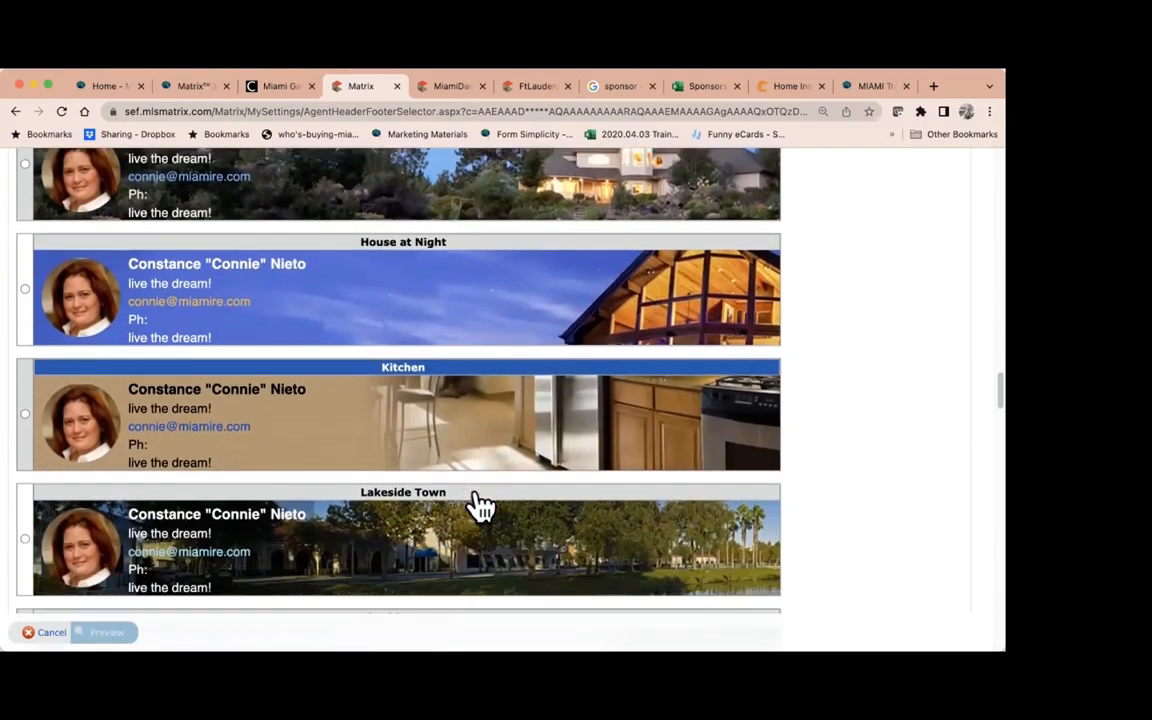
scroll(481, 506, down, 10)
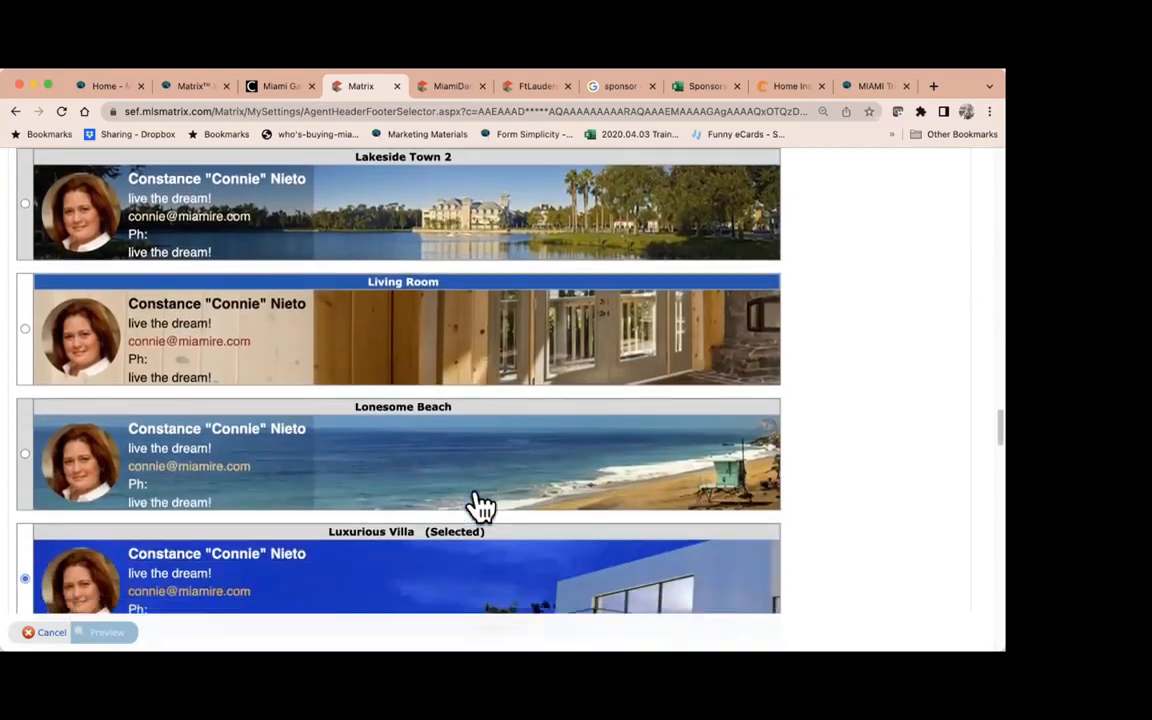
scroll(481, 506, down, 6)
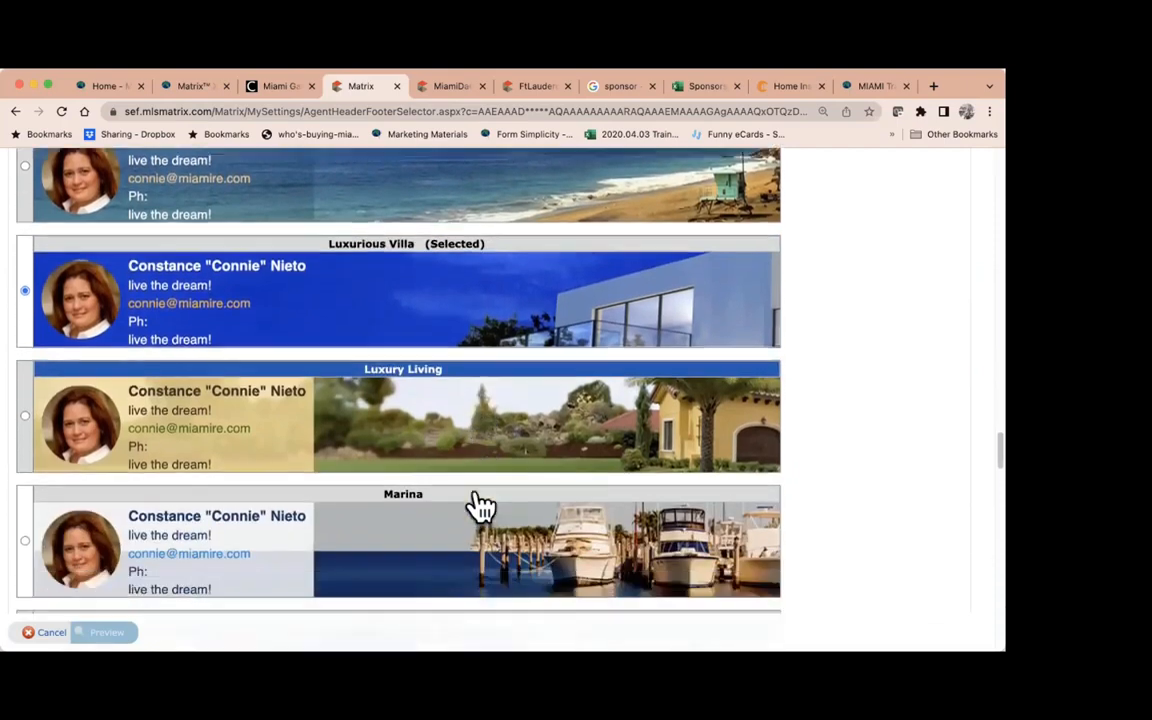
scroll(481, 506, down, 6)
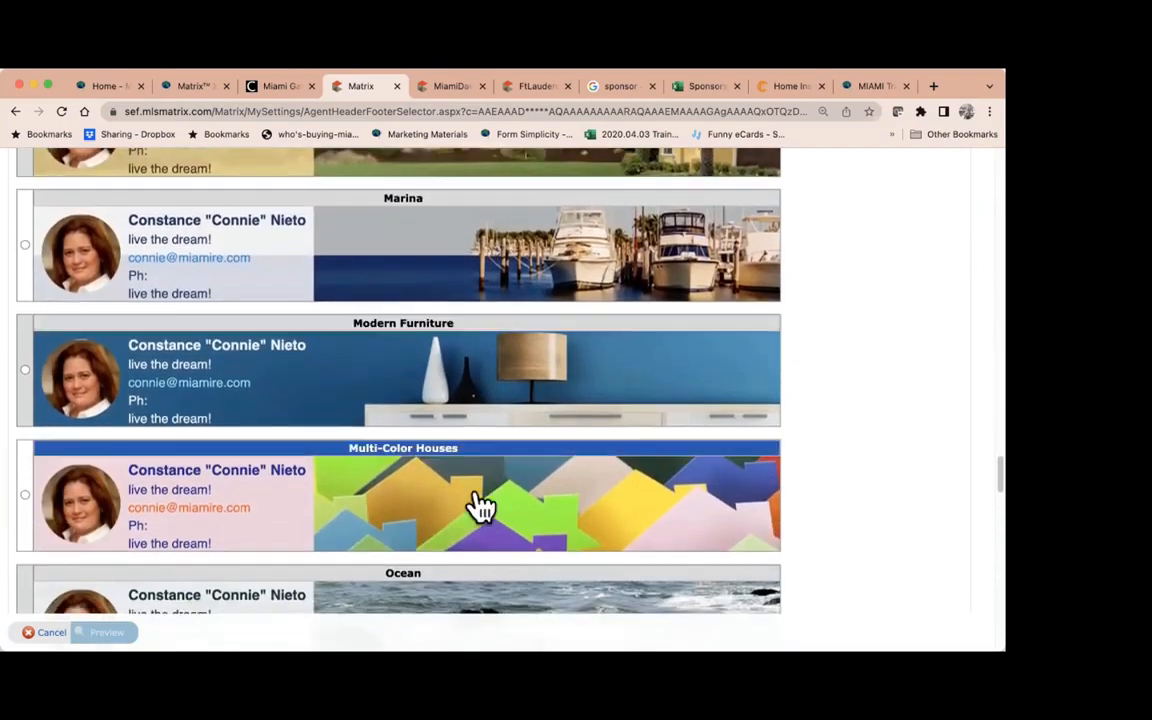
scroll(481, 506, up, 1)
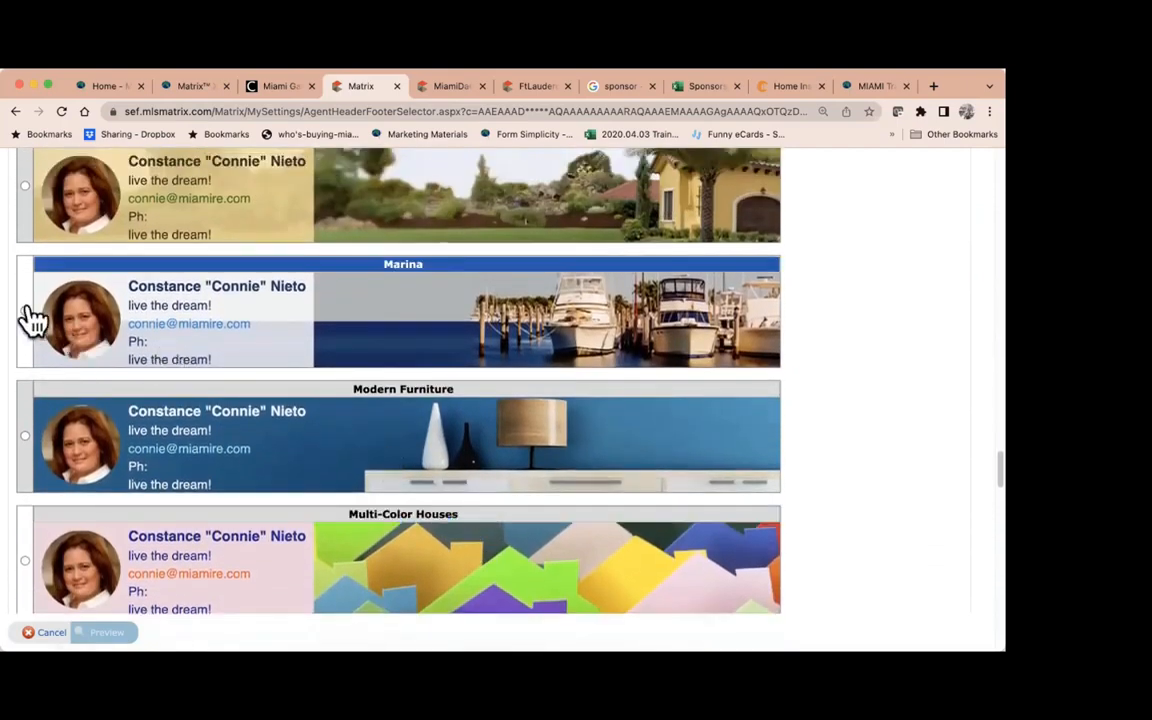
click(25, 310)
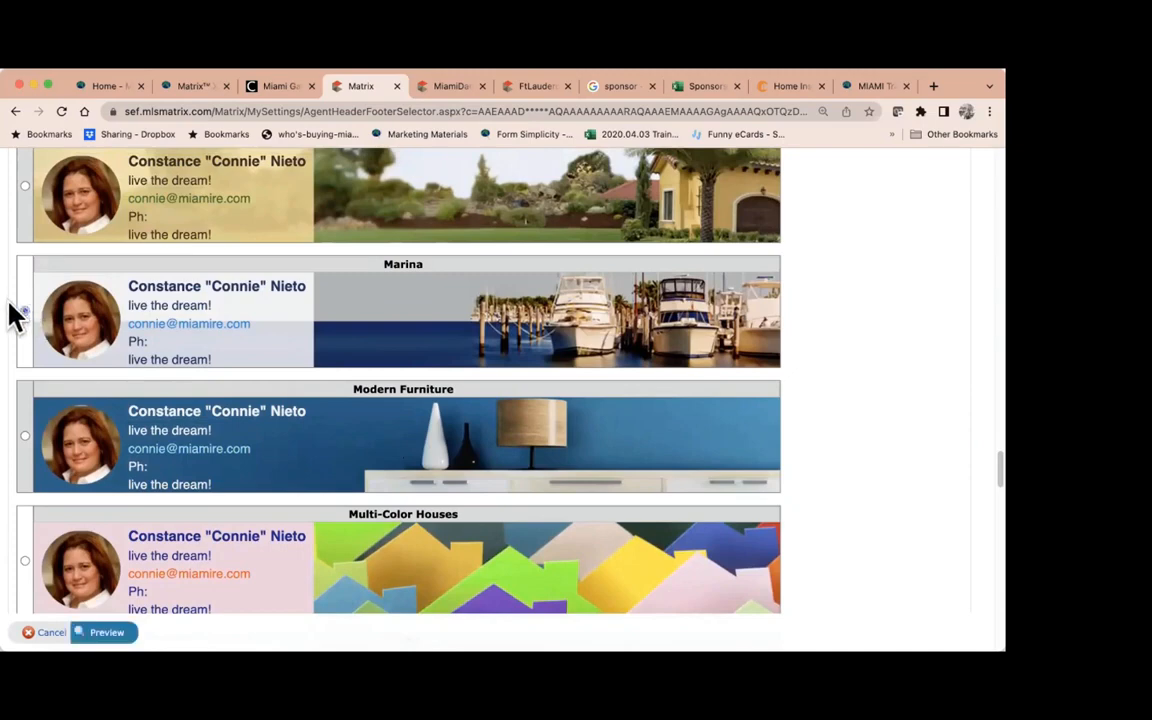
click(104, 638)
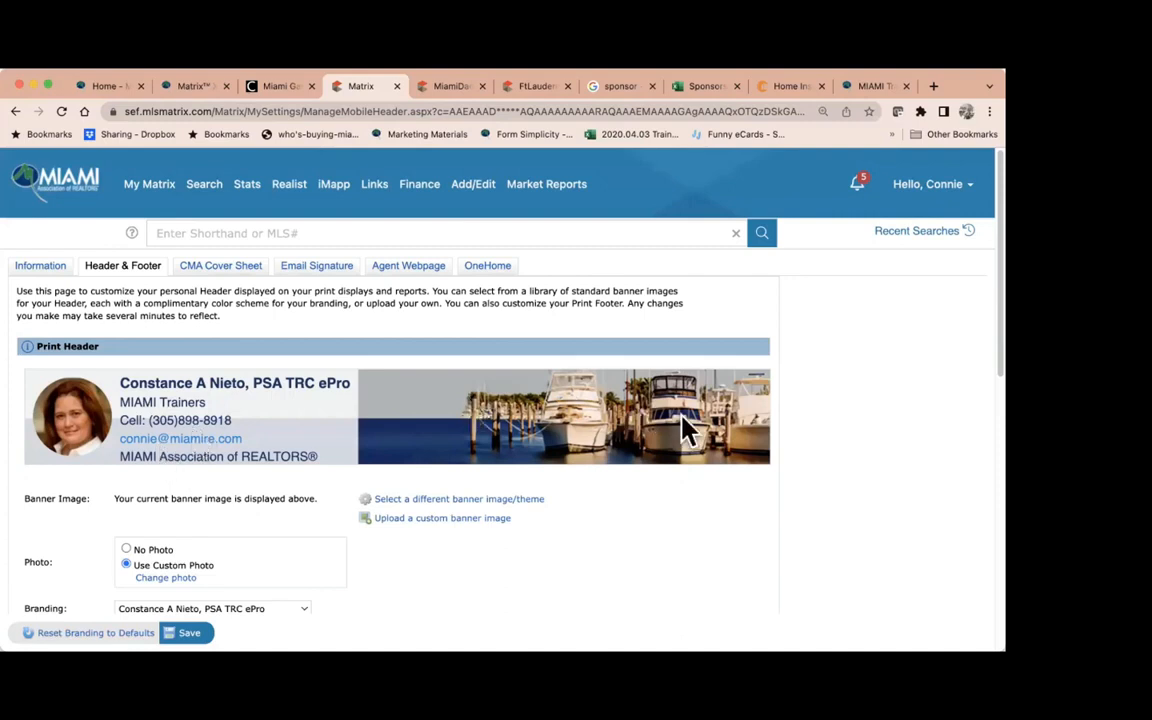
scroll(684, 430, down, 2)
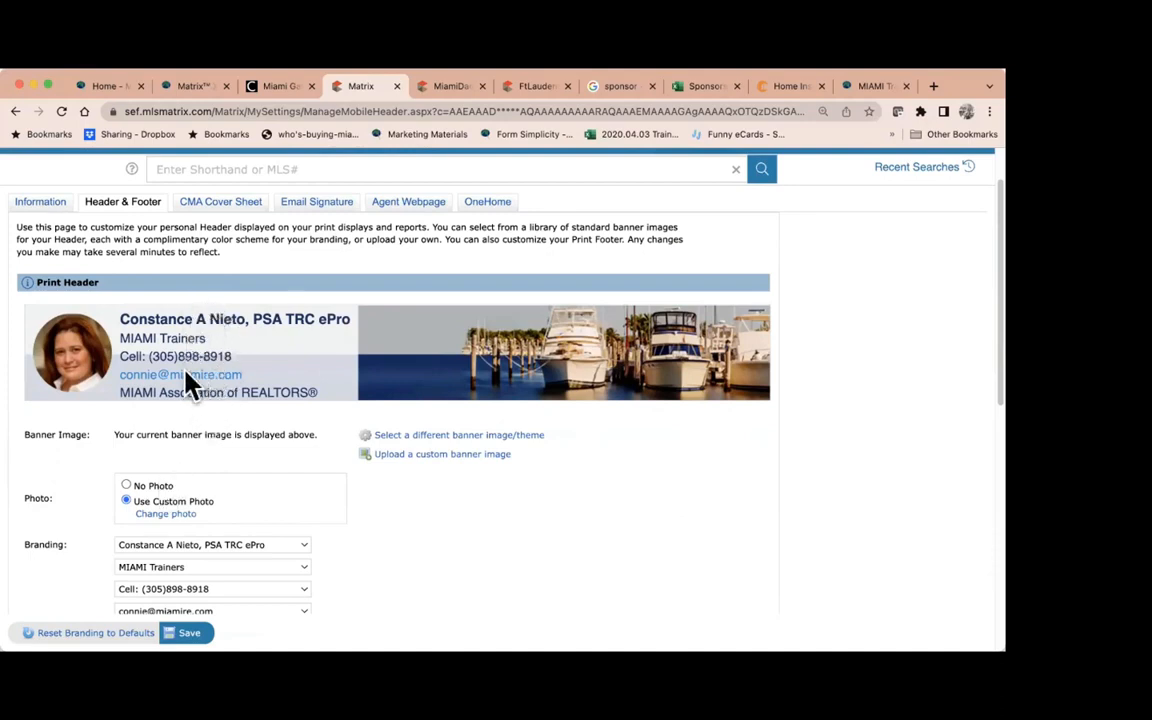
scroll(185, 386, down, 1)
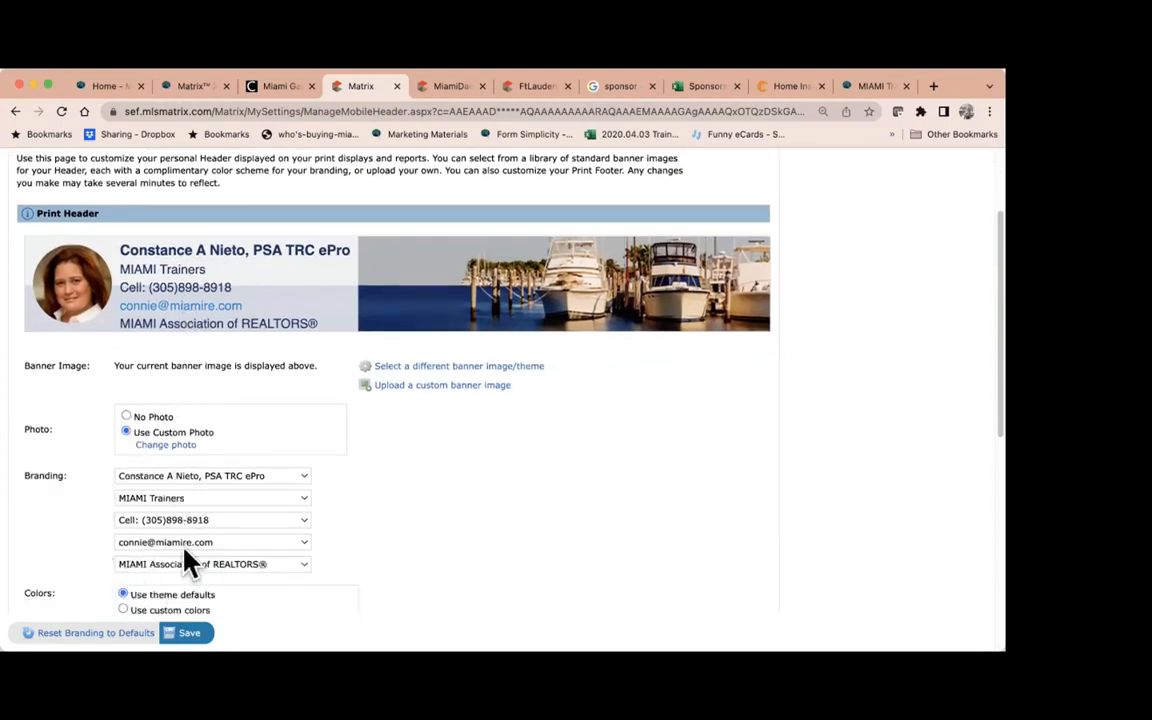
scroll(200, 490, up, 2)
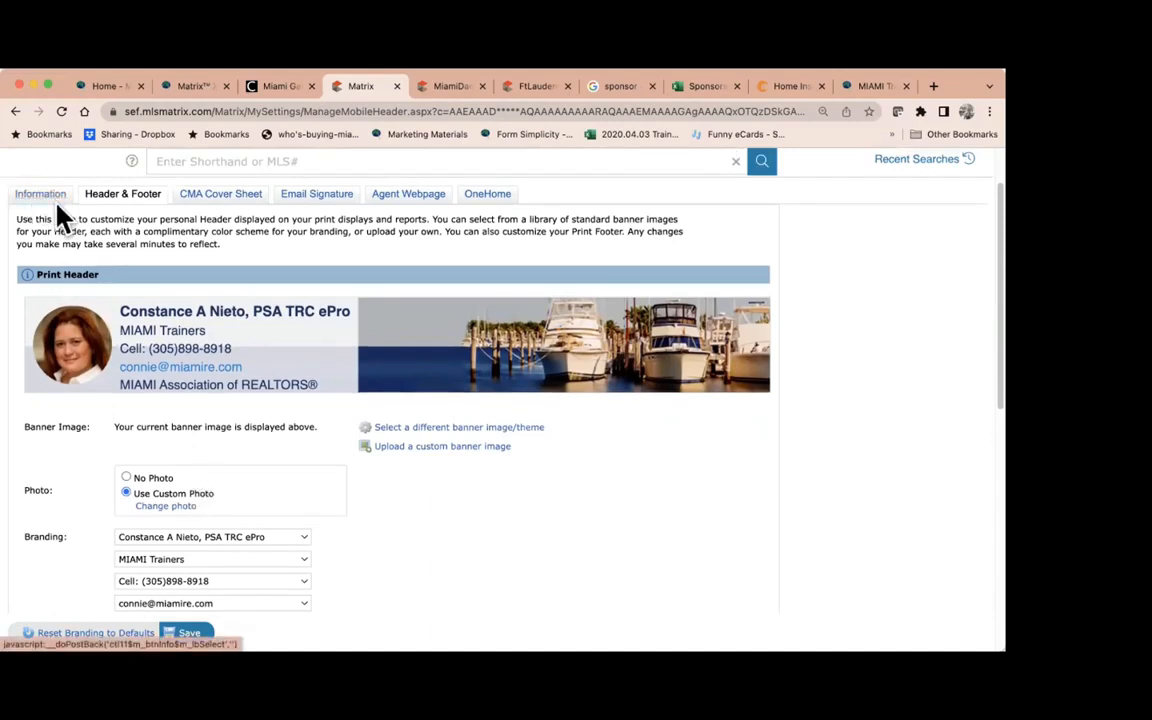
scroll(198, 478, down, 1)
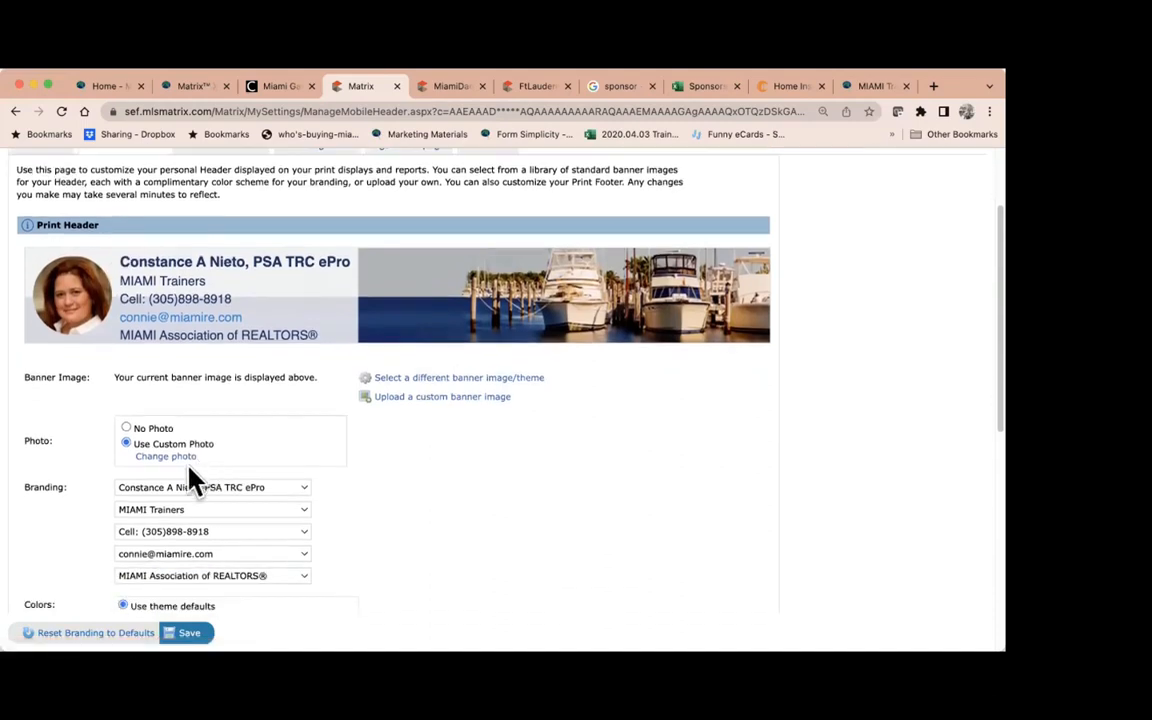
click(298, 490)
click(298, 492)
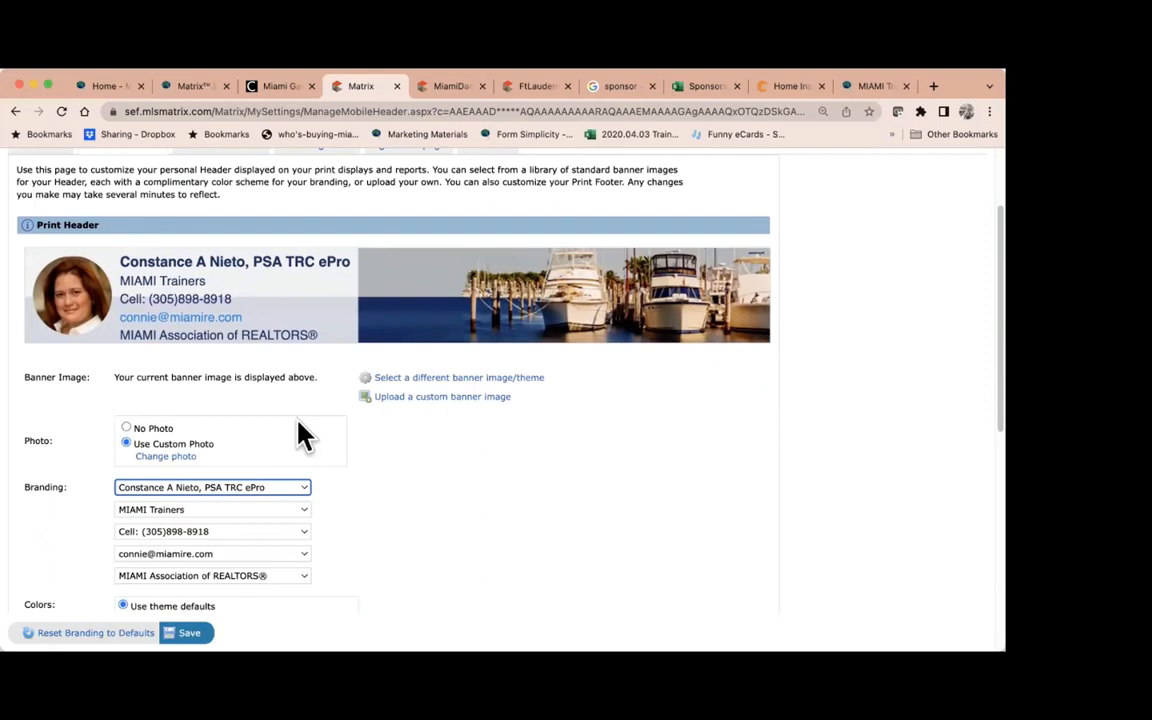
click(296, 487)
click(272, 489)
click(288, 576)
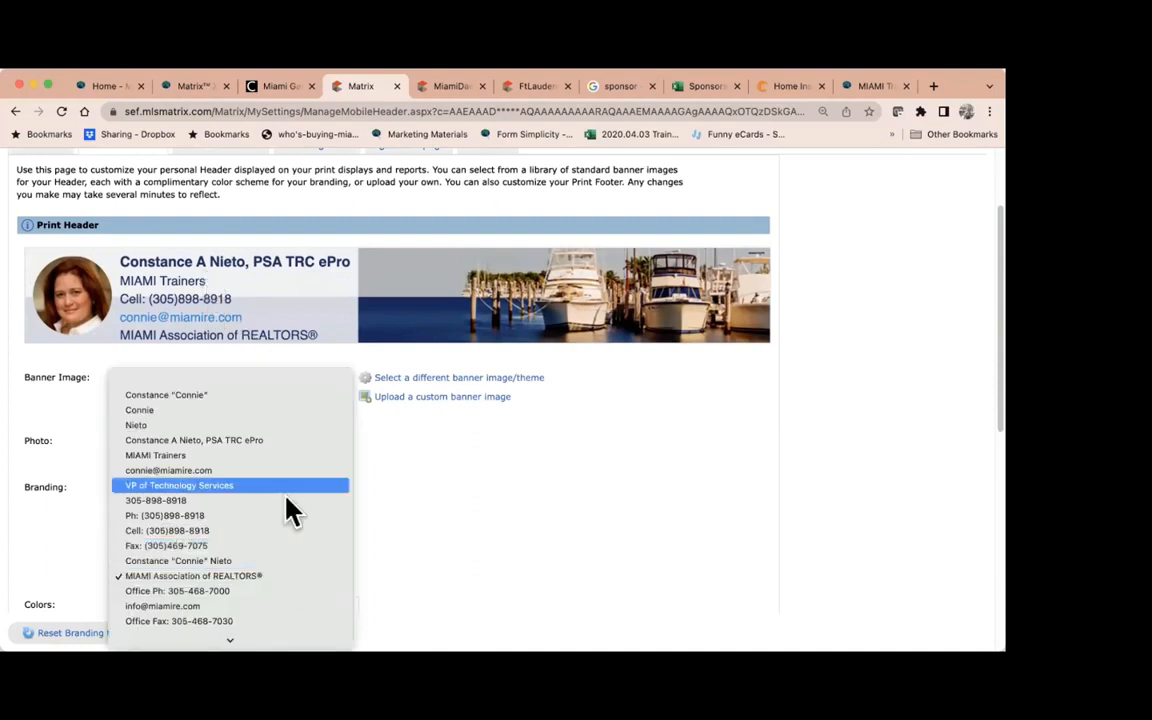
click(265, 577)
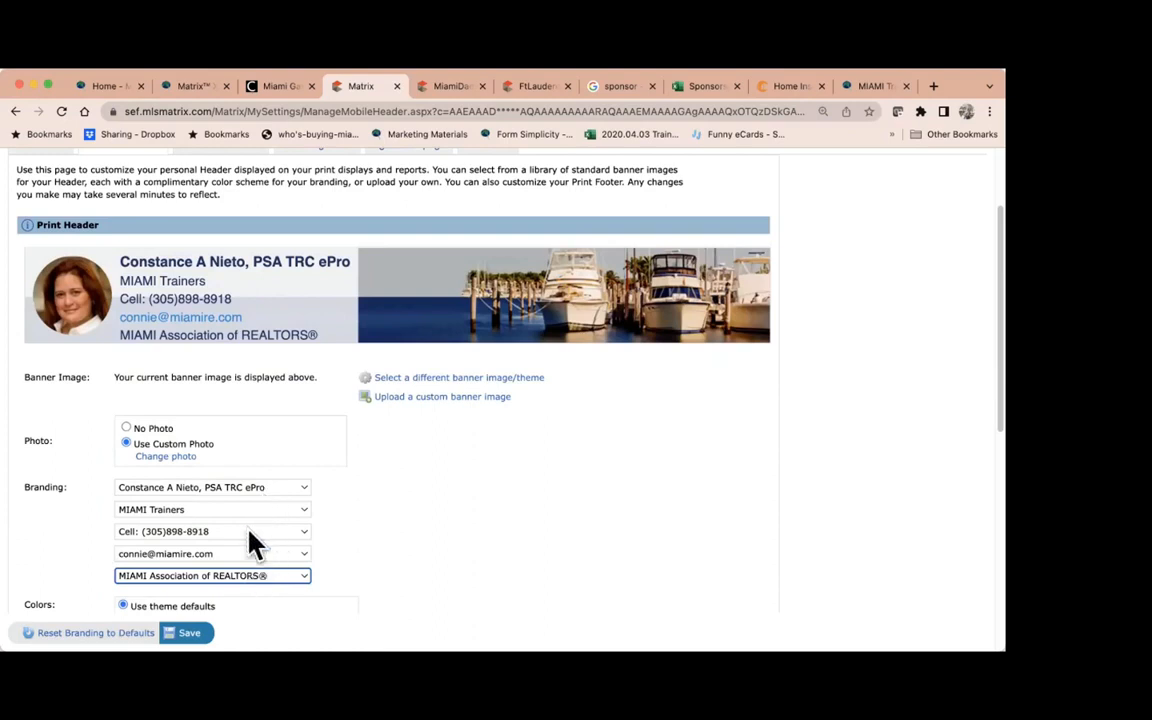
click(275, 510)
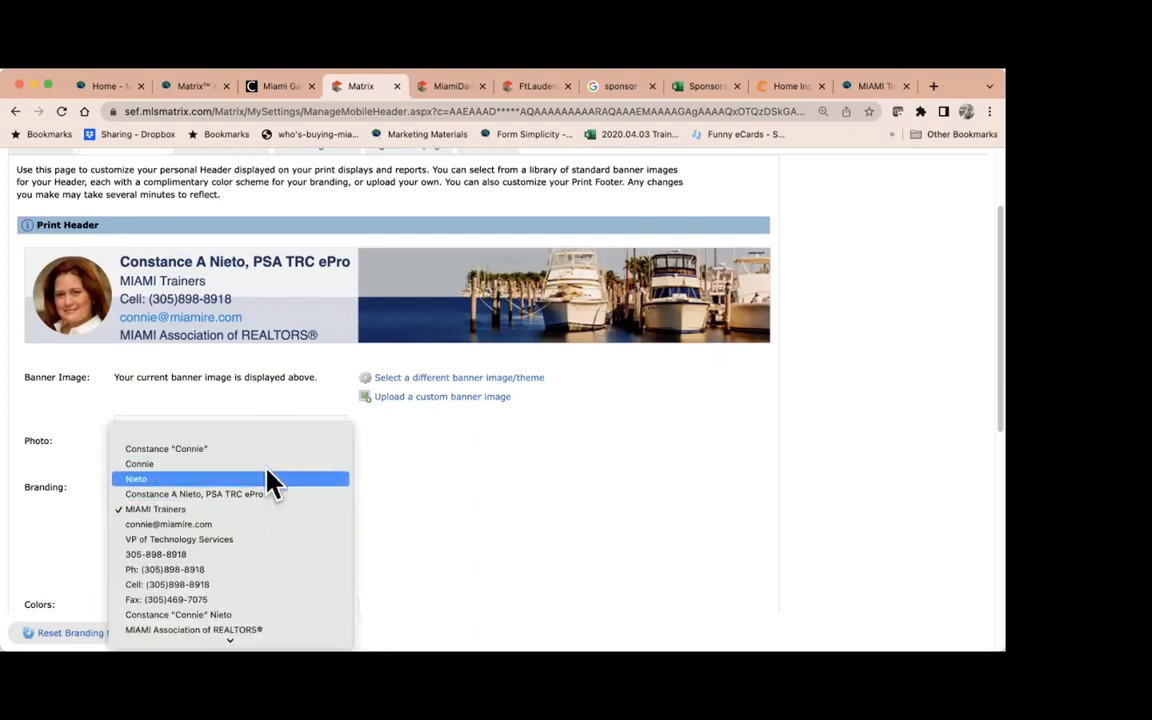
click(268, 511)
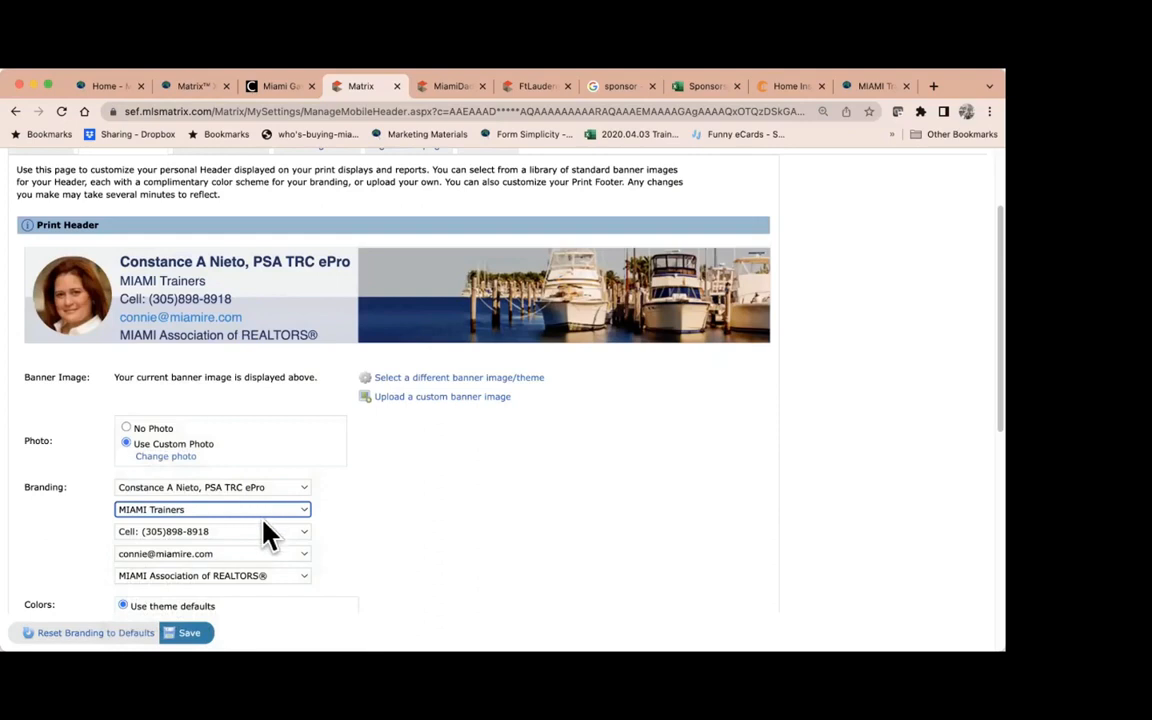
click(268, 533)
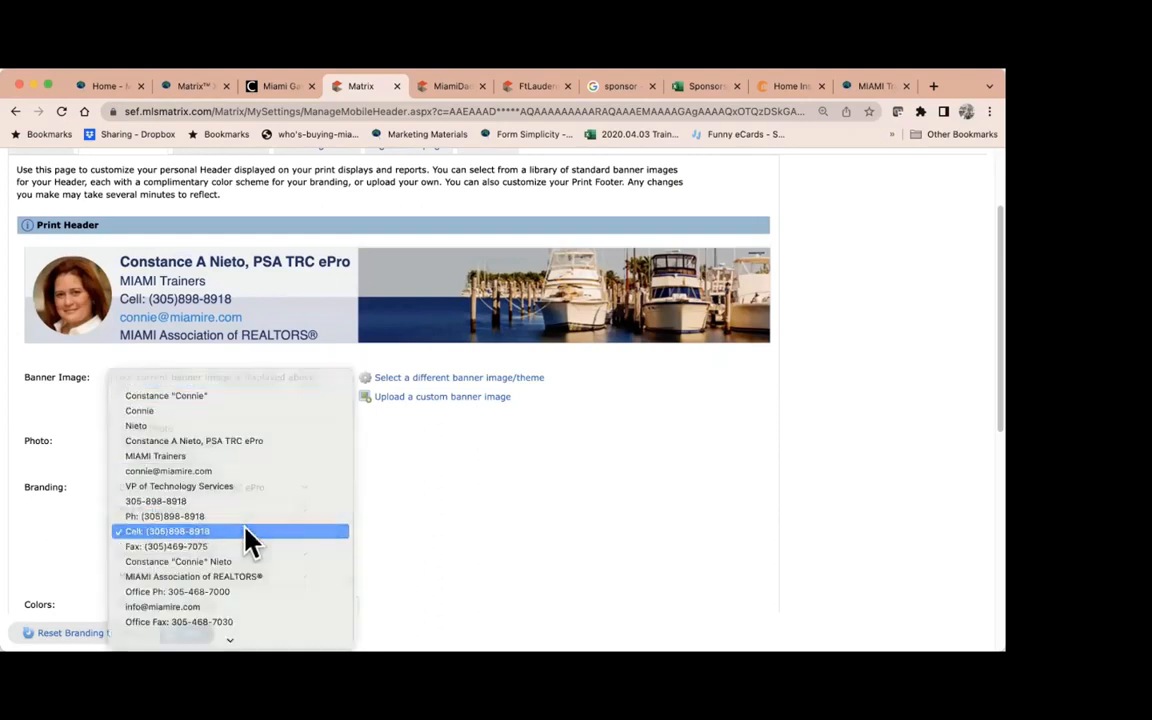
click(247, 531)
click(260, 554)
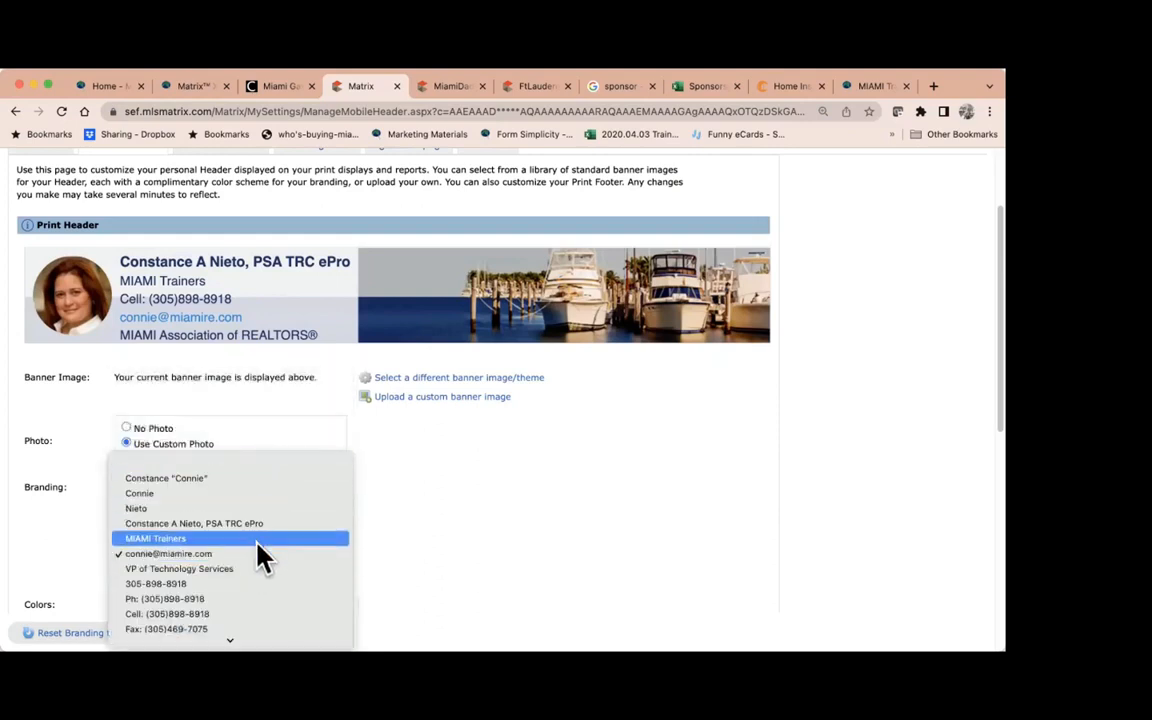
click(265, 553)
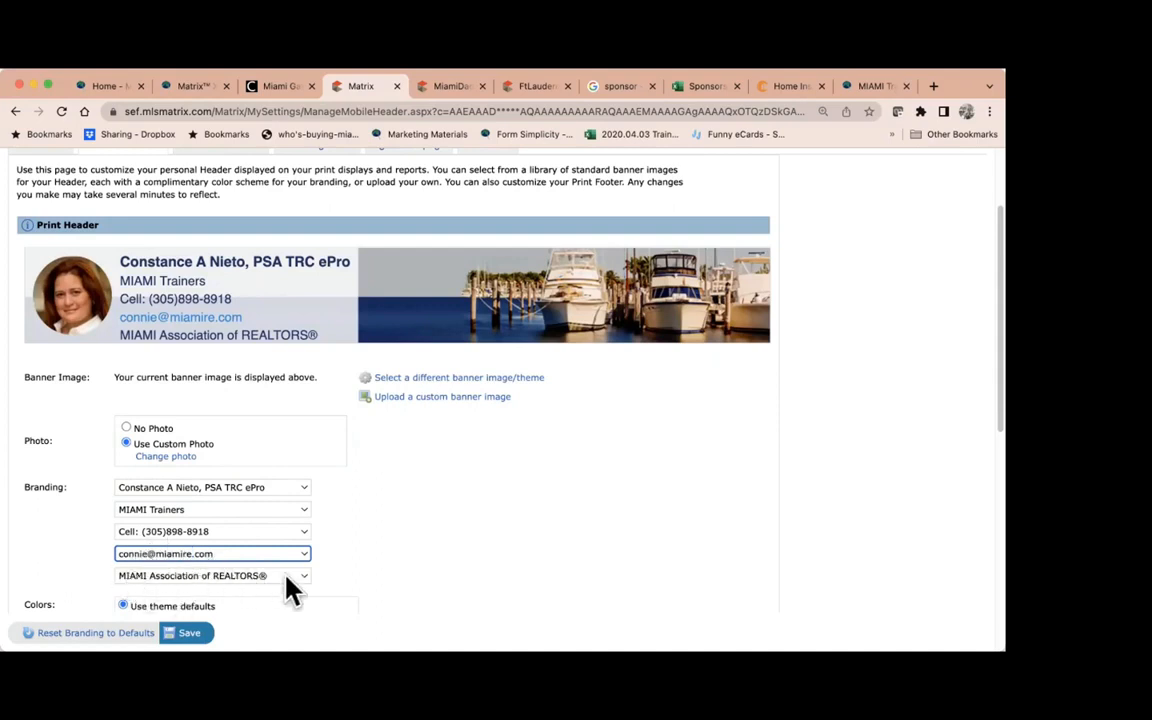
click(305, 487)
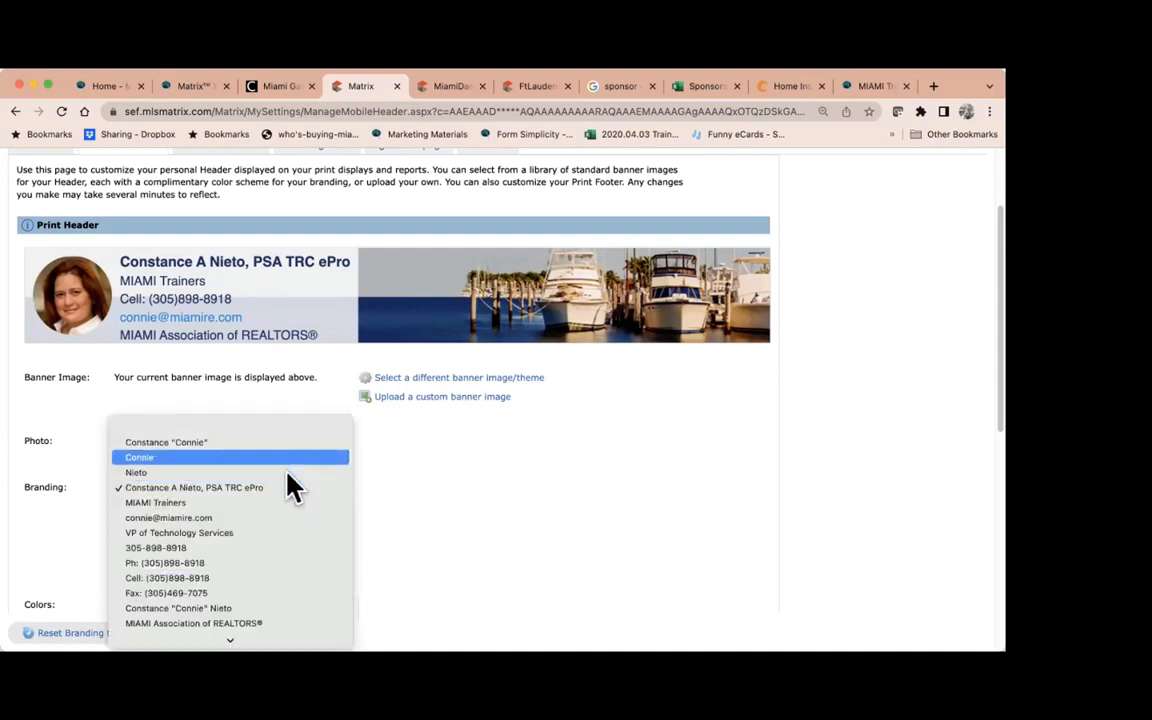
click(288, 488)
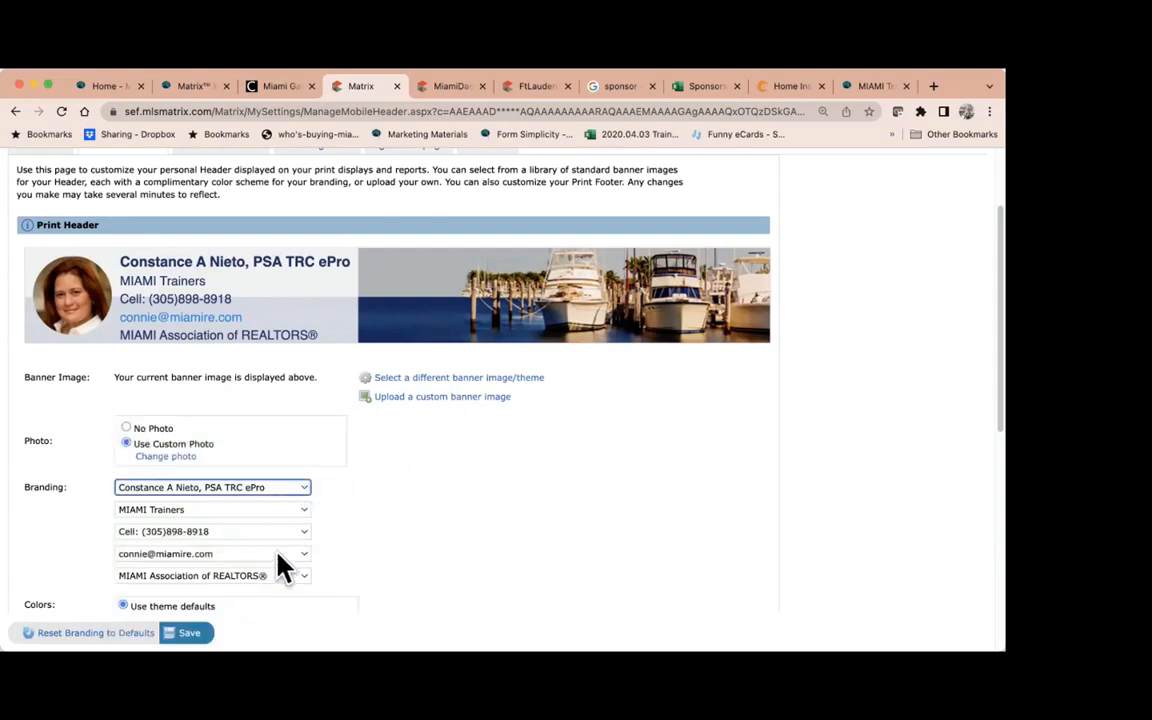
scroll(373, 566, down, 3)
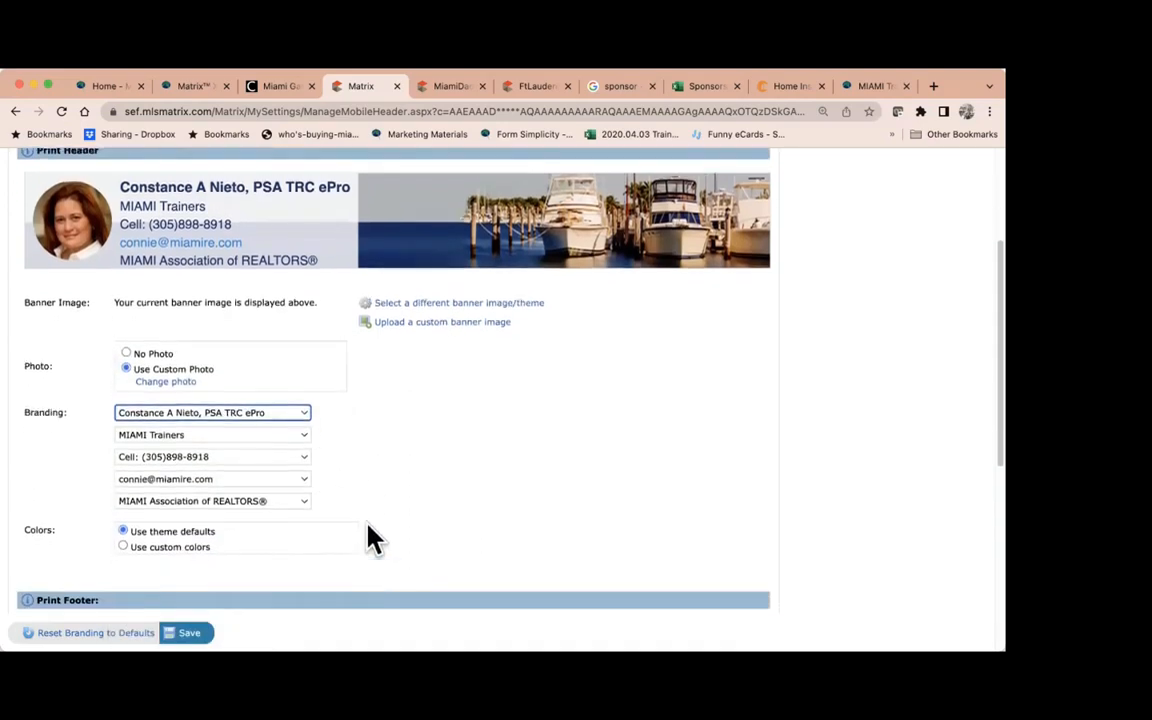
click(300, 412)
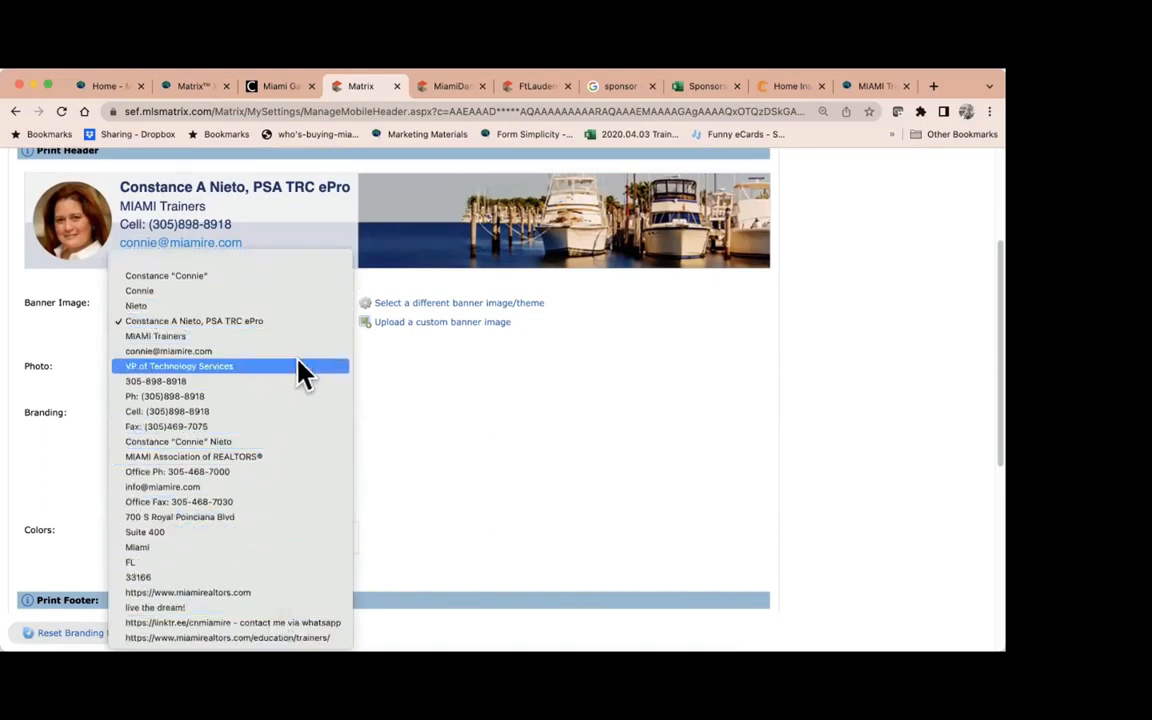
click(450, 455)
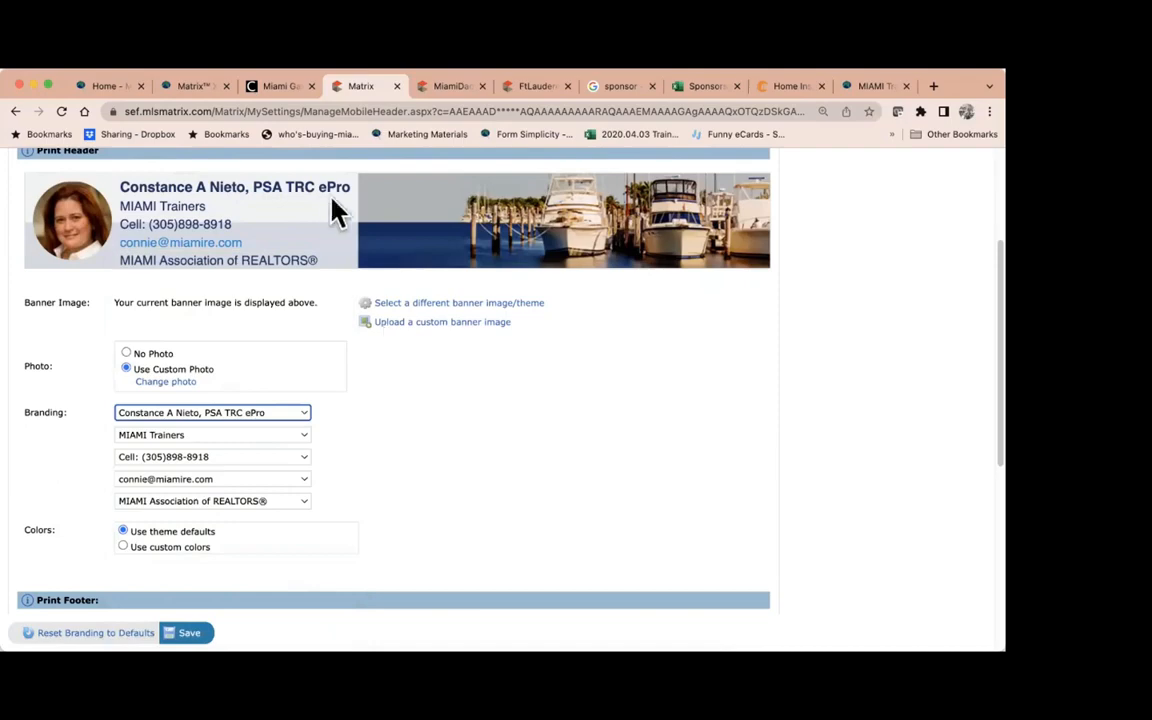
Step: Look over the MIAMI REALTORS home page, then switch to the Miami Gateway Clareity dashboard
click(110, 86)
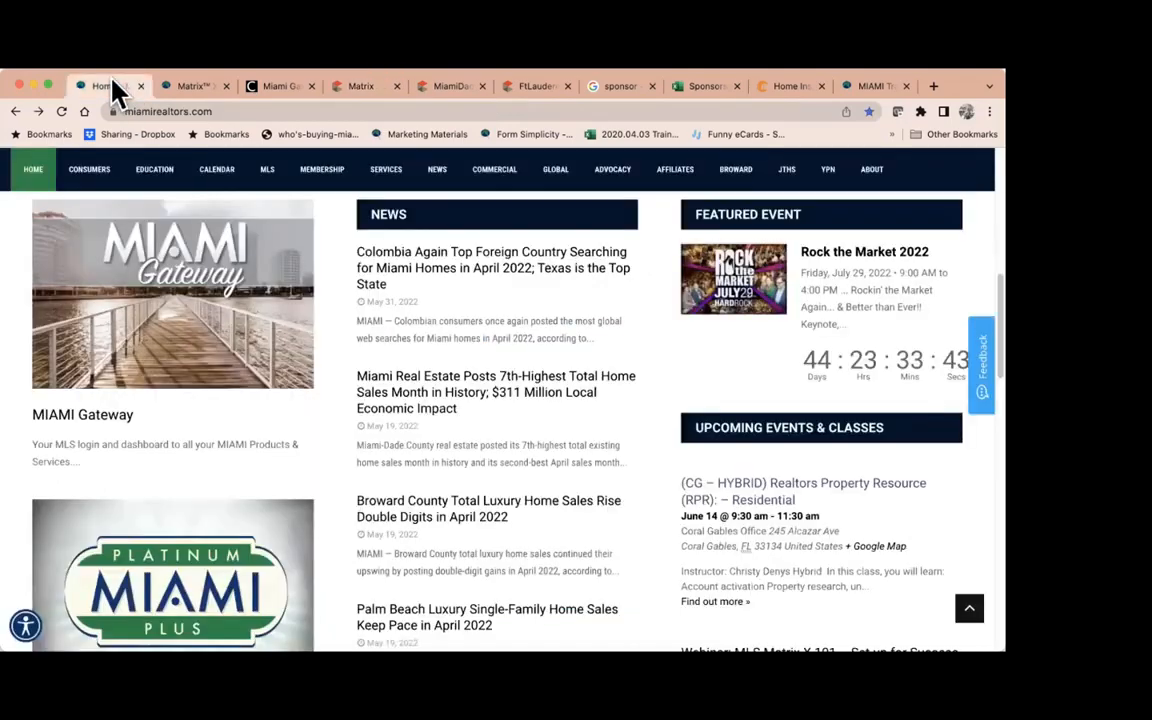
scroll(116, 366, up, 10)
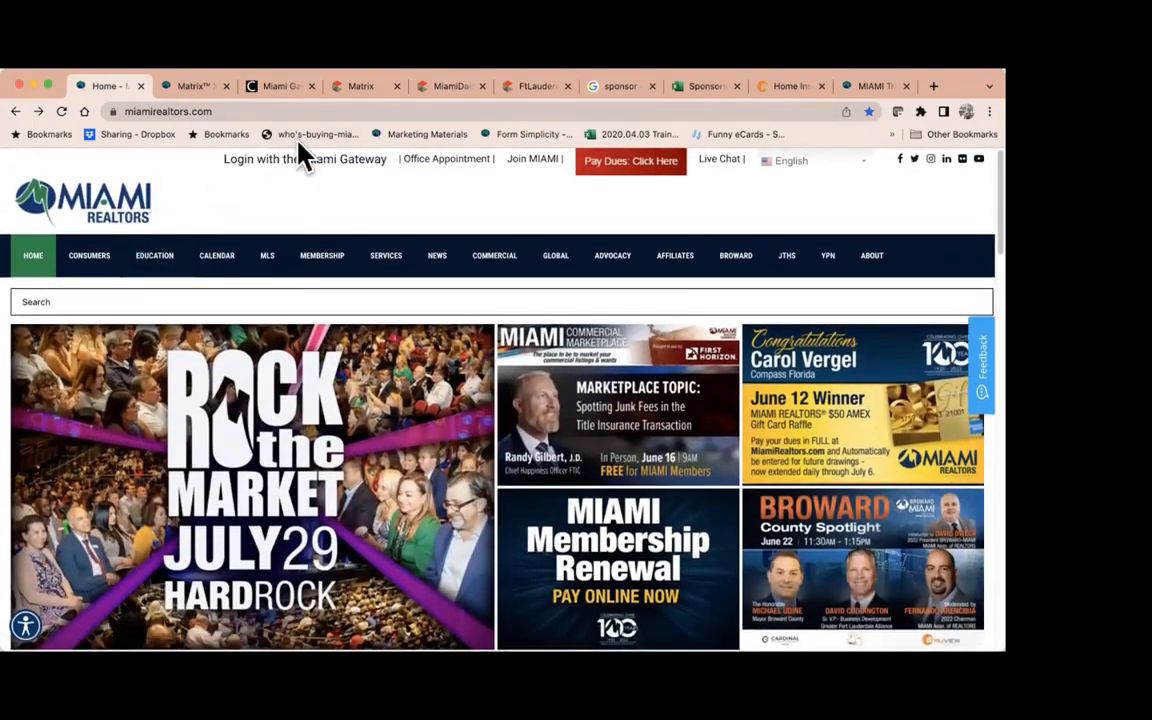
scroll(205, 432, down, 5)
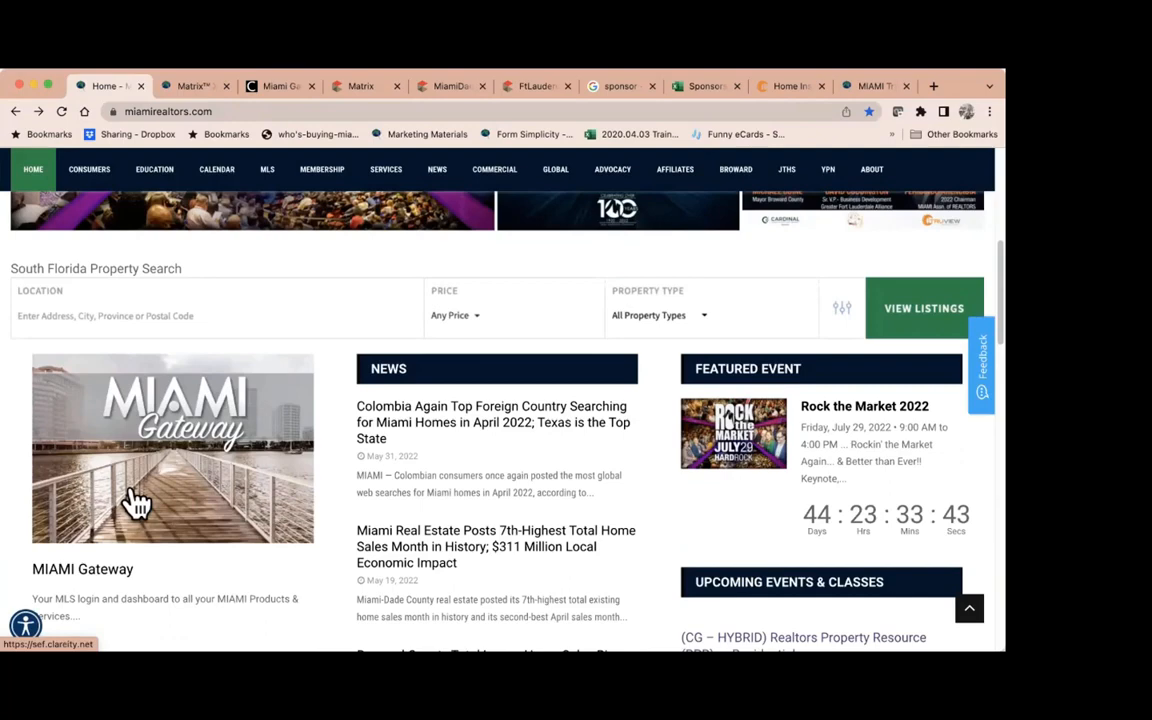
click(280, 86)
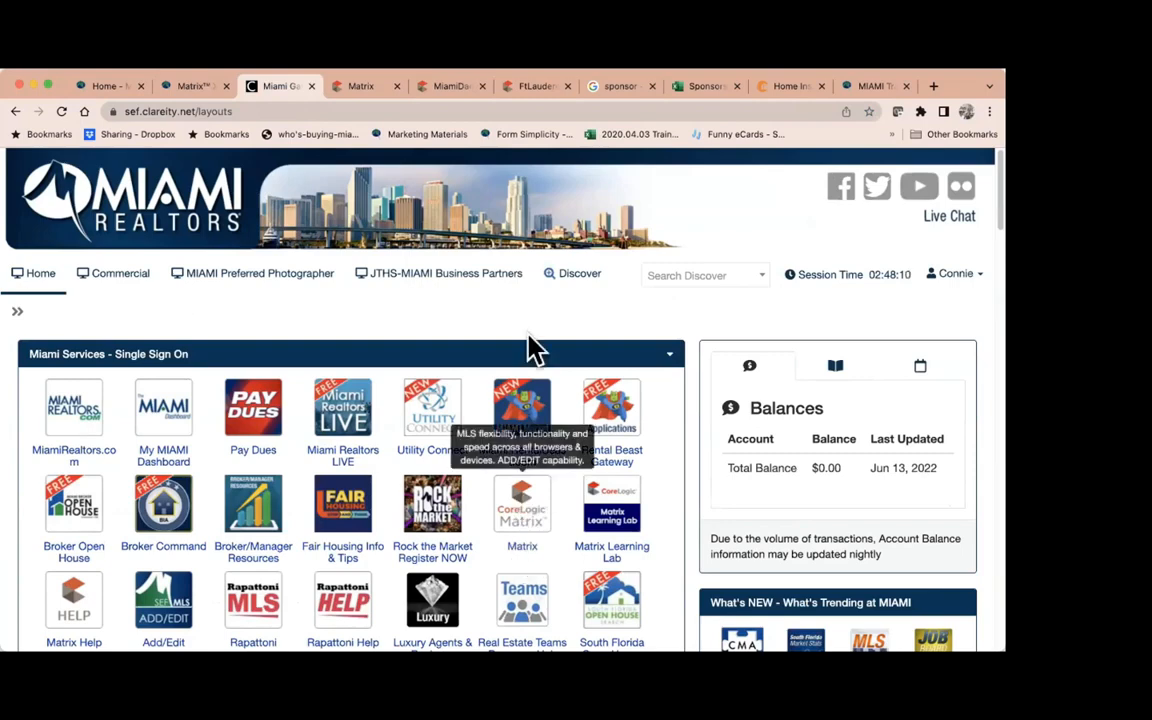
Step: Return to Matrix, open the Hello account menu, and review the Header & Footer page
click(365, 88)
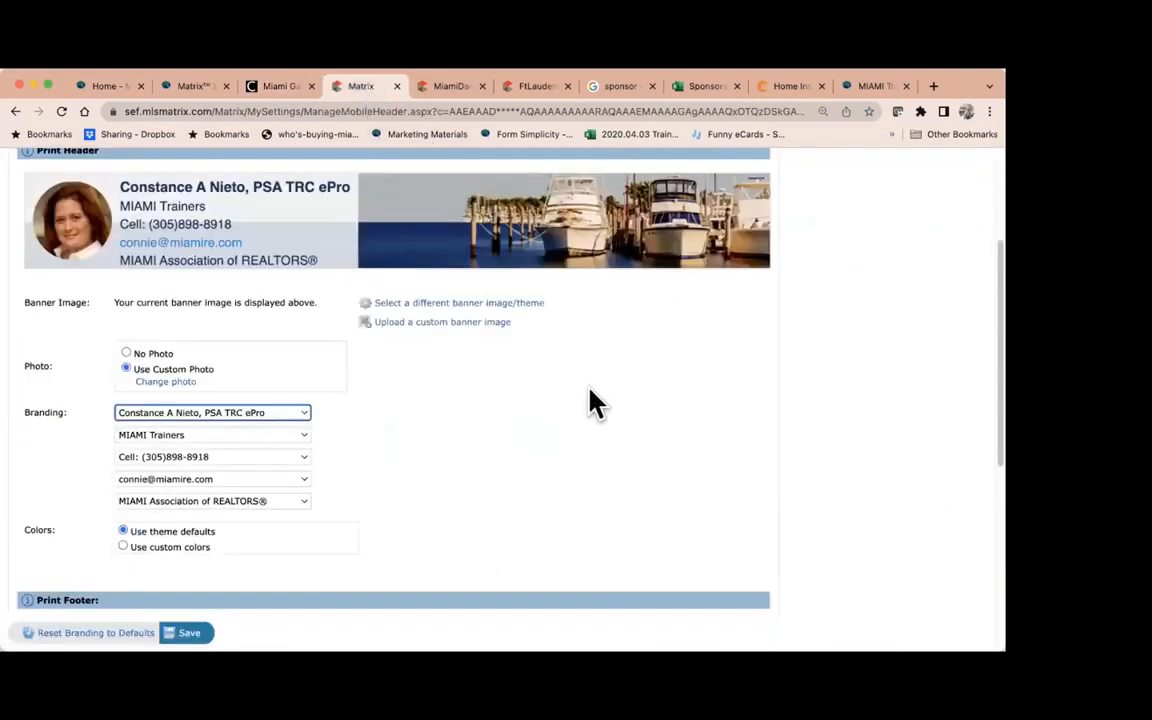
scroll(600, 405, up, 4)
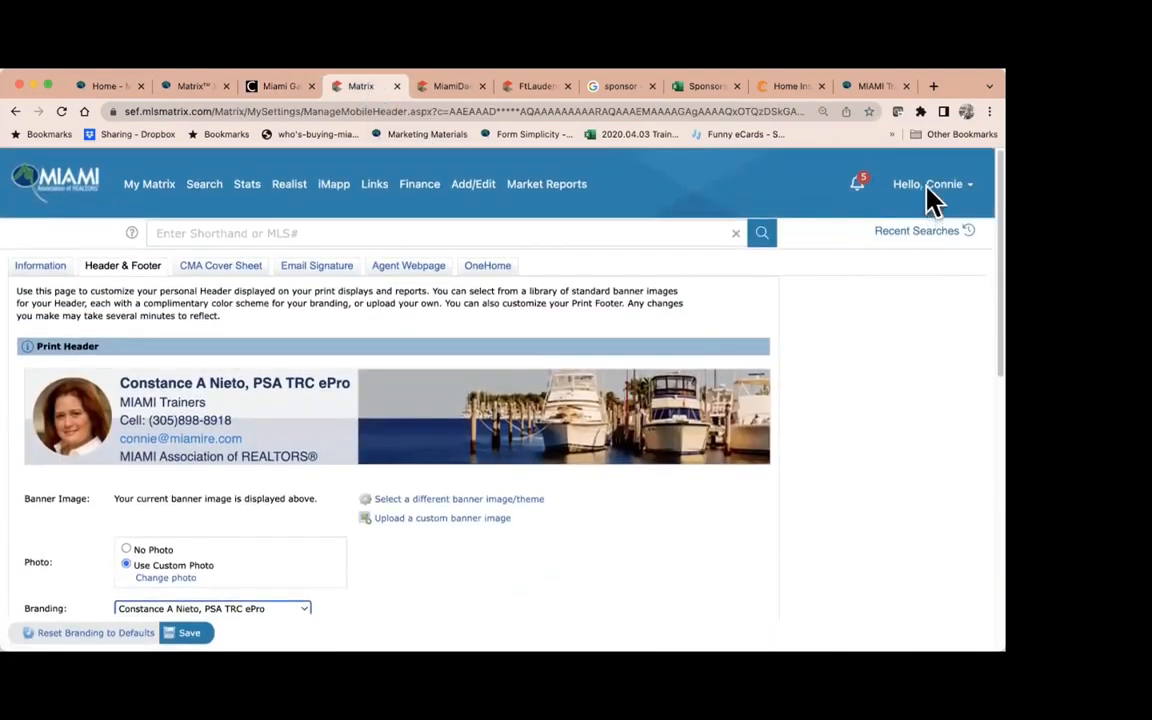
click(930, 186)
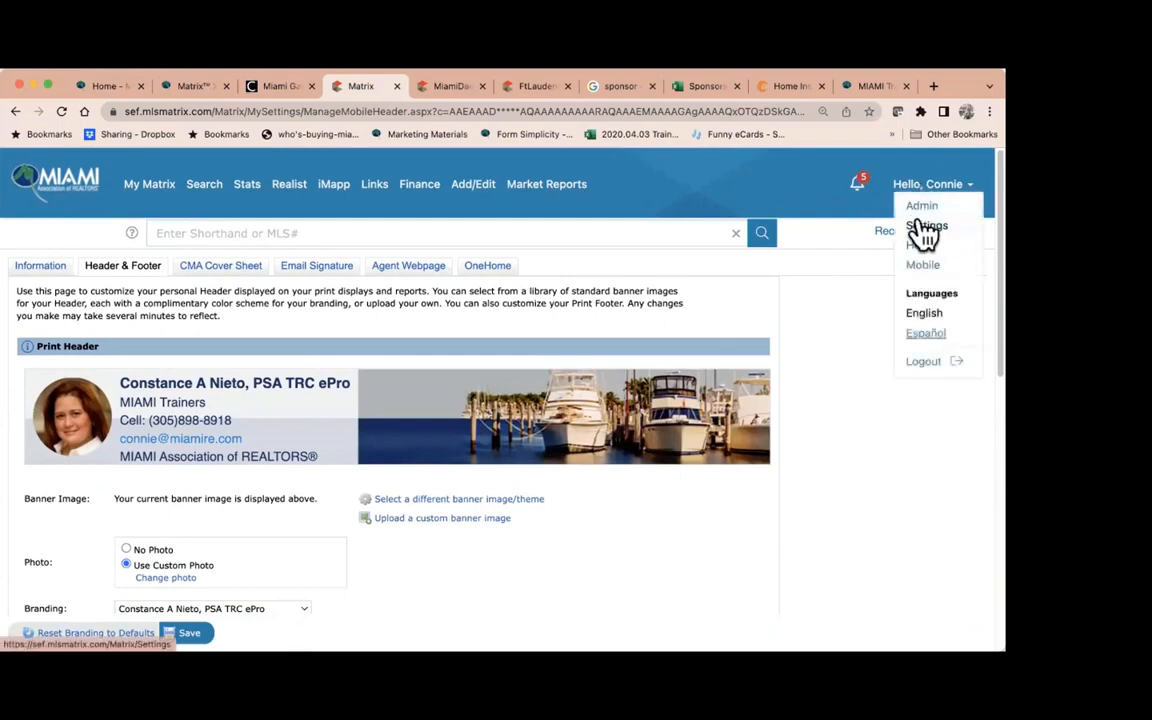
scroll(480, 582, down, 5)
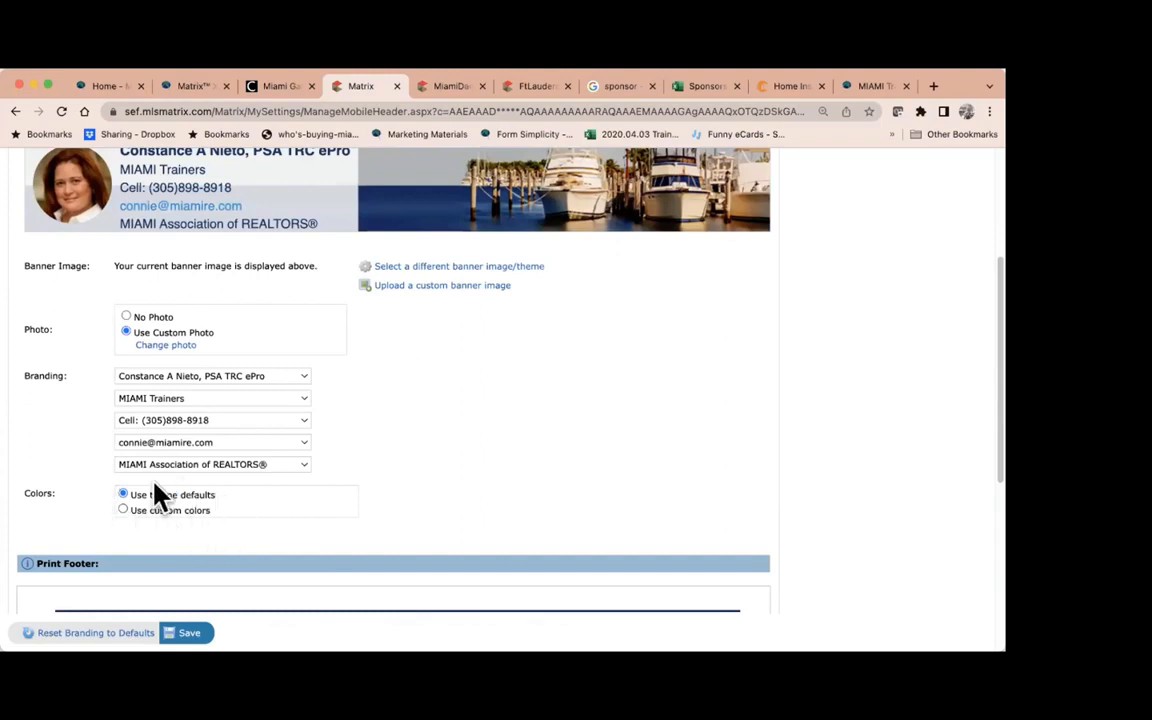
scroll(325, 455, up, 2)
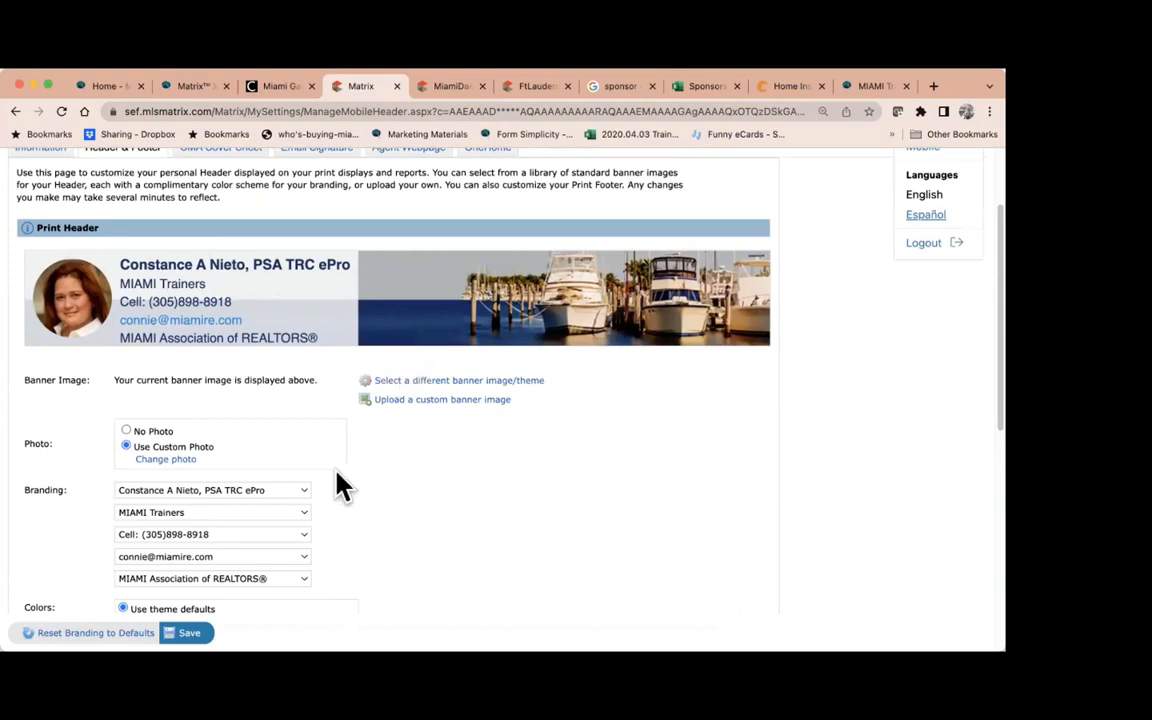
scroll(336, 470, down, 4)
Step: Switch the print footer to 'Yes, I want a Print Footer'
scroll(336, 470, down, 2)
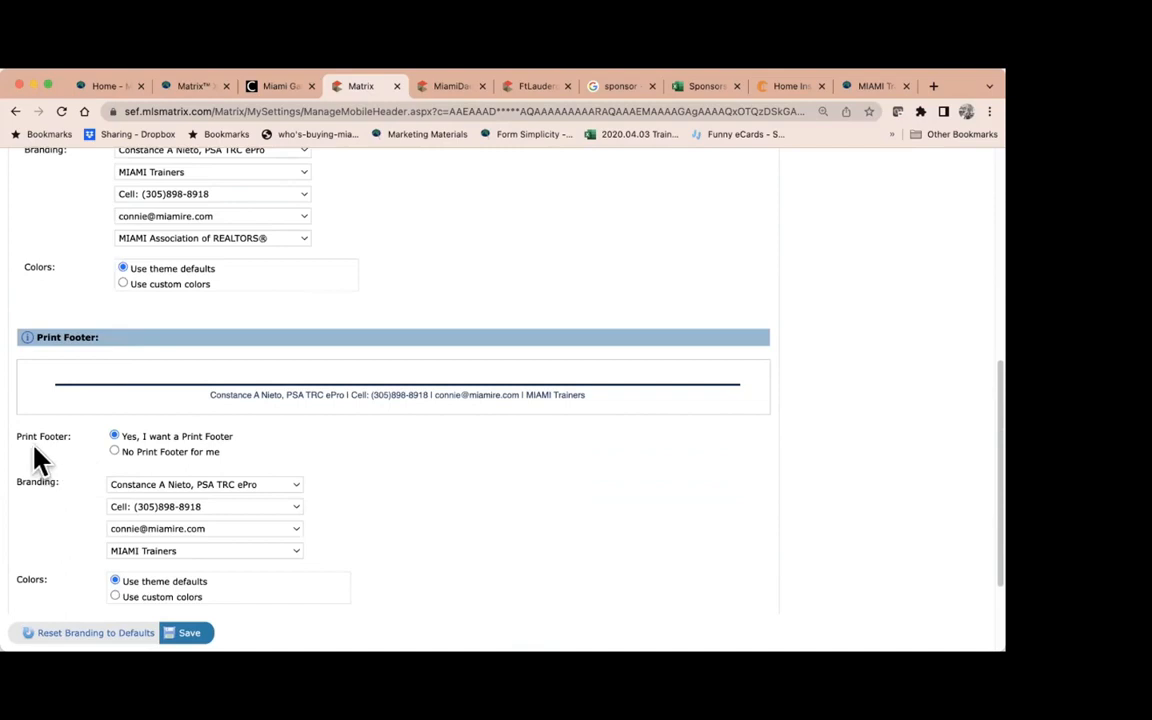
click(114, 452)
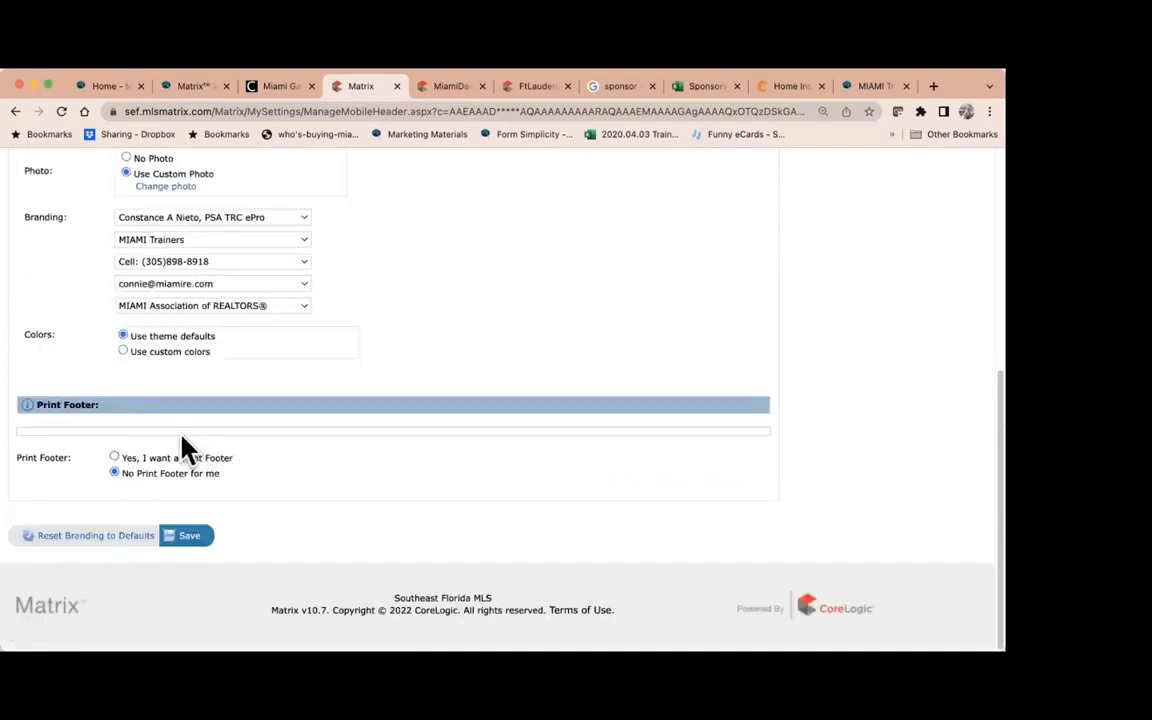
click(114, 457)
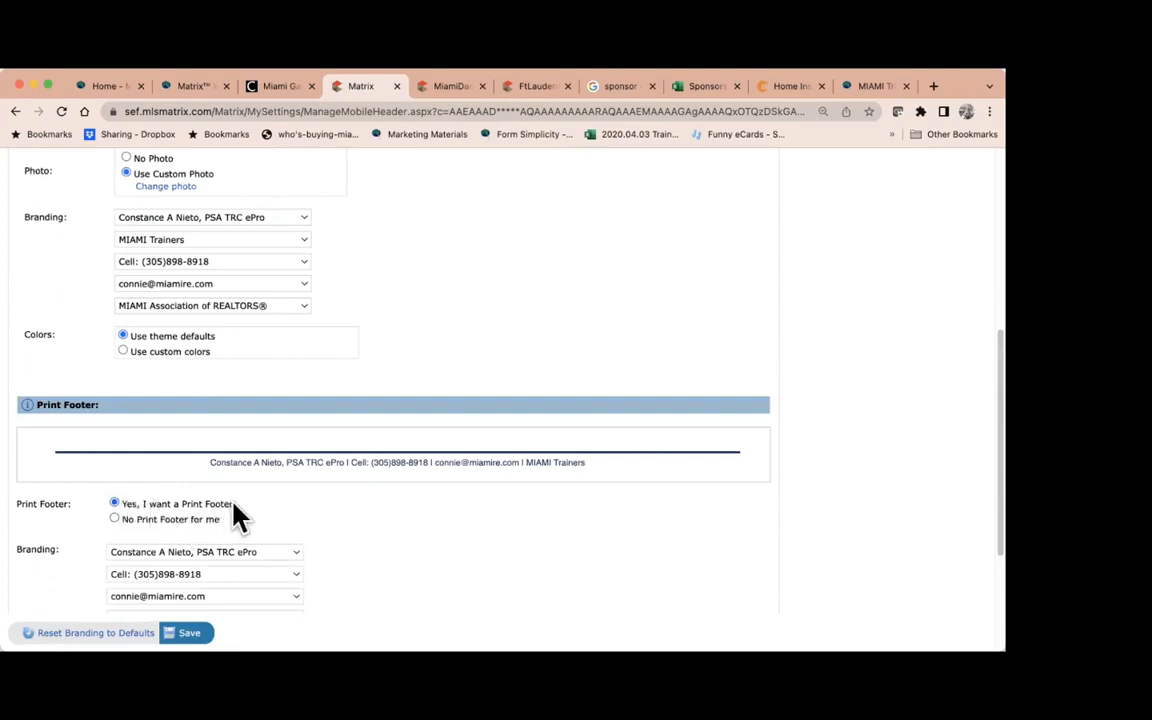
scroll(235, 515, down, 2)
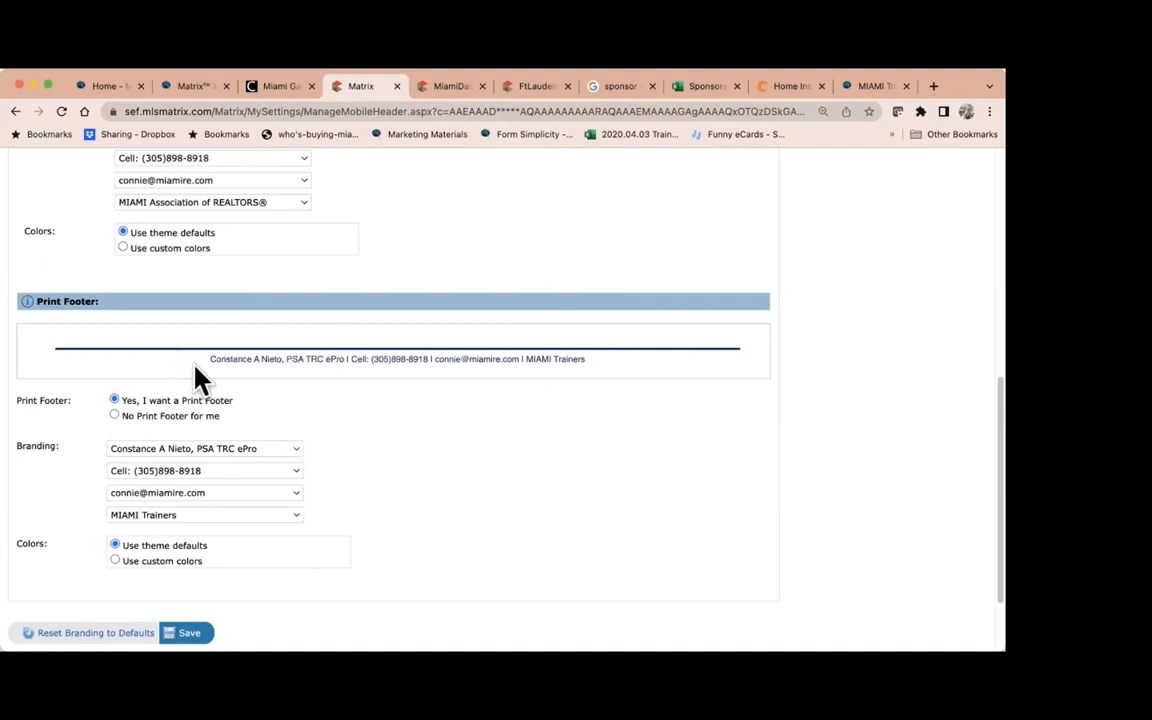
Step: Keep the footer branding lines as name, cell, e-mail and MIAMI Trainers
click(300, 452)
click(298, 446)
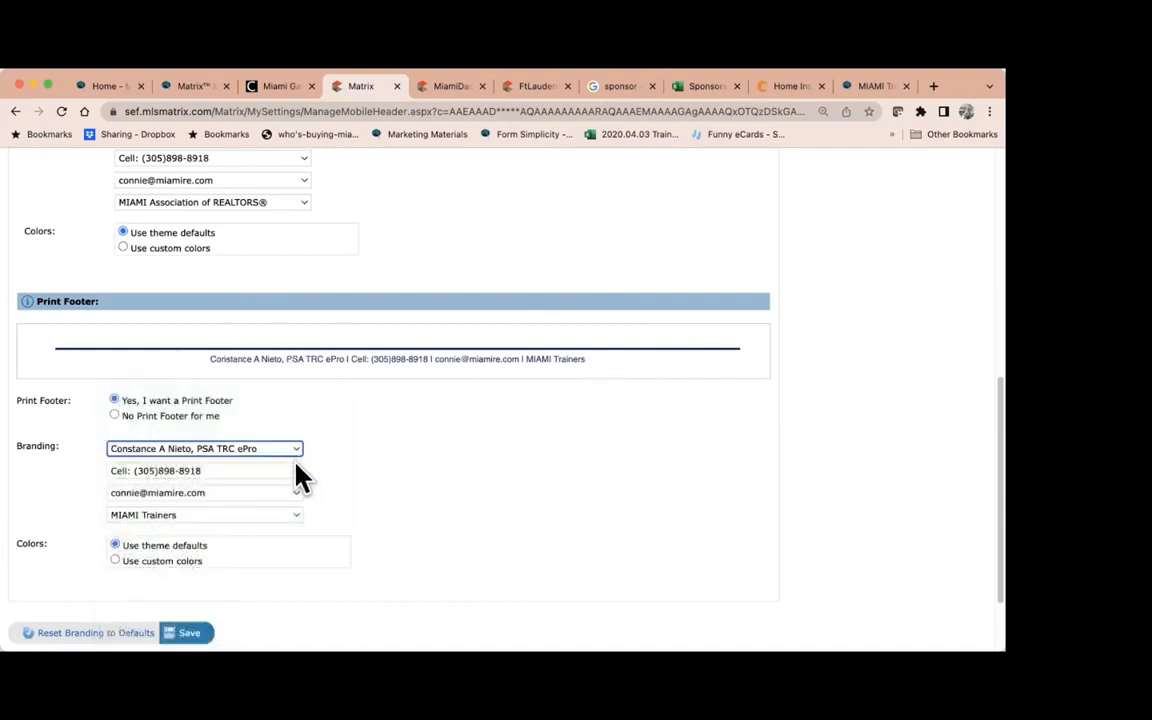
click(292, 466)
click(295, 472)
click(290, 493)
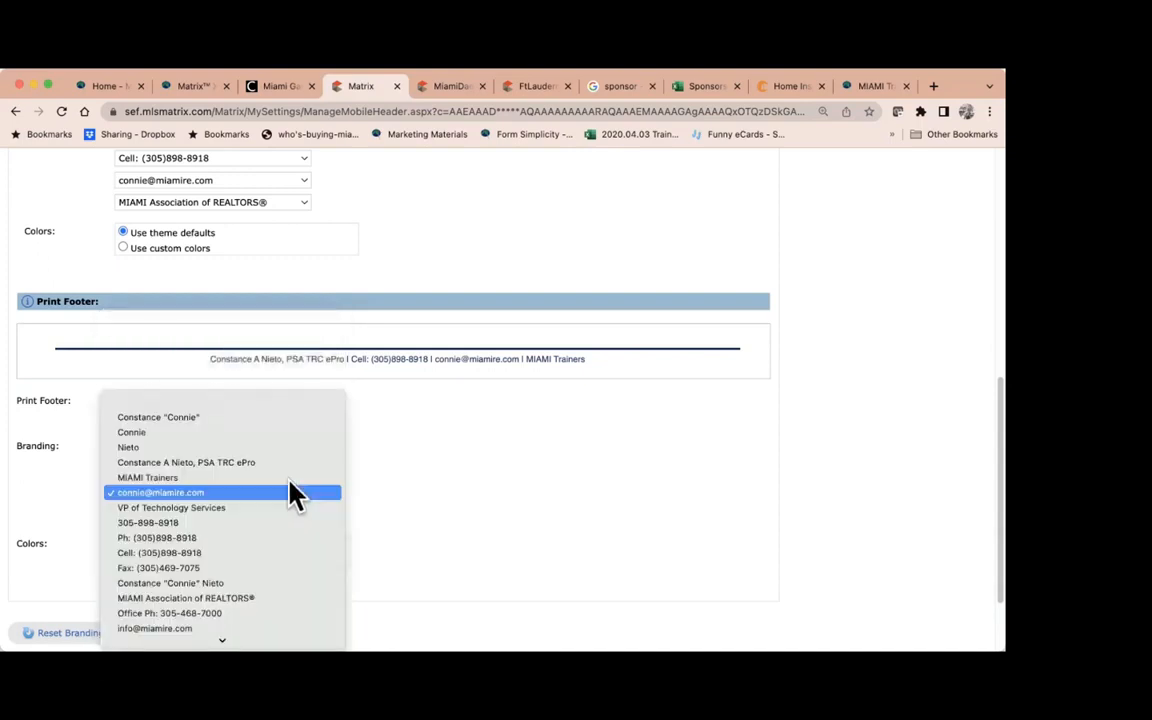
click(287, 505)
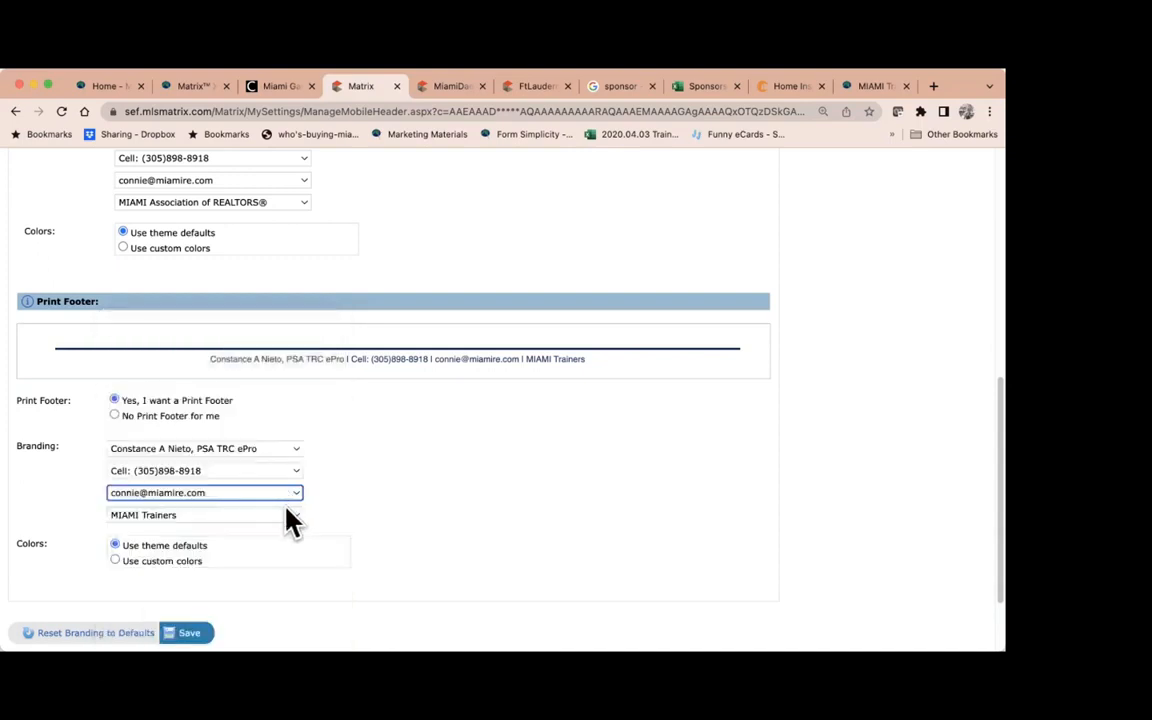
click(283, 517)
click(278, 512)
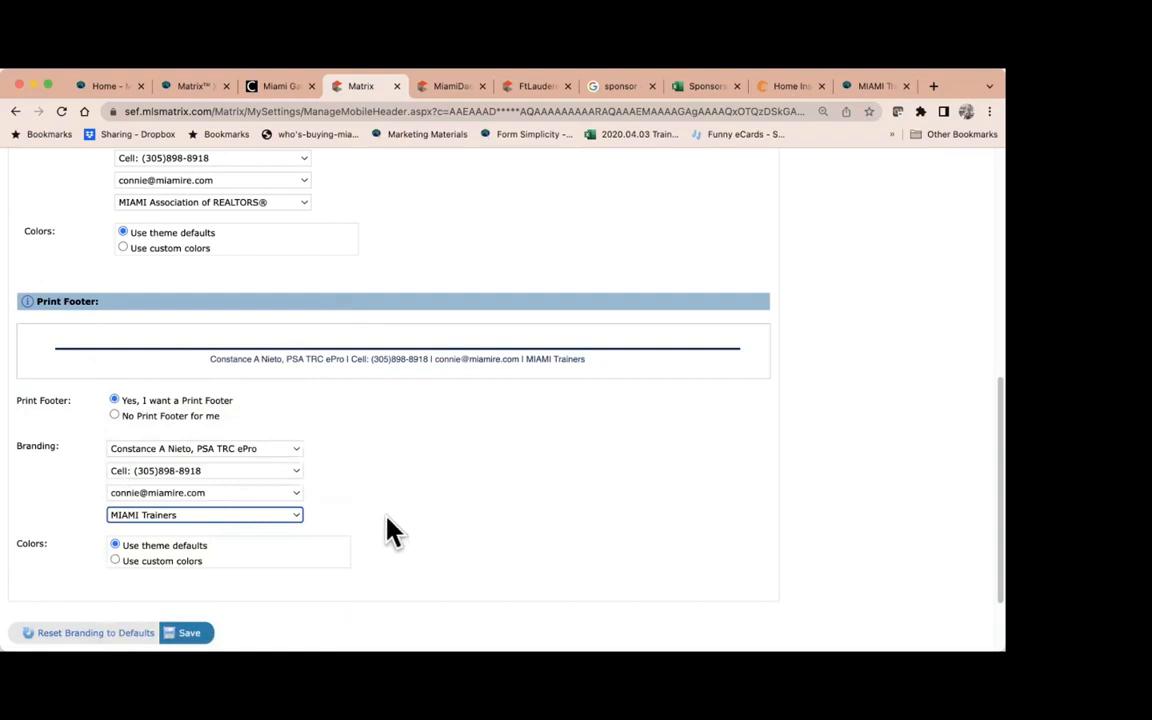
scroll(386, 532, down, 1)
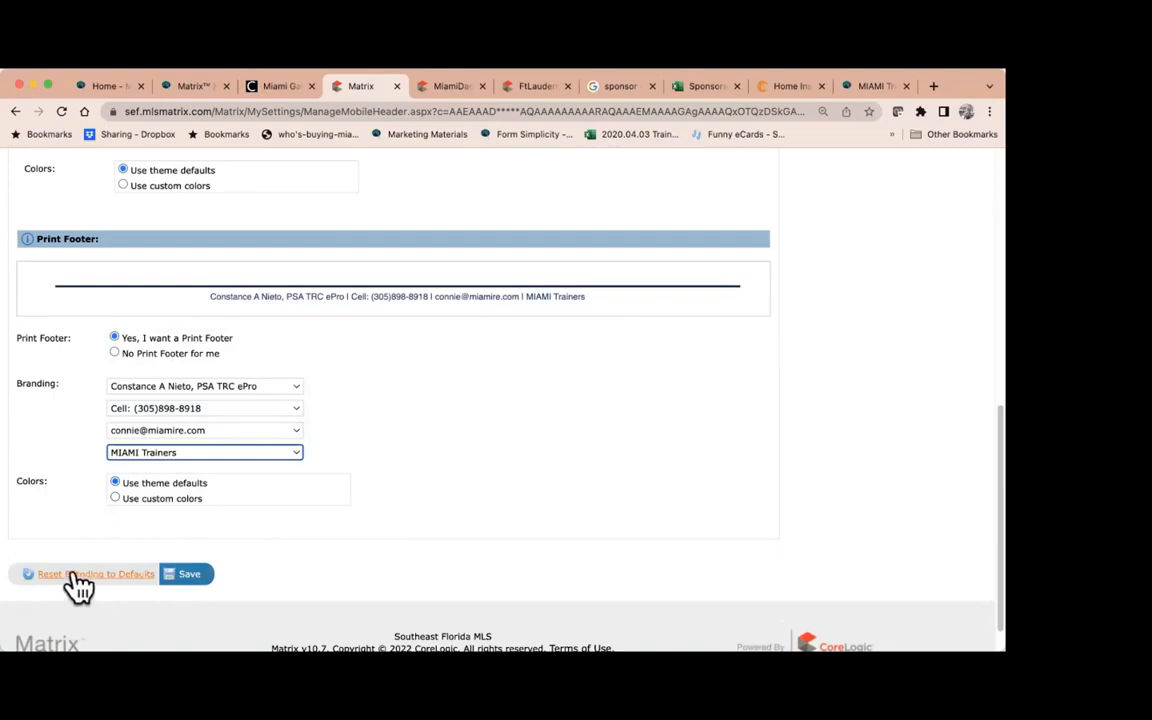
Step: Save the marina header and enabled footer, then switch to CMA Cover Sheet settings
click(190, 576)
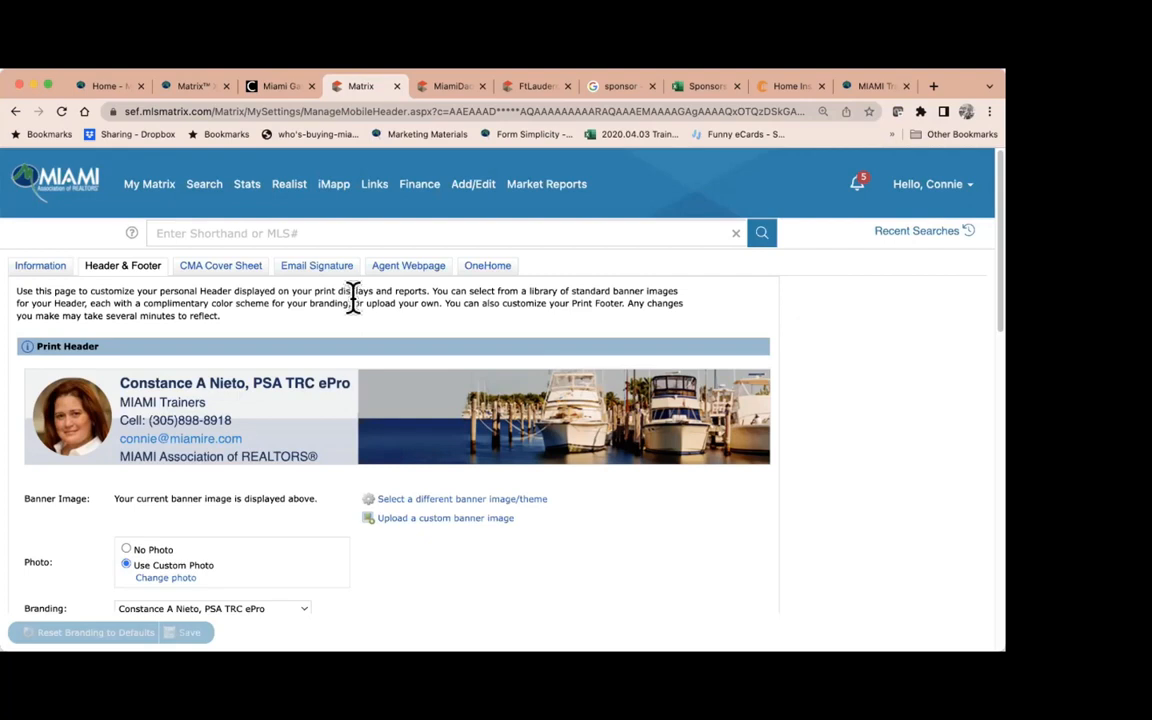
click(218, 268)
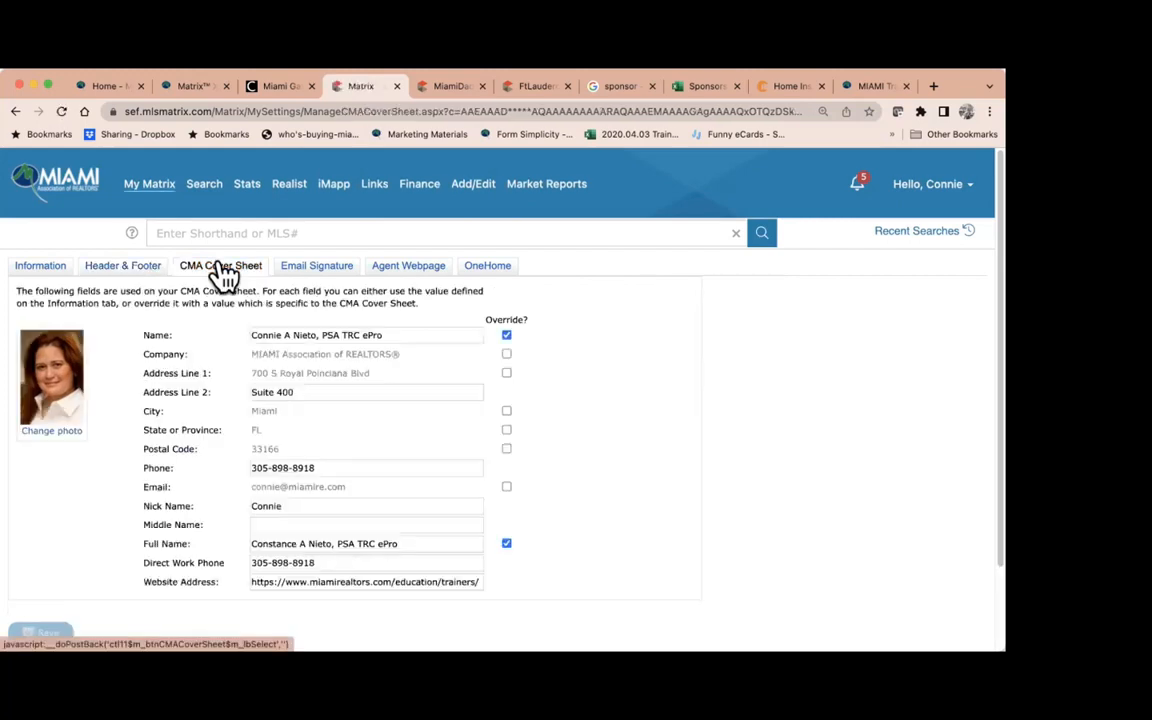
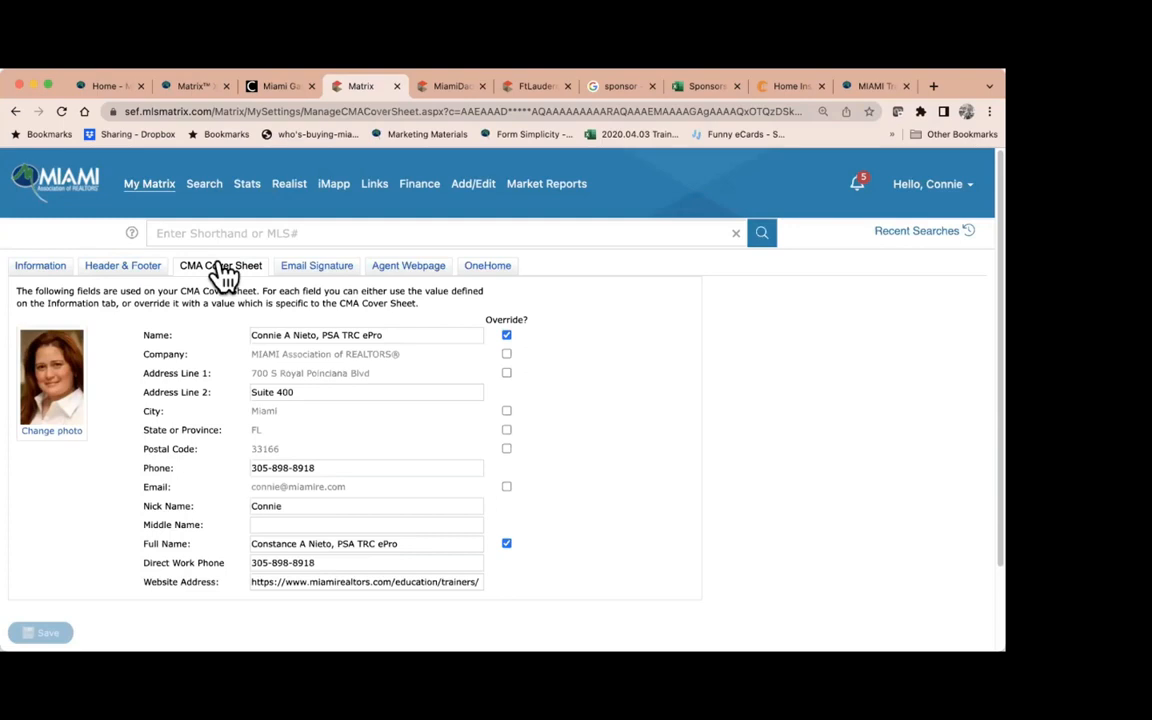
Step: Return to the CMA Cover Sheet tab under Matrix settings' personal information
click(940, 192)
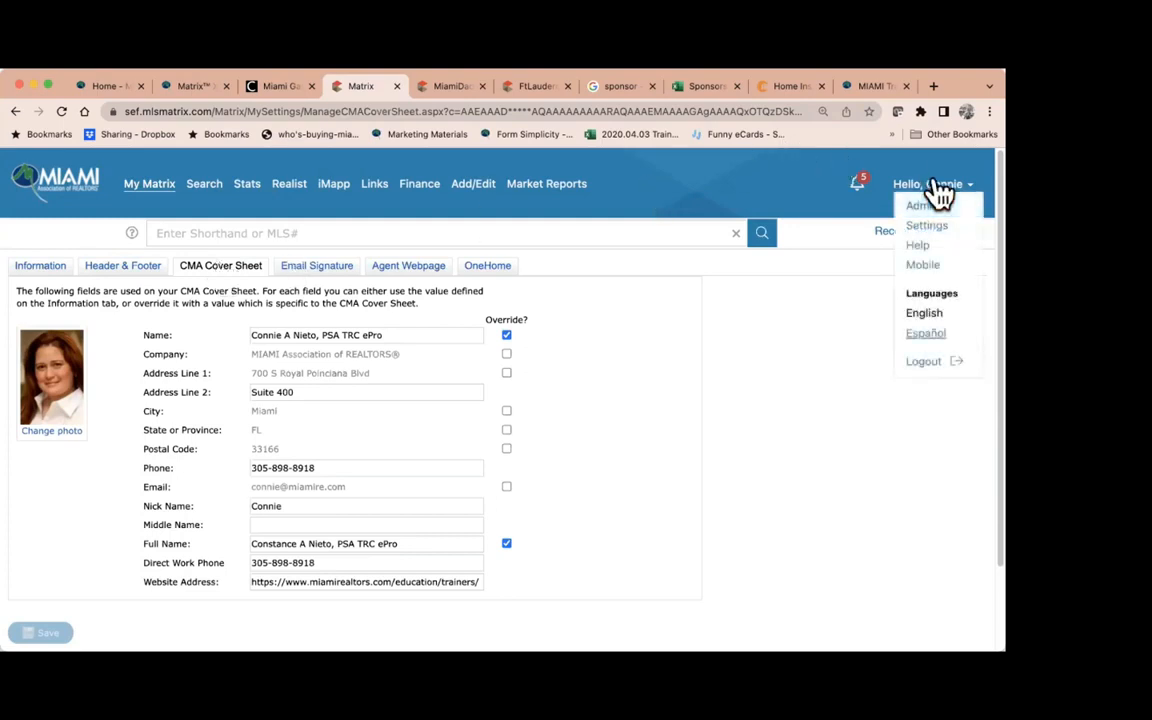
click(928, 227)
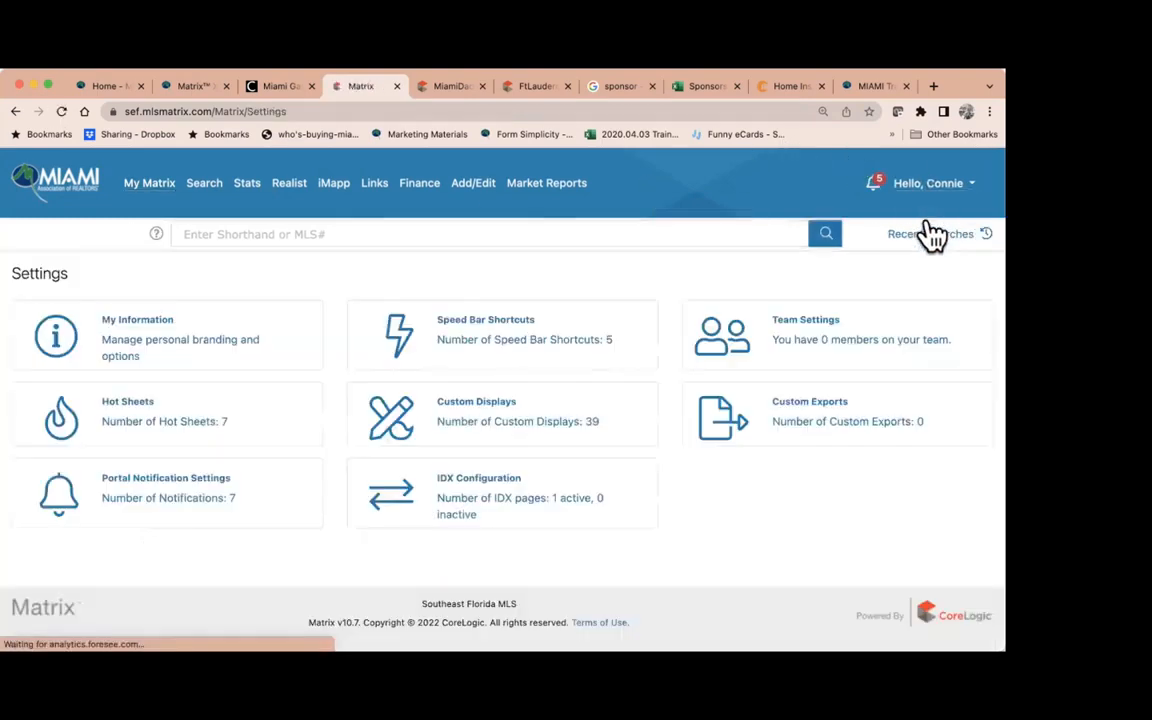
click(163, 338)
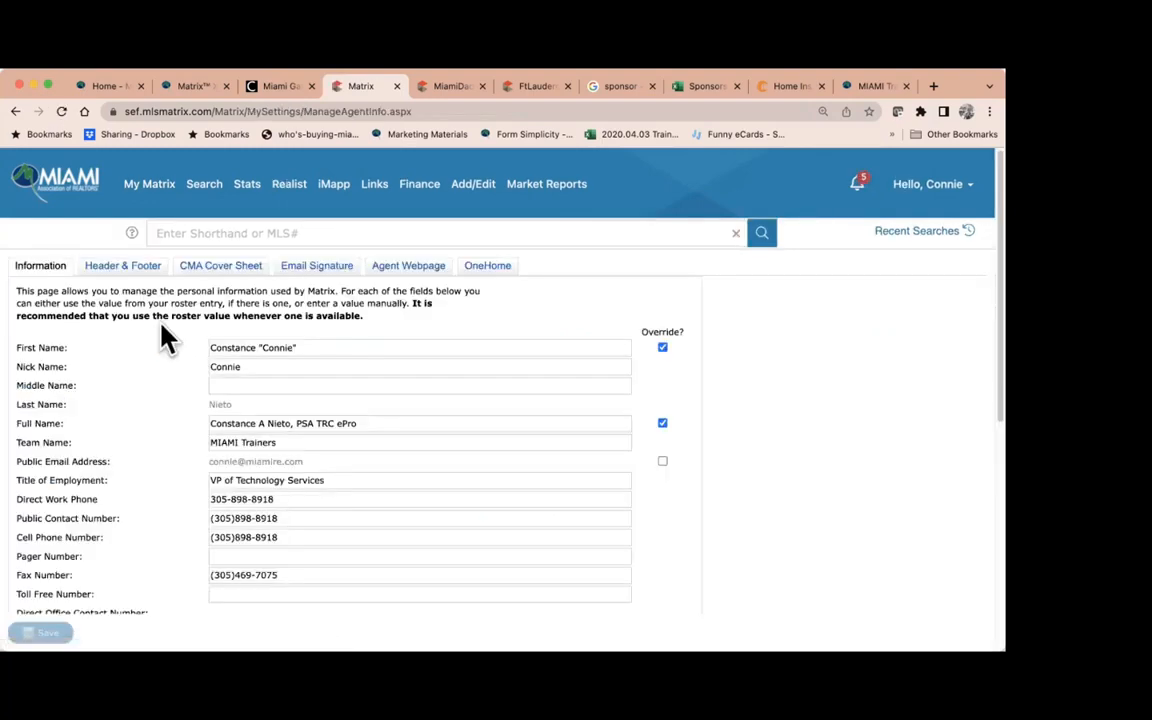
click(231, 270)
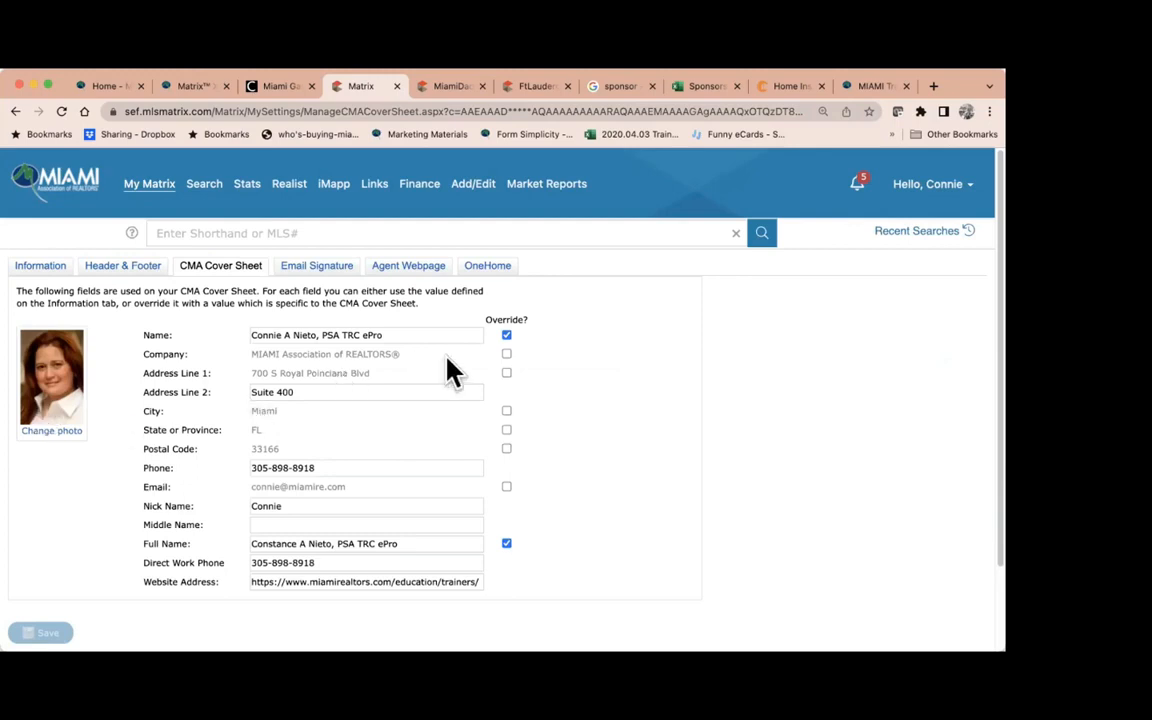
Step: Keep the custom Name override on the cover sheet and save the contact details
click(506, 336)
click(506, 336)
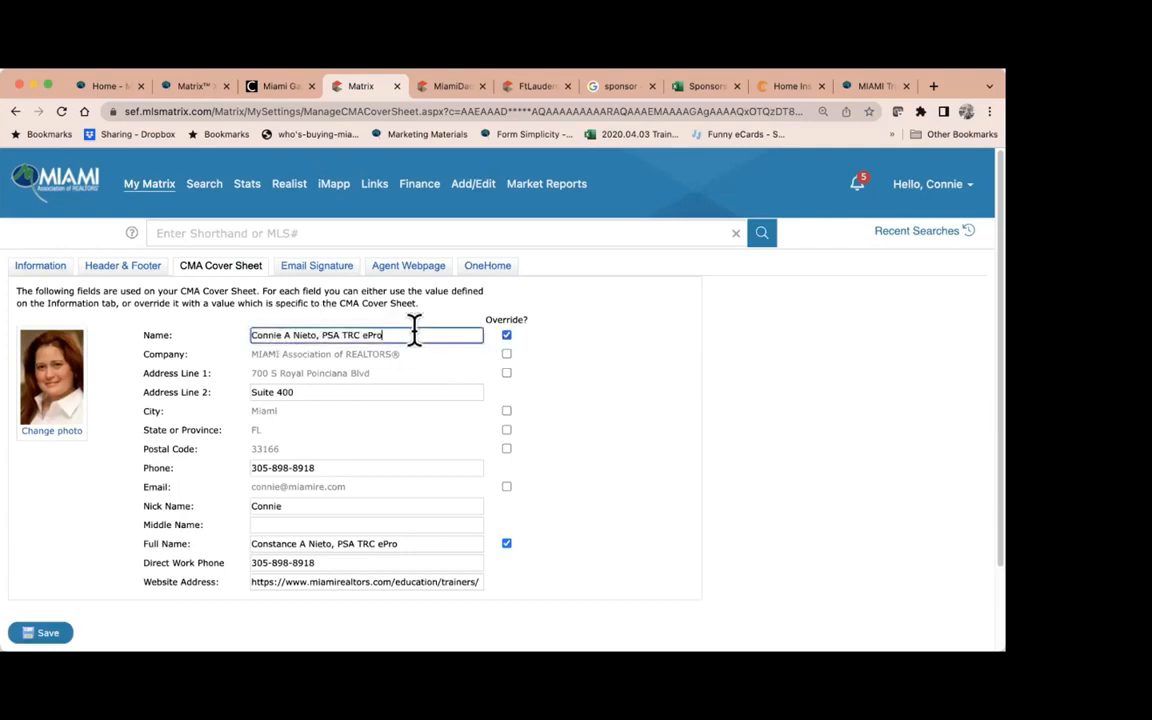
drag(414, 333, 237, 330)
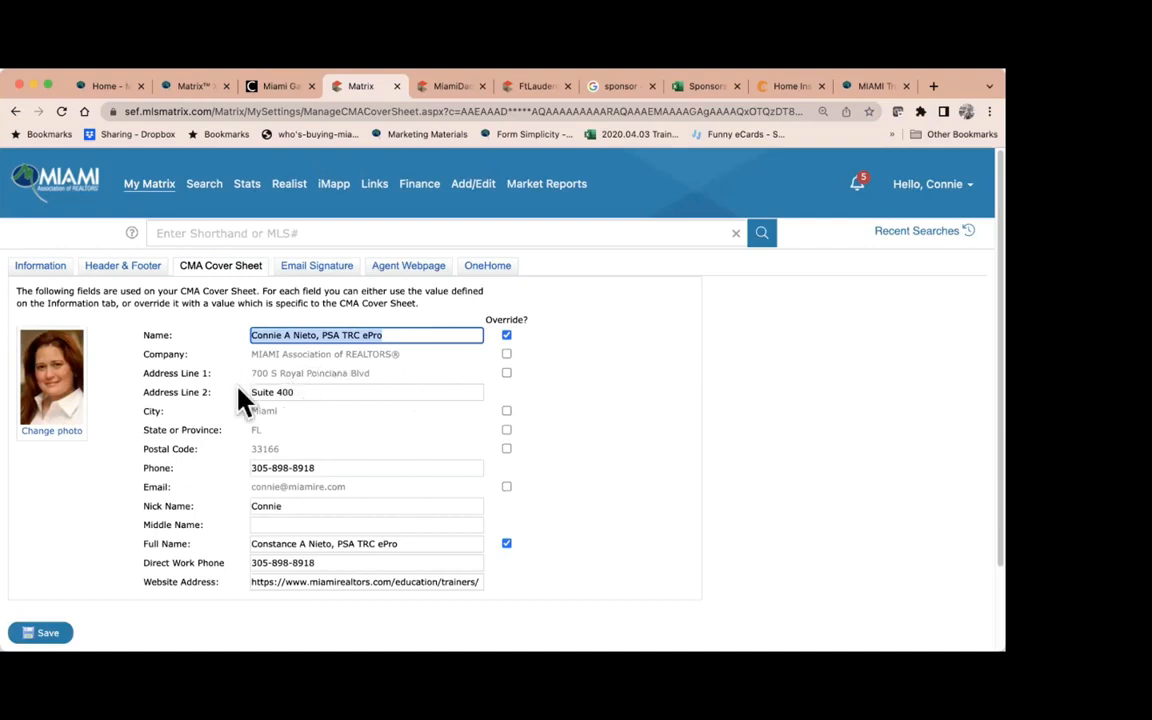
click(385, 391)
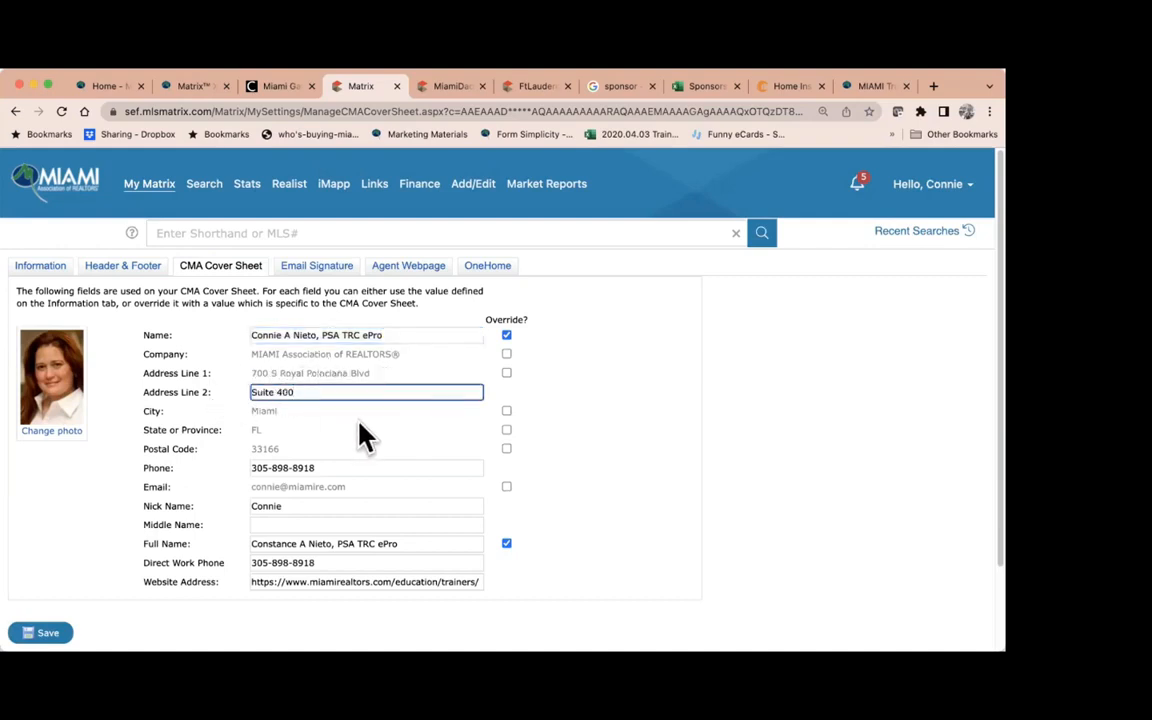
scroll(359, 424, down, 1)
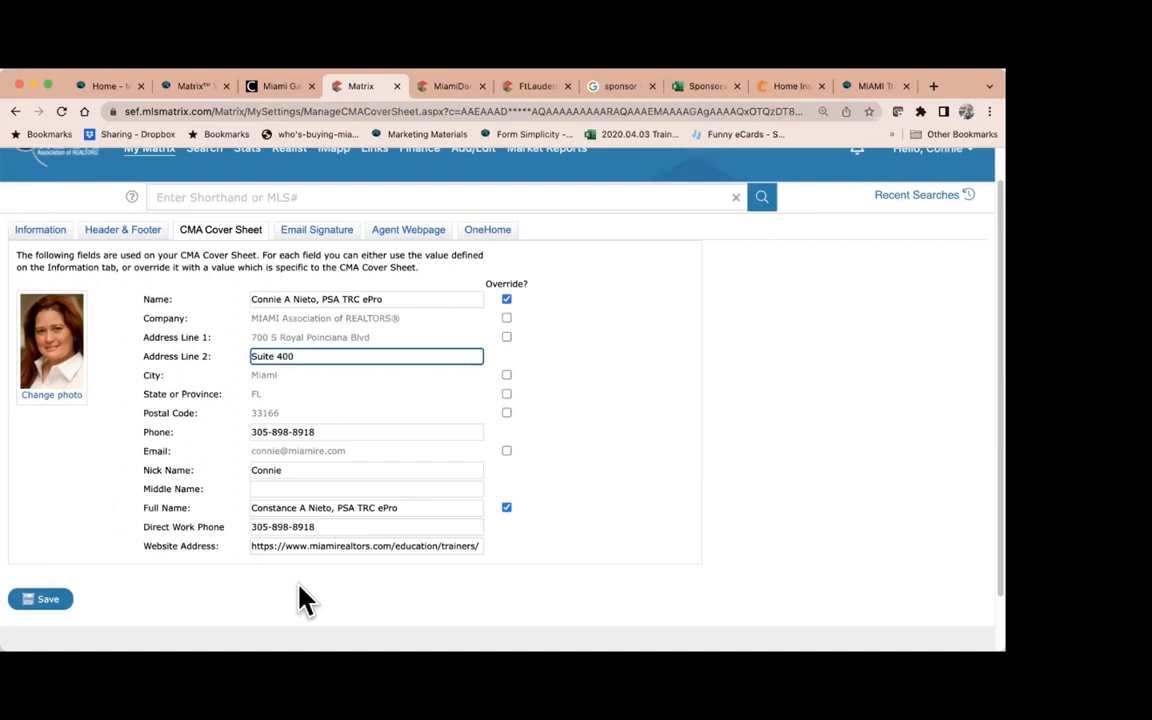
click(44, 601)
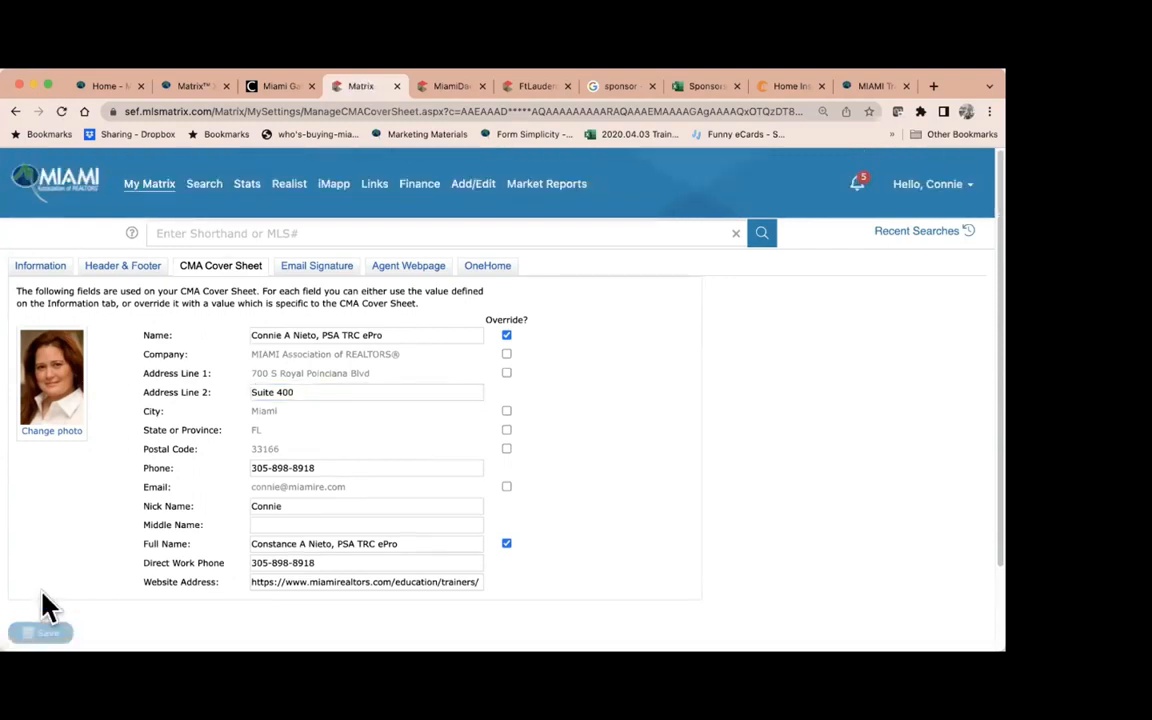
click(316, 272)
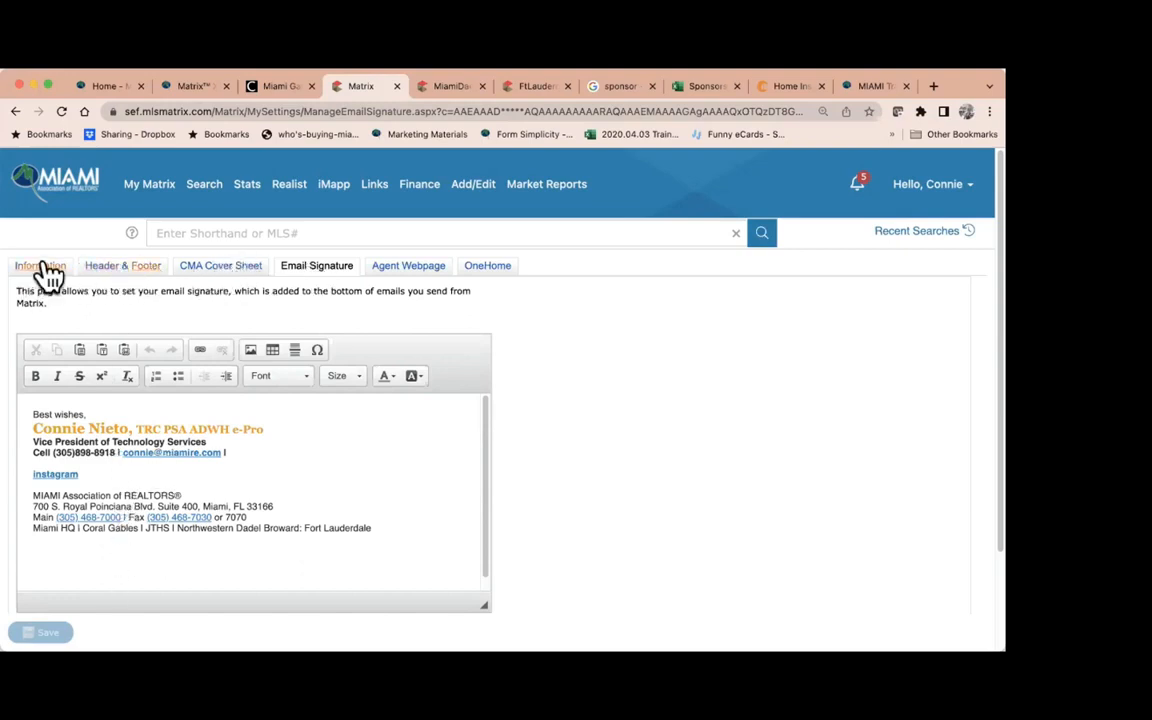
Step: Review the existing signature's greeting, agent details, association address and instagram link
mouse_move(470, 195)
Step: Delete the instagram link and change the closing 'Best wishes,' to 'Sincerely,'
drag(86, 472, 8, 468)
key(BackSpace)
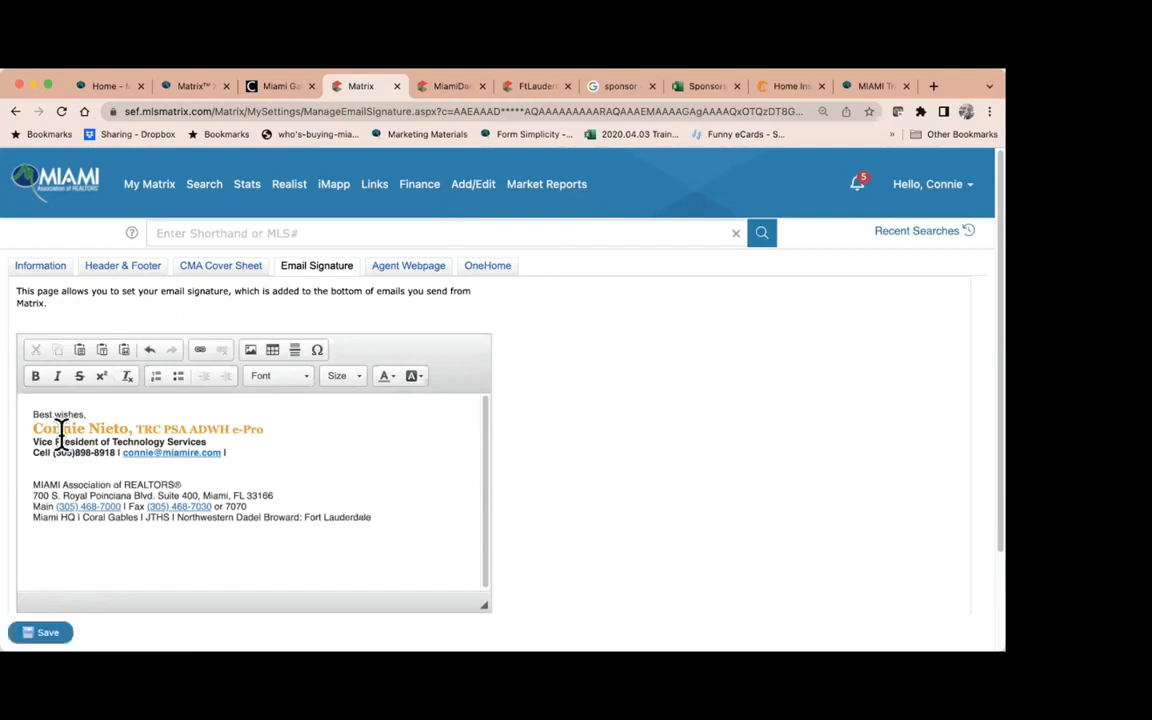
drag(84, 420, 9, 414)
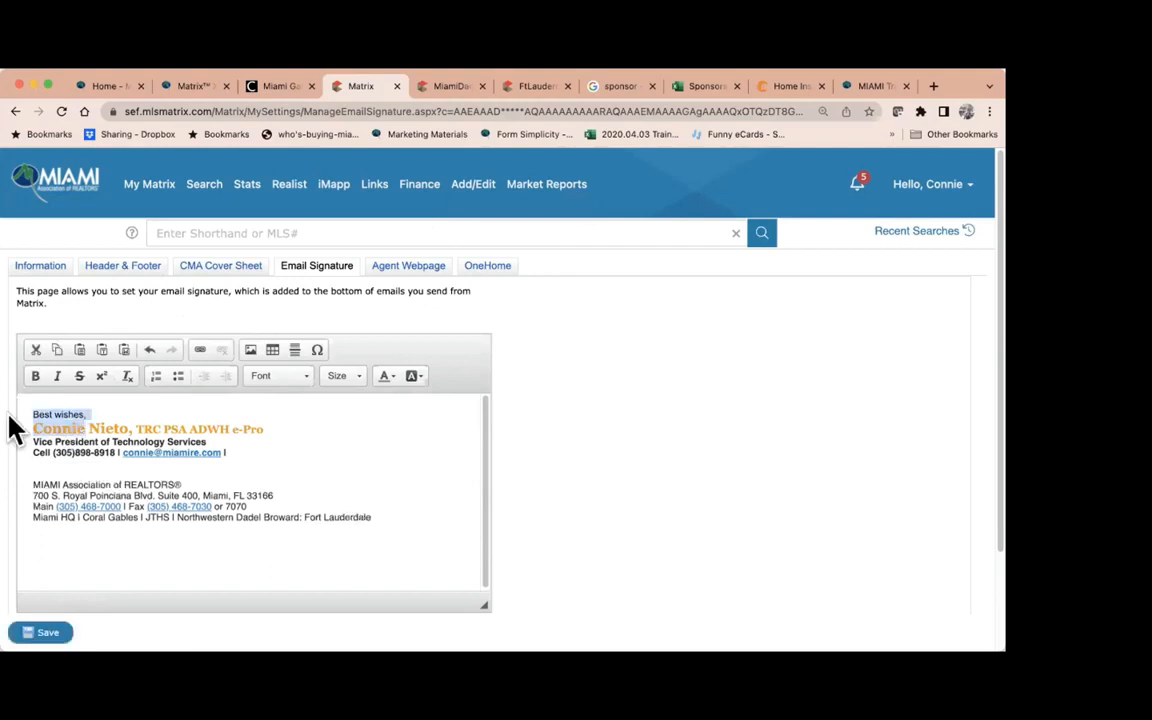
click(103, 409)
drag(103, 409, 13, 404)
text(SIncer)
key(BackSpace)
key(BackSpace)
key(BackSpace)
key(BackSpace)
key(BackSpace)
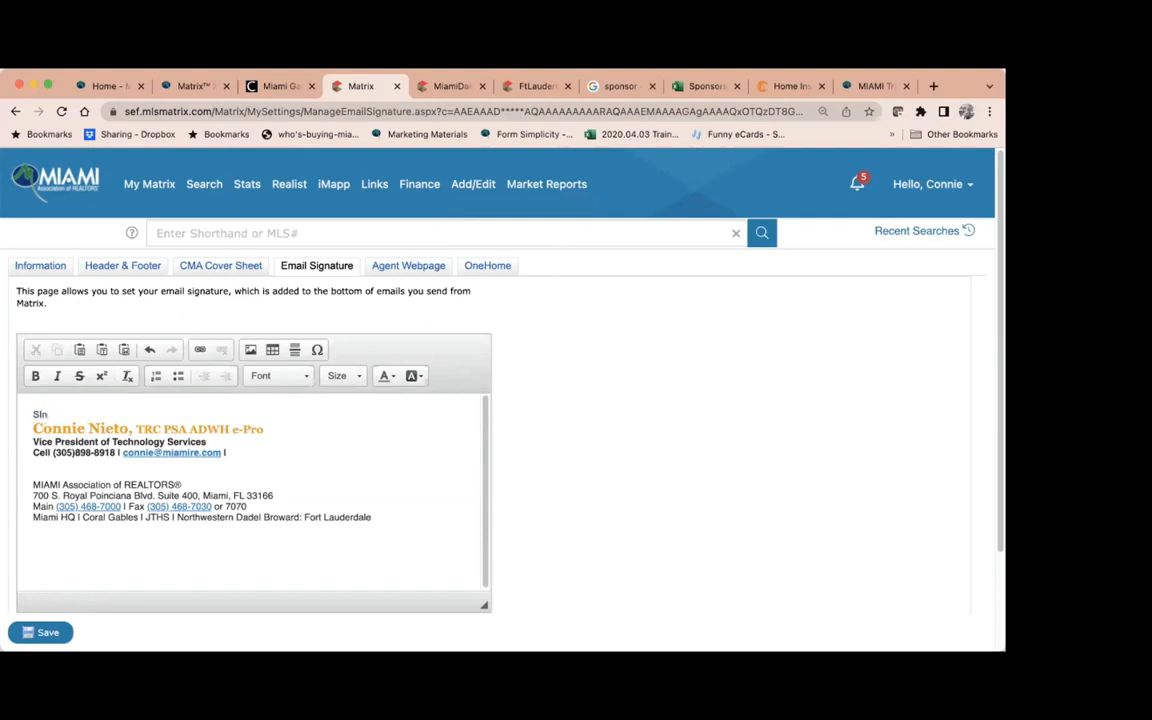
text(incerely,)
Step: Delete the Main phone and Miami HQ office-locations lines, leaving colours unchanged
drag(263, 428, 31, 427)
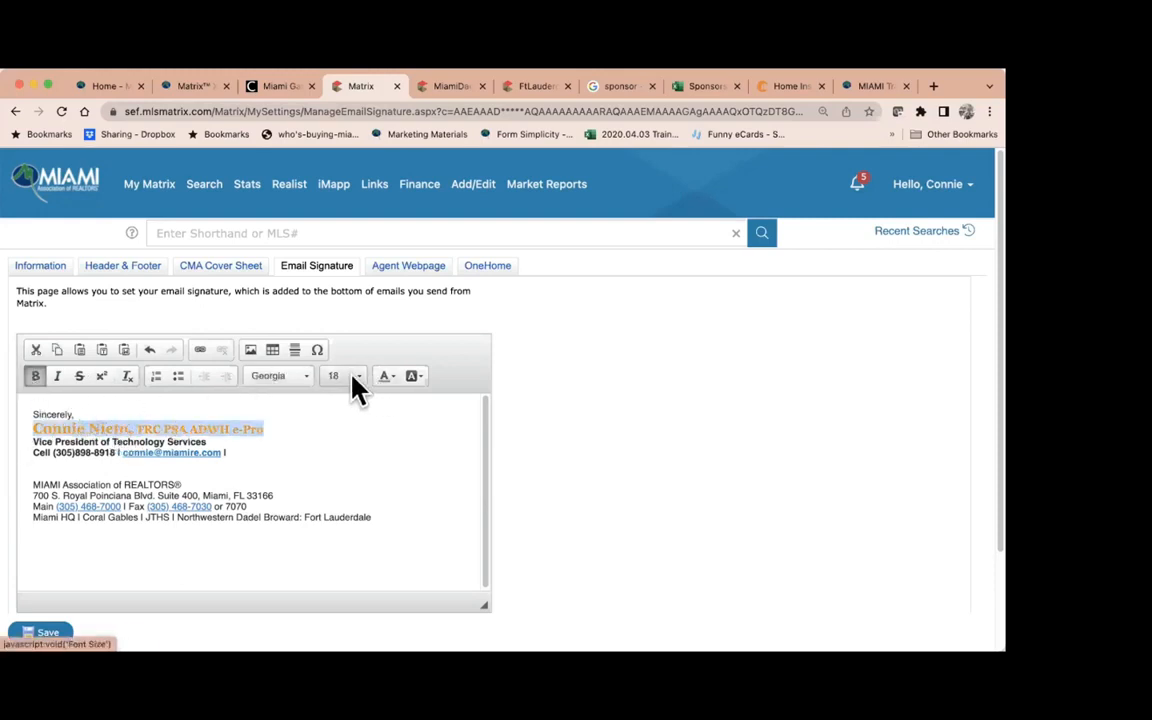
click(416, 380)
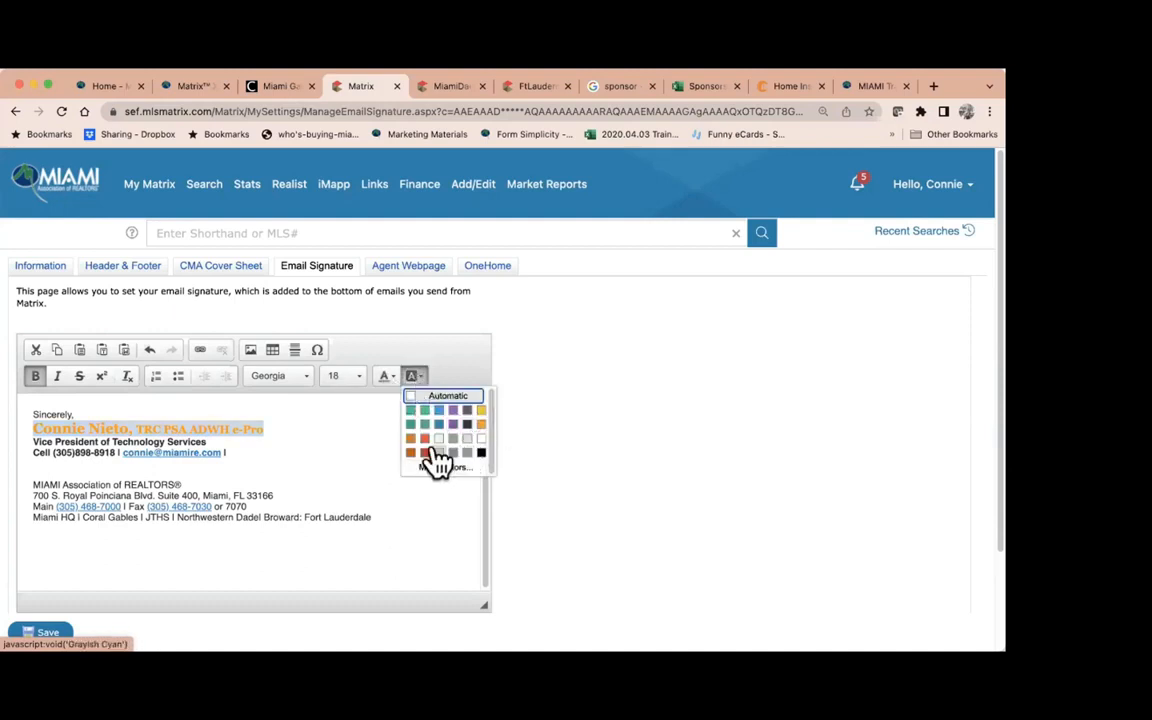
click(385, 378)
click(385, 380)
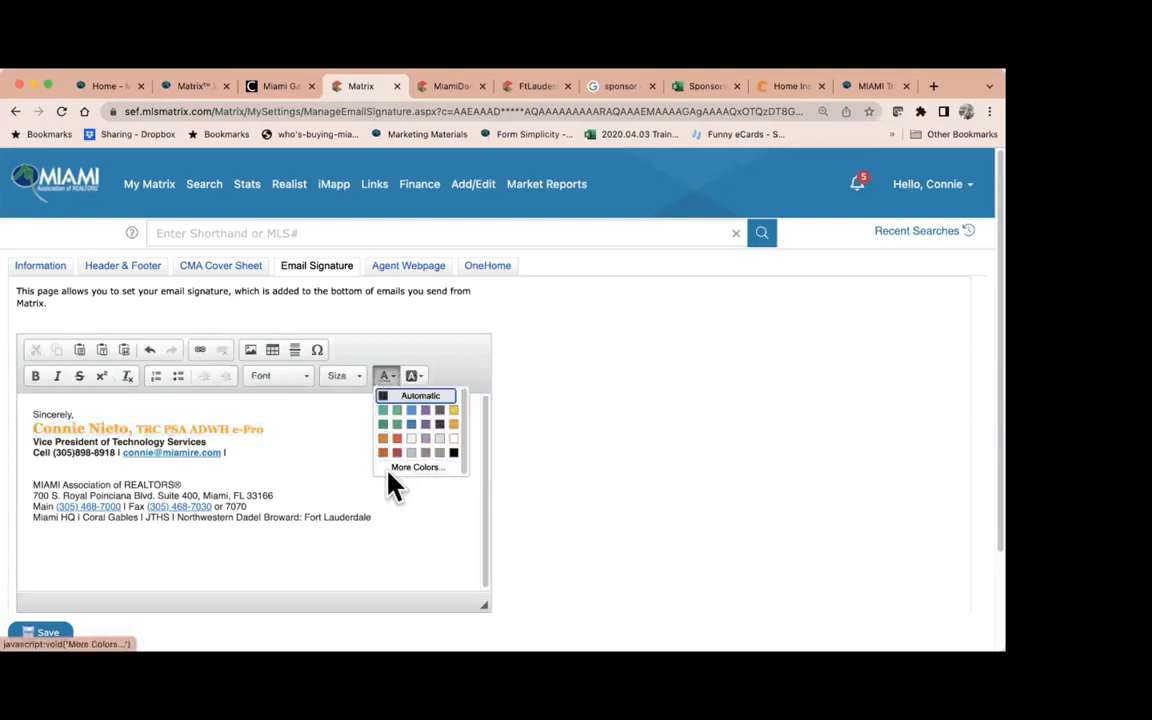
click(291, 465)
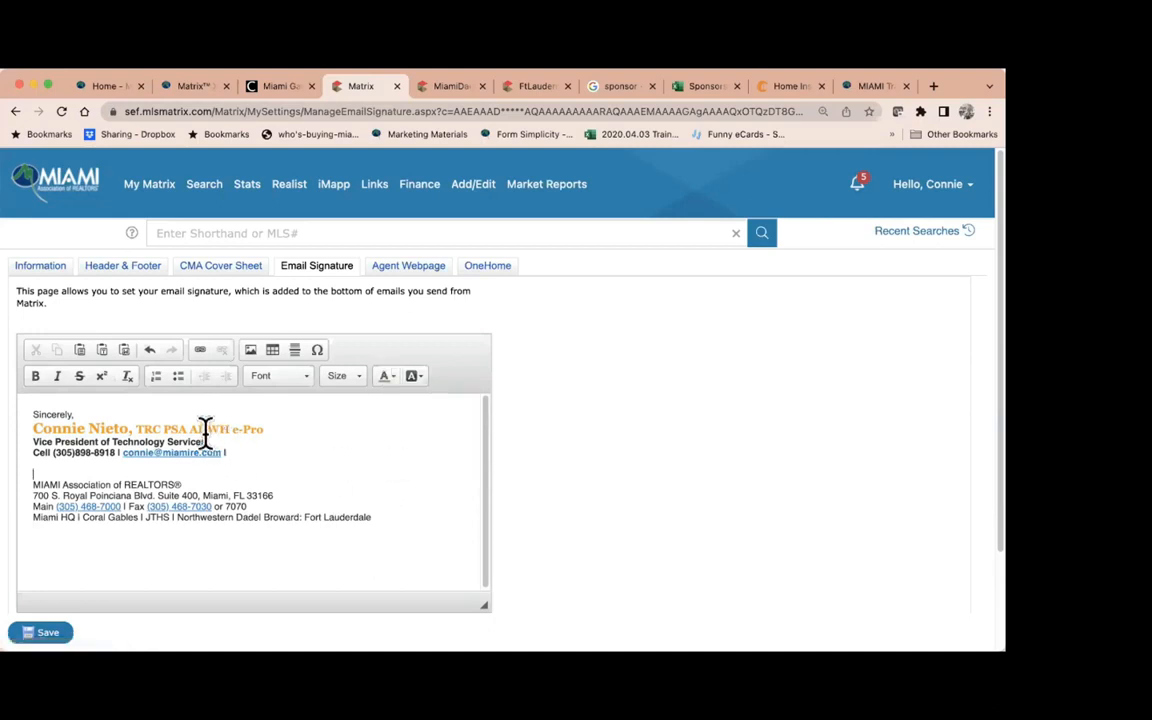
drag(206, 436, 26, 435)
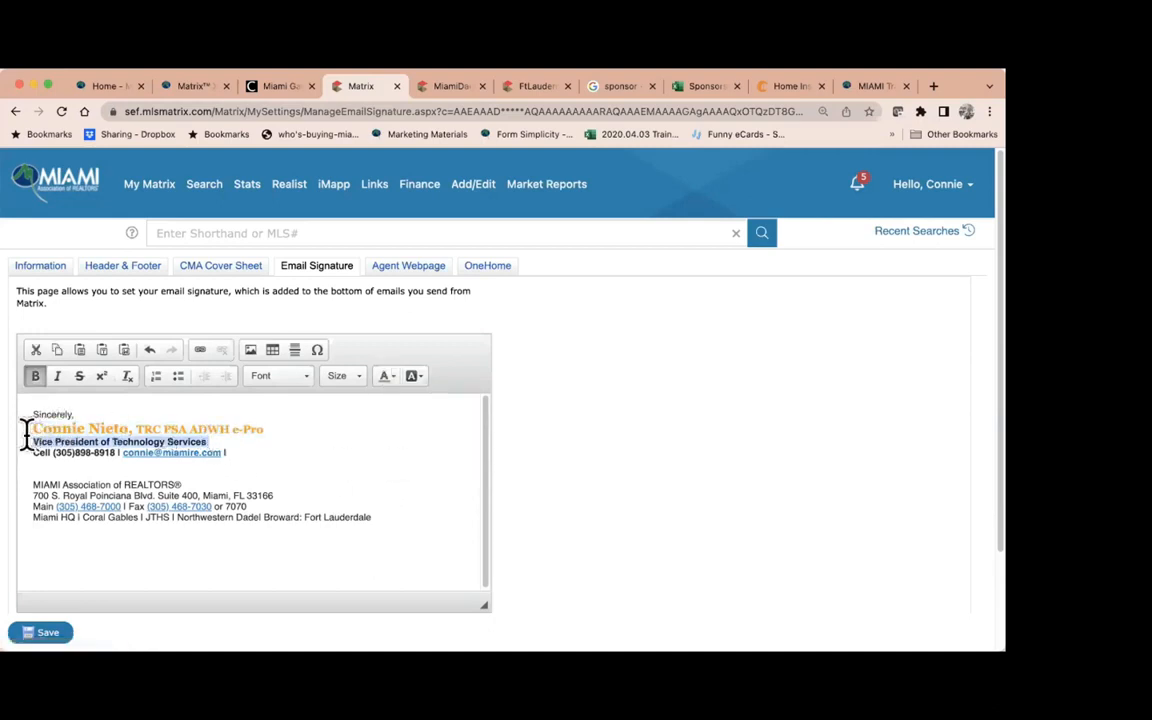
click(49, 450)
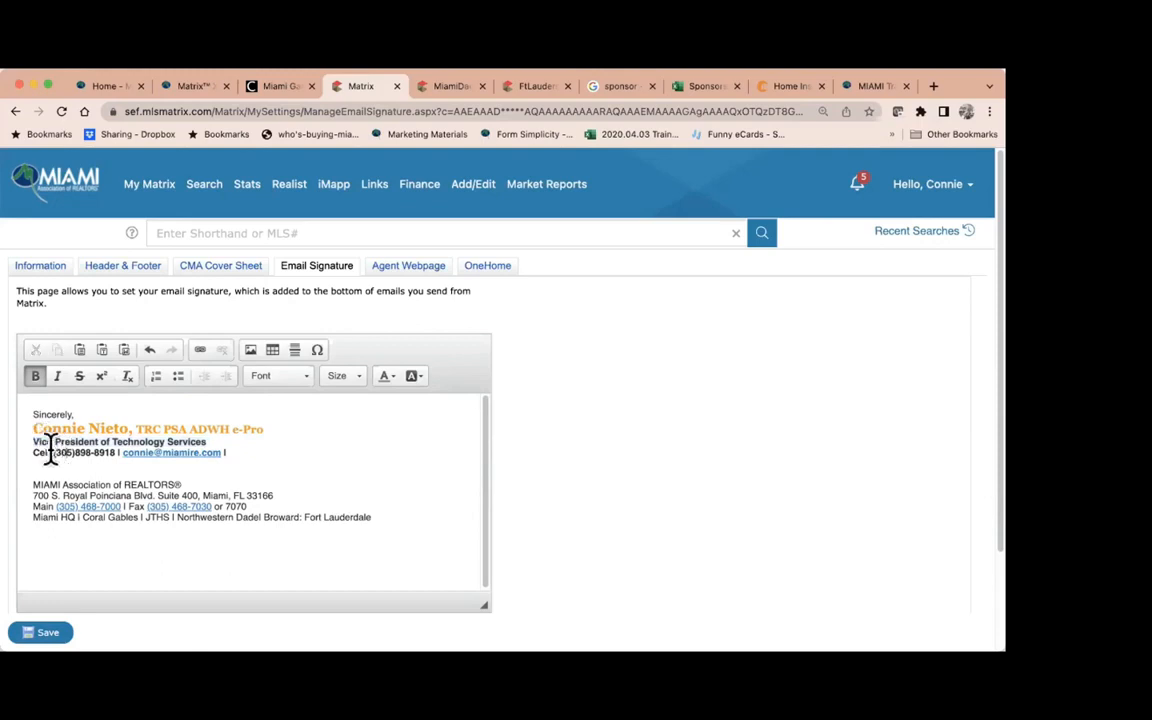
drag(31, 452, 116, 452)
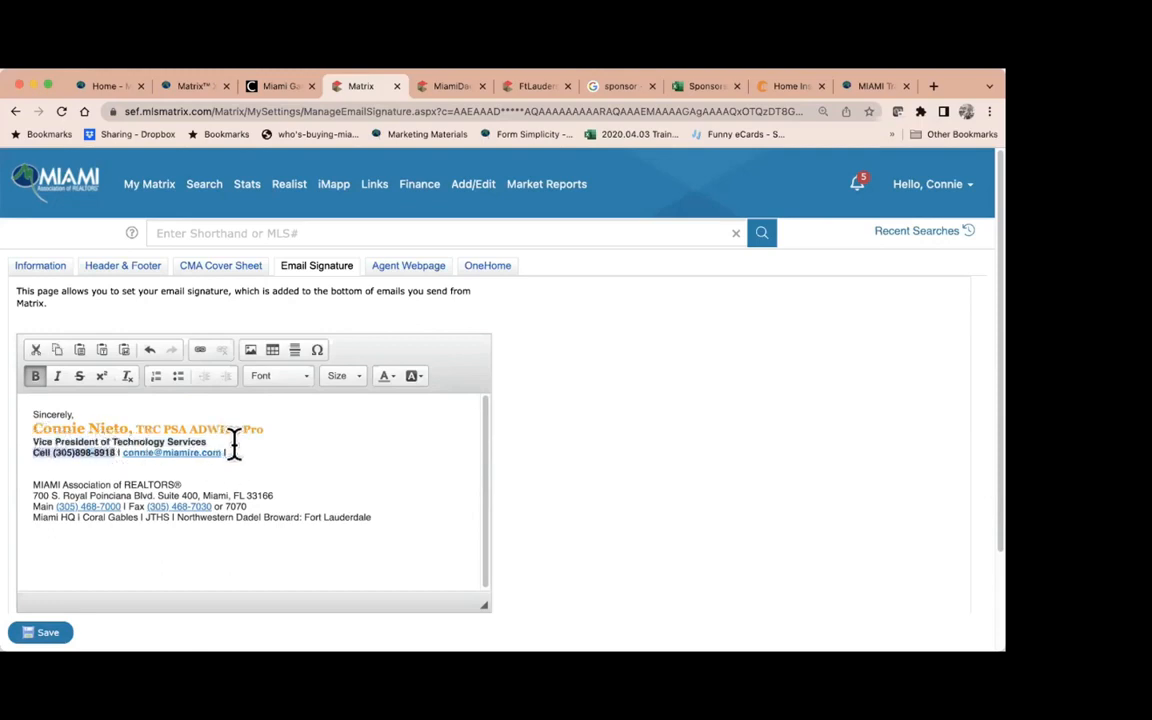
drag(185, 482, 280, 495)
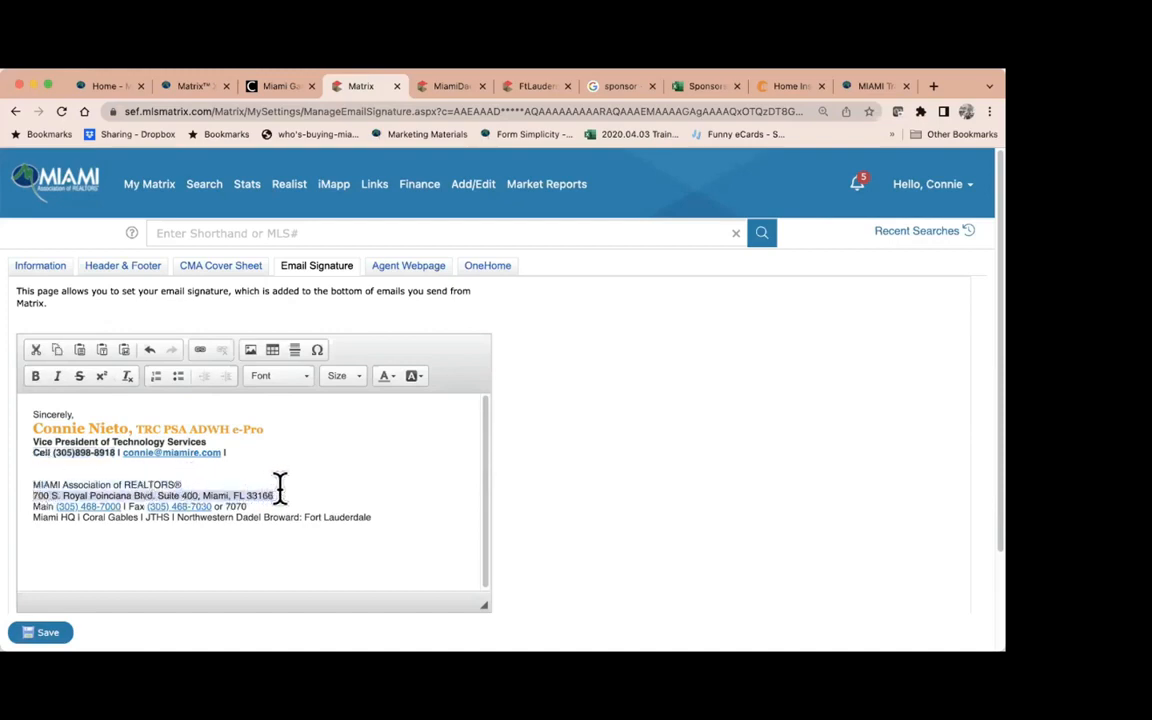
drag(378, 510, 24, 503)
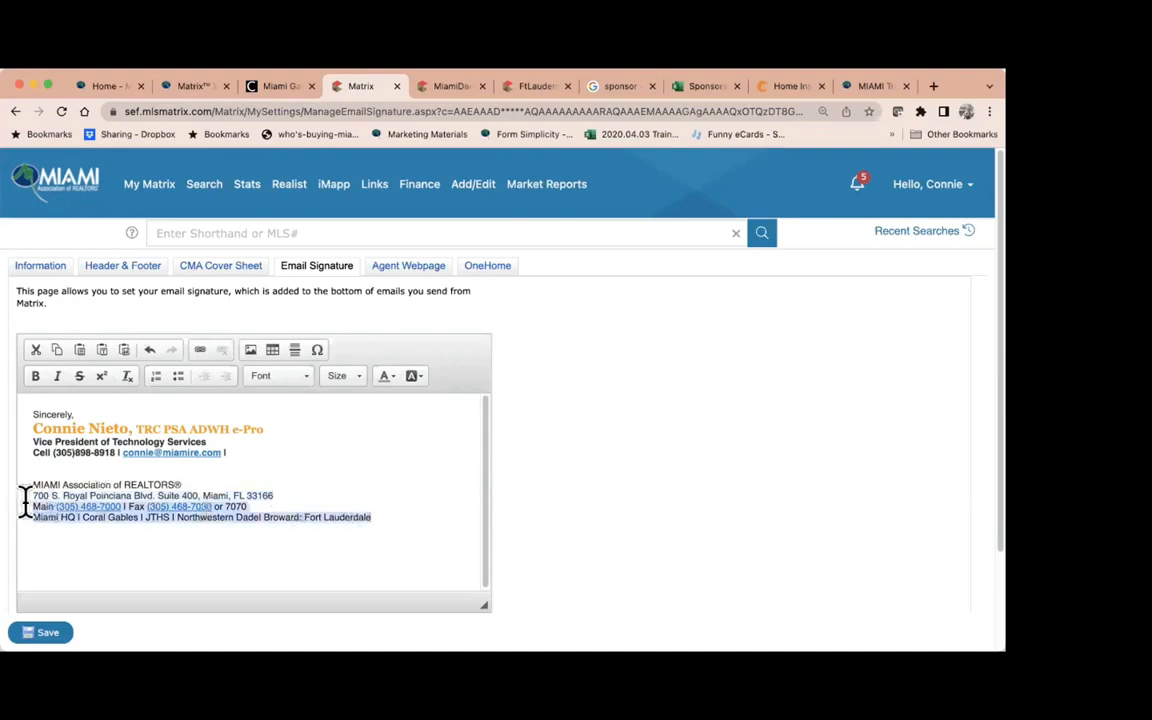
key(BackSpace)
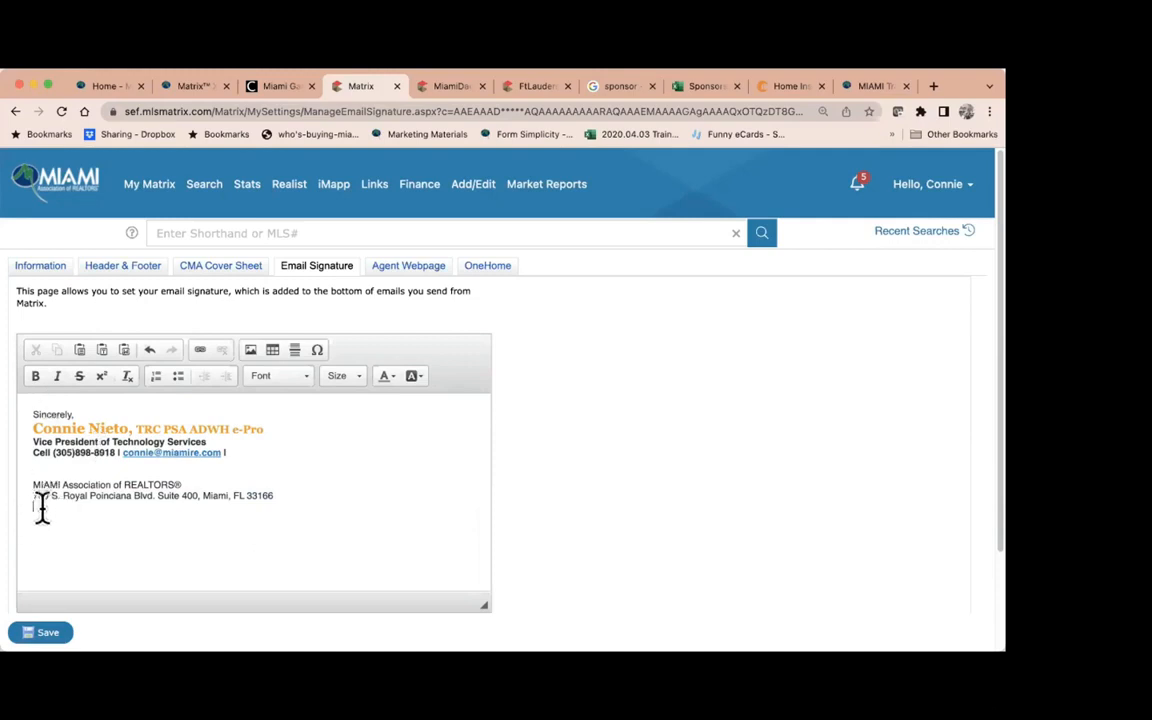
Step: Insert the second uploaded portrait photo below the association address in the signature
click(250, 352)
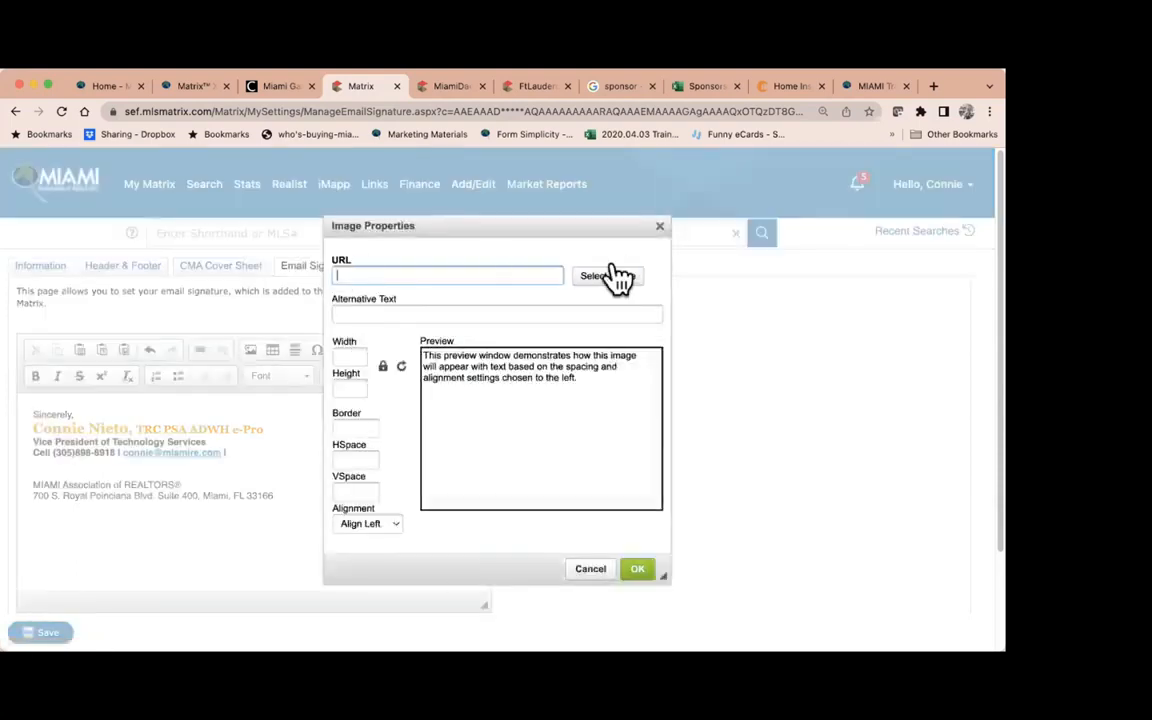
click(617, 278)
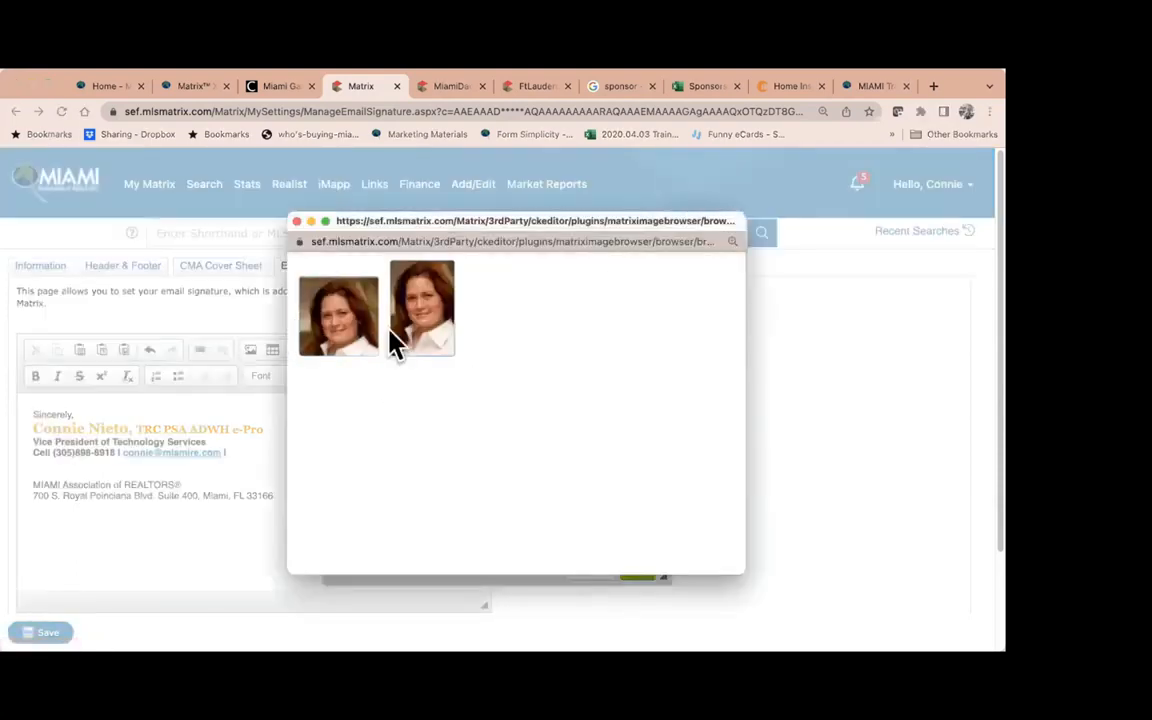
click(417, 345)
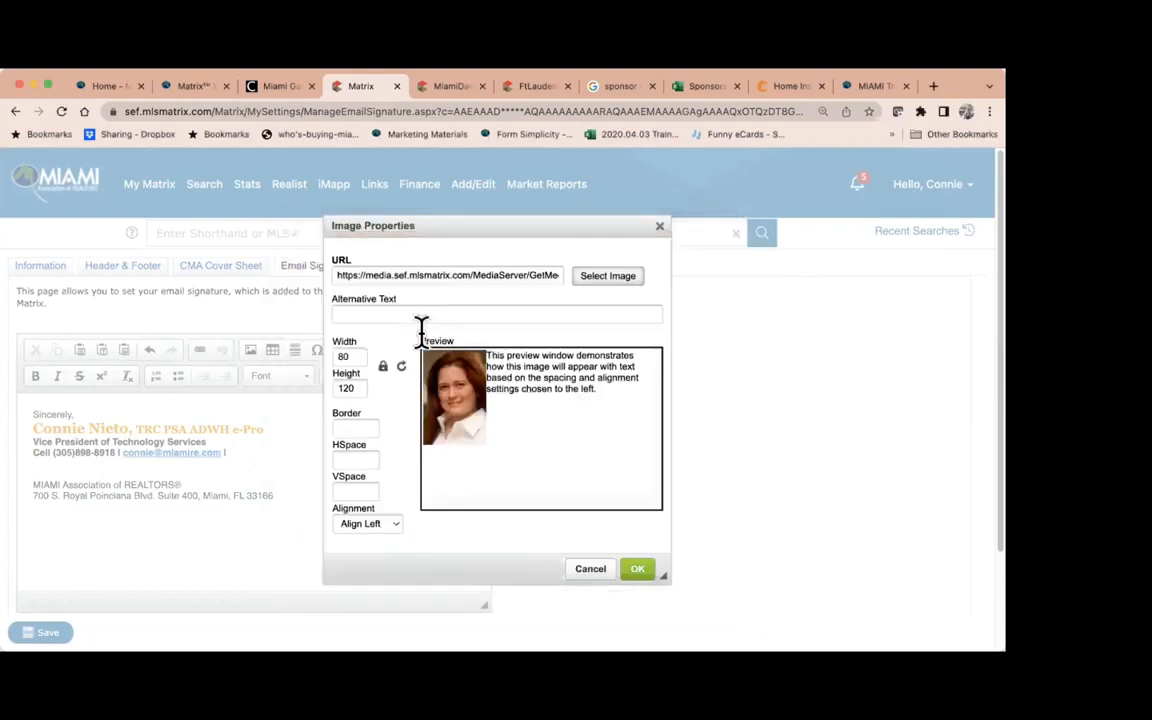
click(638, 569)
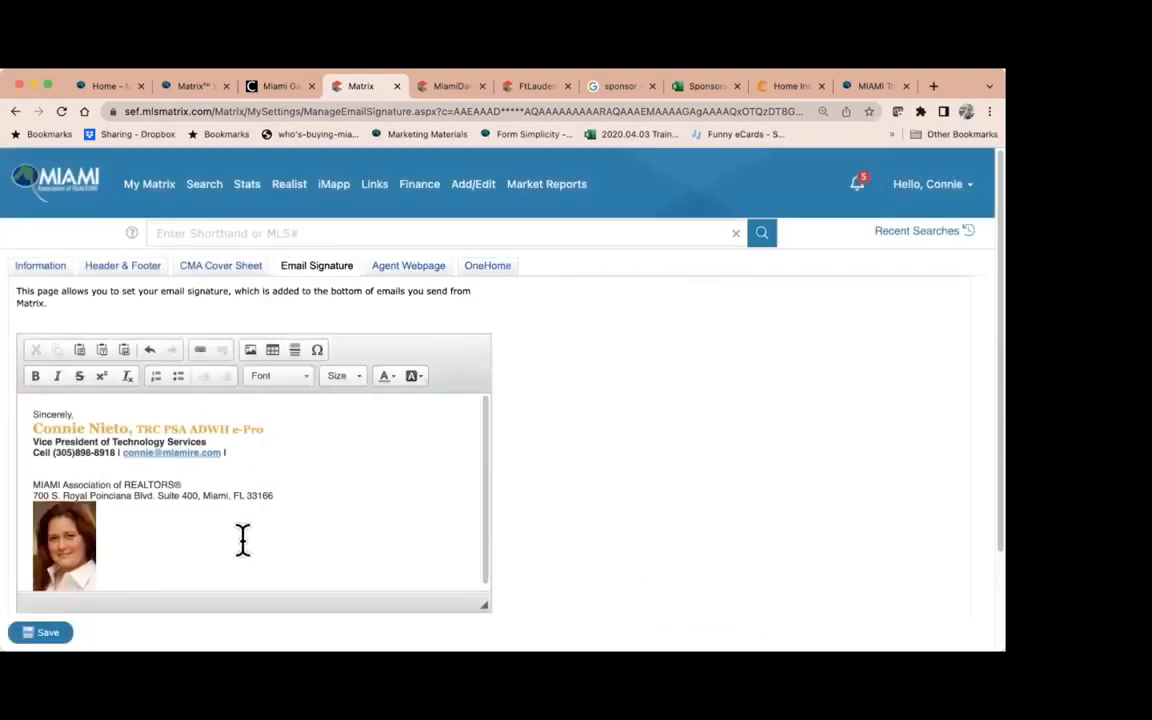
scroll(243, 540, down, 1)
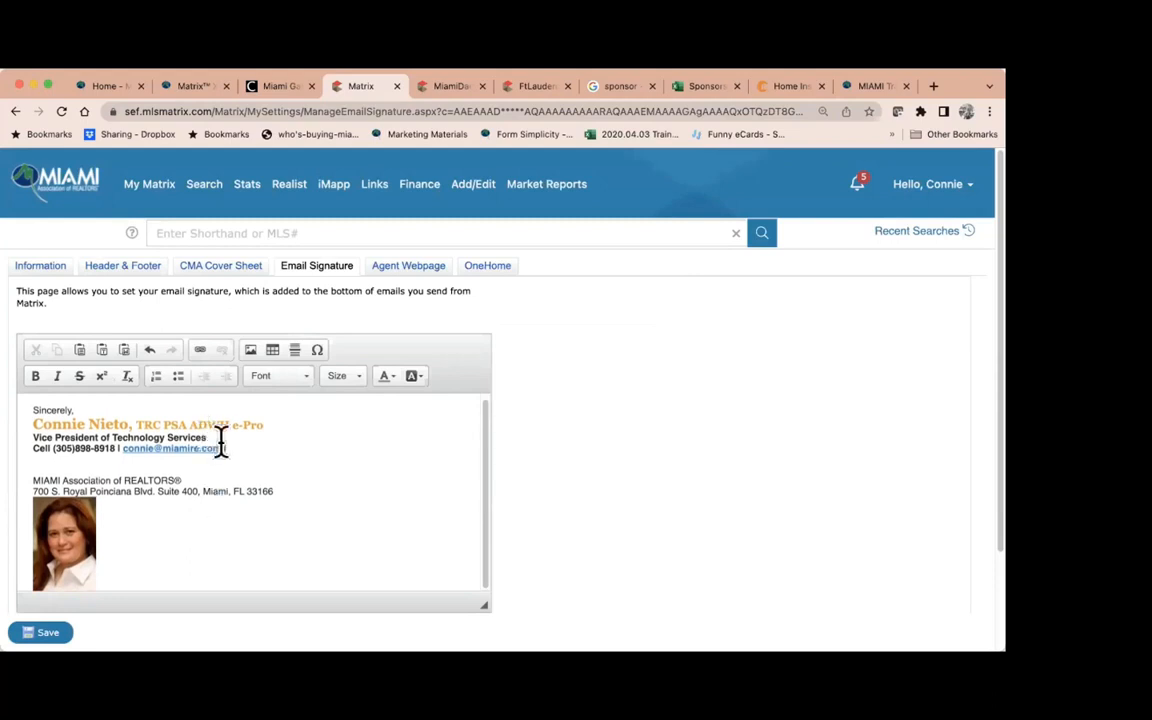
drag(119, 448, 222, 449)
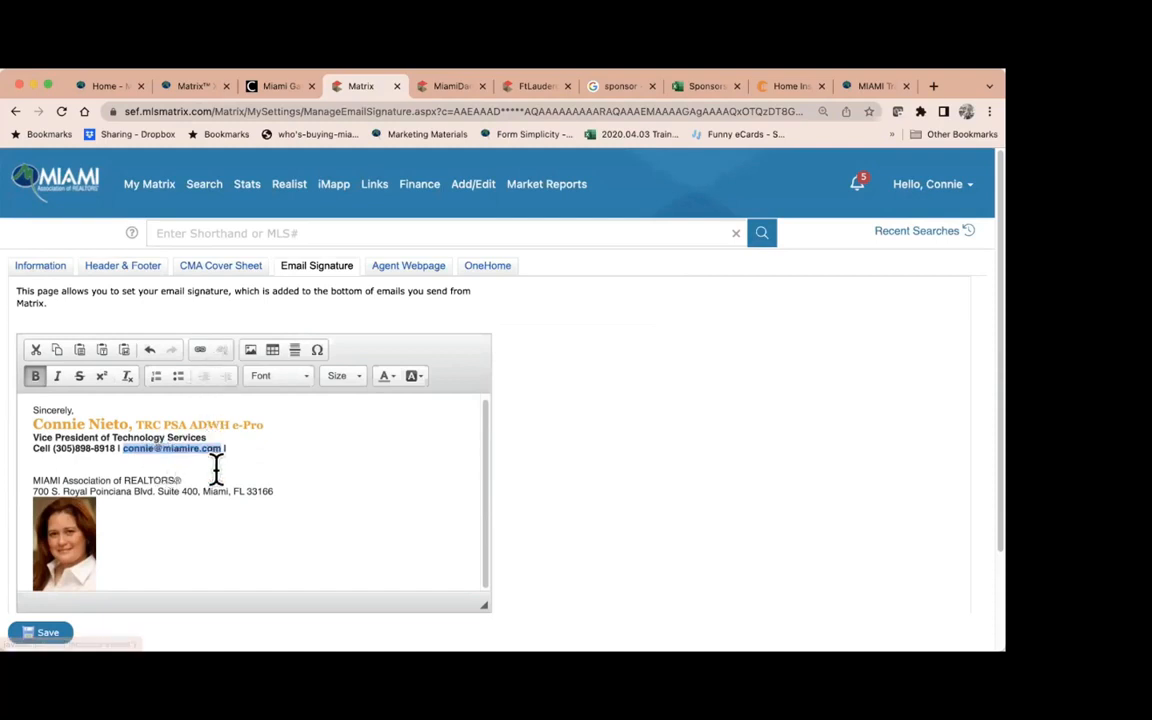
Step: Make the signature's e-mail address an E-mail type link to the agent's address
click(199, 352)
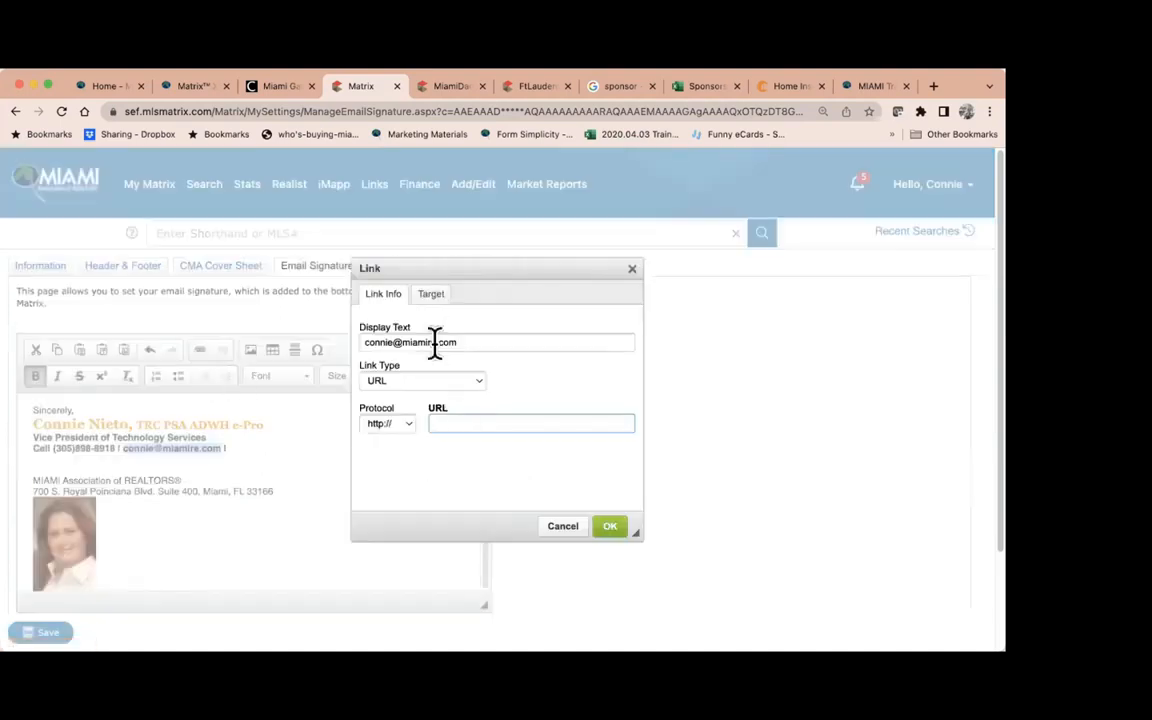
click(394, 426)
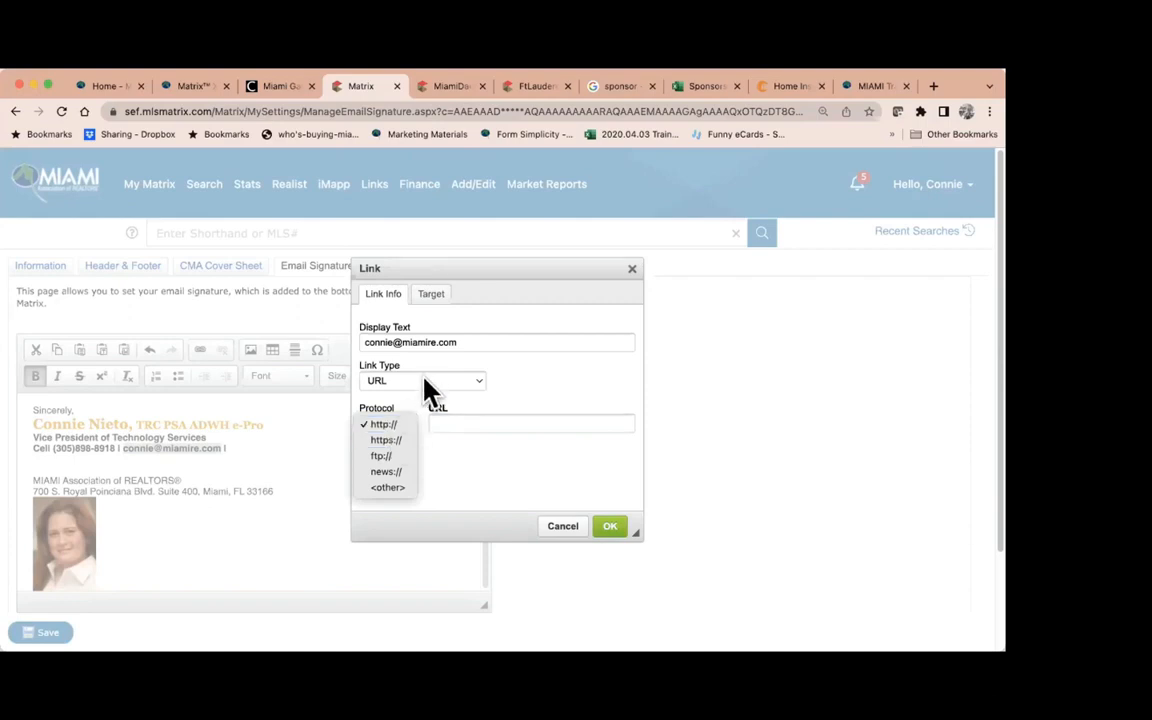
click(426, 386)
click(426, 386)
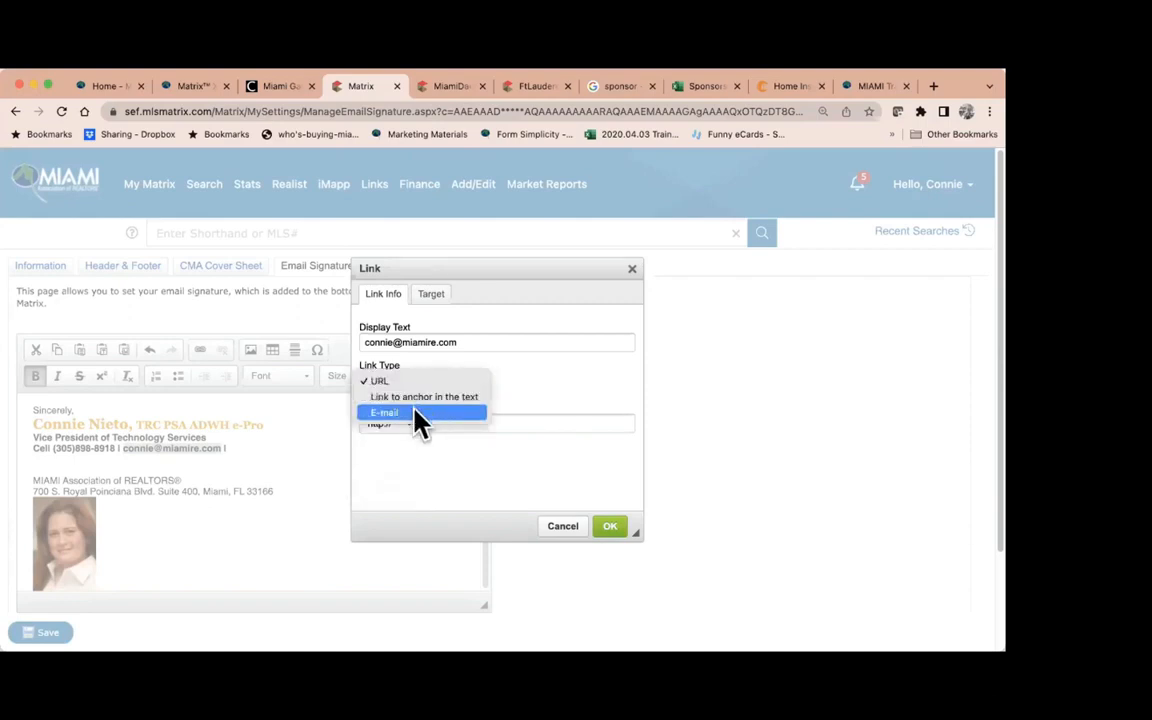
click(415, 412)
click(415, 408)
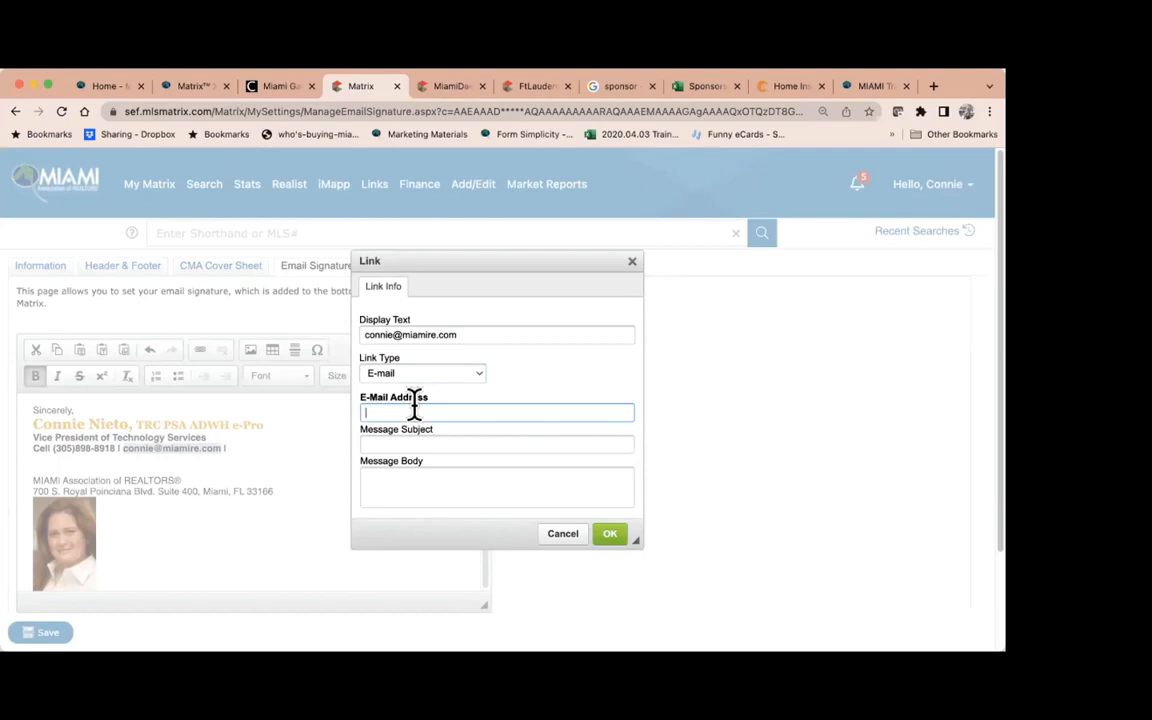
click(610, 538)
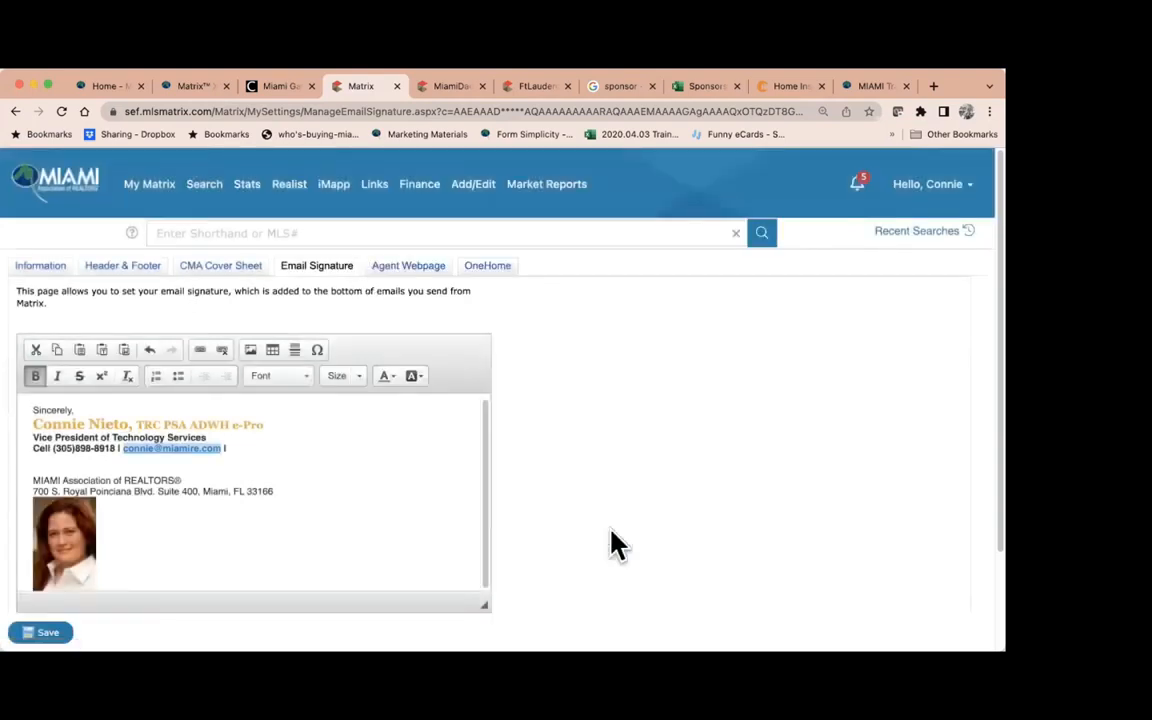
click(357, 509)
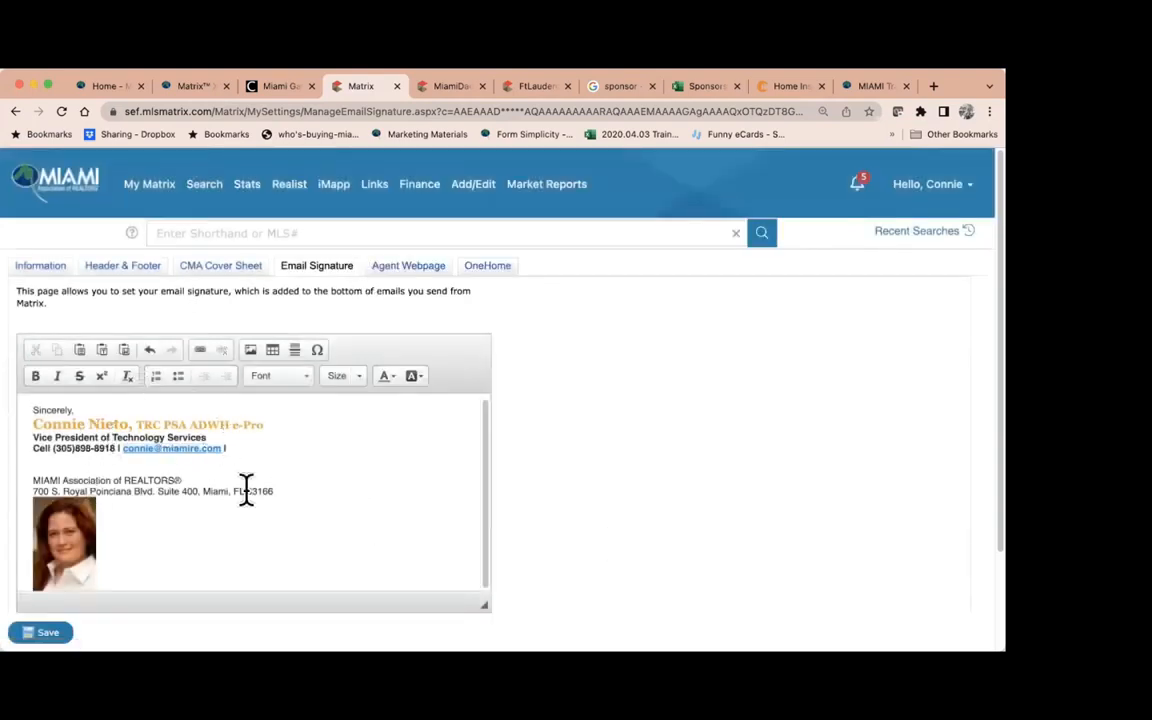
Step: Add a new line reading 'instagram' below the Cell line
click(244, 445)
key(Return)
key(Return)
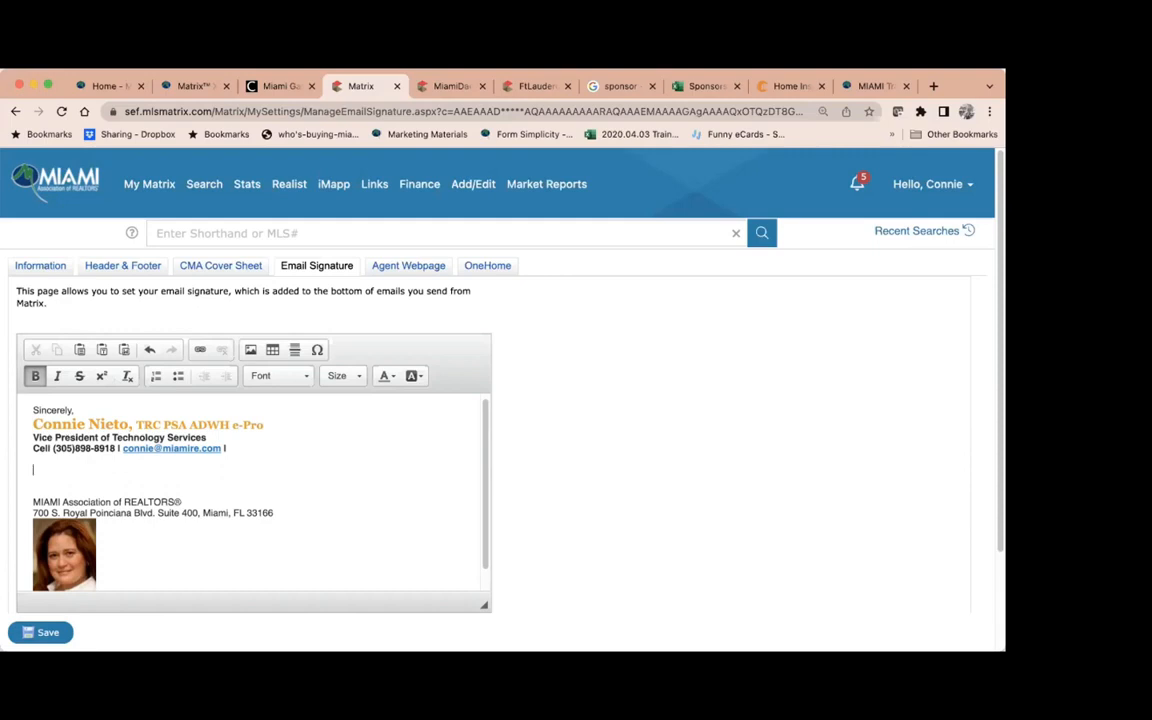
text(instagram)
Step: In a new tab, open the suggested Instagram profile and copy its address-bar URL
click(930, 88)
text(ins)
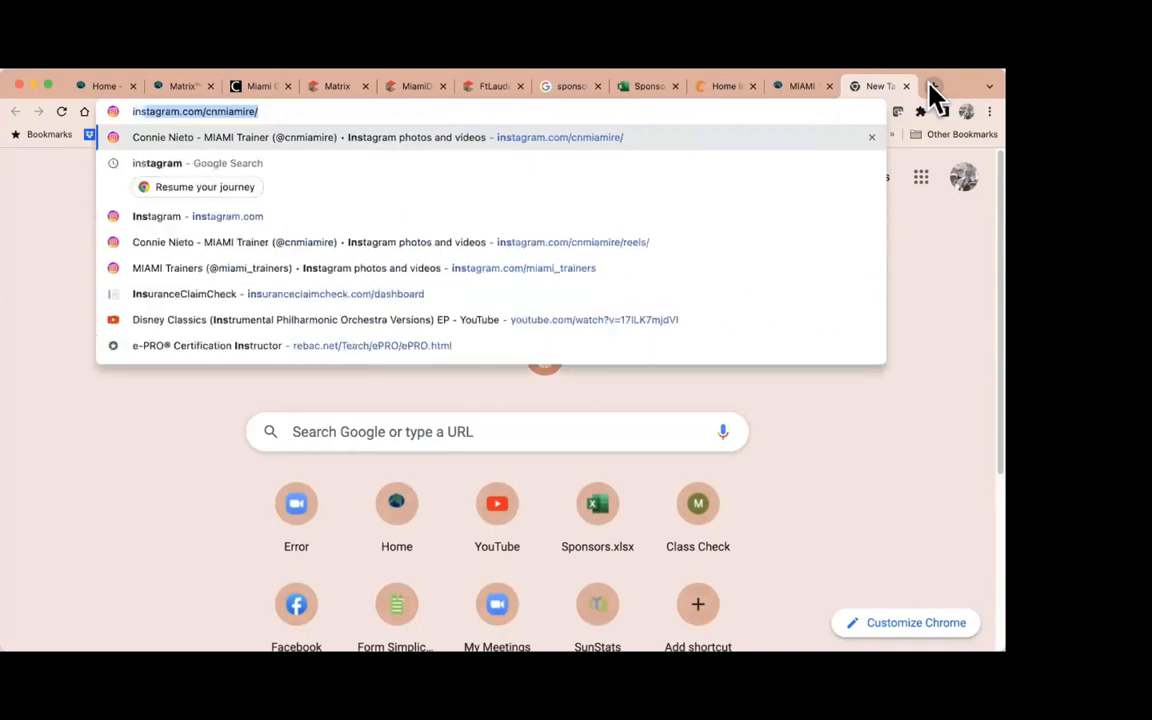
key(Return)
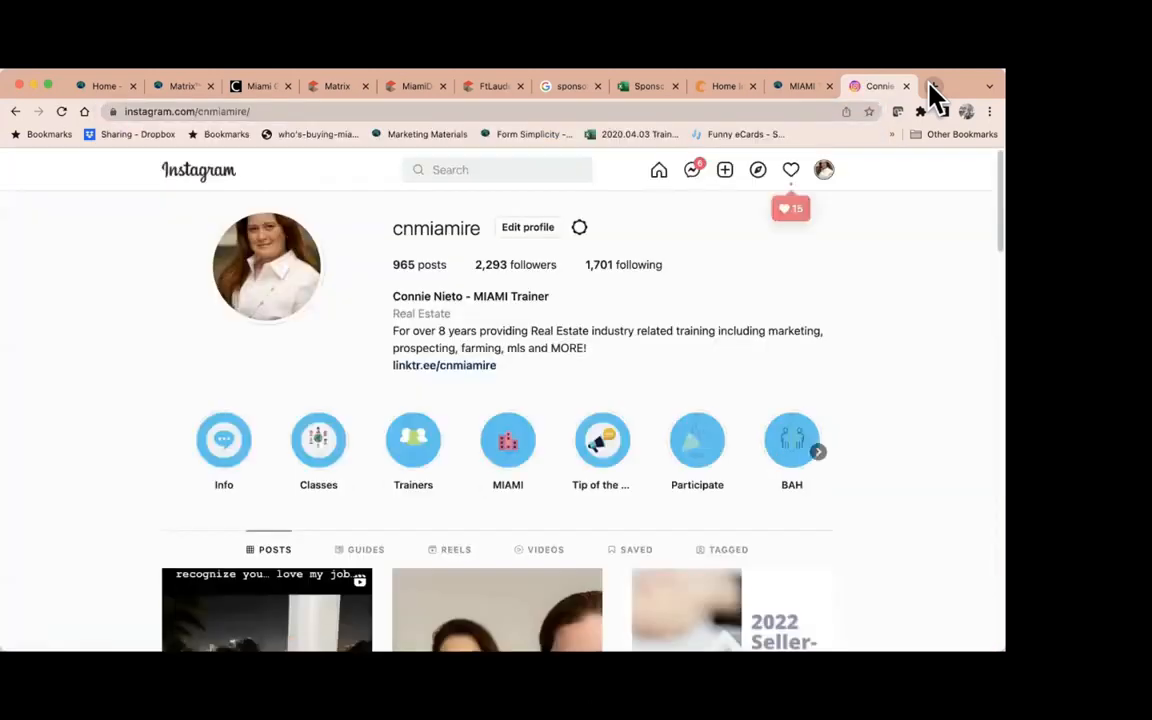
scroll(518, 293, down, 5)
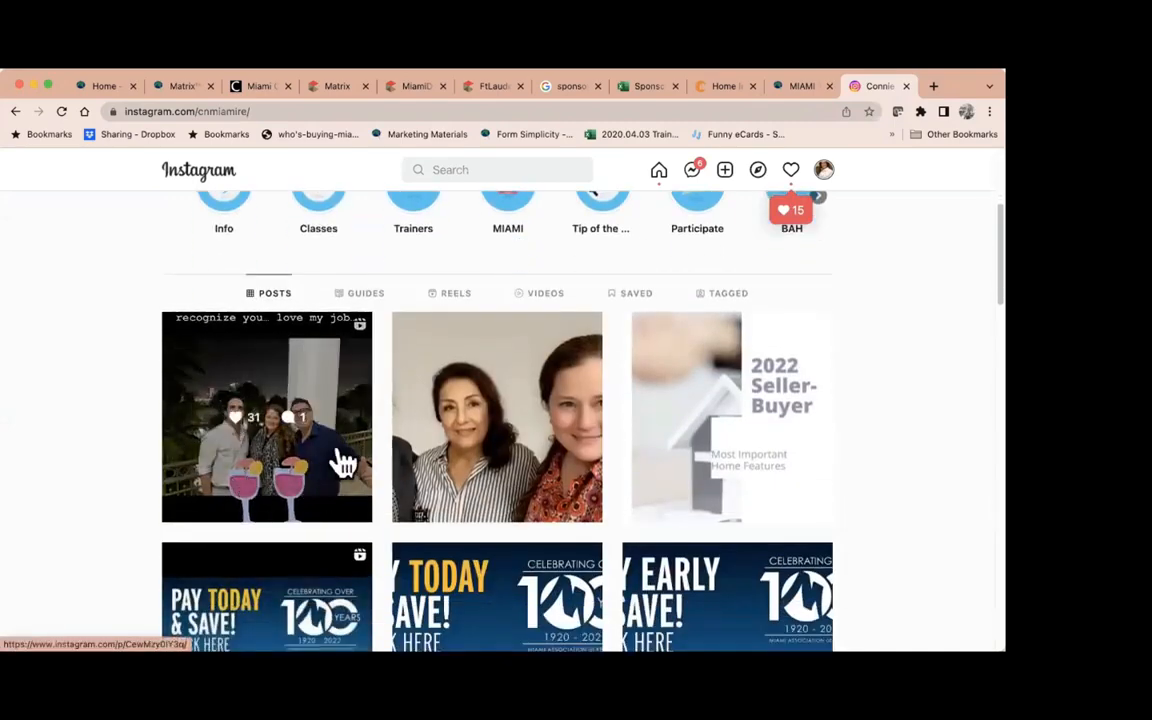
scroll(499, 452, down, 4)
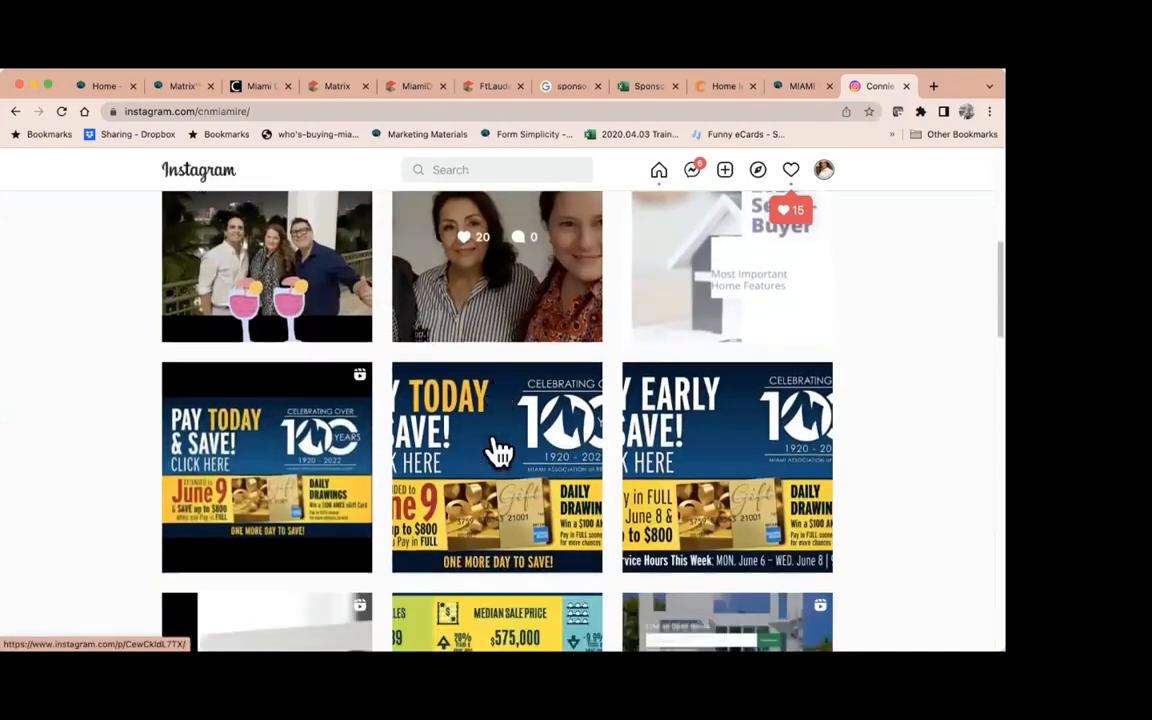
scroll(499, 452, up, 10)
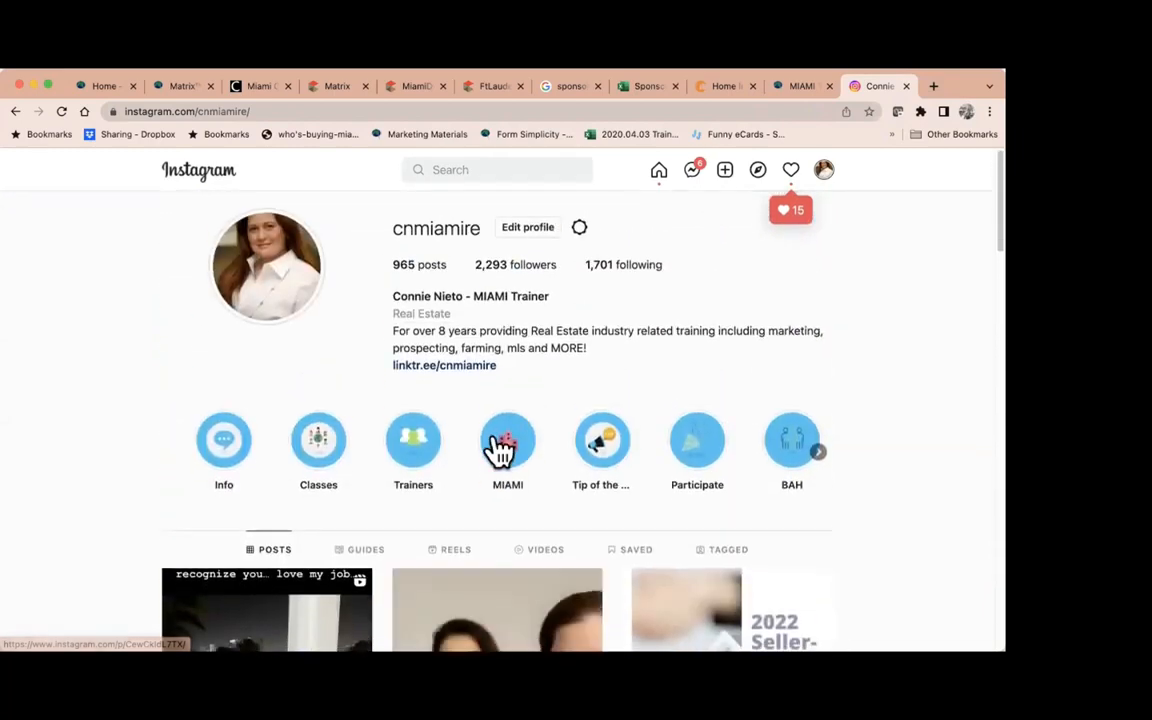
click(378, 110)
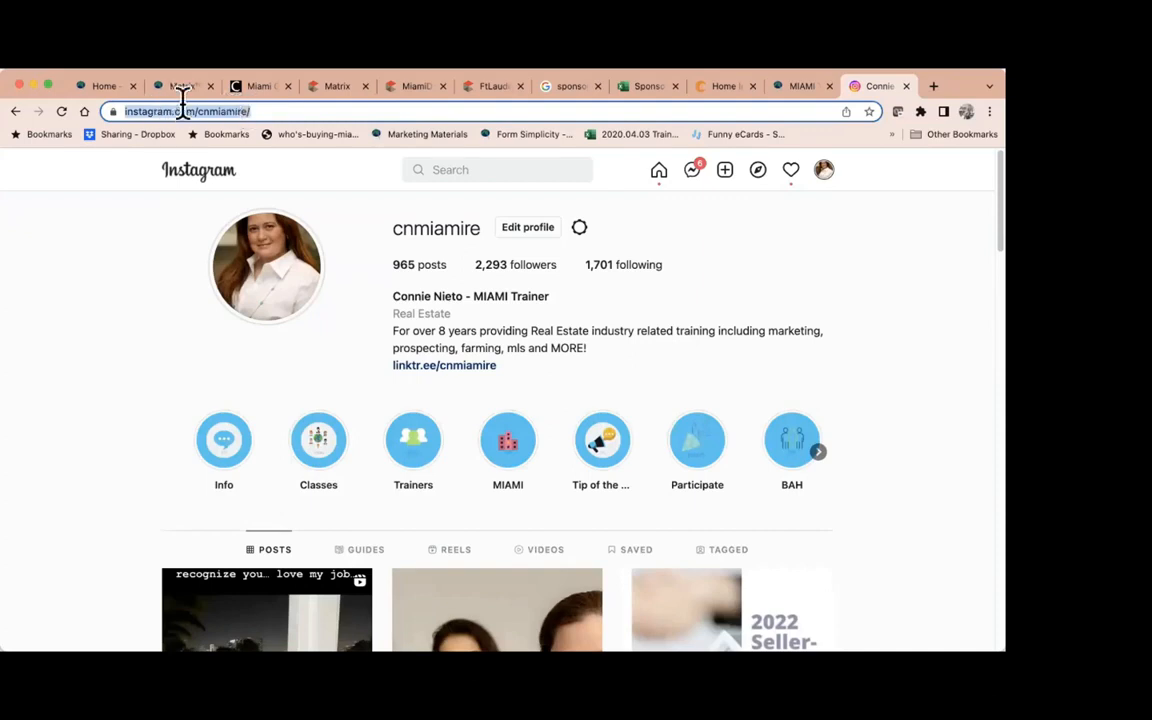
right_click(268, 114)
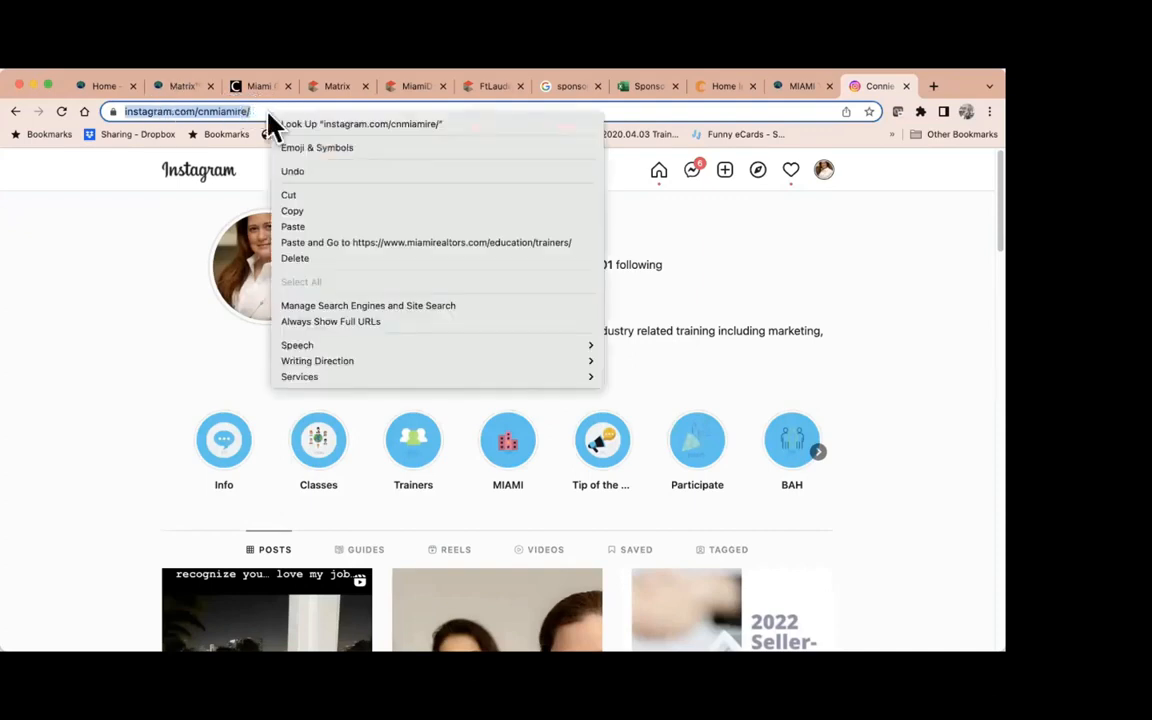
click(303, 211)
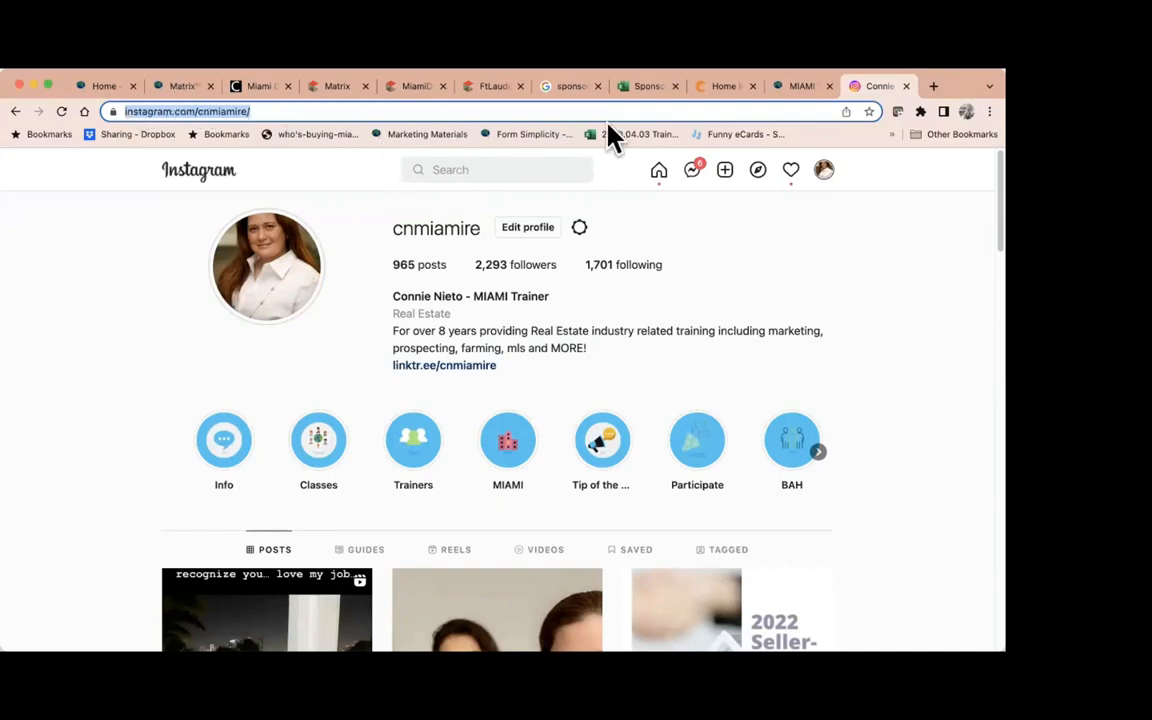
click(333, 86)
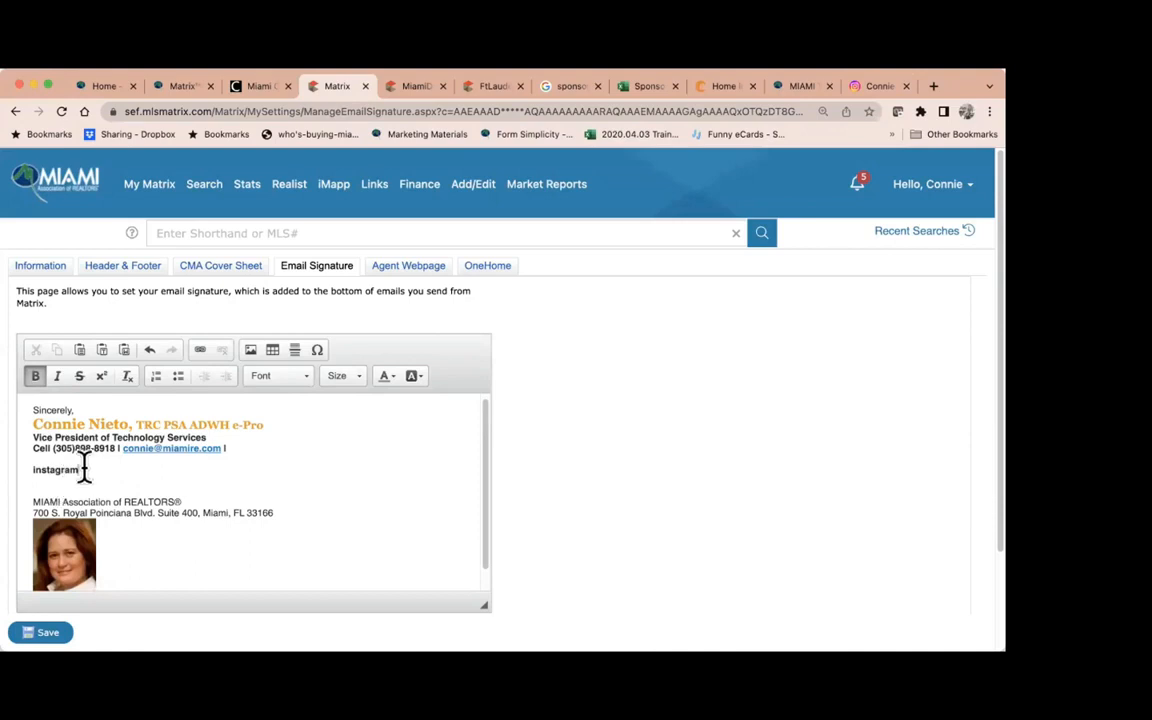
Step: Link the word 'instagram' in the signature to the pasted Instagram profile URL
drag(84, 469, 26, 466)
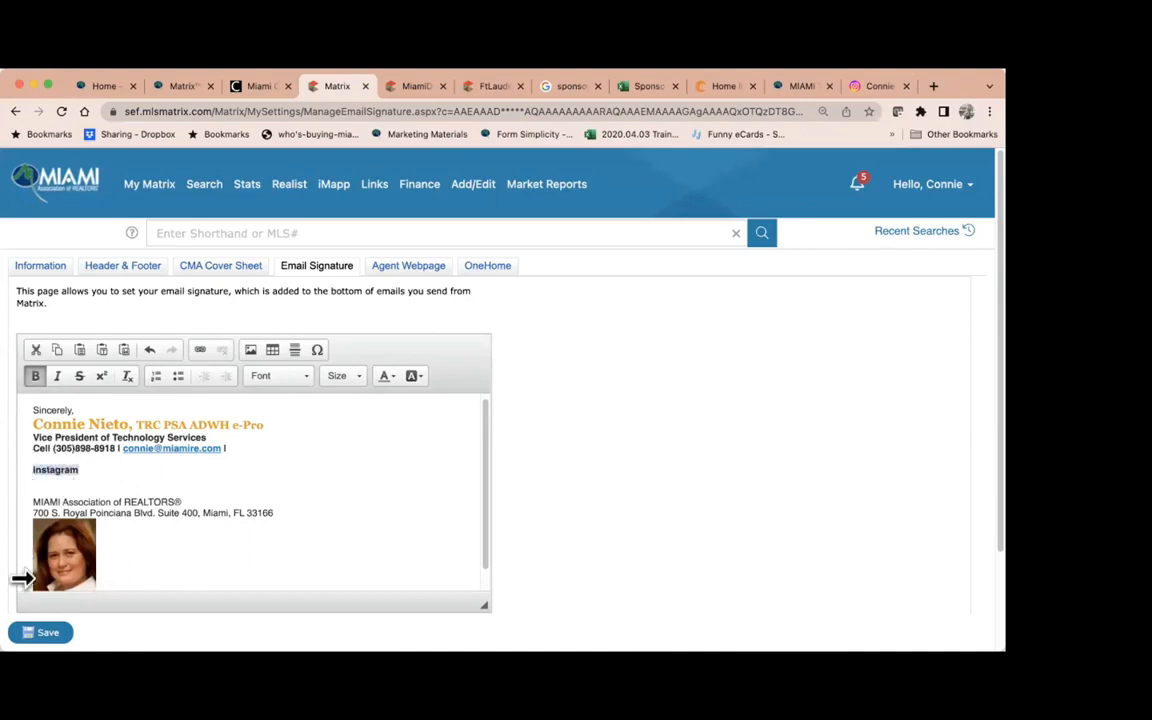
click(200, 356)
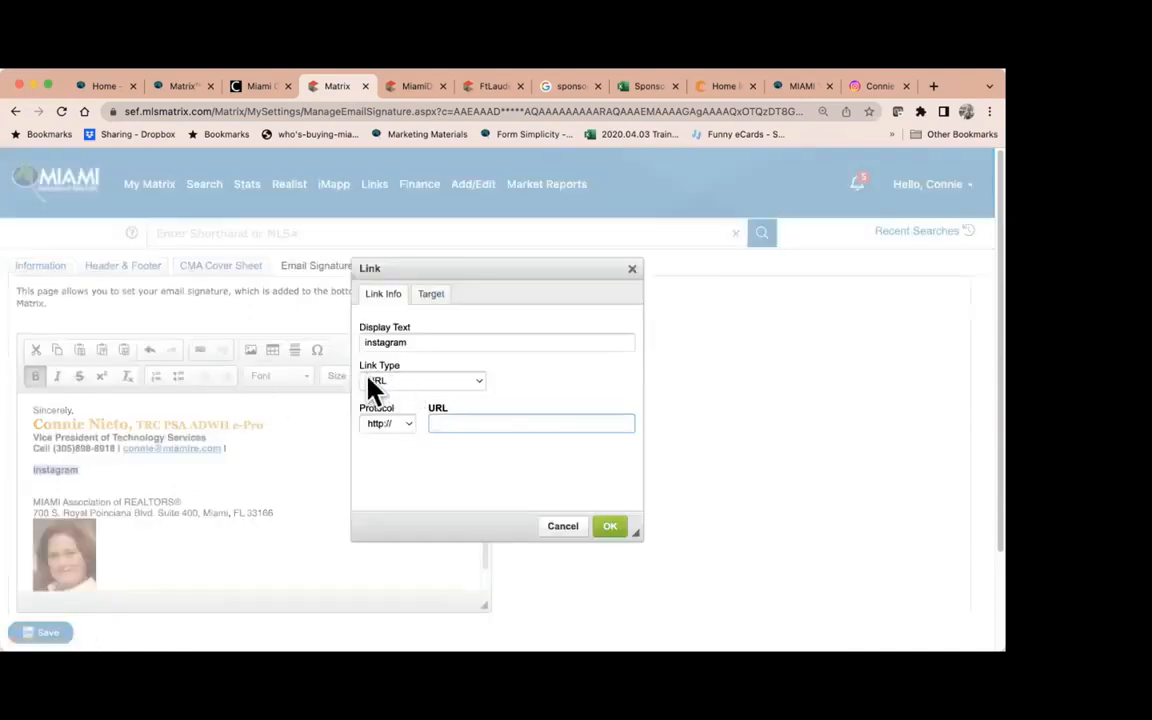
right_click(455, 428)
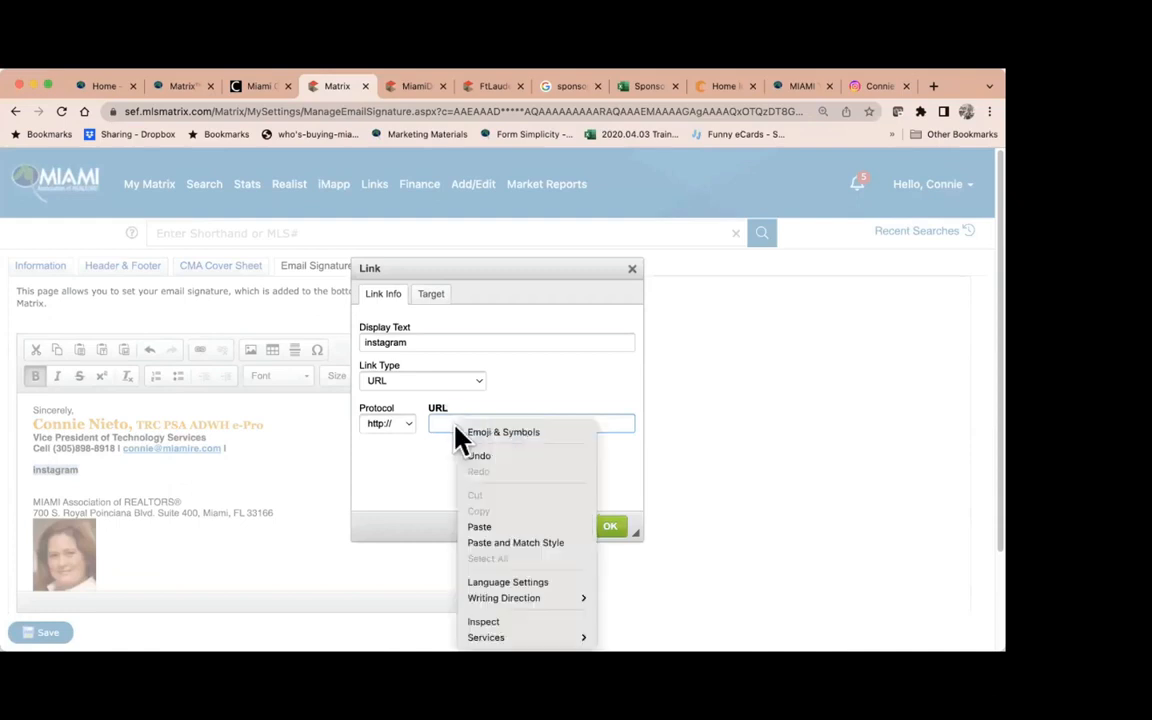
click(479, 527)
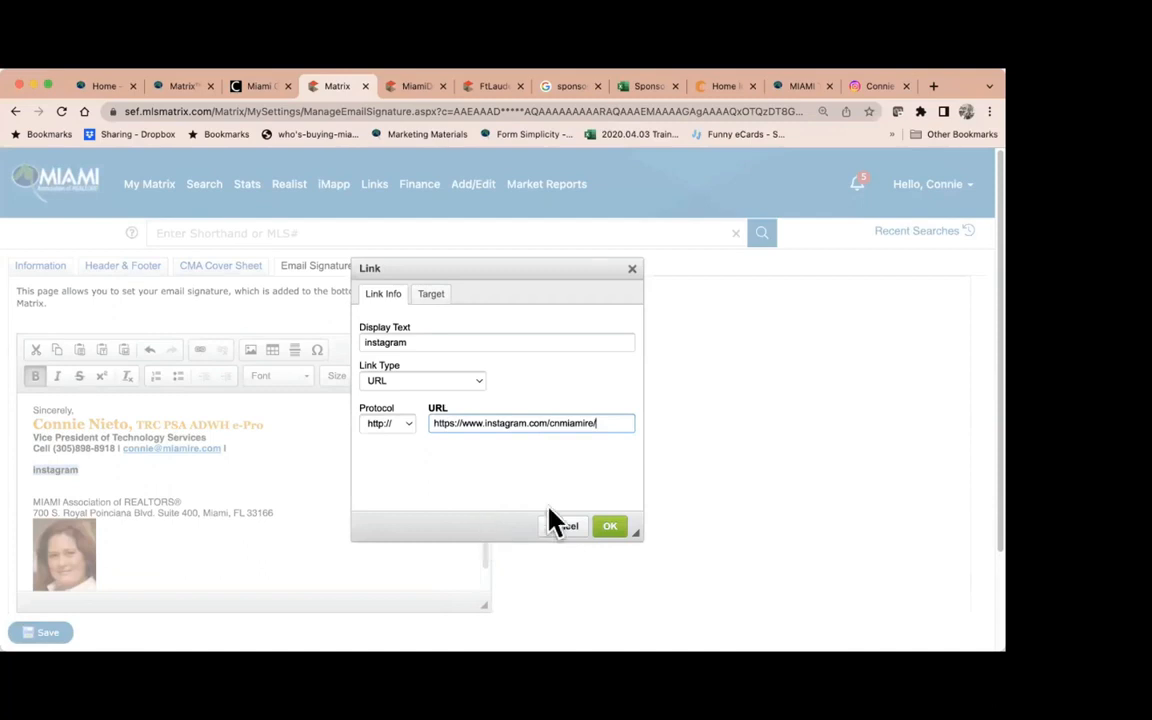
click(610, 527)
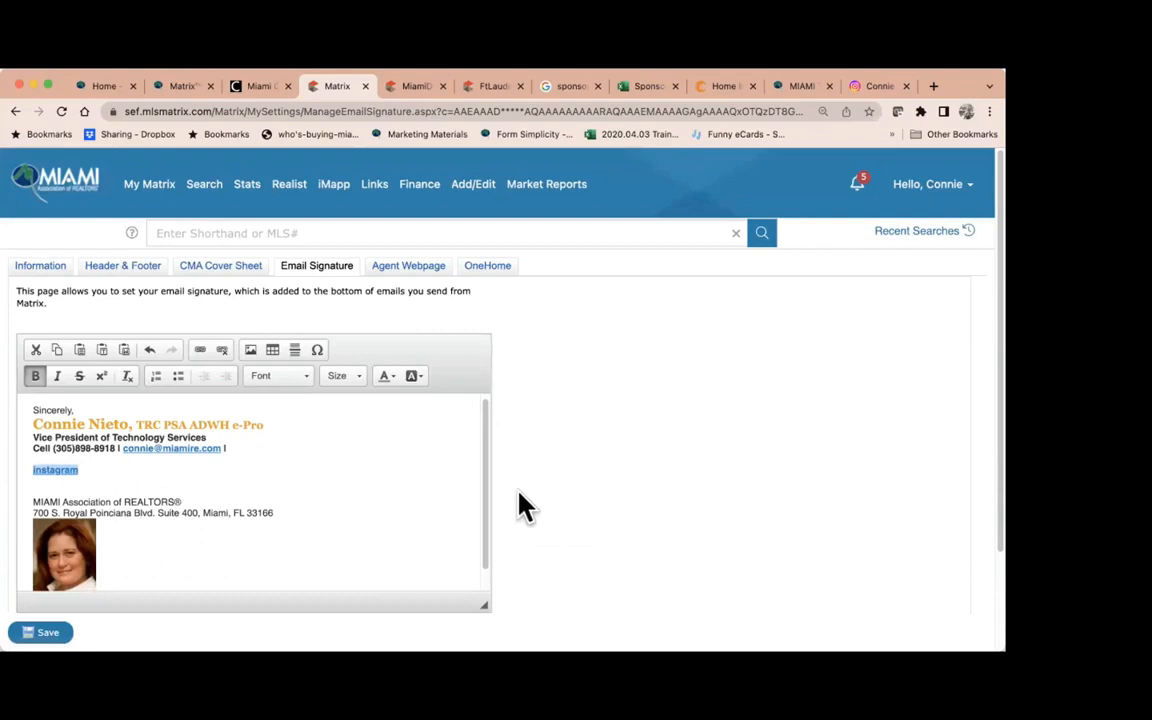
click(363, 463)
Step: Delete the blank line under instagram and remove the old signature photo
click(141, 478)
key(BackSpace)
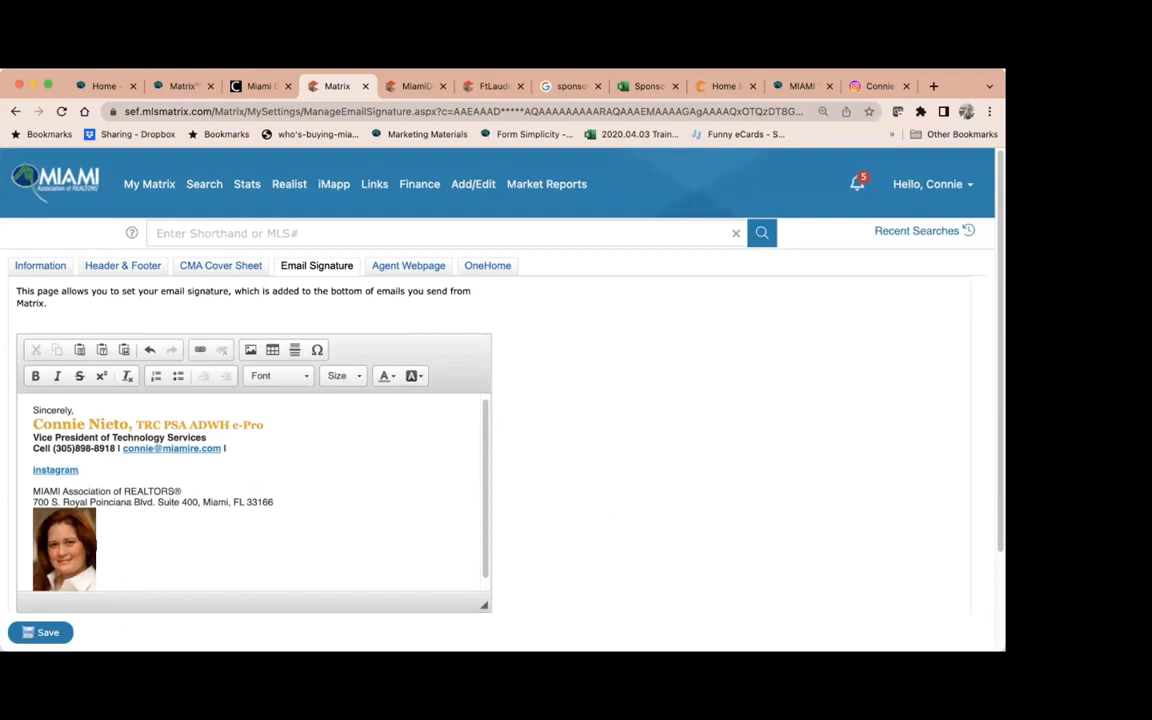
click(55, 568)
key(BackSpace)
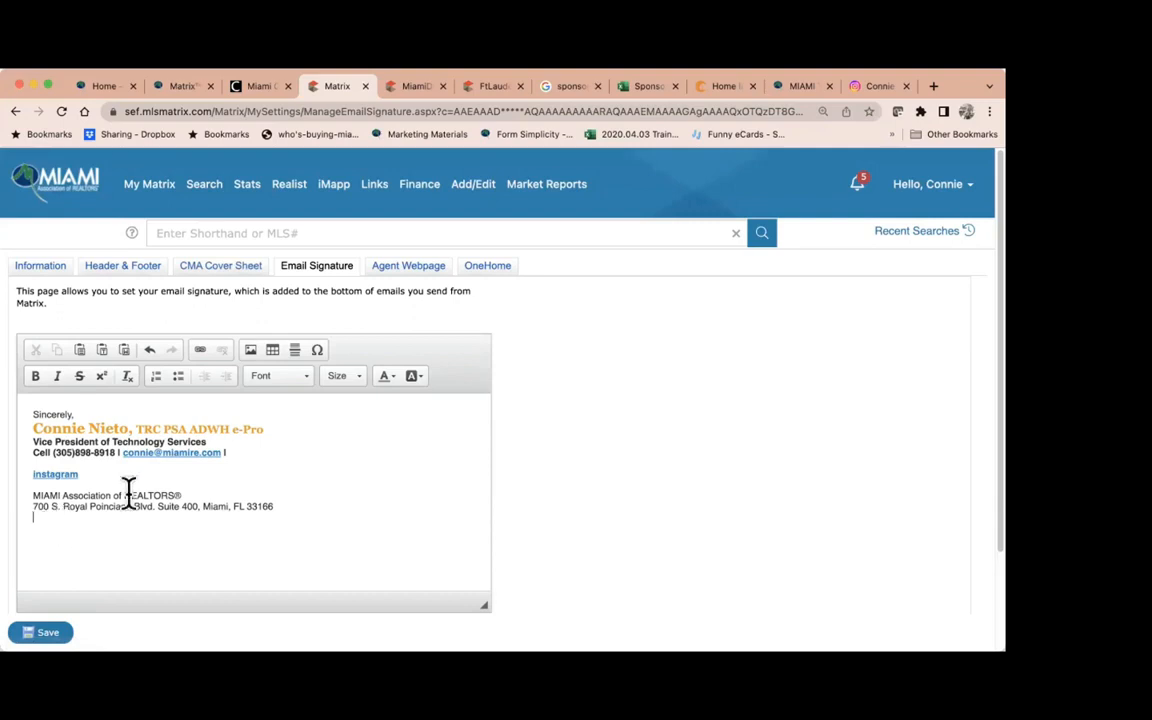
Step: Insert the first 100×100 headshot from the image library and zoom the page to 150%
click(251, 356)
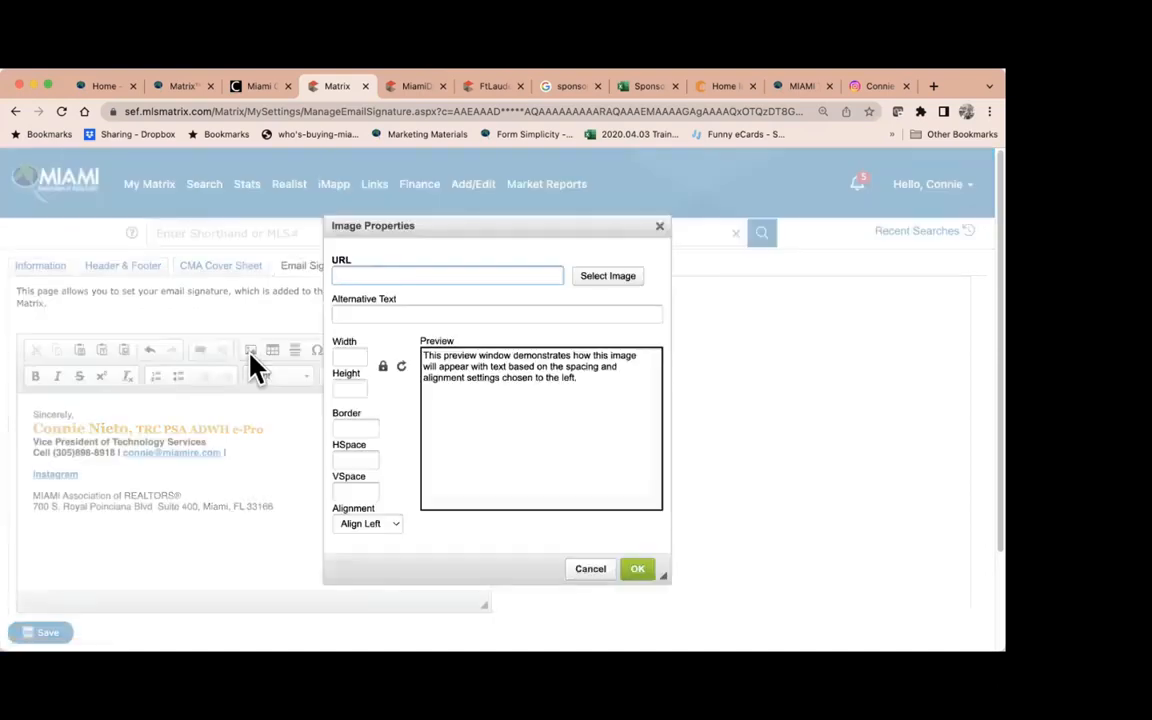
click(598, 278)
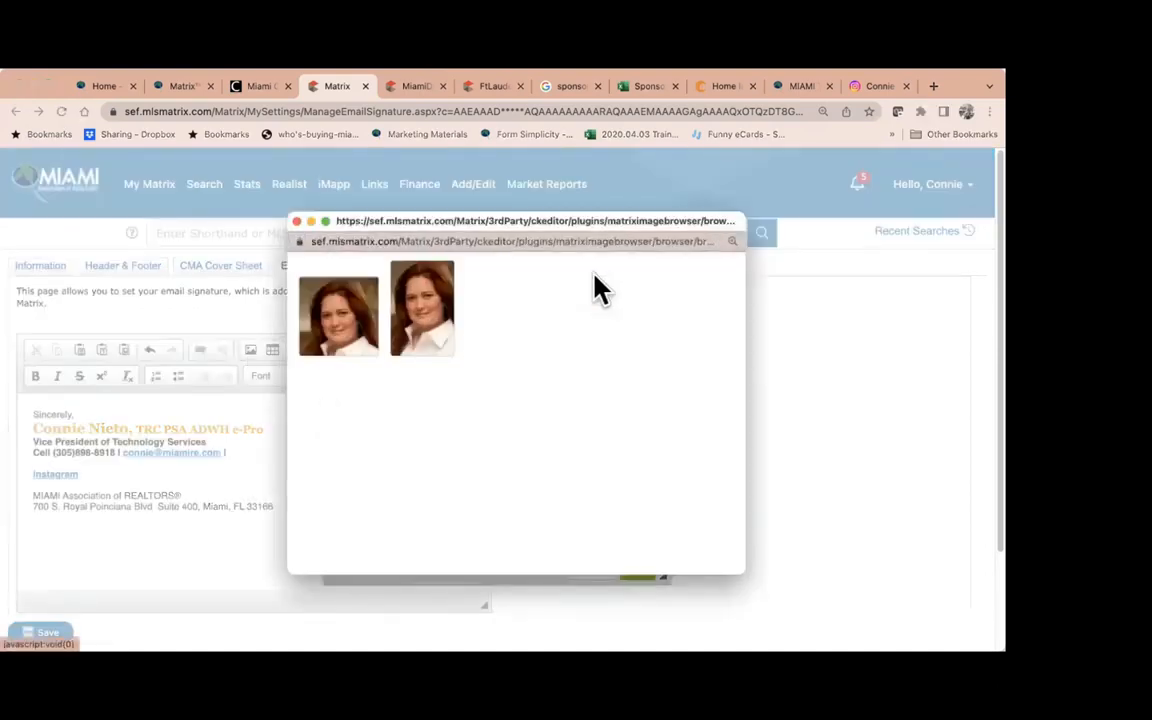
click(358, 320)
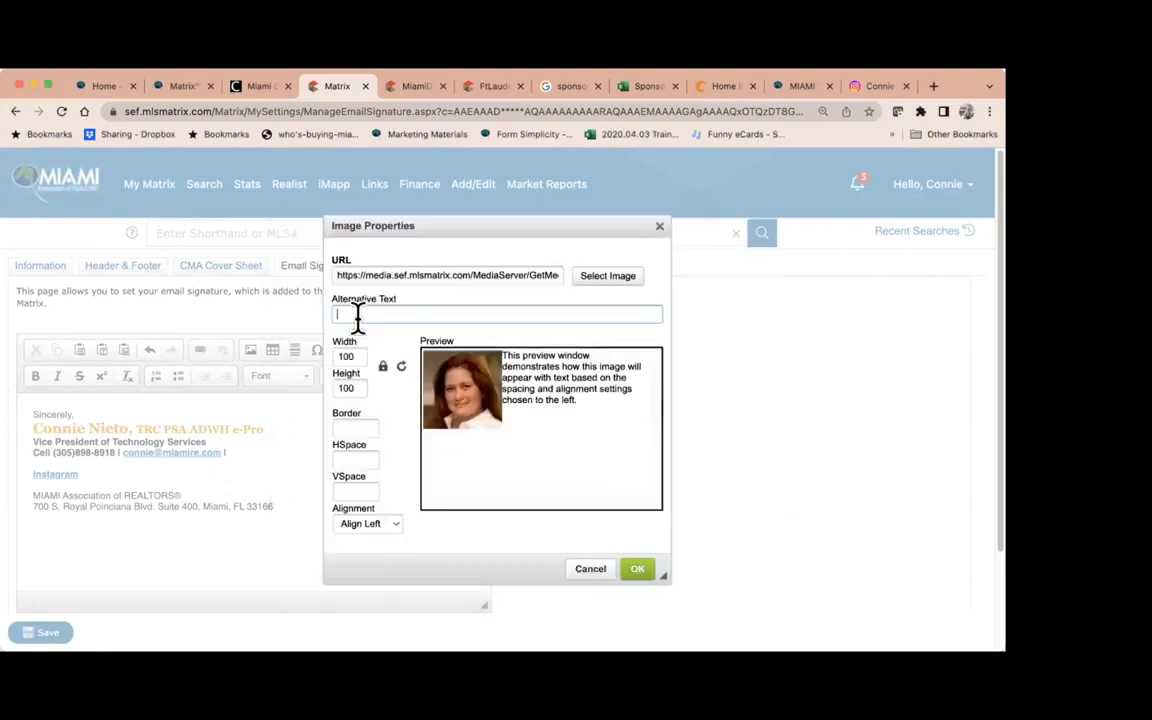
click(643, 574)
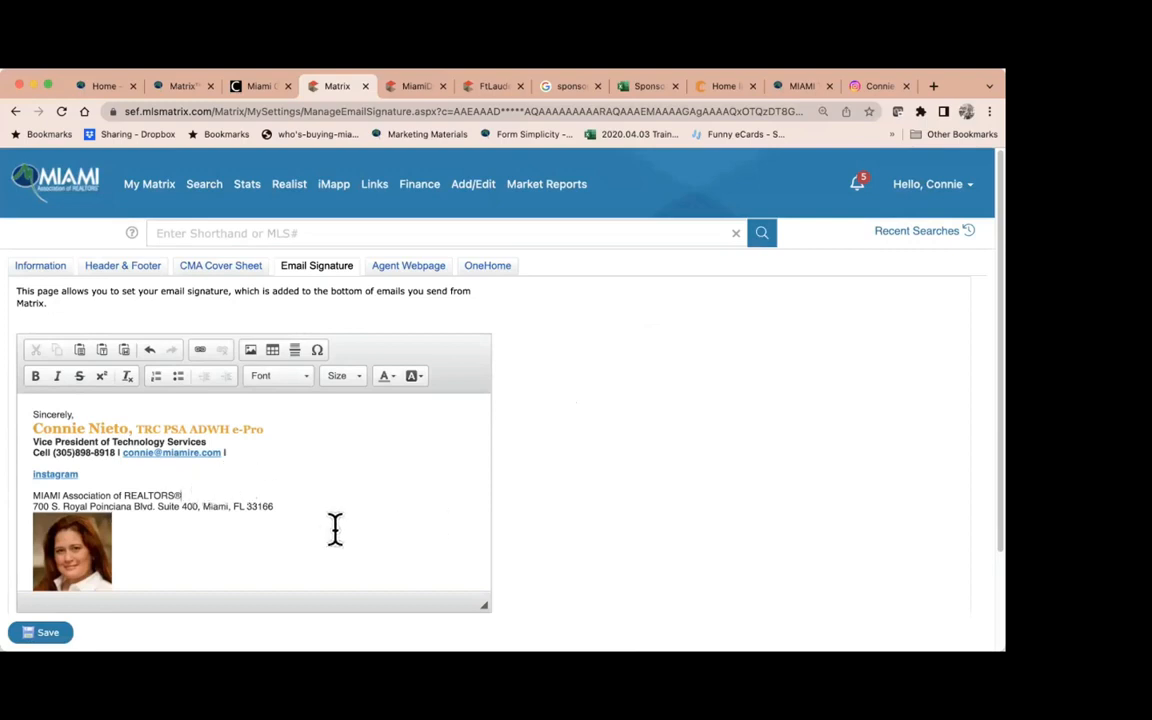
key(super+equal)
key(super+equal)
key(super+equal)
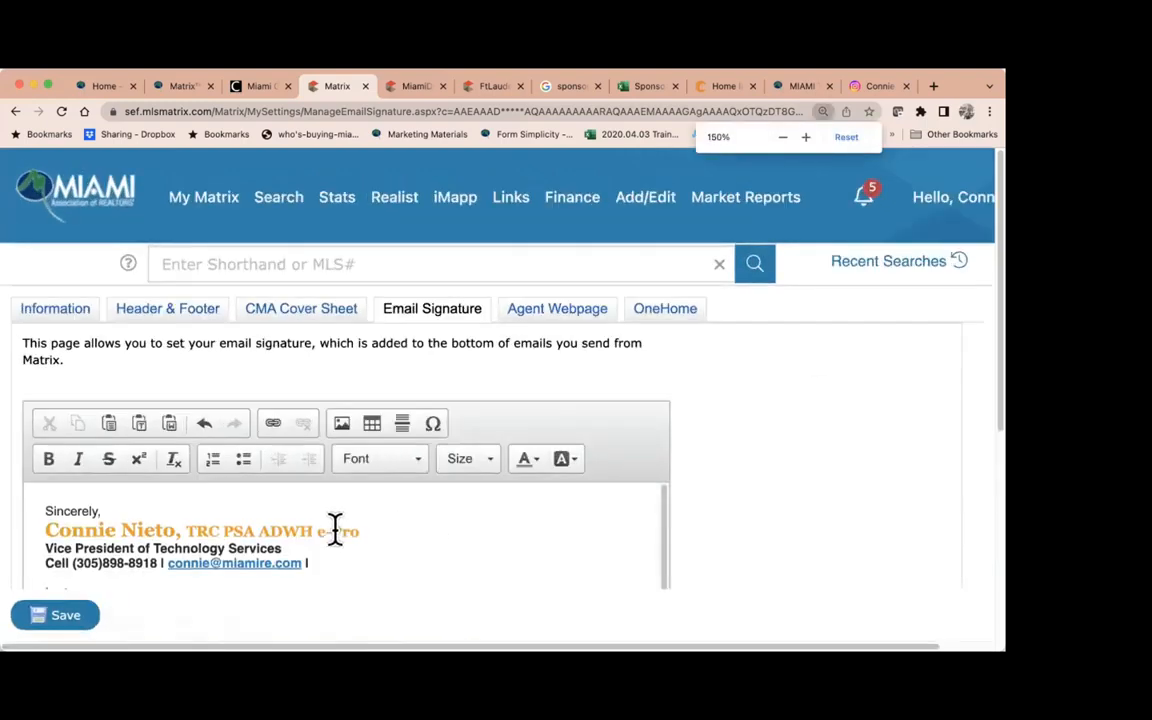
Step: Replace the ® after REALTORS with one from the special character picker
scroll(358, 575, down, 5)
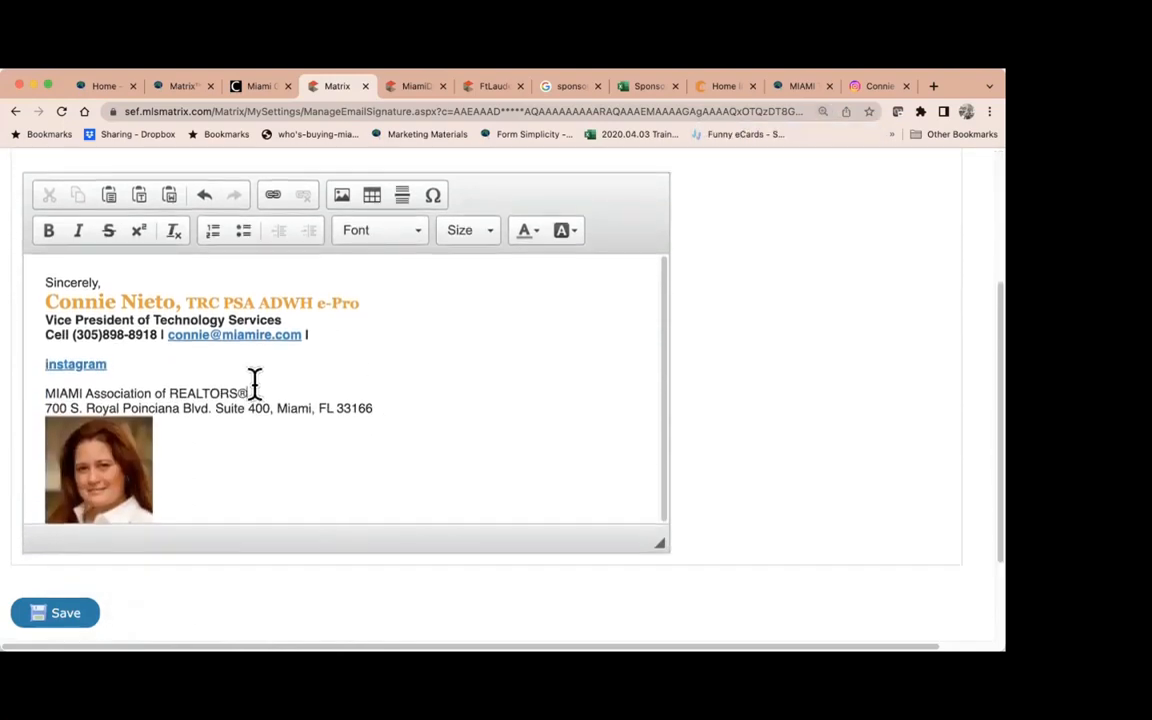
click(255, 383)
key(BackSpace)
click(435, 197)
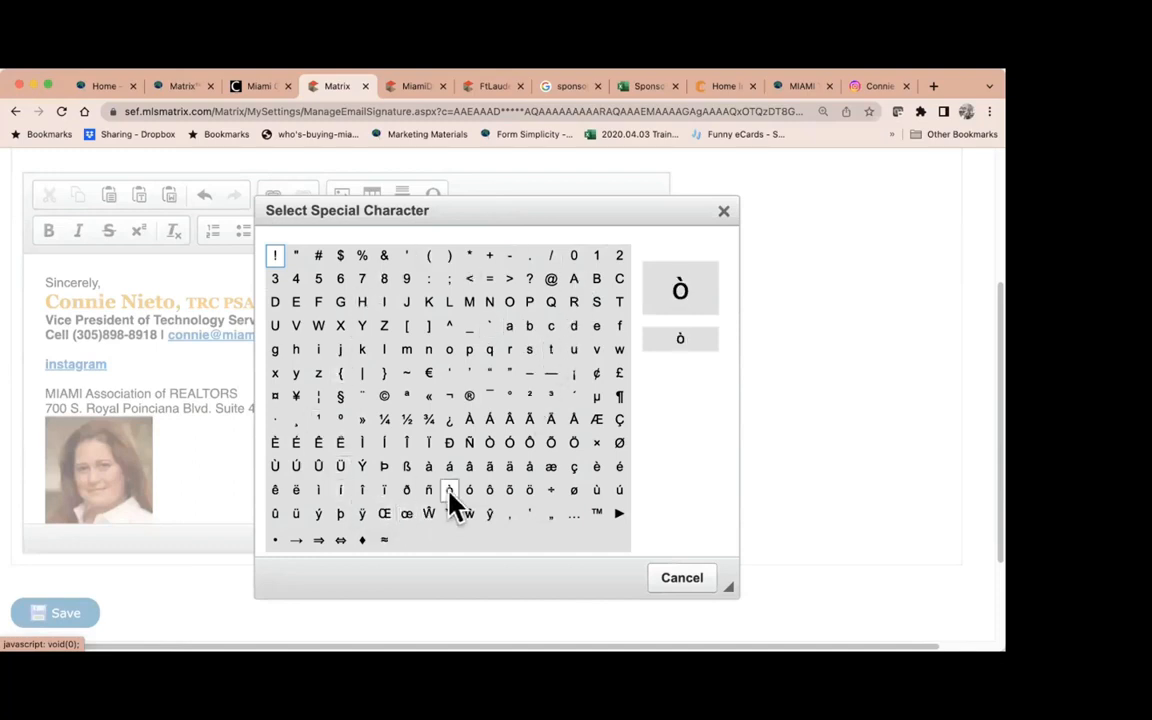
click(469, 398)
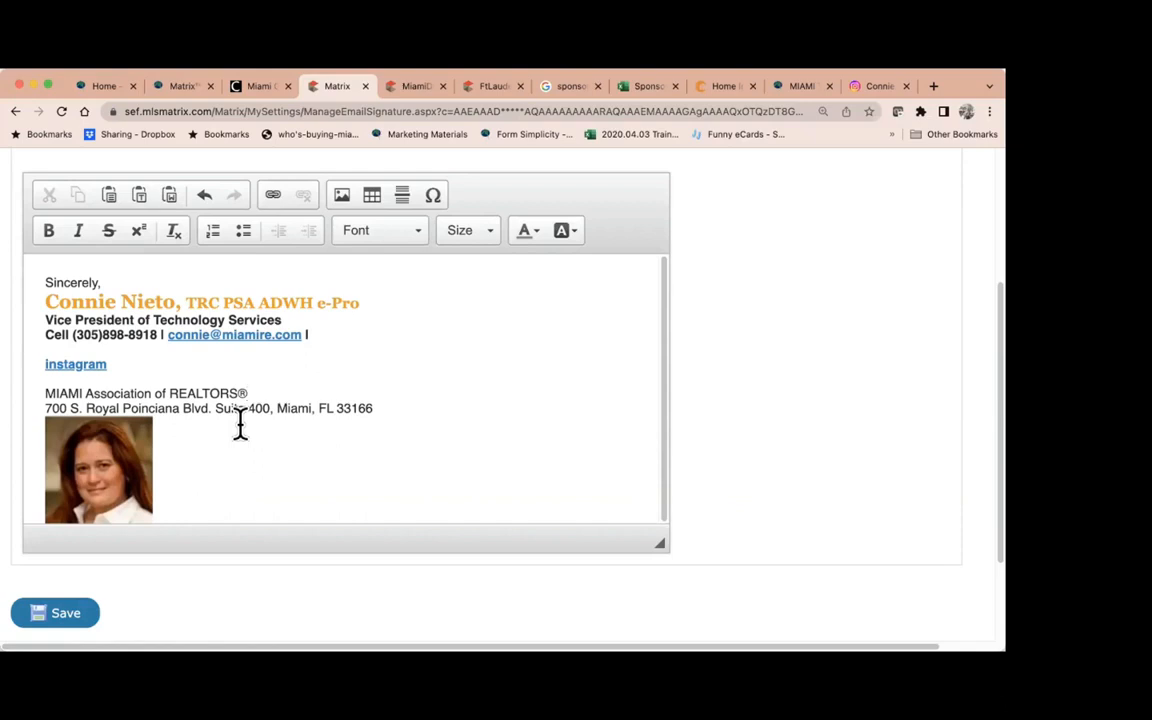
scroll(240, 425, down, 3)
scroll(240, 425, up, 2)
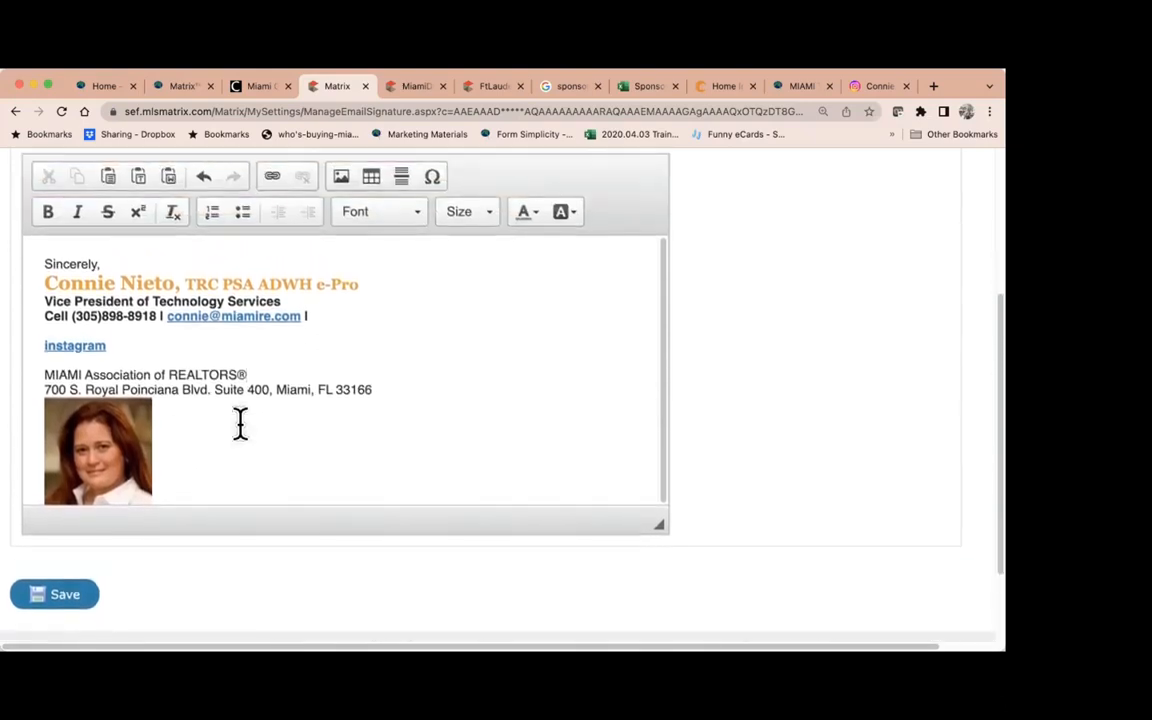
key(super+minus)
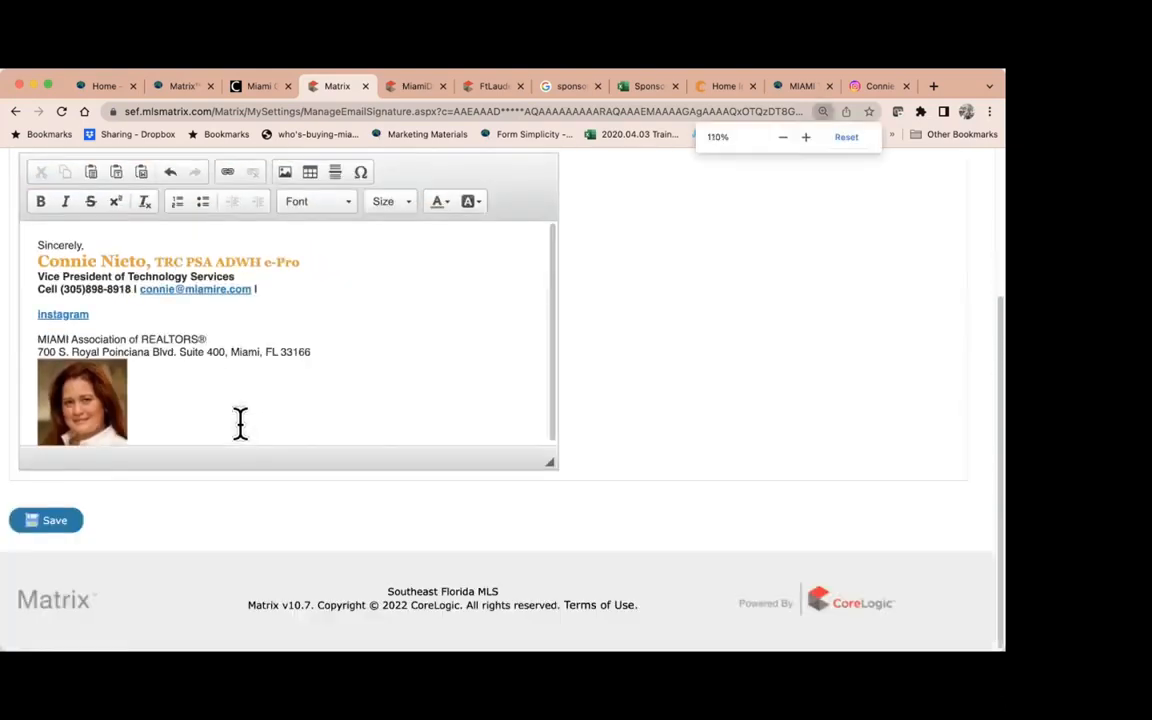
Step: Save the edited signature with its photo and links, then go to Agent Webpage settings
key(super+minus)
scroll(241, 425, up, 2)
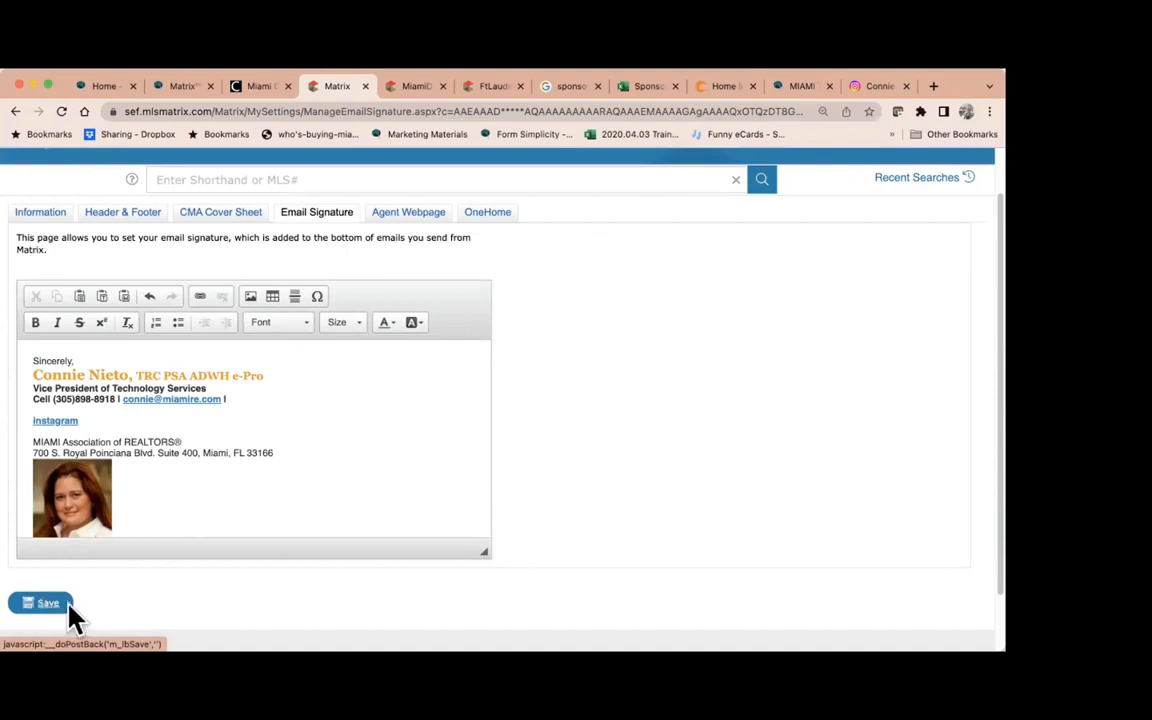
click(40, 605)
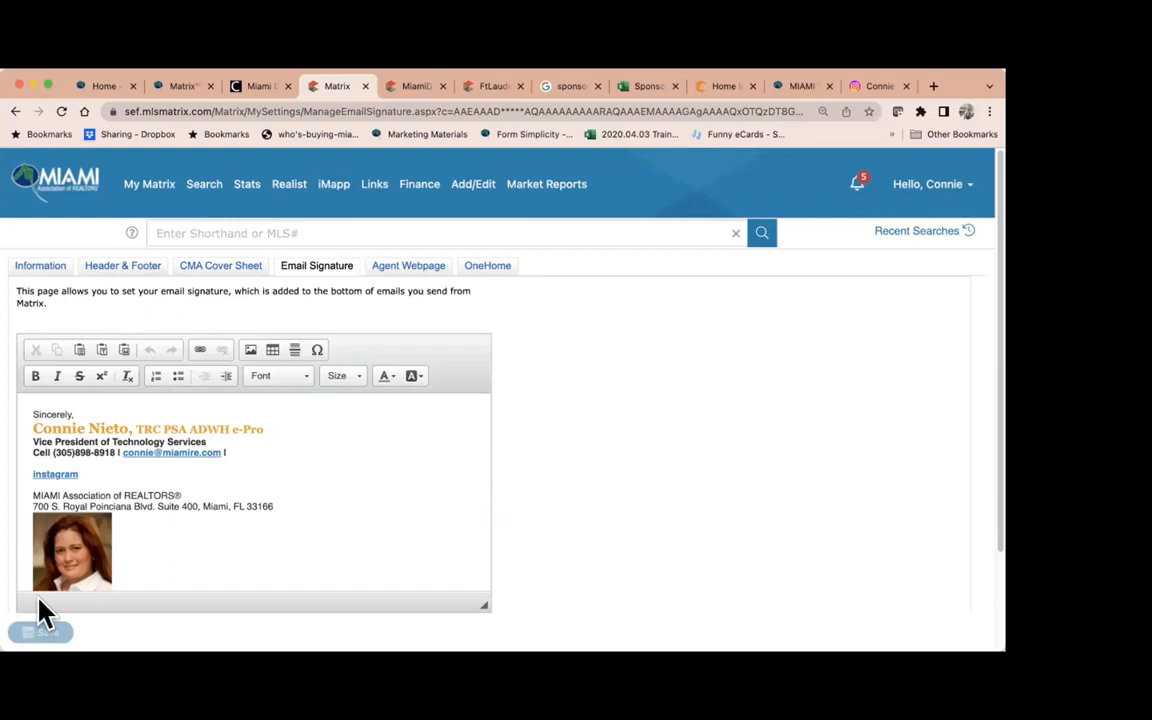
click(405, 268)
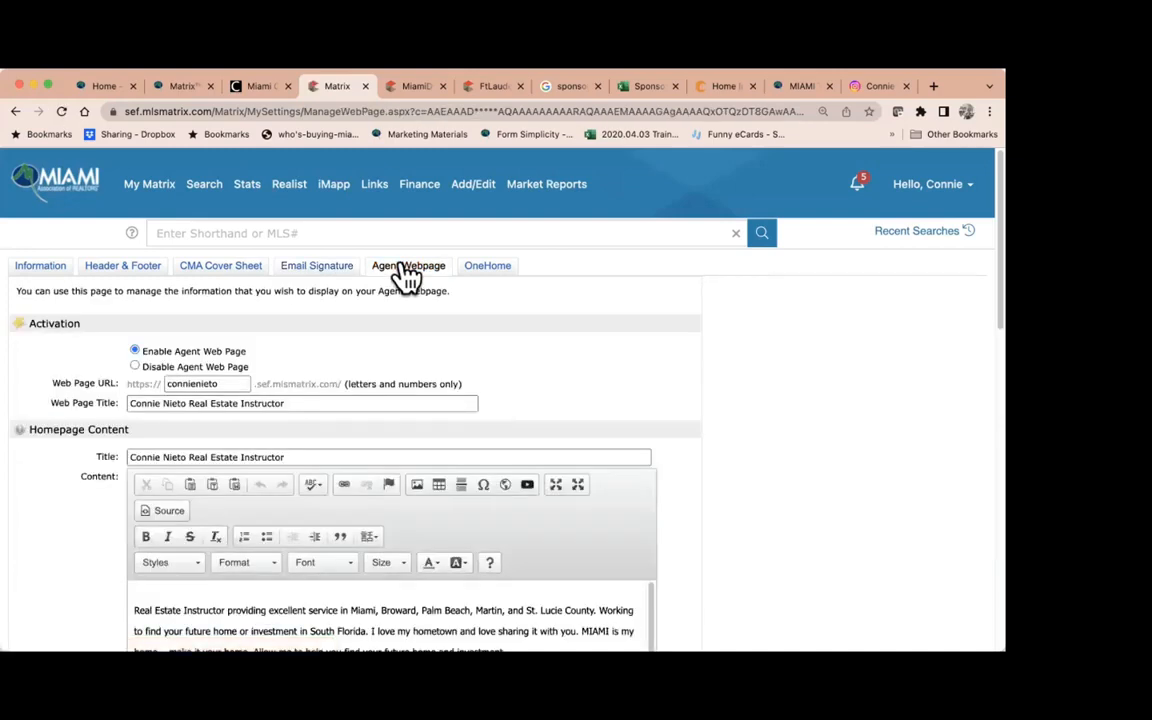
double_click(131, 354)
click(279, 341)
drag(228, 383, 127, 373)
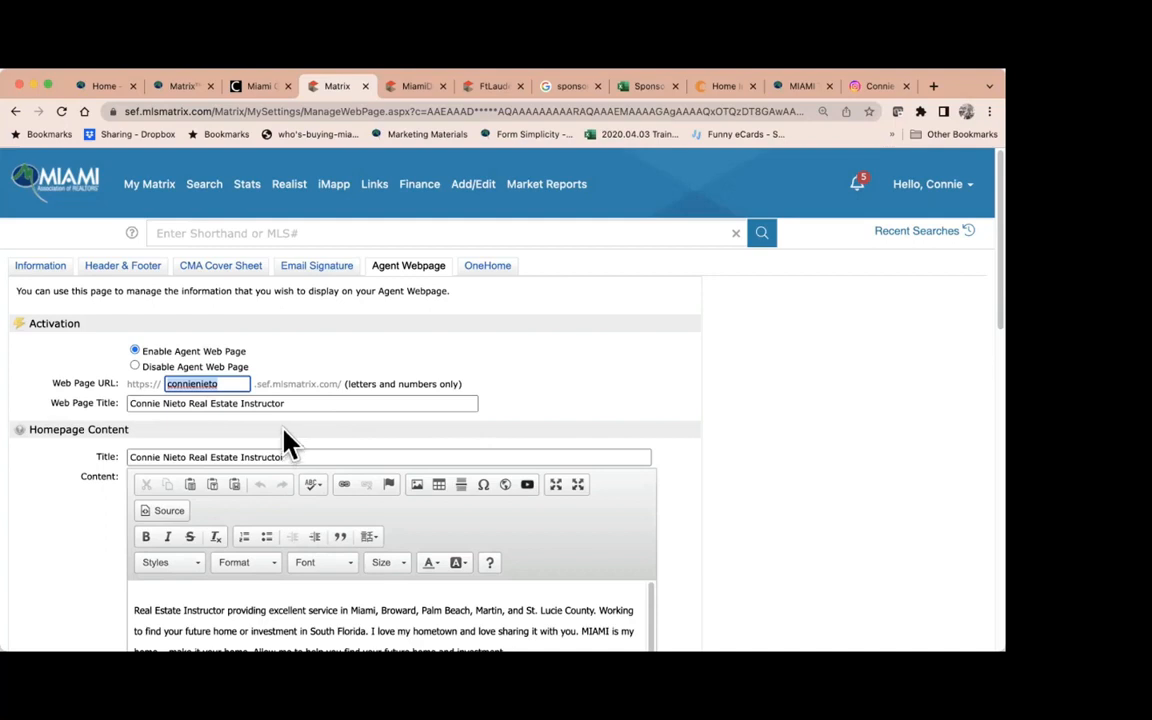
drag(288, 403, 118, 401)
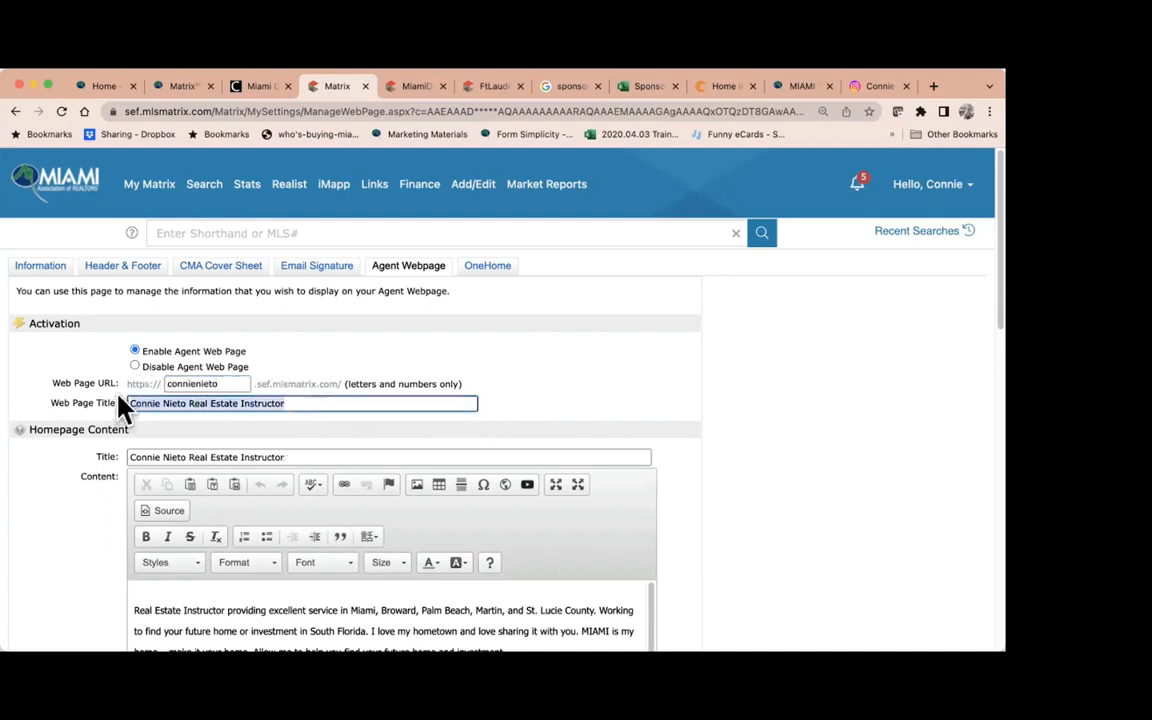
drag(128, 457, 294, 478)
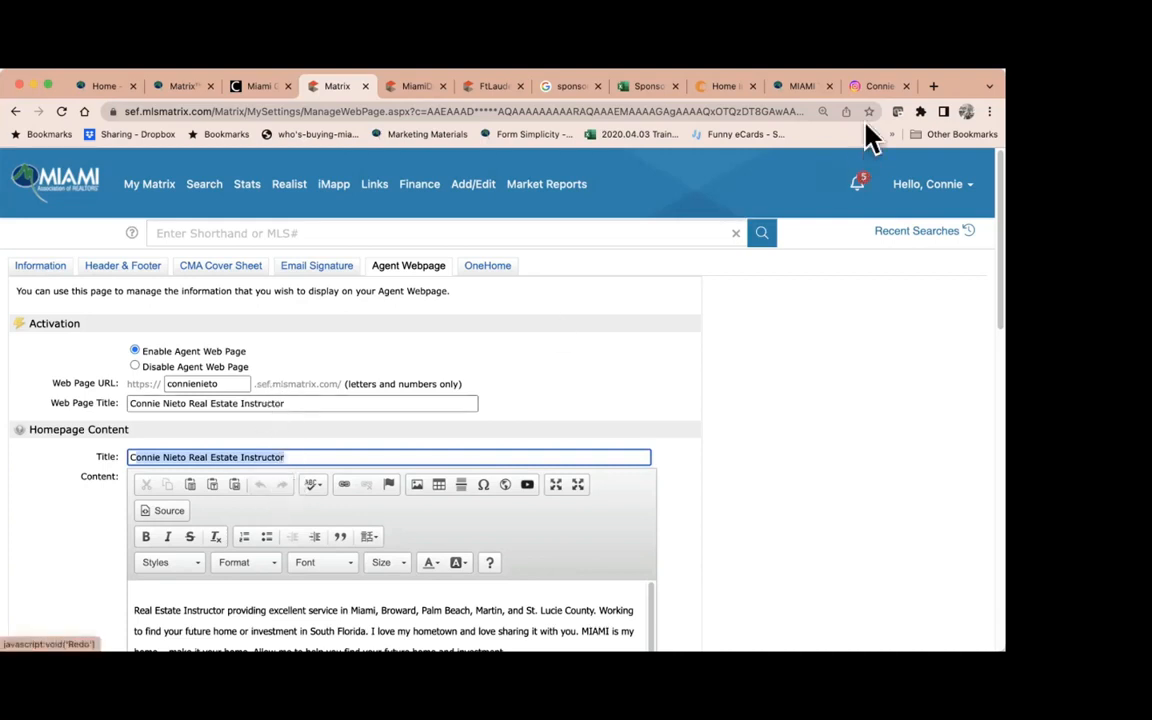
Step: Open the agent's Facebook business page in a new tab beside Instagram, then go back to Matrix
click(876, 87)
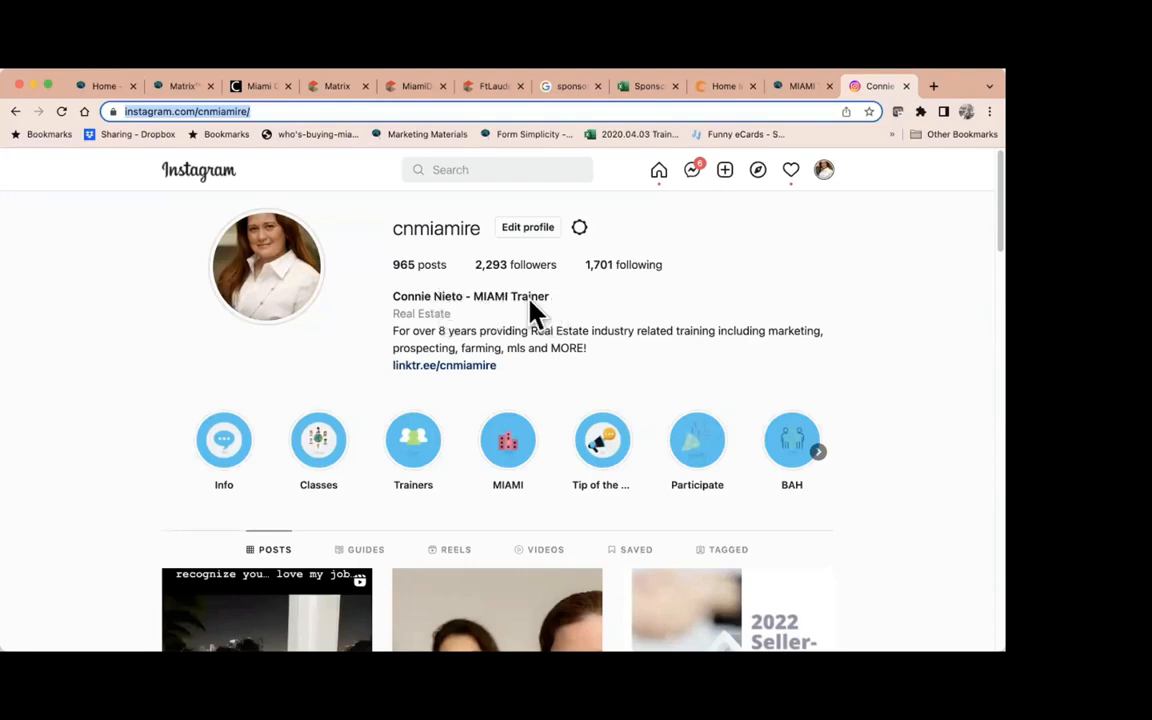
click(934, 88)
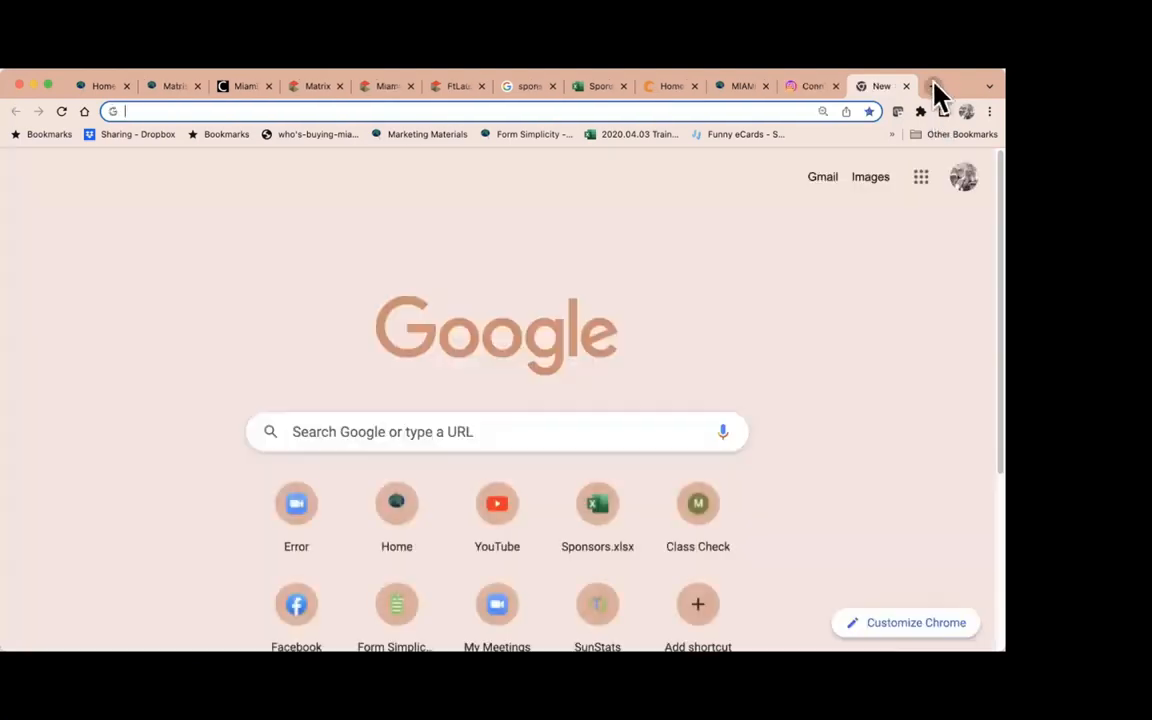
text(fac)
key(Return)
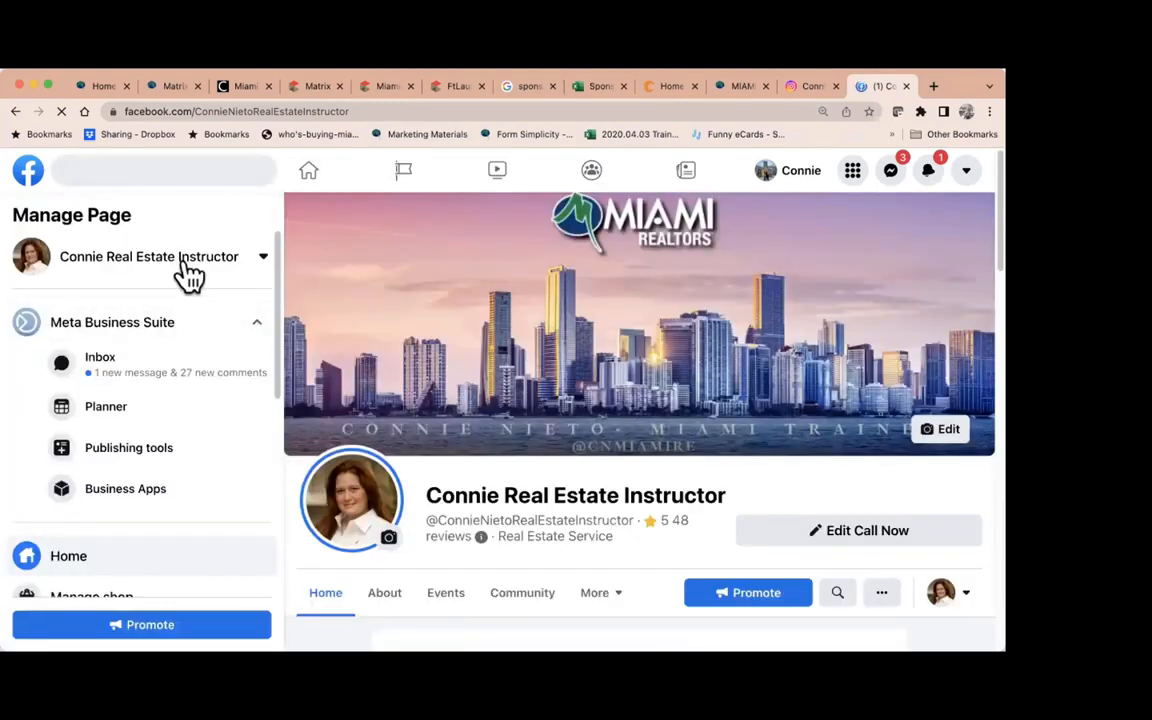
click(312, 88)
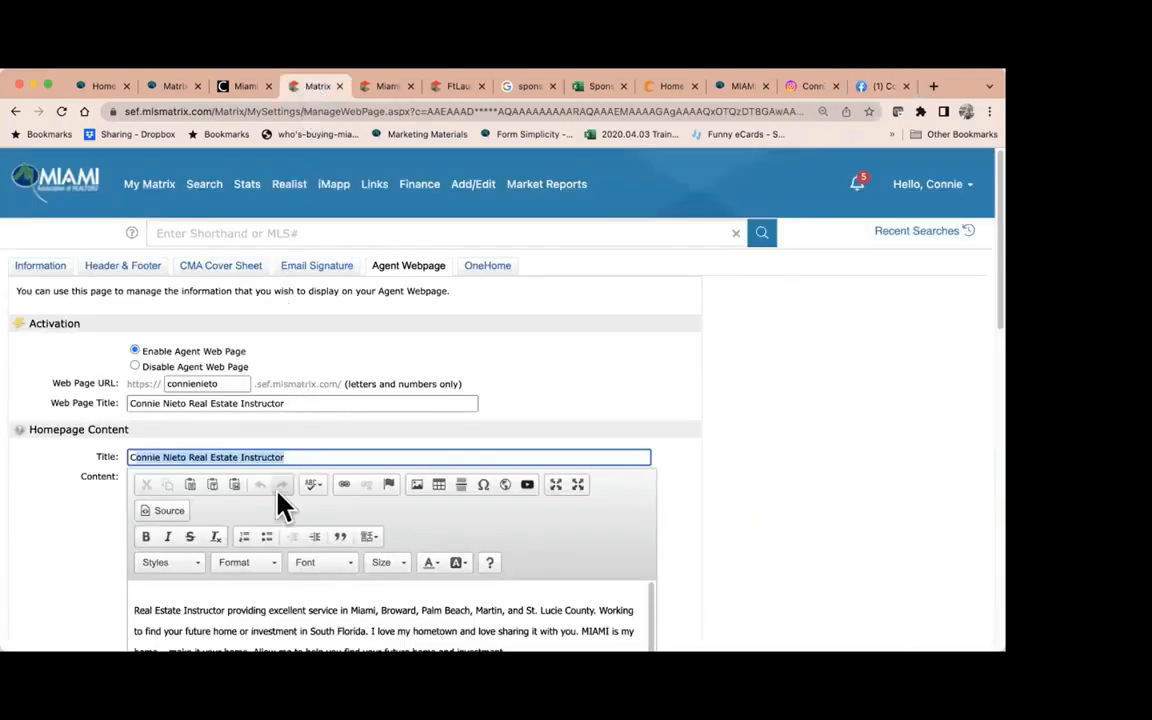
scroll(280, 497, down, 3)
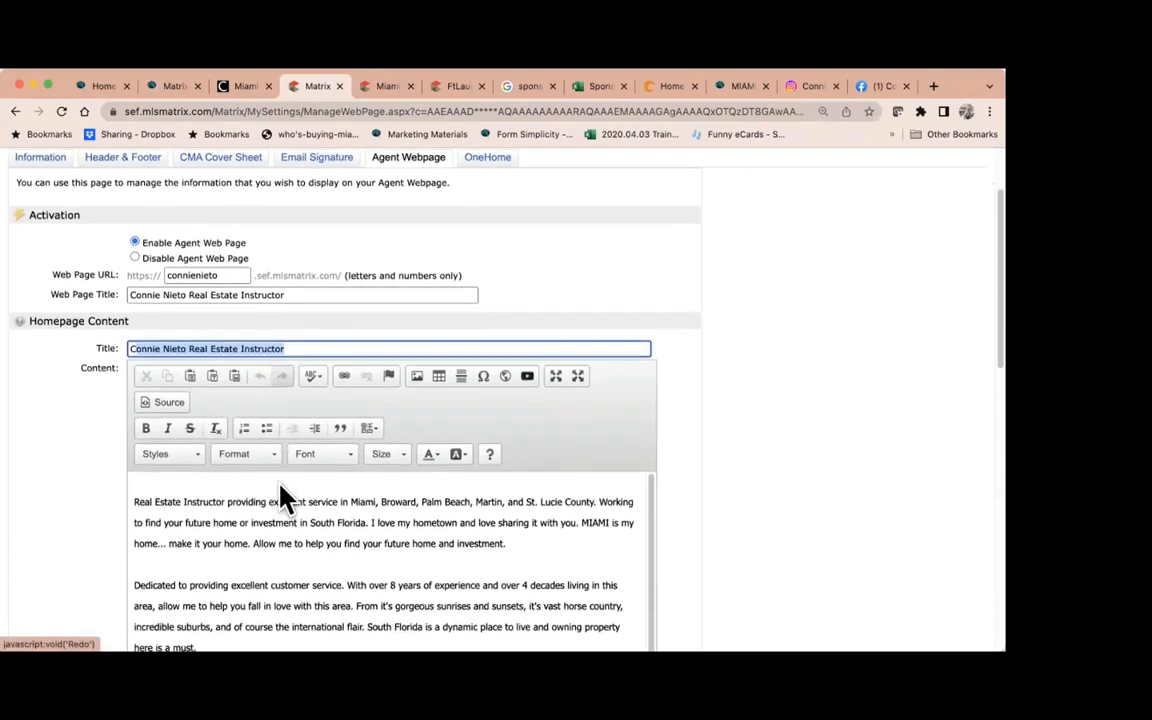
scroll(283, 497, down, 1)
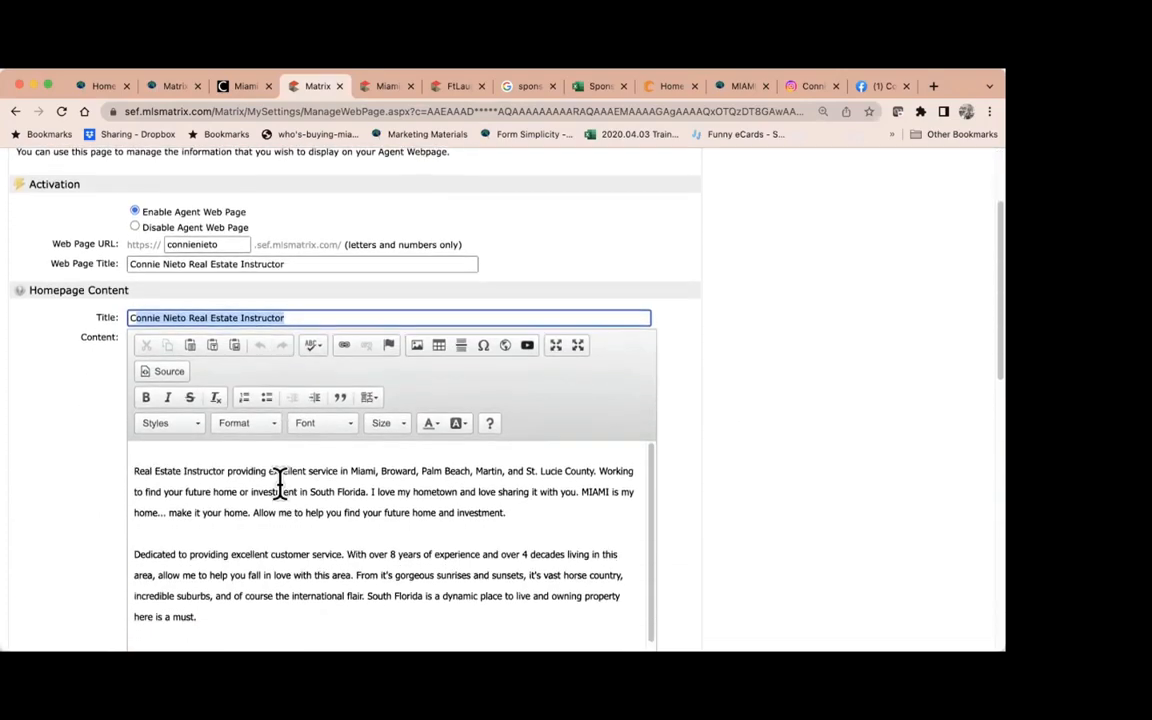
scroll(288, 490, down, 2)
scroll(288, 490, up, 2)
scroll(416, 607, down, 1)
scroll(417, 609, up, 1)
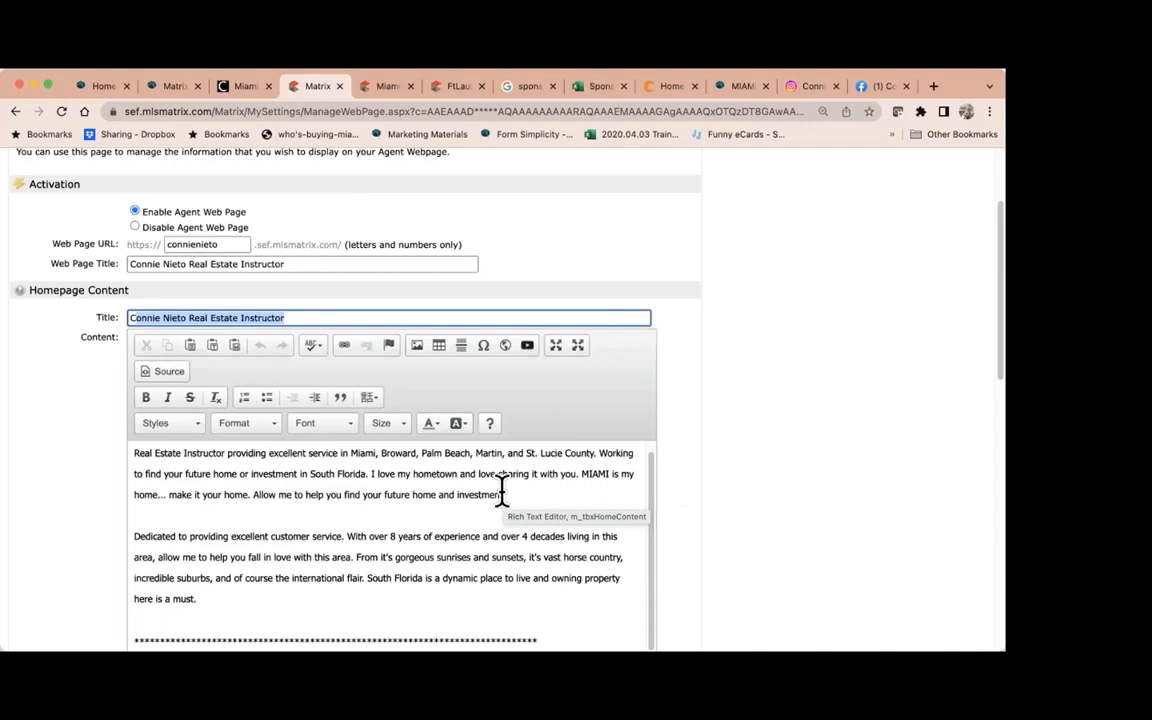
scroll(501, 488, down, 3)
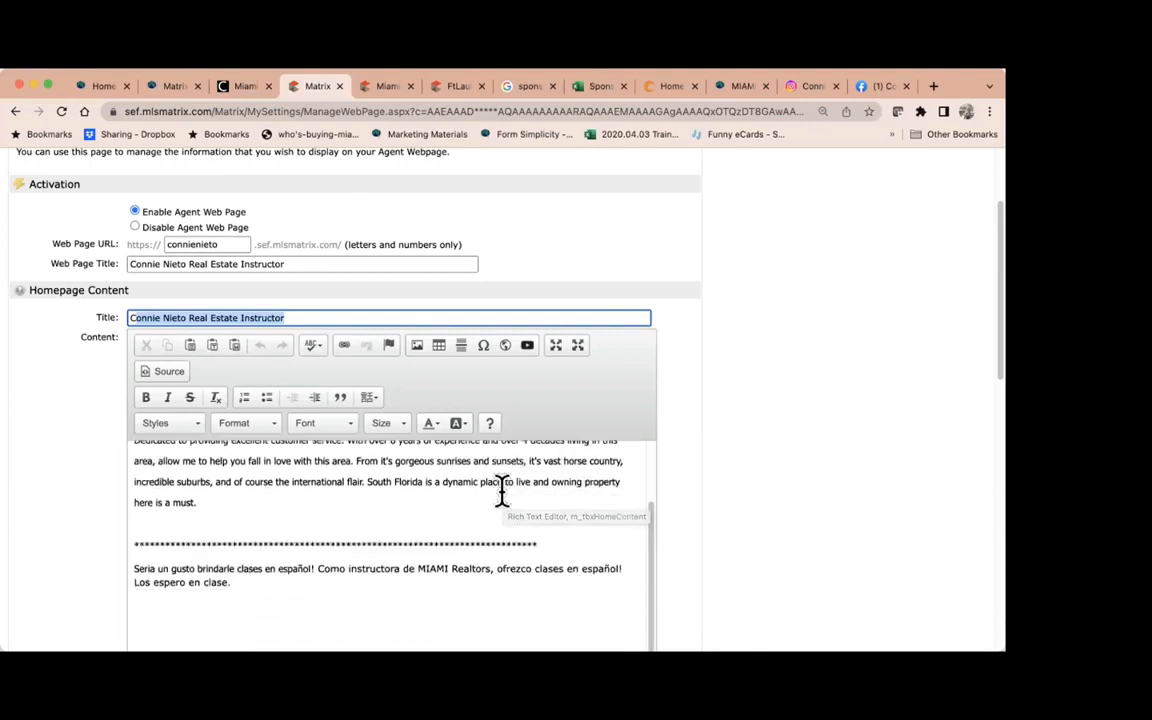
scroll(501, 488, up, 1)
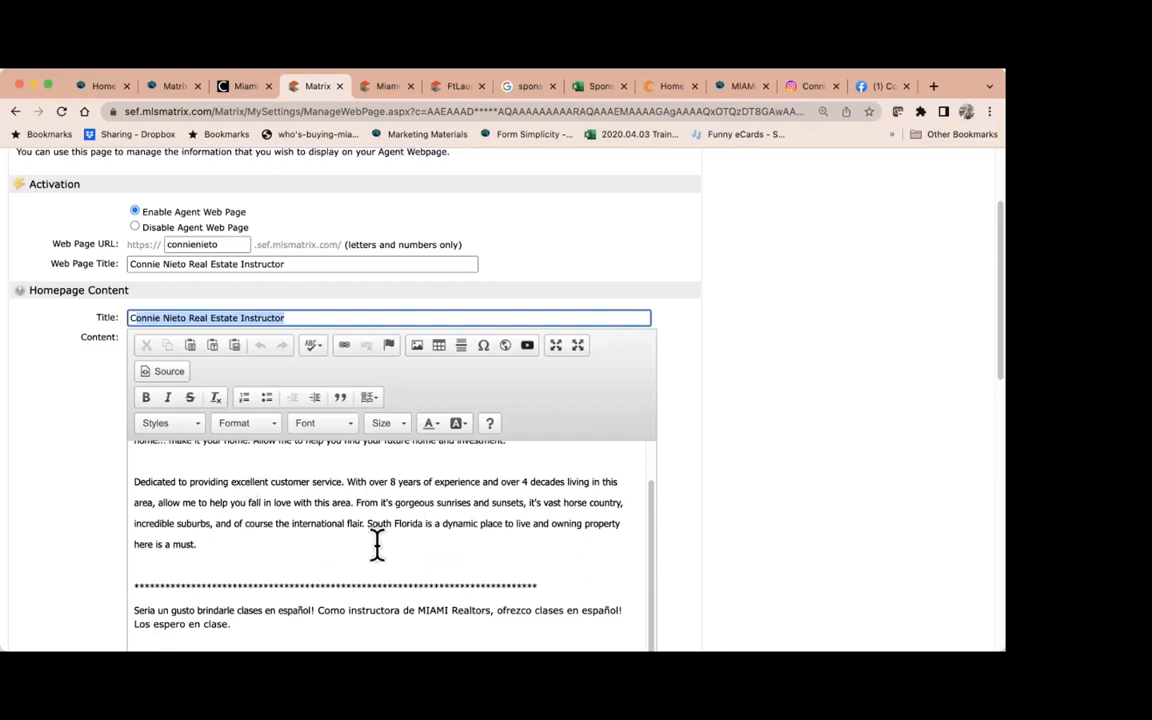
click(223, 536)
drag(223, 536, 128, 465)
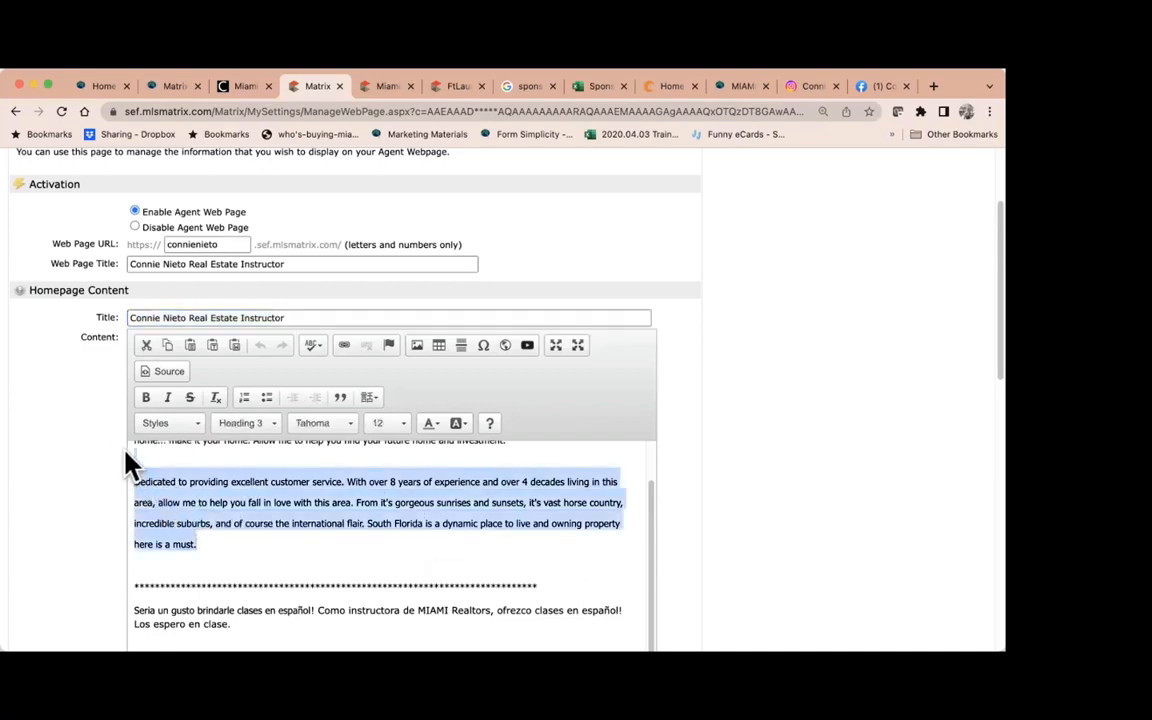
click(218, 543)
drag(218, 543, 72, 430)
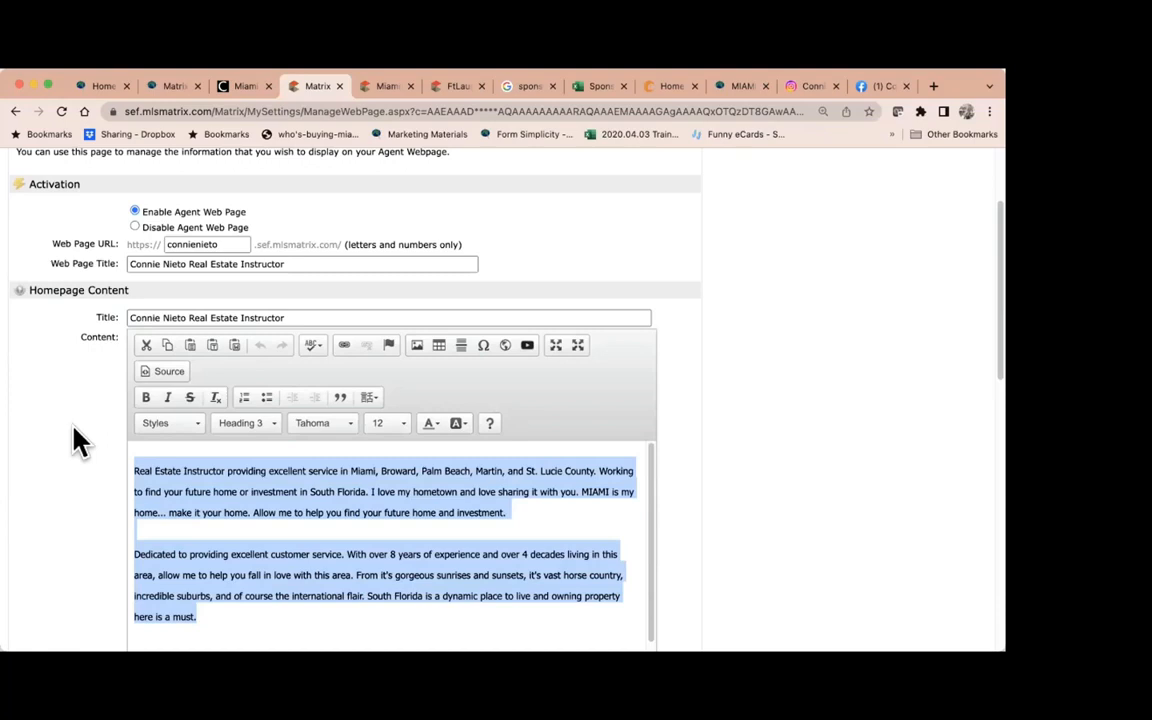
click(291, 317)
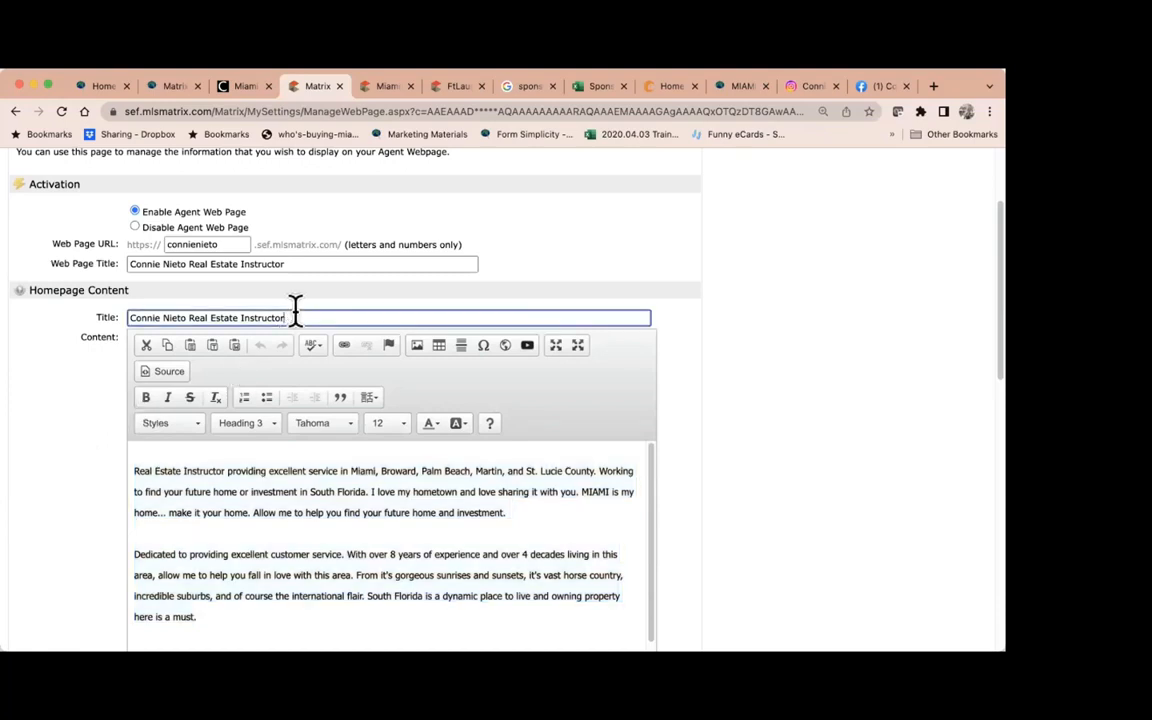
click(483, 345)
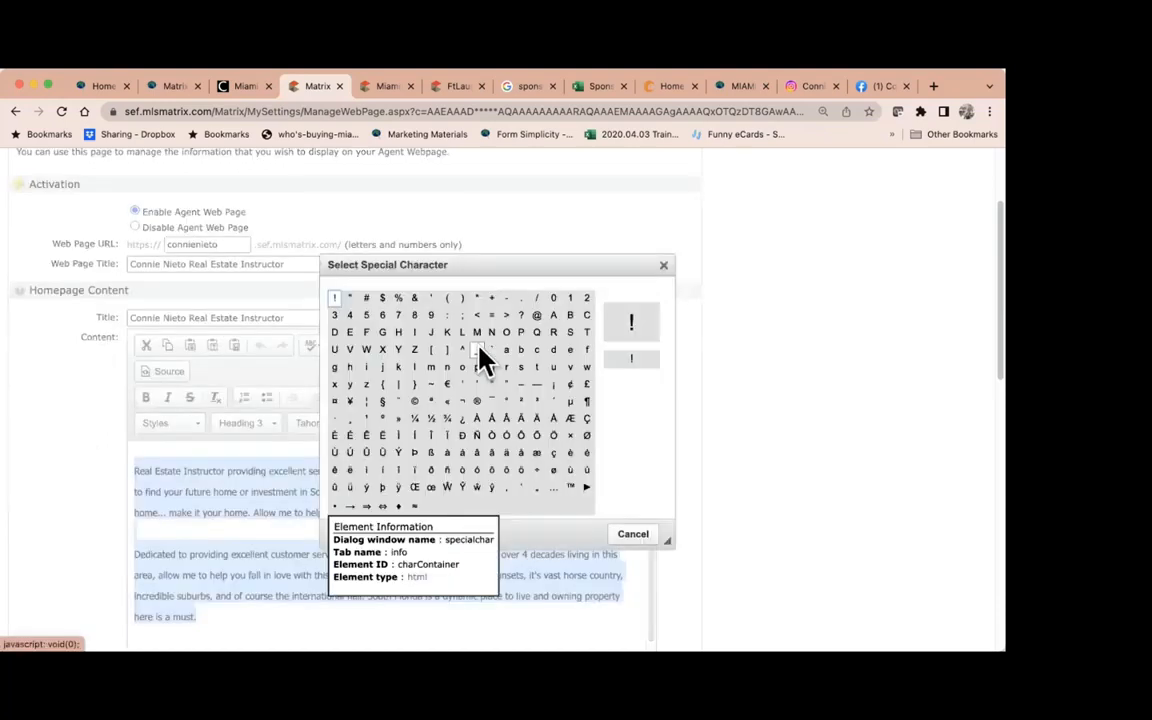
click(478, 405)
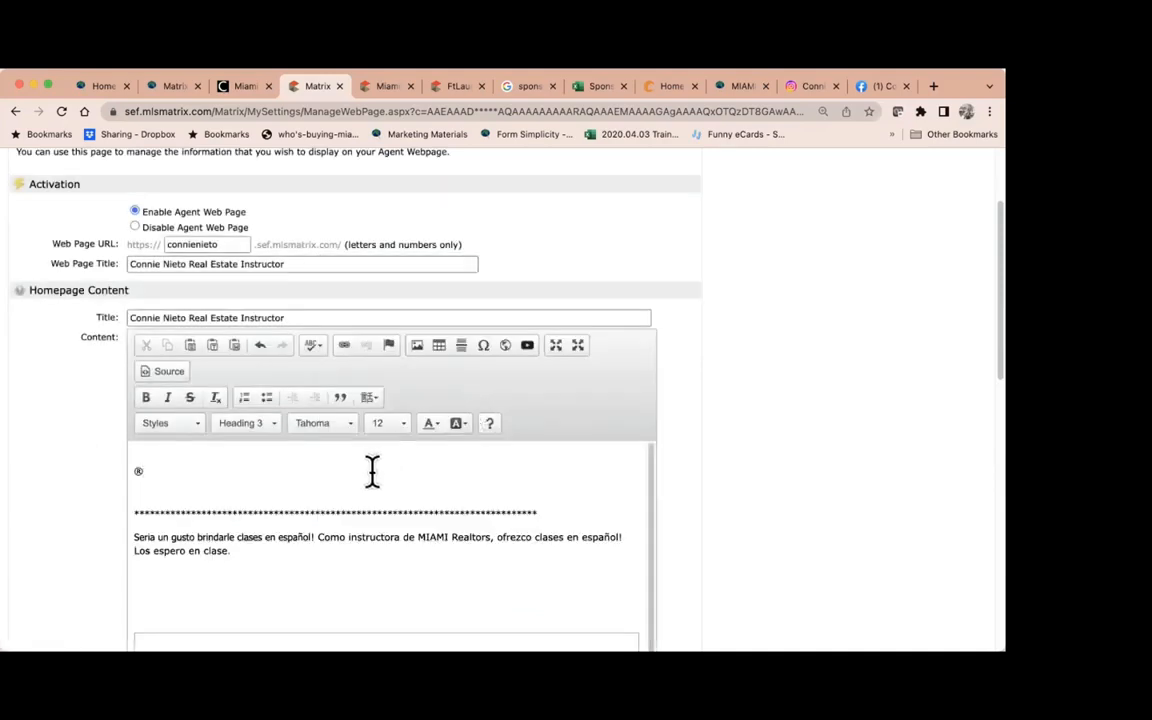
key(BackSpace)
scroll(352, 515, down, 3)
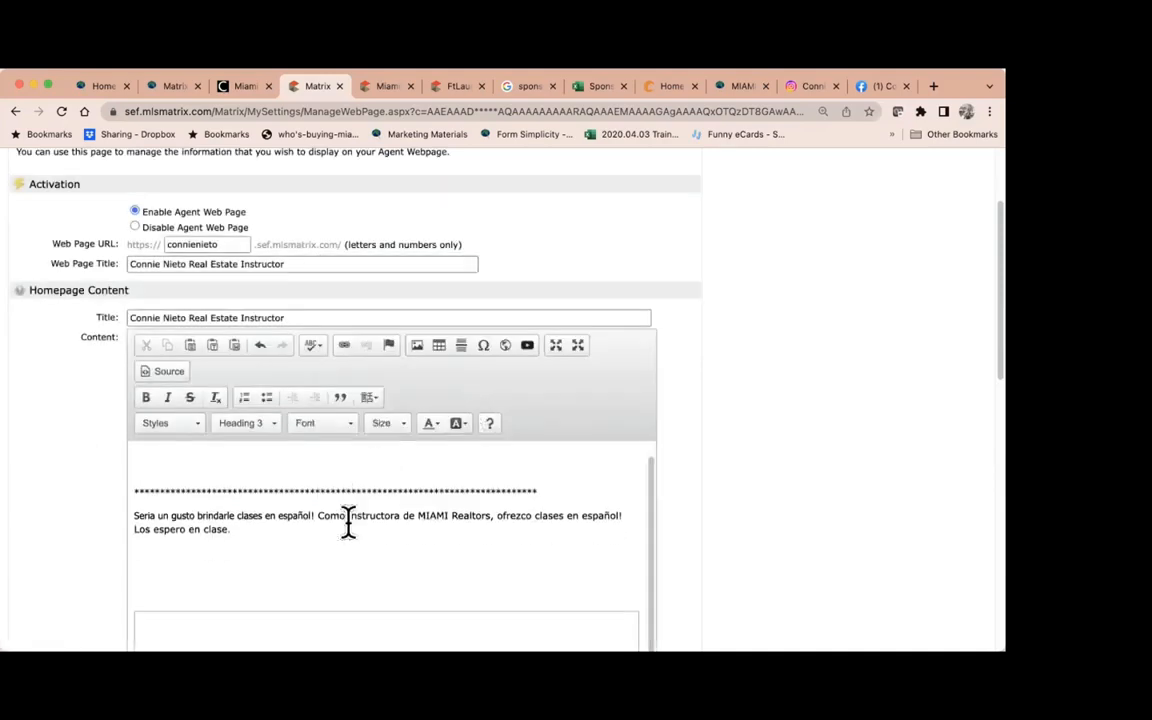
scroll(323, 456, up, 5)
scroll(323, 456, down, 4)
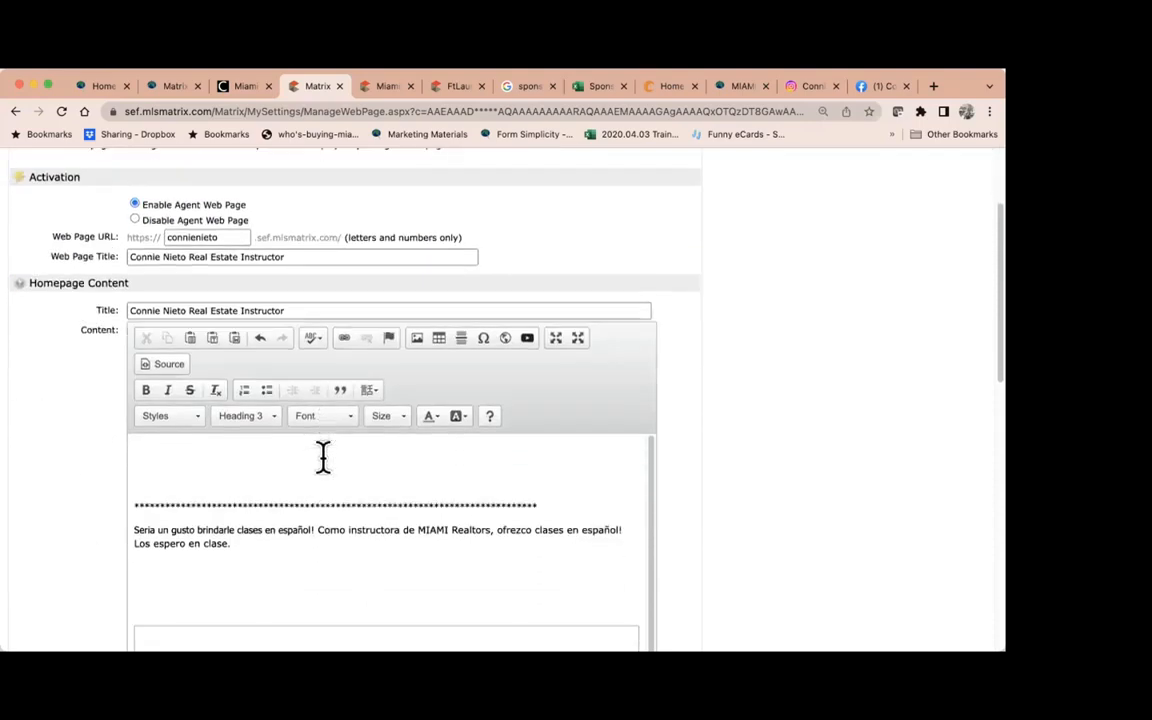
text(https://www.instagram.com/cnmiamire/)
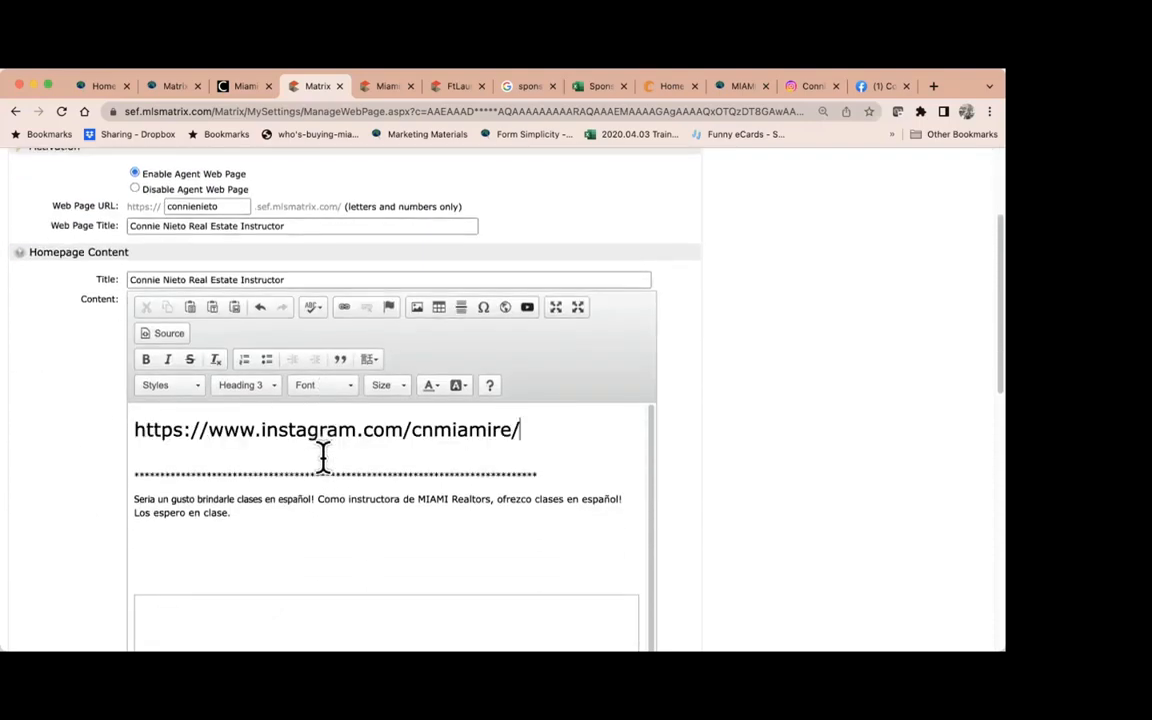
drag(524, 429, 82, 429)
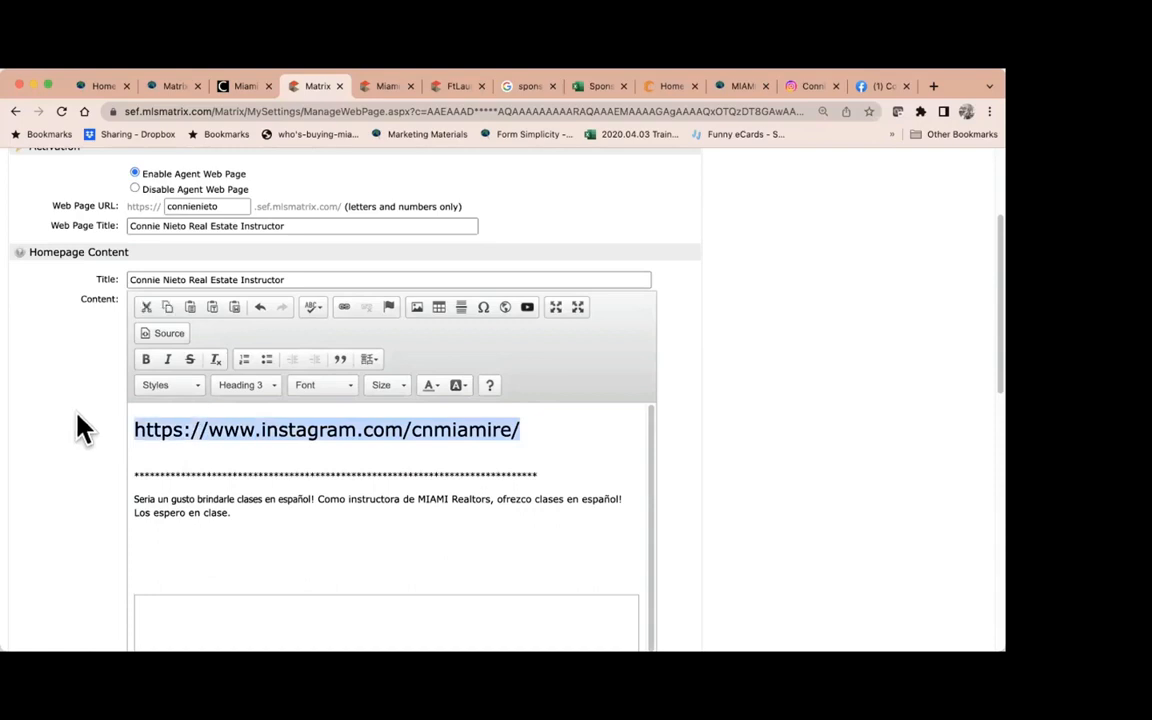
scroll(64, 492, down, 10)
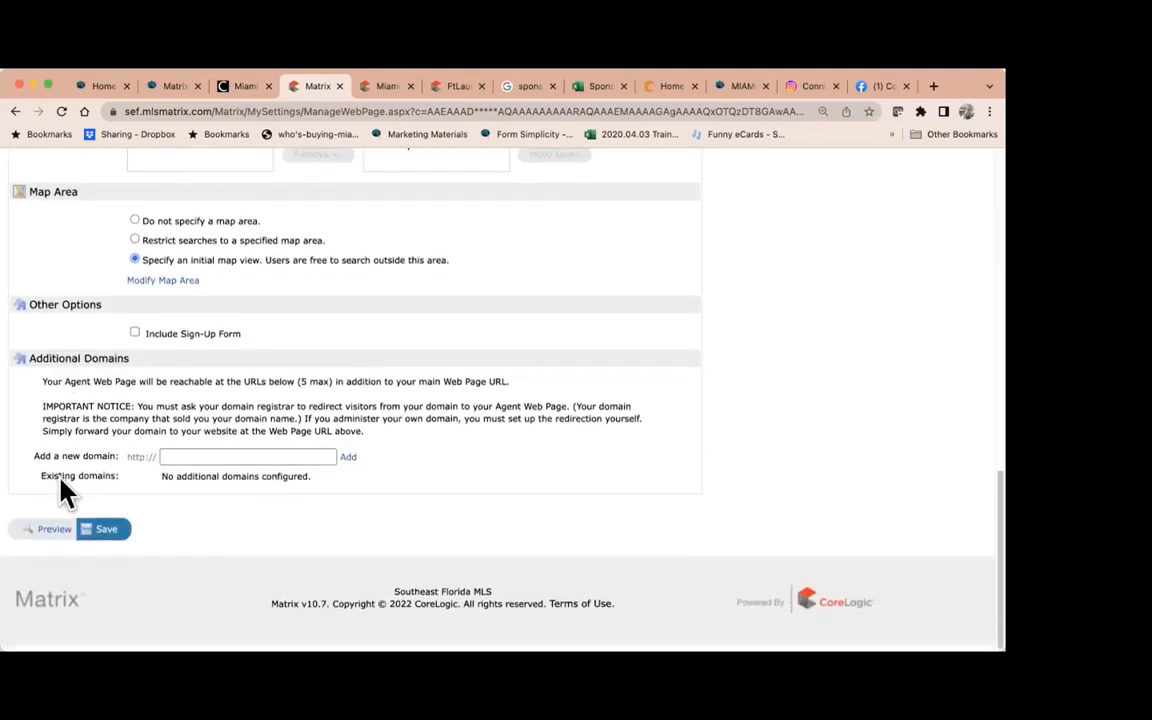
click(14, 112)
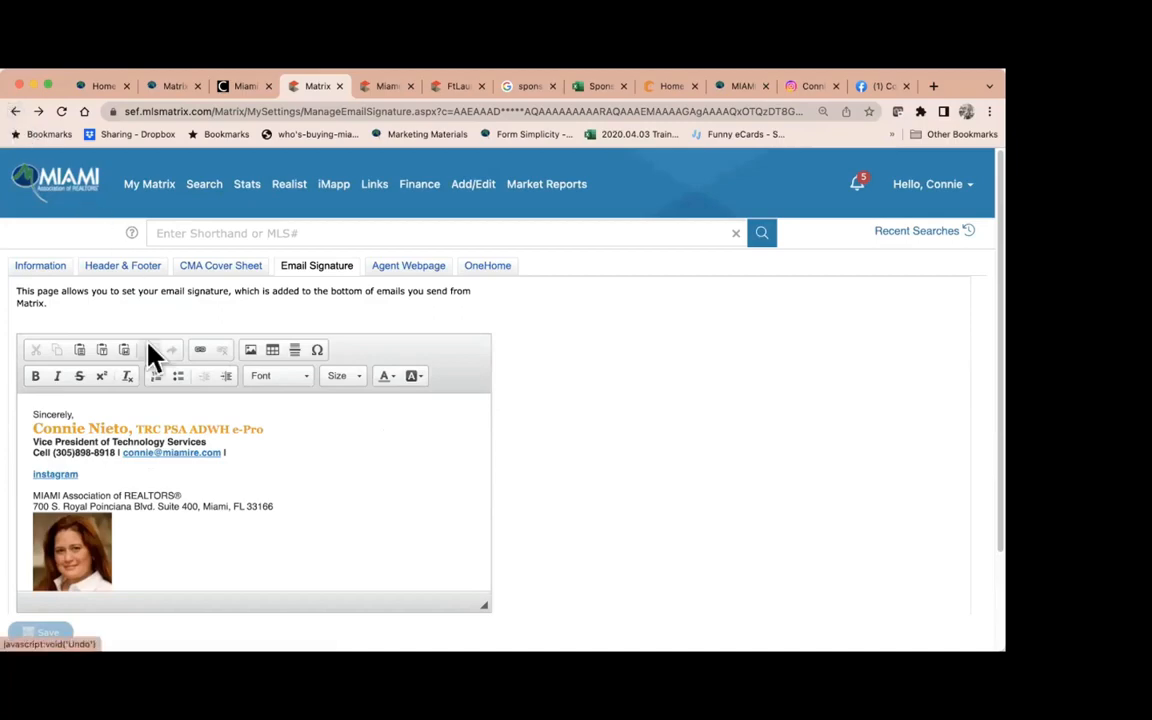
click(406, 267)
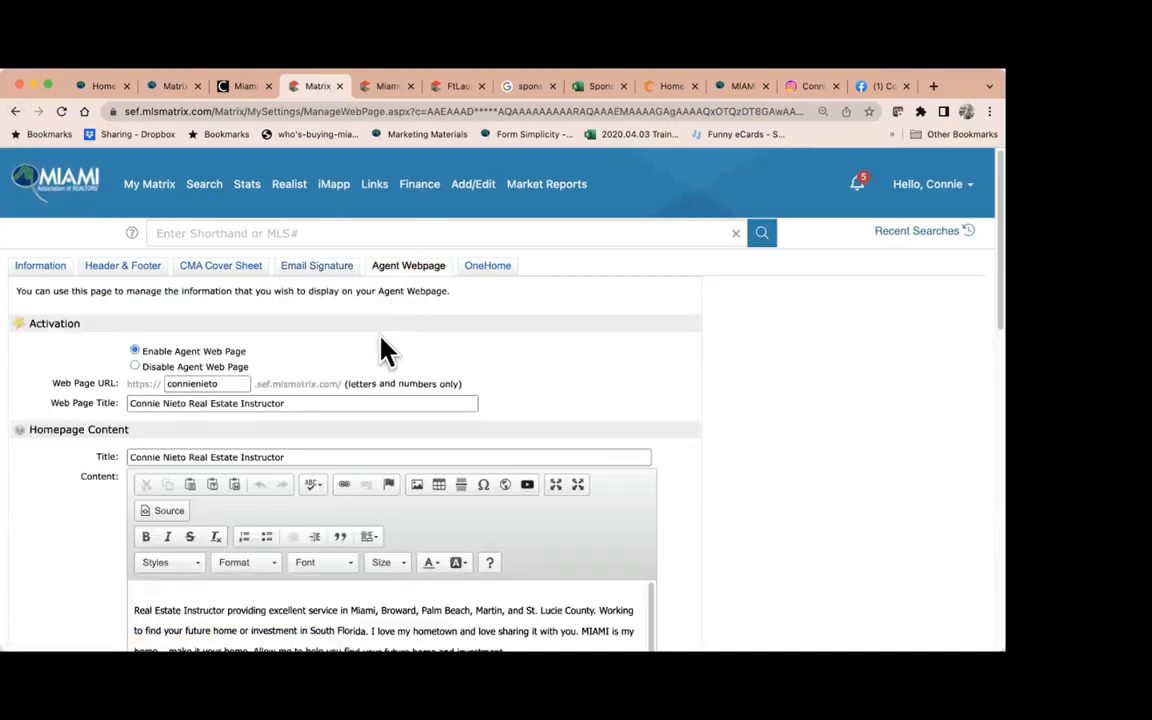
scroll(382, 348, down, 3)
scroll(385, 350, down, 1)
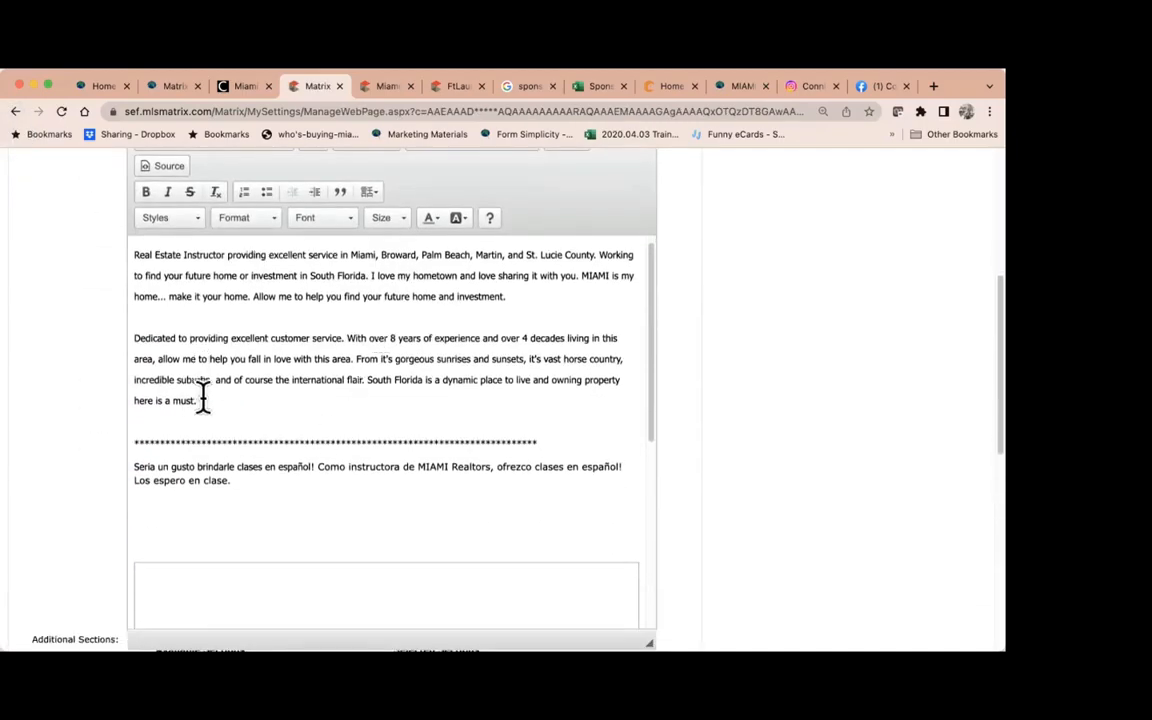
drag(201, 405, 116, 242)
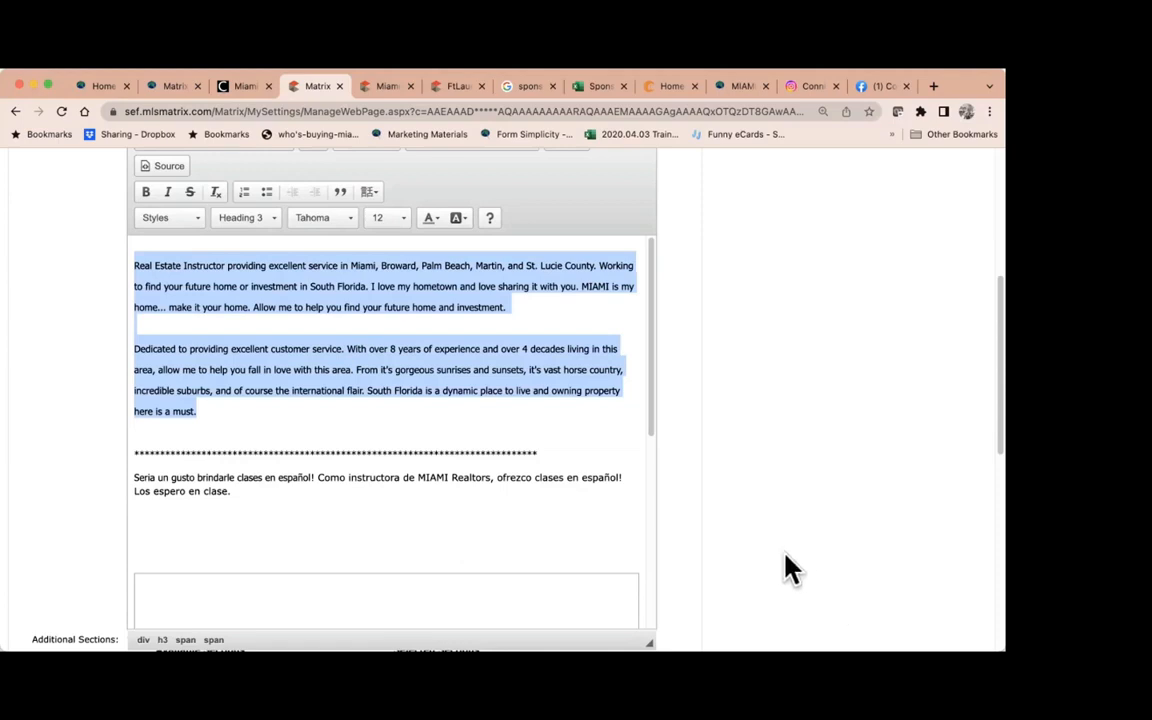
Step: Review the Spanish paragraph, place the cursor on the blank line below it, and open a new tab
drag(231, 494, 117, 477)
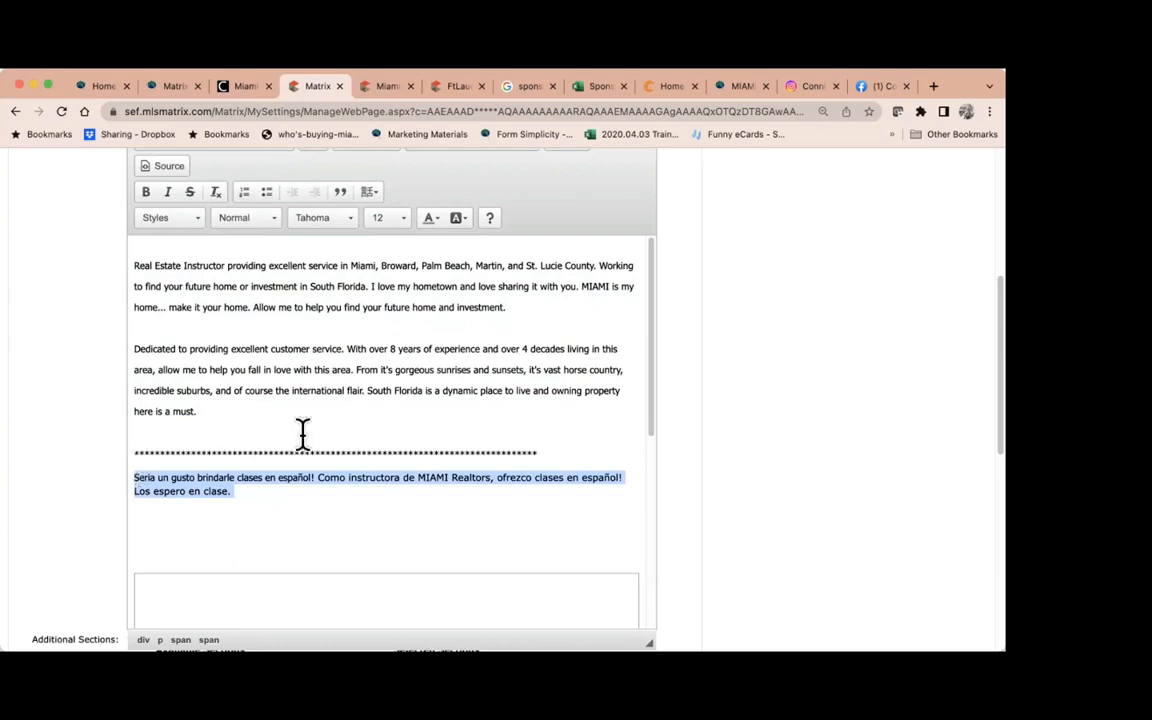
click(277, 484)
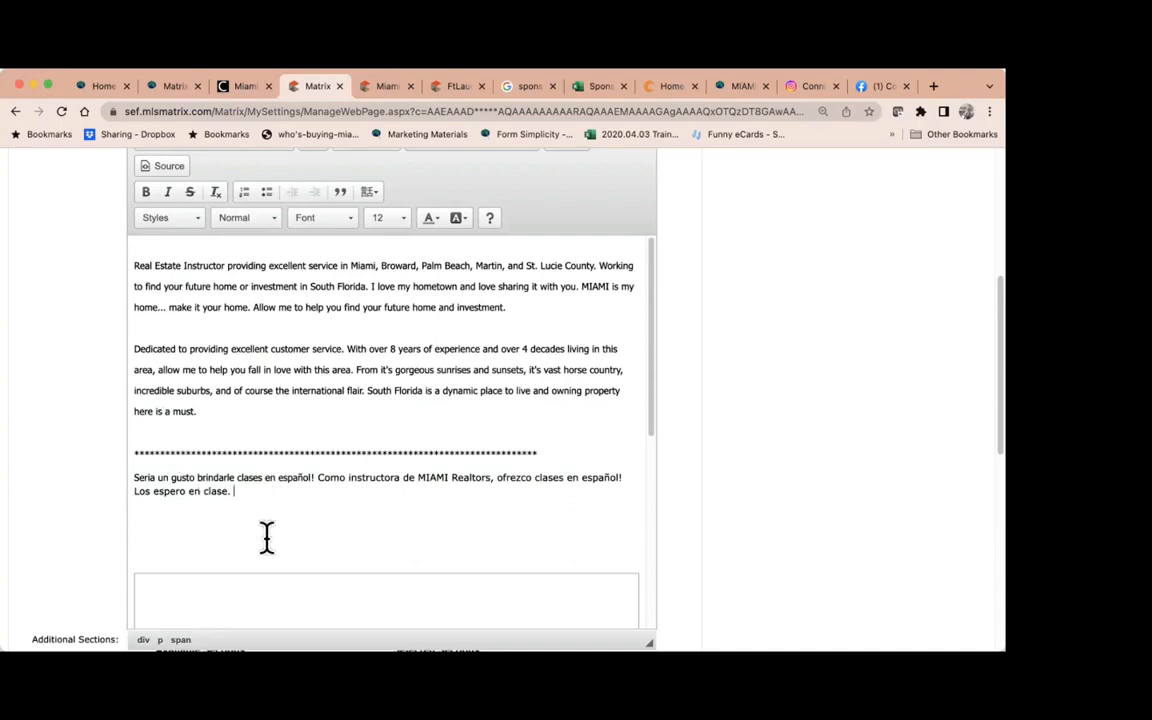
scroll(267, 537, down, 5)
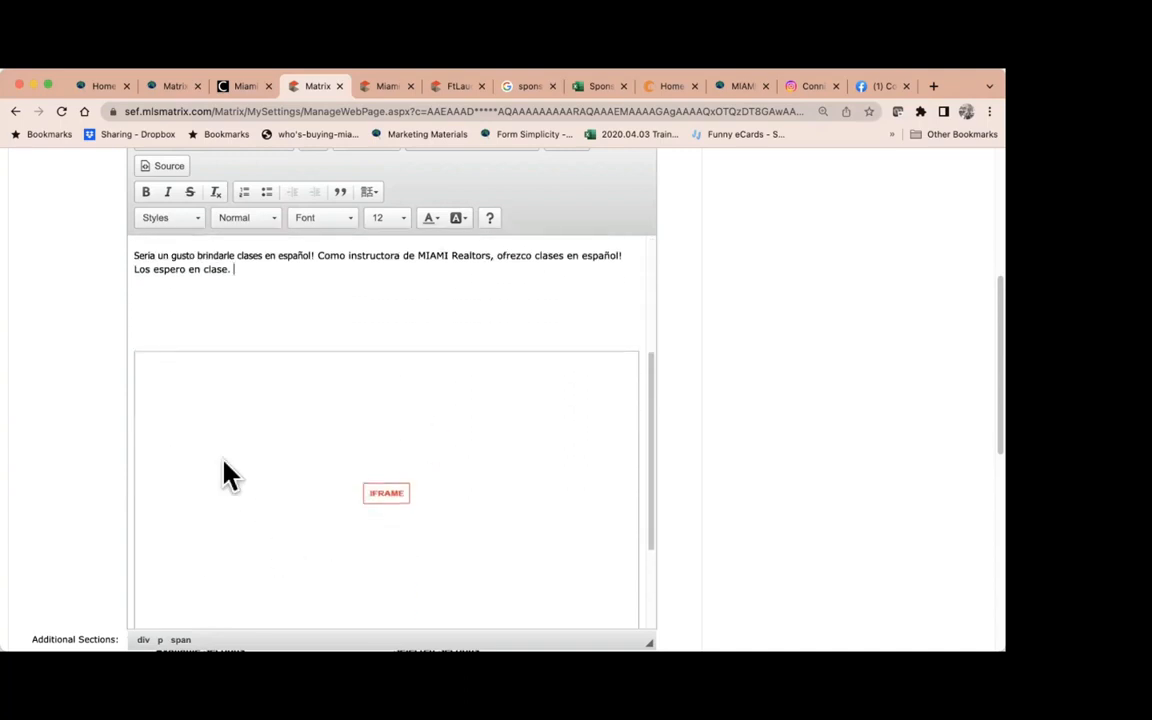
click(271, 308)
scroll(271, 308, up, 2)
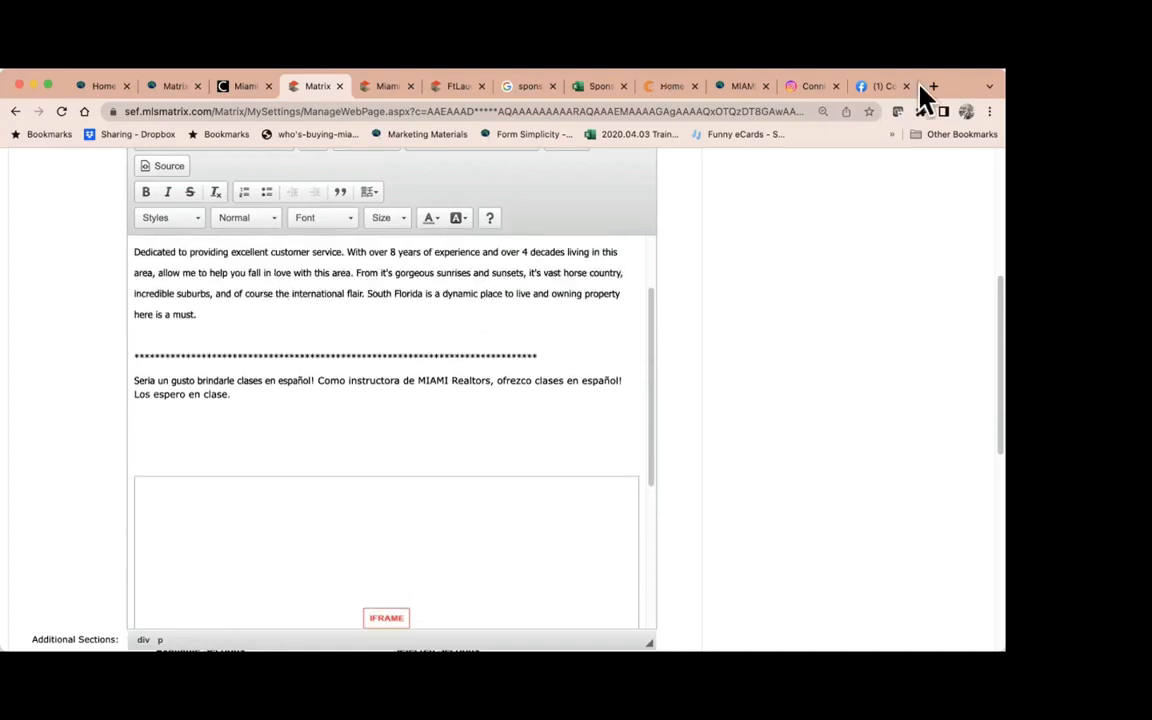
click(932, 87)
Step: Go to the MIAMI Trainers YouTube channel and show its Playlists
text(youtube)
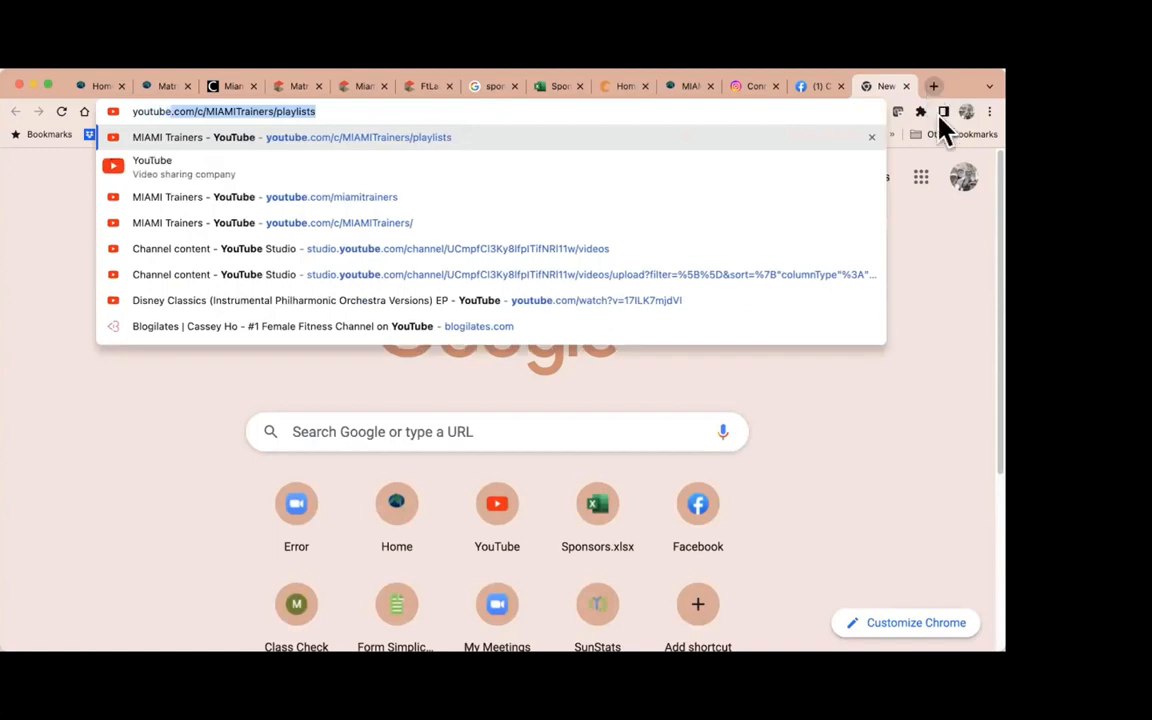
click(733, 199)
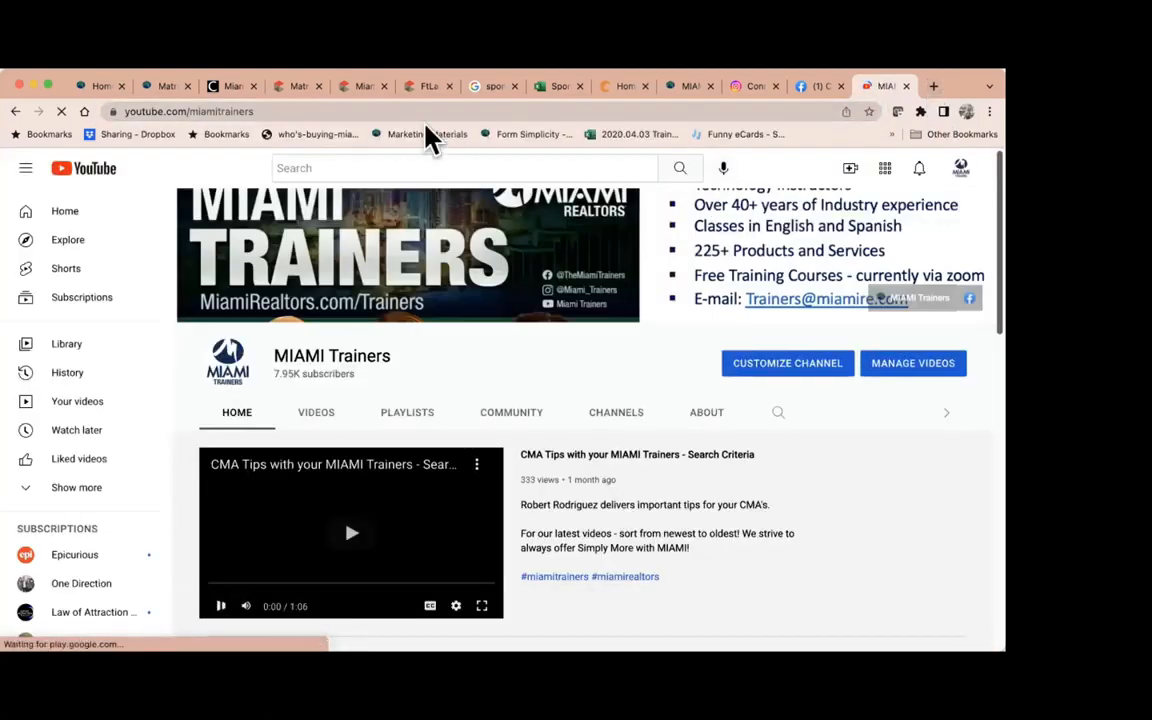
click(406, 104)
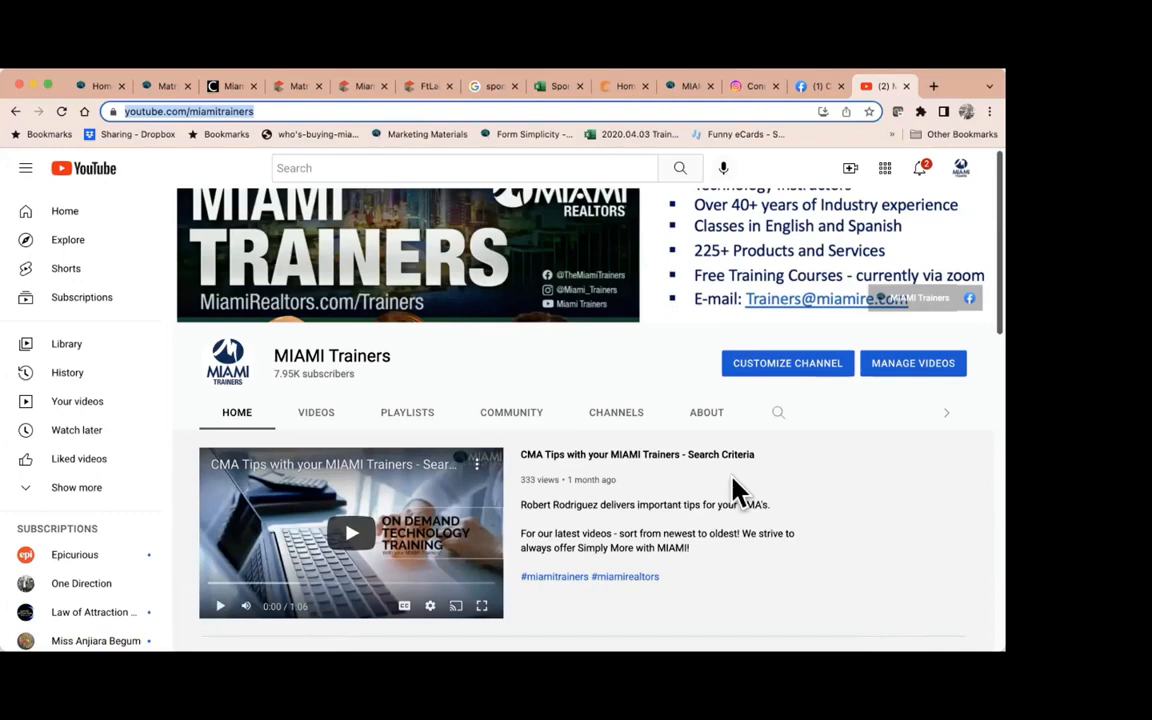
scroll(537, 404, down, 2)
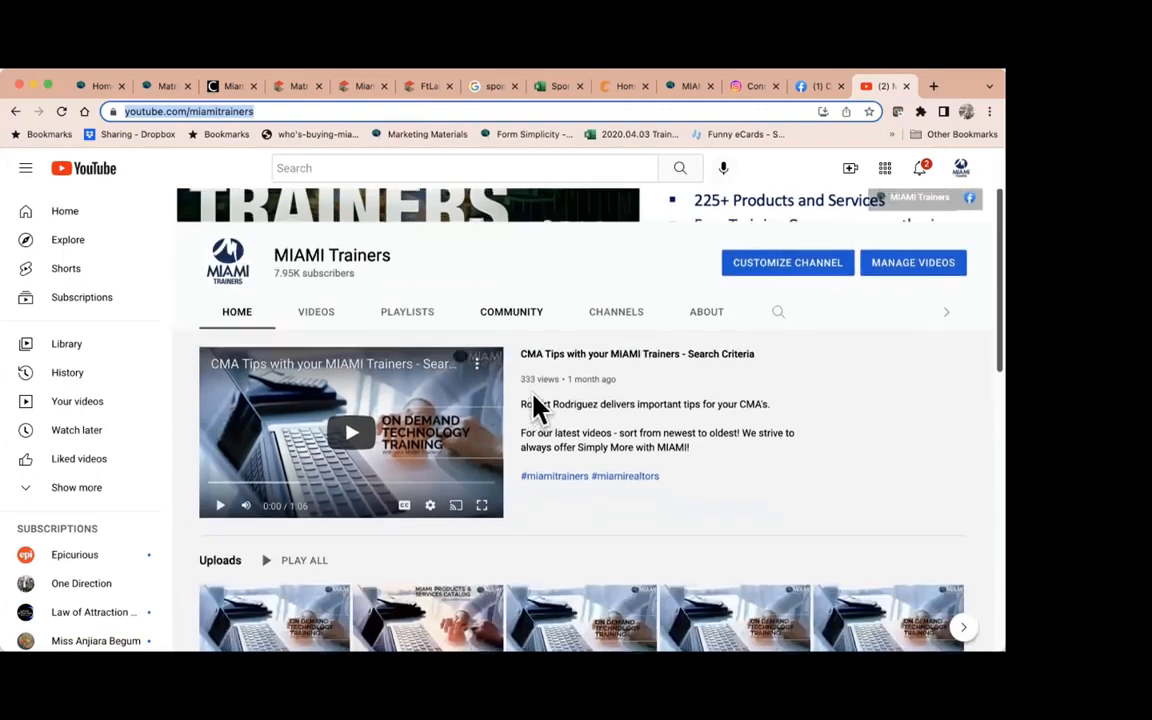
scroll(450, 385, up, 1)
click(401, 367)
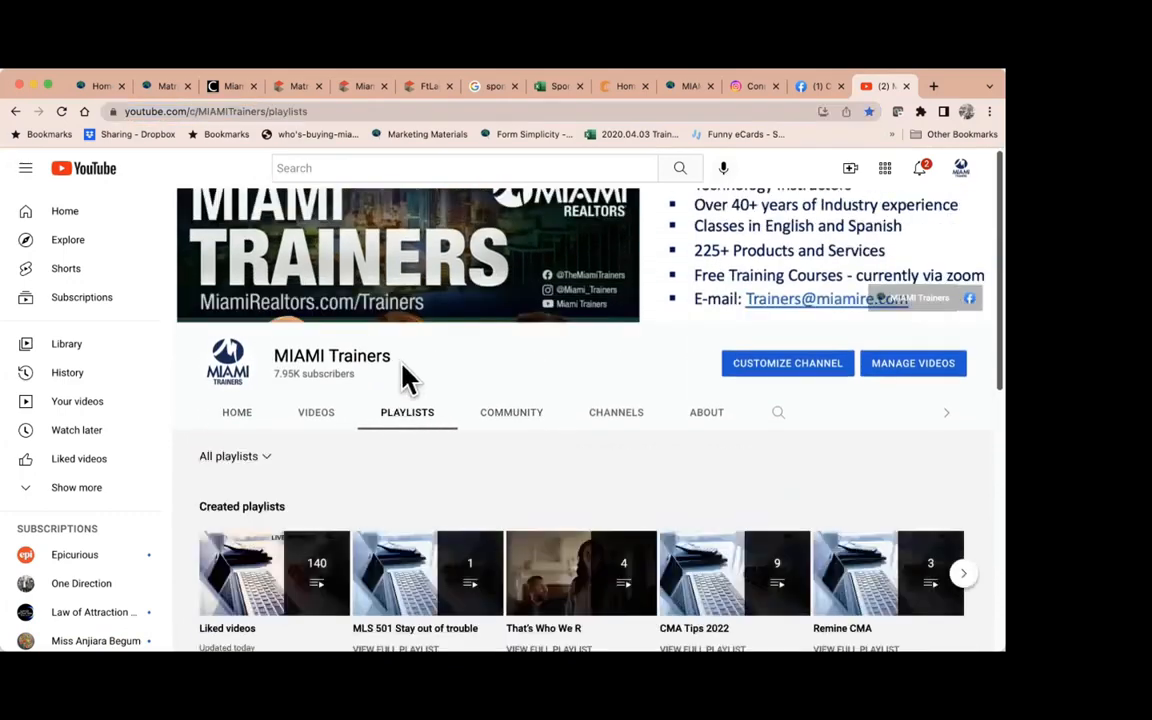
Step: Play the MLS 501 'Stay out of Trouble in the MLS' video and copy its share link
scroll(462, 445, down, 2)
scroll(462, 450, down, 1)
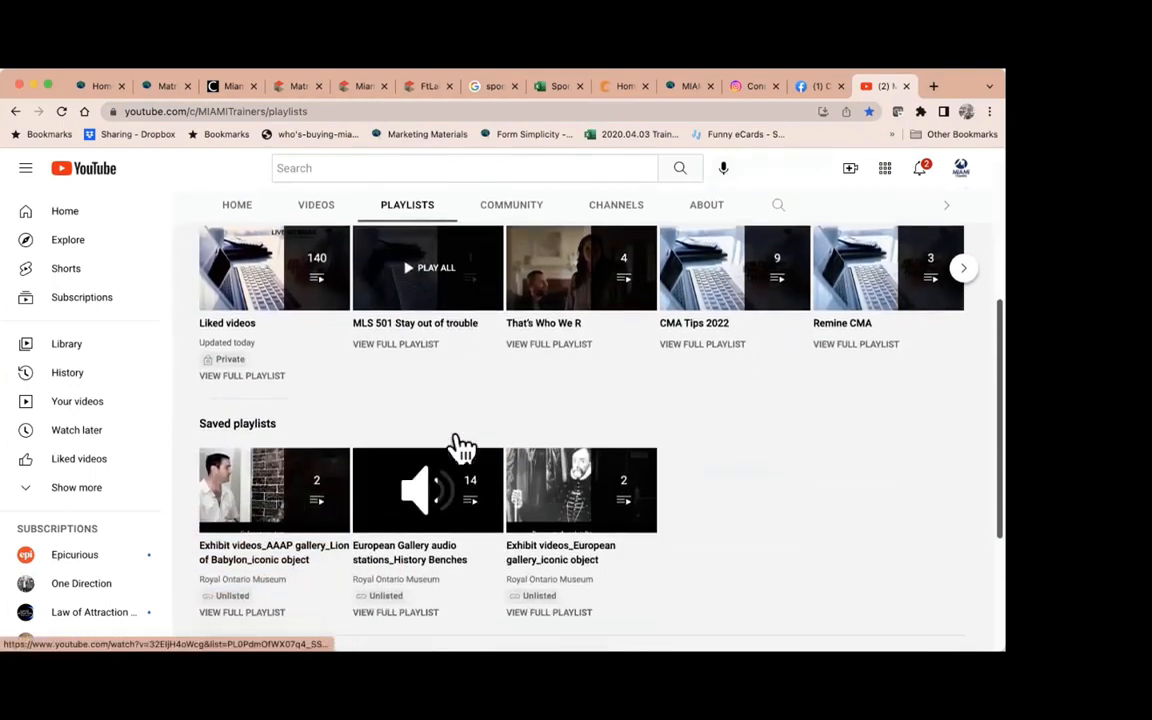
scroll(462, 448, up, 1)
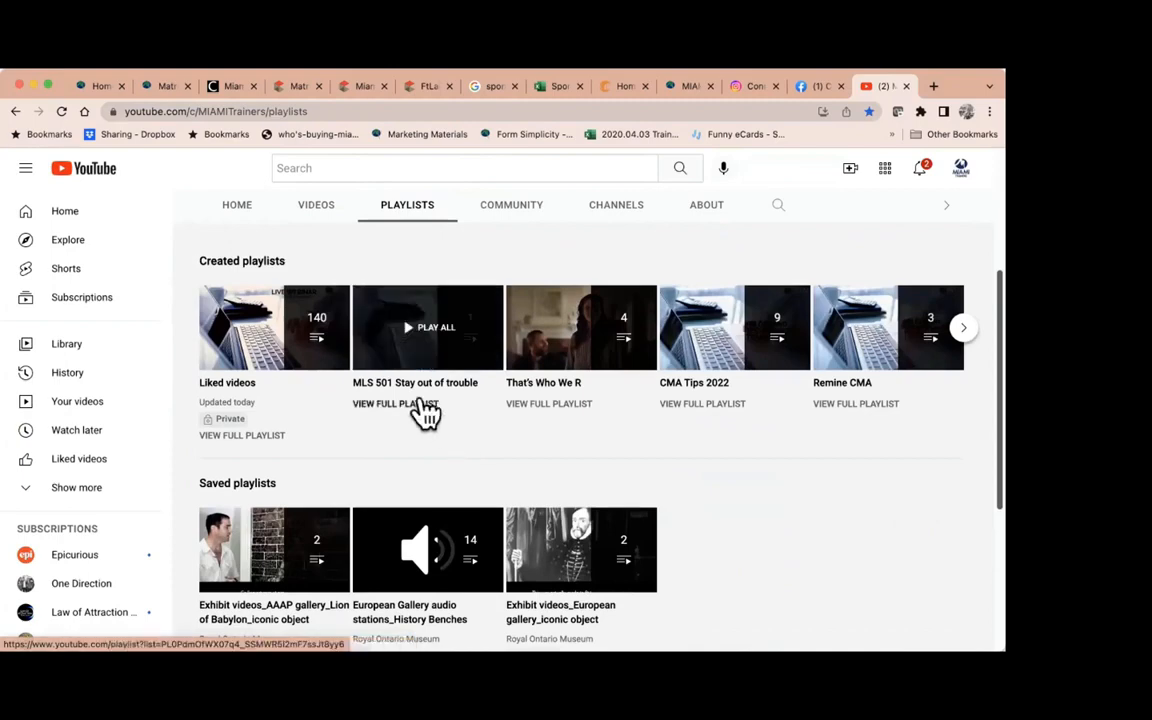
click(437, 368)
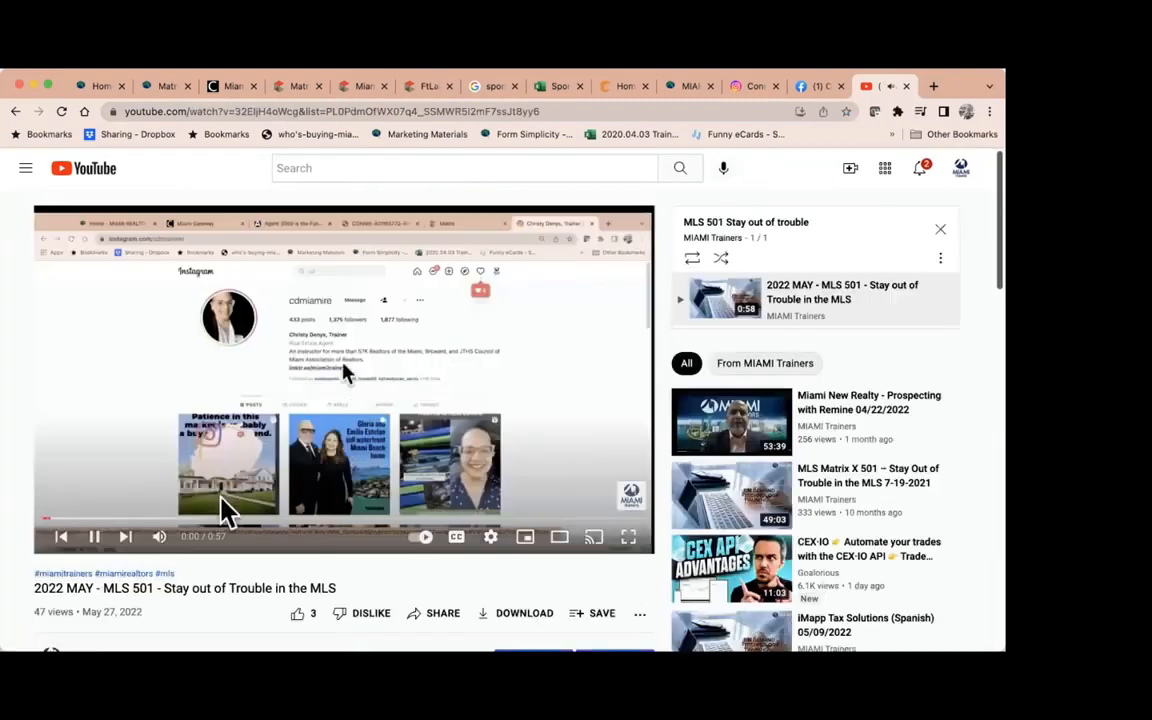
scroll(310, 495, down, 3)
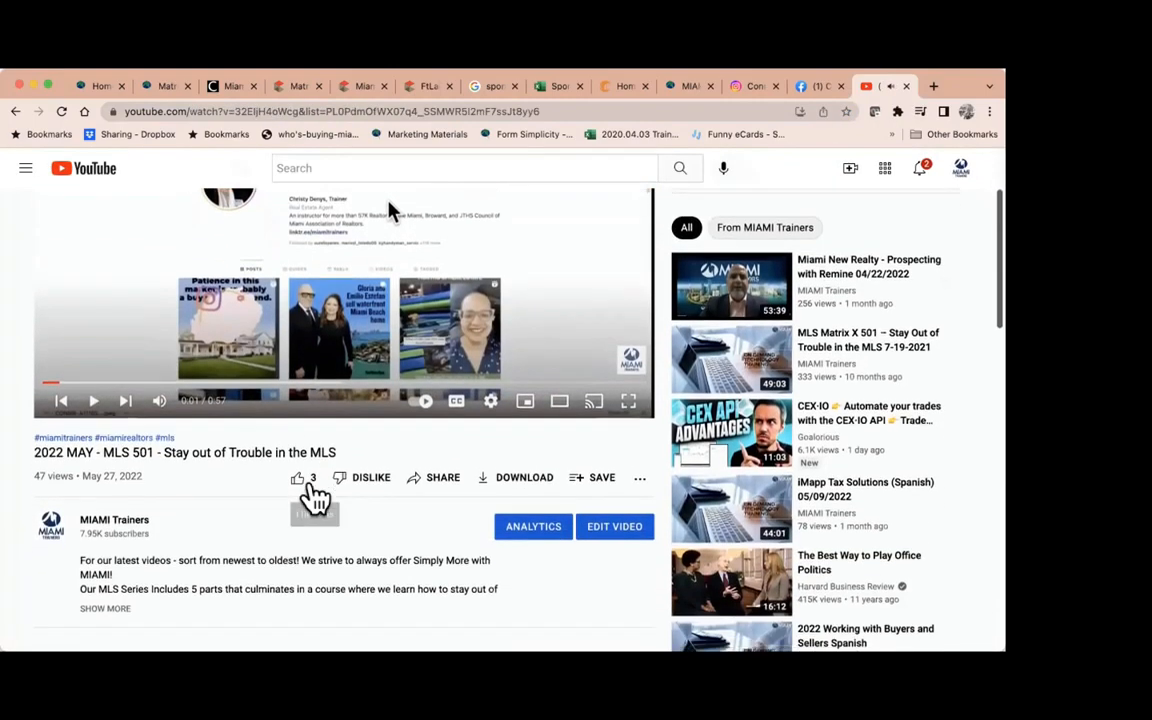
click(435, 478)
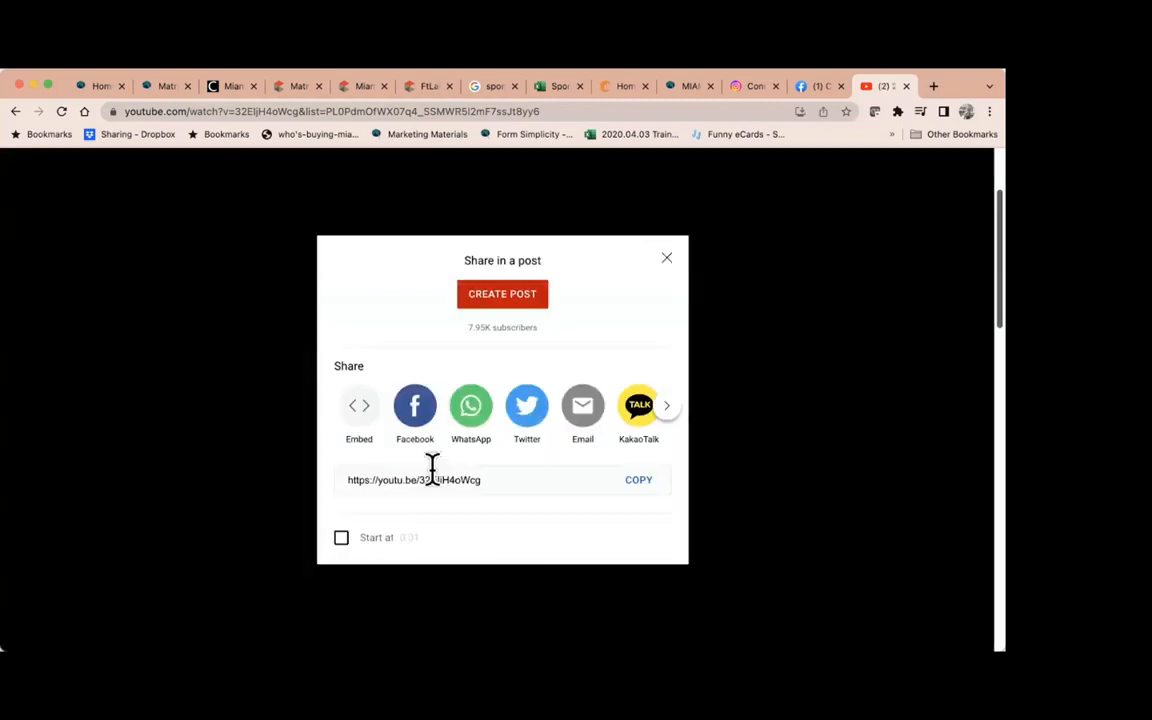
click(637, 485)
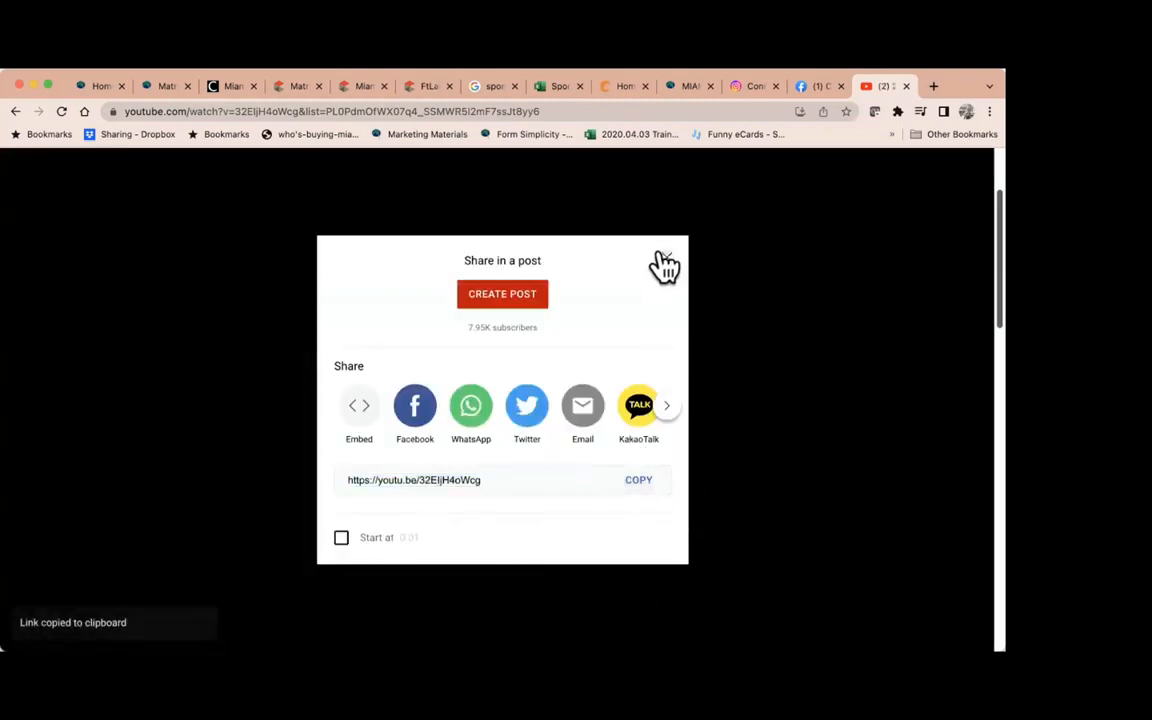
click(663, 262)
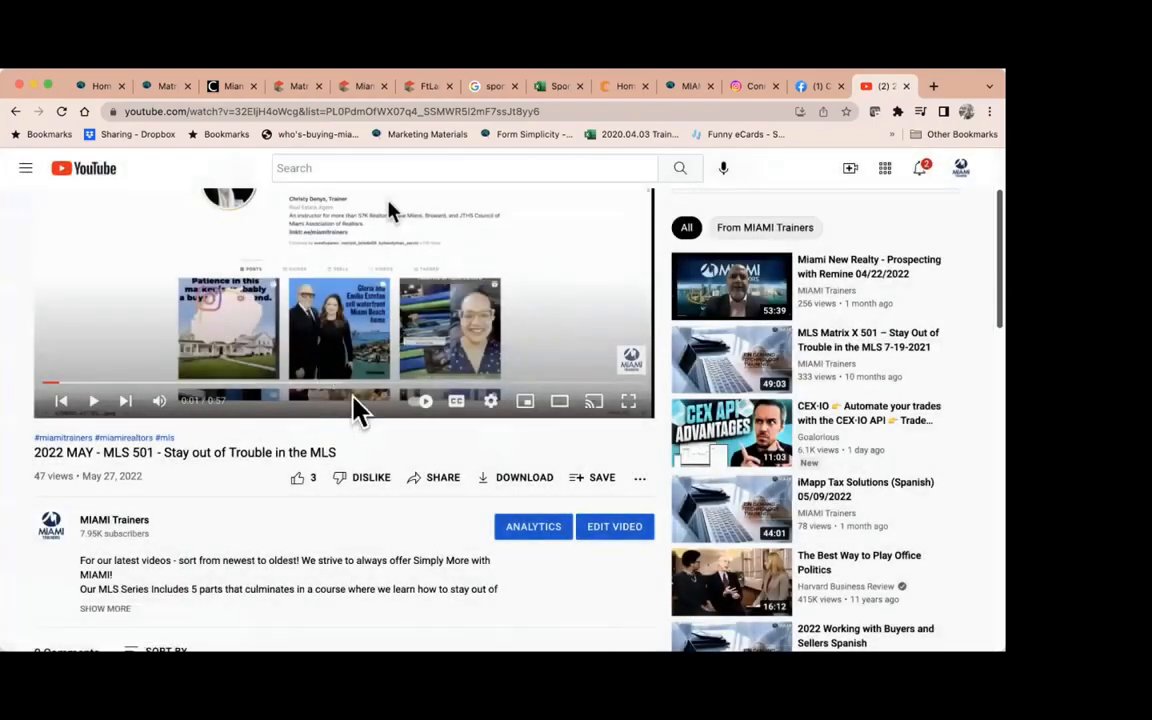
Step: Return to the Matrix Agent Webpage editor and reset the page zoom to 100%
click(289, 86)
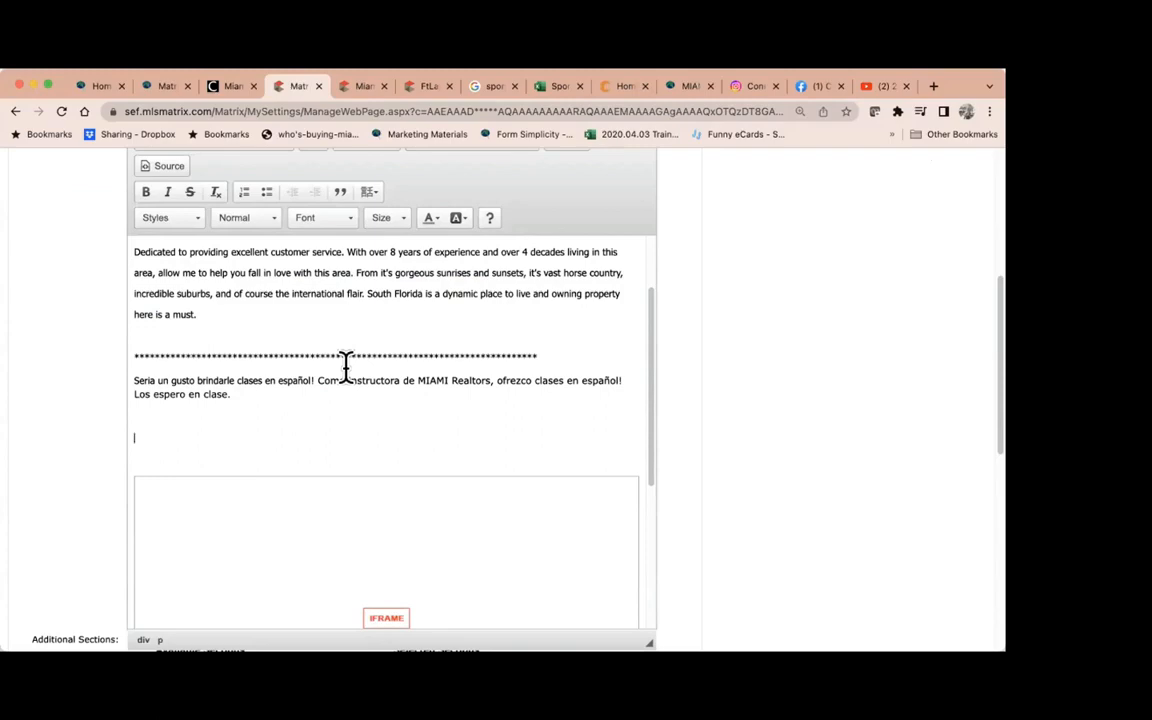
scroll(215, 435, up, 2)
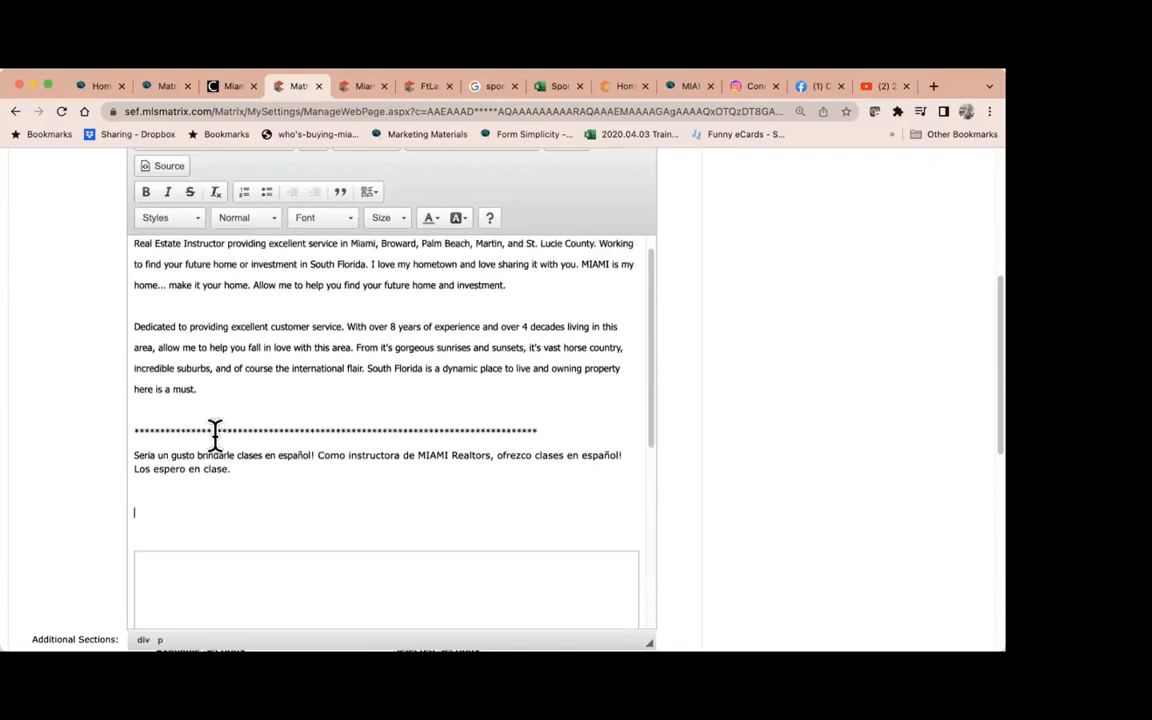
scroll(514, 226, up, 2)
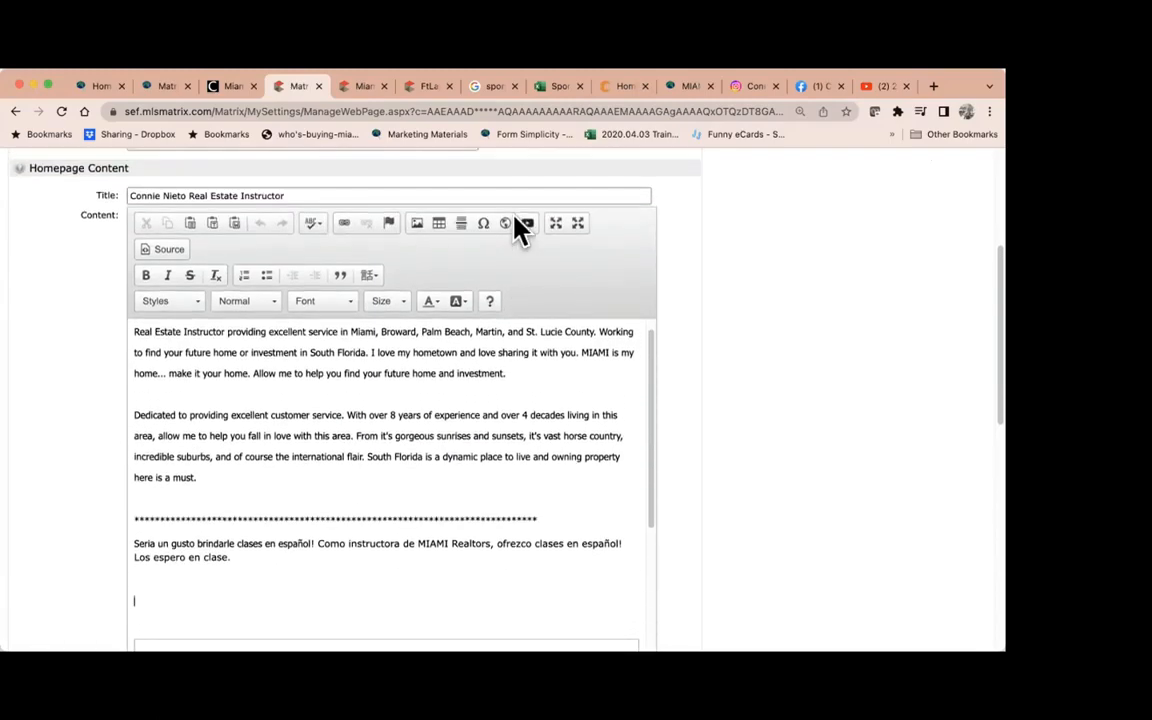
key(super+minus)
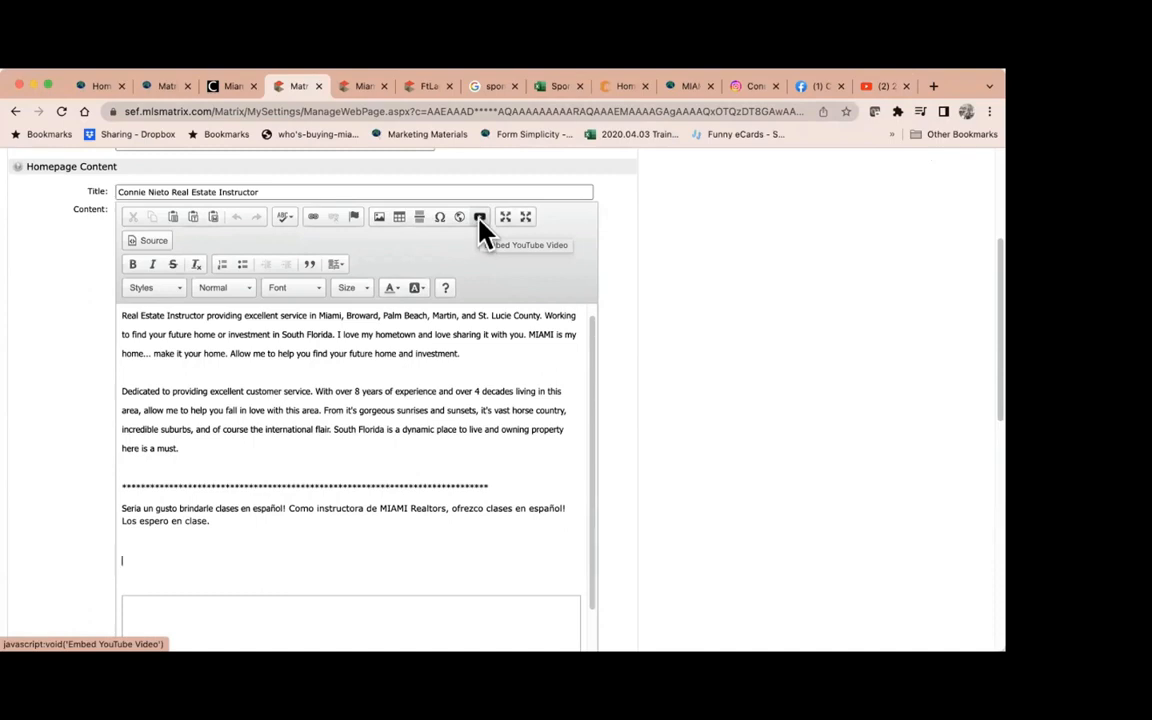
Step: Paste the video link into the Embed YouTube Video dialog, cancel it, and return below the Spanish paragraph
click(479, 220)
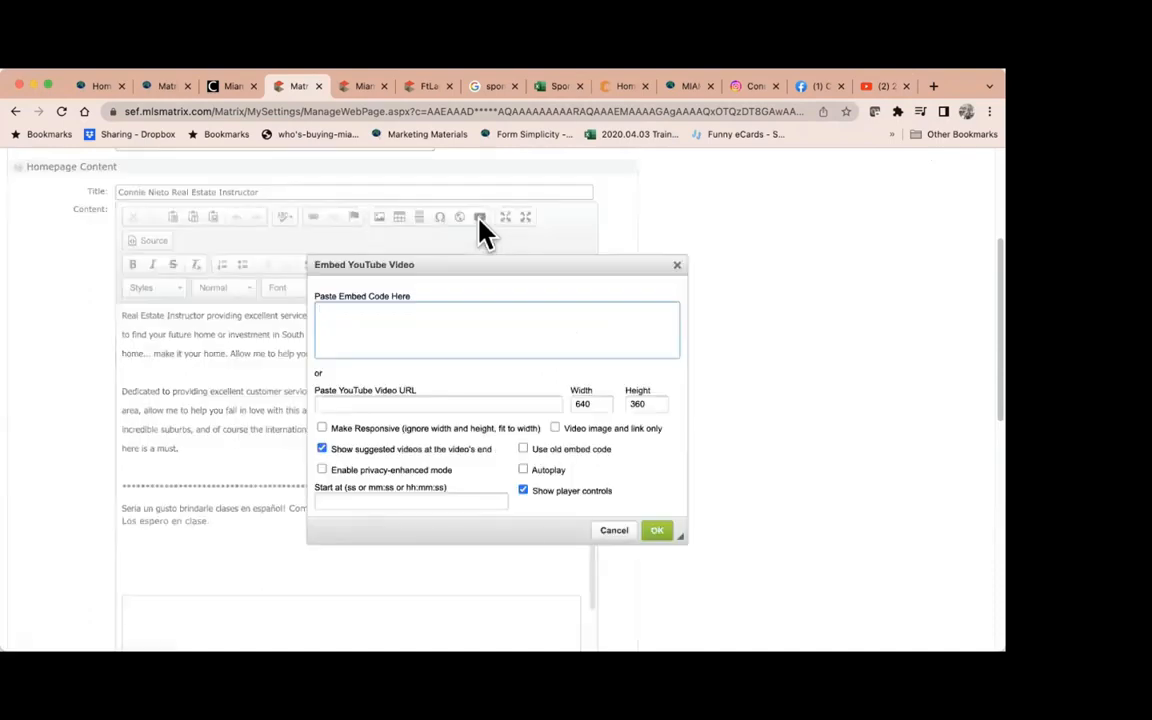
click(490, 401)
key(super+v)
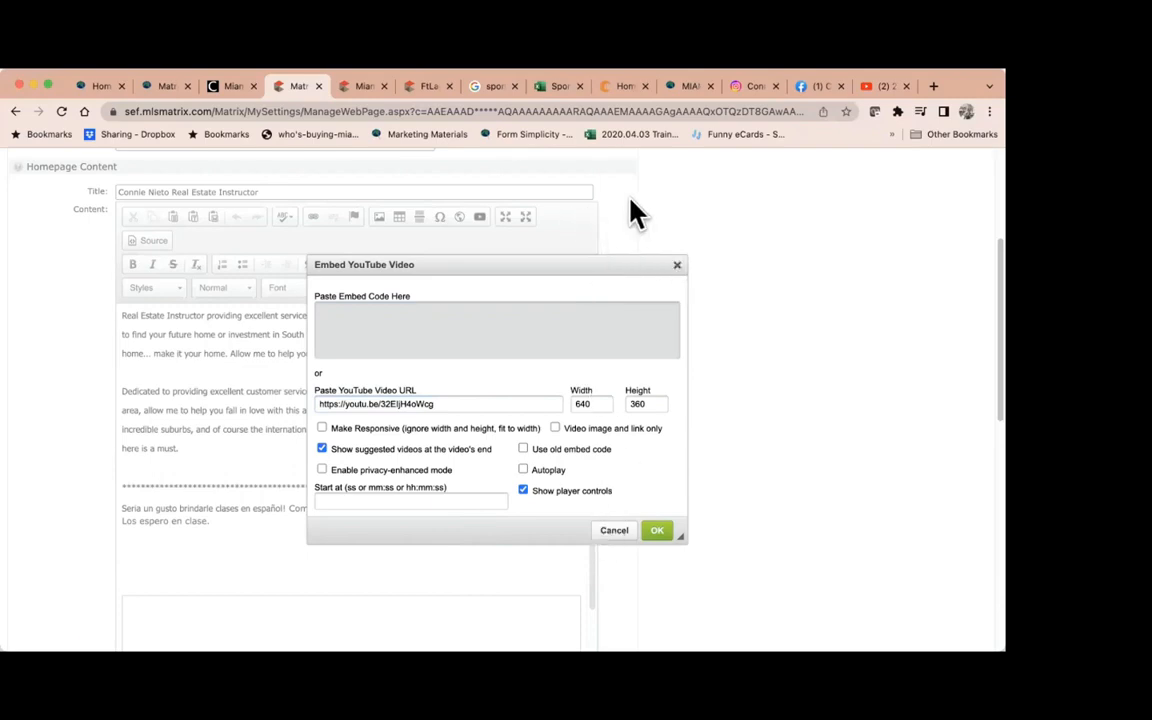
click(613, 531)
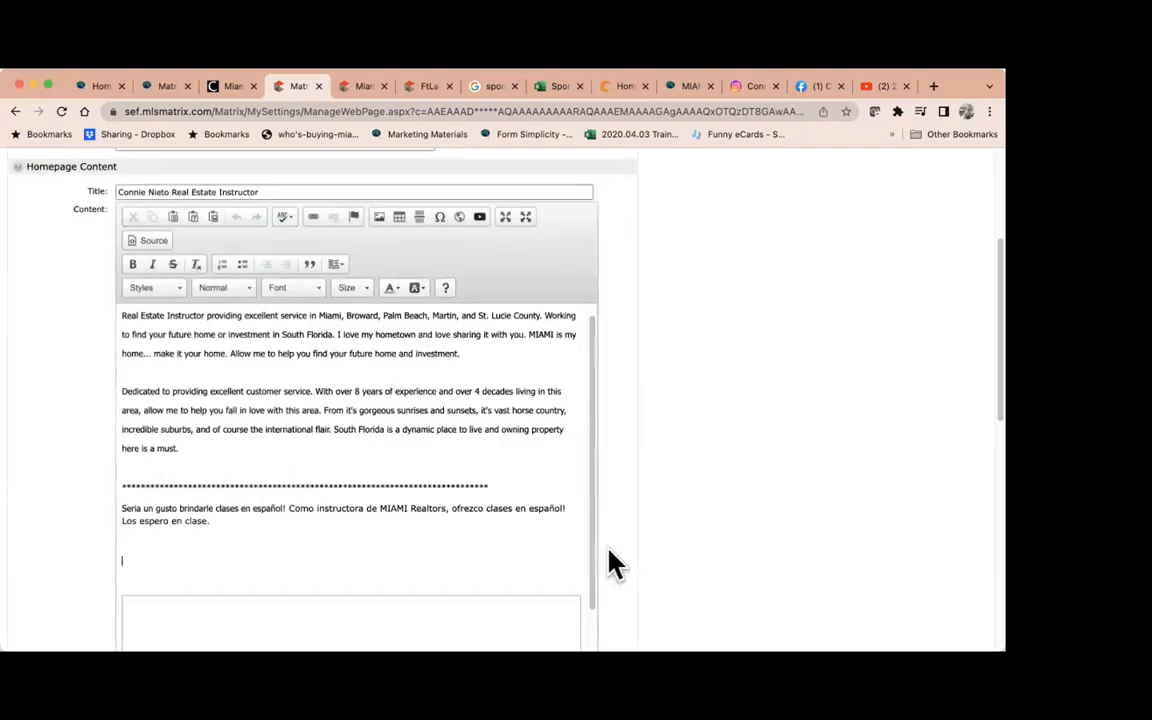
click(141, 540)
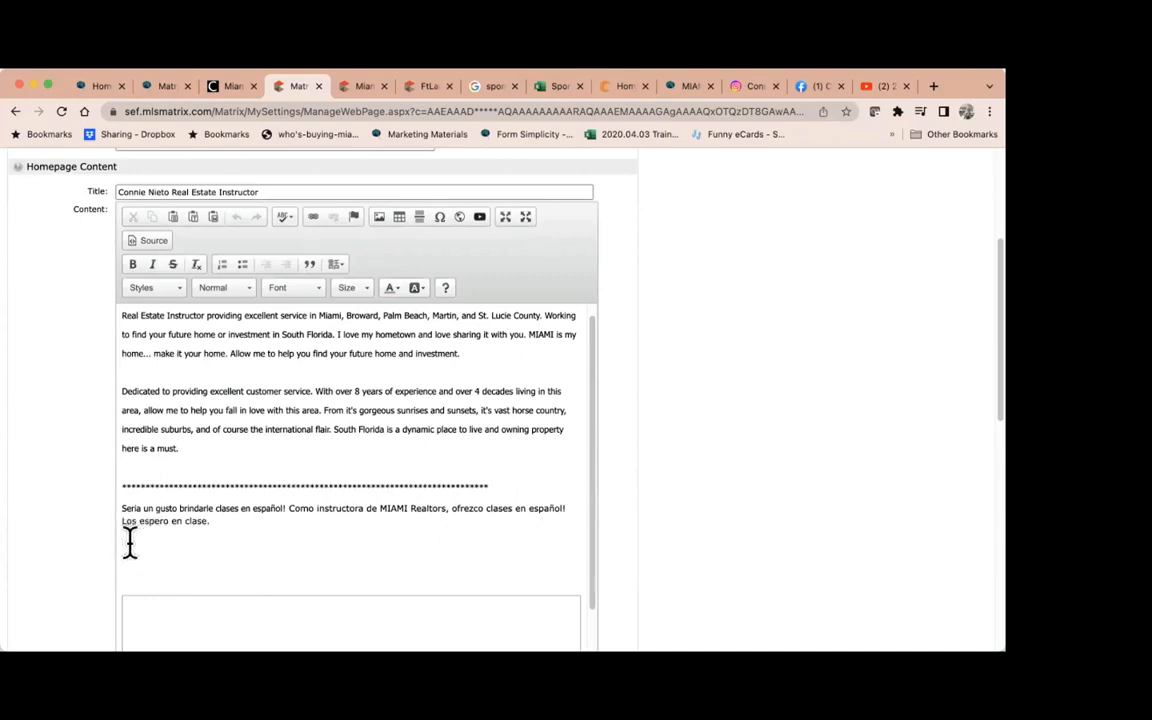
Step: Embed the copied youtu.be MLS 501 link via Embed YouTube Video below the Spanish paragraph
click(479, 221)
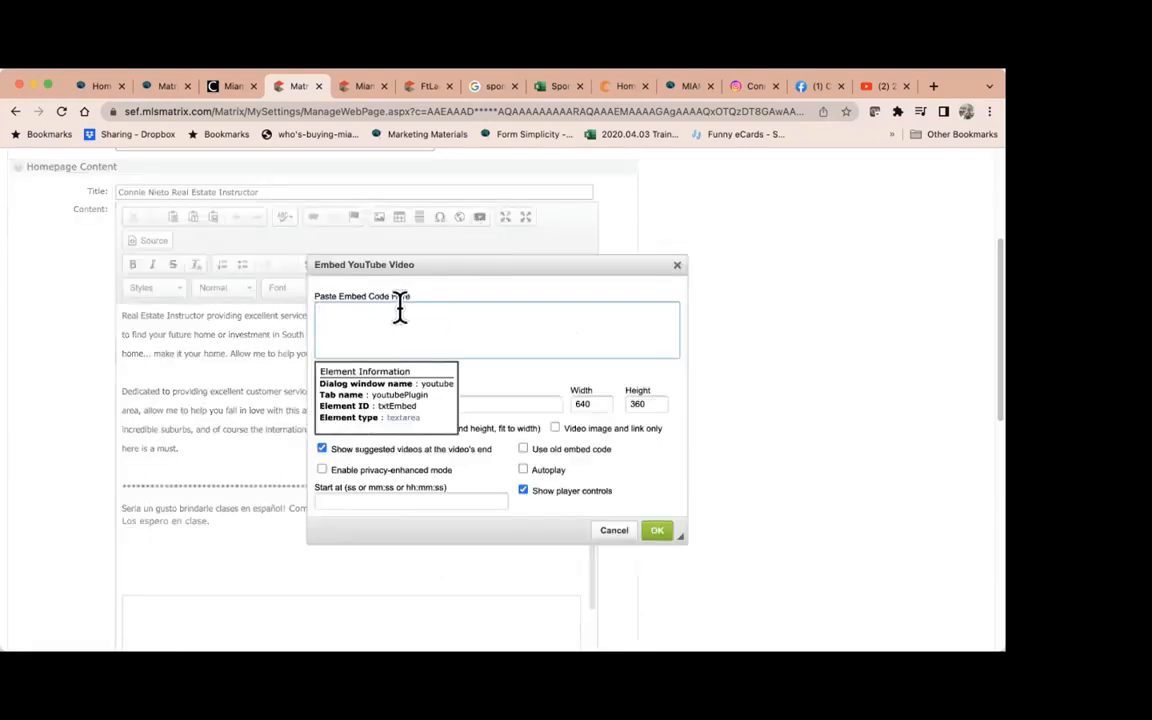
click(468, 399)
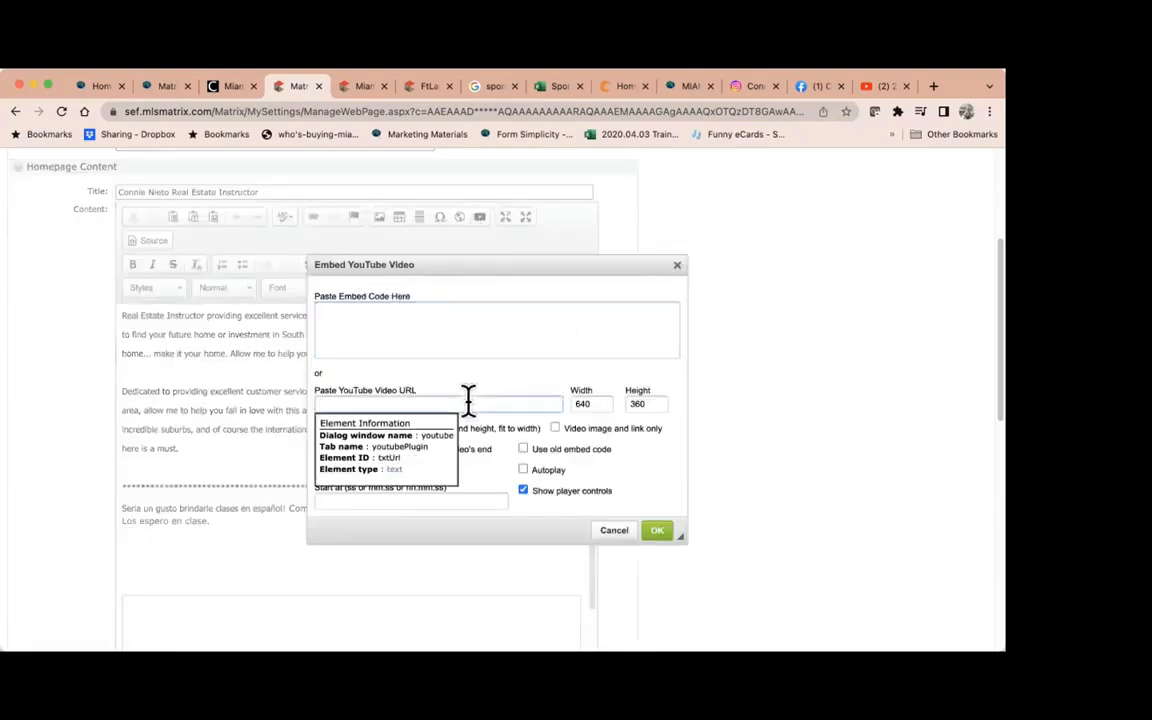
key(super+v)
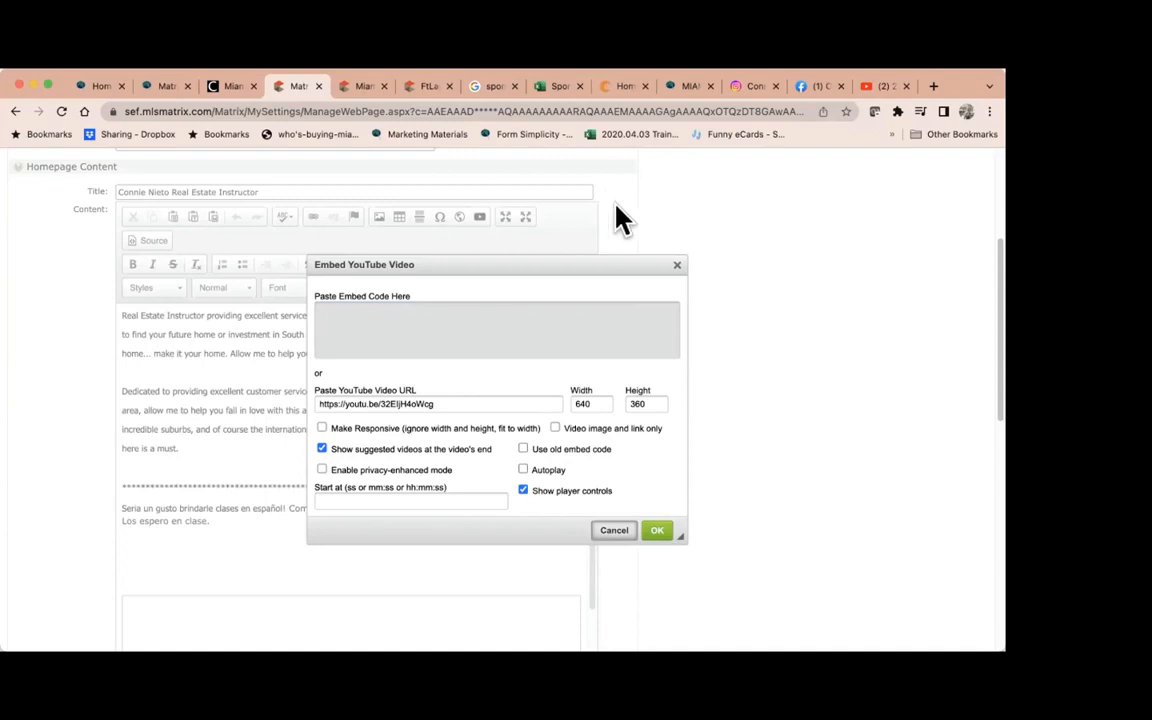
key(Return)
scroll(355, 435, down, 5)
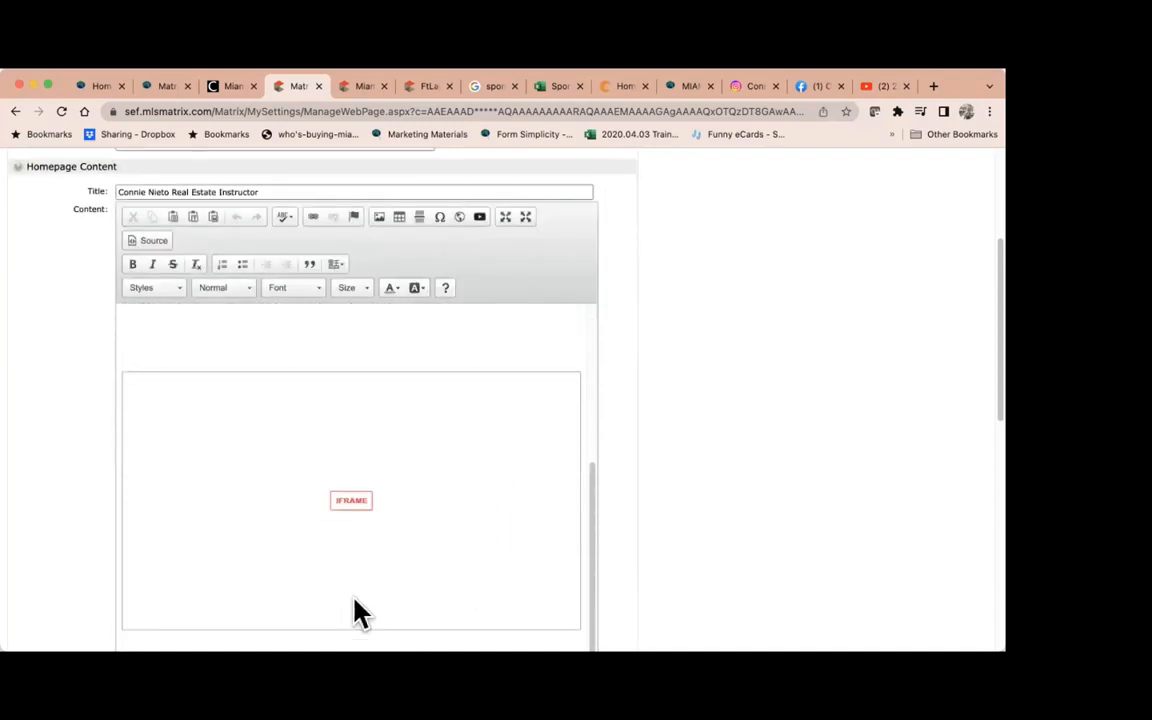
scroll(628, 514, down, 4)
scroll(630, 514, down, 3)
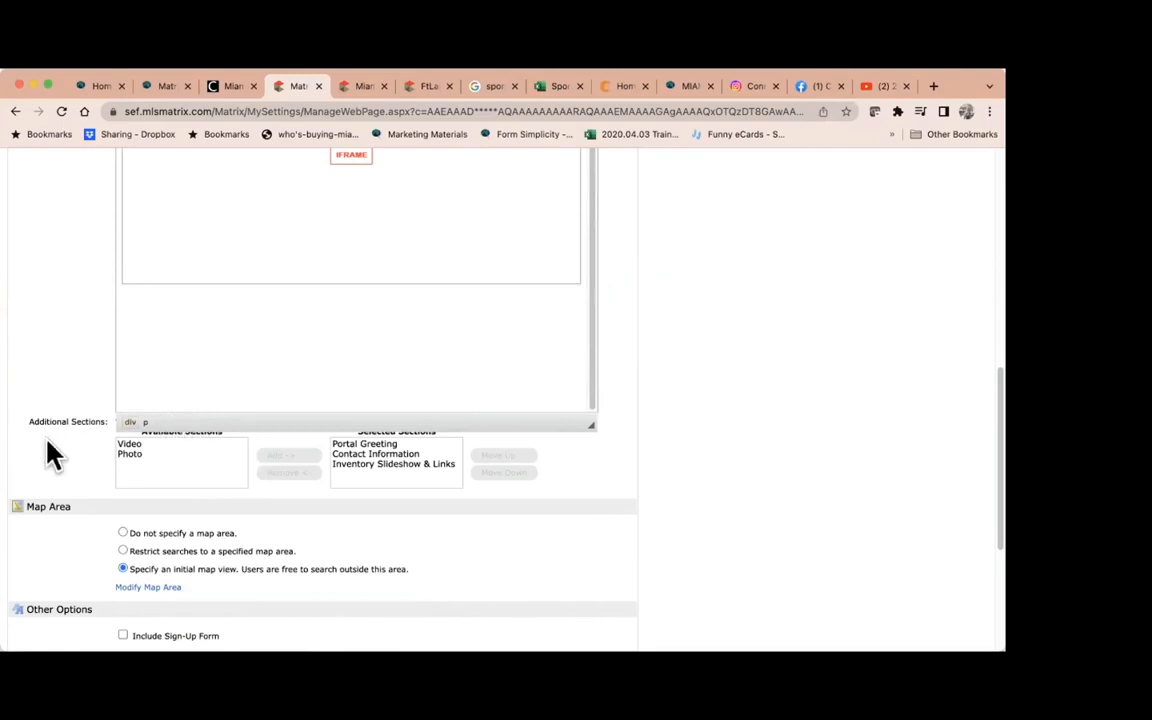
Step: Add the Video and Photo sections to the page sections after Portal Greeting
click(369, 446)
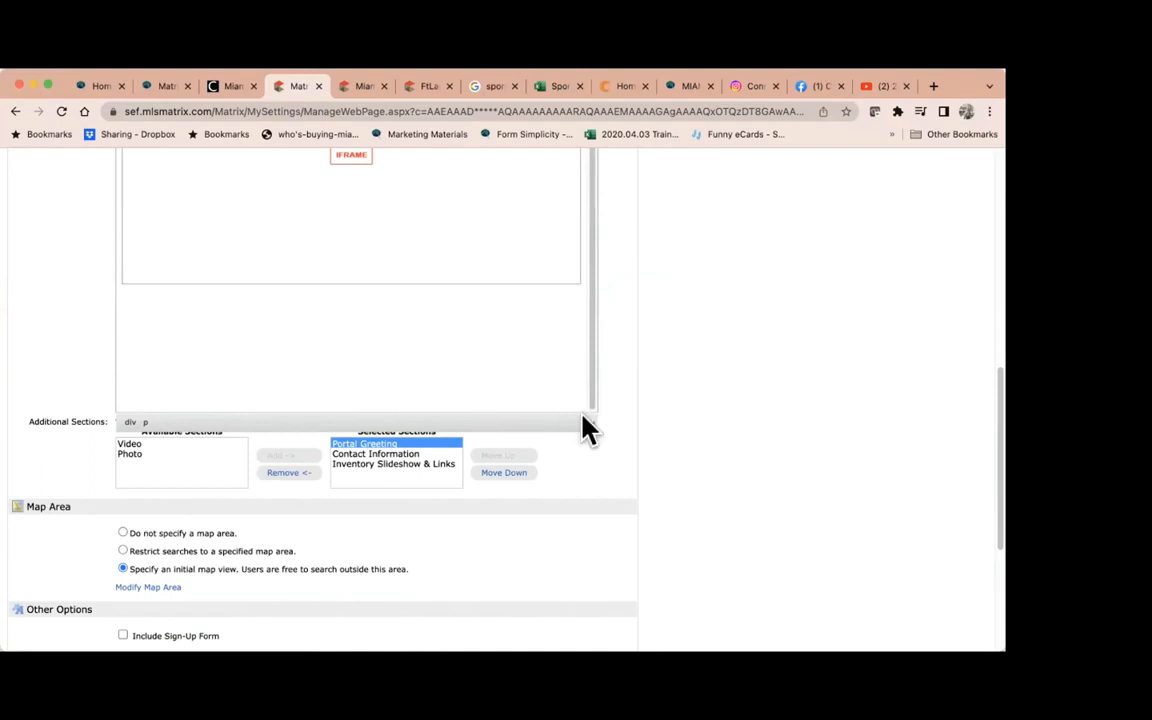
scroll(582, 414, up, 7)
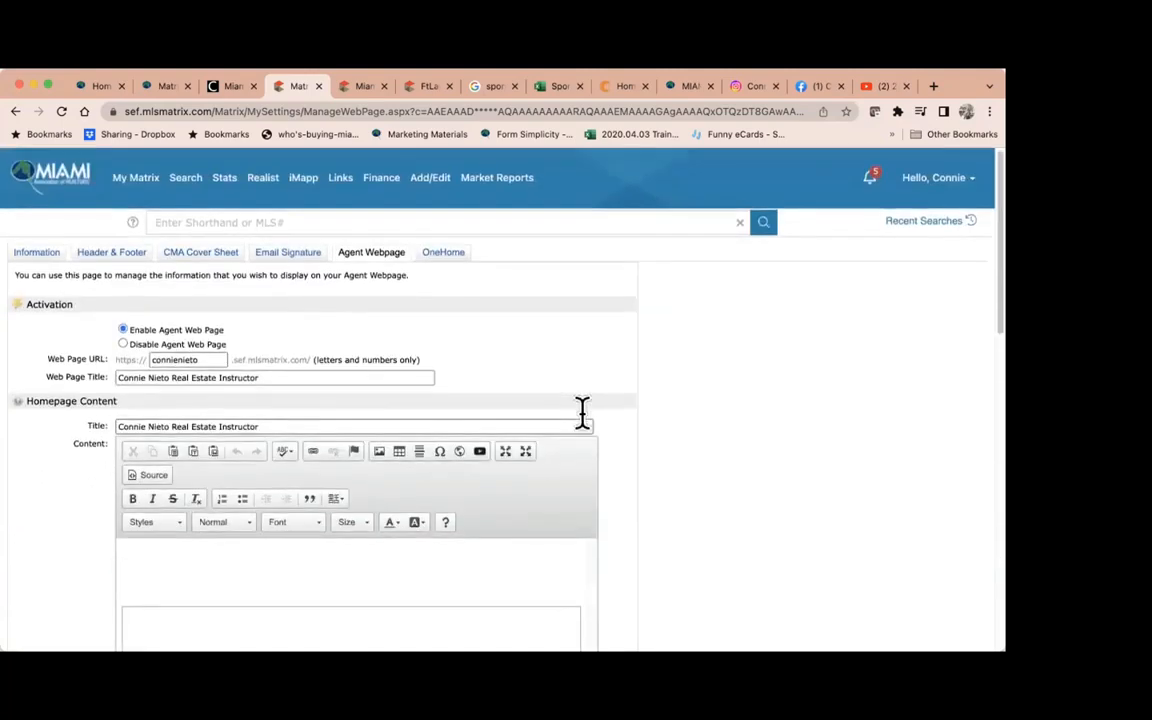
scroll(582, 413, down, 9)
scroll(458, 391, up, 1)
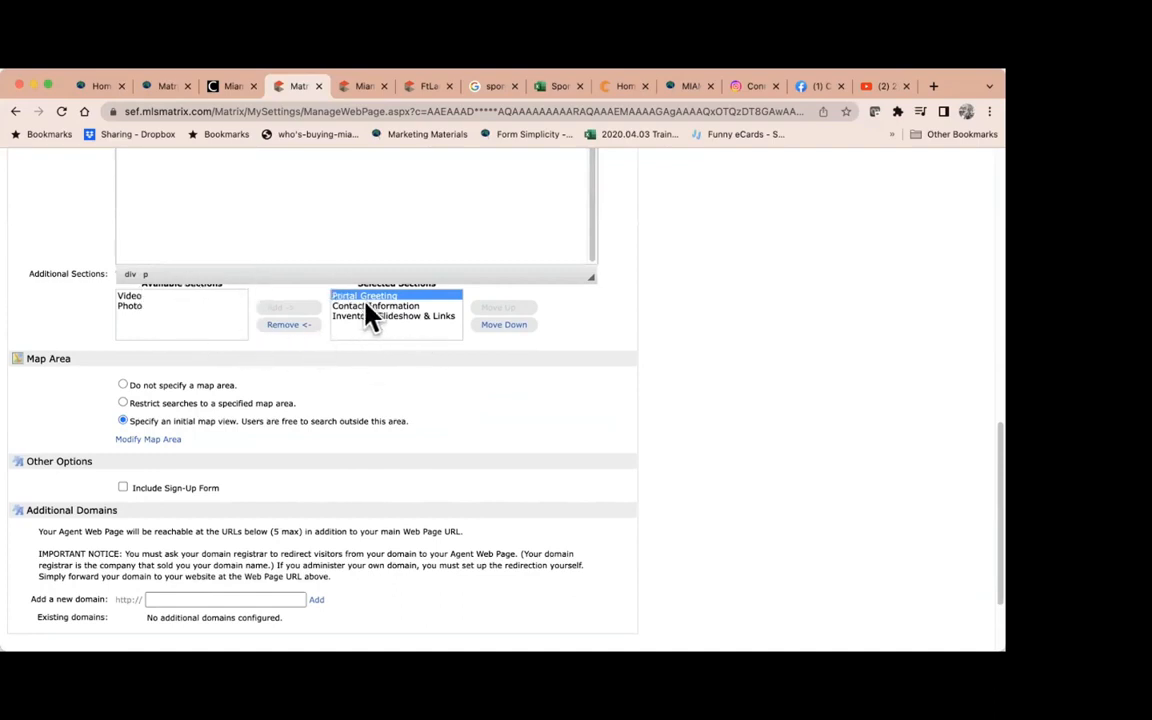
click(130, 296)
click(272, 308)
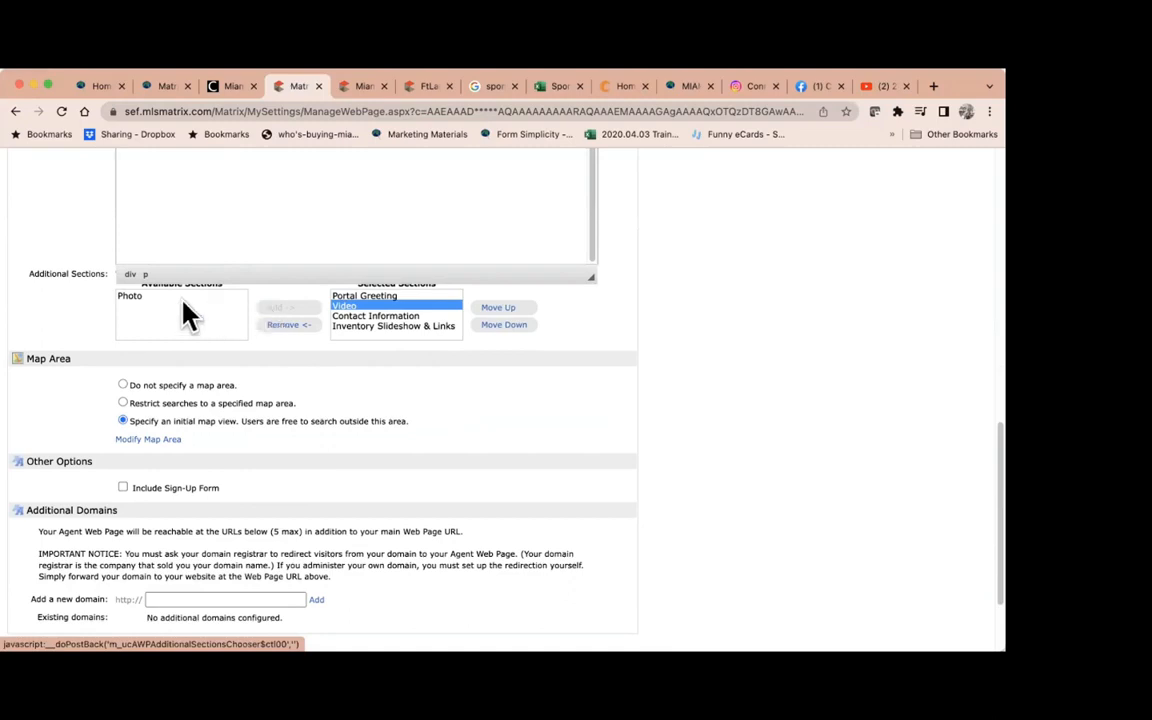
click(180, 296)
click(276, 308)
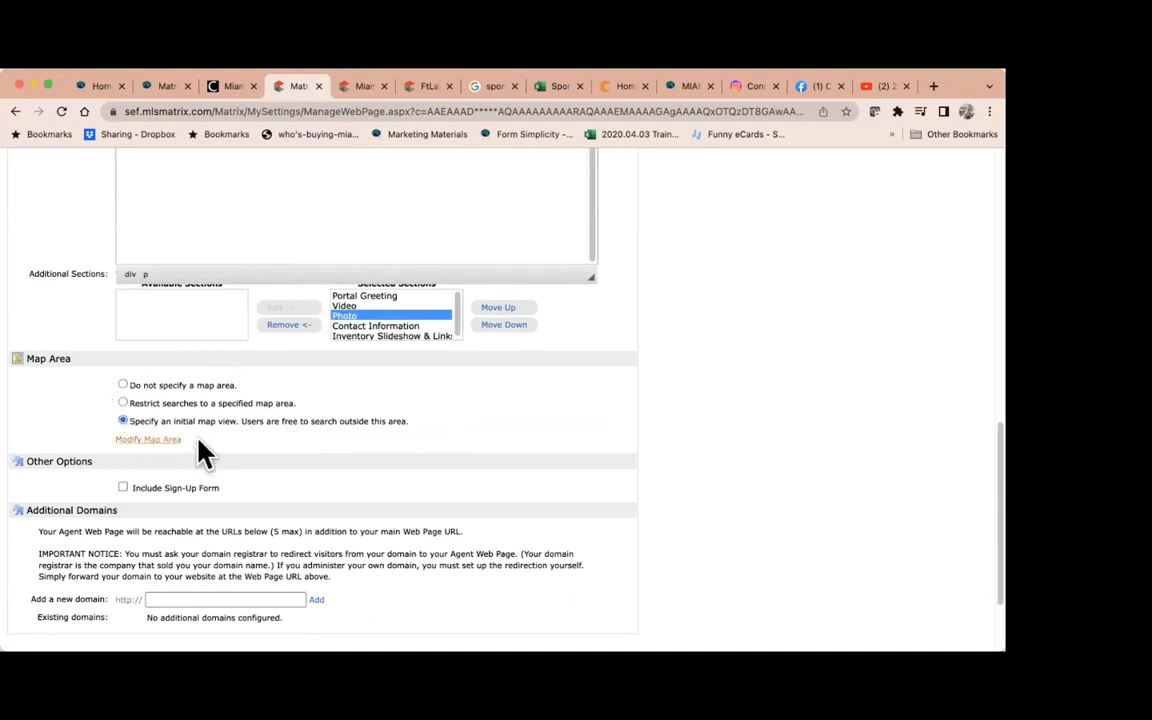
Step: Try the Map Area options and leave 'Specify an initial map view' selected
click(122, 385)
click(122, 403)
click(122, 421)
click(123, 404)
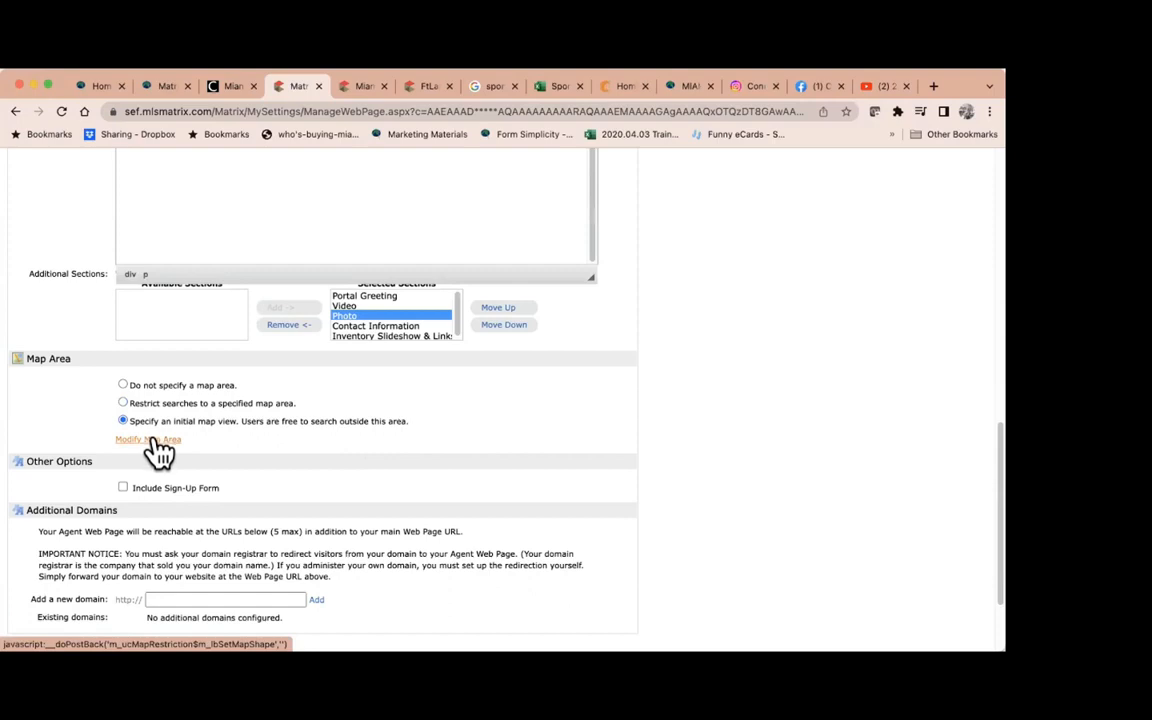
Step: Open Modify Map Area and delete the existing map rectangle
click(152, 441)
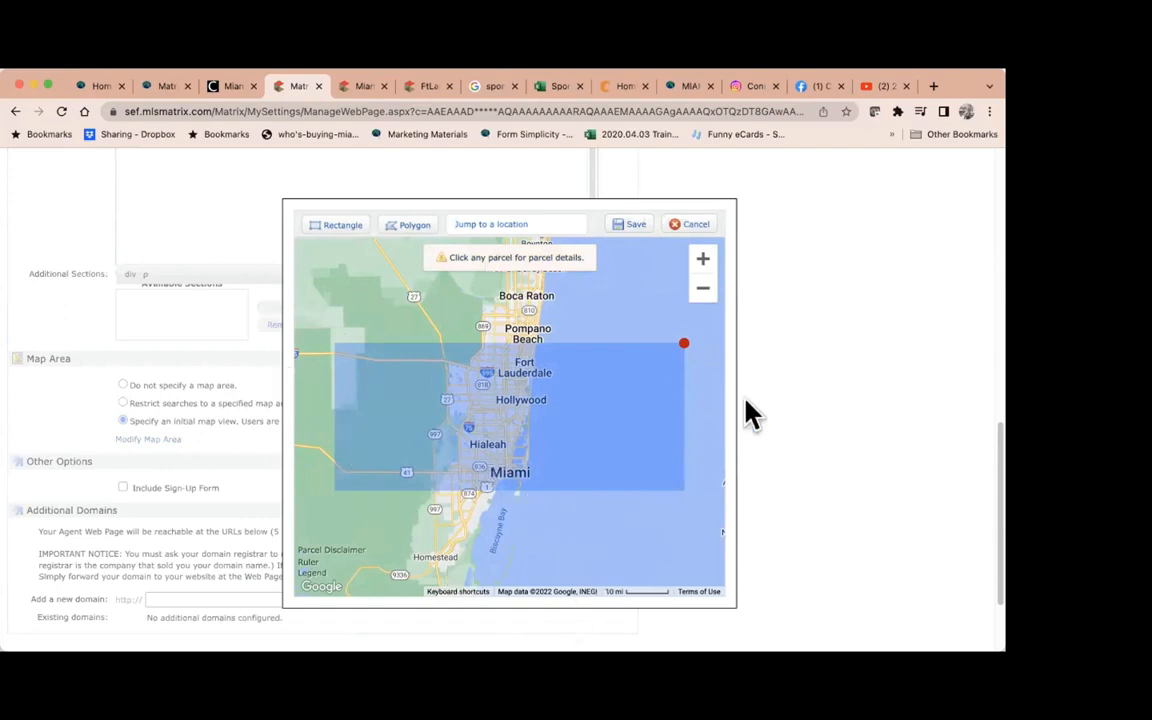
click(684, 344)
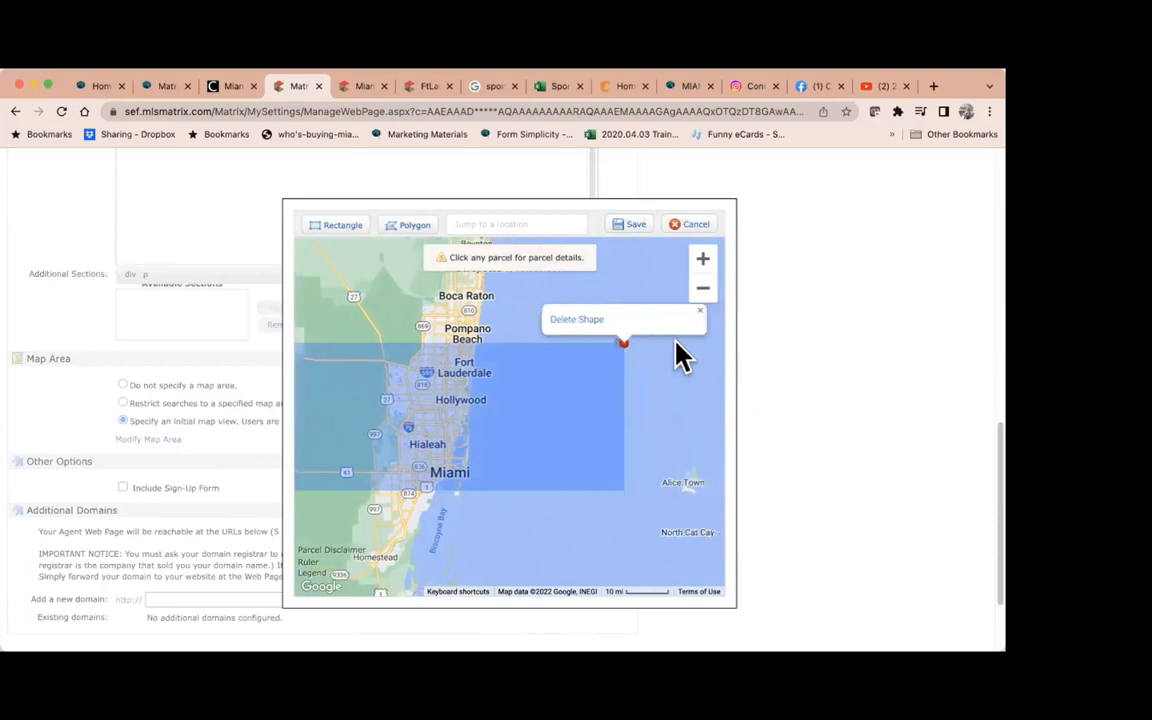
click(545, 319)
Step: Draw and save a new rectangle from Lake Okeechobee down past Homestead
drag(478, 391, 532, 437)
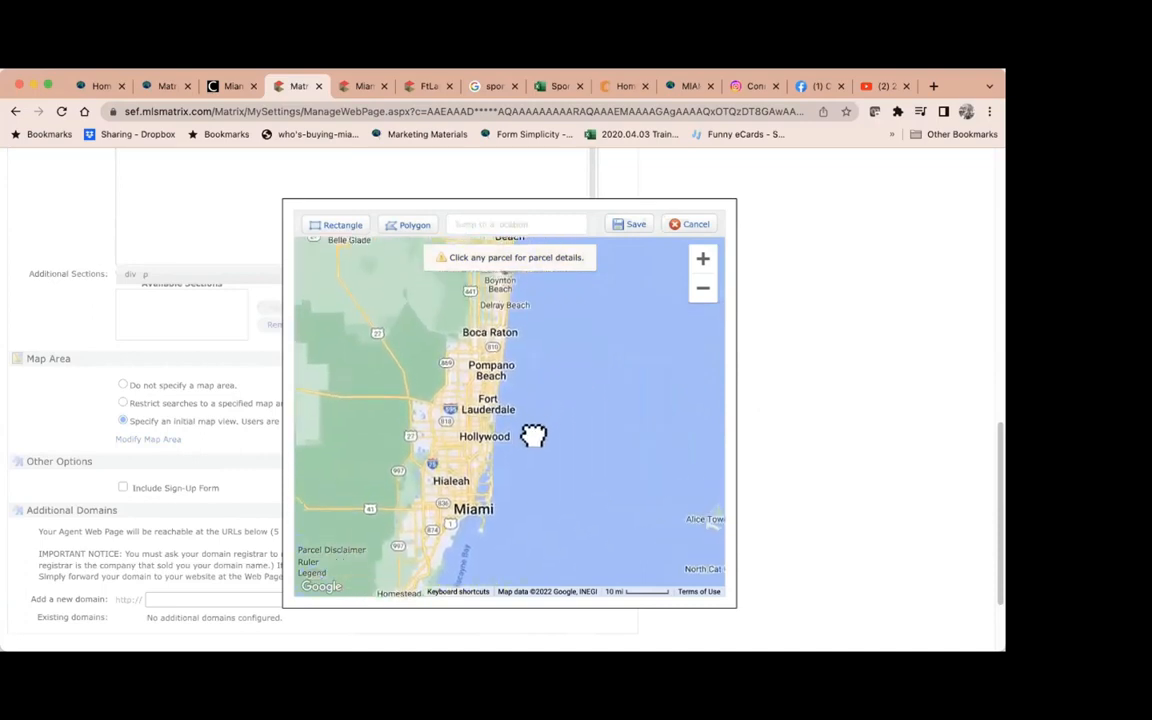
click(702, 292)
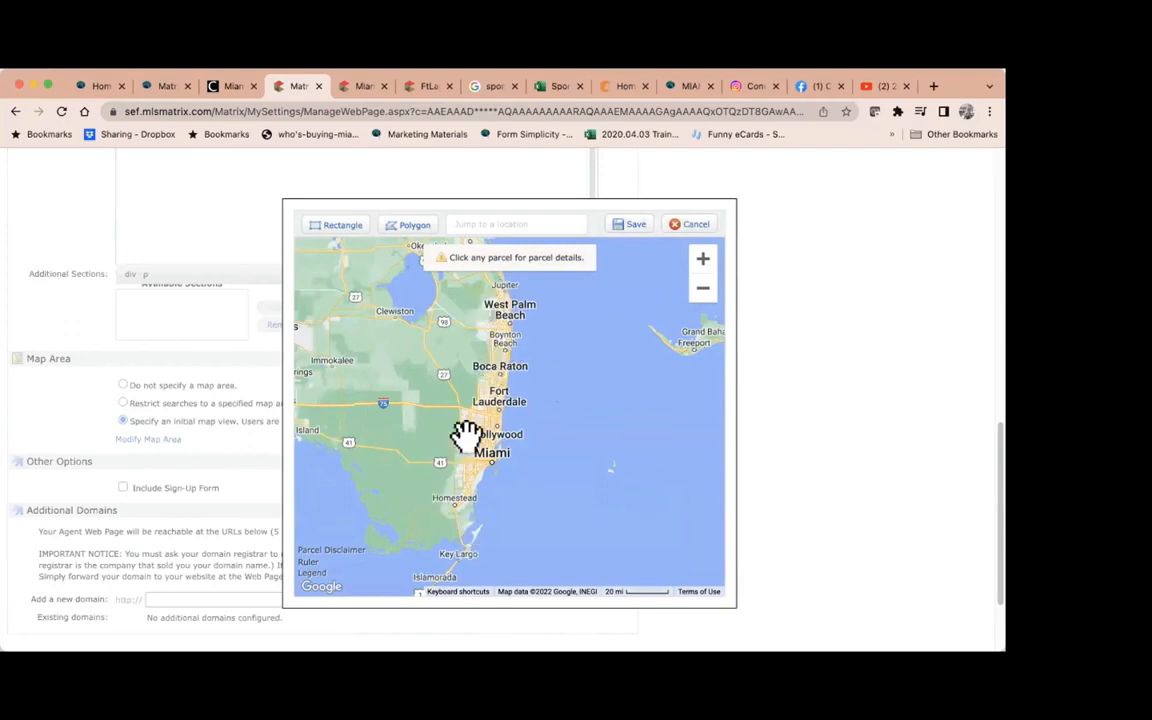
scroll(515, 450, down, 3)
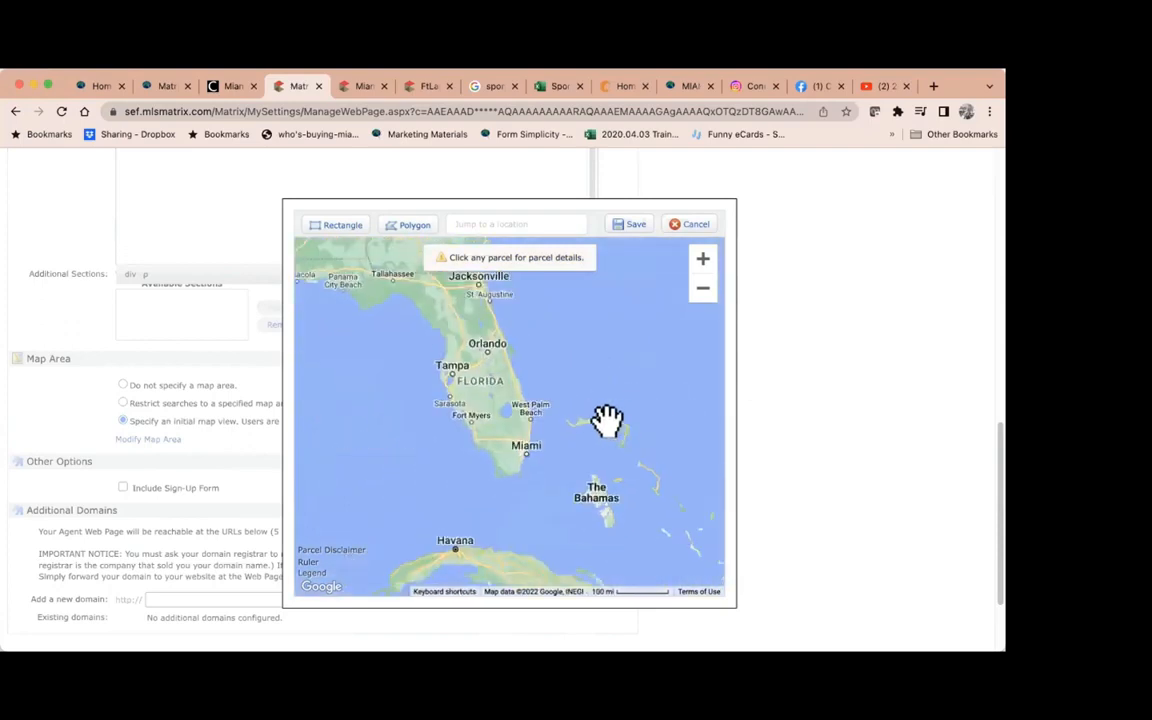
click(697, 262)
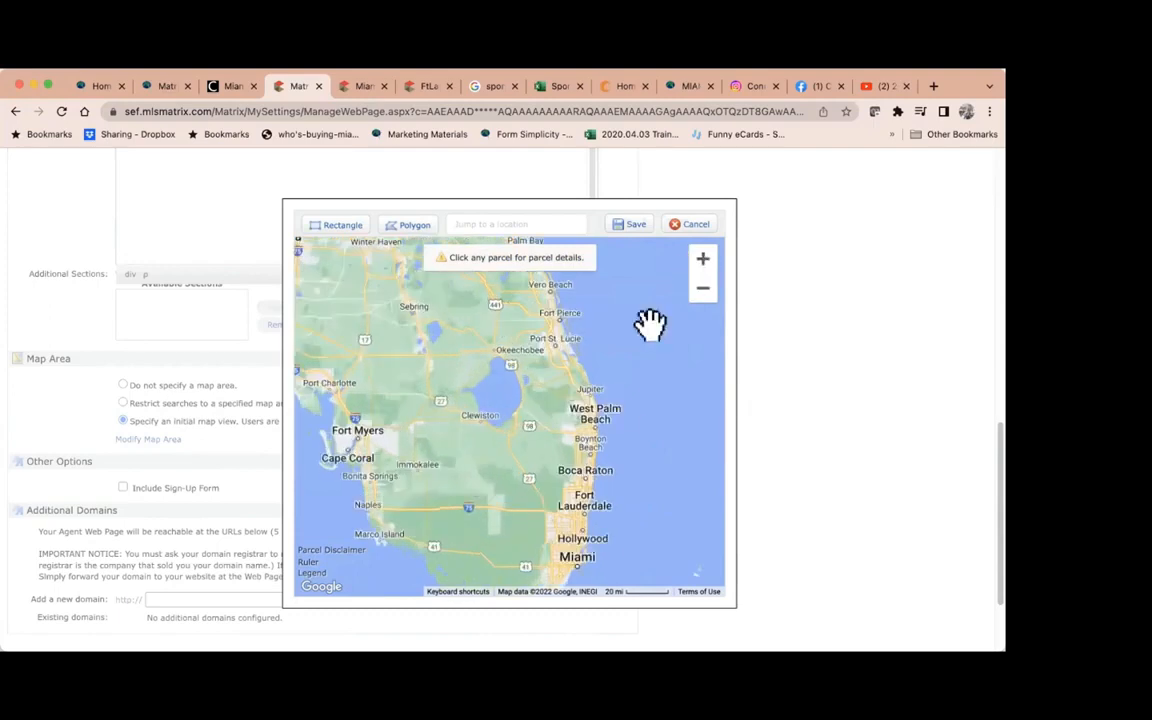
drag(630, 404, 527, 324)
click(703, 260)
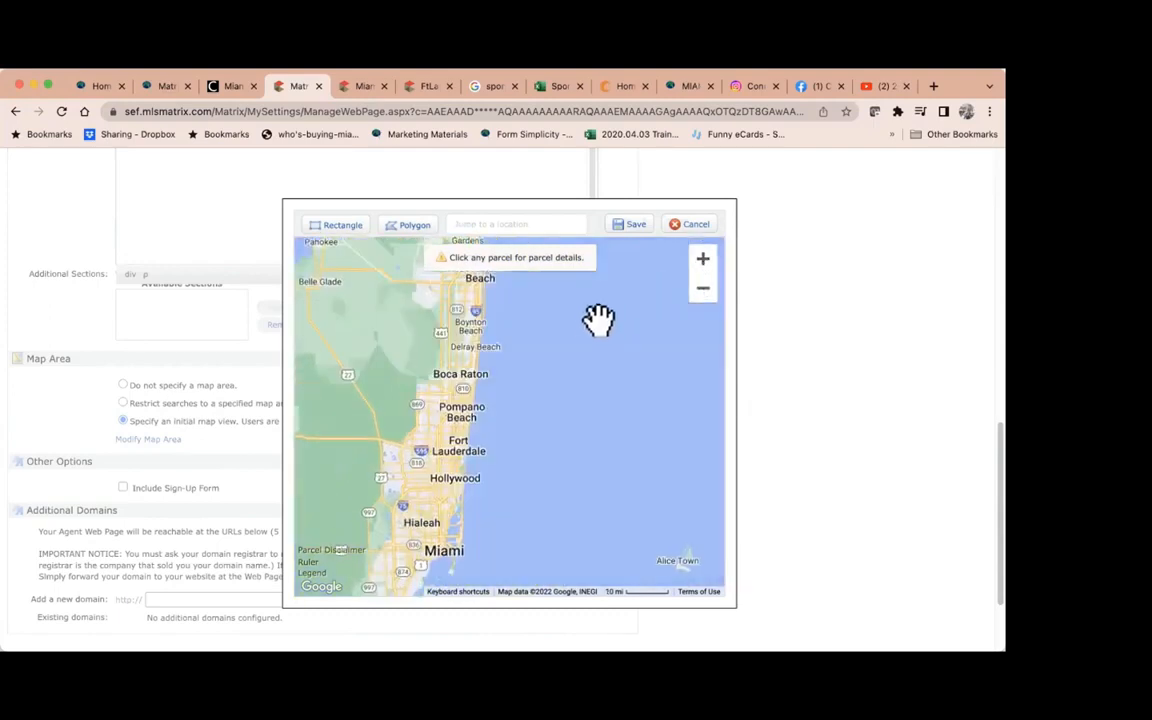
drag(599, 319, 586, 393)
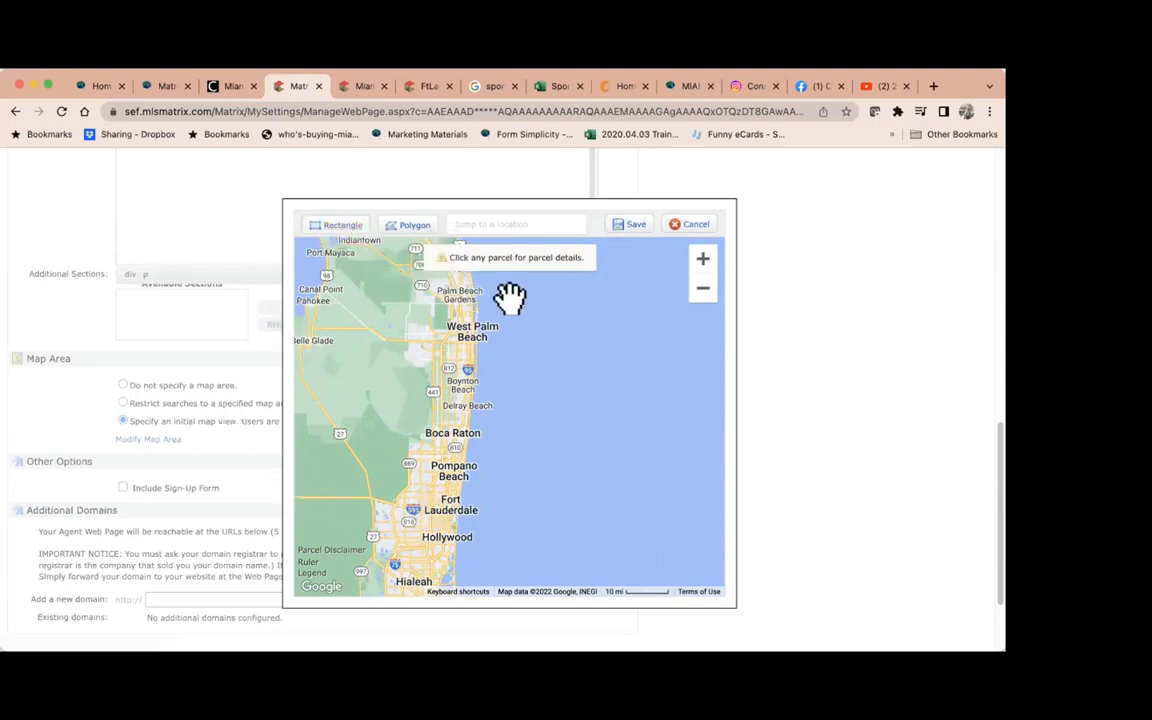
drag(532, 522, 572, 469)
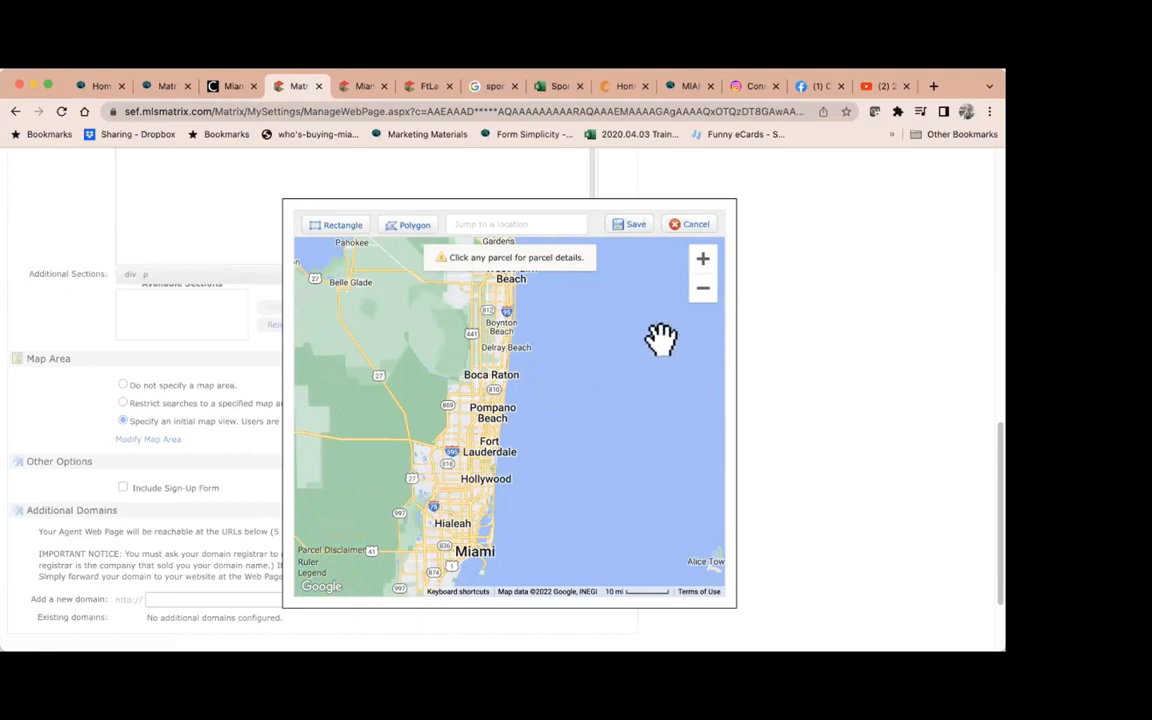
click(703, 288)
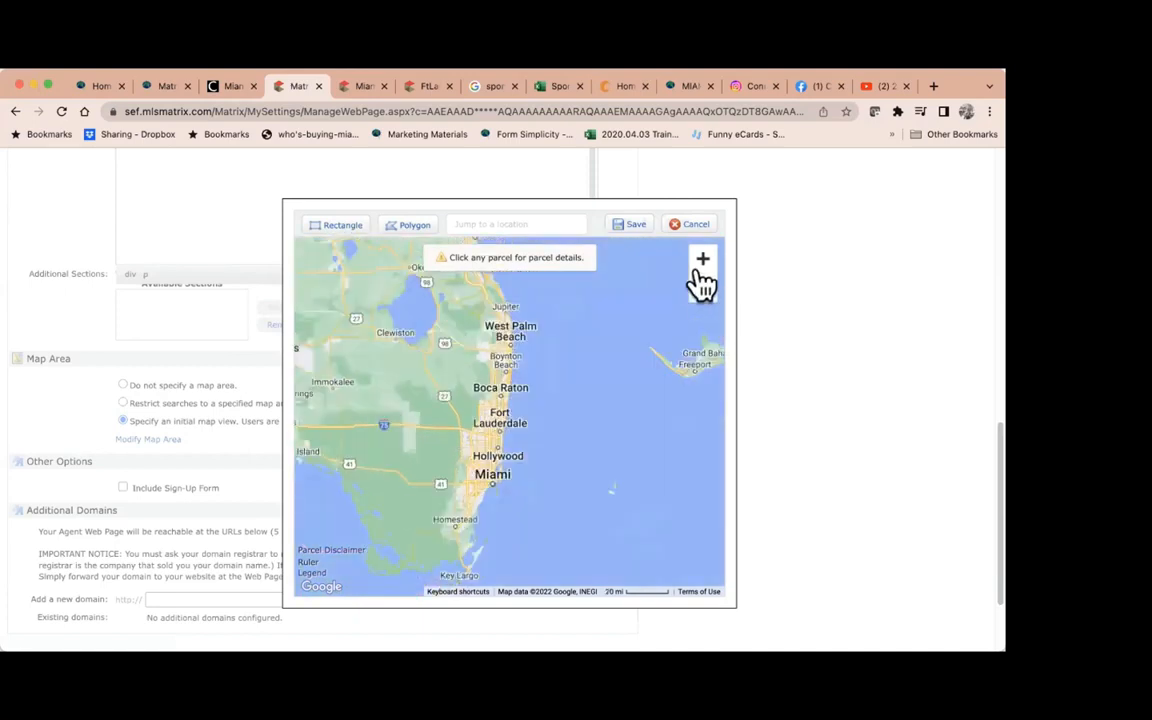
click(334, 225)
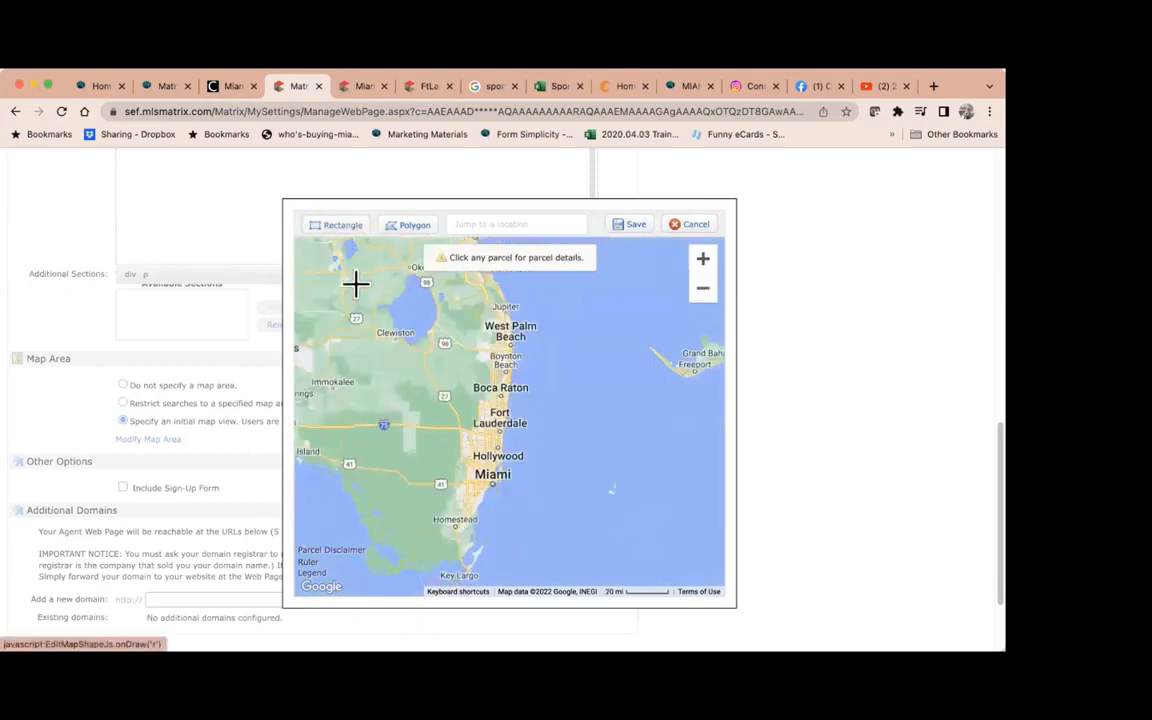
drag(356, 281, 636, 543)
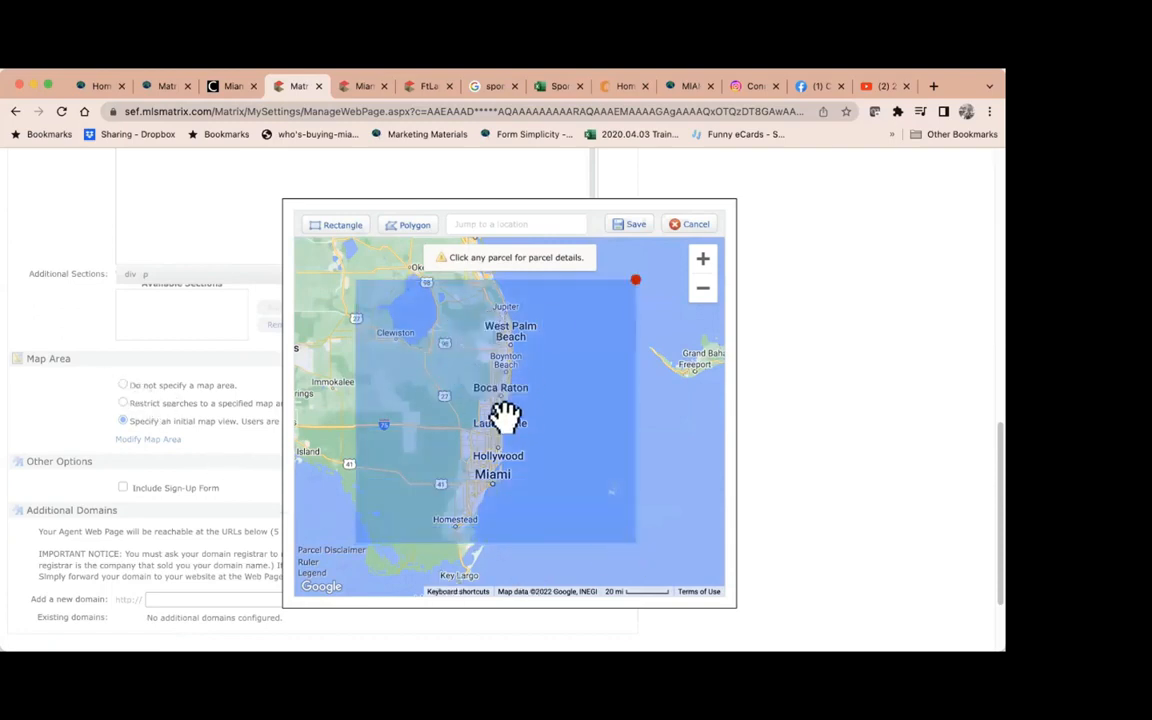
click(634, 226)
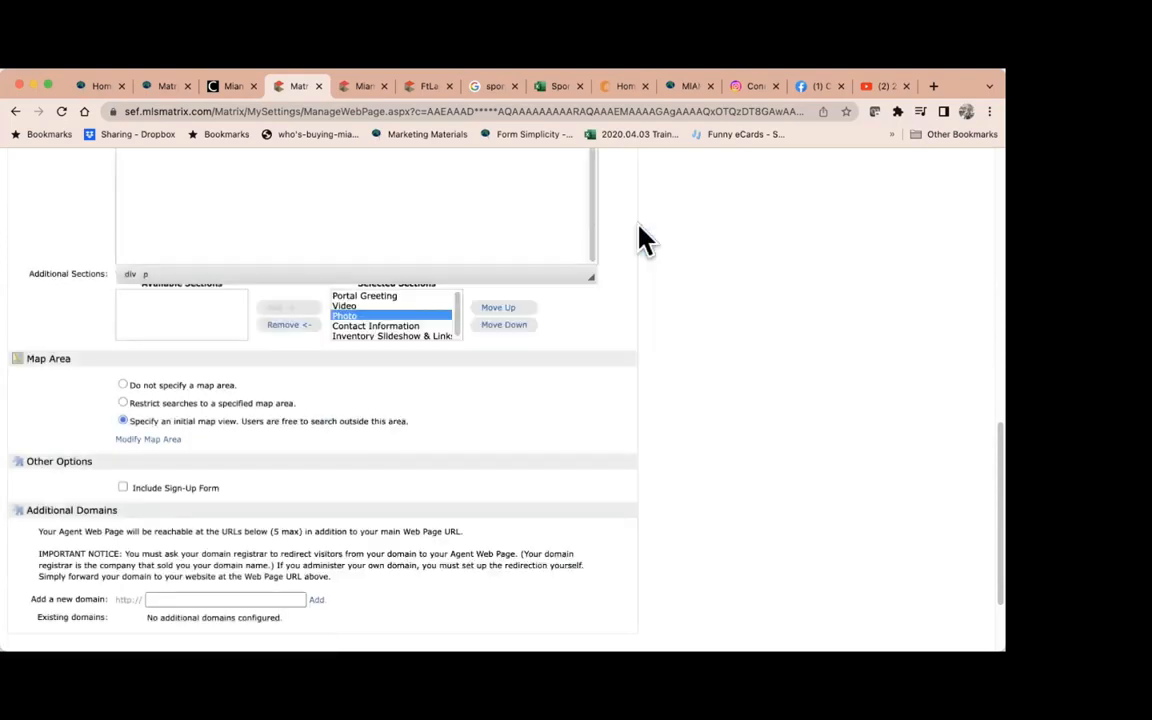
click(123, 488)
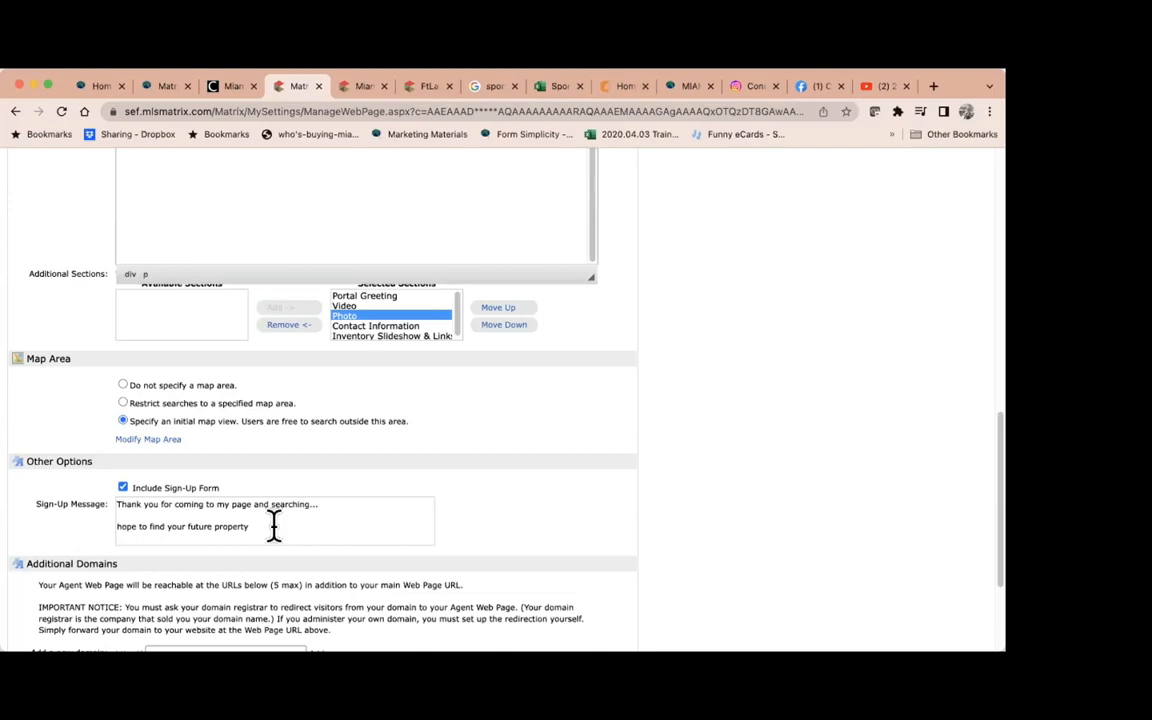
click(123, 488)
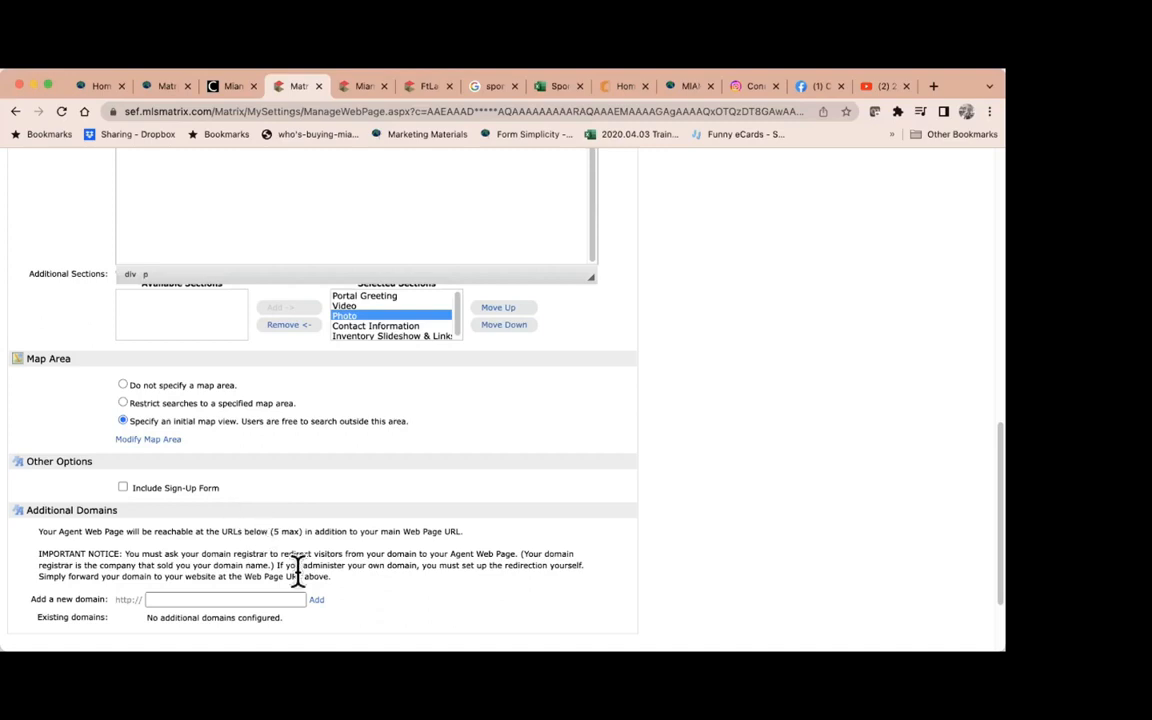
scroll(297, 570, up, 15)
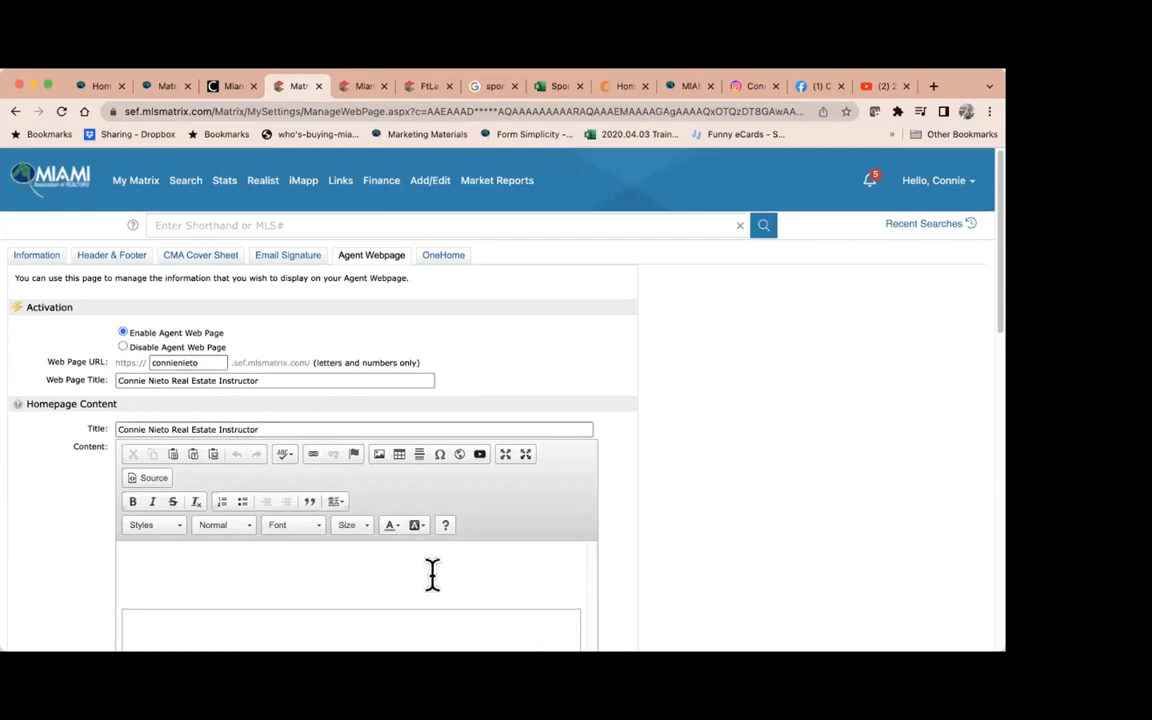
scroll(625, 607, down, 15)
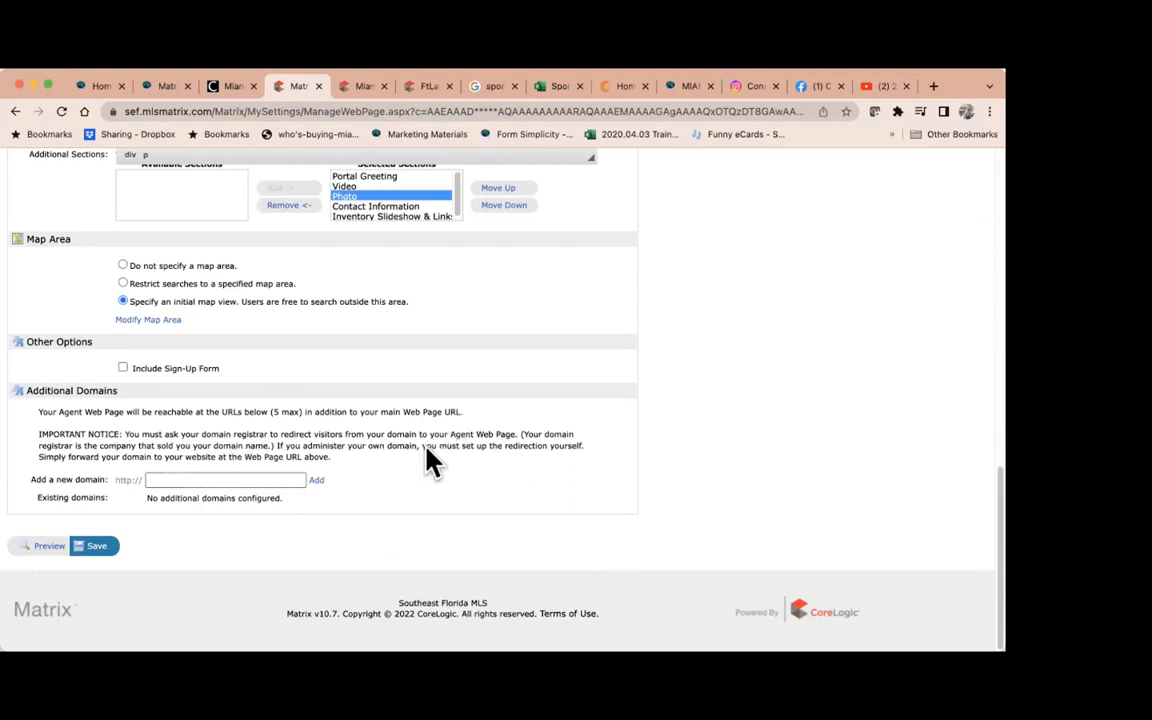
scroll(361, 460, up, 10)
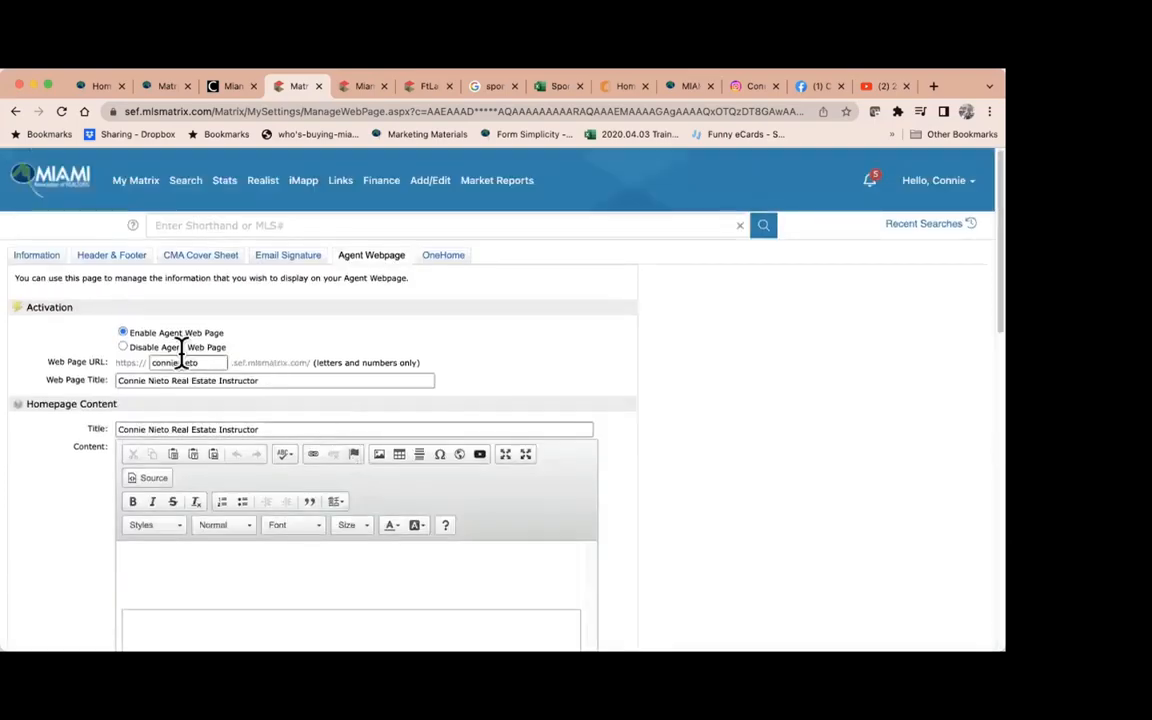
scroll(476, 525, down, 6)
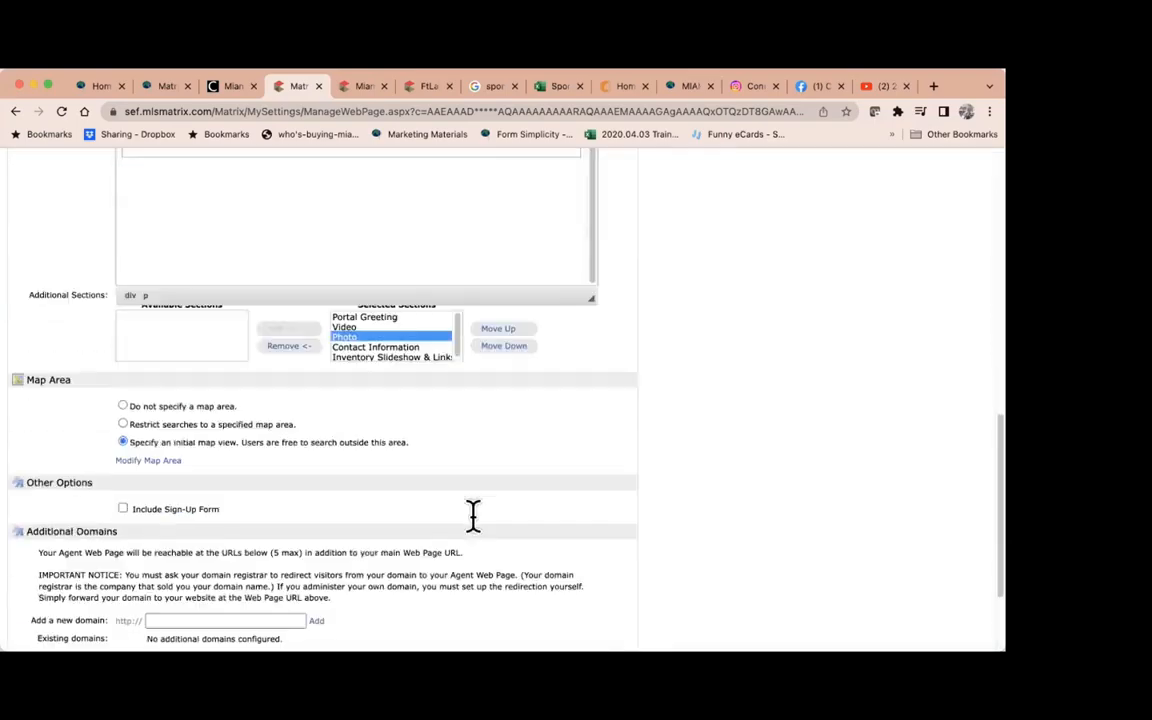
scroll(473, 515, down, 2)
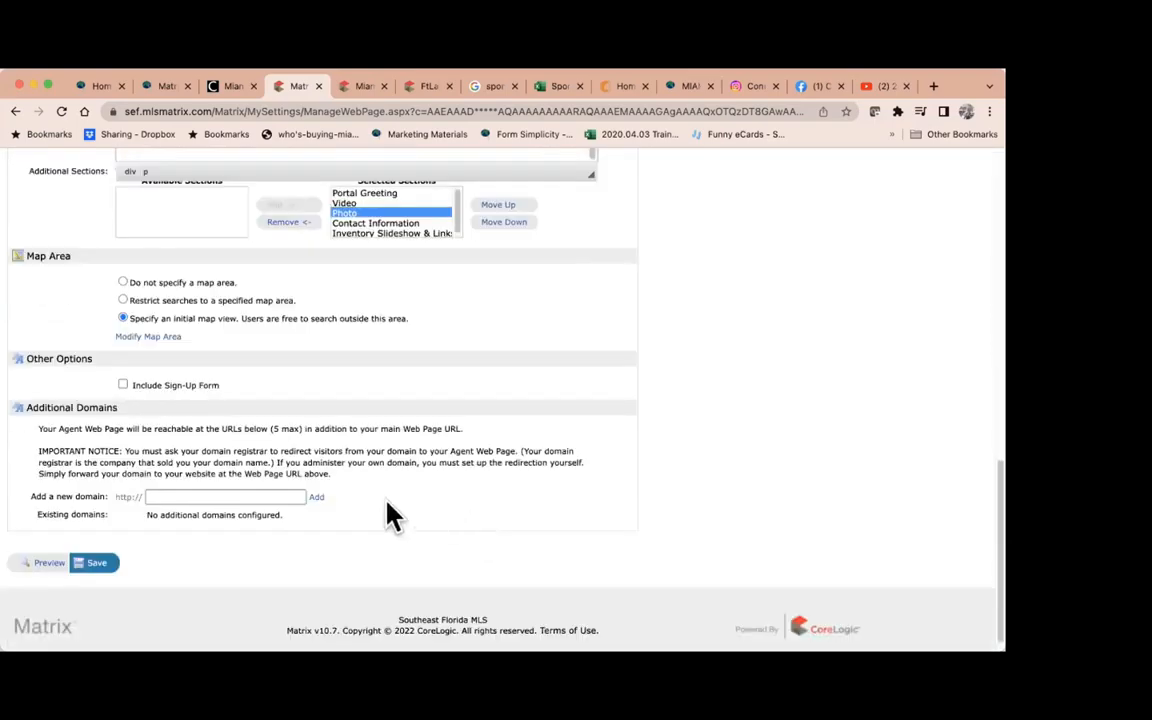
Step: Save the Agent Webpage settings and open the live site with View Site
click(97, 568)
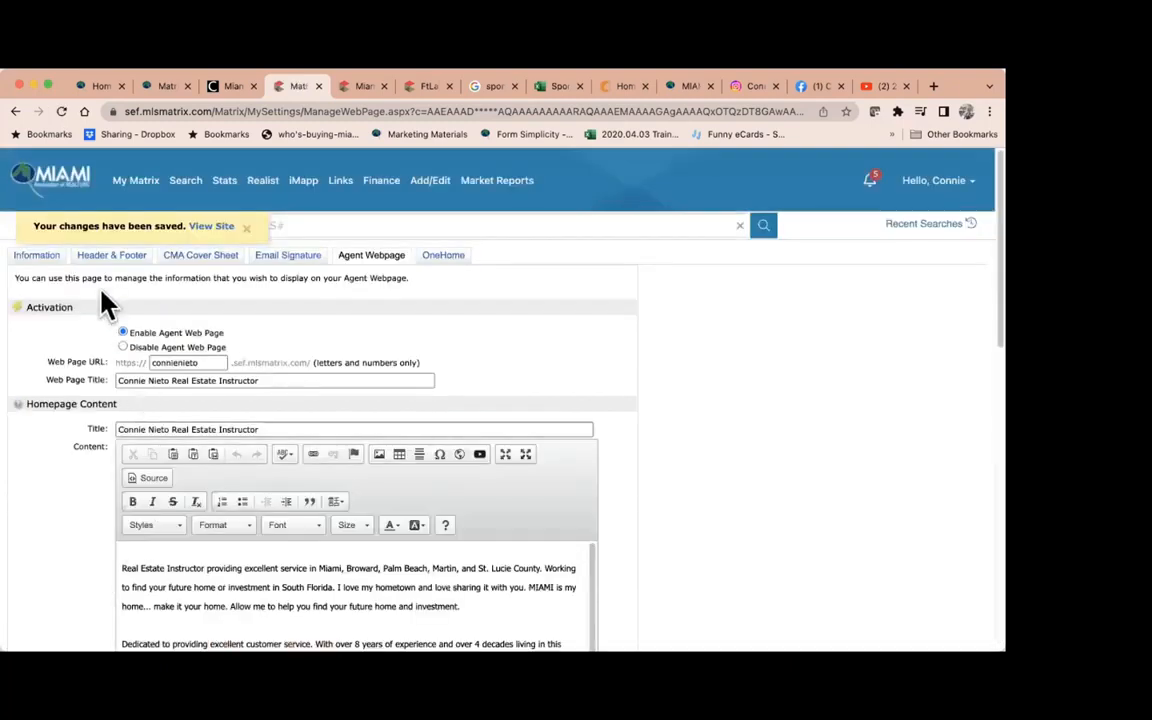
click(210, 228)
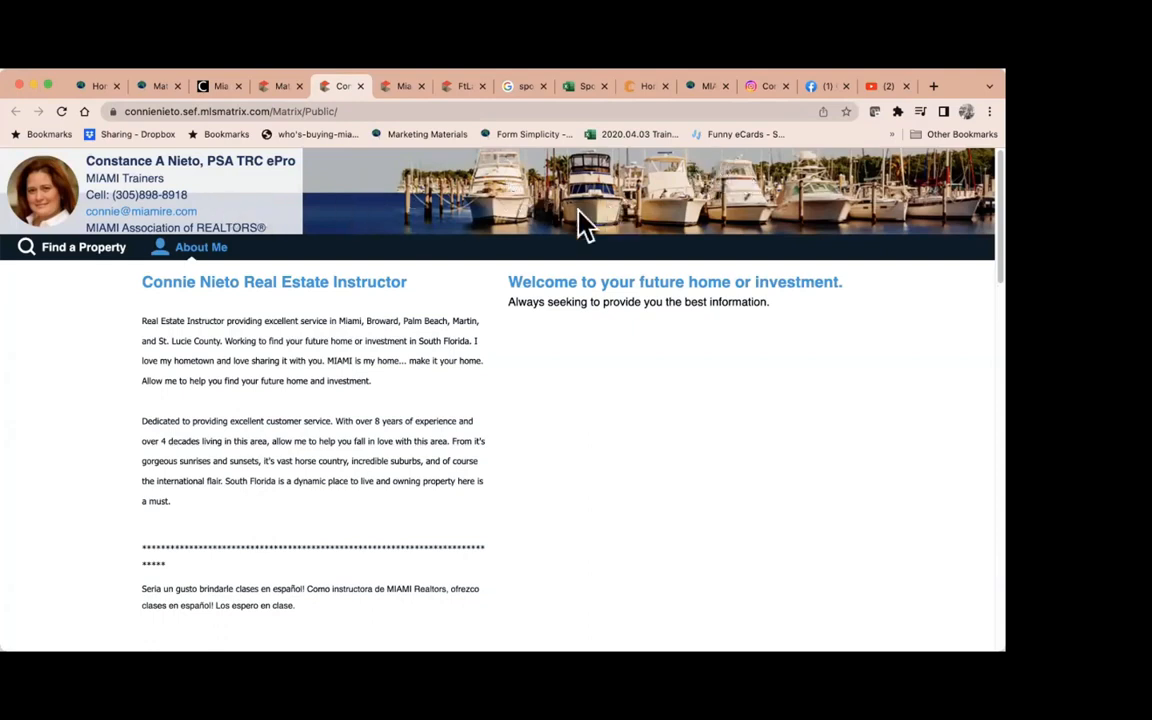
Step: Preview the public site's Find a Property filters and browse the About Me page
click(75, 250)
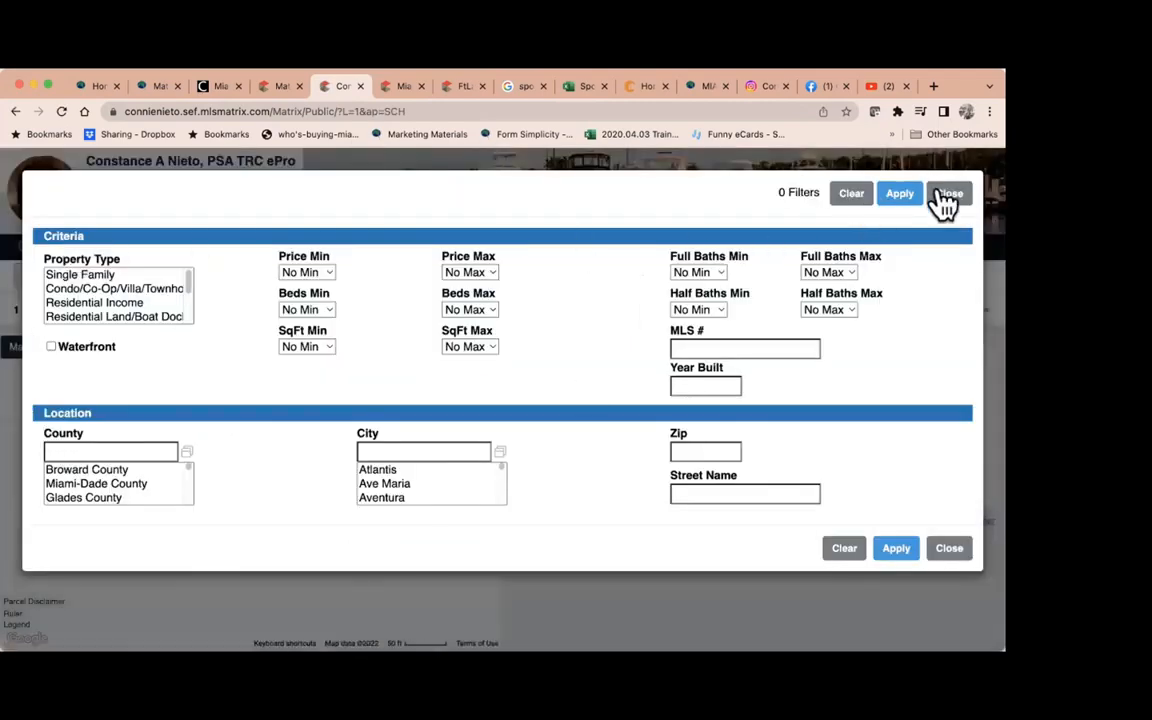
click(945, 196)
click(188, 249)
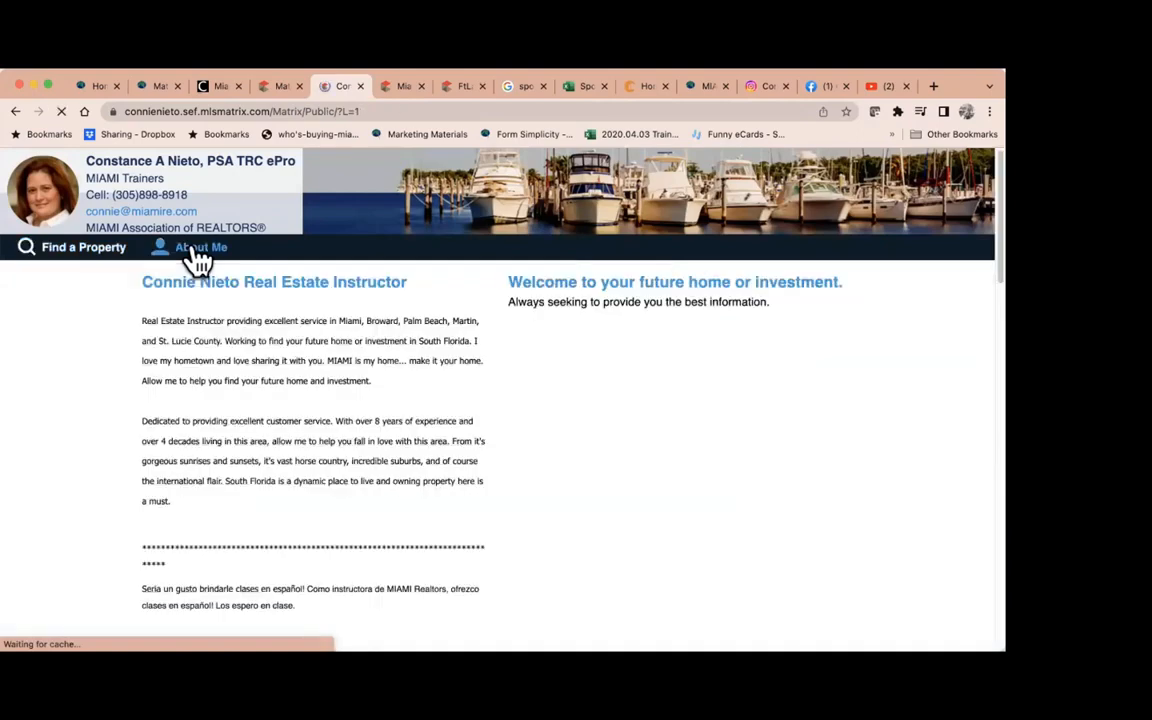
scroll(628, 463, down, 5)
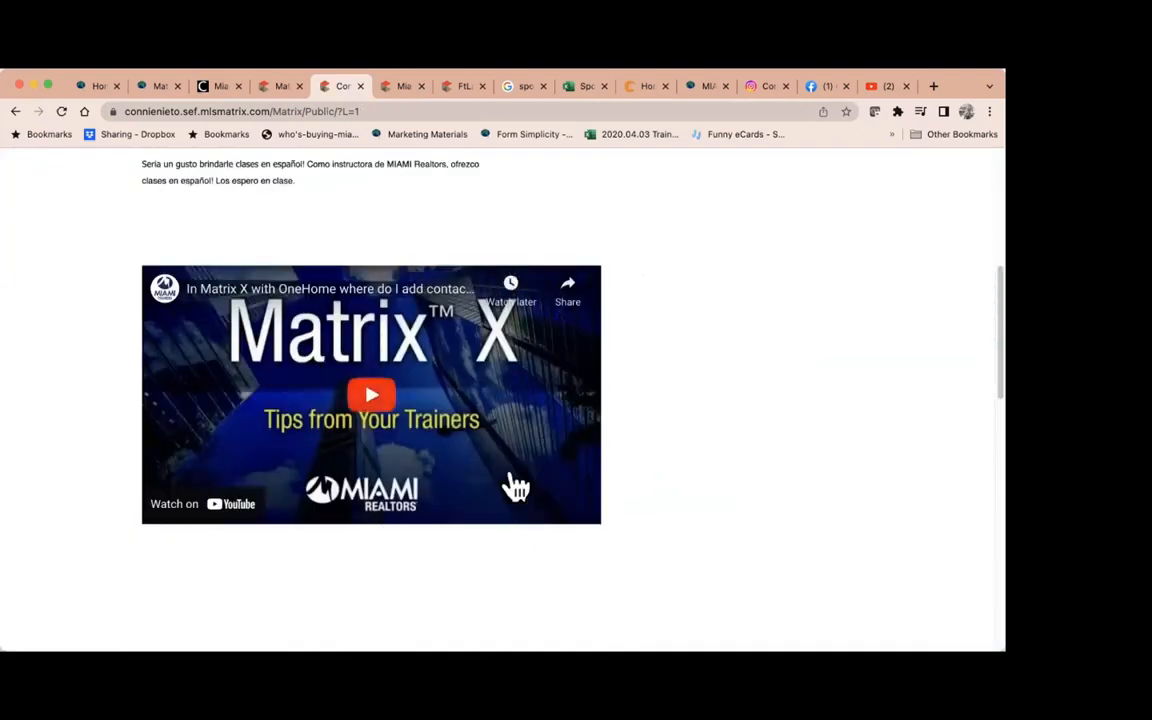
scroll(635, 535, down, 10)
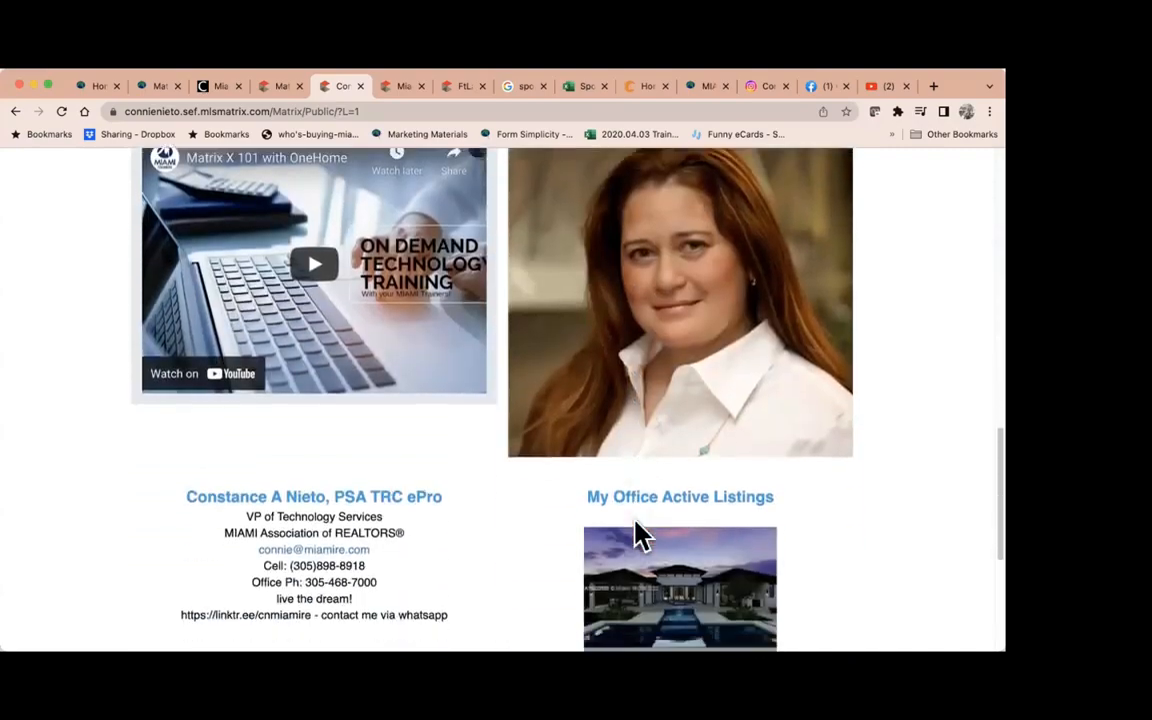
scroll(640, 535, down, 4)
scroll(640, 535, up, 12)
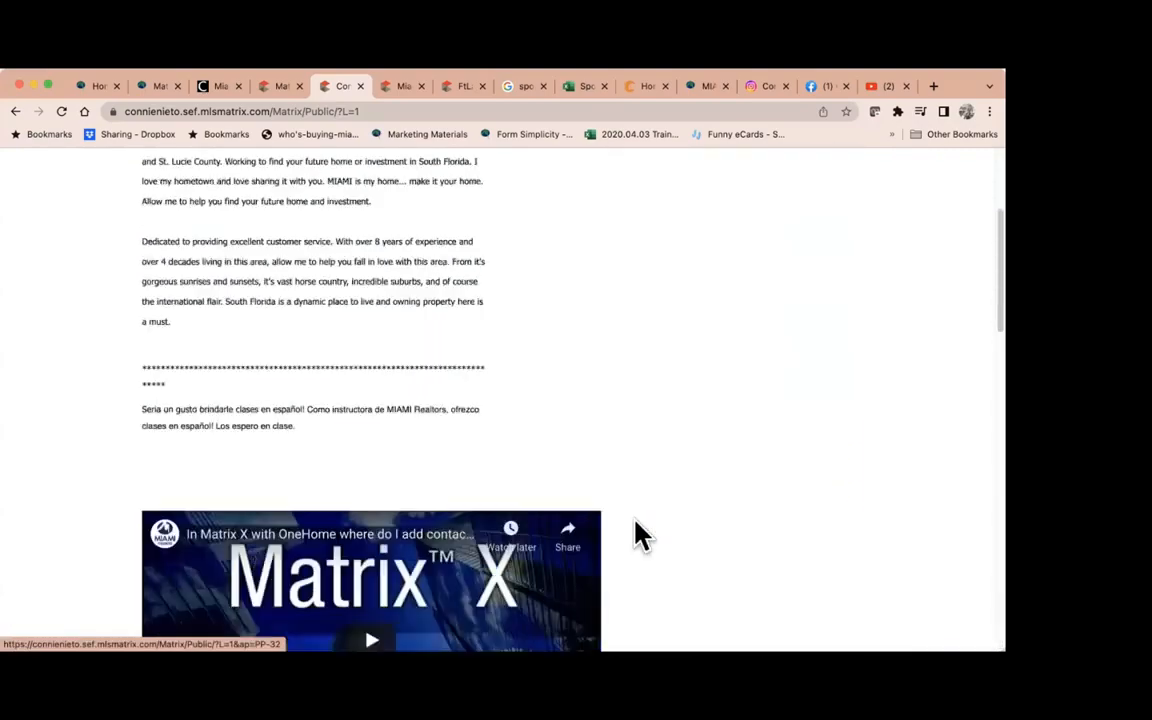
scroll(635, 535, up, 3)
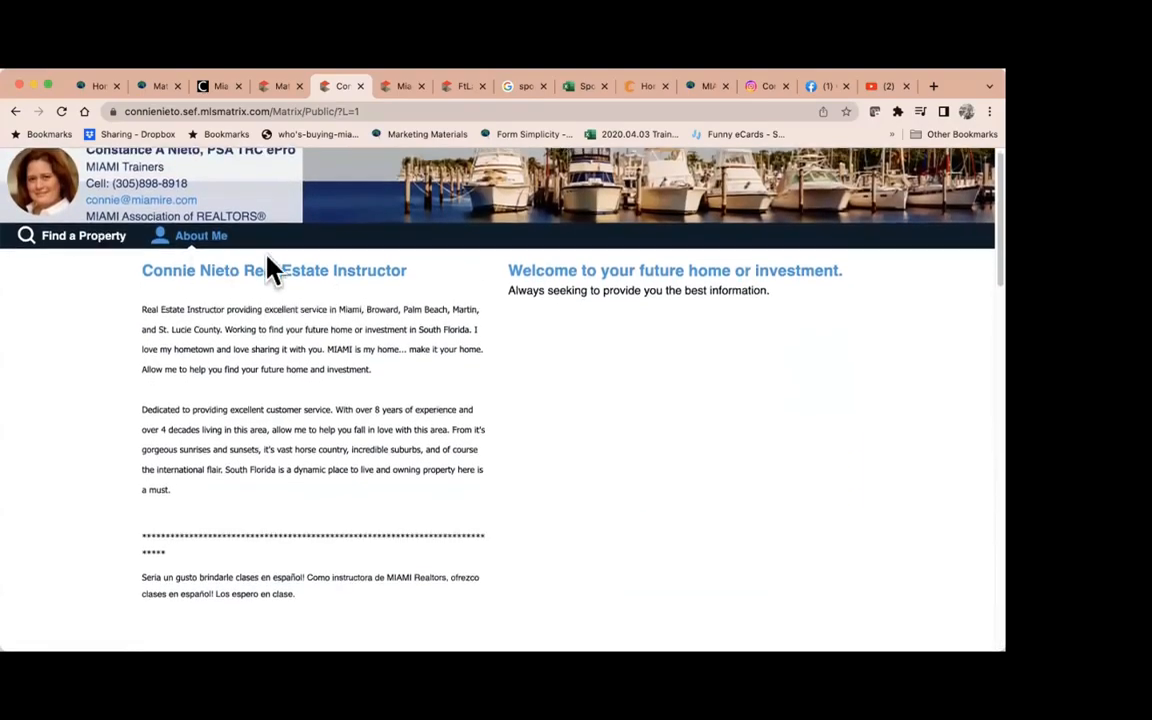
Step: View the property search results with its one listing, then return to Matrix settings
click(80, 238)
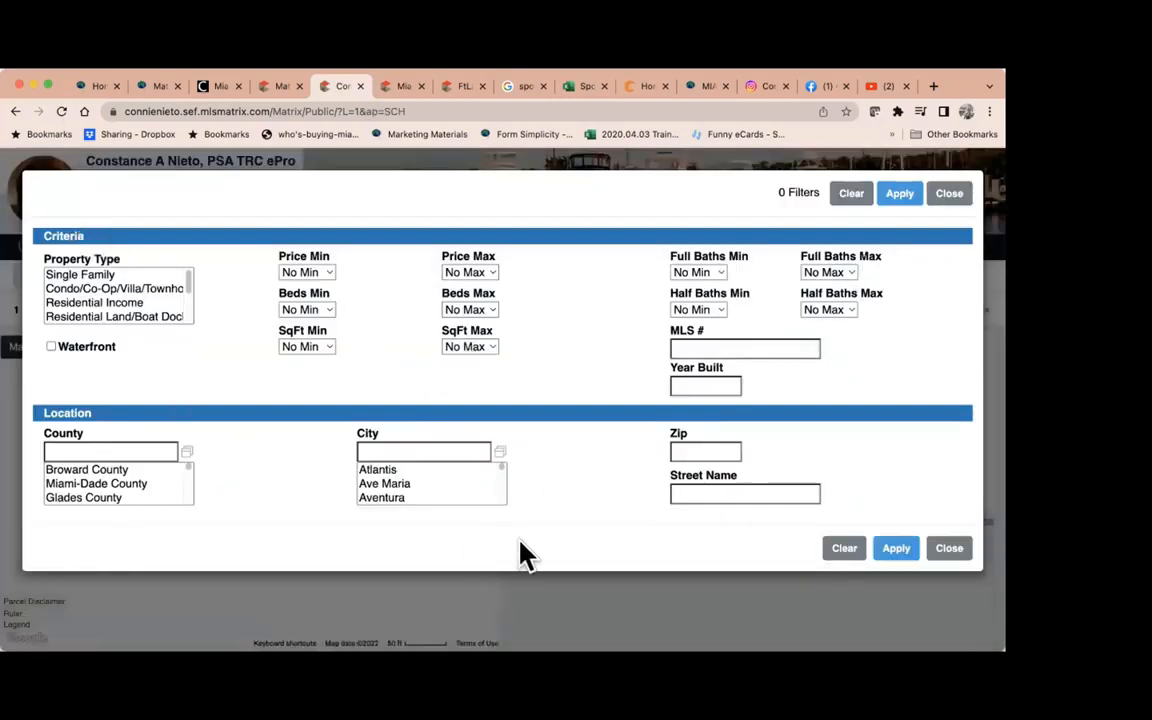
click(947, 196)
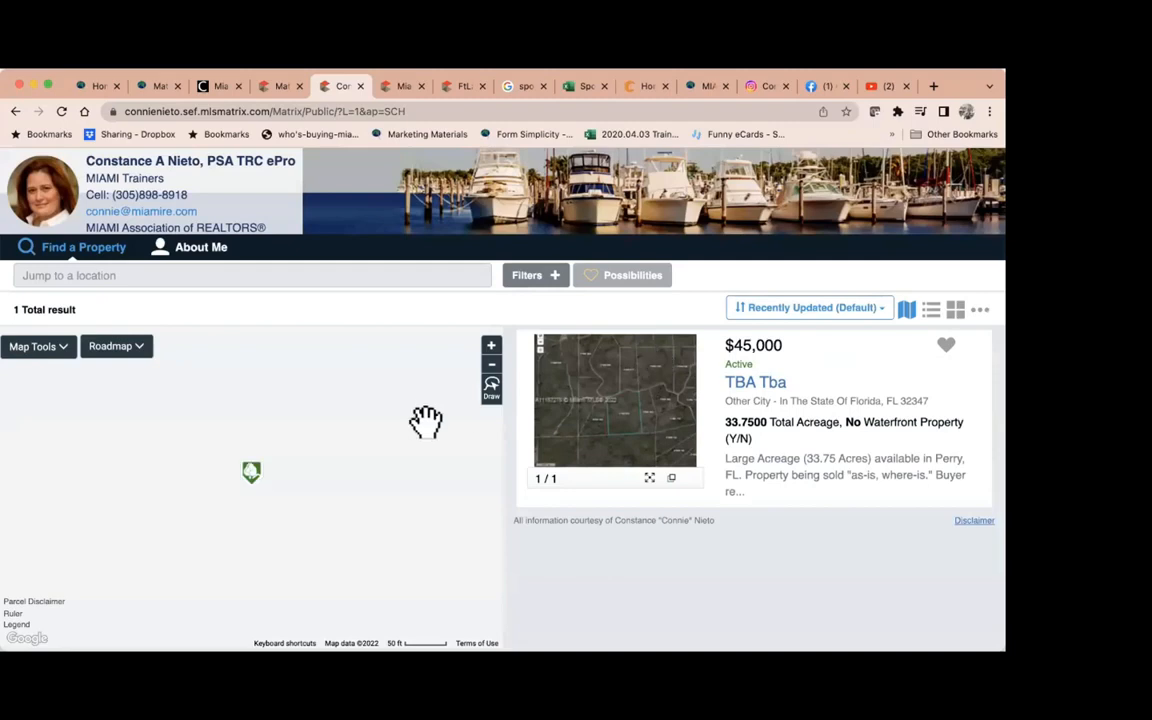
scroll(424, 437, down, 1)
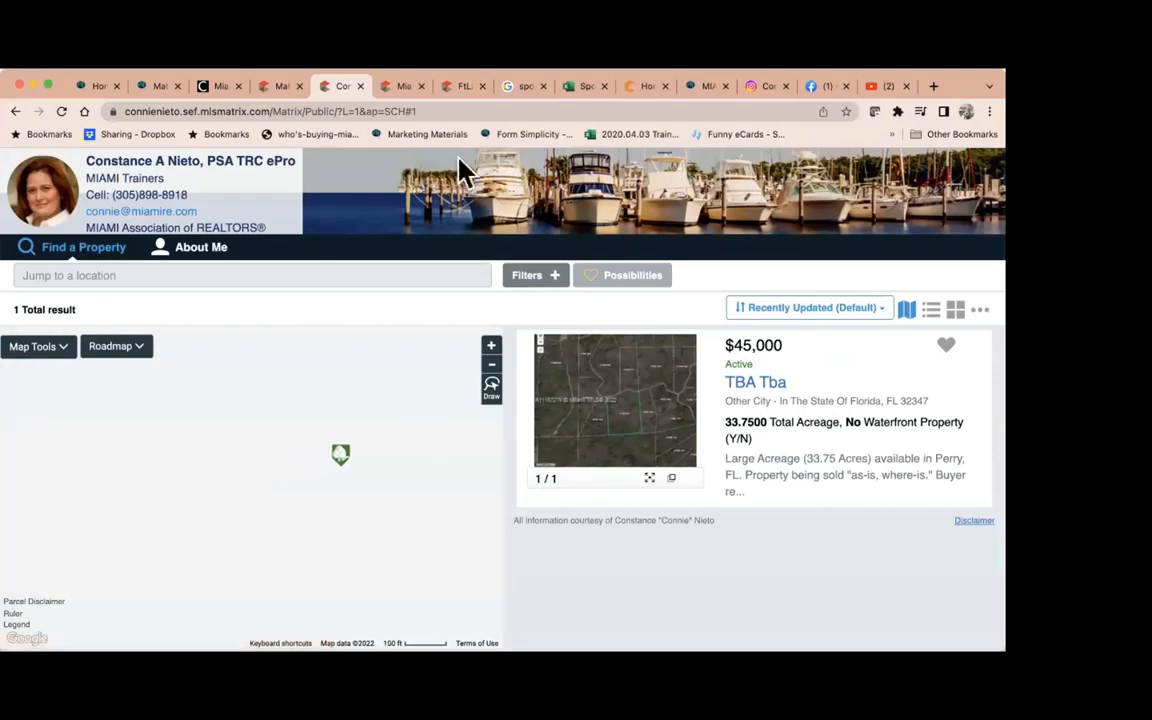
click(278, 88)
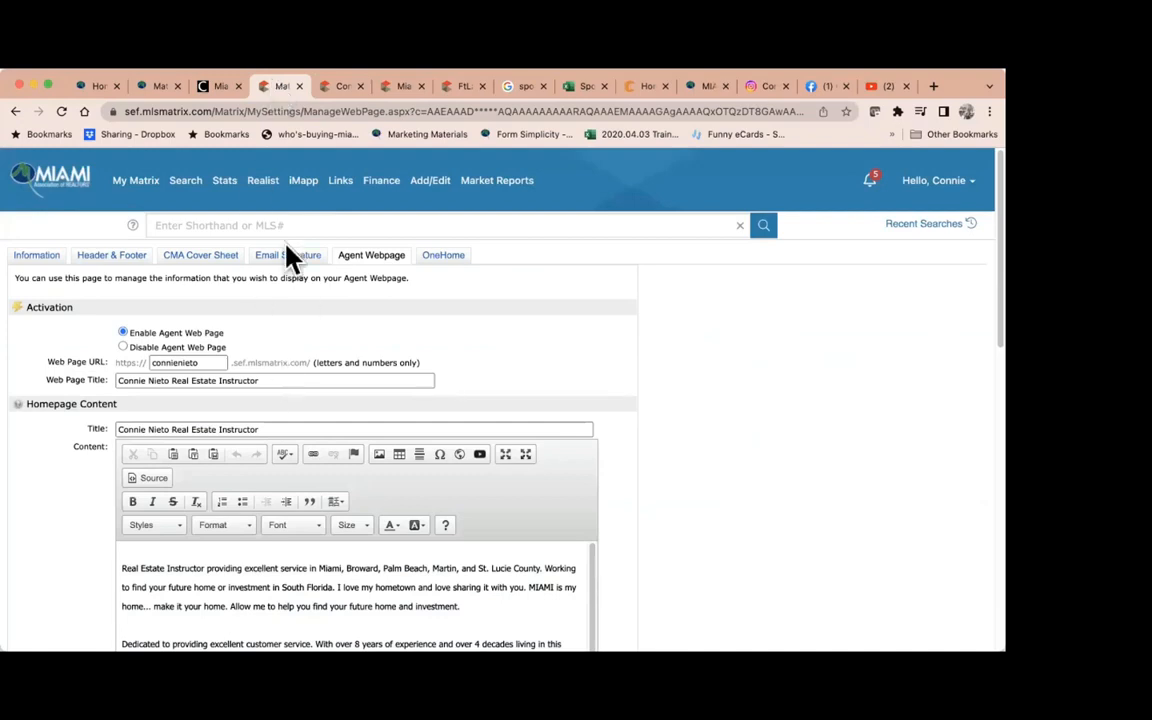
Step: Open the OneHome portal settings and zoom out to see more fields
click(443, 260)
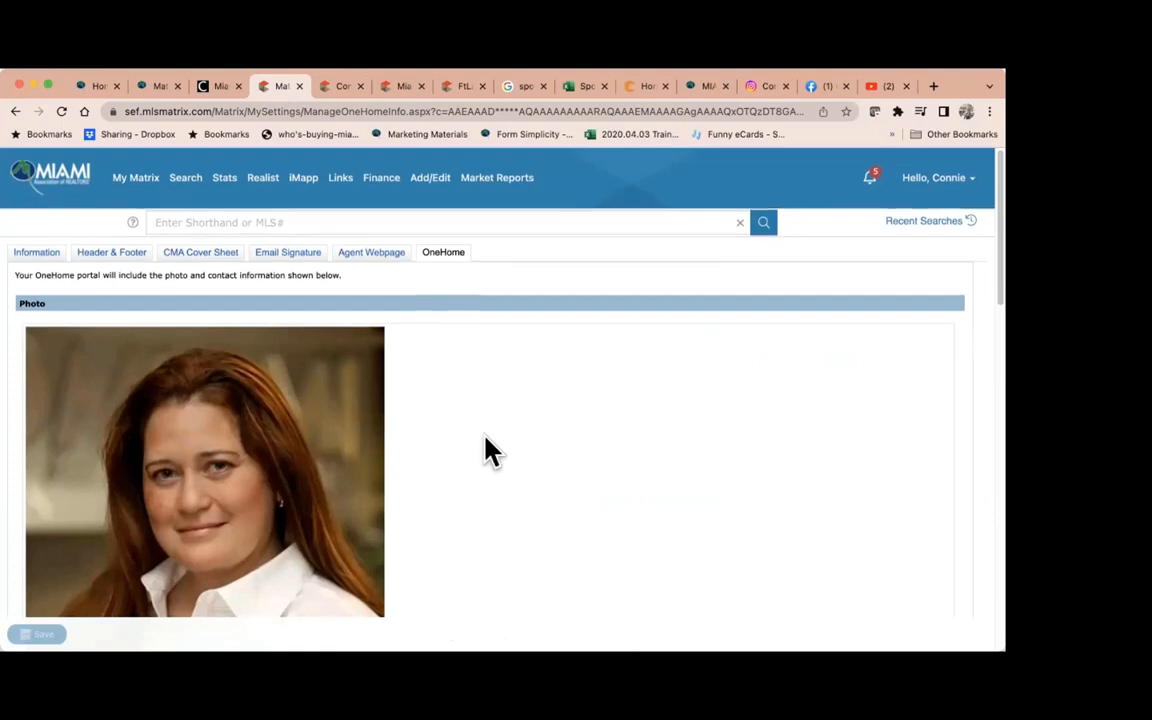
scroll(490, 450, down, 5)
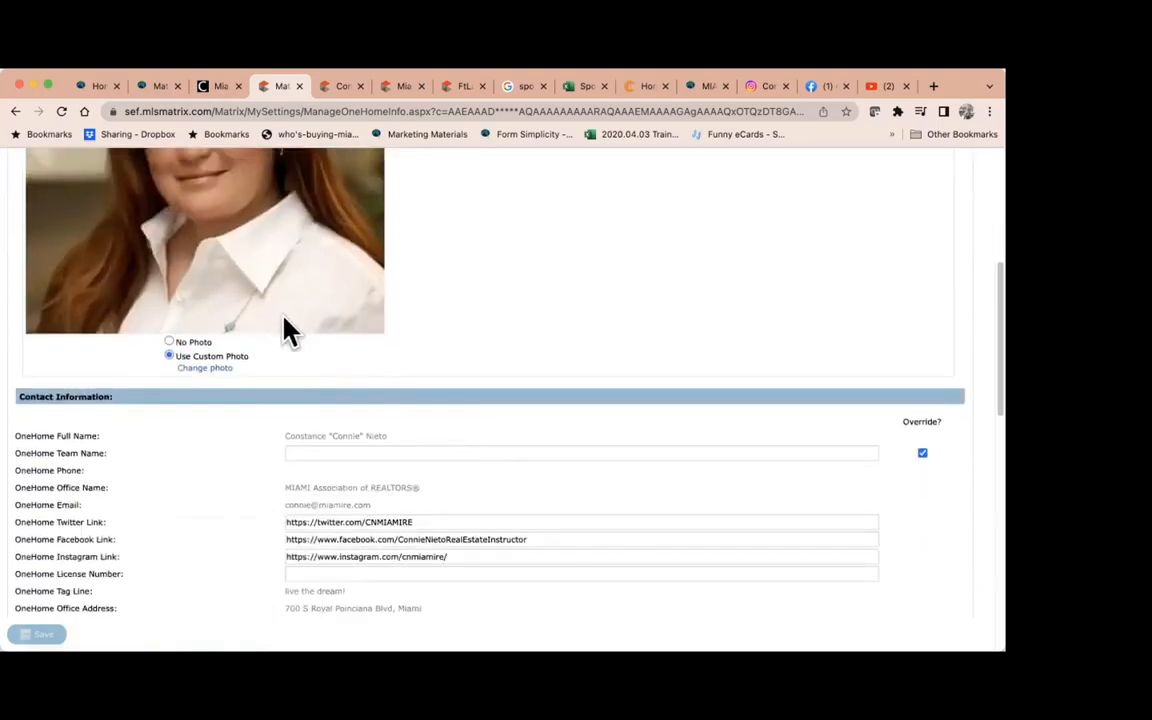
scroll(285, 340, up, 5)
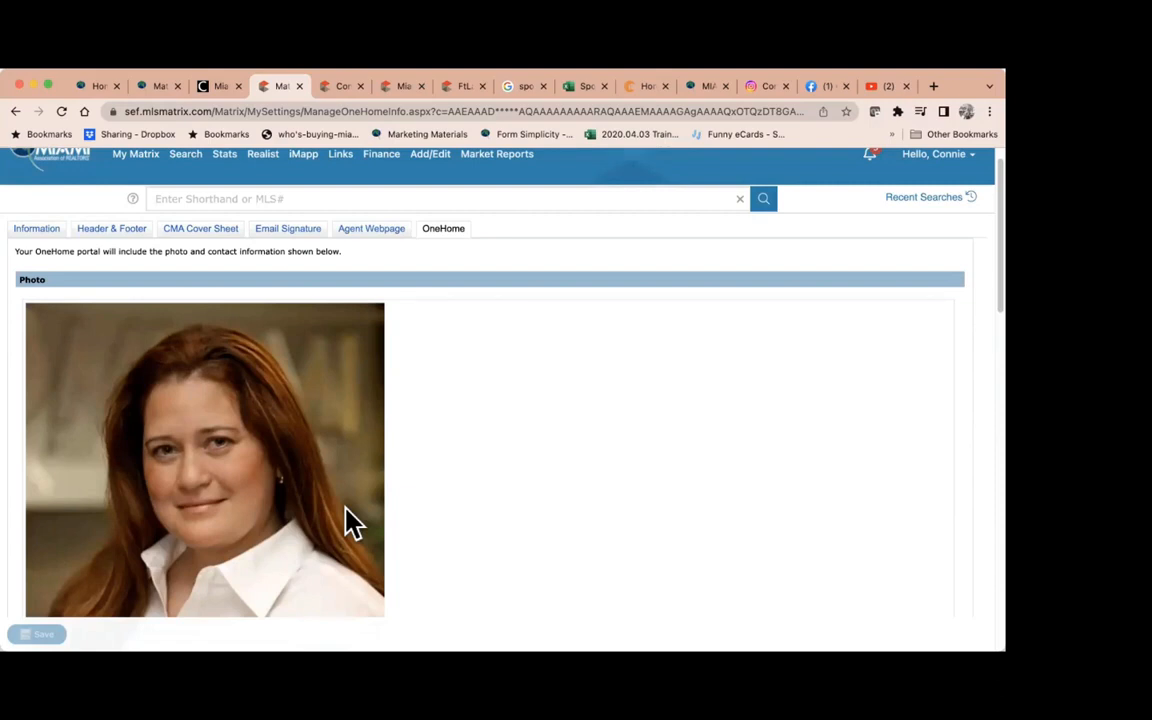
key(super+minus)
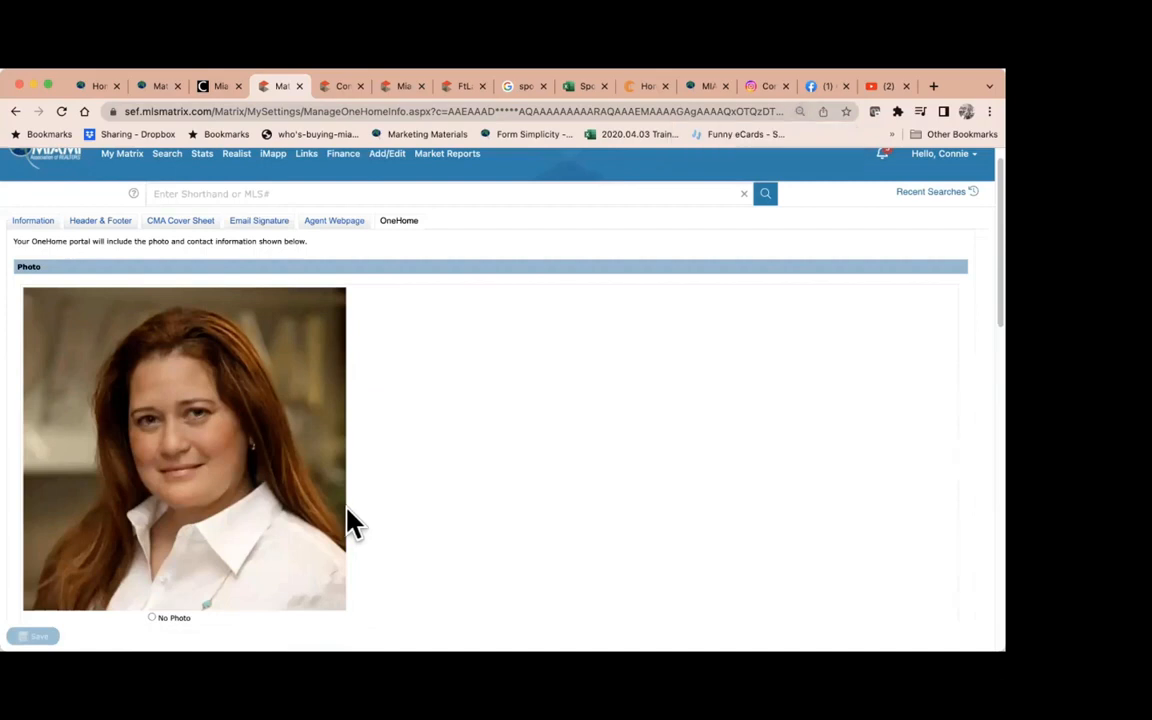
scroll(438, 502, down, 2)
scroll(440, 503, up, 1)
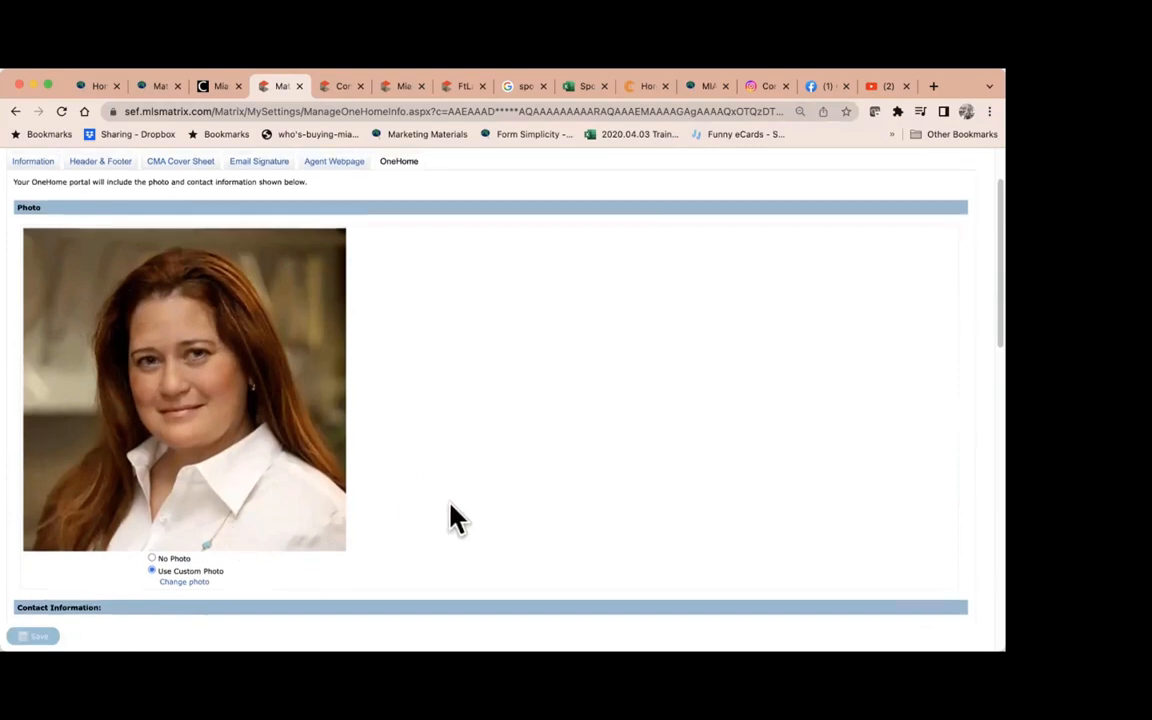
scroll(455, 518, down, 7)
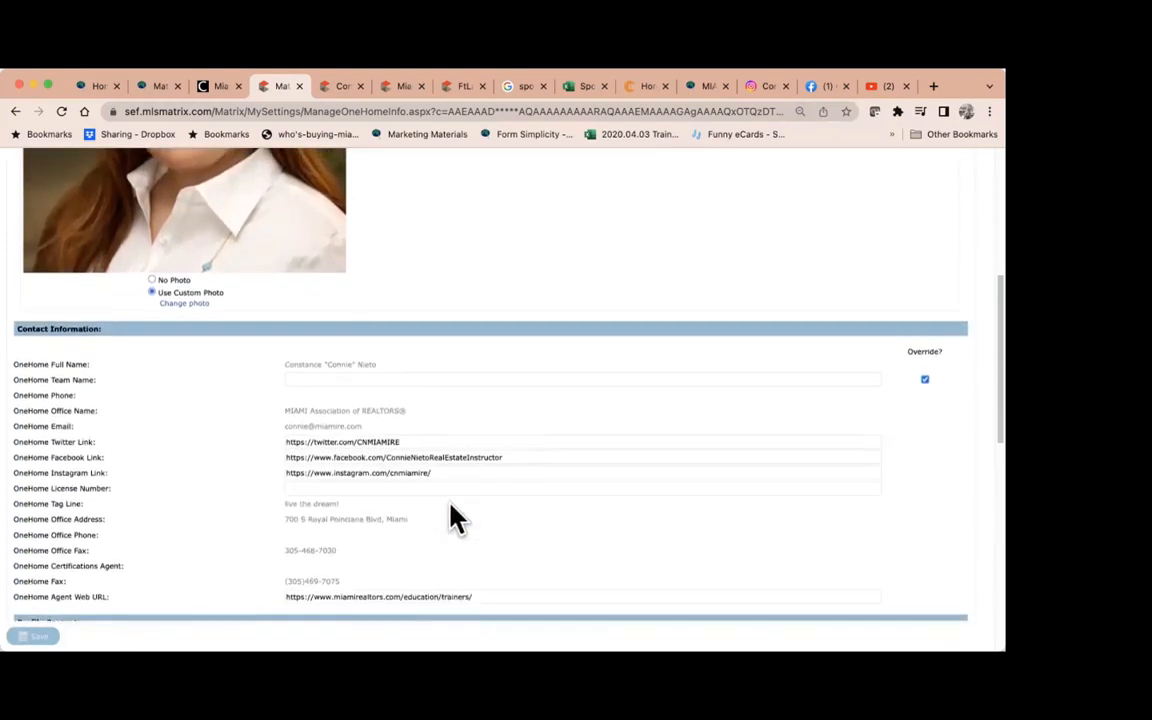
scroll(455, 518, down, 4)
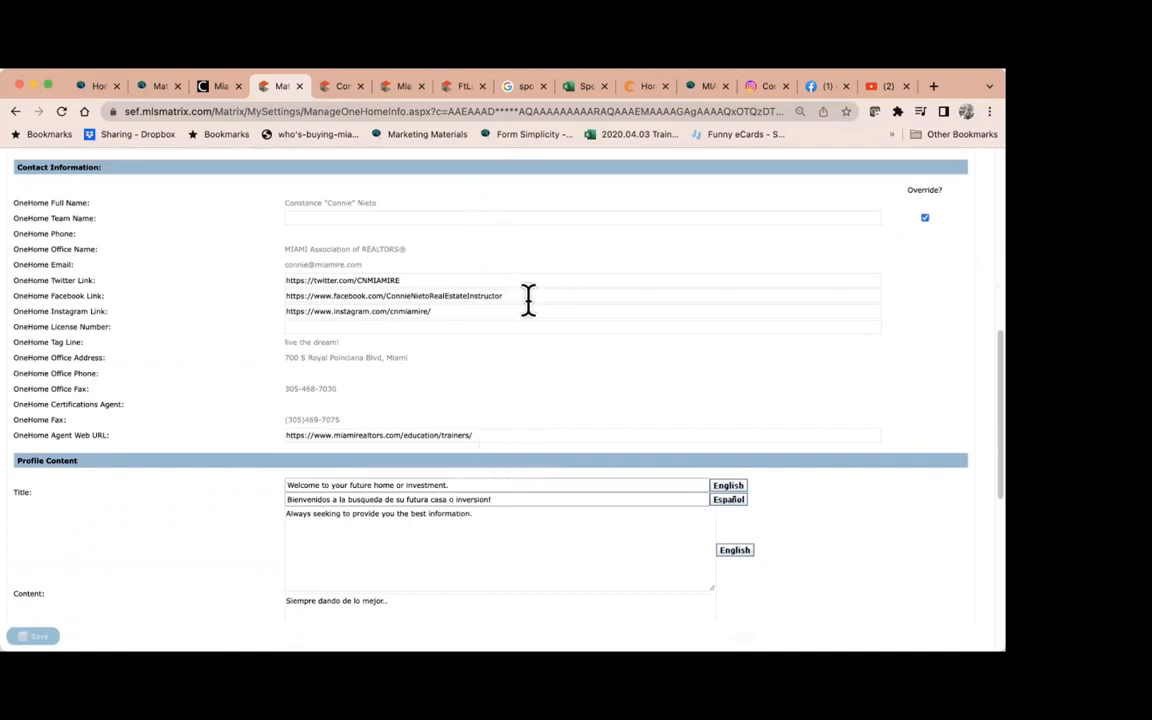
Step: Uncheck Override for Team Name so MIAMI Trainers is used, then select the Twitter Link URL
click(442, 216)
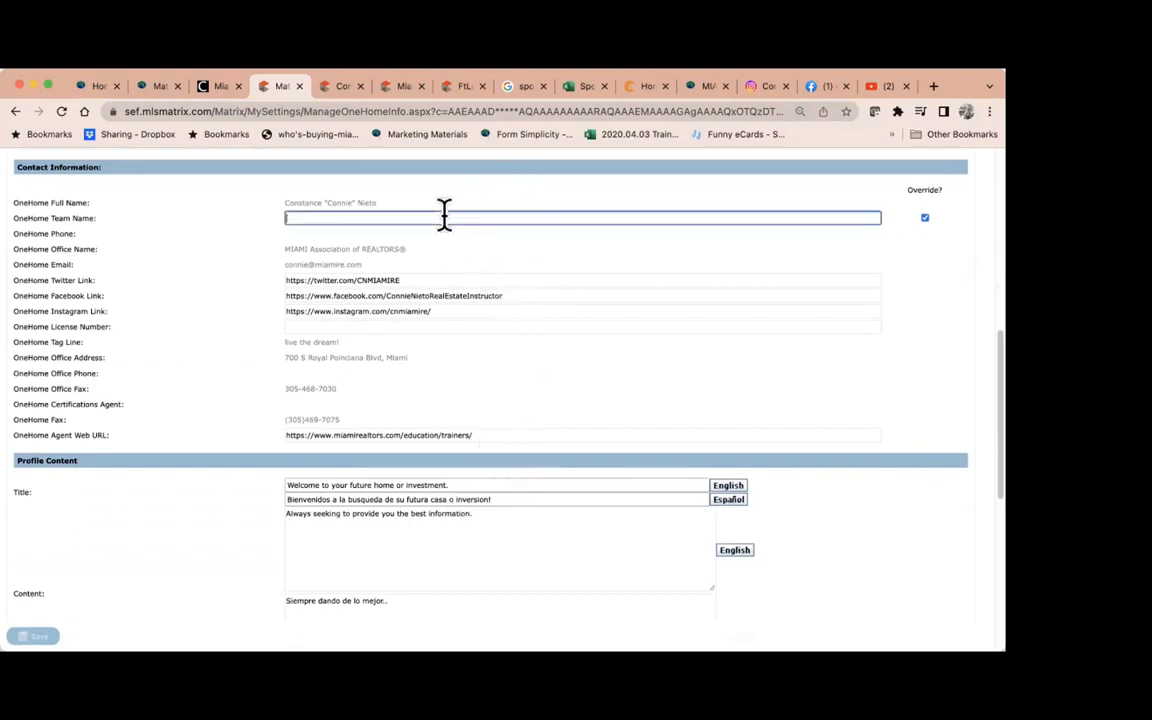
click(924, 218)
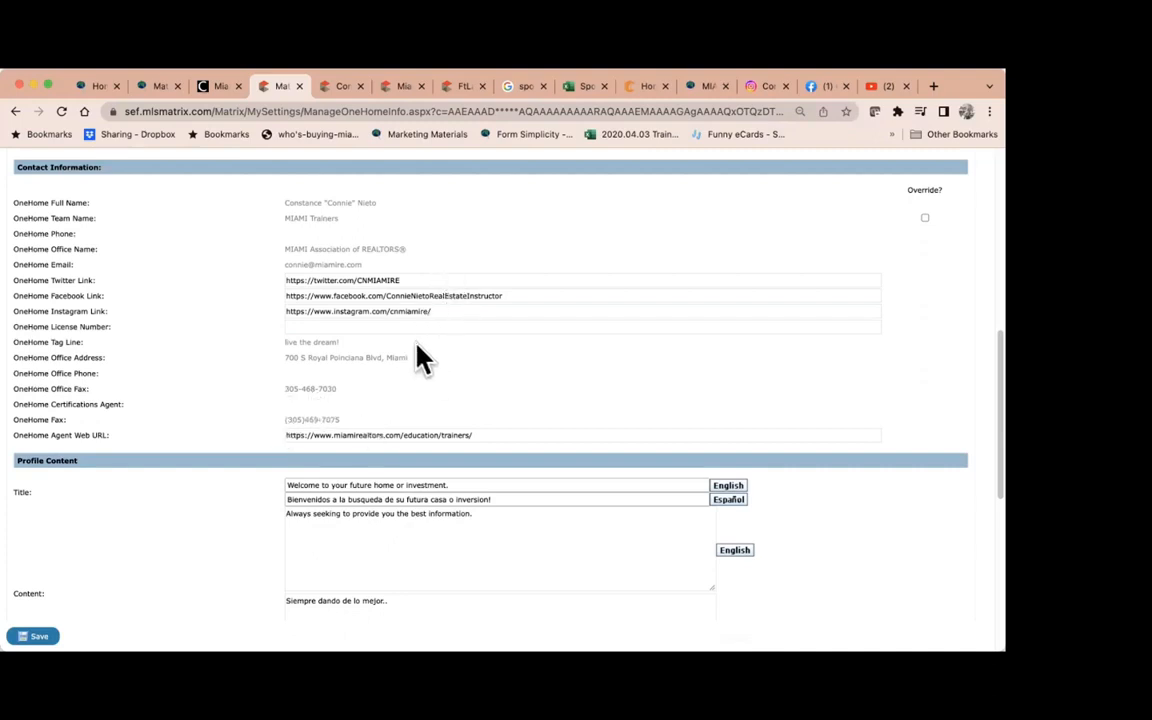
click(398, 279)
drag(398, 279, 200, 288)
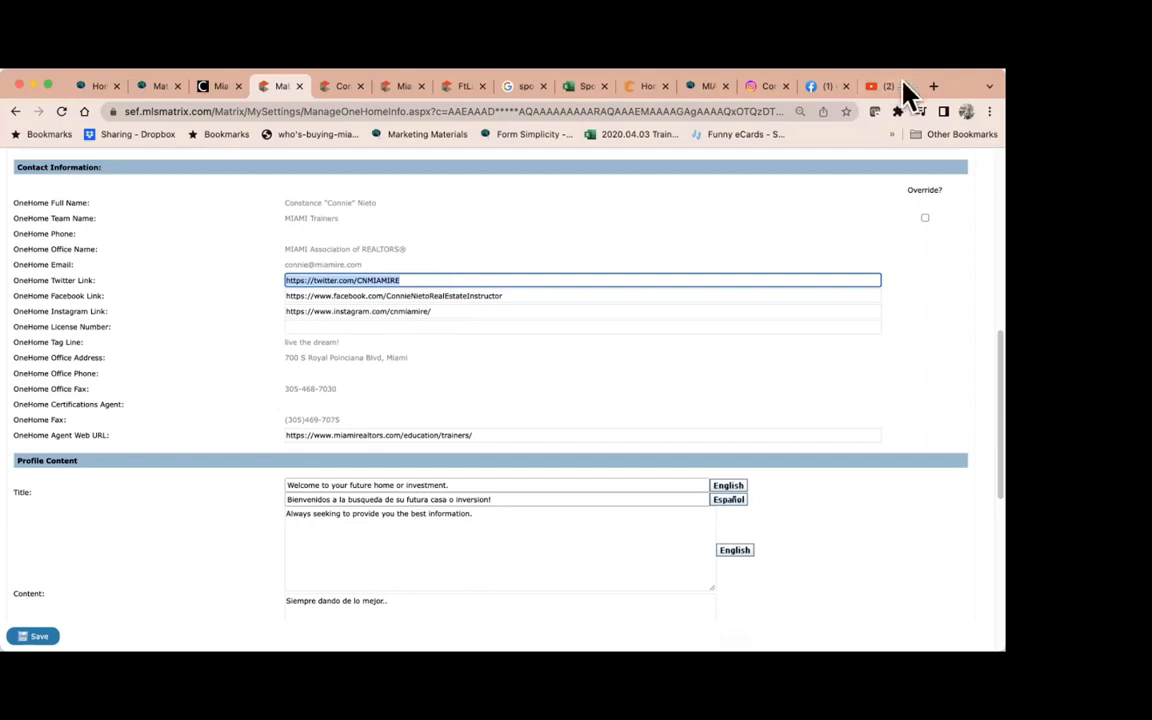
Step: In a new tab, open your Twitter profile and copy its web address
click(933, 88)
text(tweitt)
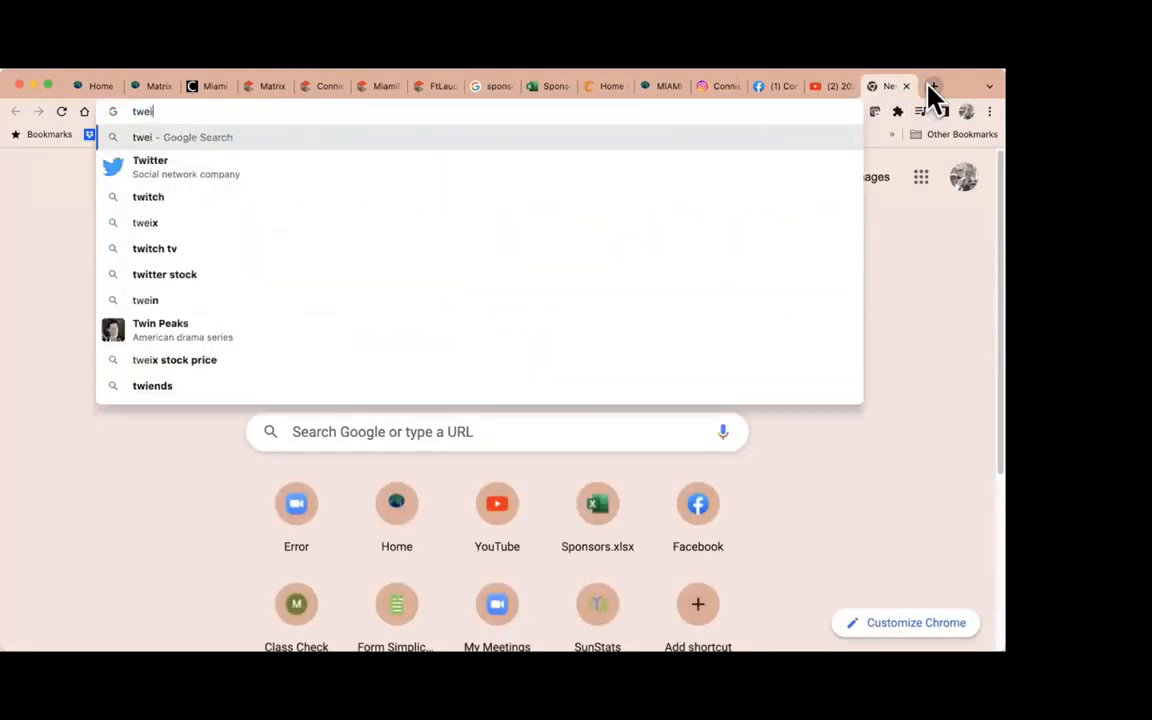
key(BackSpace)
key(BackSpace)
key(BackSpace)
key(BackSpace)
text(itter)
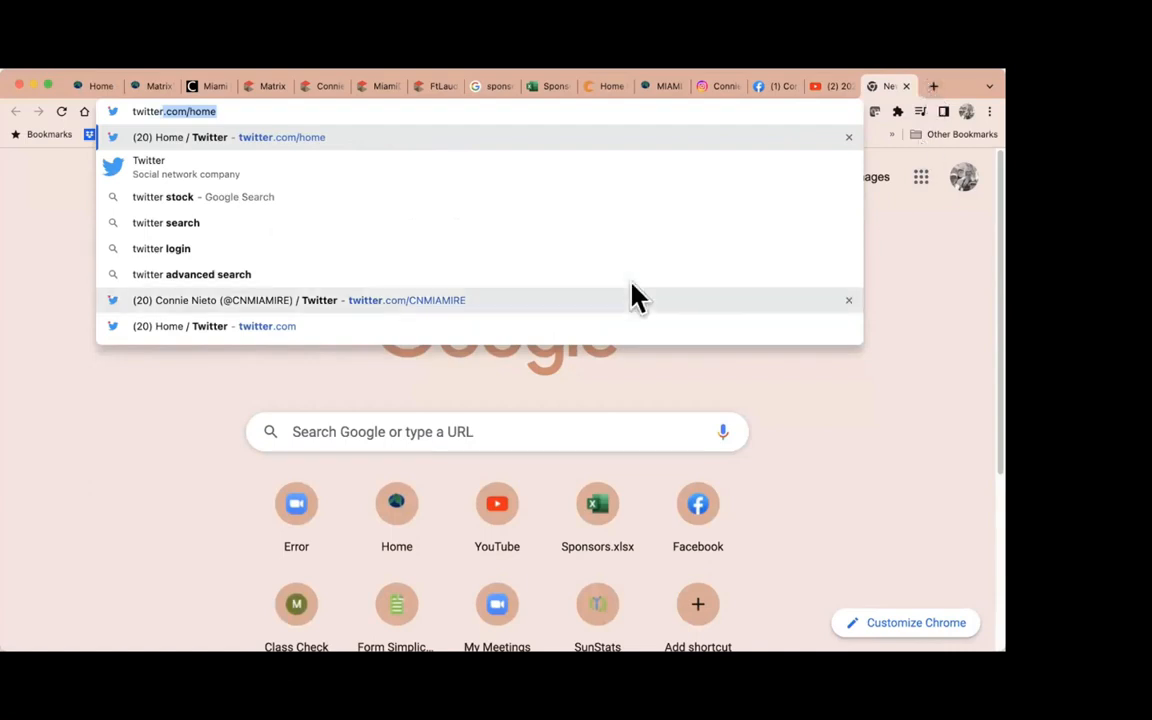
click(600, 299)
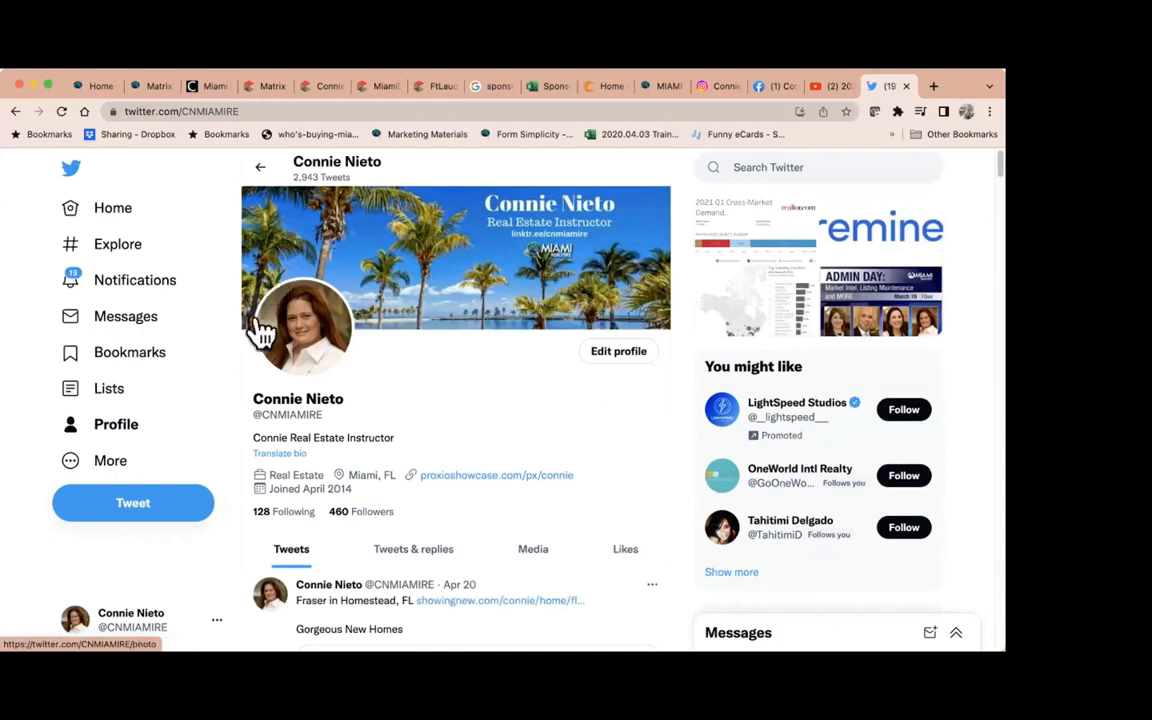
click(110, 222)
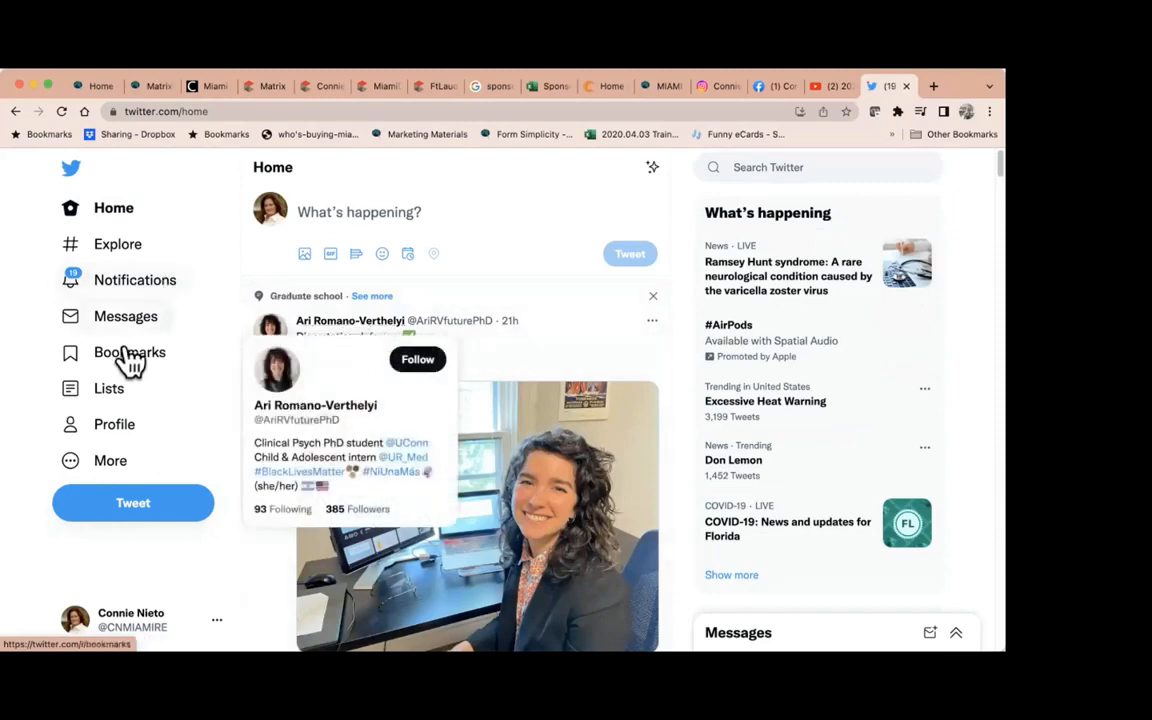
click(126, 427)
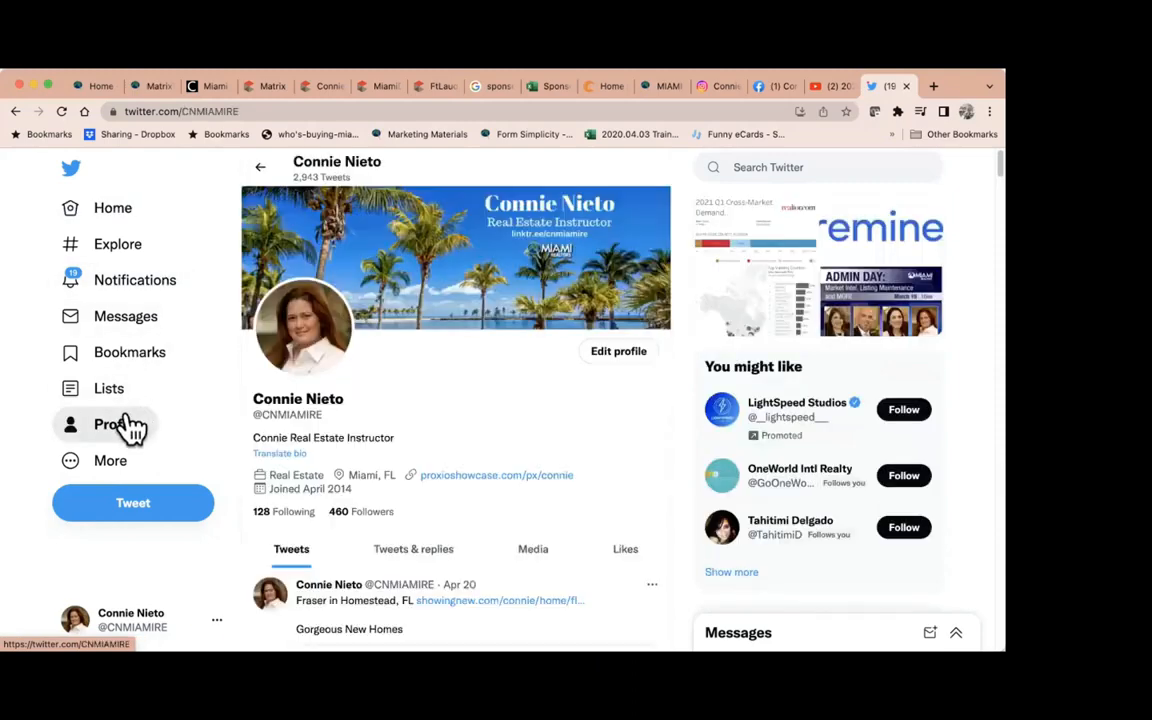
click(103, 110)
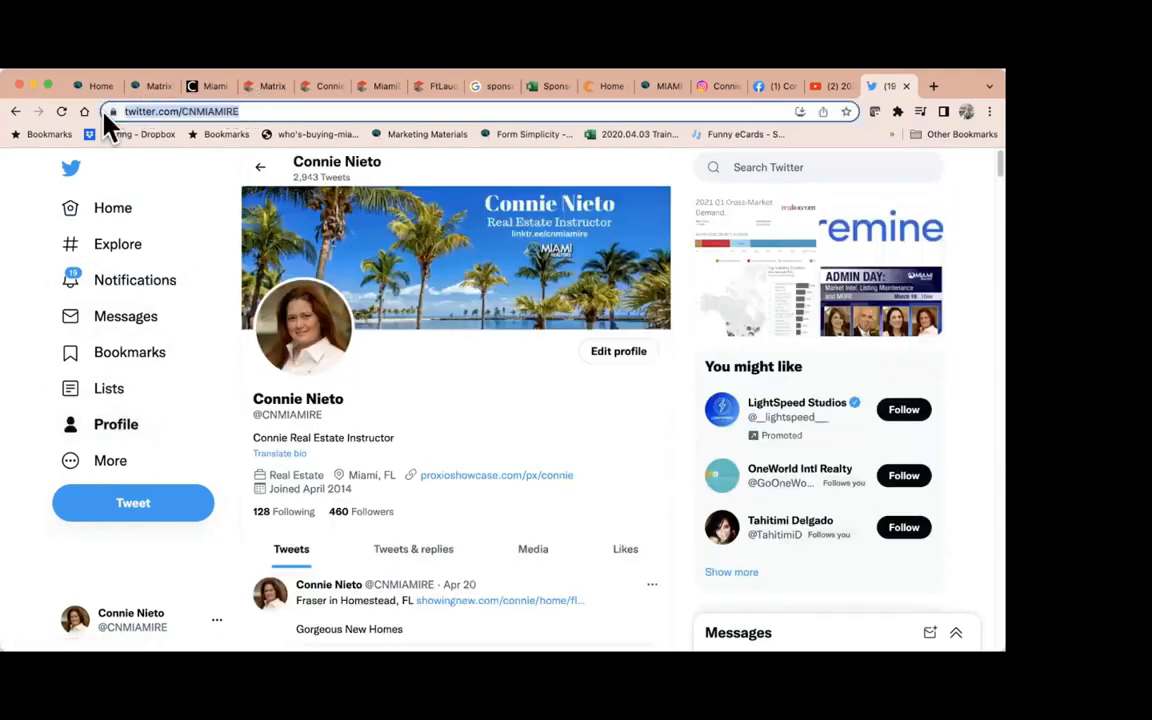
right_click(177, 111)
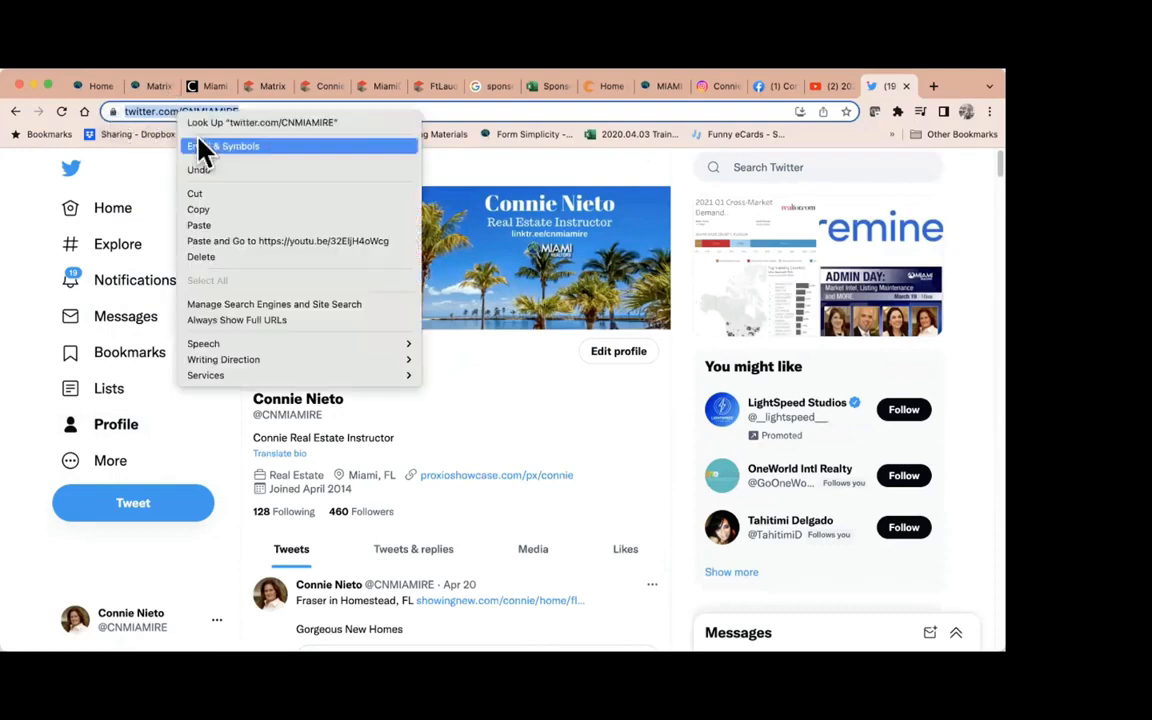
click(210, 209)
Step: Replace the OneHome Twitter Link in Matrix with the copied profile address
click(268, 87)
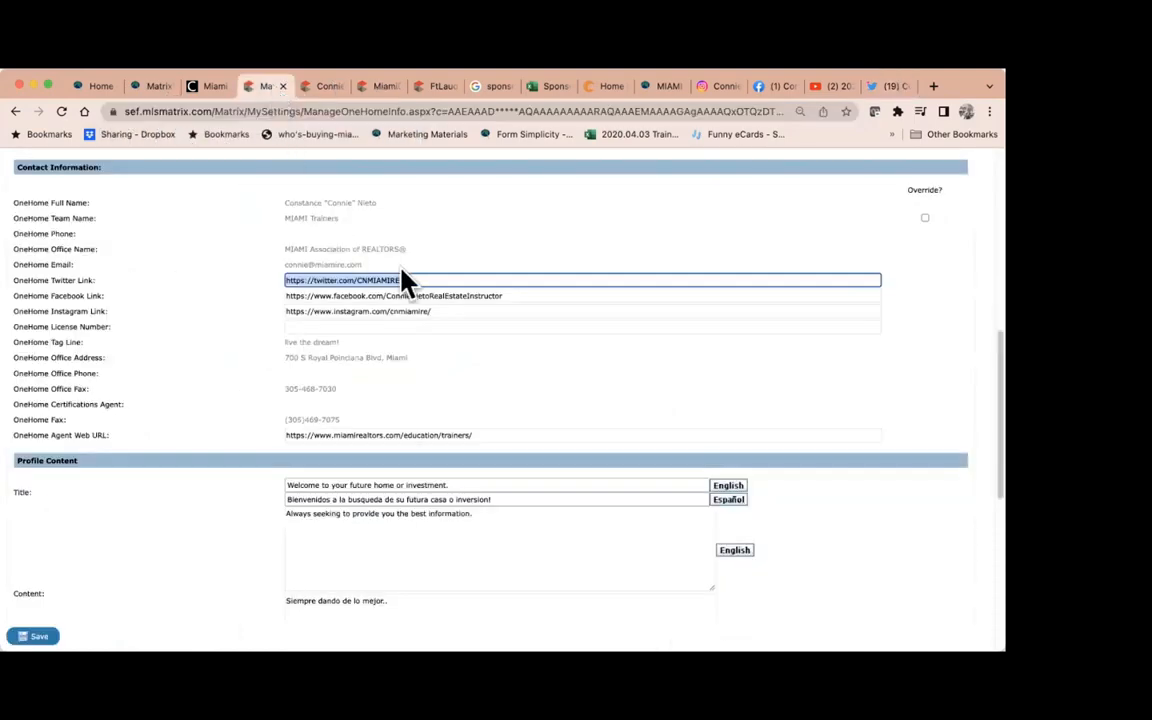
key(BackSpace)
key(BackSpace)
key(BackSpace)
key(BackSpace)
key(BackSpace)
key(BackSpace)
key(BackSpace)
key(BackSpace)
key(BackSpace)
key(BackSpace)
key(BackSpace)
key(BackSpace)
key(BackSpace)
key(BackSpace)
key(BackSpace)
key(BackSpace)
key(BackSpace)
key(BackSpace)
key(BackSpace)
key(BackSpace)
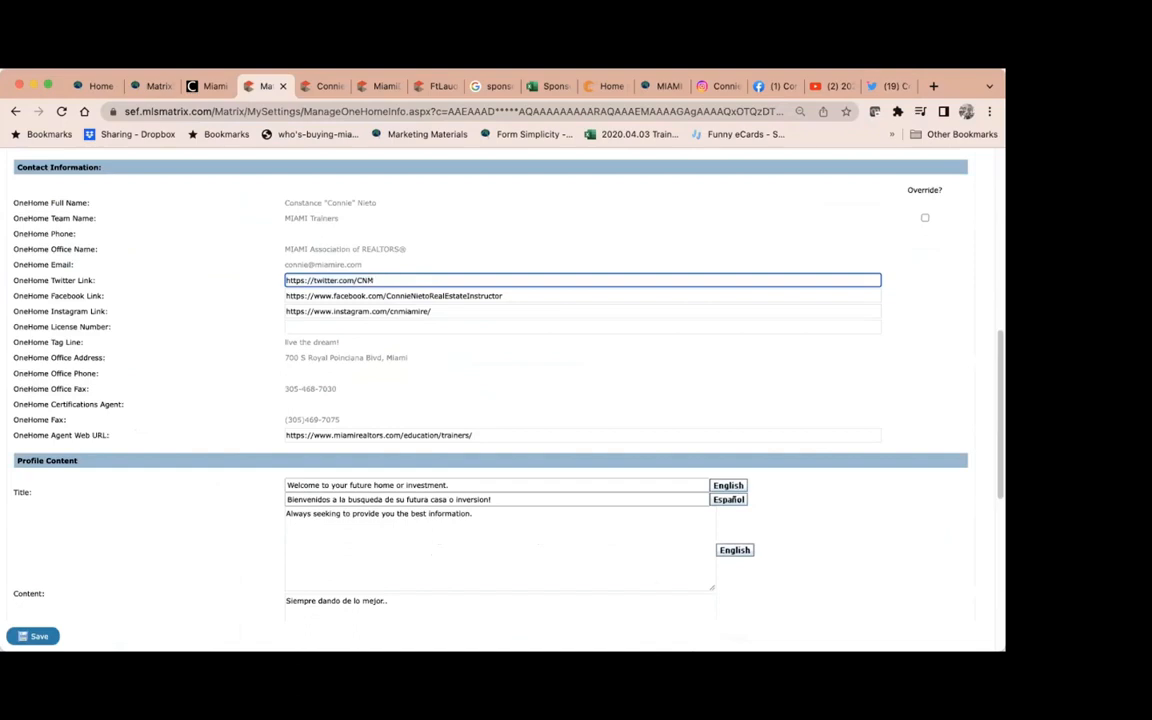
key(BackSpace)
key(BackSpace)
key(BackSpace)
key(BackSpace)
key(BackSpace)
right_click(346, 281)
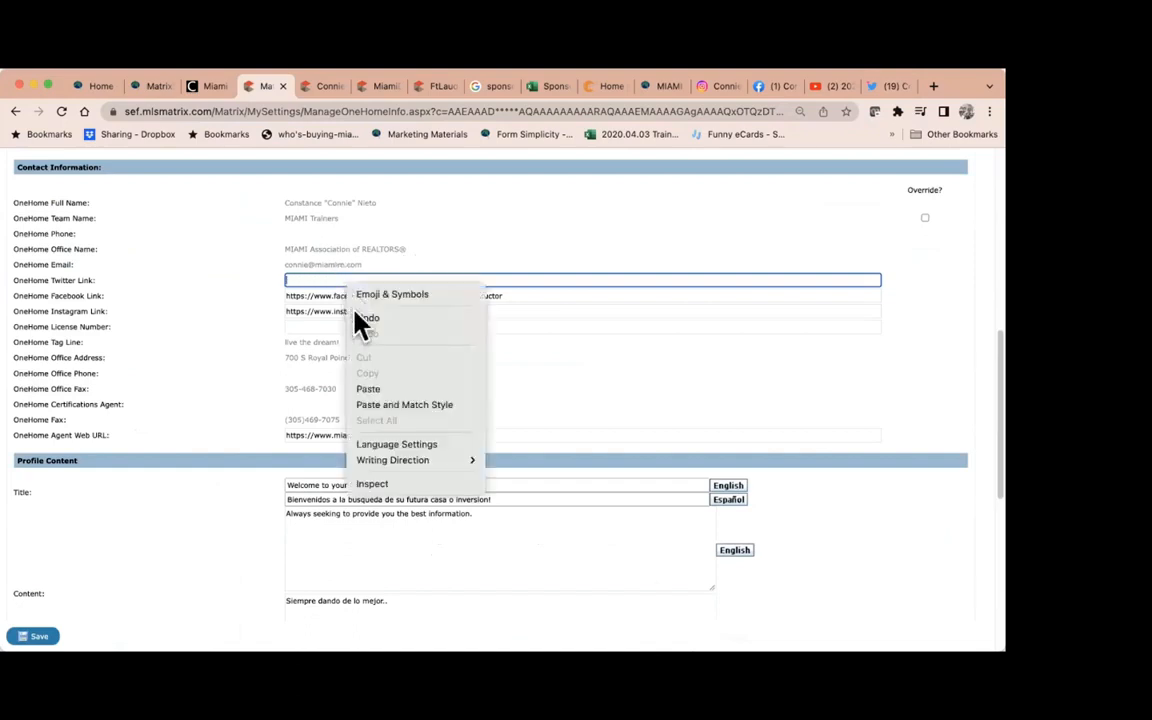
click(373, 389)
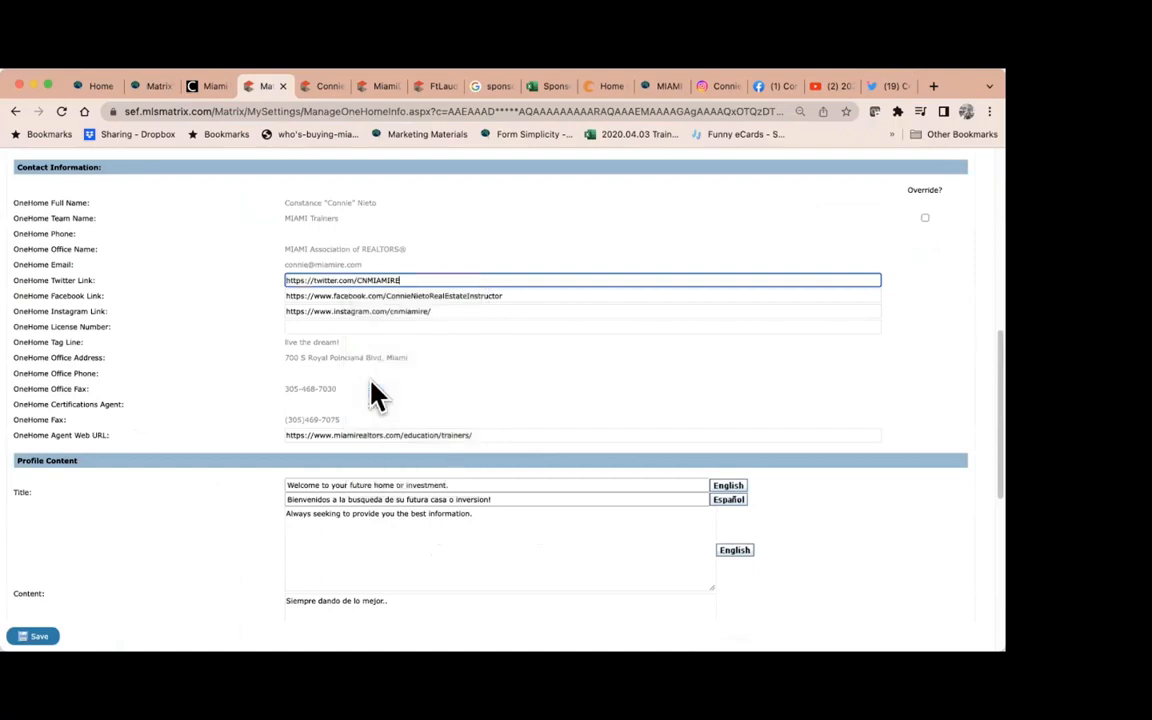
key(super+equal)
key(super+equal)
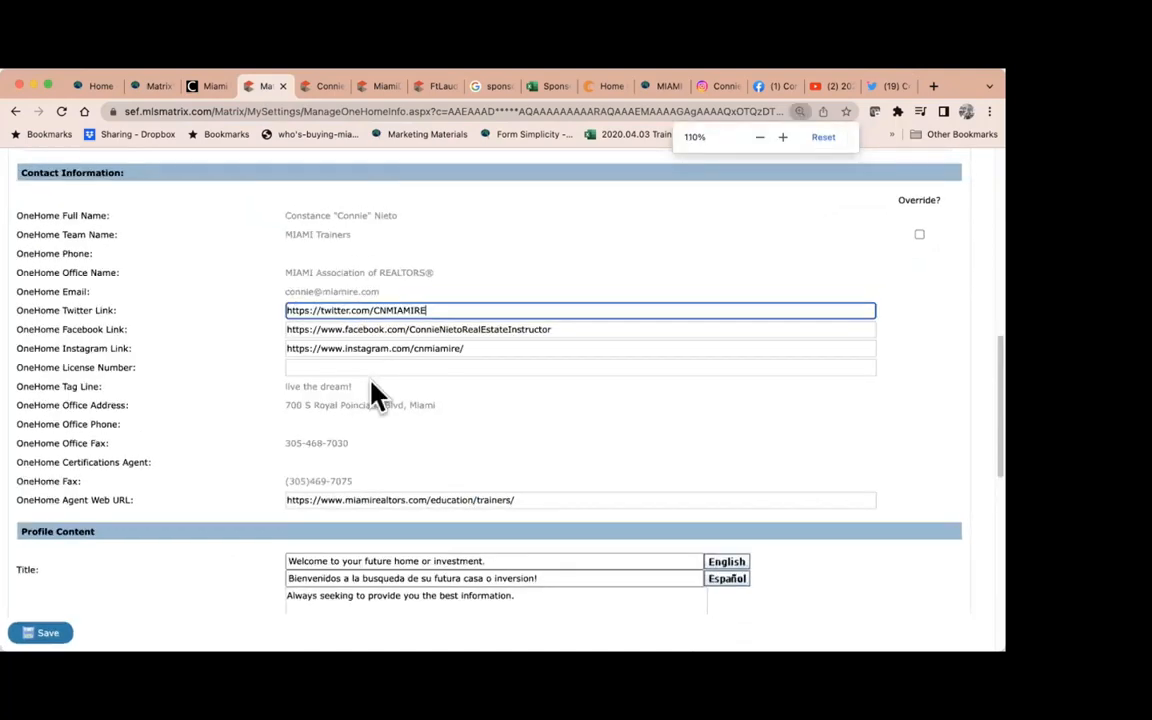
click(783, 86)
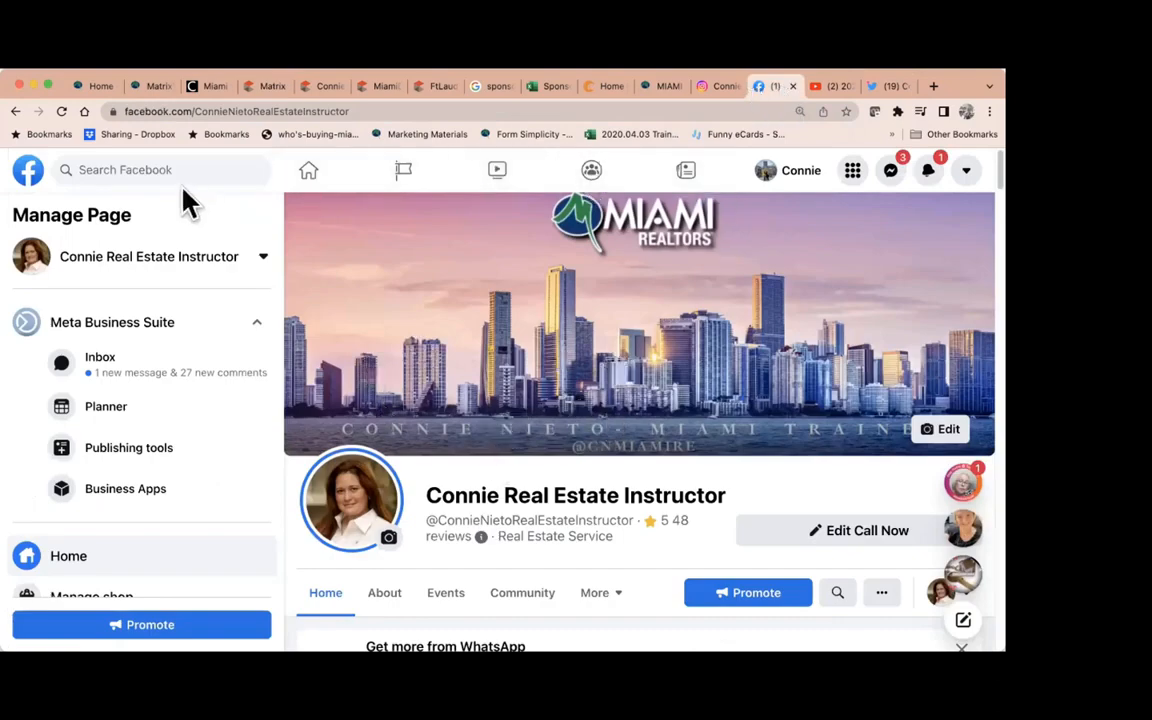
Step: Open the real estate instructor business page in Facebook and copy its address
click(302, 172)
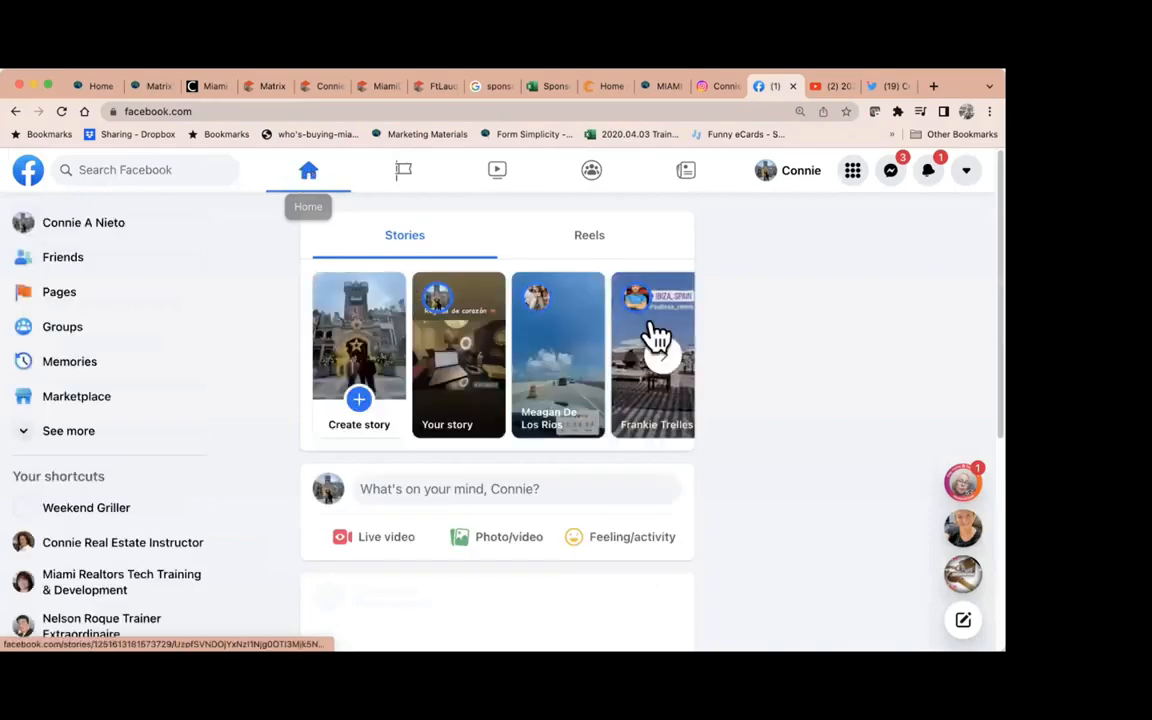
scroll(620, 520, down, 5)
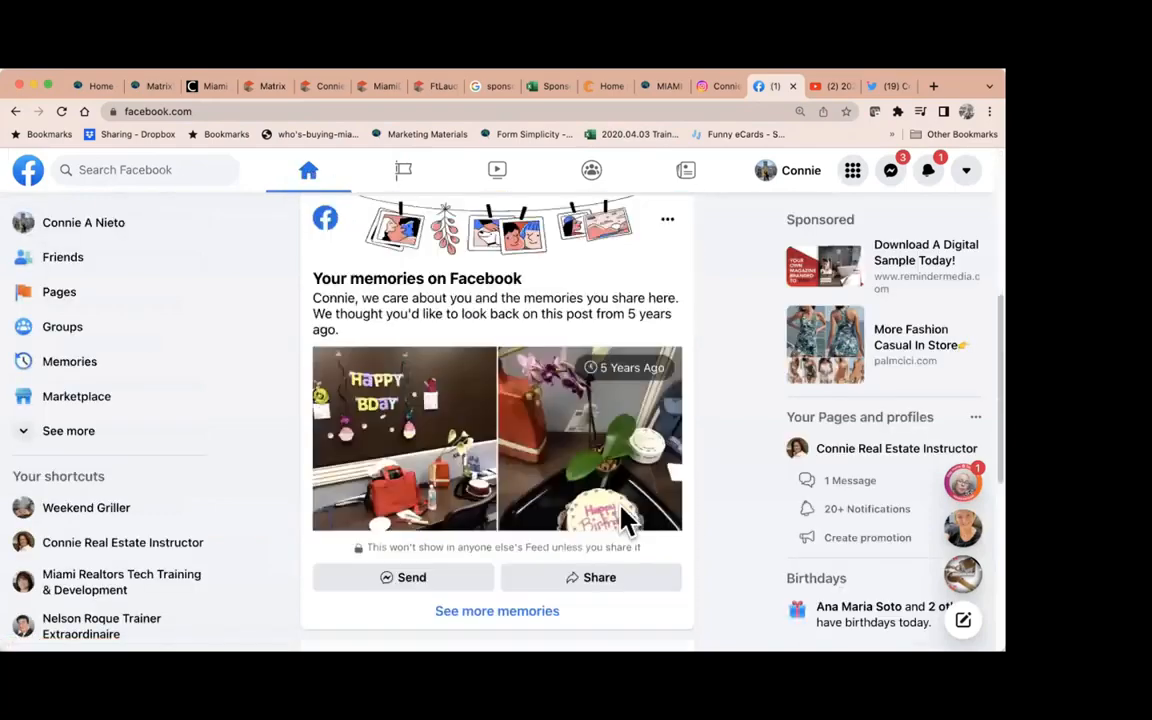
scroll(620, 520, up, 5)
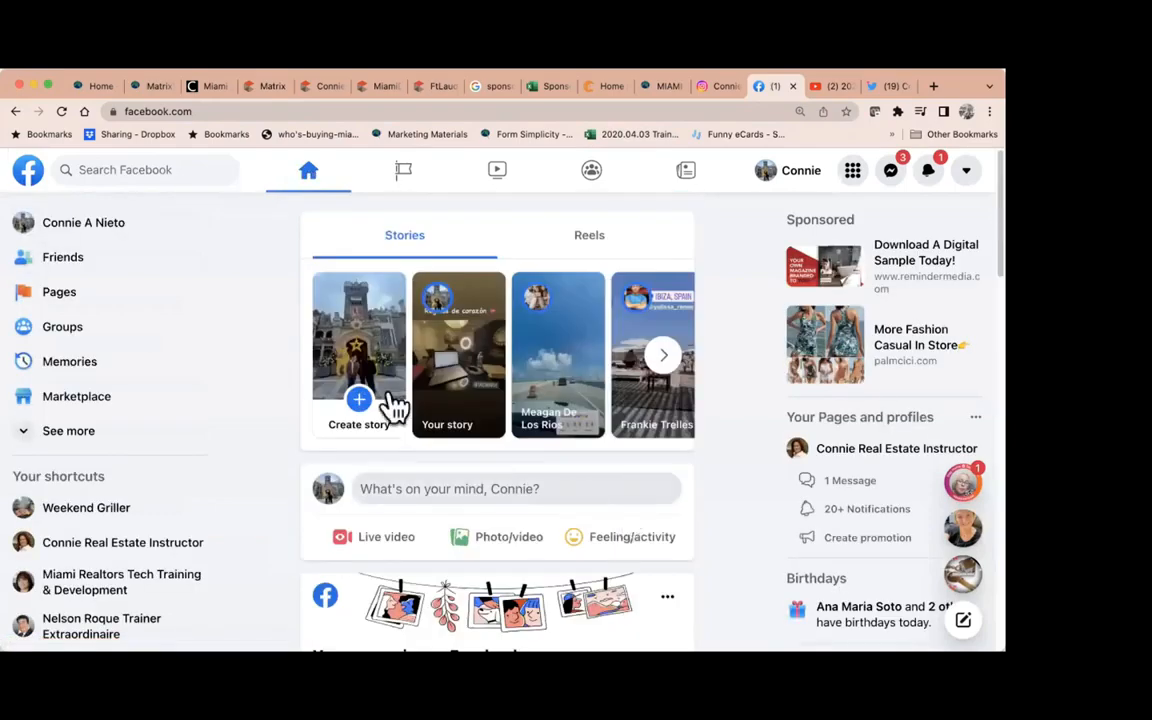
click(90, 298)
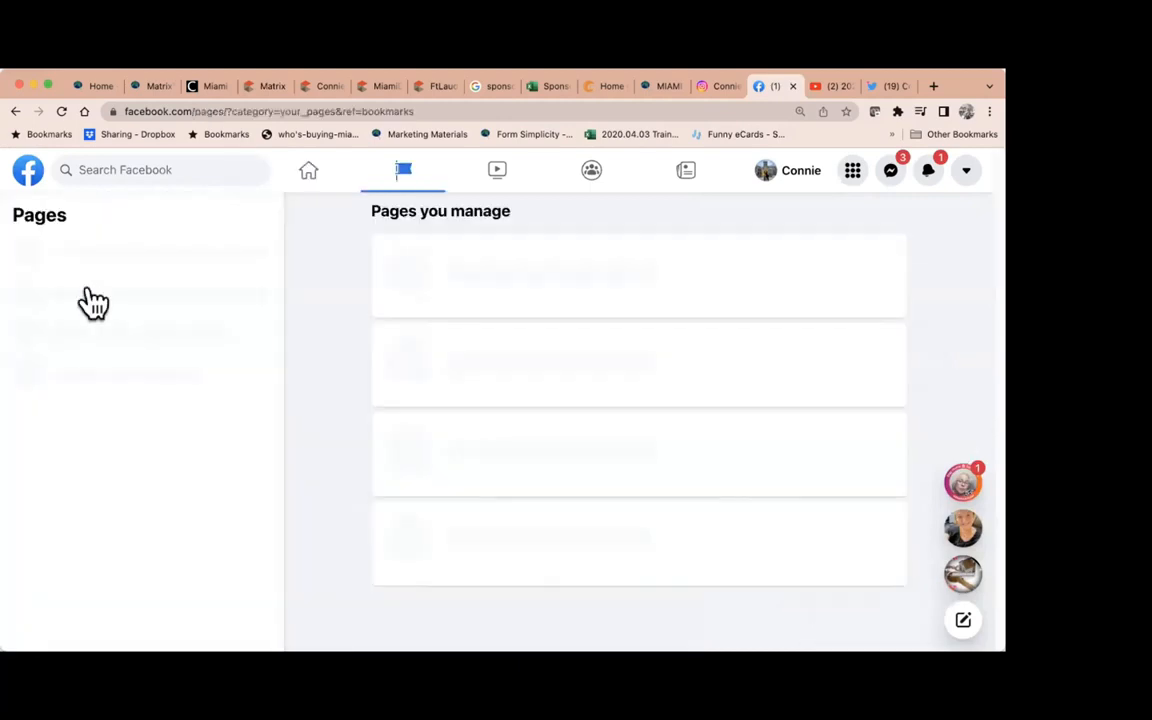
click(139, 408)
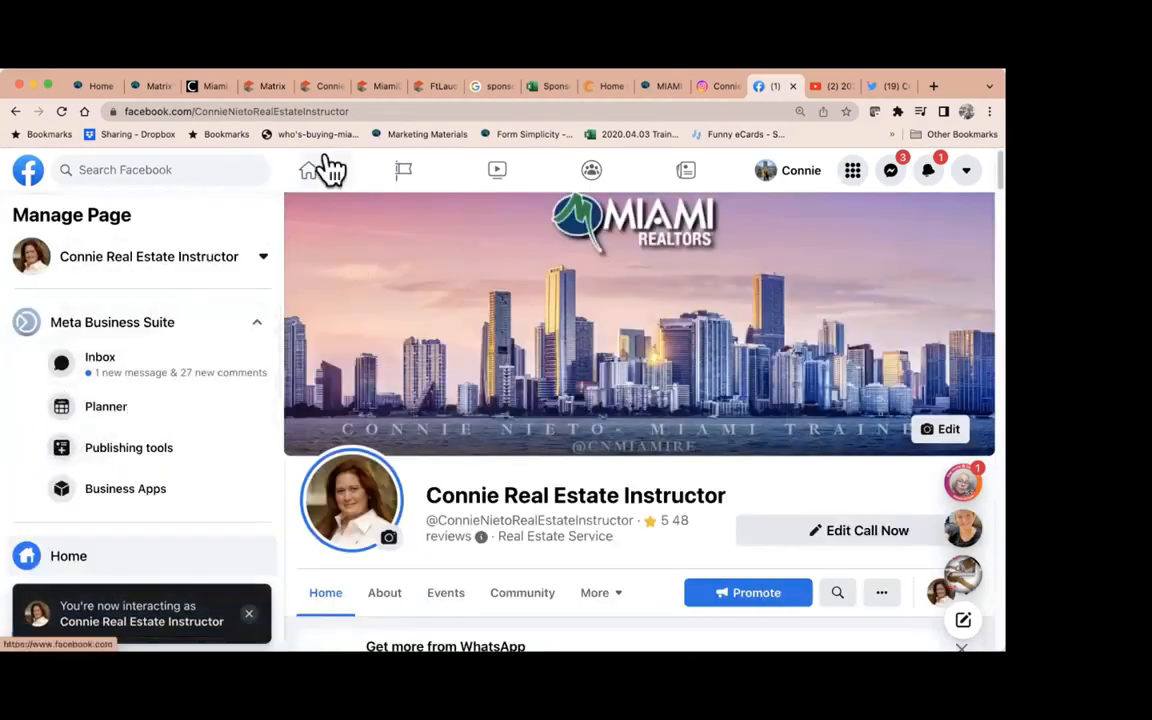
click(329, 110)
right_click(340, 113)
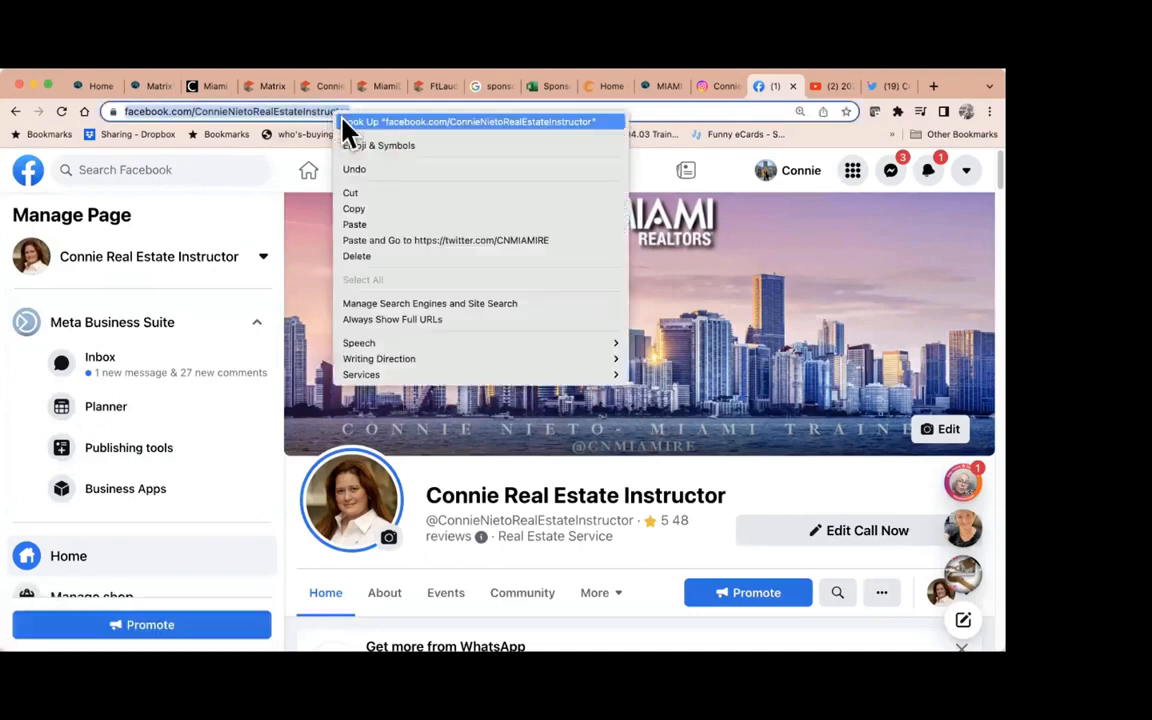
click(367, 208)
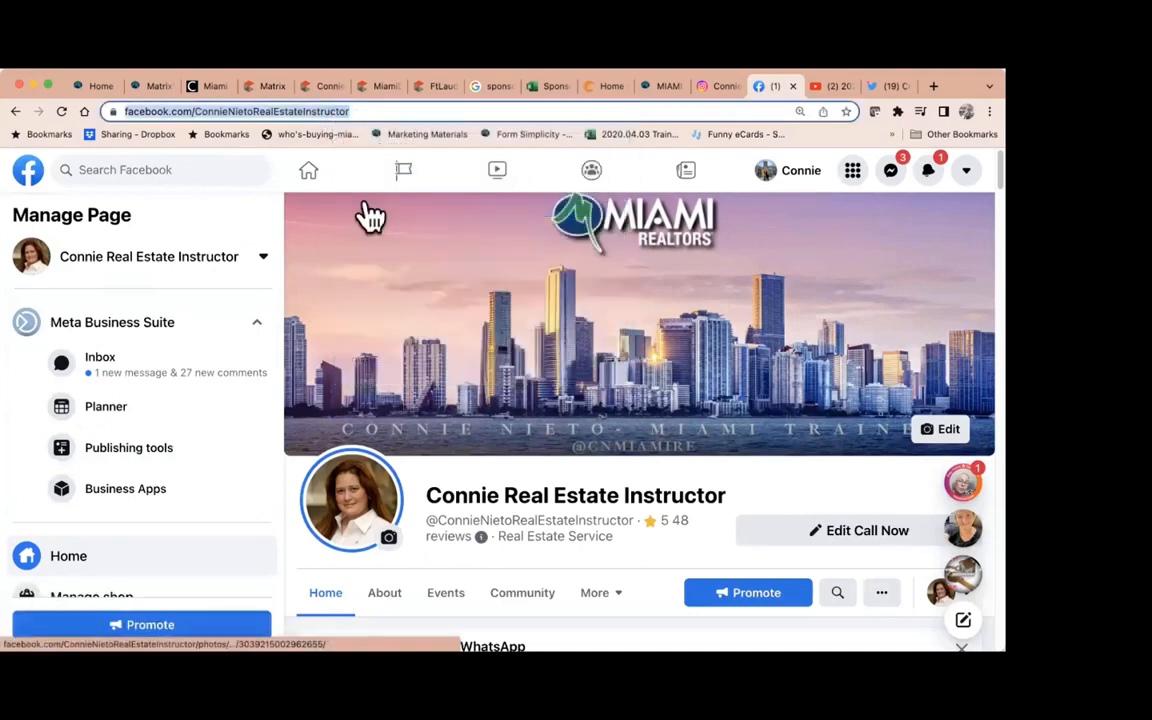
Step: Replace the OneHome Facebook Link value with the copied business page address
click(270, 88)
triple_click(576, 329)
key(super+c)
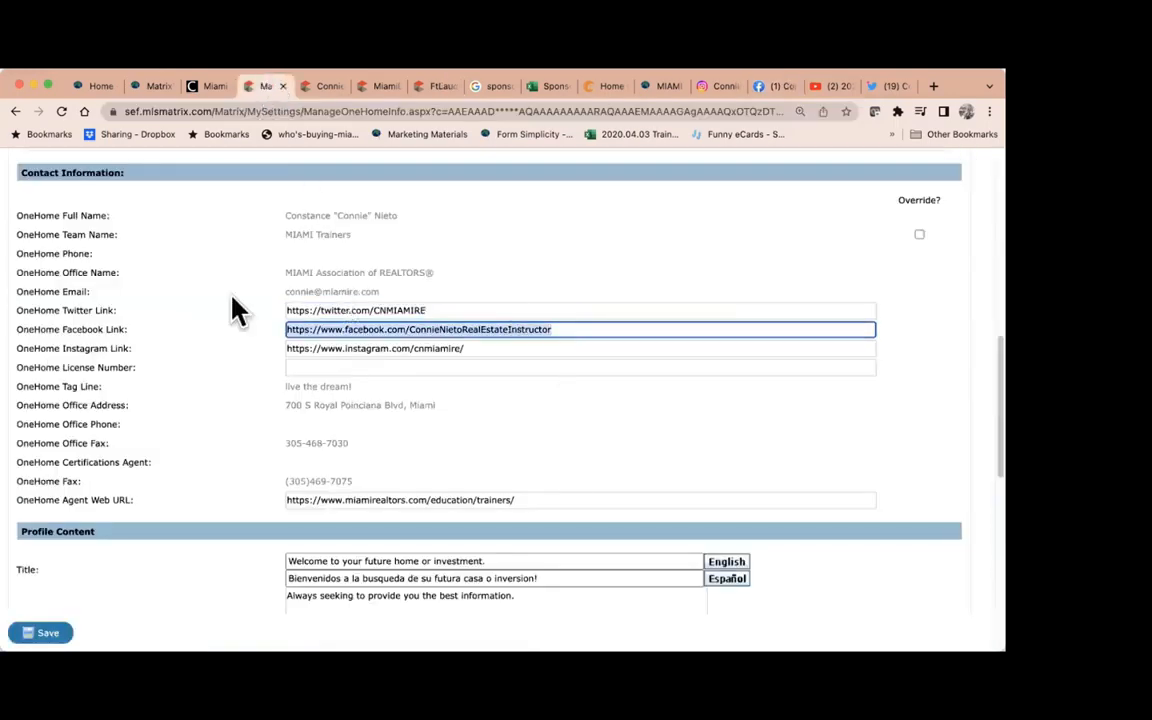
key(BackSpace)
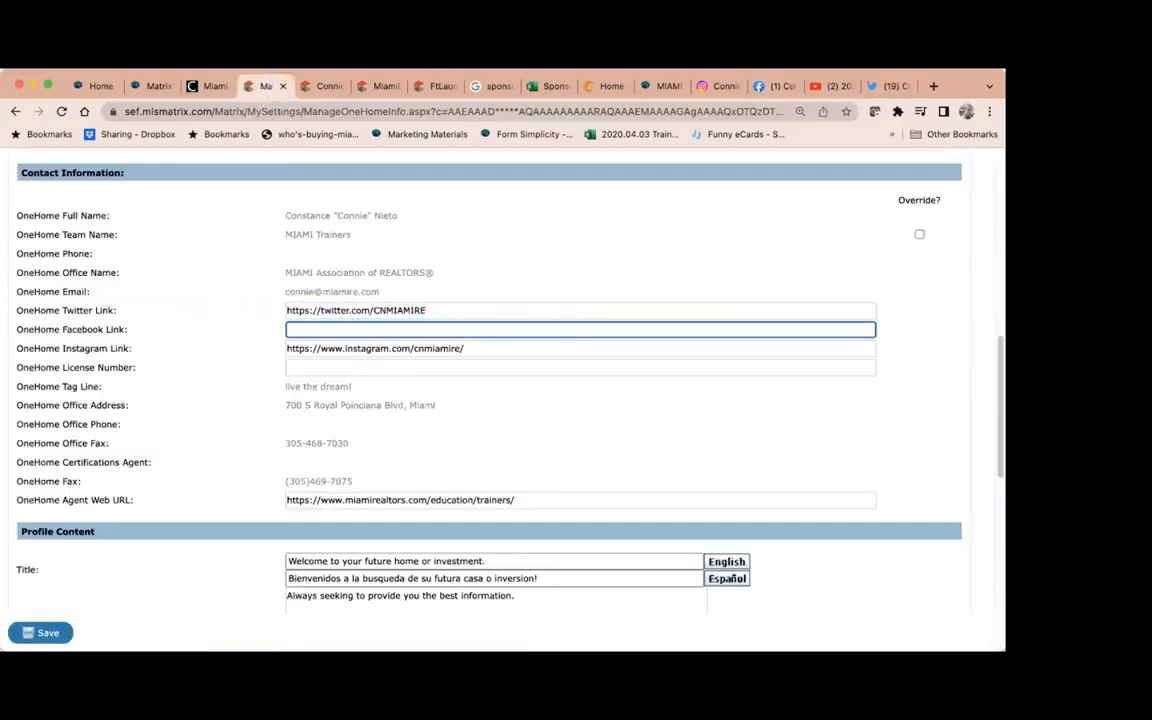
key(super+v)
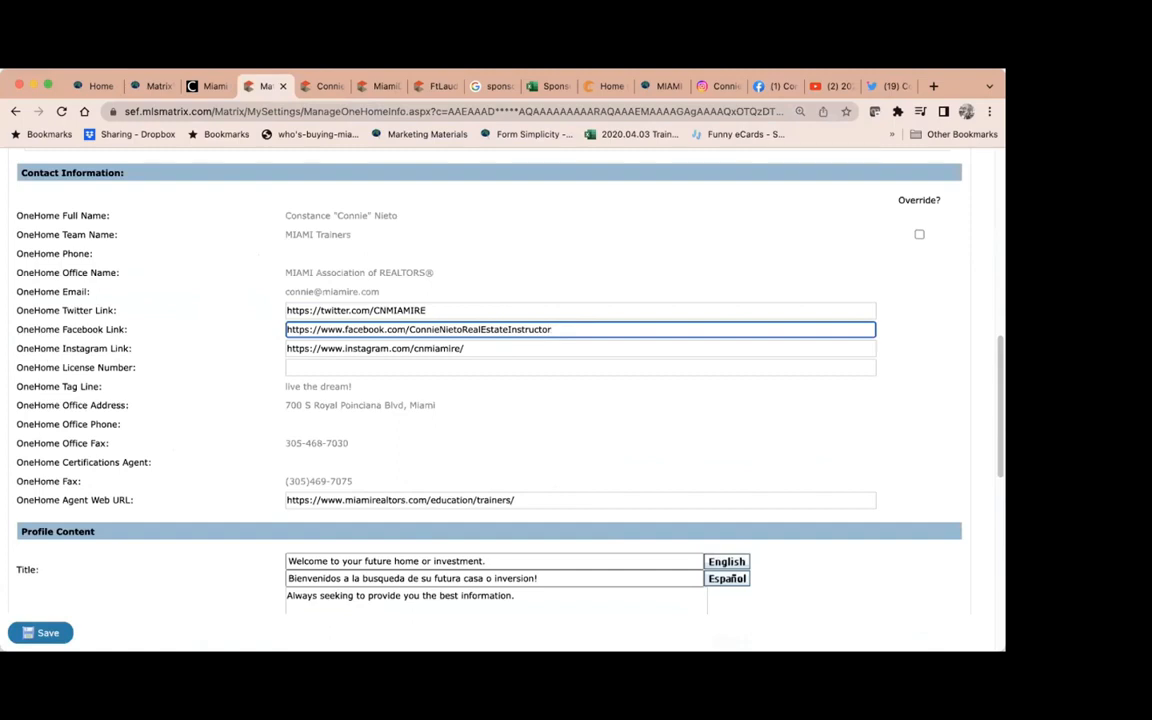
click(717, 86)
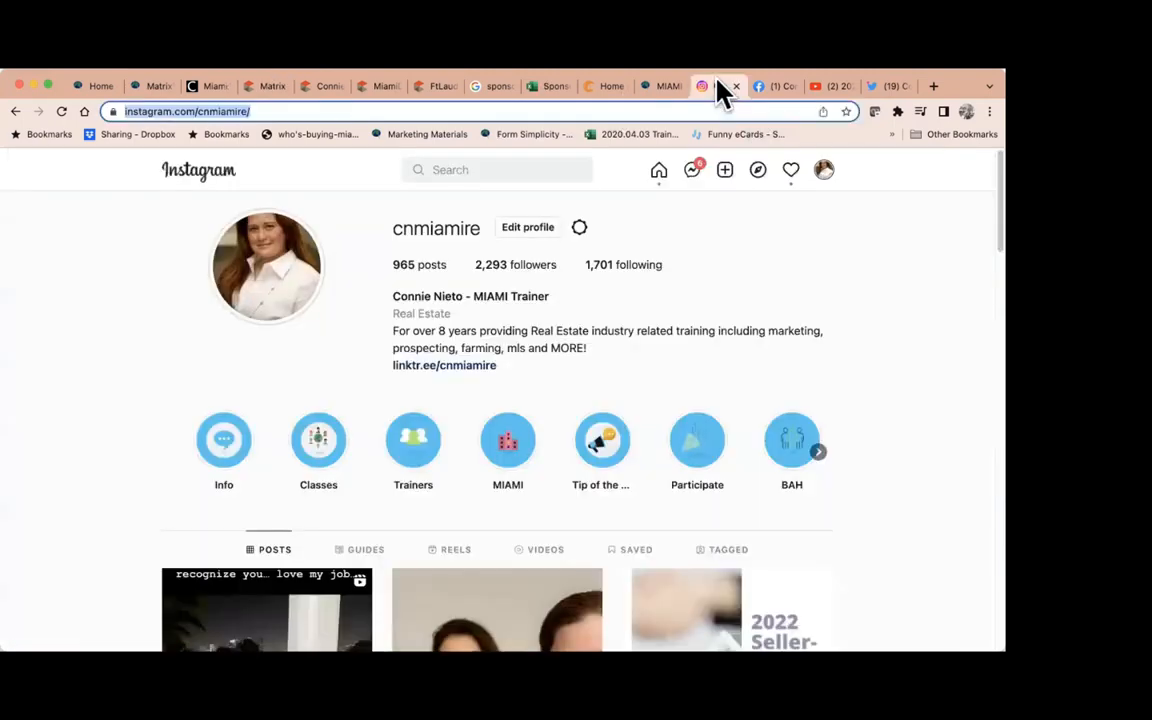
Step: Like the birthday post in the Instagram home feed
key(super+l)
click(660, 172)
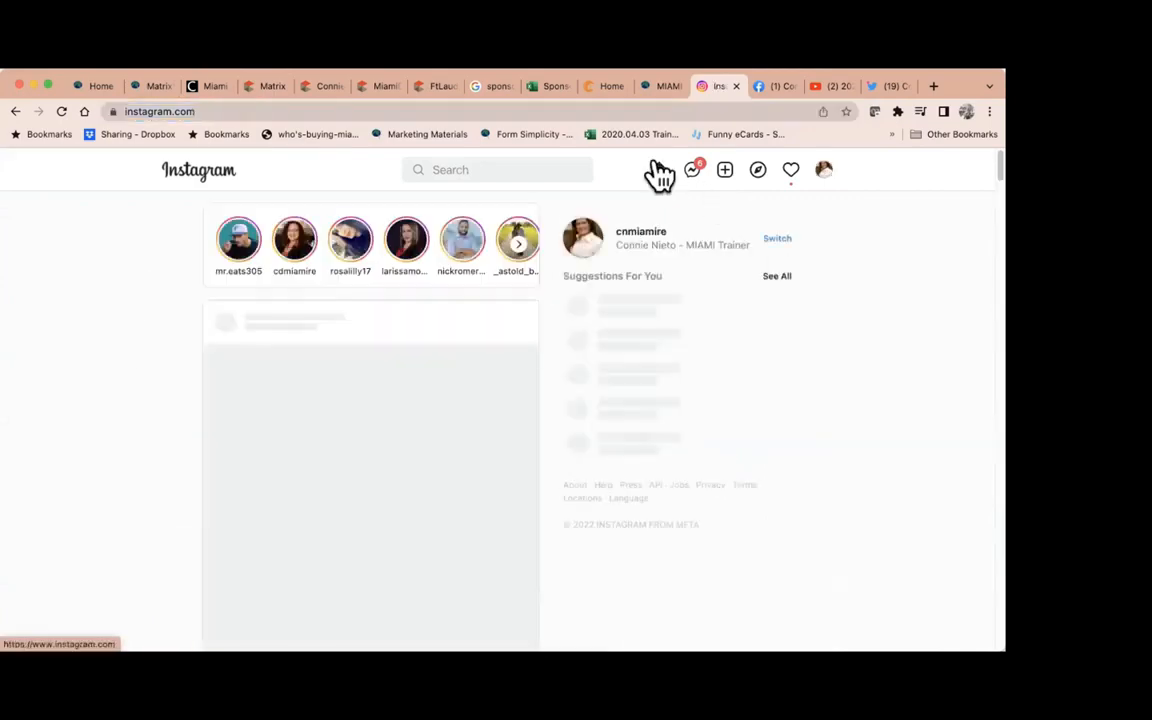
scroll(484, 512, down, 15)
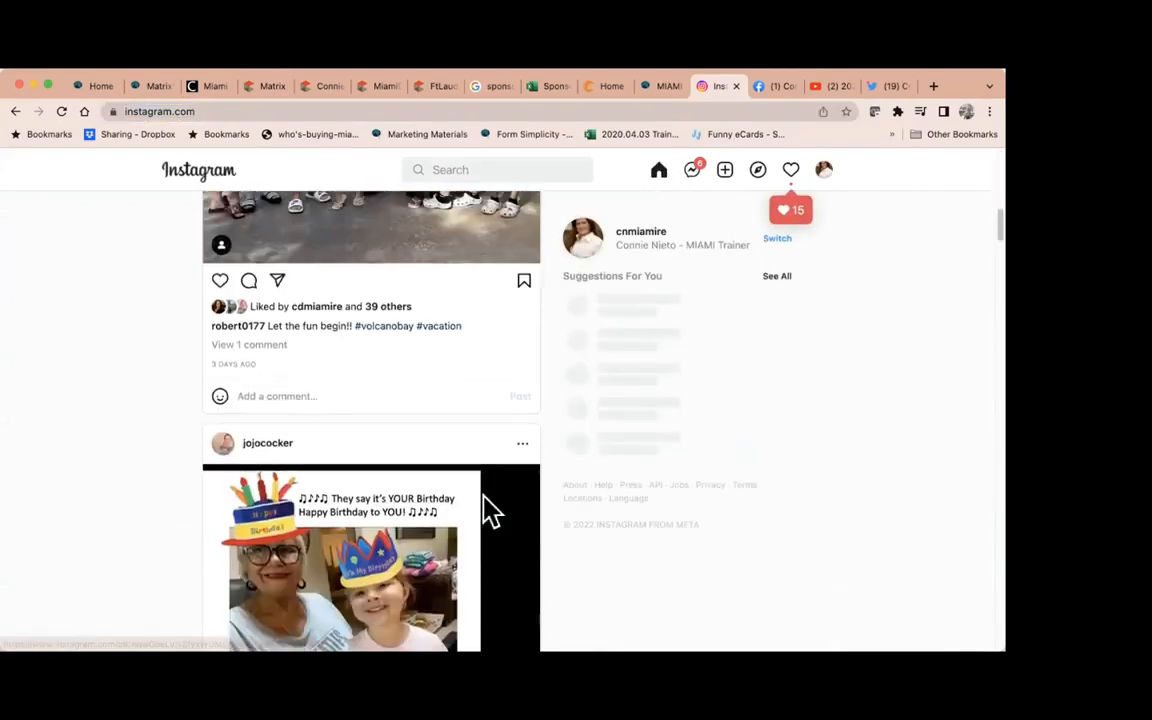
scroll(483, 512, up, 3)
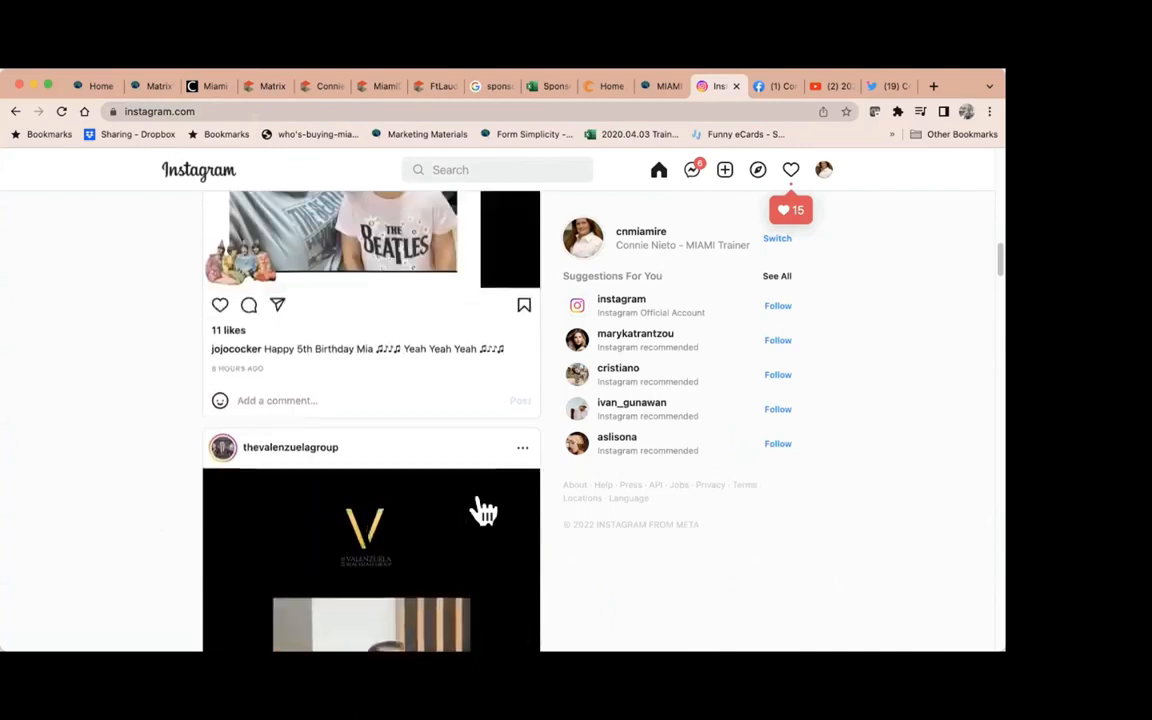
click(219, 373)
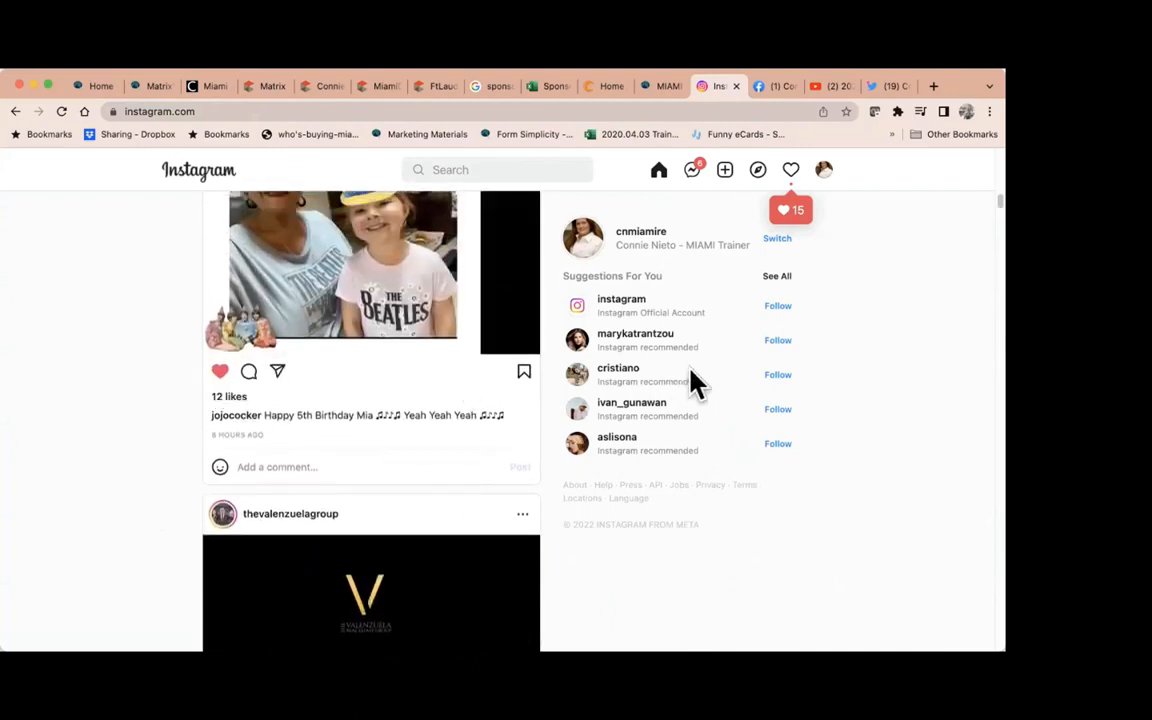
Step: Copy your Instagram profile address and paste it over the OneHome Instagram Link
click(826, 180)
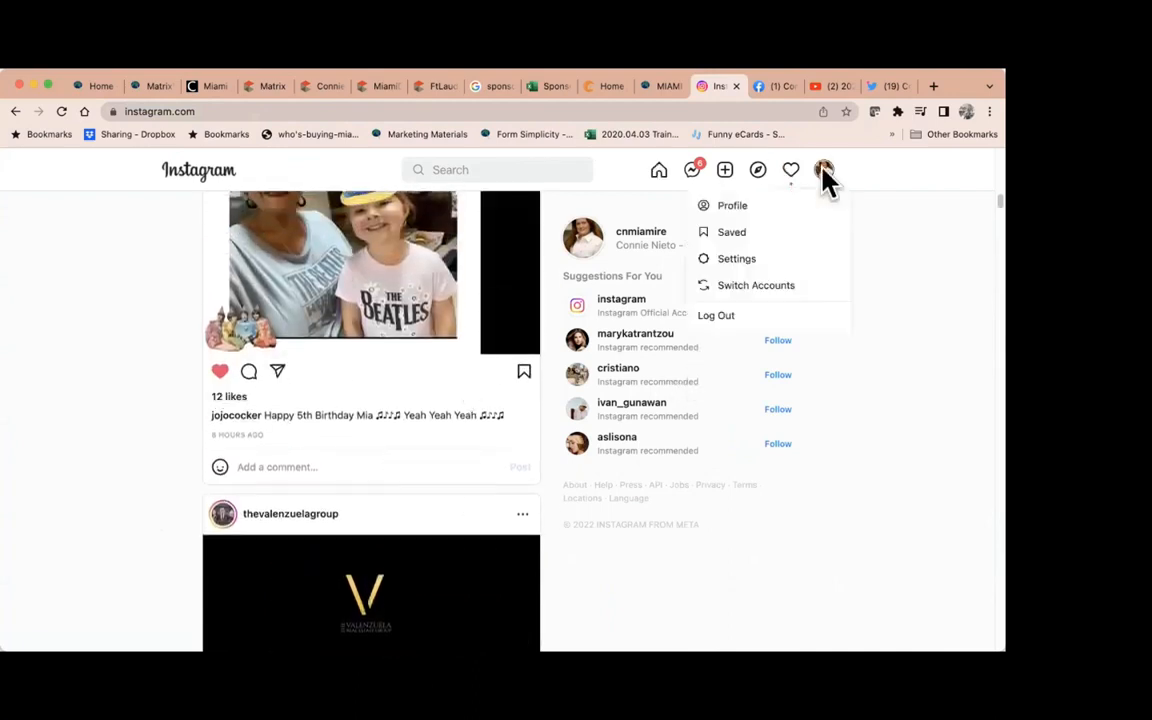
click(762, 214)
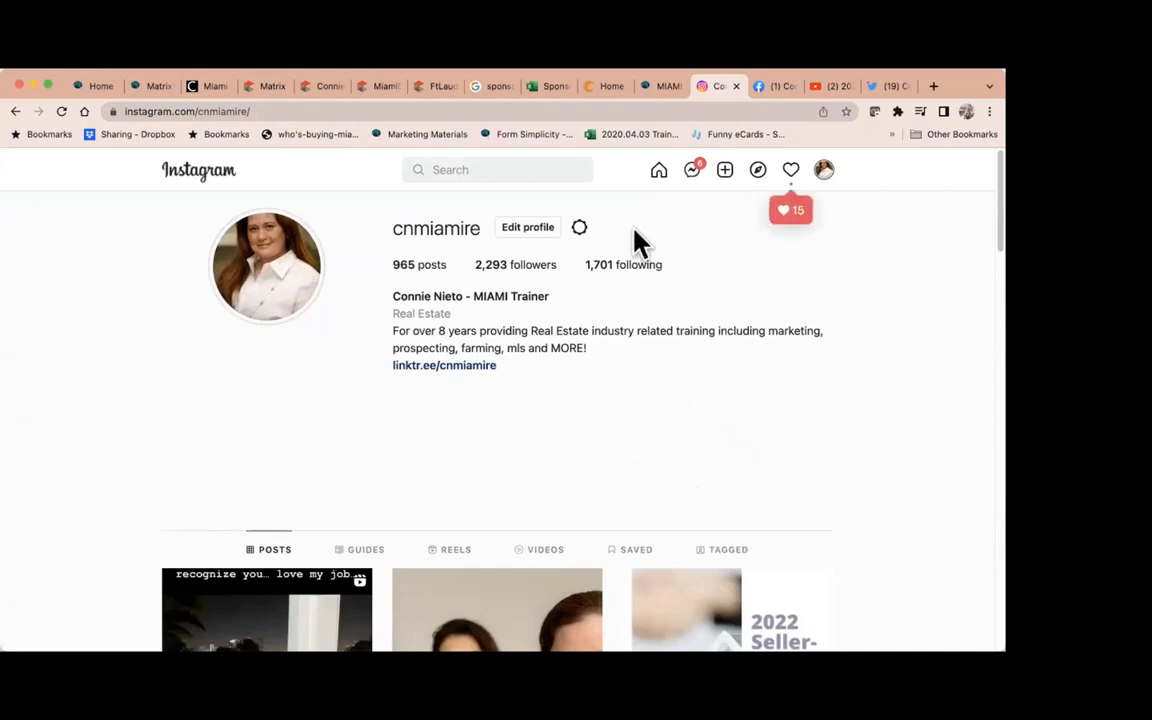
right_click(268, 110)
click(300, 203)
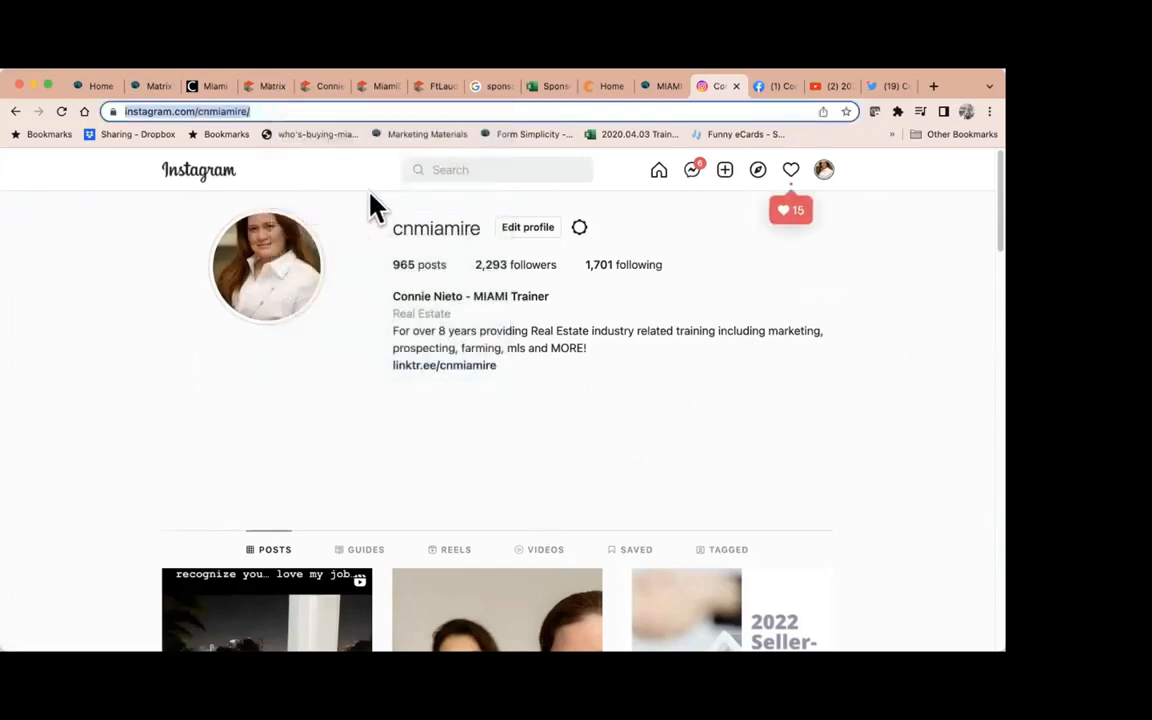
click(276, 88)
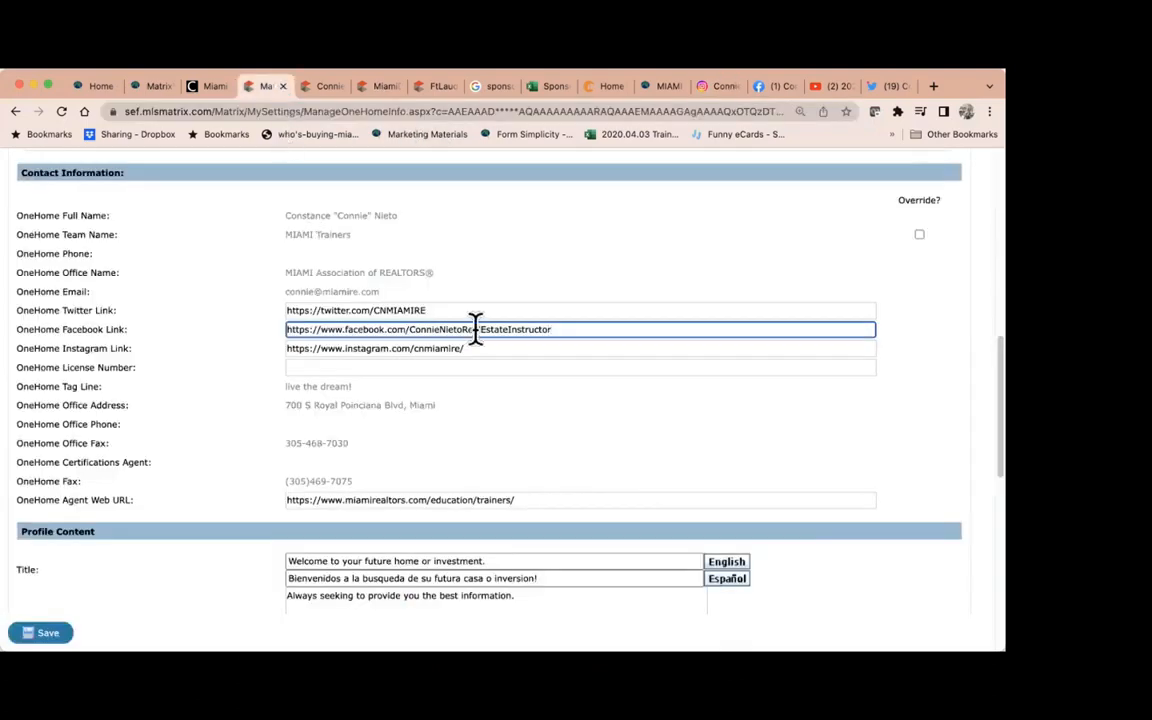
drag(486, 348, 230, 358)
key(ctrl+c)
key(BackSpace)
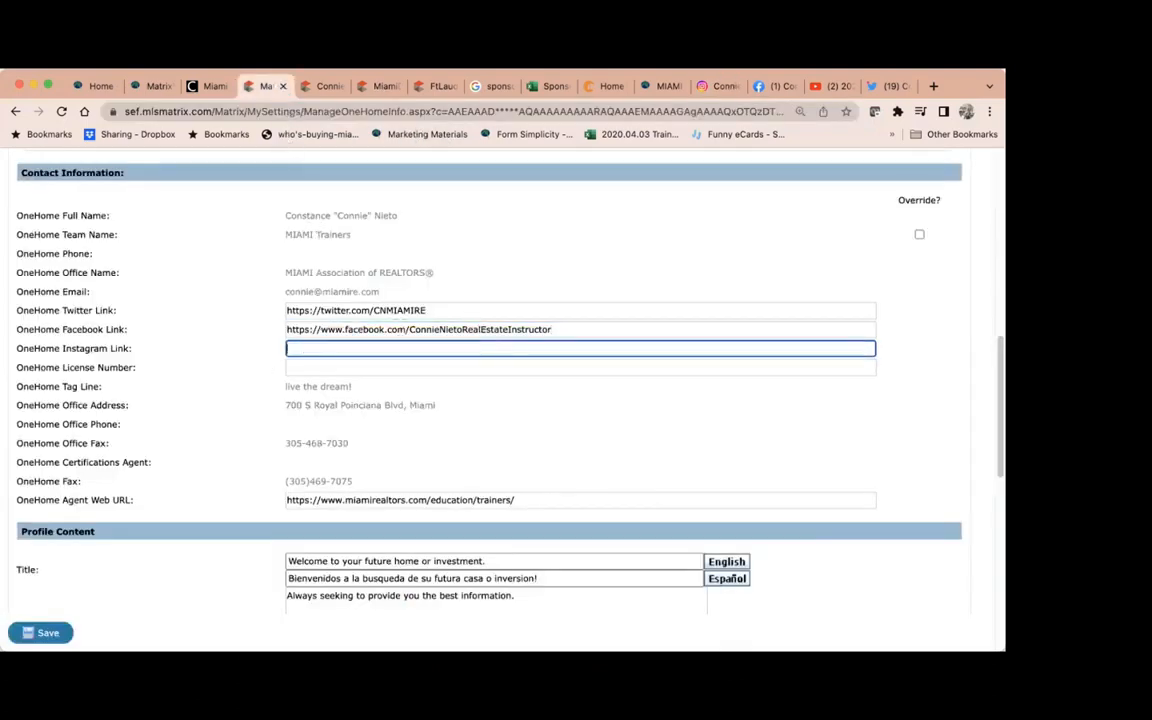
key(ctrl+v)
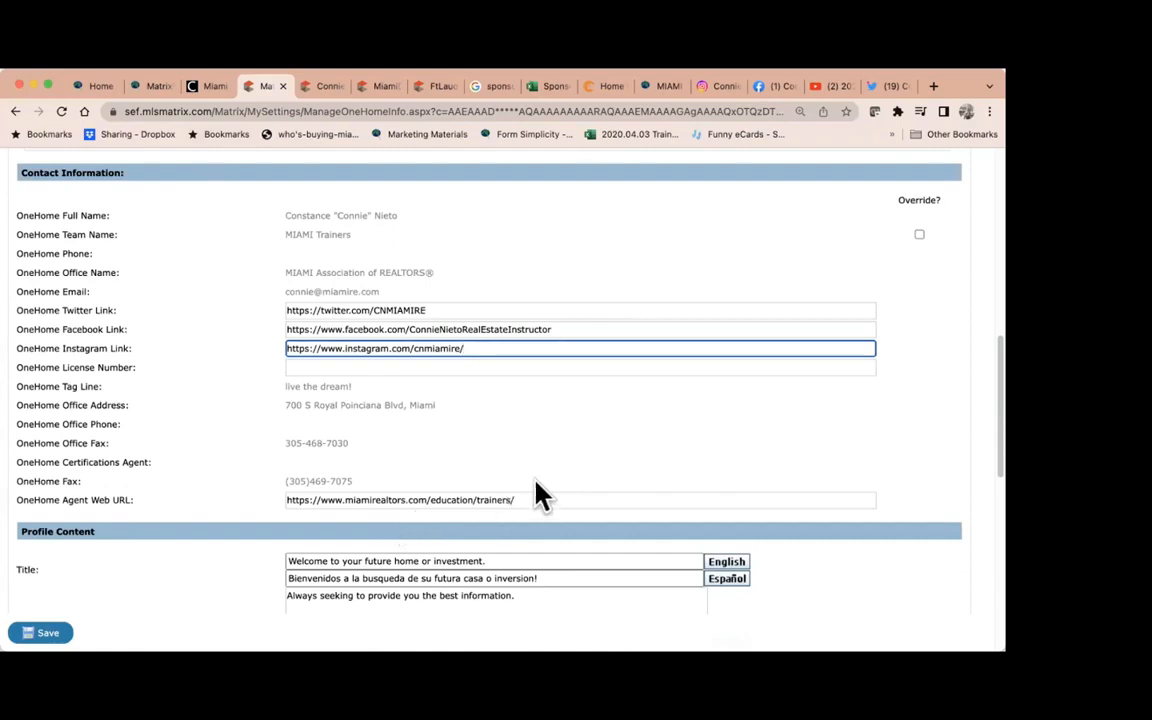
Step: Review the Agent Web URL, English profile content and video link, then save the OneHome form
drag(527, 489, 267, 509)
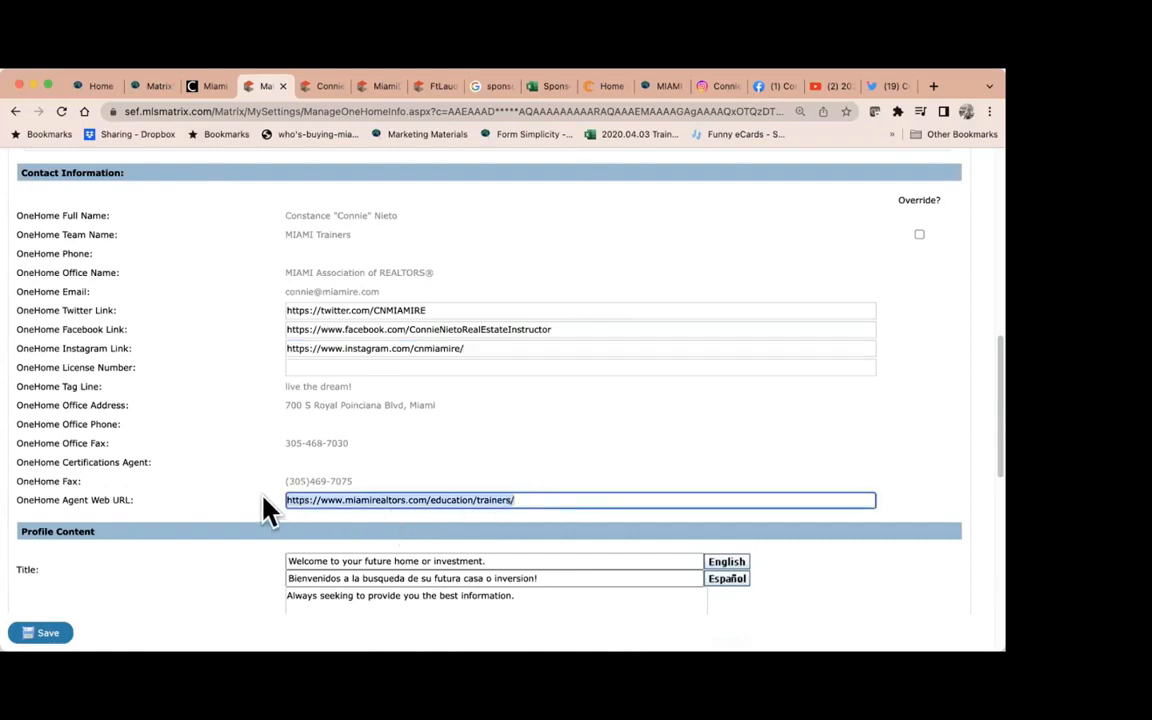
scroll(525, 483, down, 2)
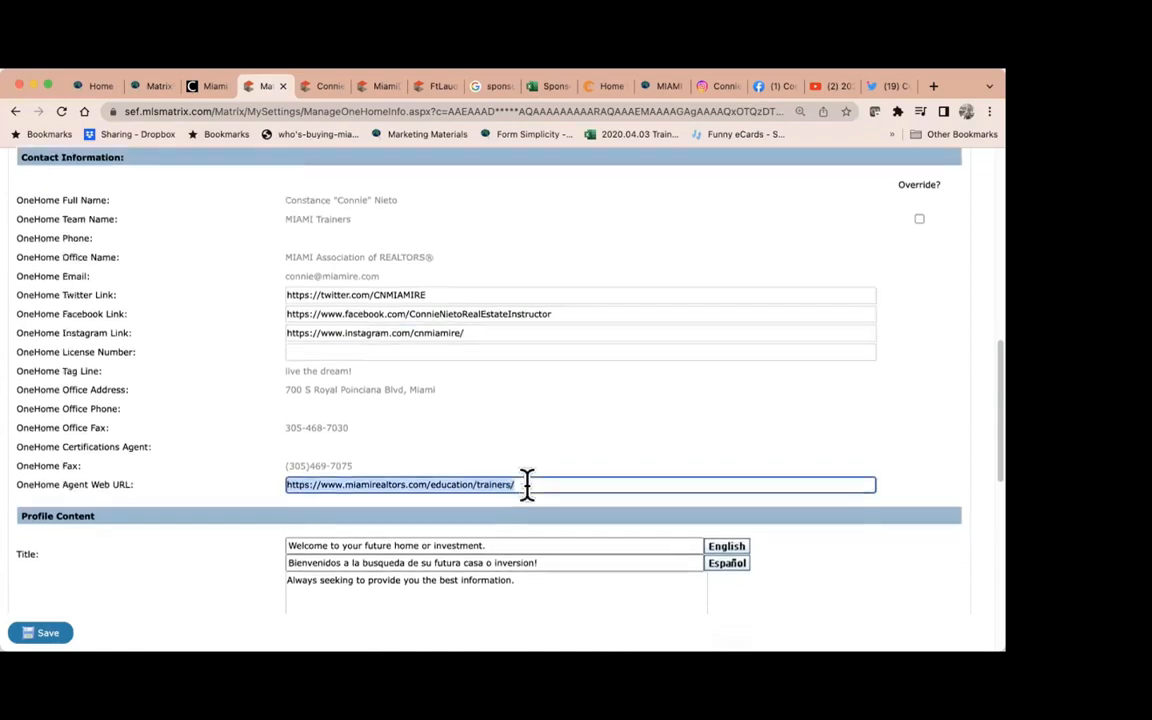
scroll(527, 483, down, 5)
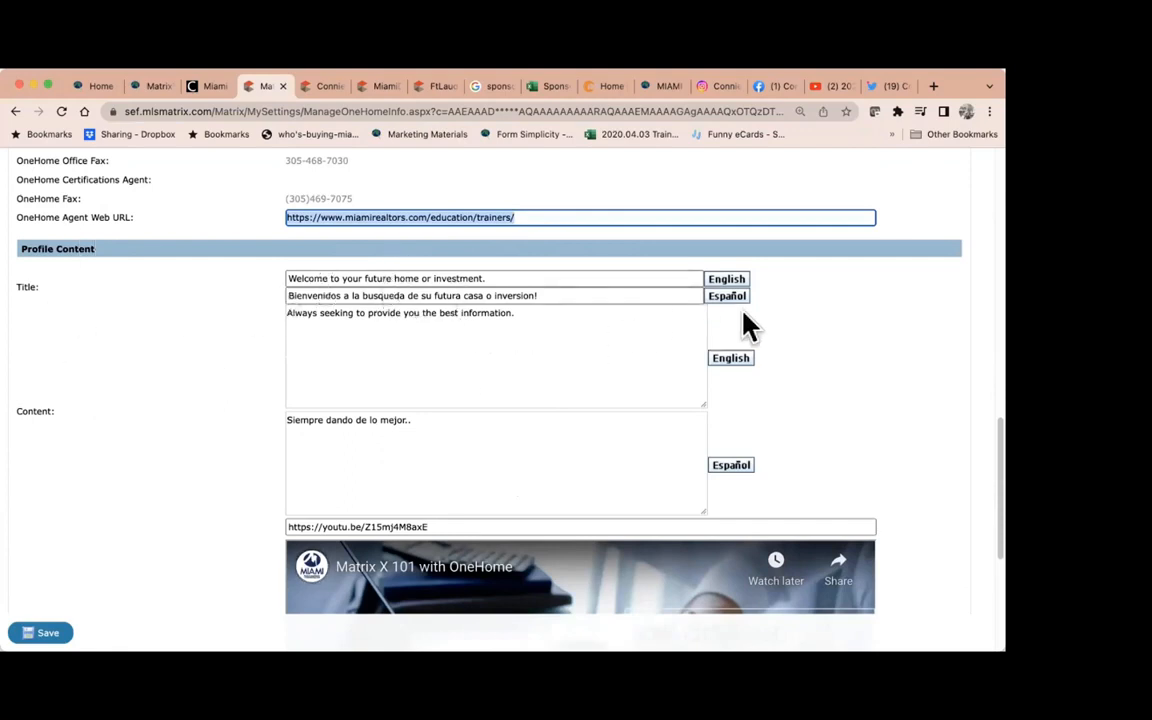
drag(514, 329, 210, 313)
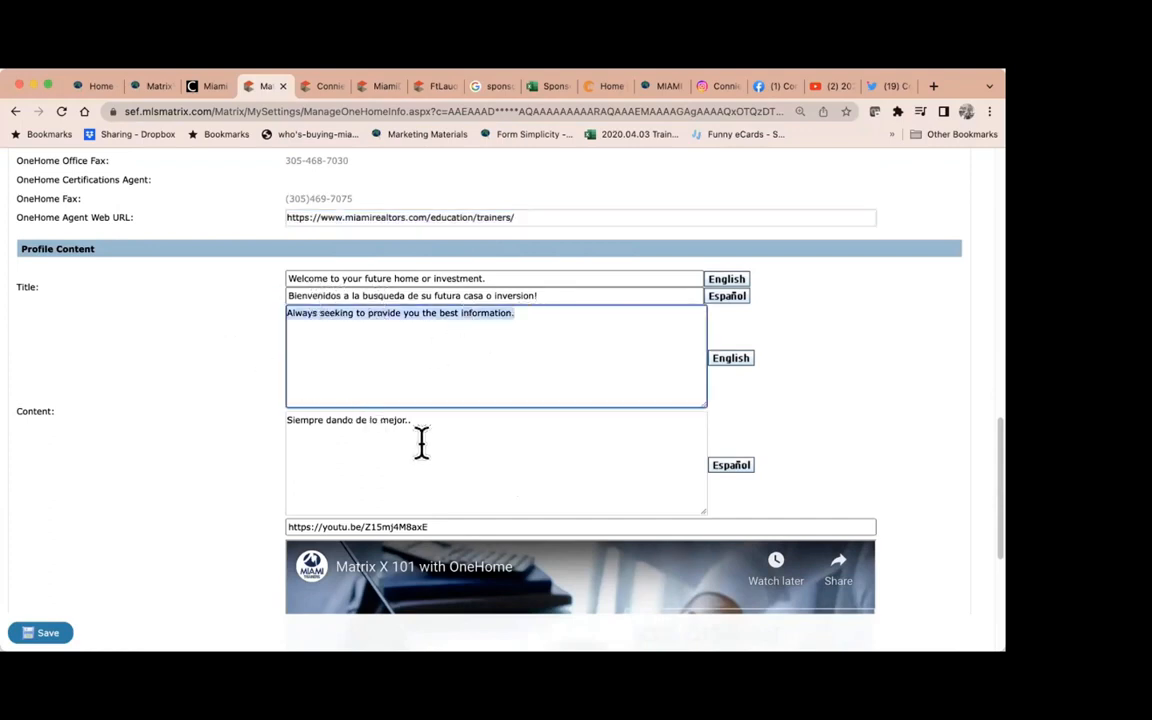
scroll(421, 443, down, 5)
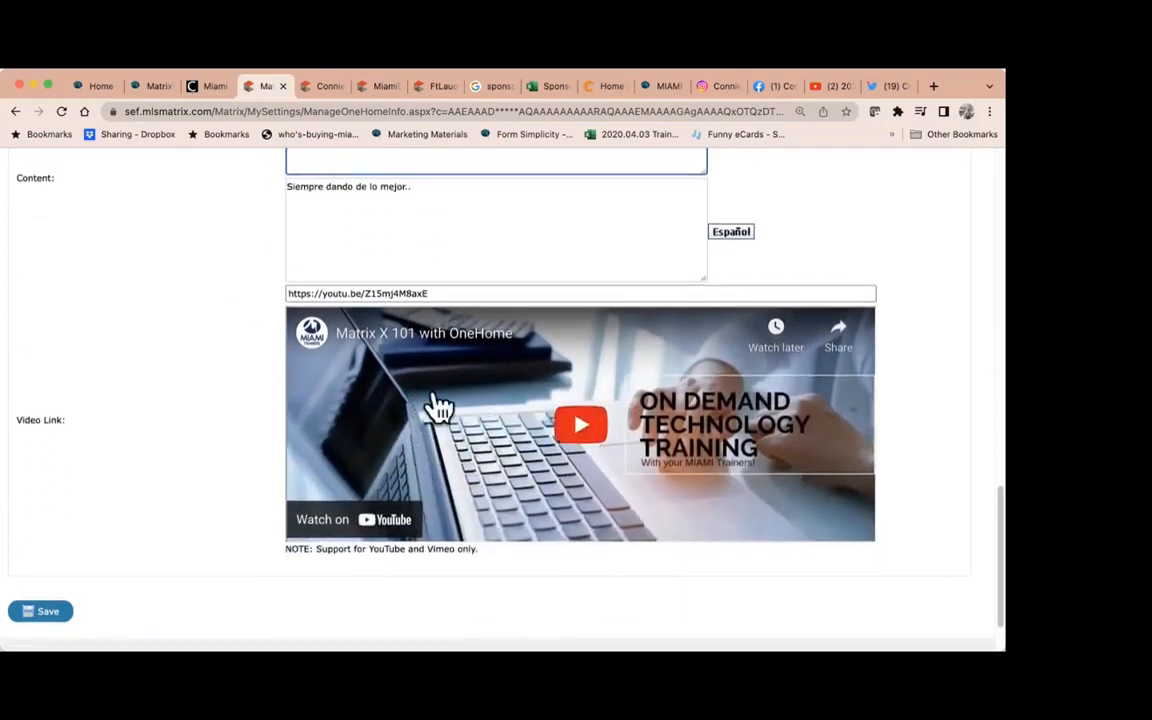
drag(450, 296, 216, 278)
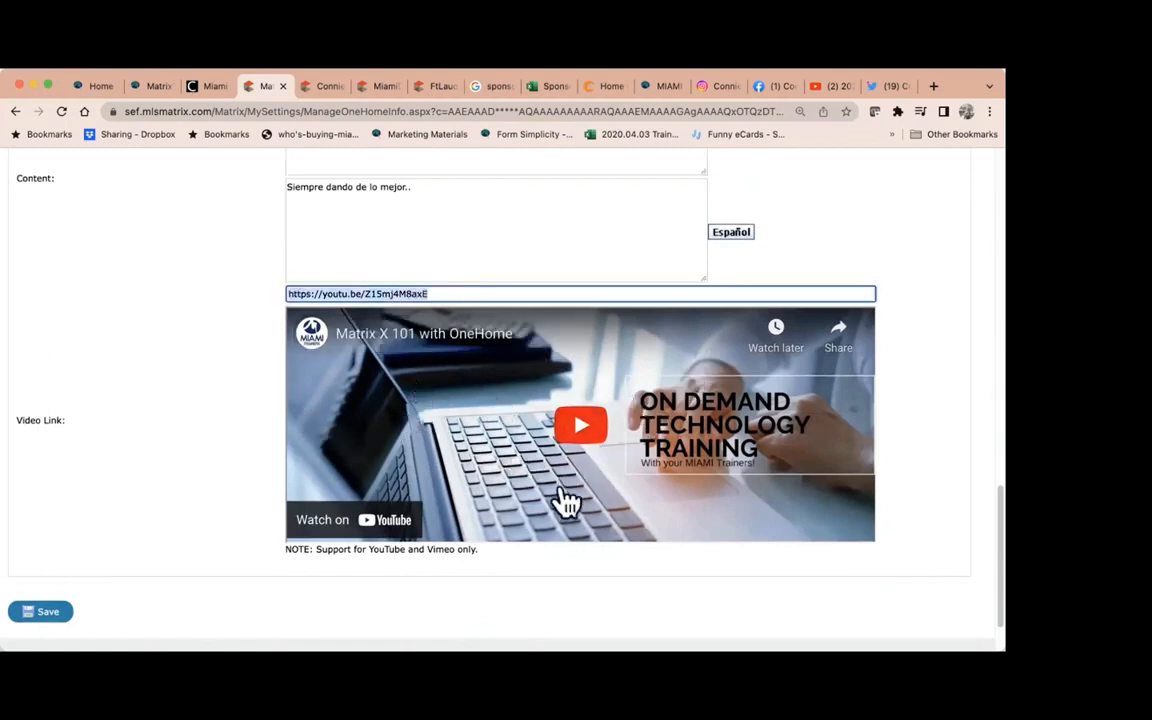
scroll(567, 500, up, 5)
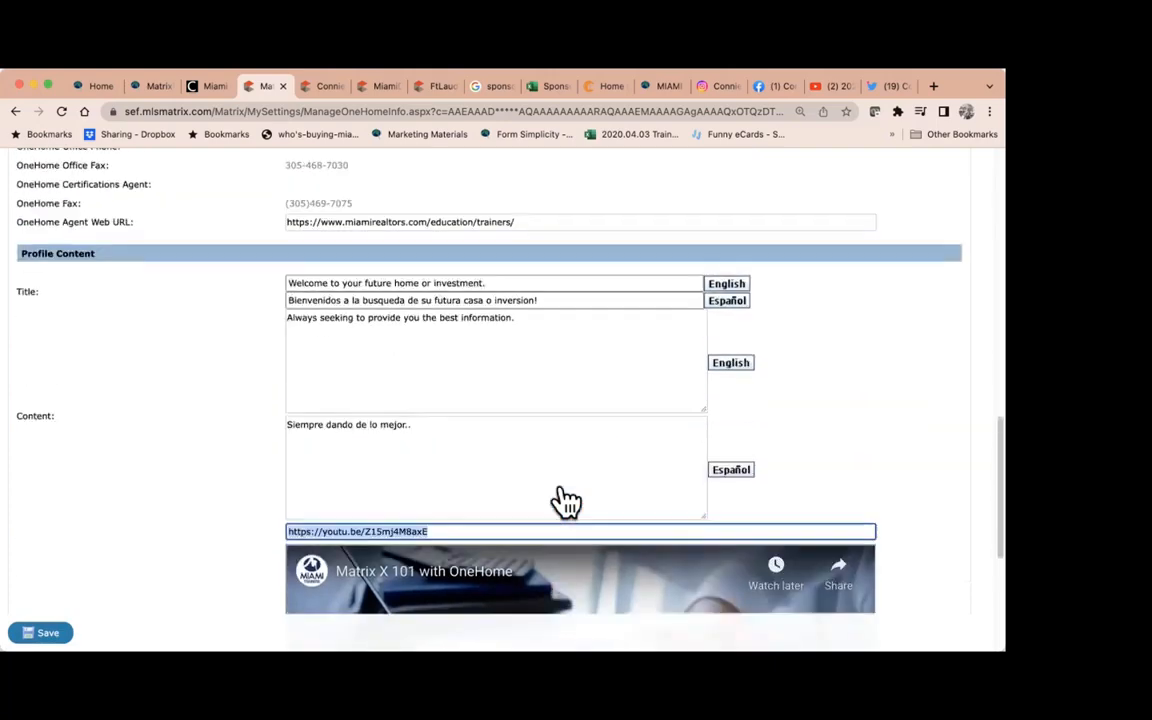
scroll(567, 500, down, 5)
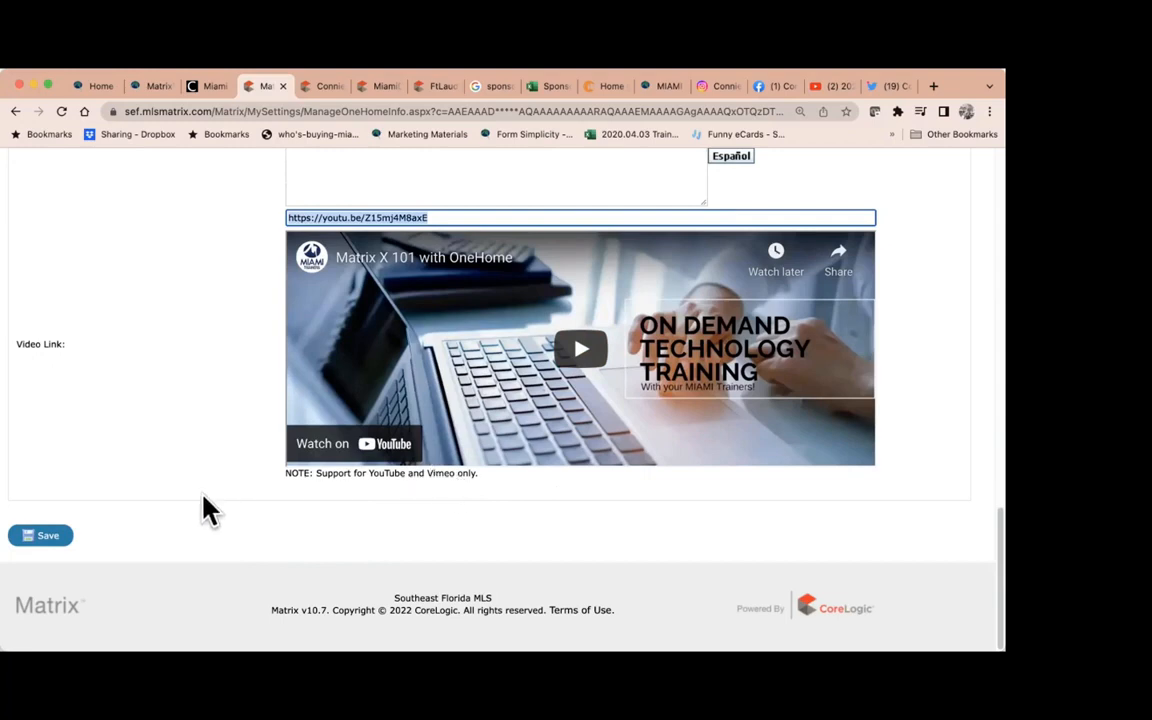
click(45, 538)
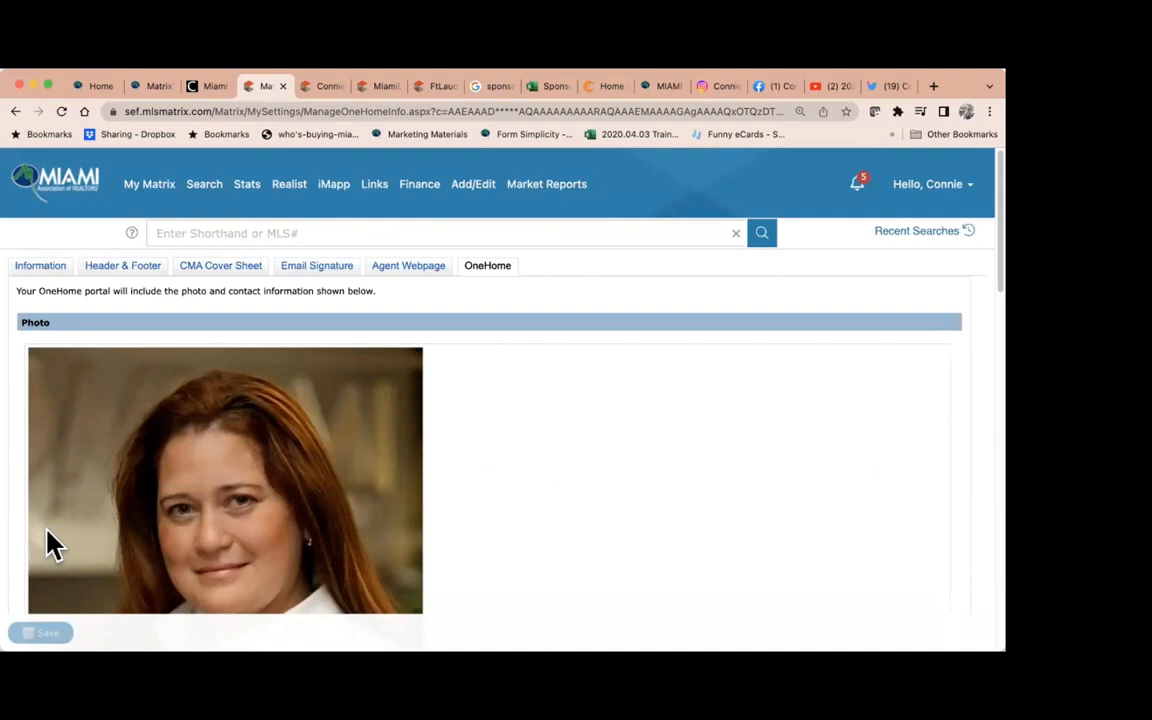
Step: Go to Portal Notification Settings through the account menu's Settings page
click(938, 190)
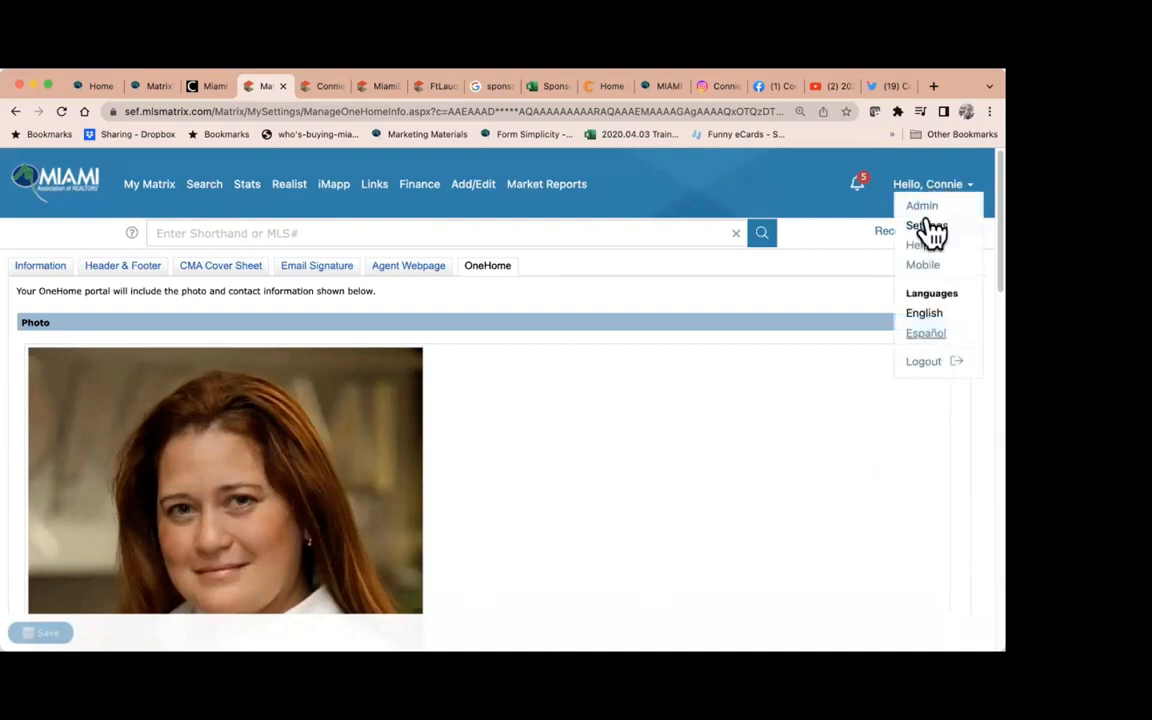
click(928, 228)
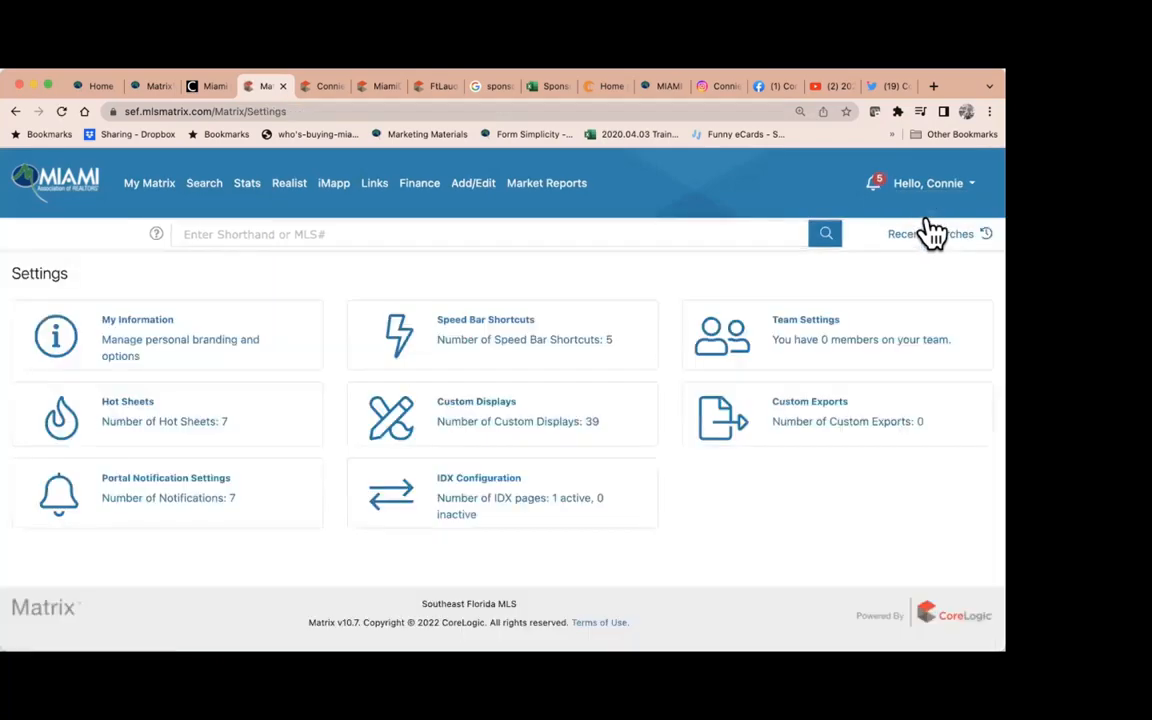
click(176, 505)
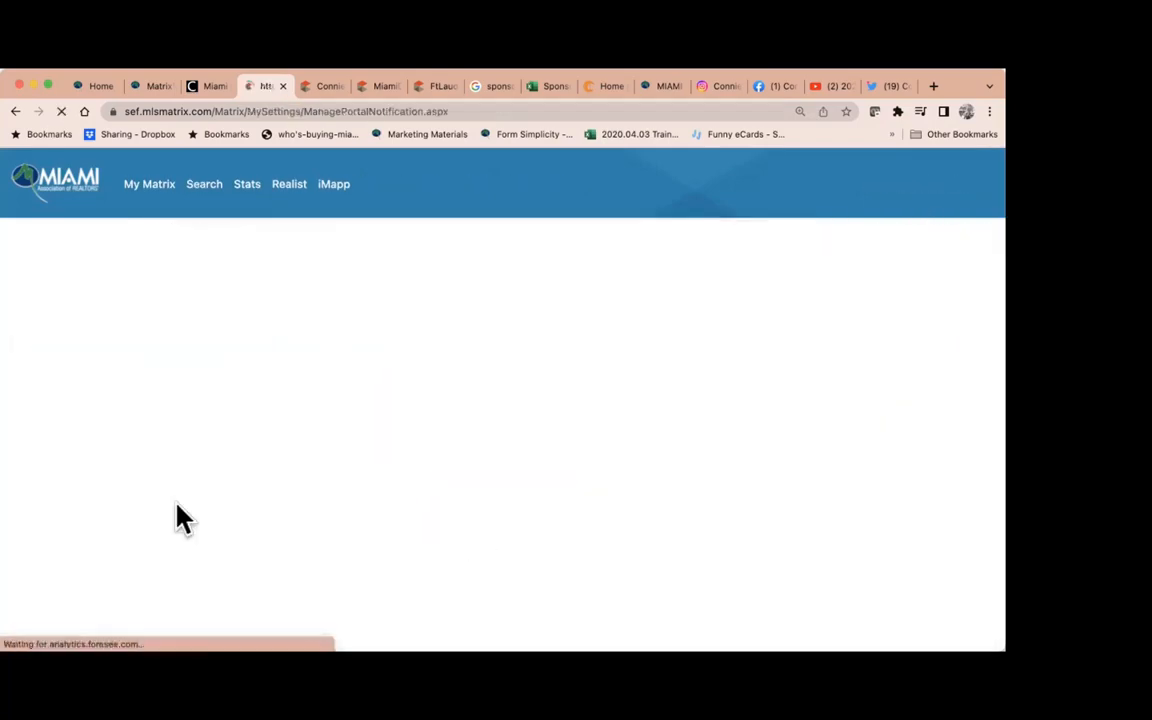
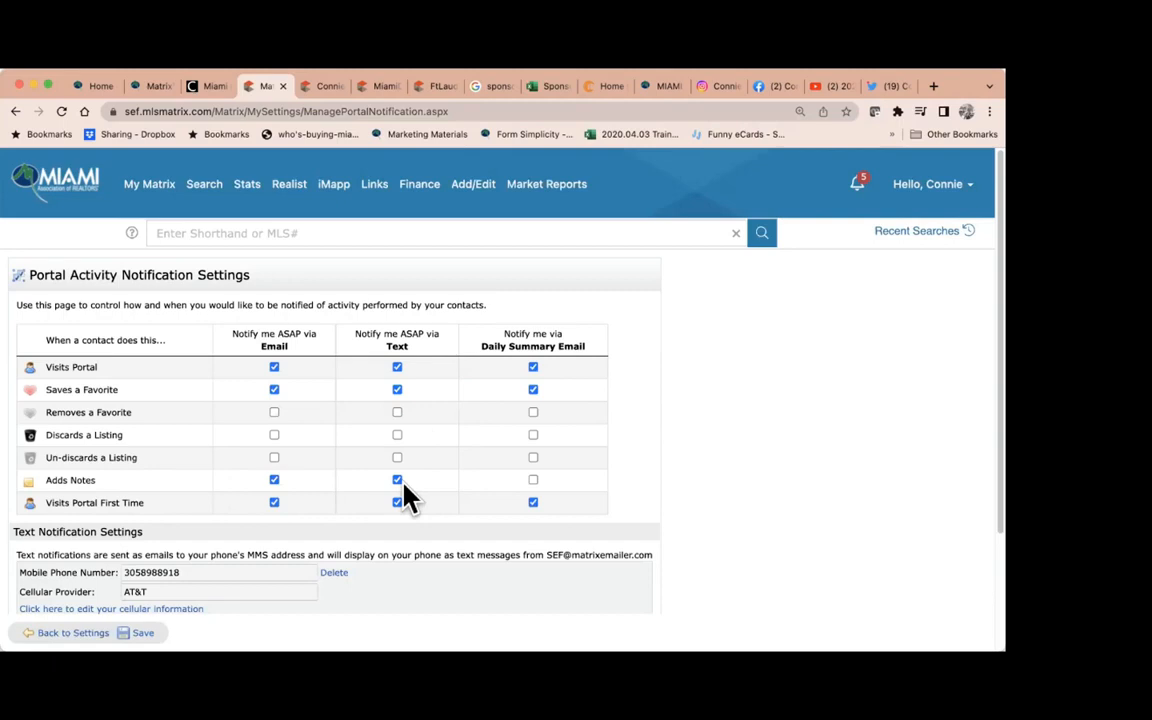
Step: Return to Portal Notification Settings via the account menu's Settings page
click(948, 185)
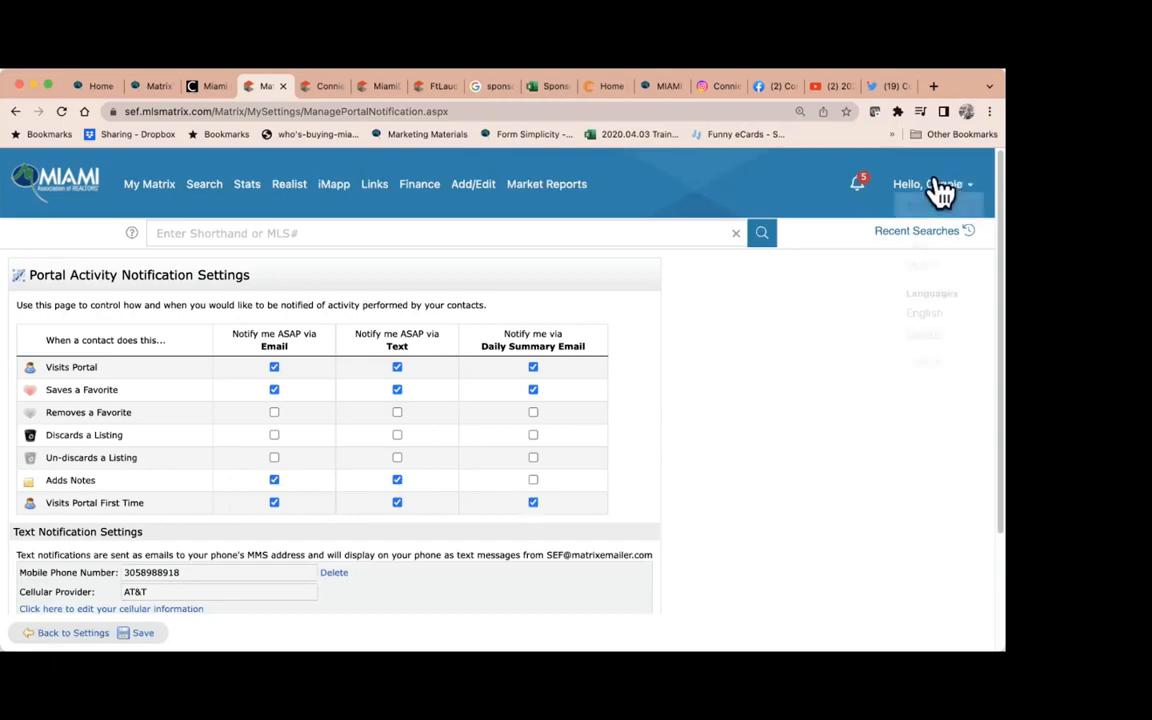
click(920, 227)
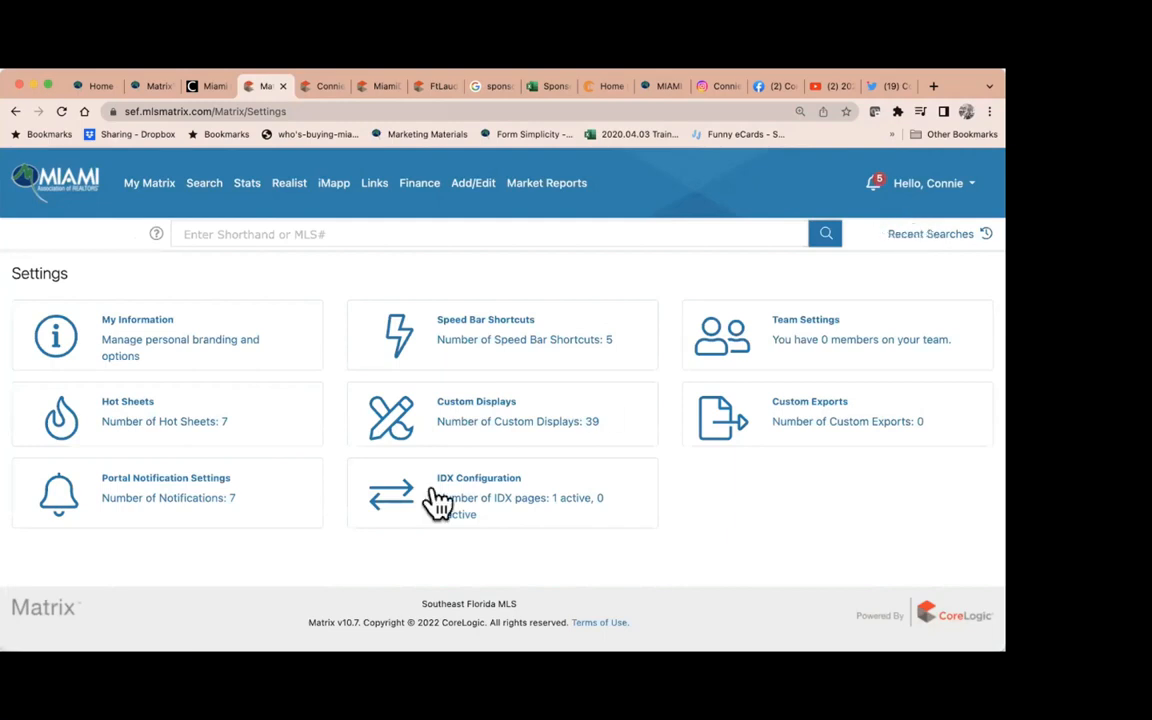
click(206, 504)
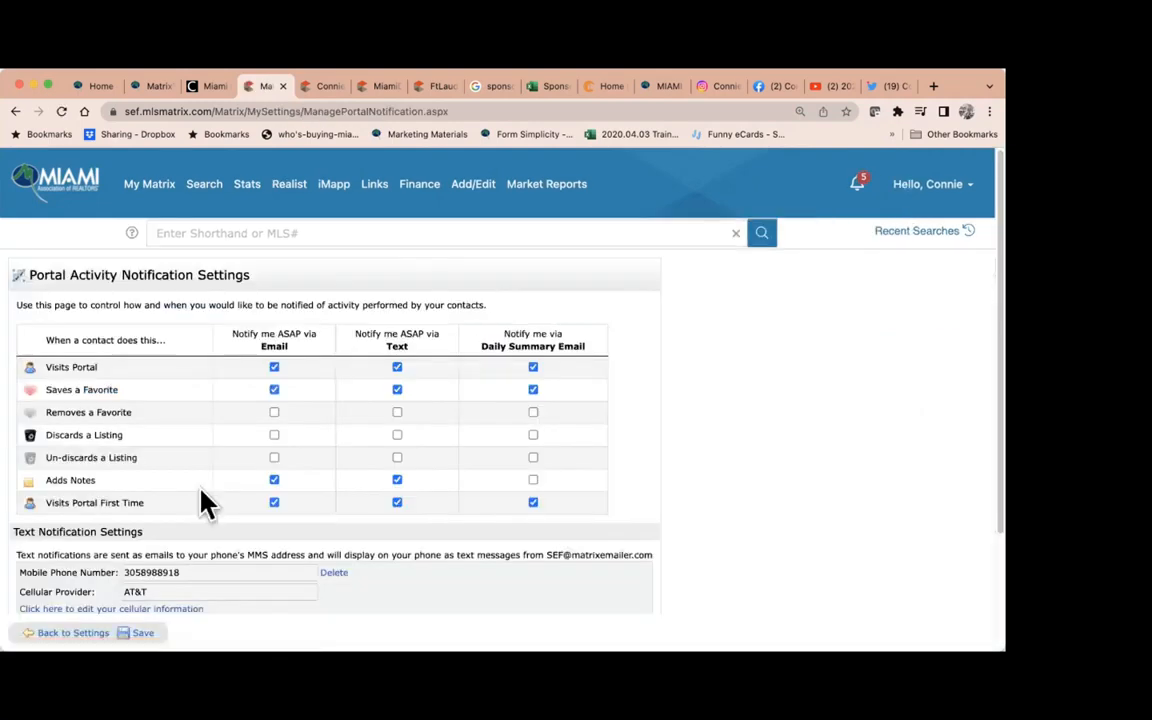
scroll(206, 504, down, 2)
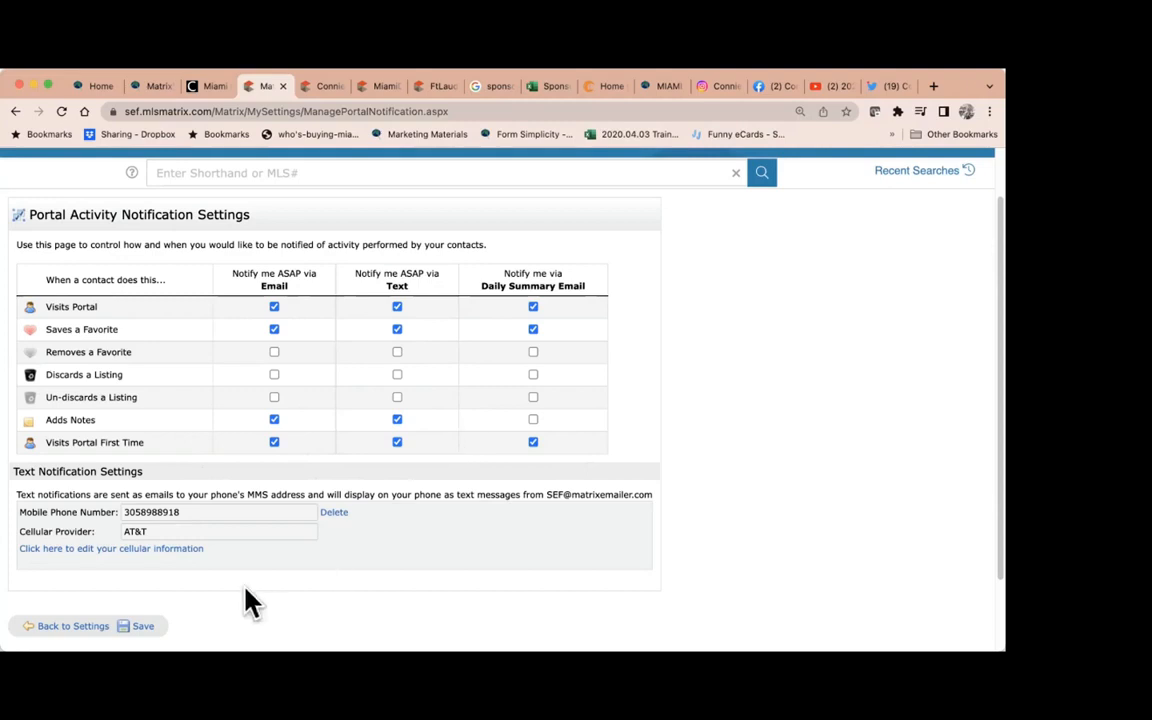
Step: Re-enter the mobile phone number, keep AT&T as provider, and request a text verification code
click(86, 548)
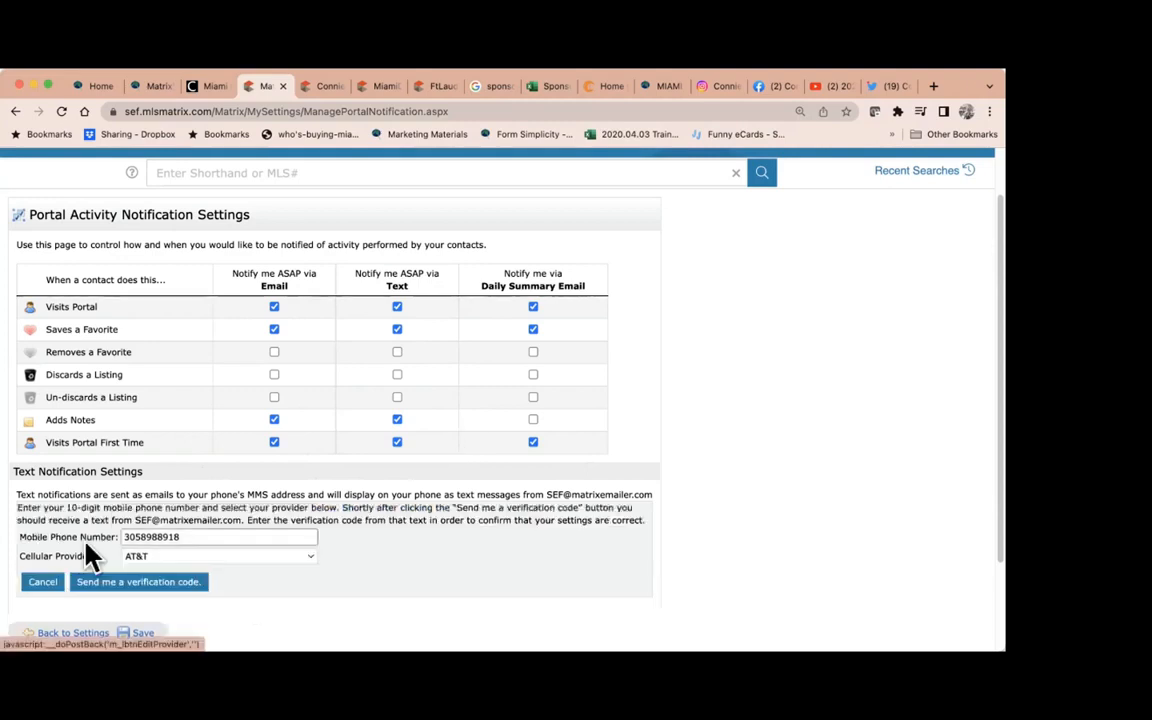
drag(180, 538, 66, 530)
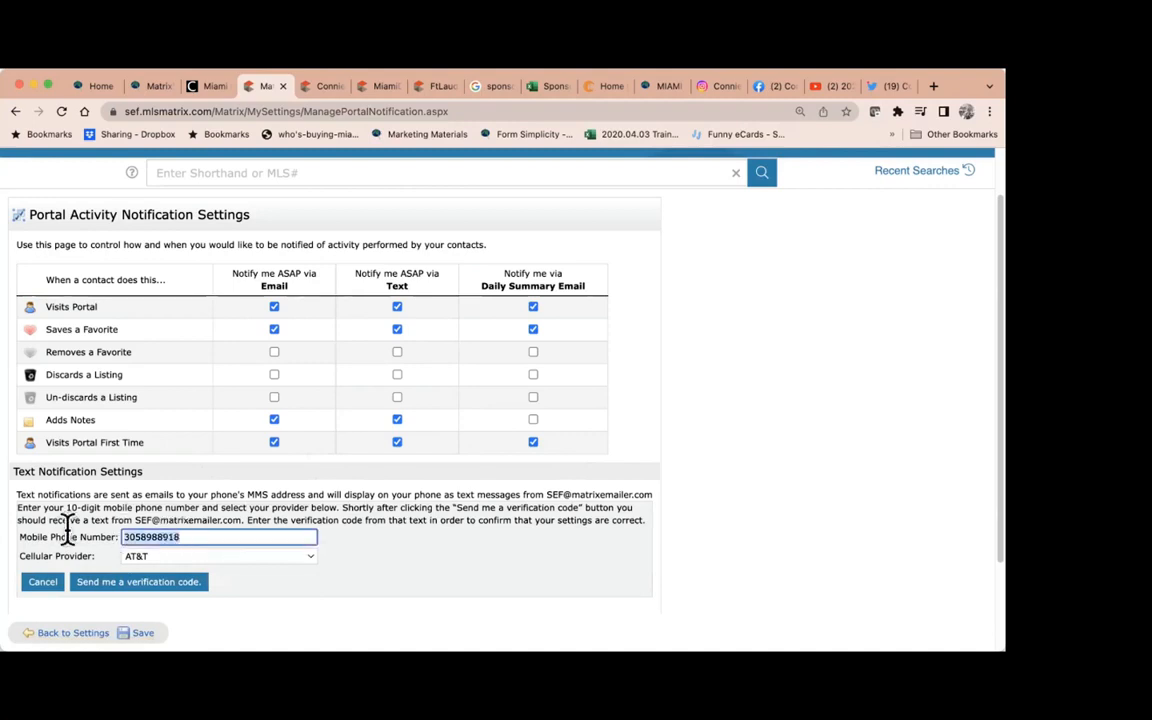
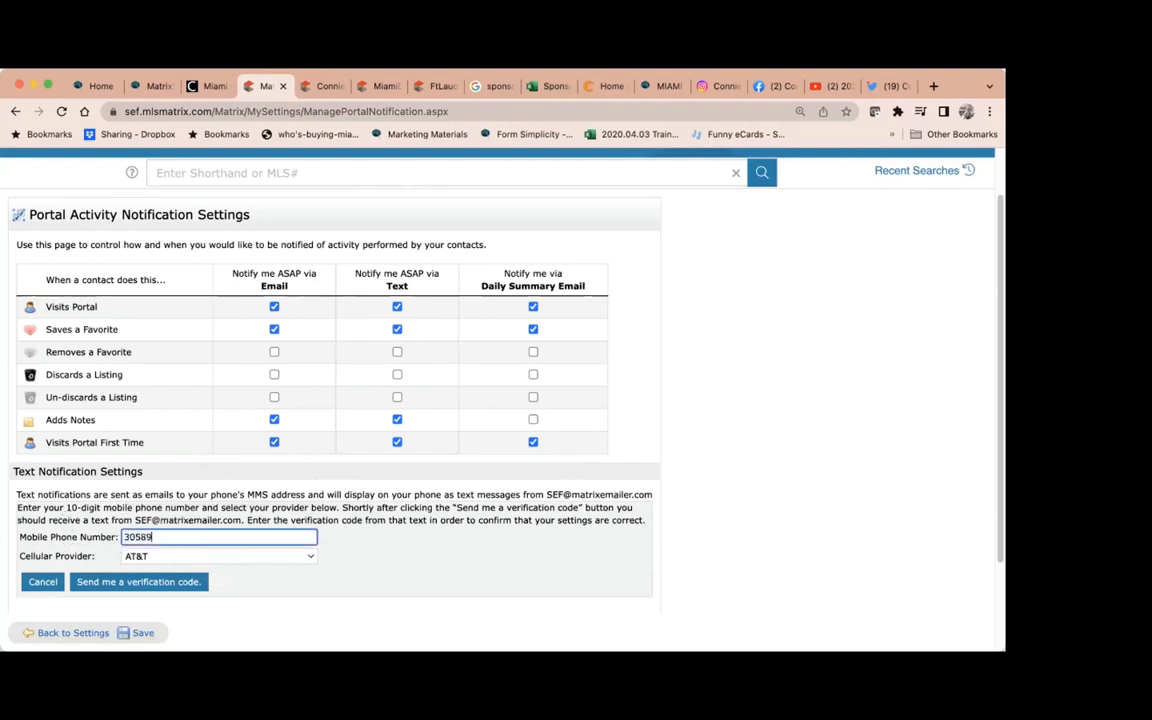
click(162, 557)
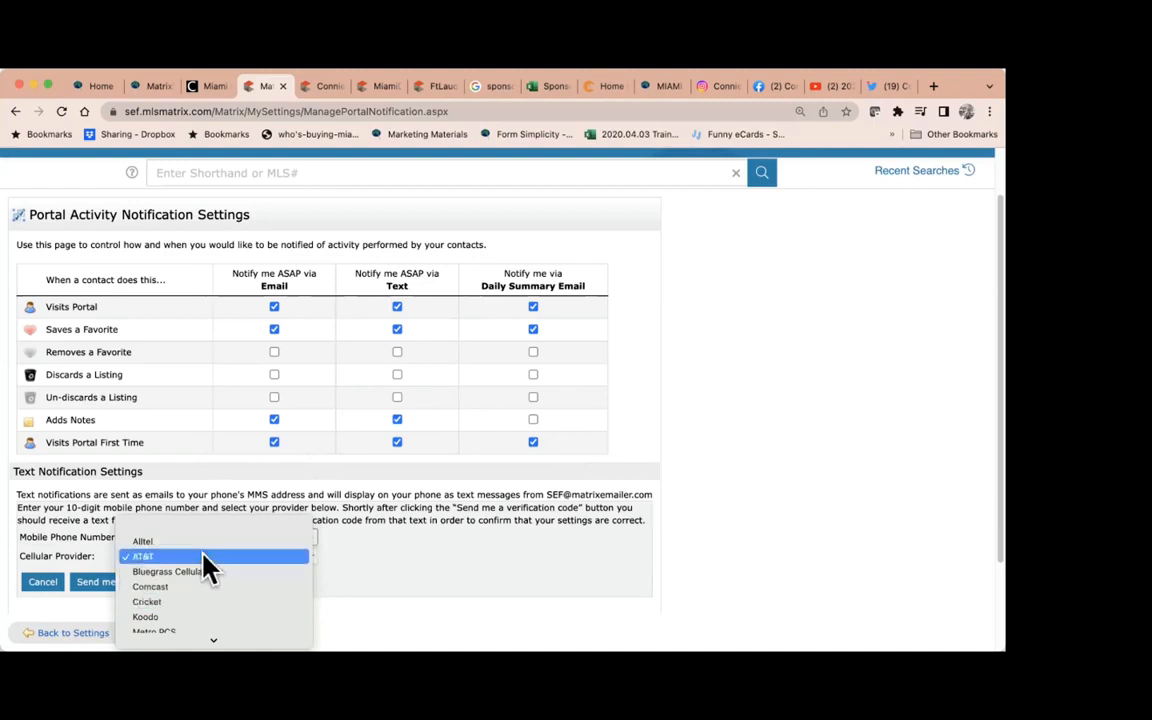
mouse_move(201, 638)
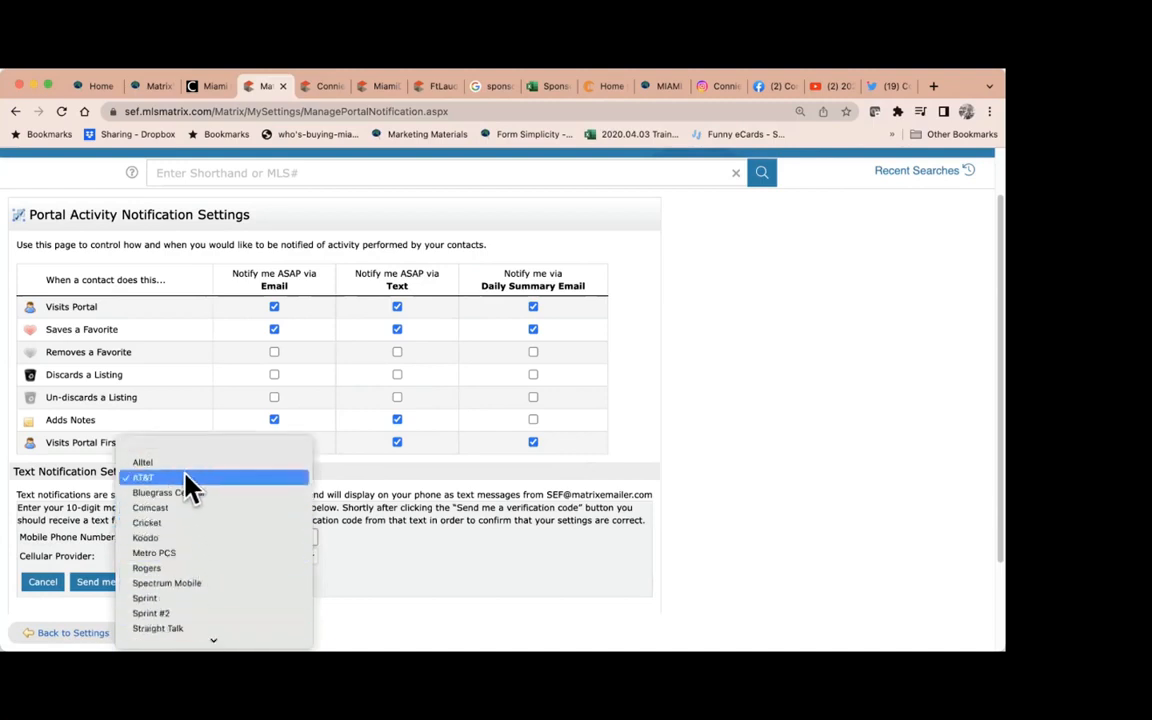
click(187, 482)
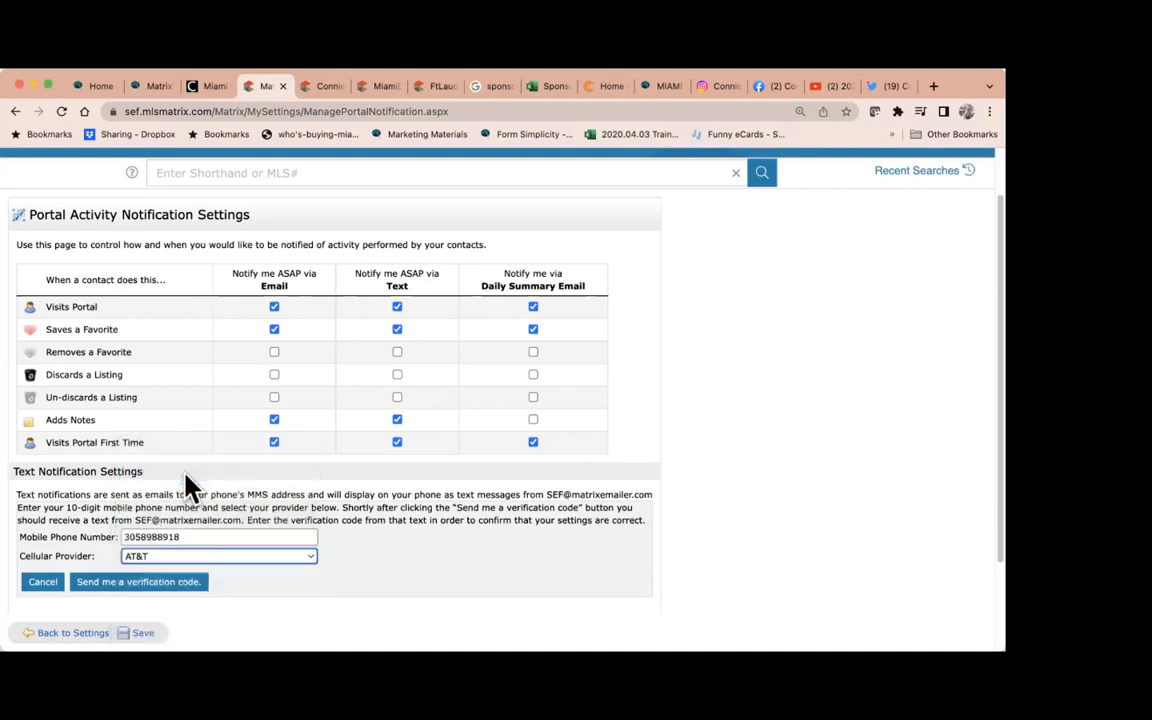
click(148, 588)
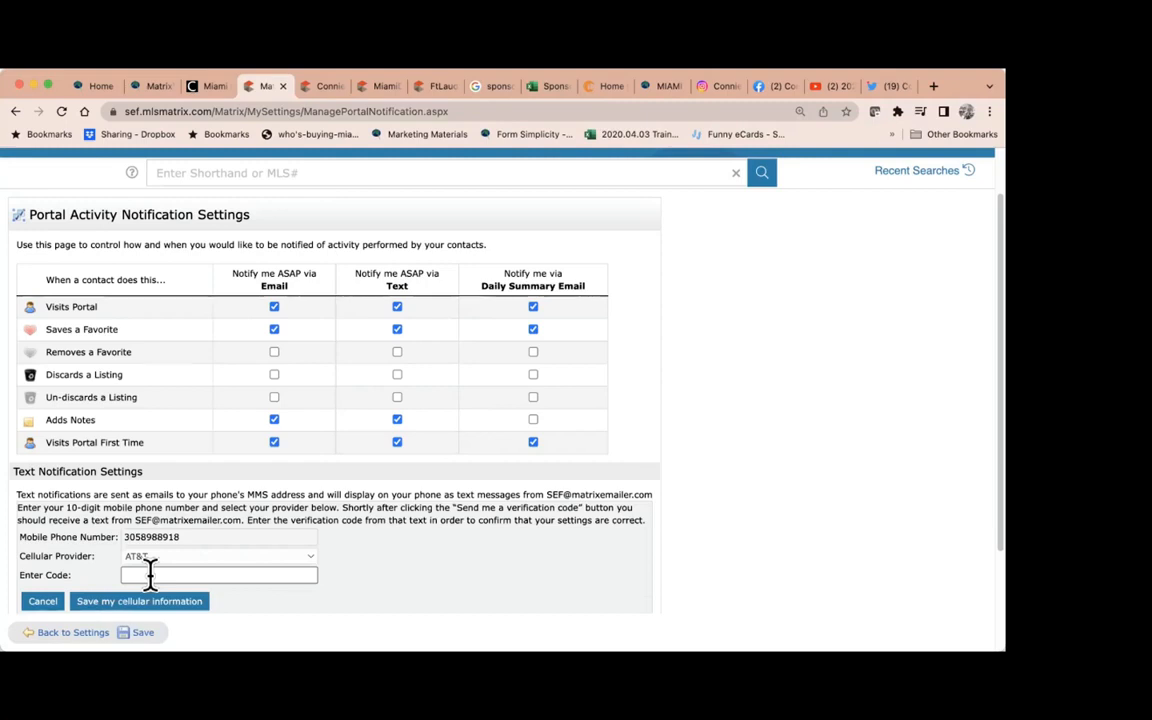
Step: Enter the texted verification code, then save the cellular information and notification settings
click(150, 575)
click(127, 601)
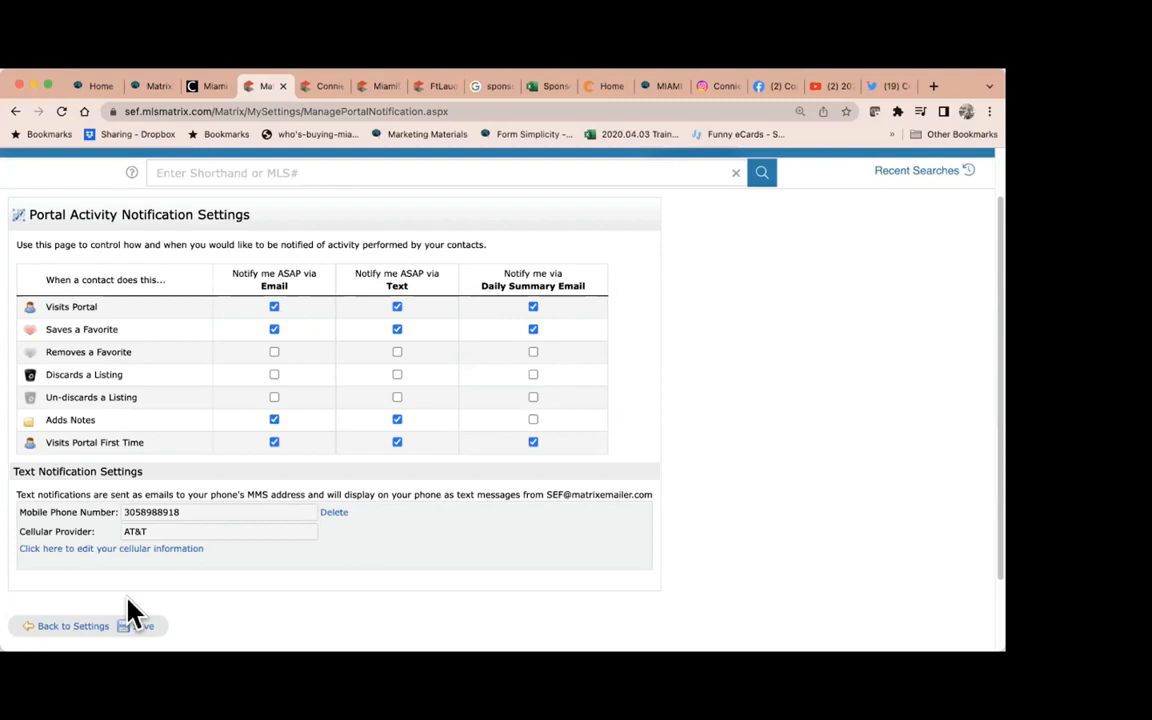
click(139, 628)
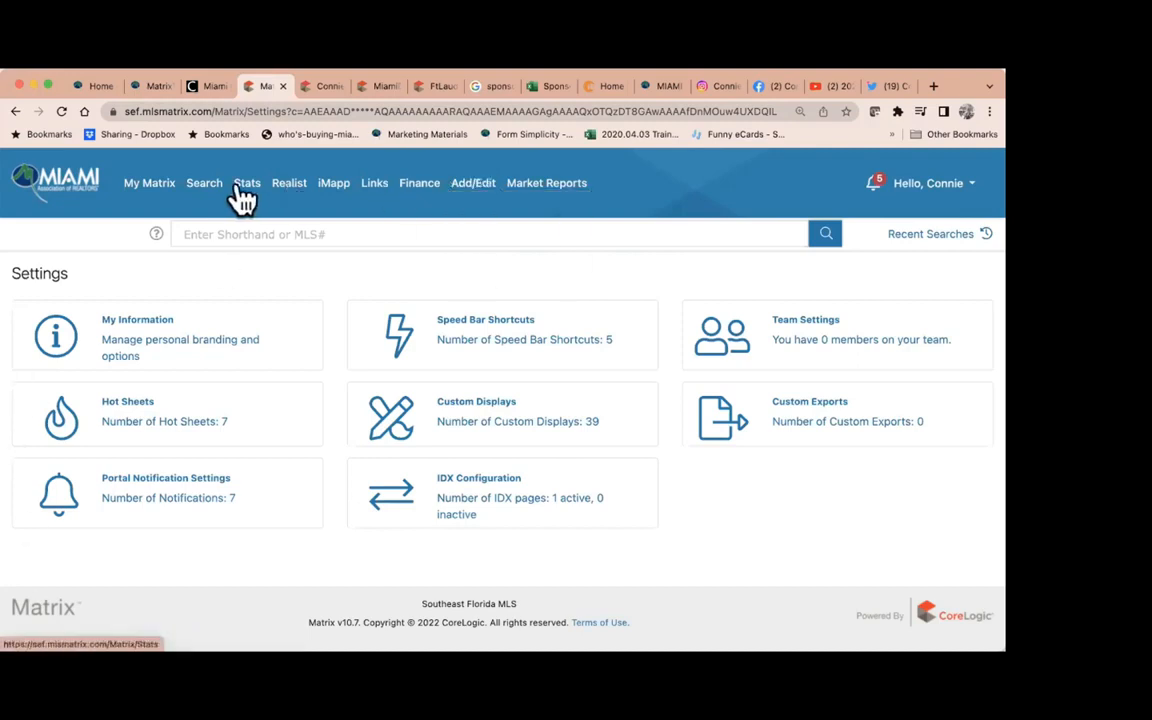
Step: Open the RE1/RE2 Single Family/Condo search and uncheck Active With Contract and Coming Soon
mouse_move(197, 185)
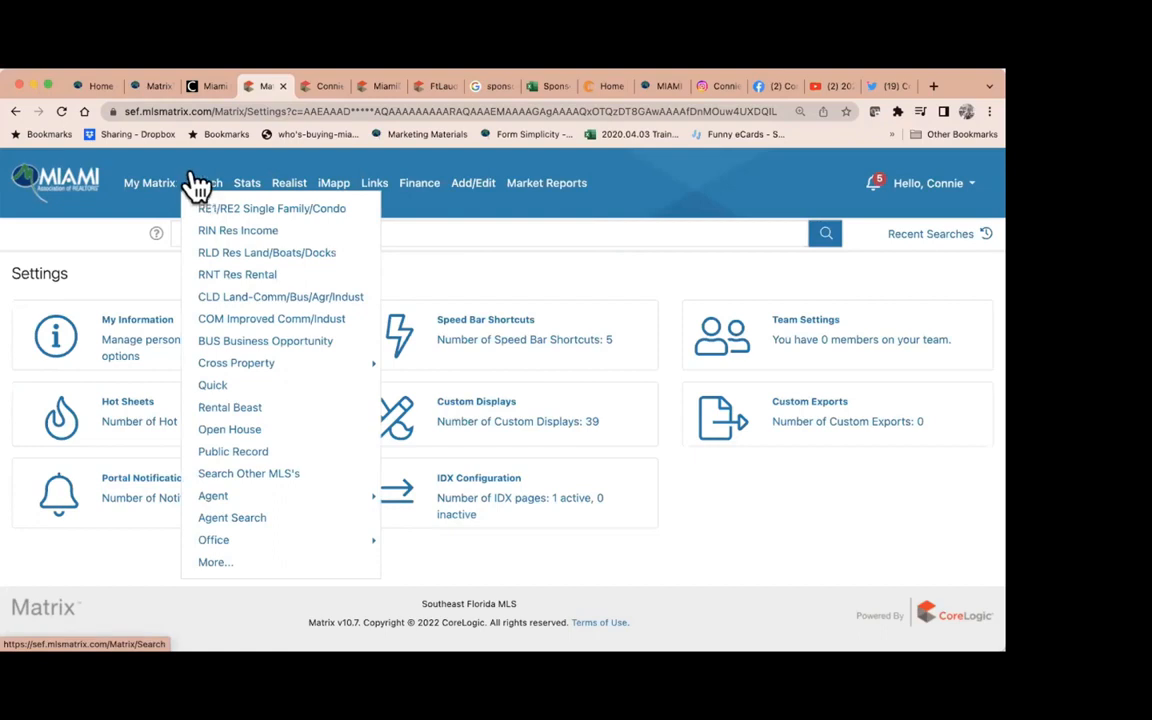
click(266, 208)
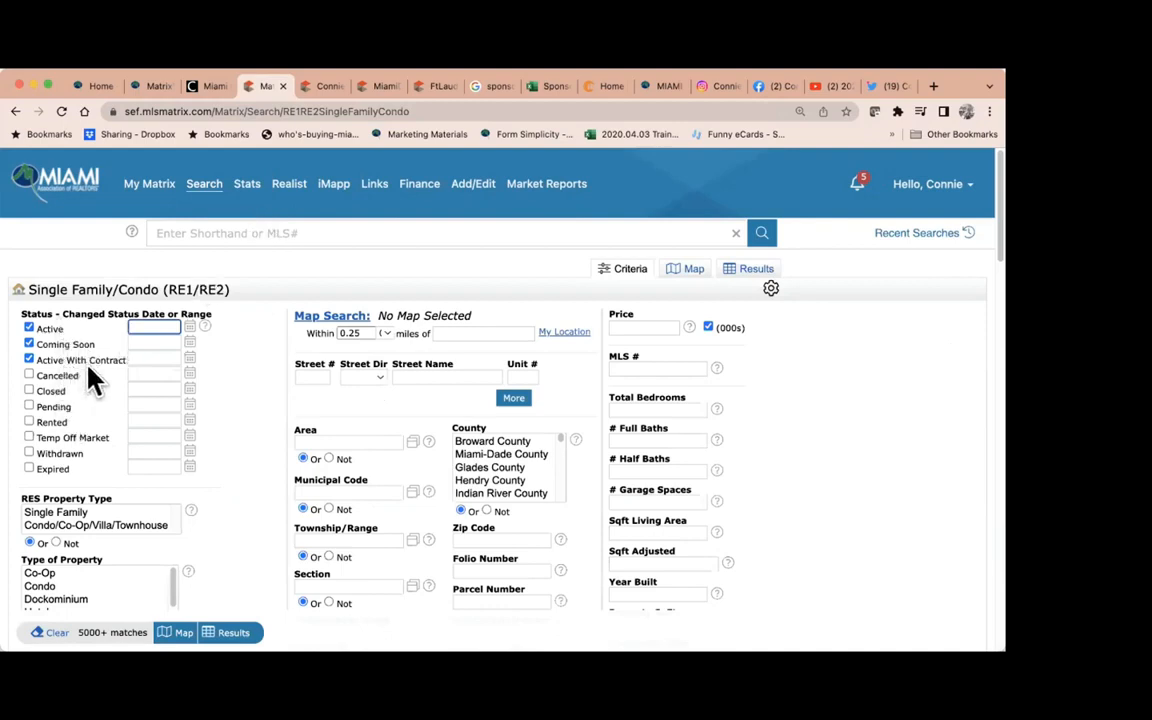
click(29, 359)
click(29, 343)
Step: Enter a 400-600 price range in the Price criterion
click(655, 321)
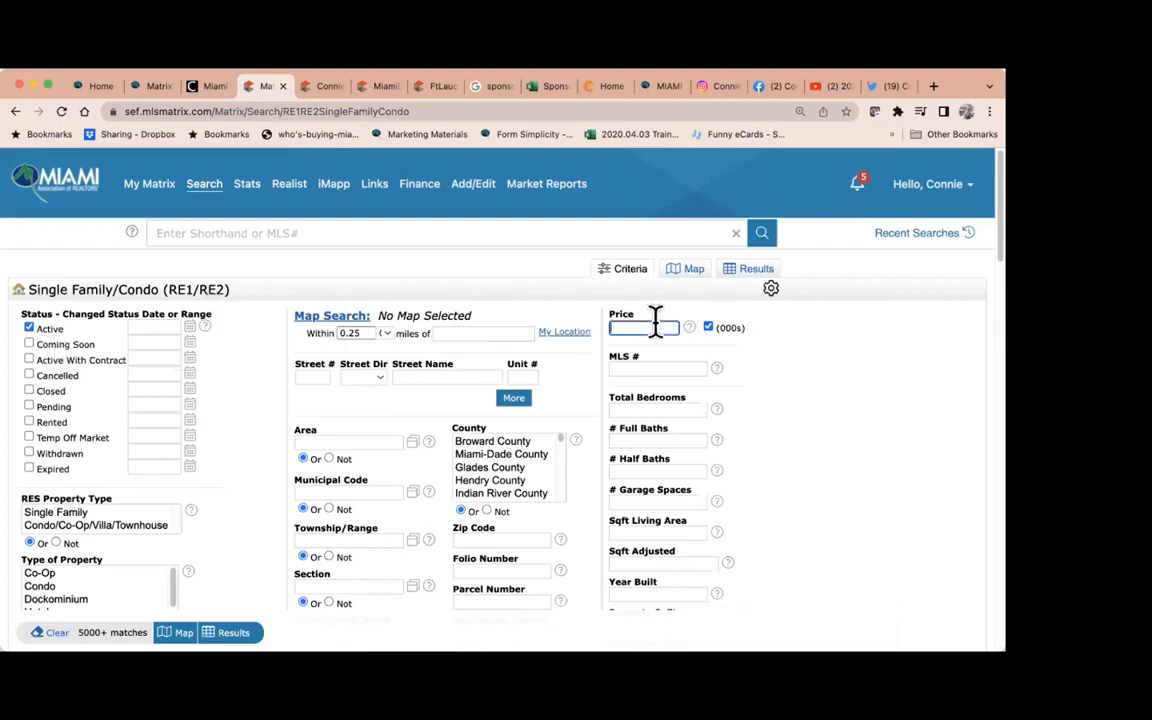
text(400)
text(-)
text(+)
key(BackSpace)
text(+)
text(6-)
key(BackSpace)
text(00)
Step: Select both RES property types and Single as the type of property
scroll(90, 520, down, 3)
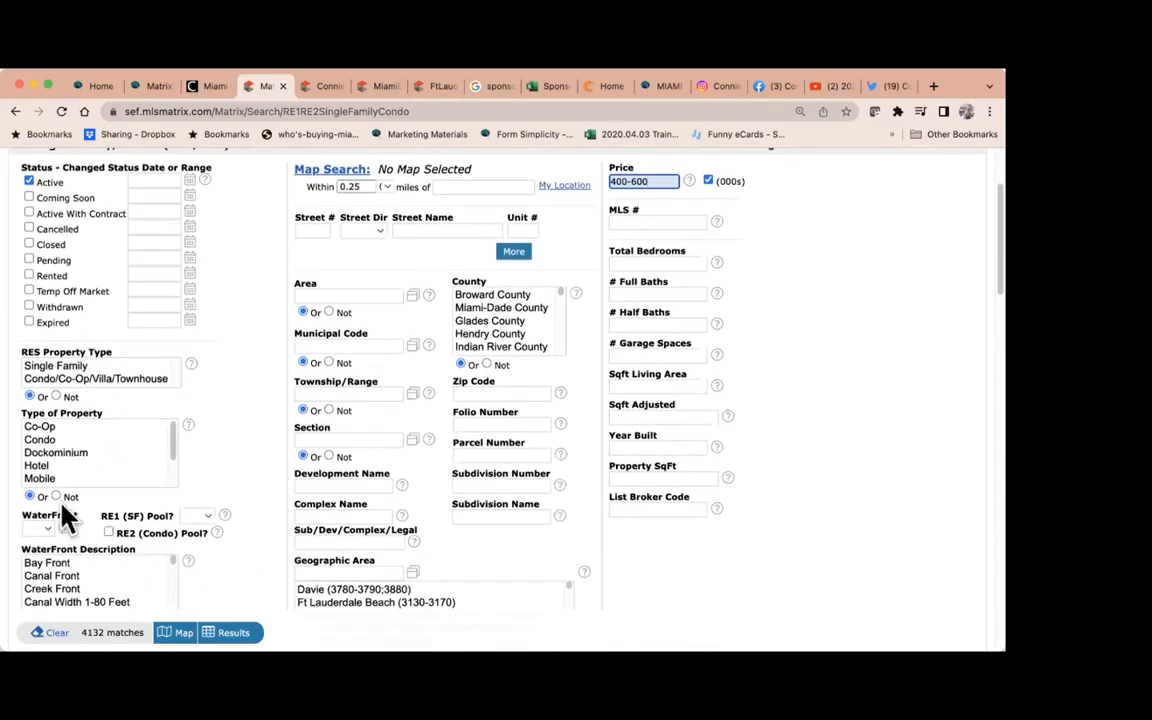
drag(70, 367, 70, 379)
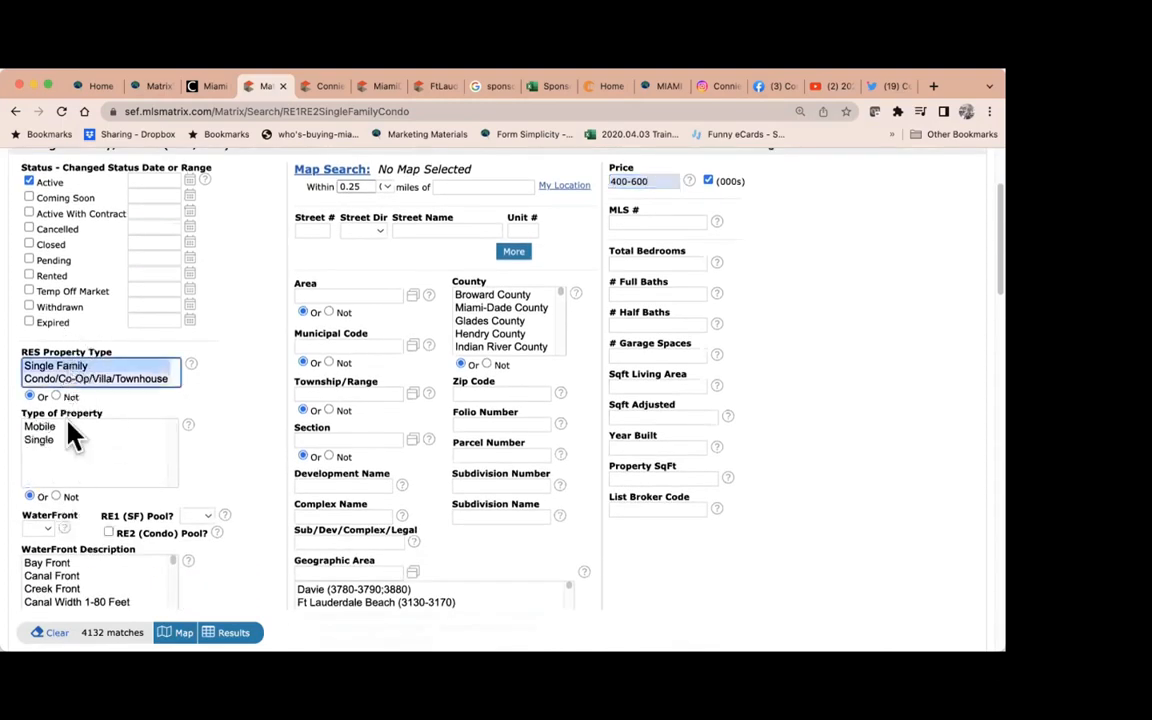
click(66, 439)
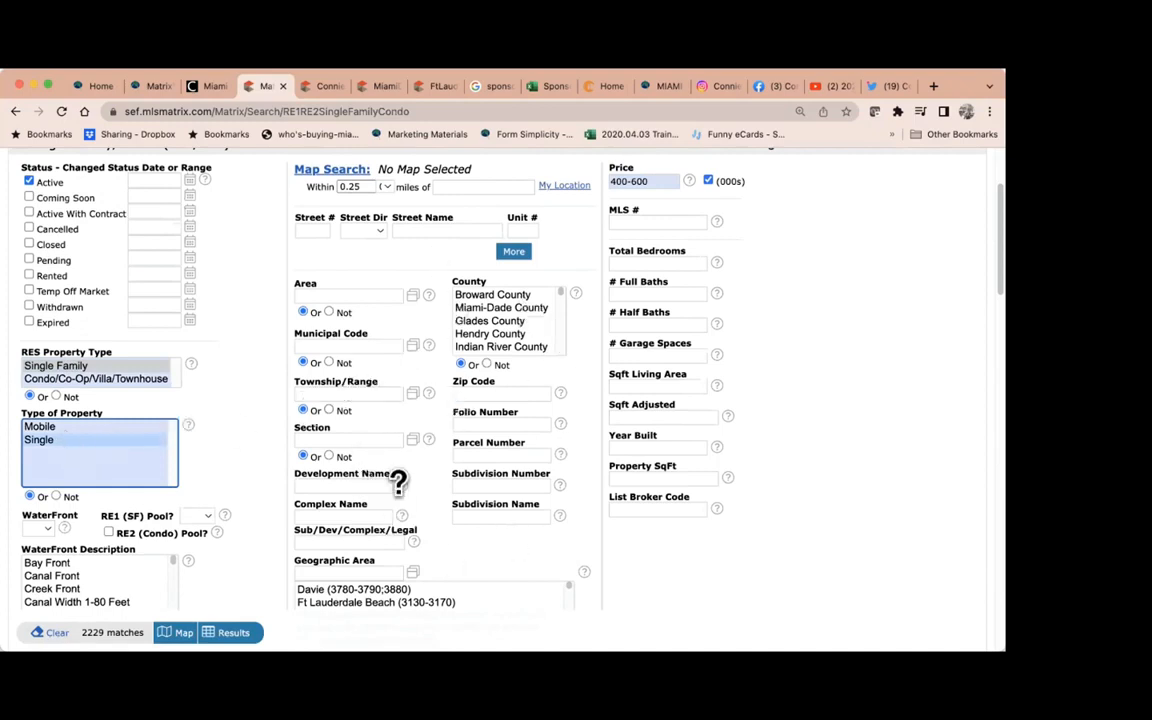
click(474, 392)
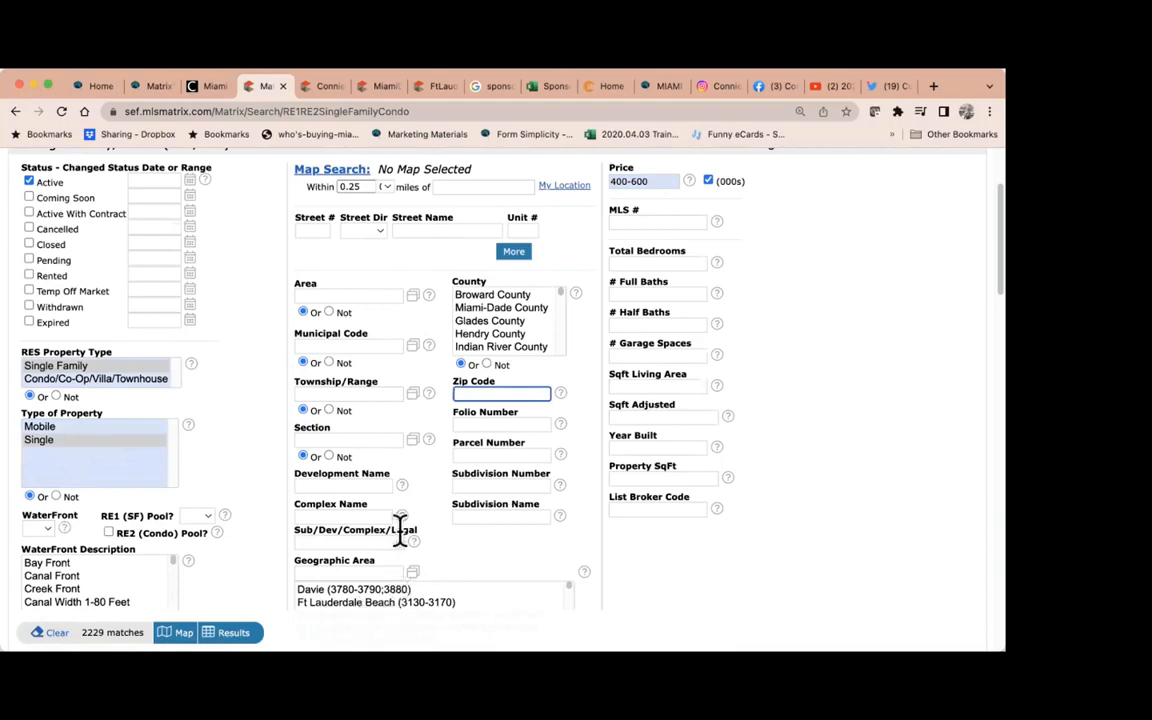
Step: Add Miami-Dade County to the county selection
scroll(401, 530, down, 5)
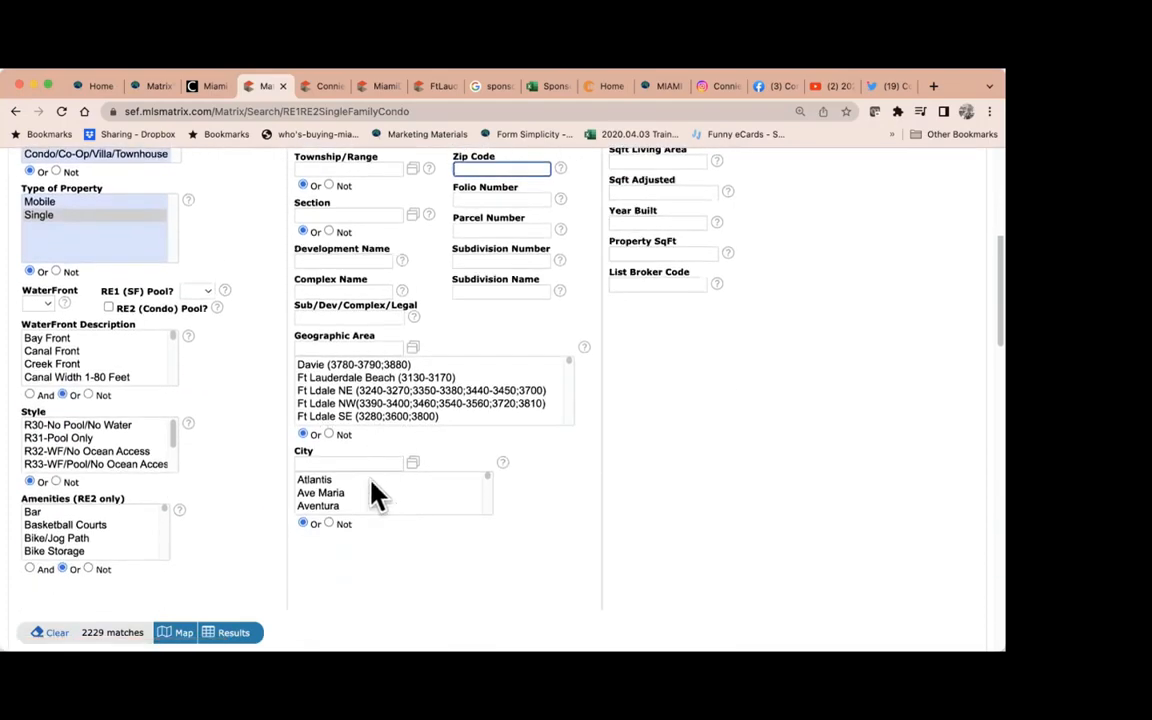
scroll(362, 532, up, 4)
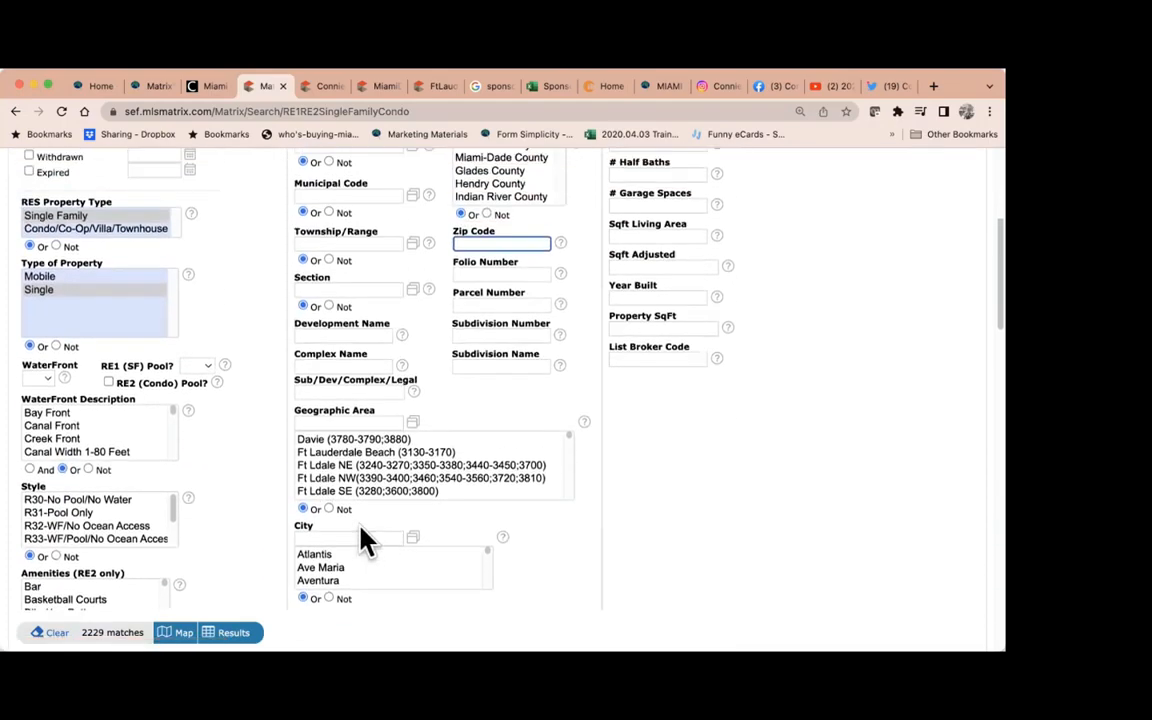
click(503, 256)
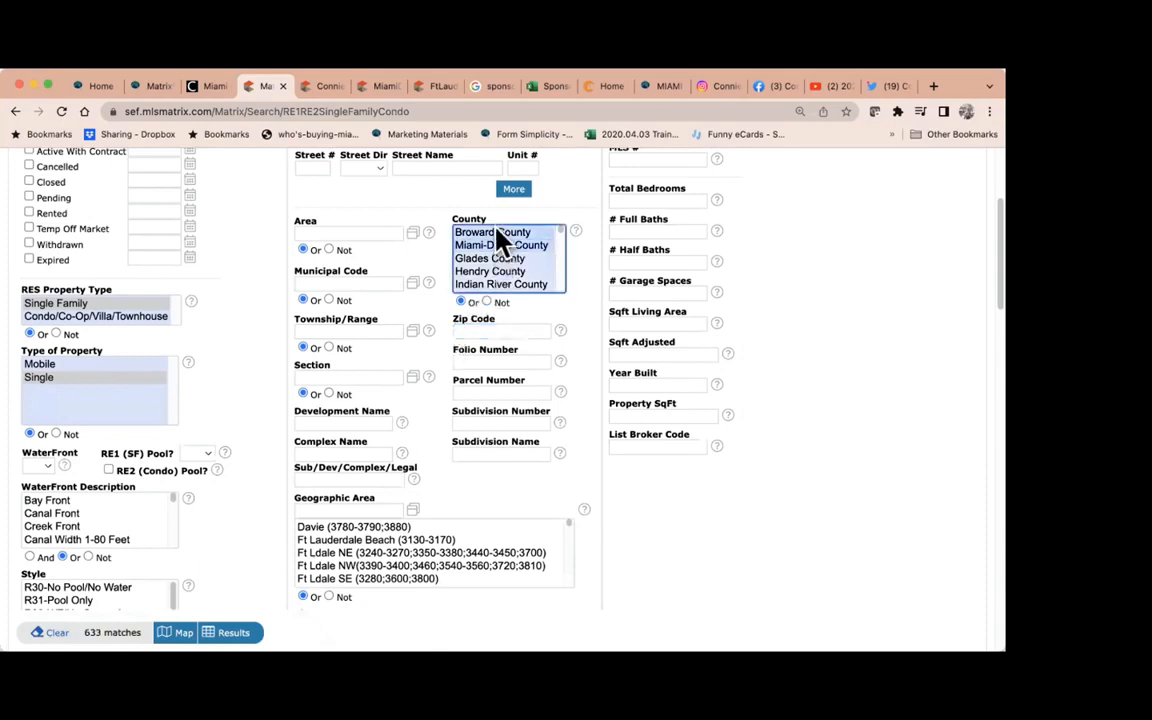
super+click(500, 245)
scroll(660, 495, up, 3)
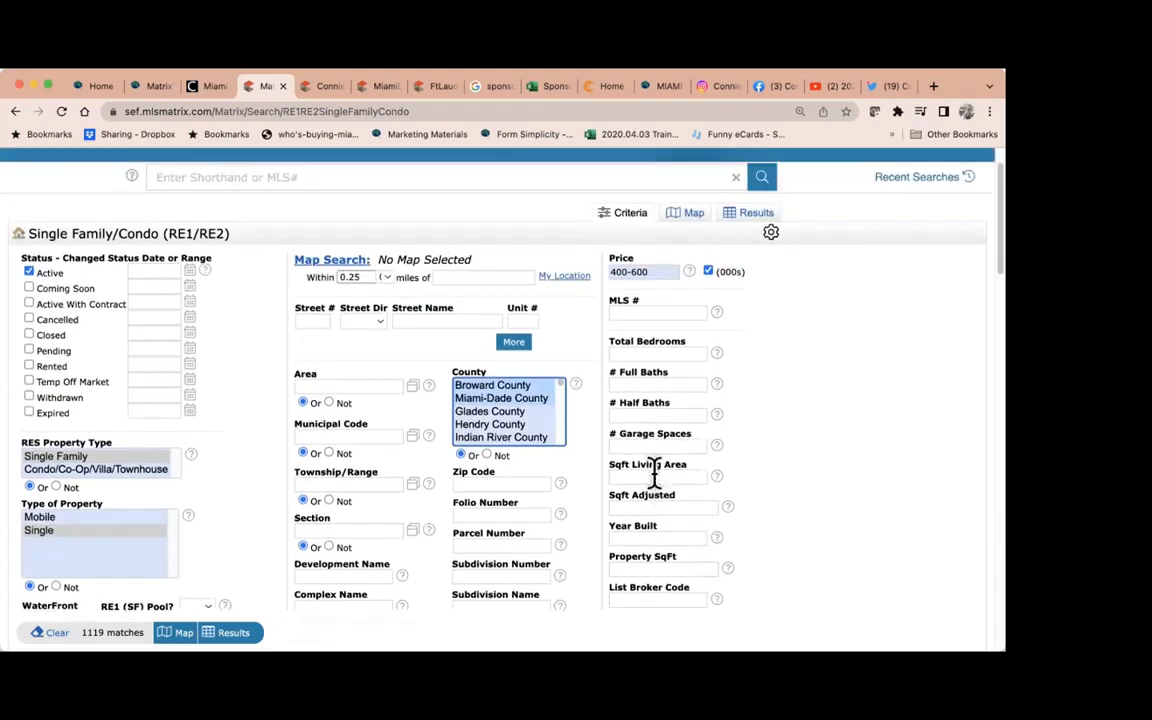
Step: Require 4+ total bedrooms and 2+ full baths
mouse_move(654, 474)
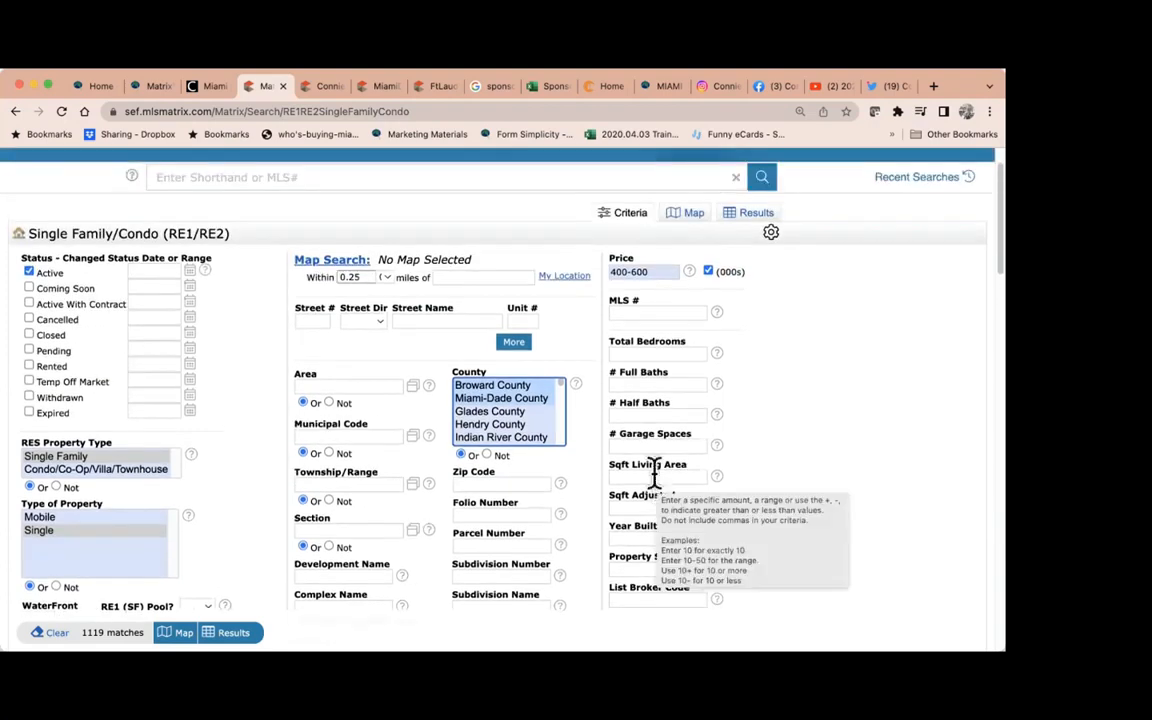
click(645, 384)
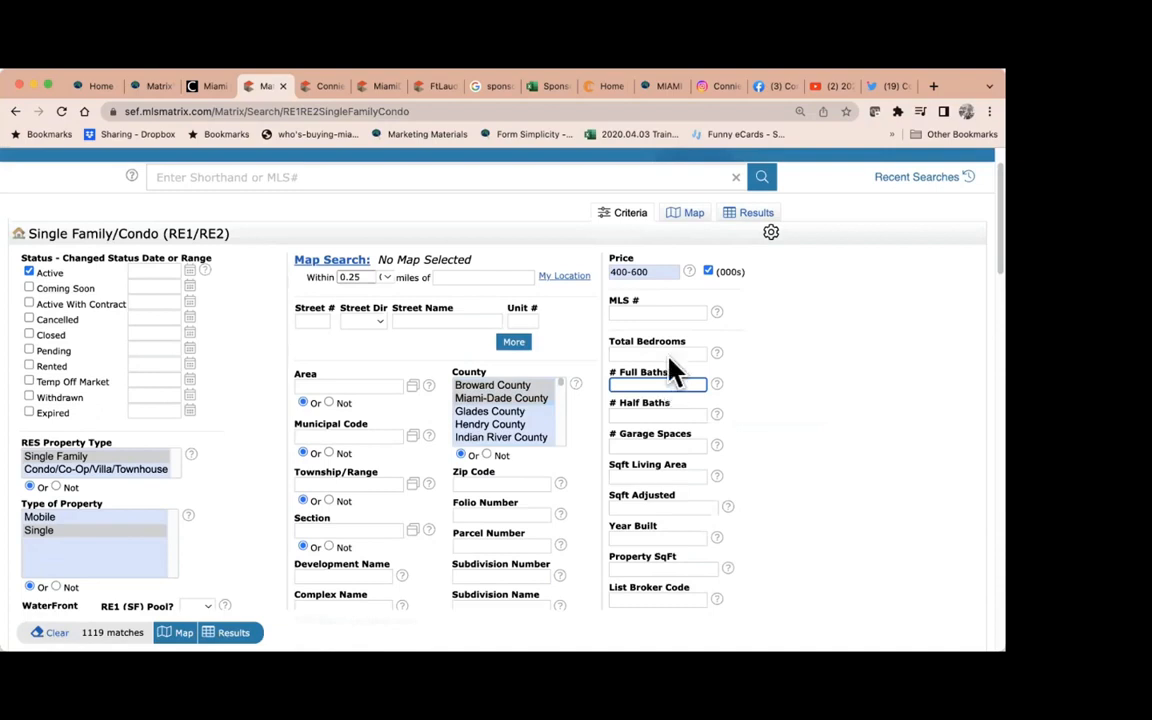
click(666, 352)
text(4)
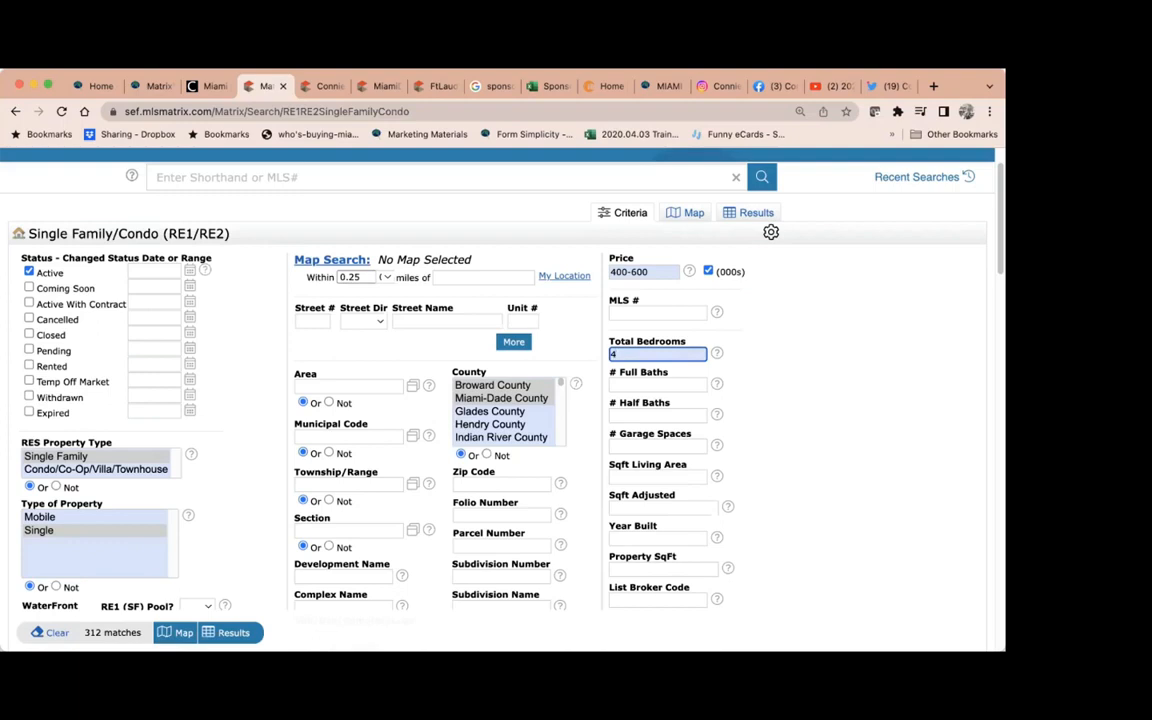
text(-)
text(+)
key(BackSpace)
text(-6)
key(BackSpace)
key(BackSpace)
text(+)
click(619, 383)
text(2)
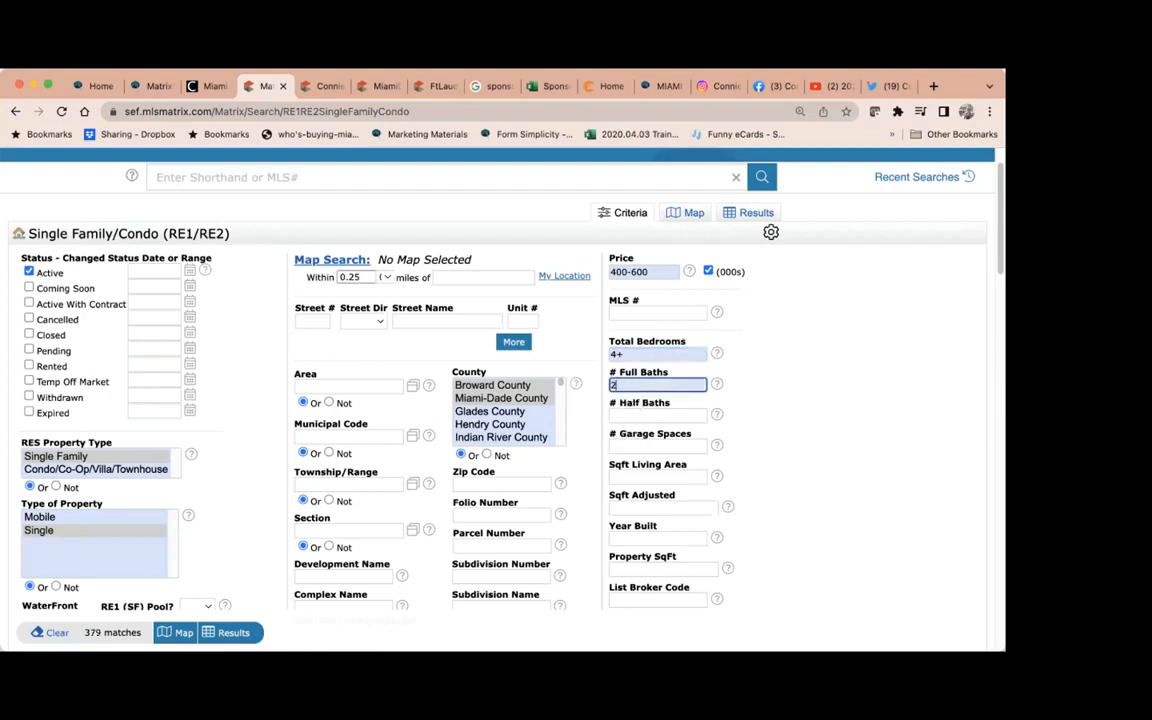
text(+)
Step: Require 1800+ sq ft living area, narrowing results to 180 matches
scroll(630, 330, down, 3)
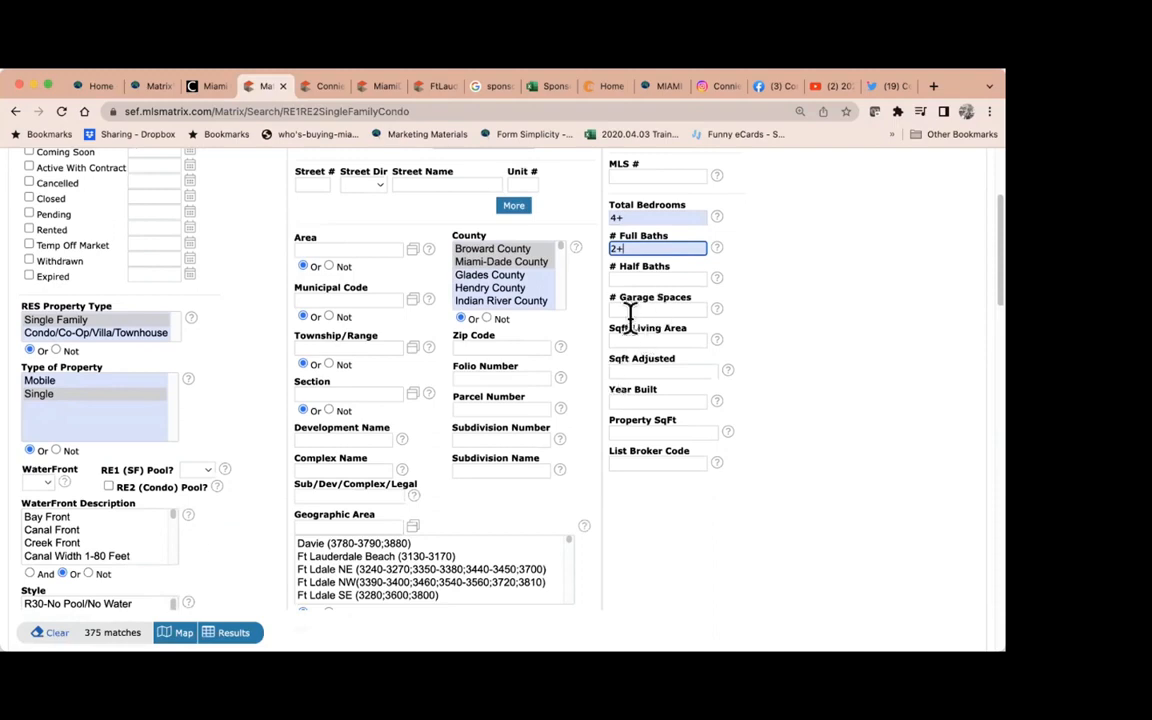
click(630, 339)
text(1)
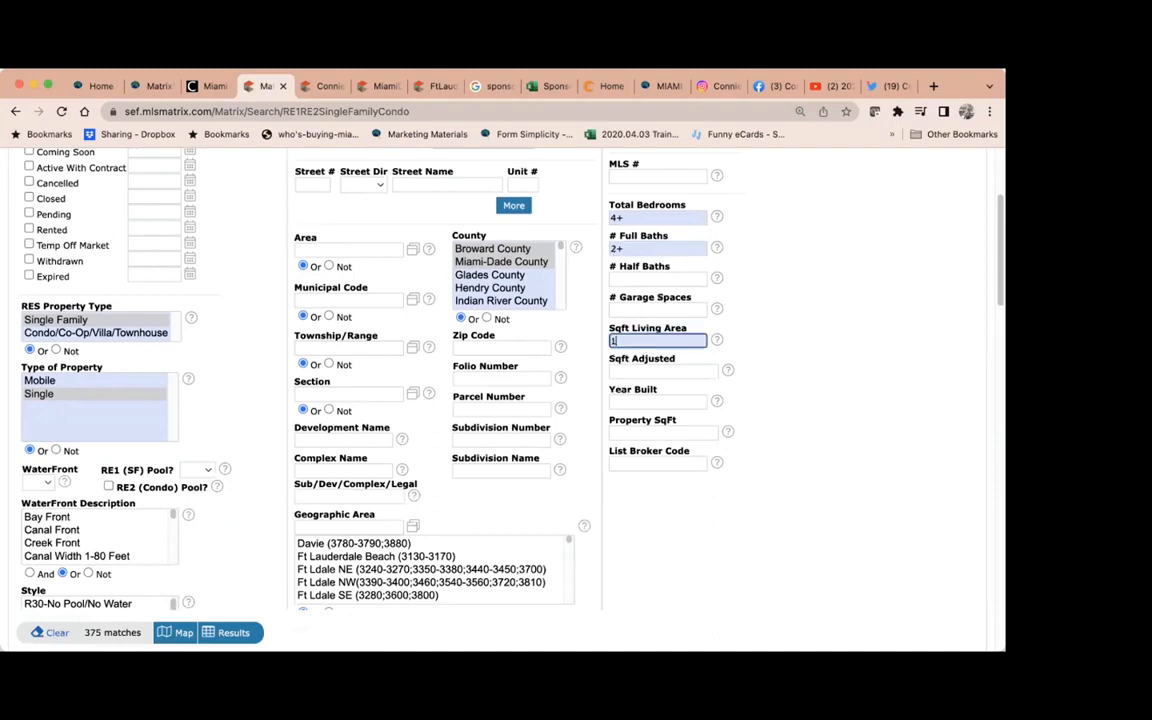
text(88+)
key(BackSpace)
key(BackSpace)
text(00+)
scroll(450, 465, down, 5)
scroll(450, 470, down, 2)
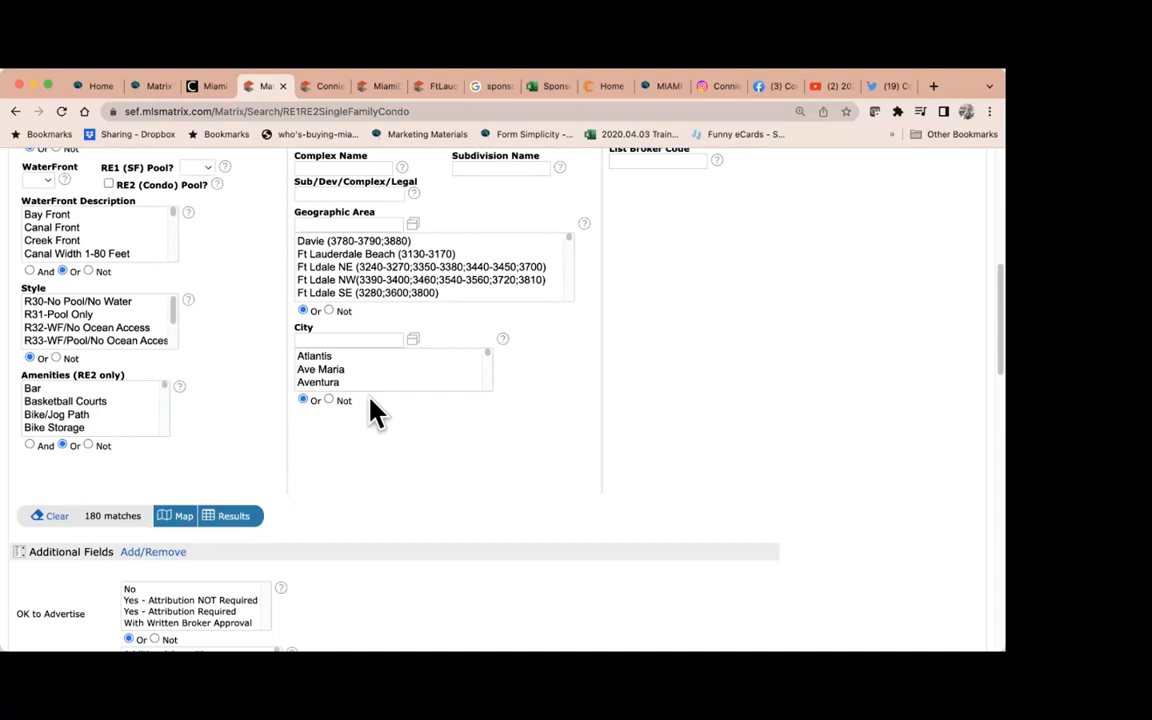
scroll(373, 411, down, 5)
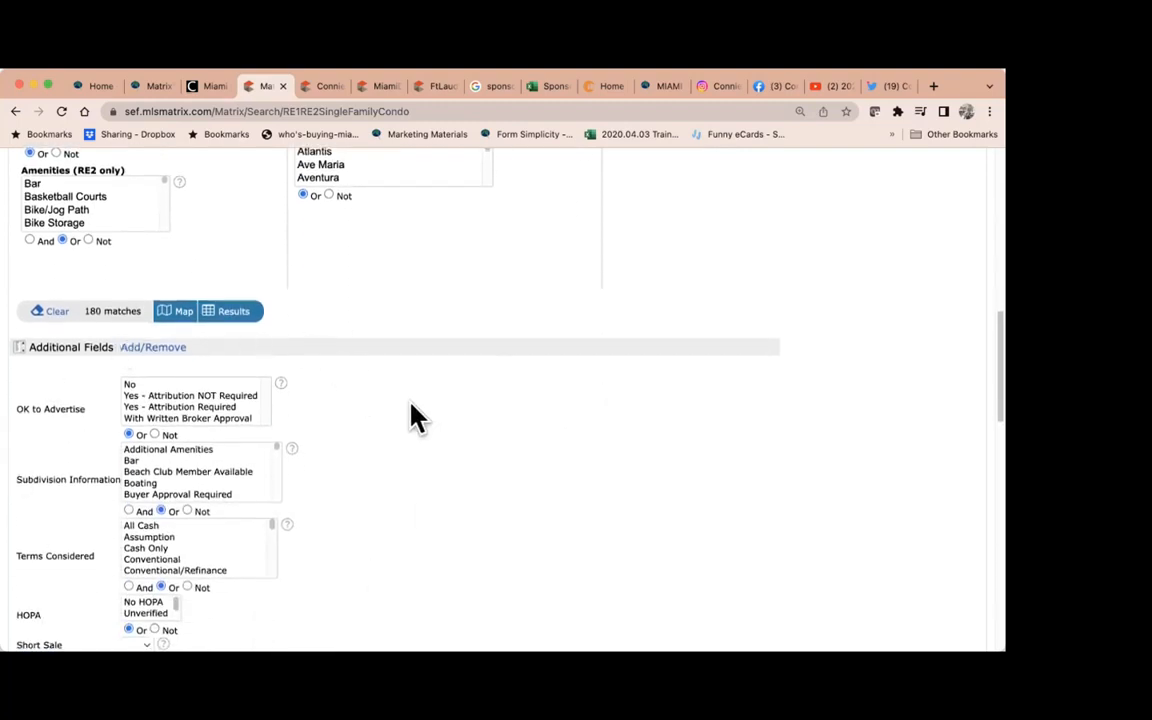
scroll(188, 518, down, 5)
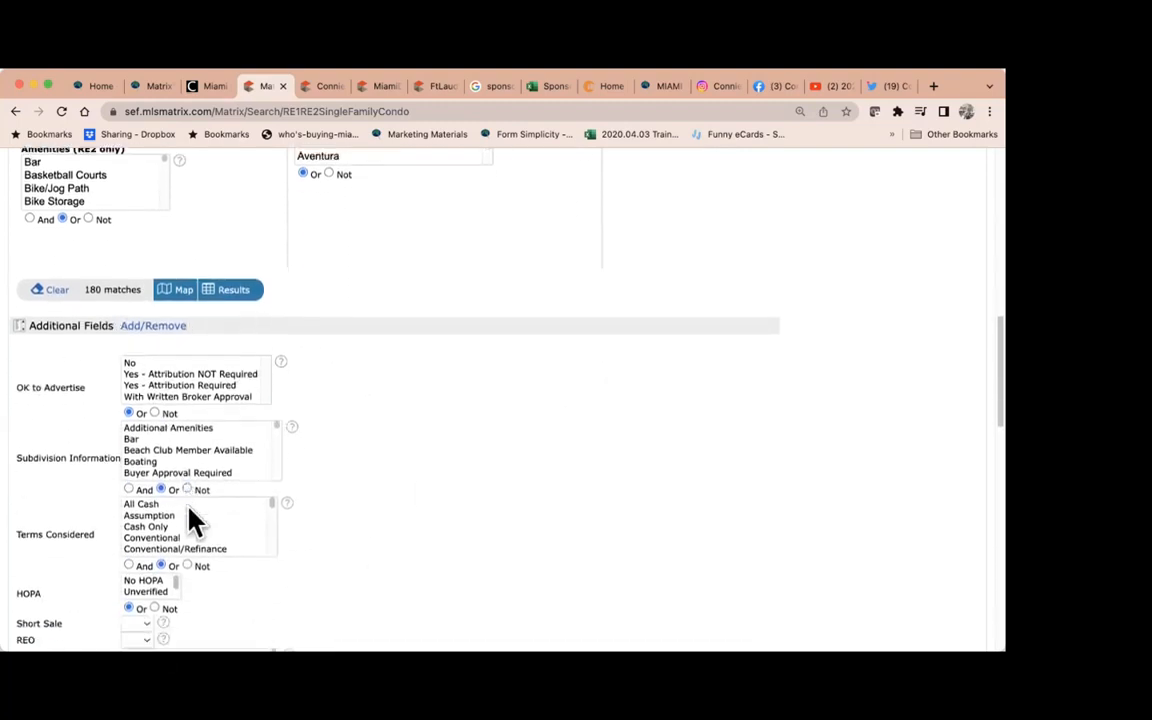
scroll(195, 518, down, 5)
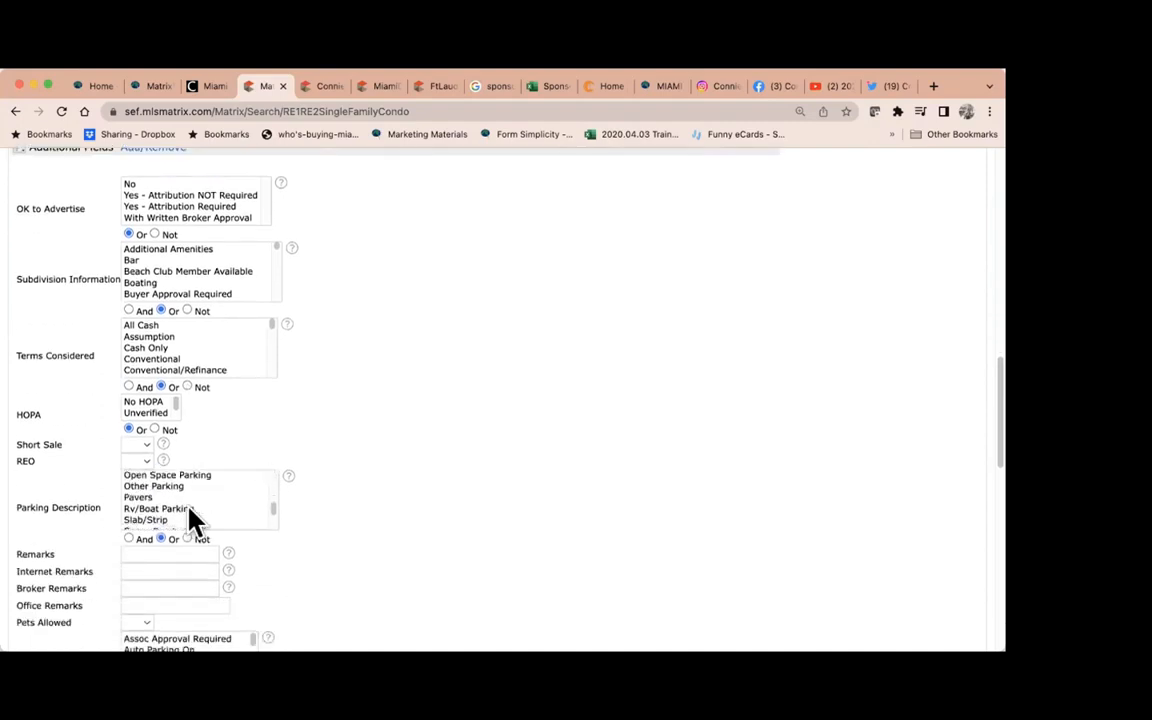
scroll(195, 518, up, 6)
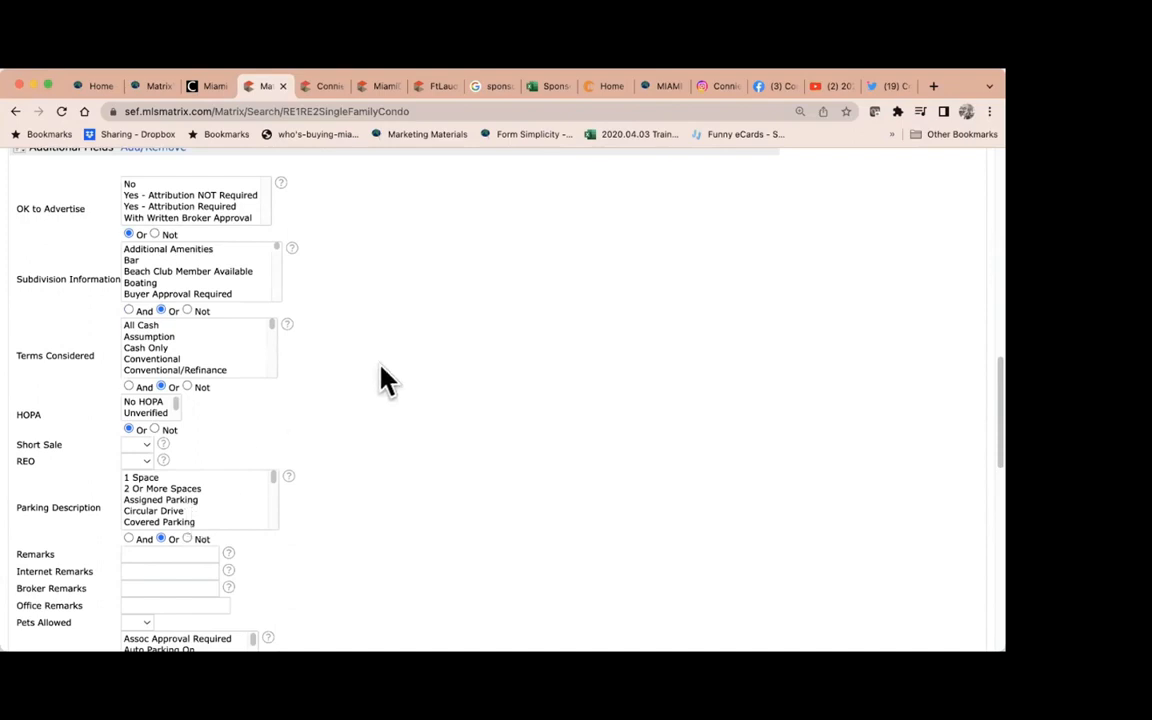
scroll(450, 340, up, 3)
scroll(452, 345, up, 3)
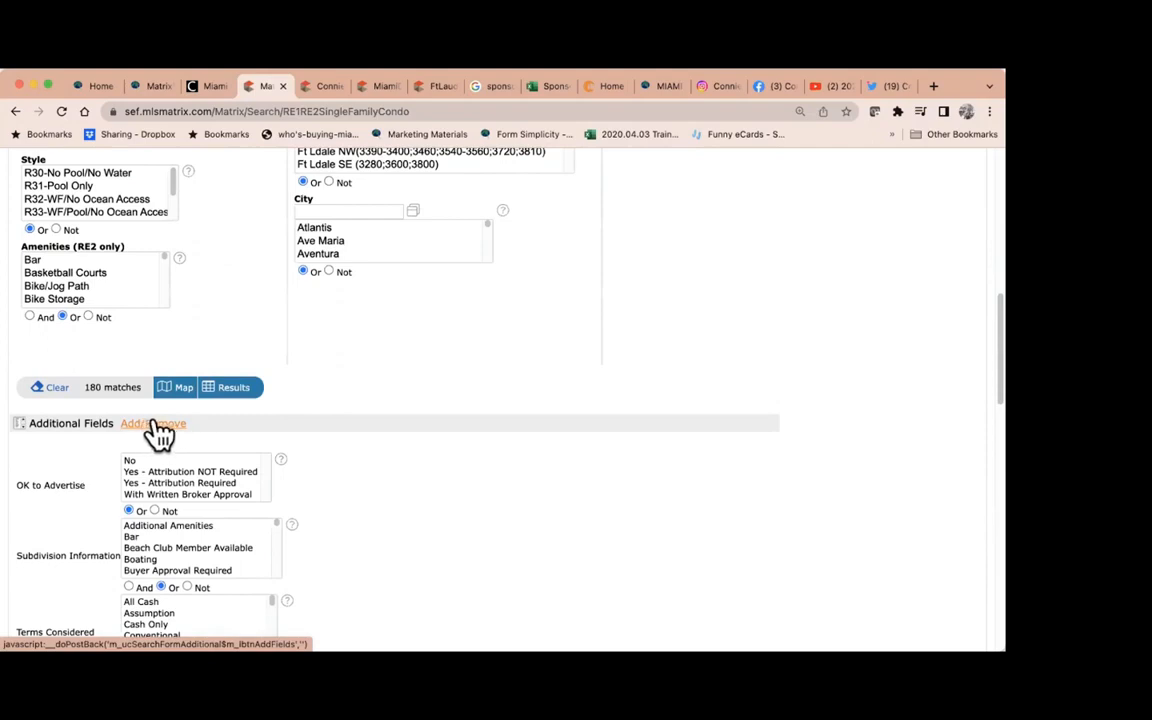
Step: Open Frequently Used Fields customization and add OK to Advertise
click(153, 424)
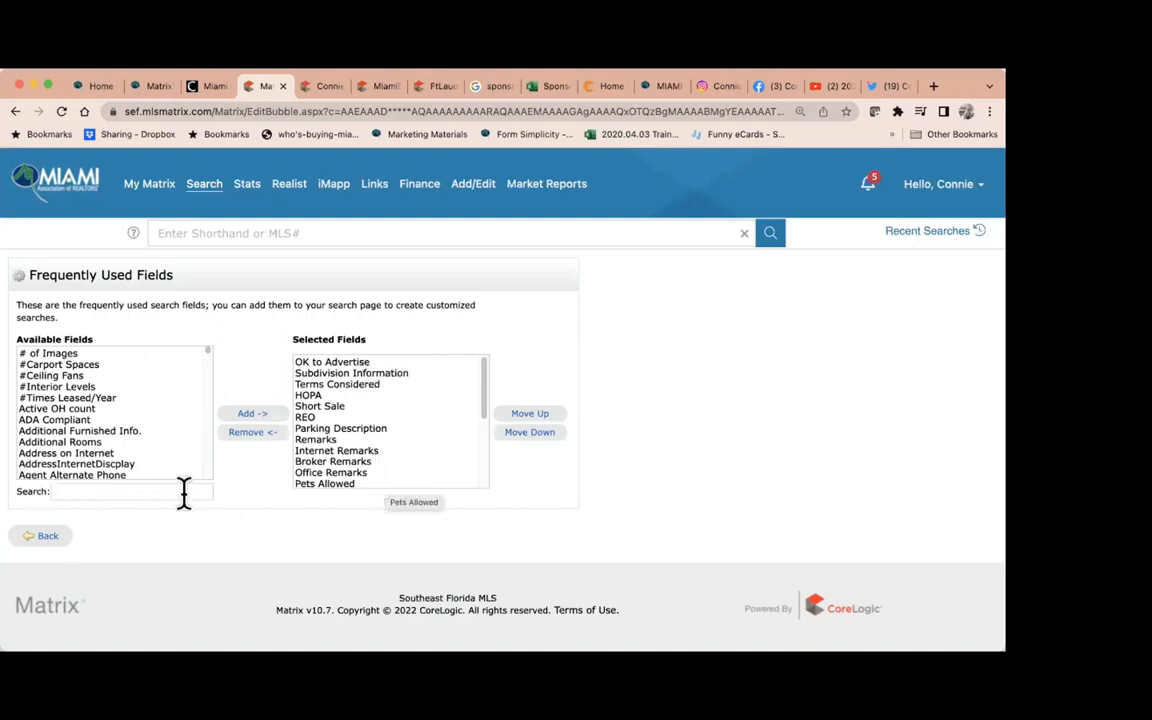
click(126, 490)
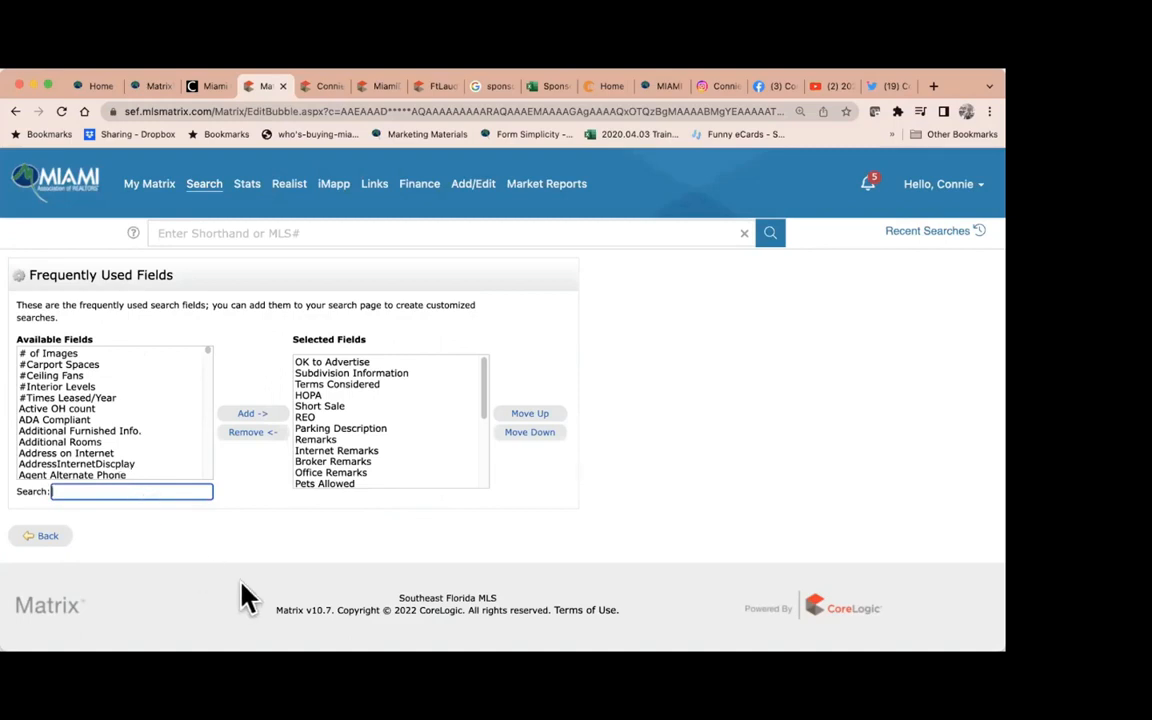
text(ok)
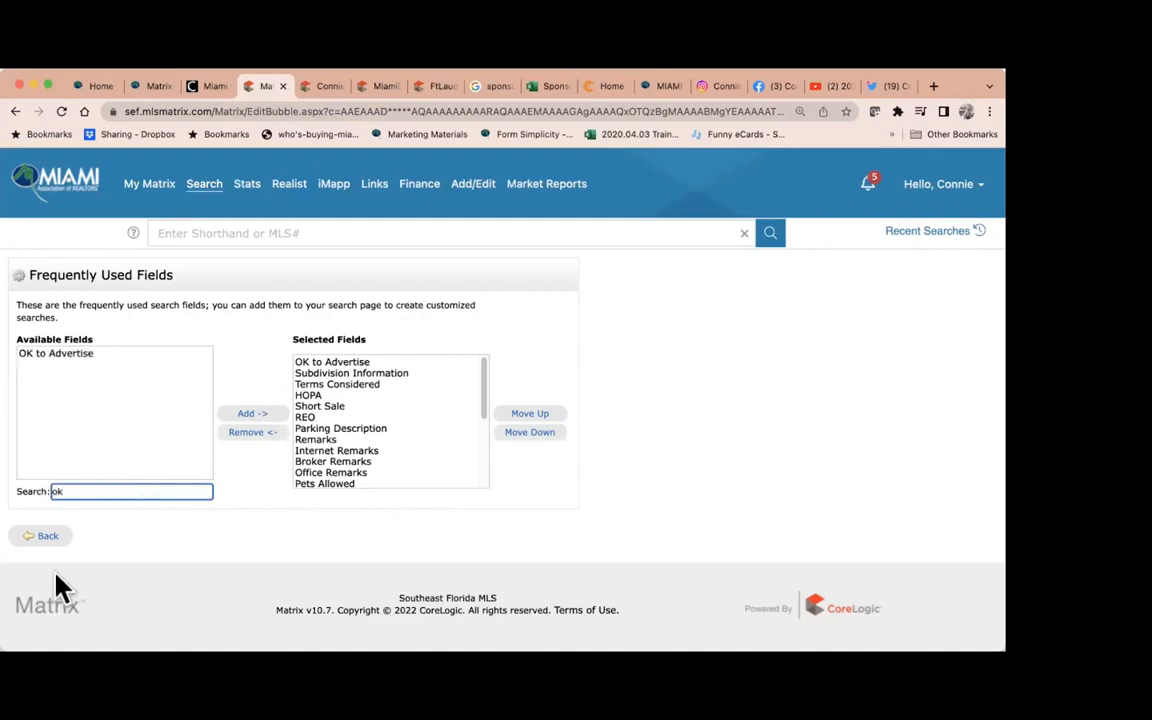
click(57, 355)
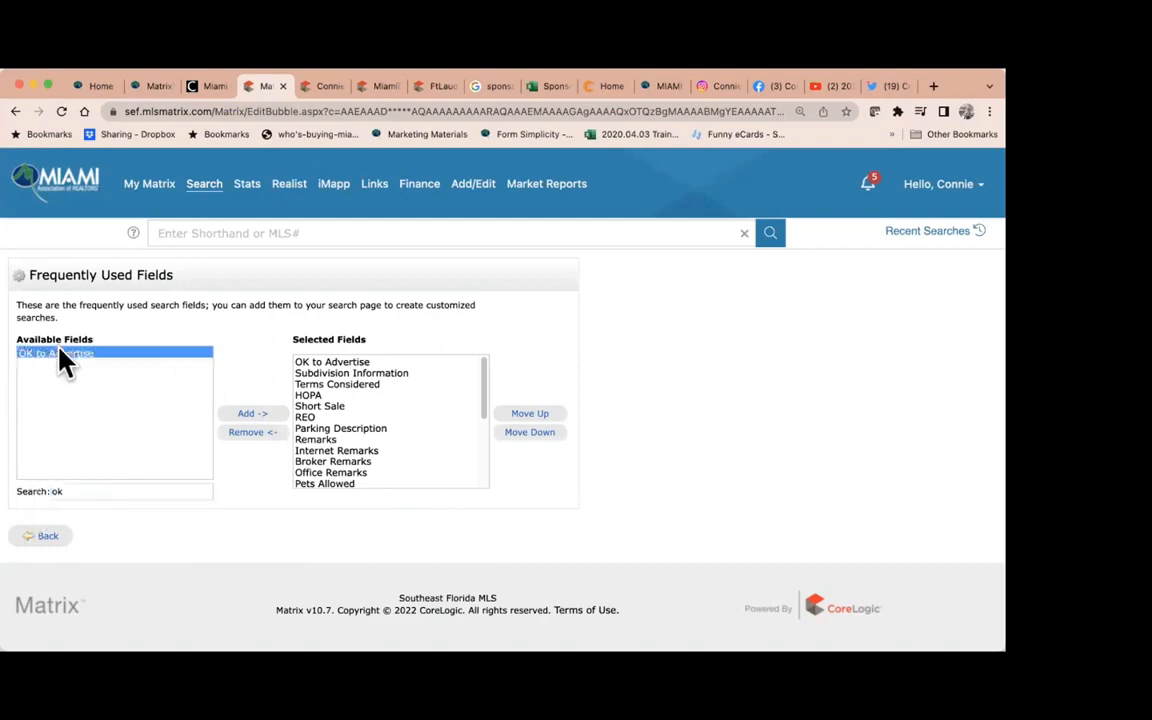
click(243, 414)
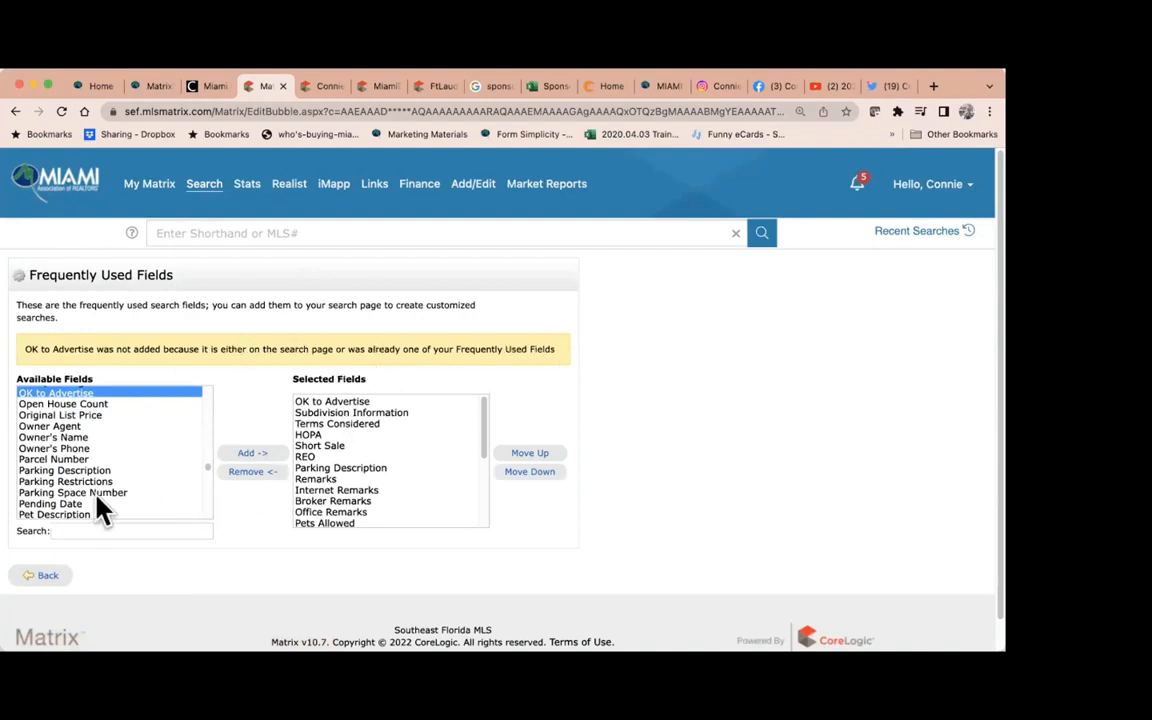
Step: Search Available Fields for 'terms' and 'hopa', selecting Terms Considered and HOPA
click(88, 530)
text(terms)
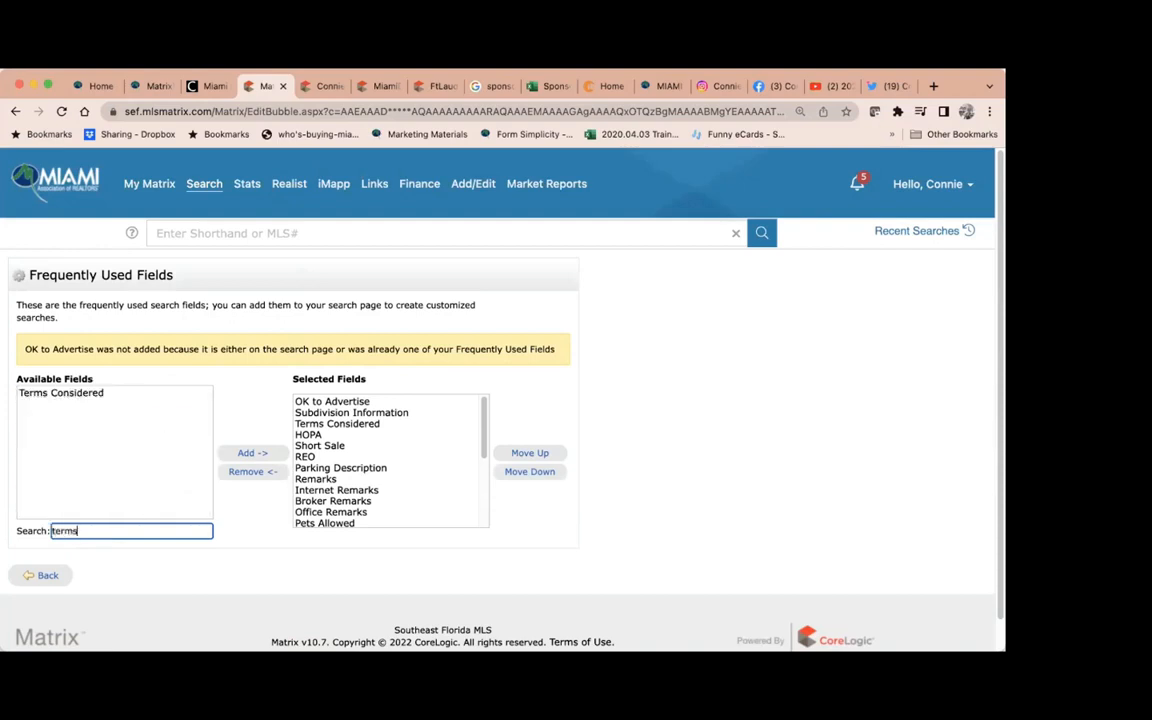
click(46, 392)
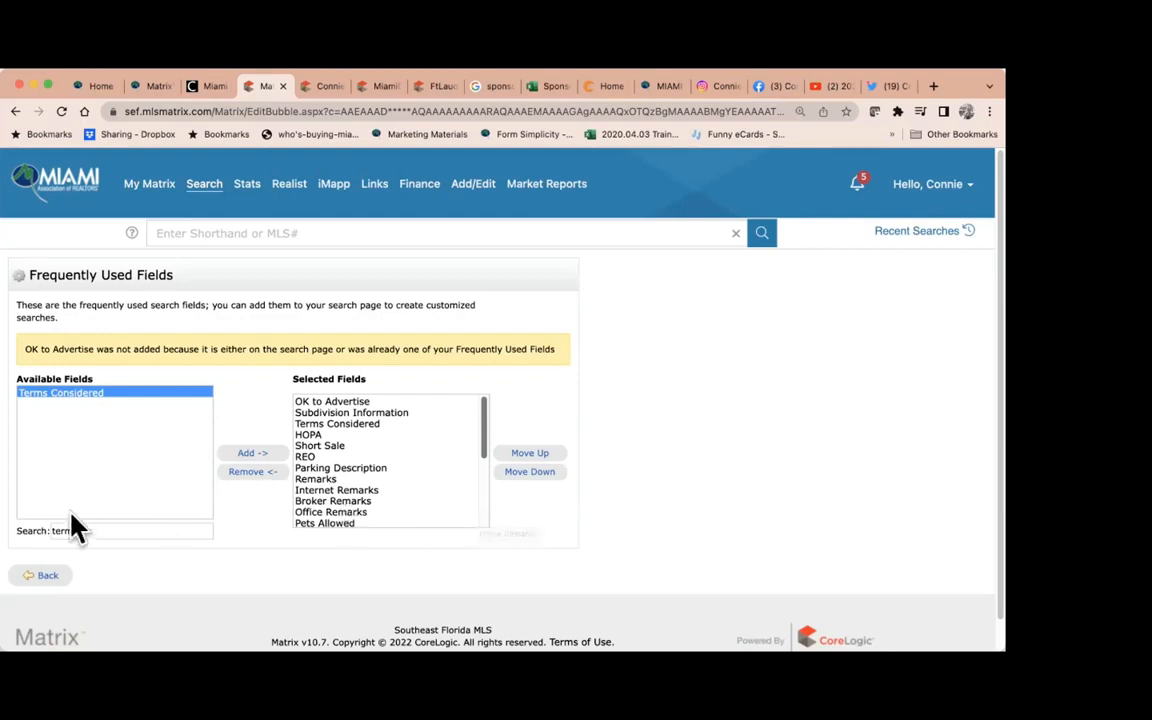
click(87, 527)
drag(87, 527, 9, 523)
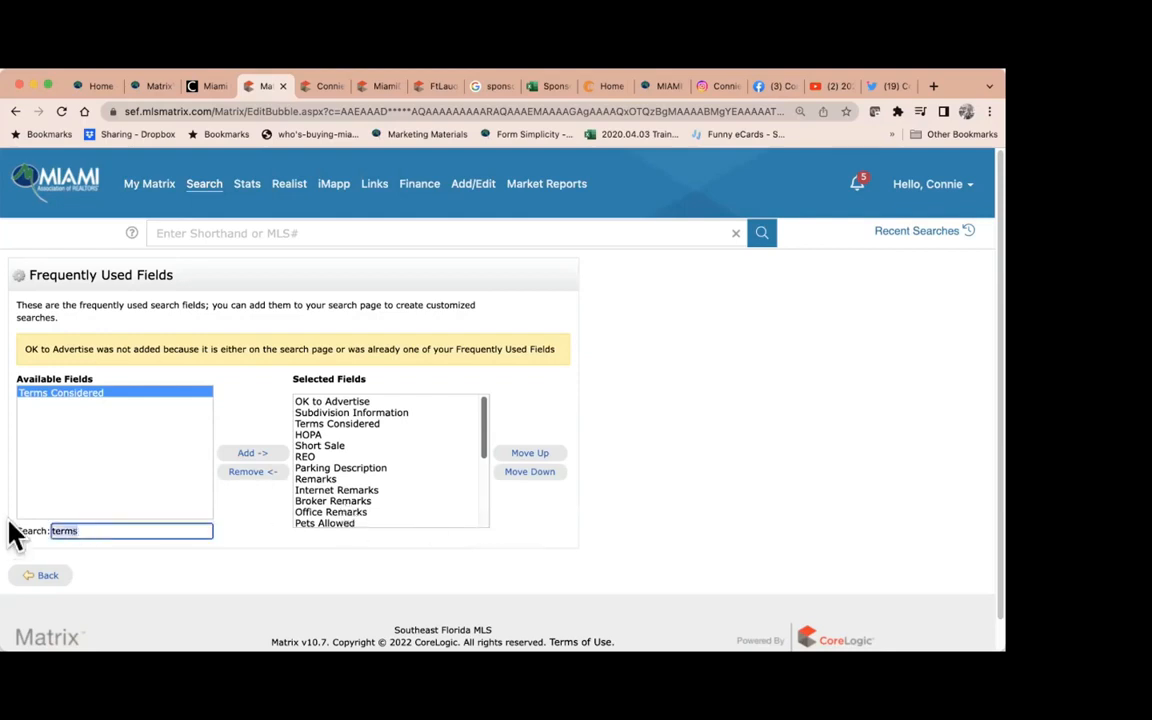
text(hopa)
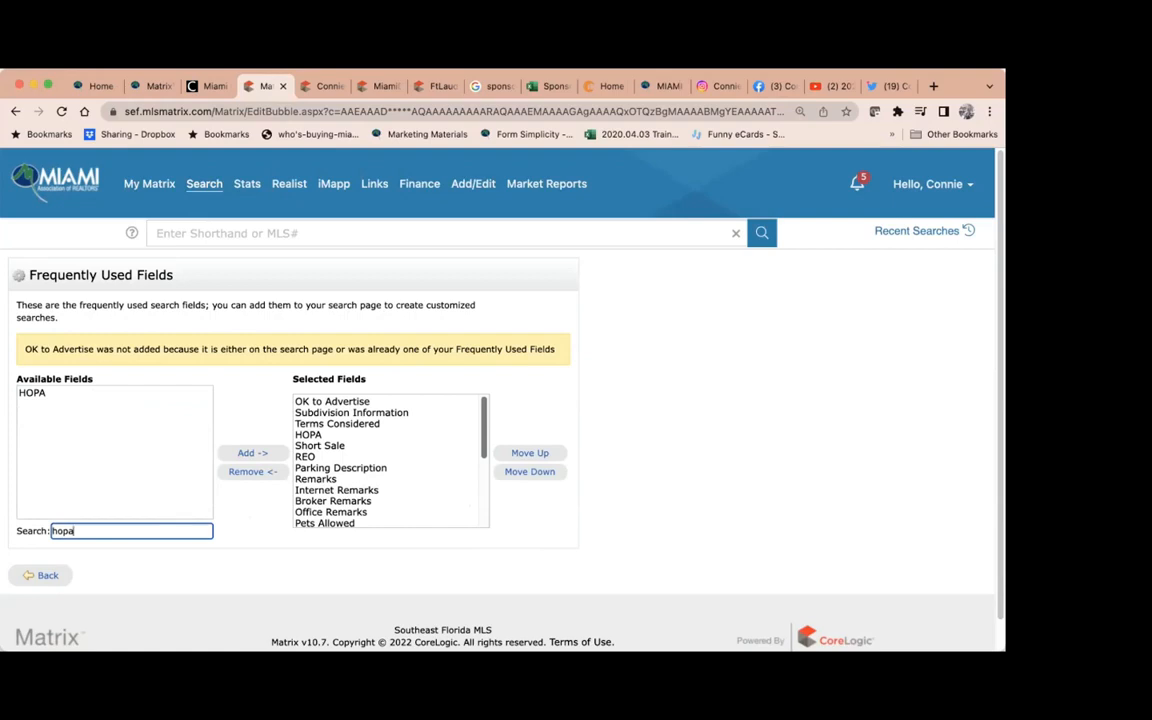
click(33, 393)
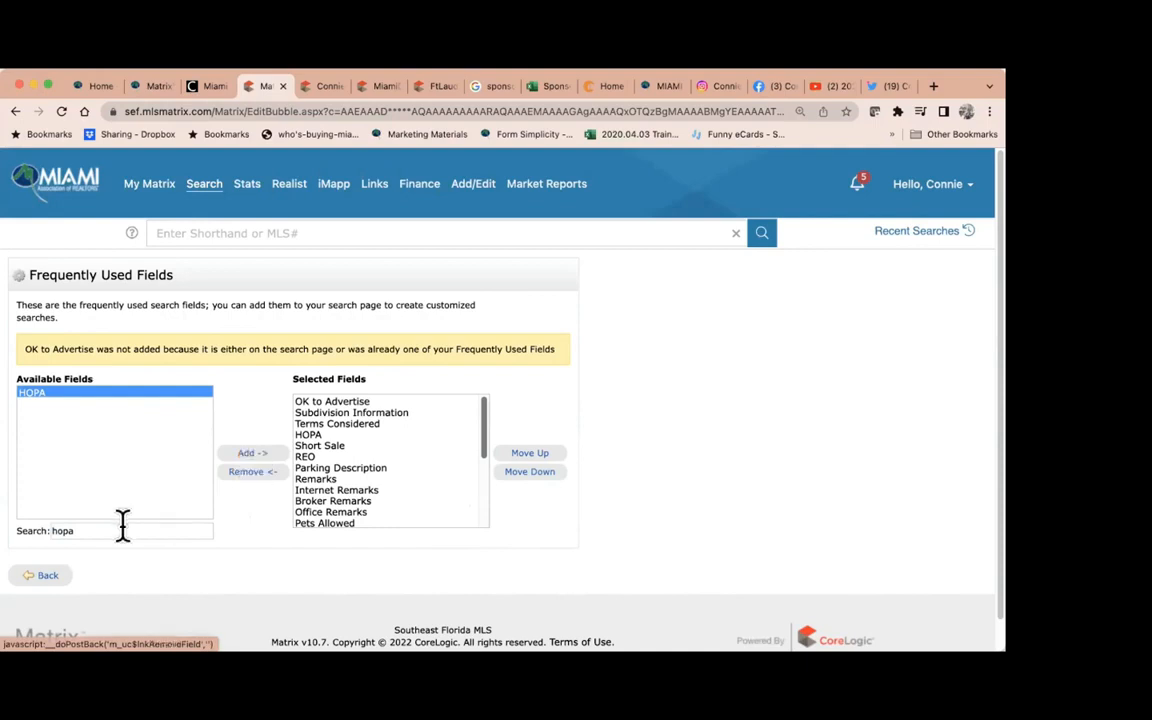
Step: Search for 'short' and add Short Sale to the Frequently Used Fields
drag(122, 525, 36, 535)
text(s)
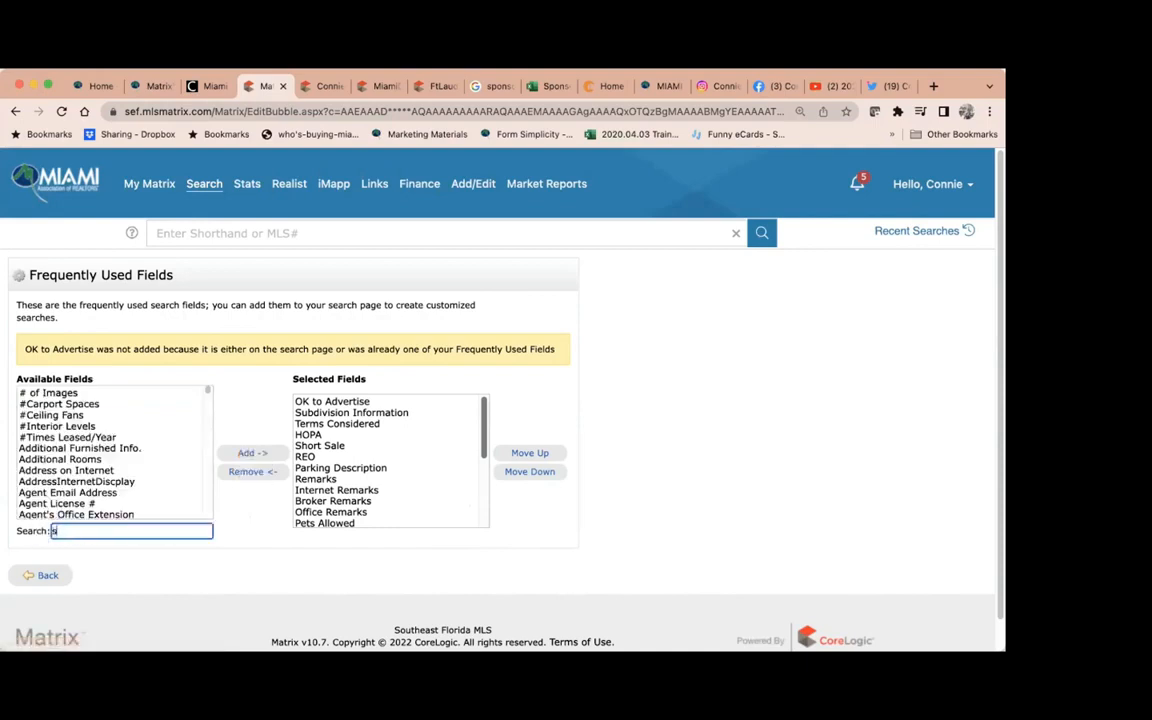
text(hort)
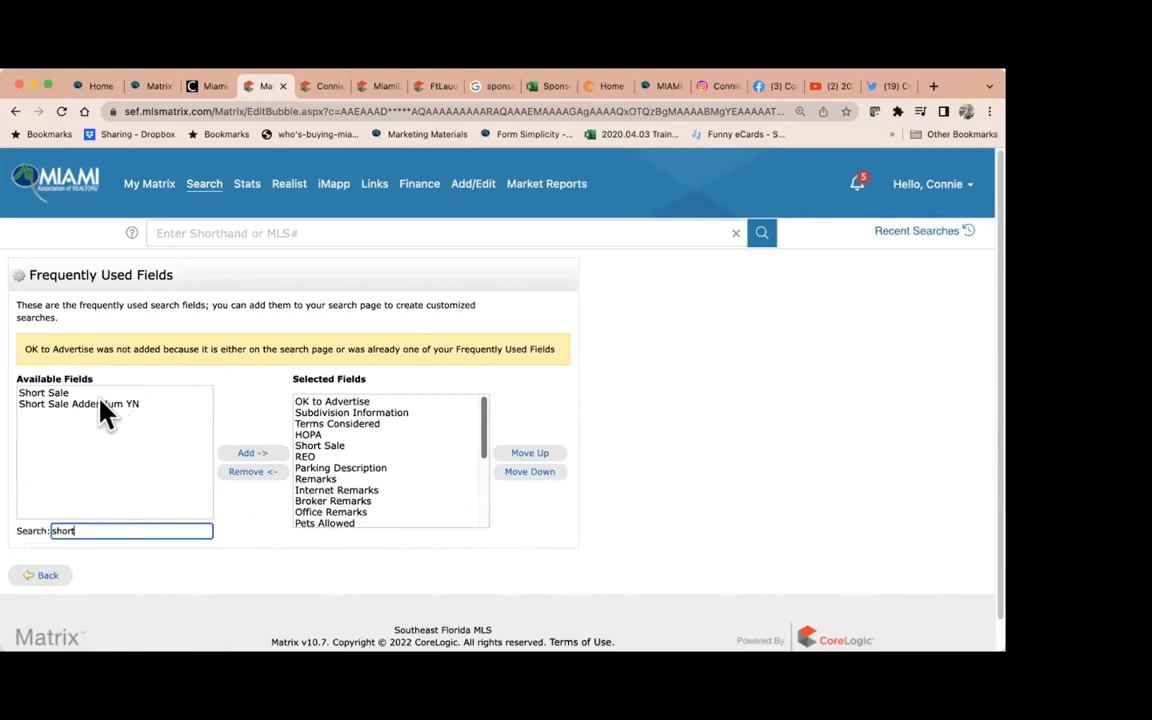
click(75, 405)
click(57, 392)
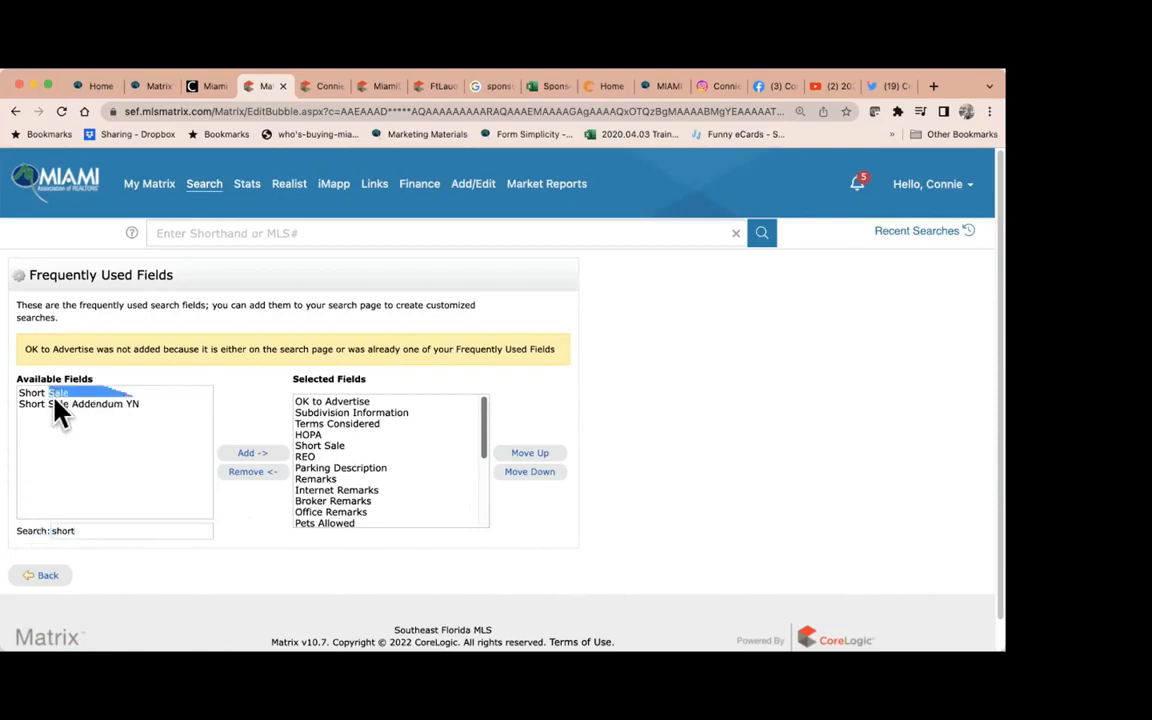
click(232, 456)
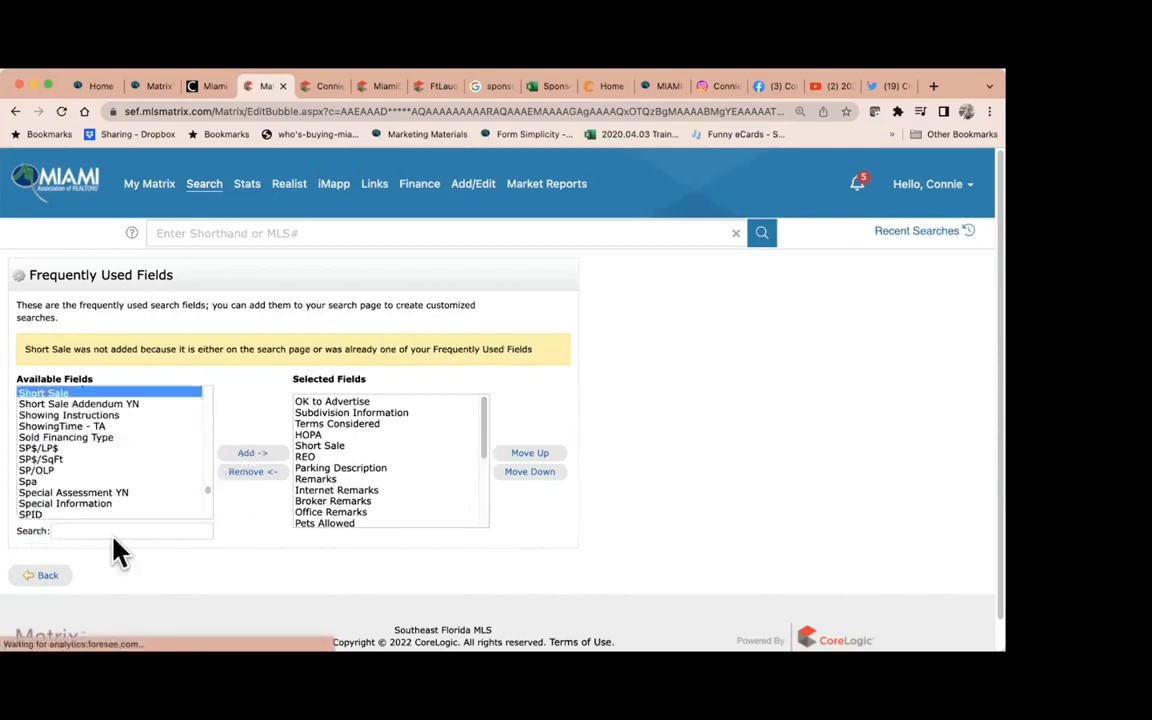
Step: Search for 'remarks' and select Broker, Internet, Office and plain Remarks fields
click(103, 529)
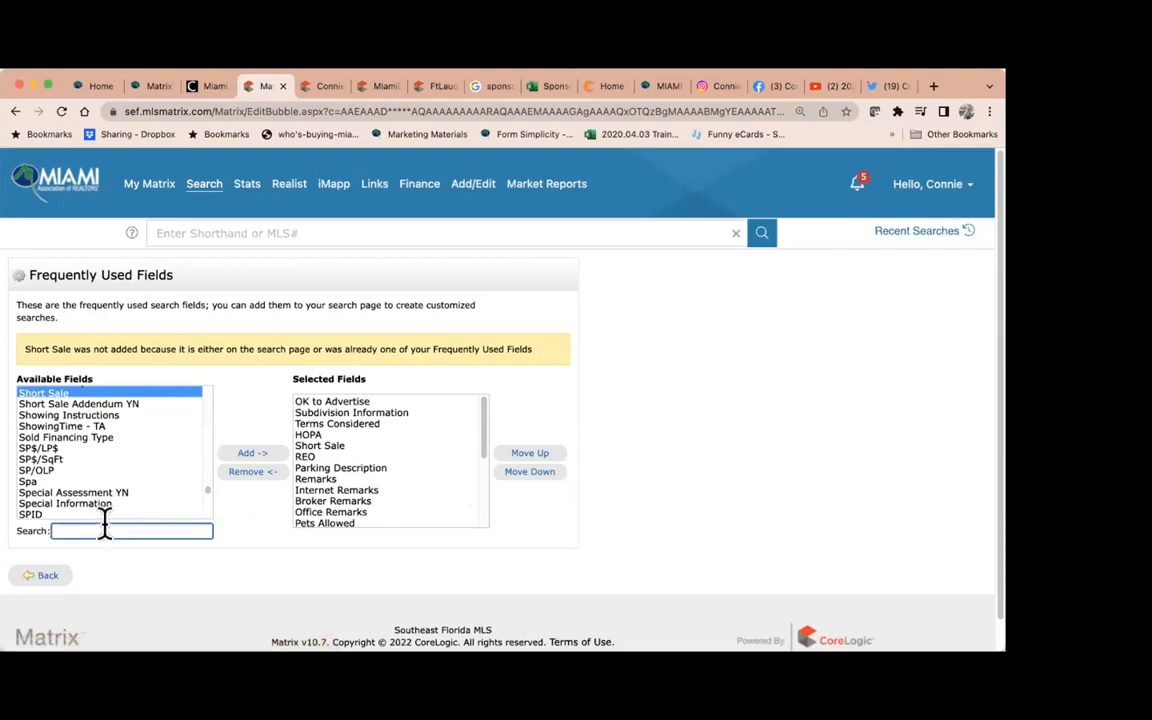
text(reo)
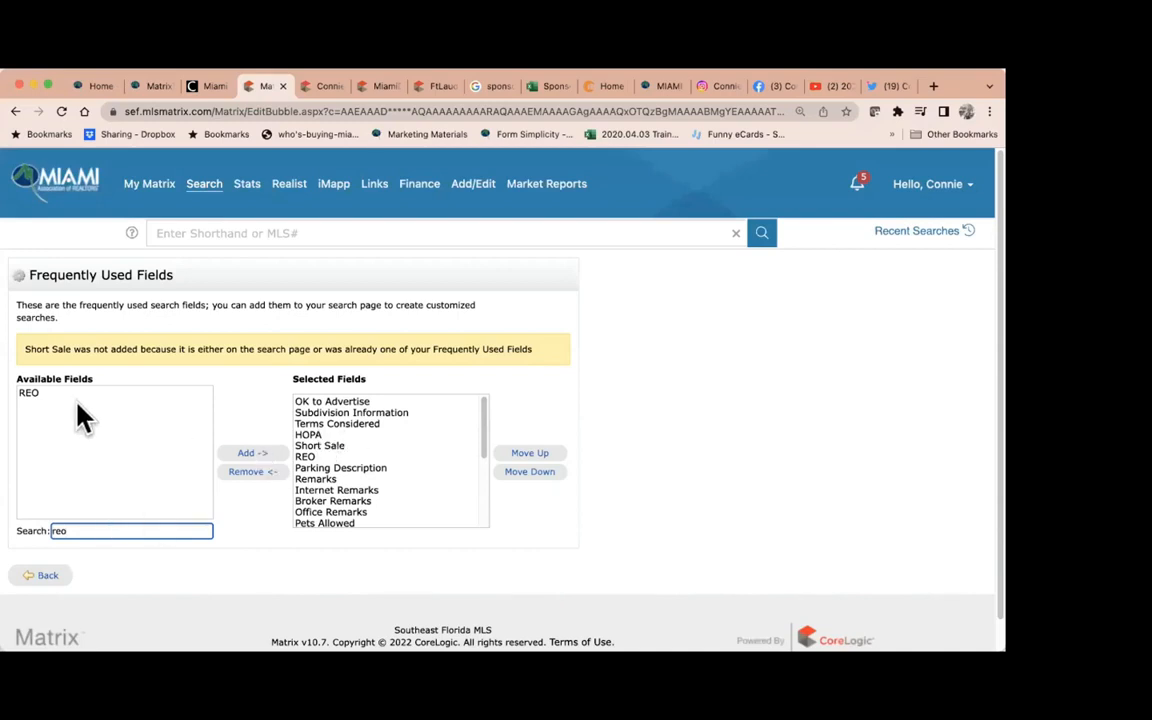
key(BackSpace)
key(BackSpace)
key(BackSpace)
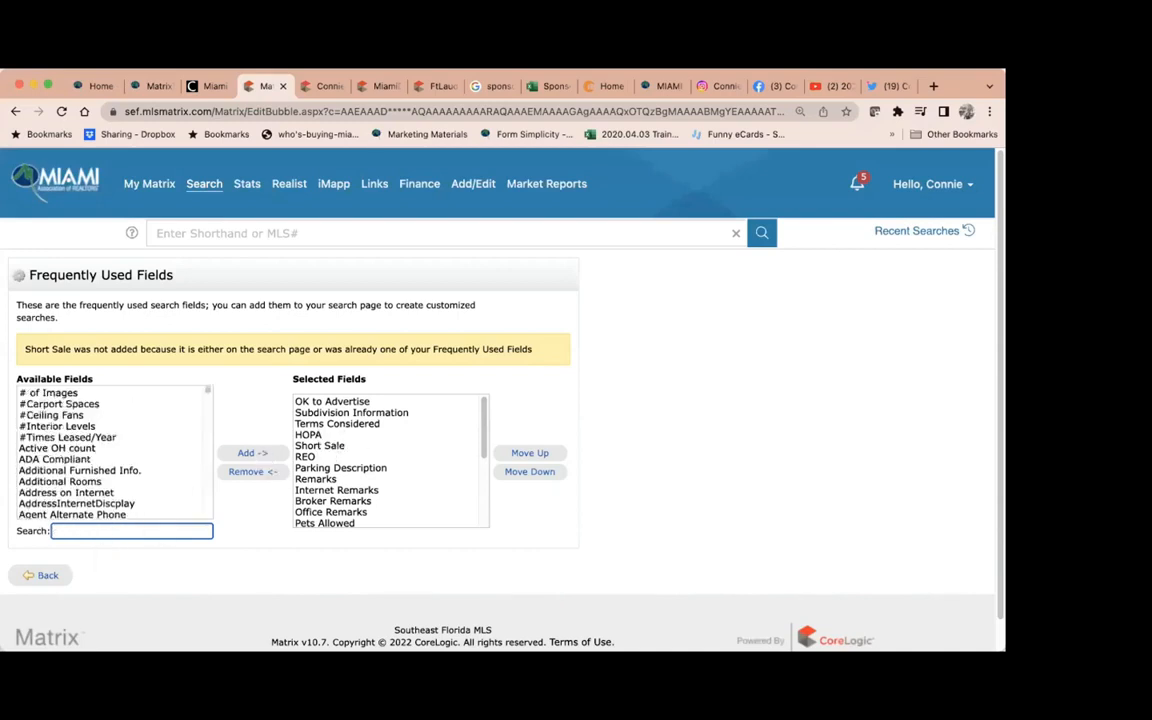
text(remma)
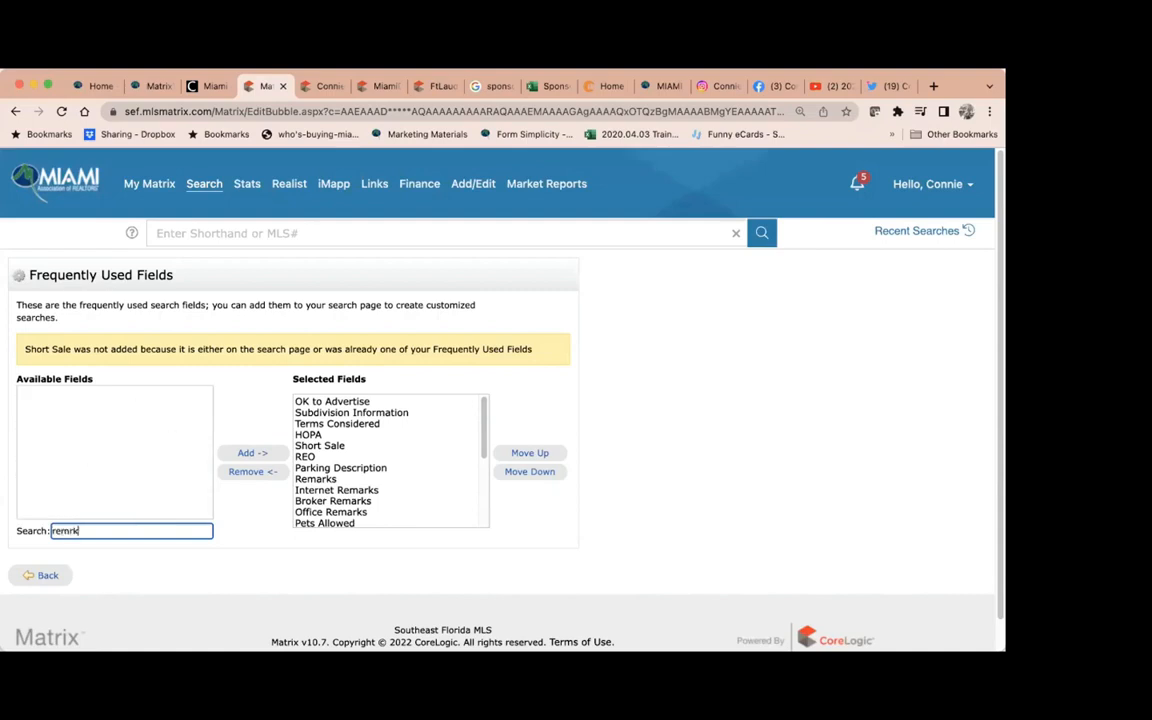
key(BackSpace)
key(BackSpace)
text(arks)
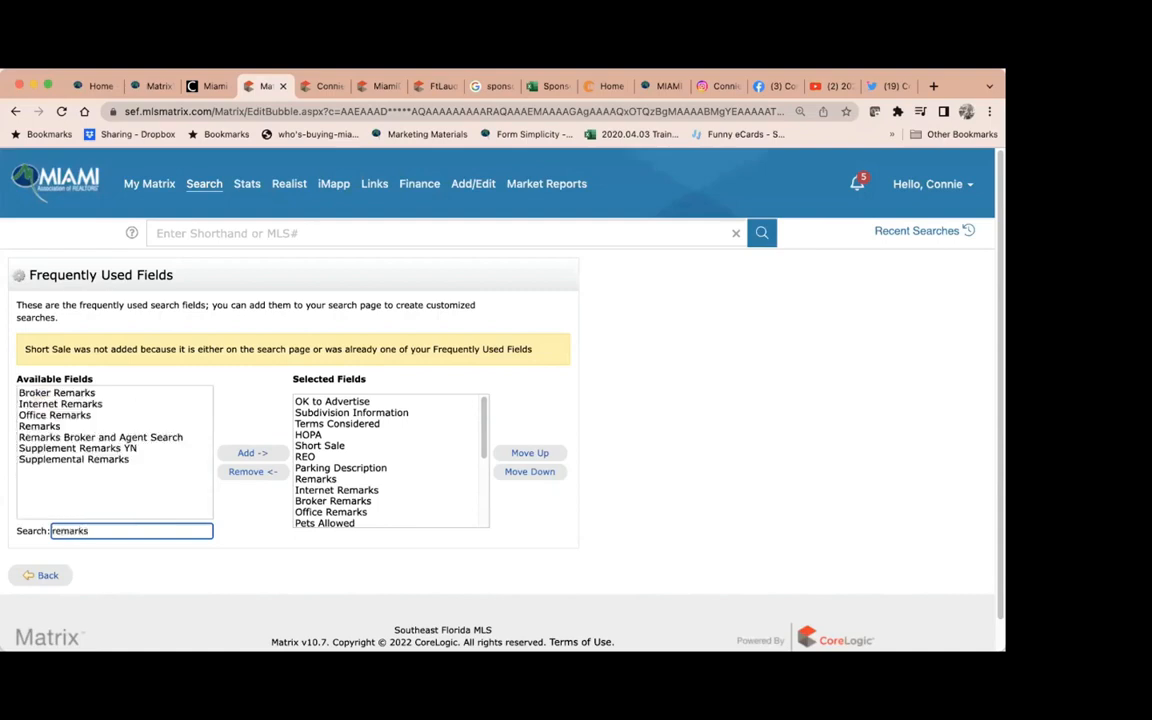
click(50, 393)
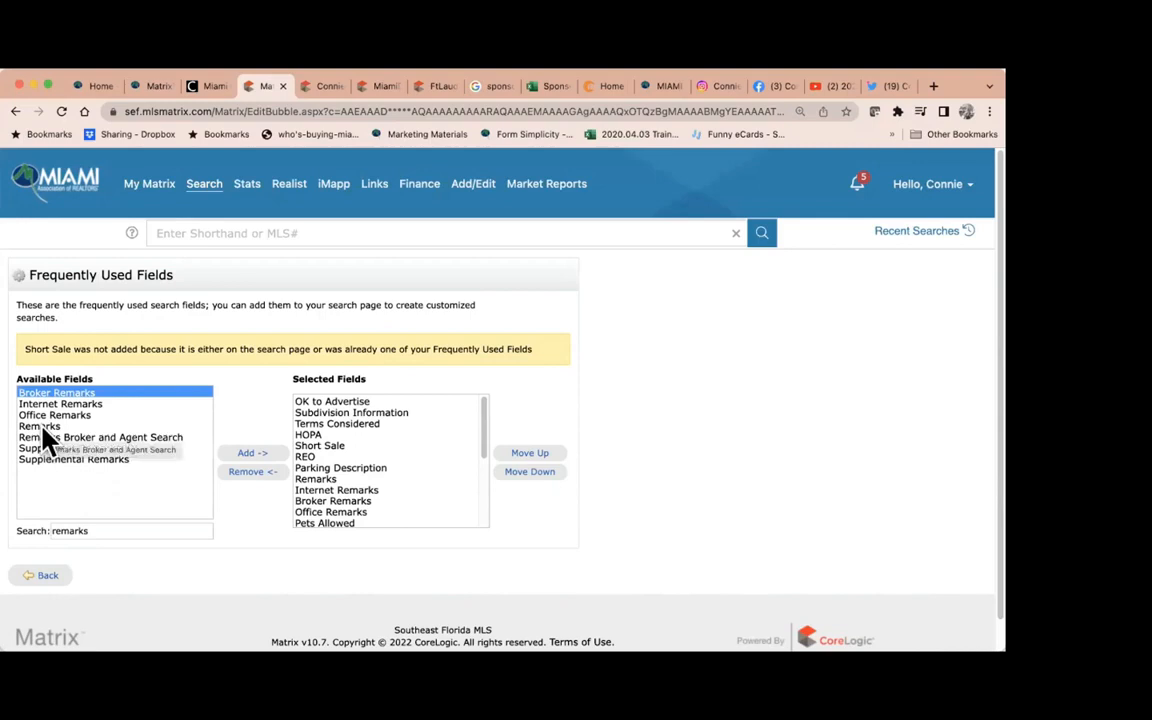
shift+click(42, 428)
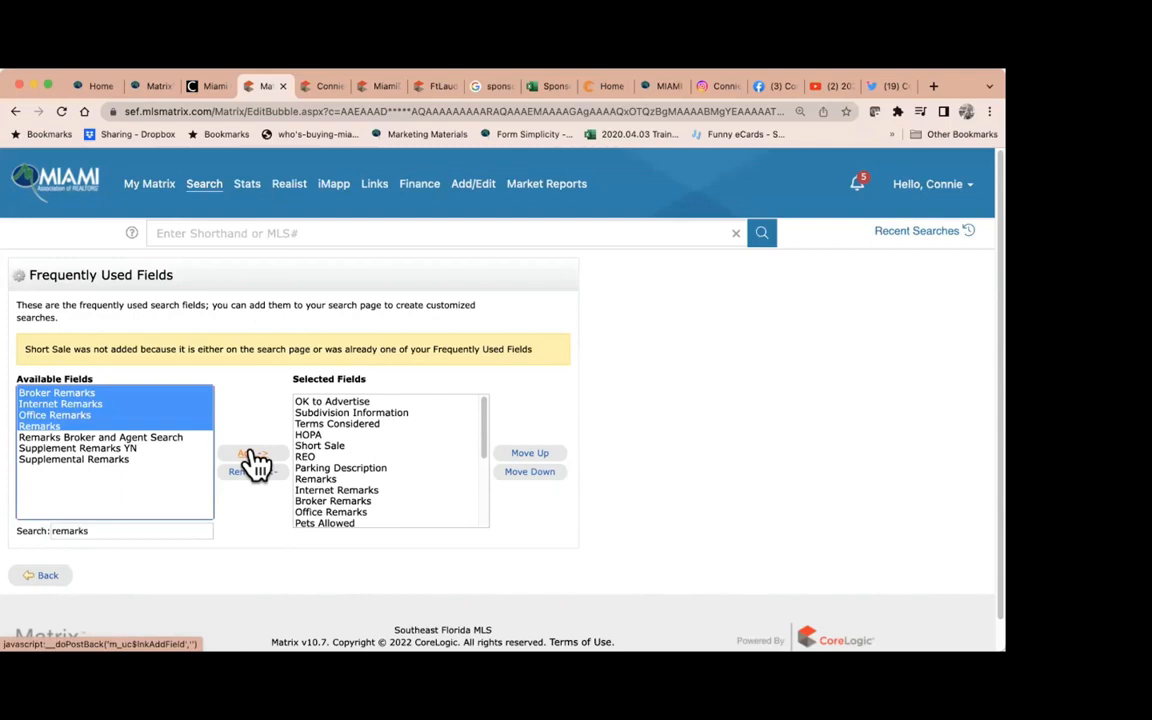
drag(139, 530, 52, 530)
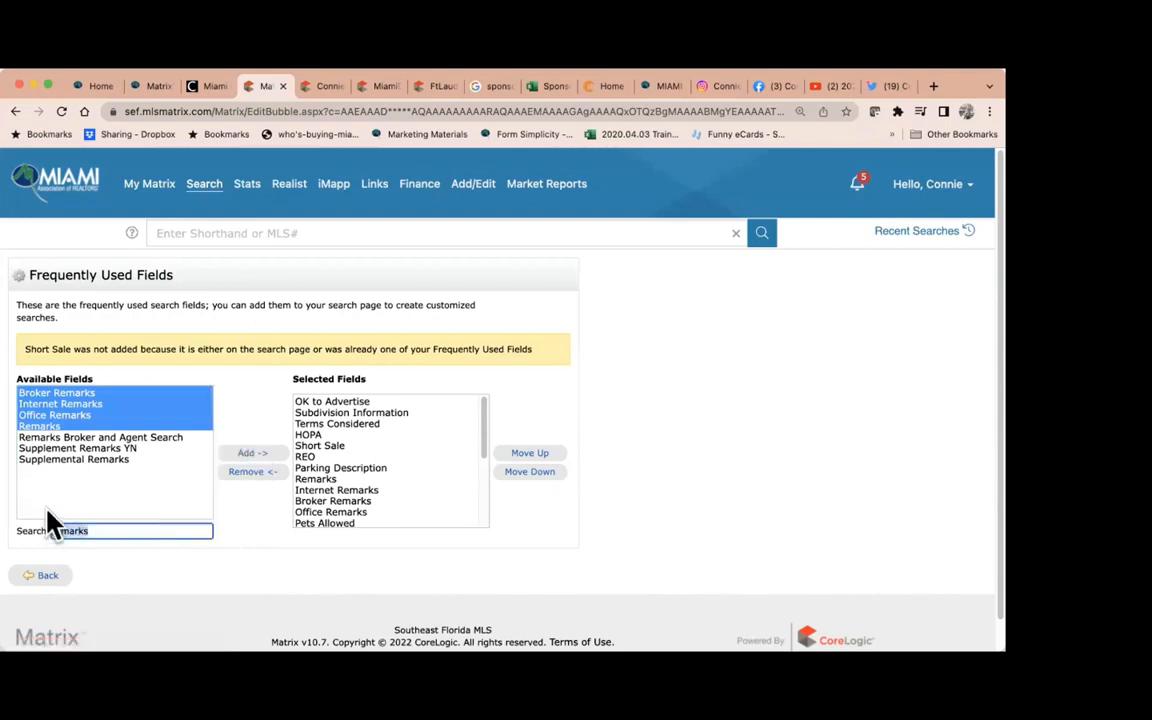
Step: Select Pets Allowed and locate Assoc Fee Paid Per in the Selected Fields list
text(pets)
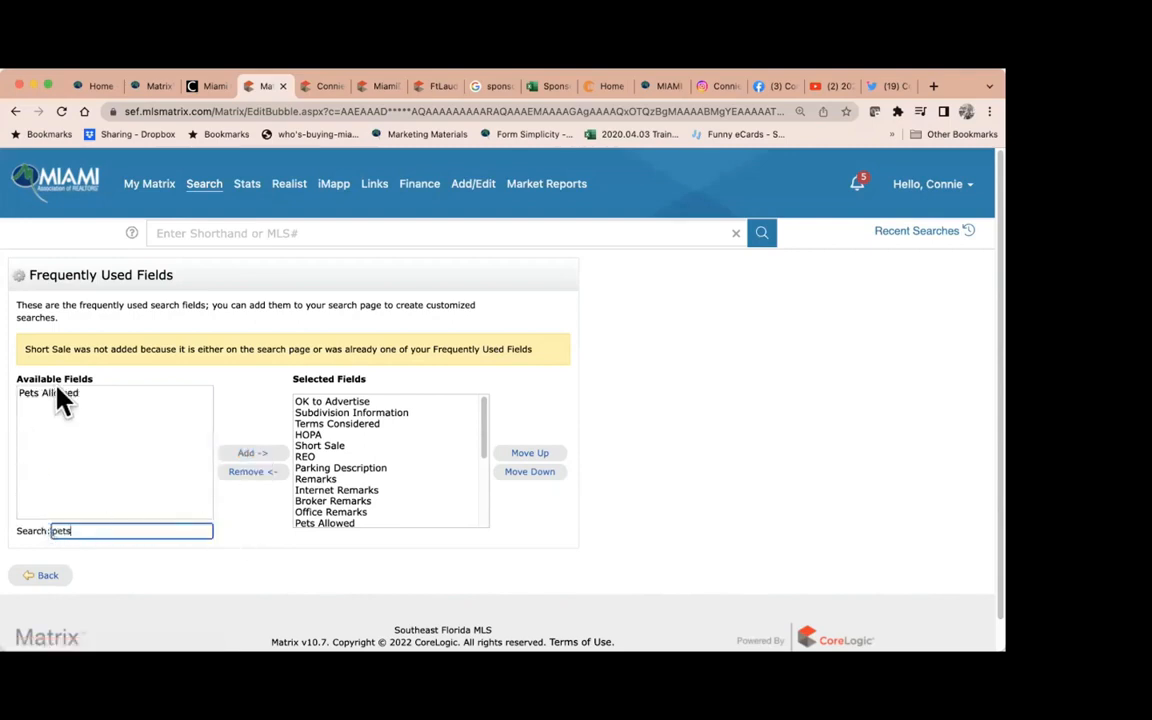
click(58, 392)
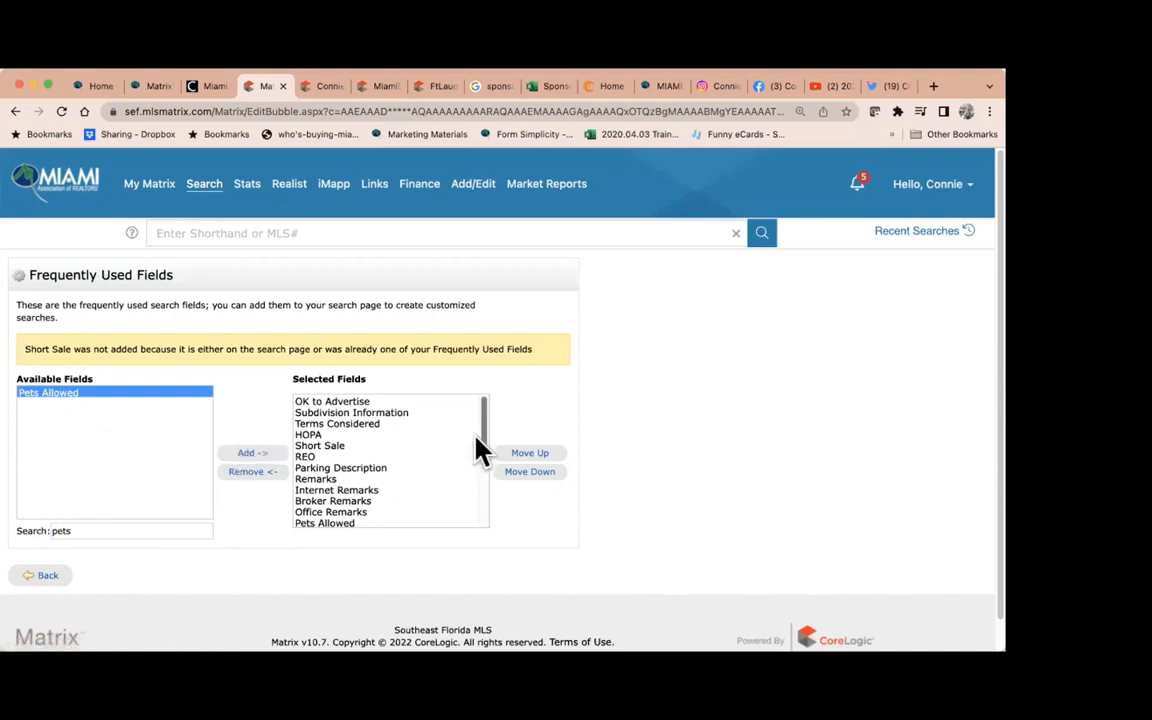
drag(476, 440, 479, 488)
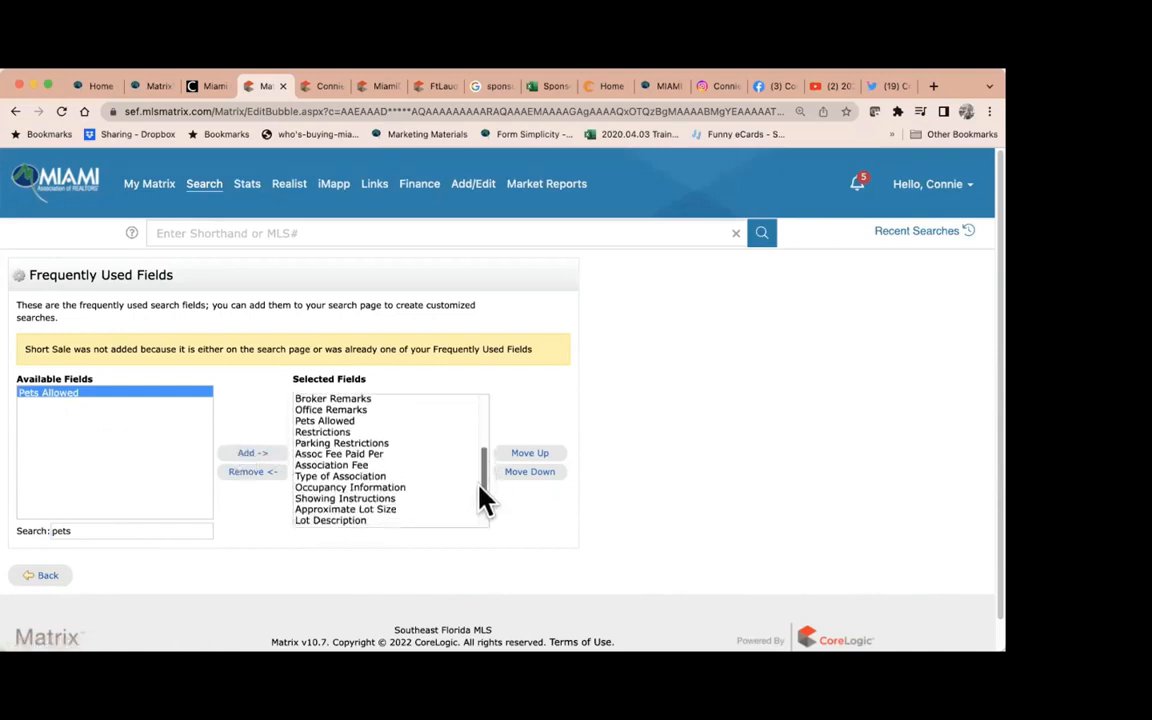
click(345, 452)
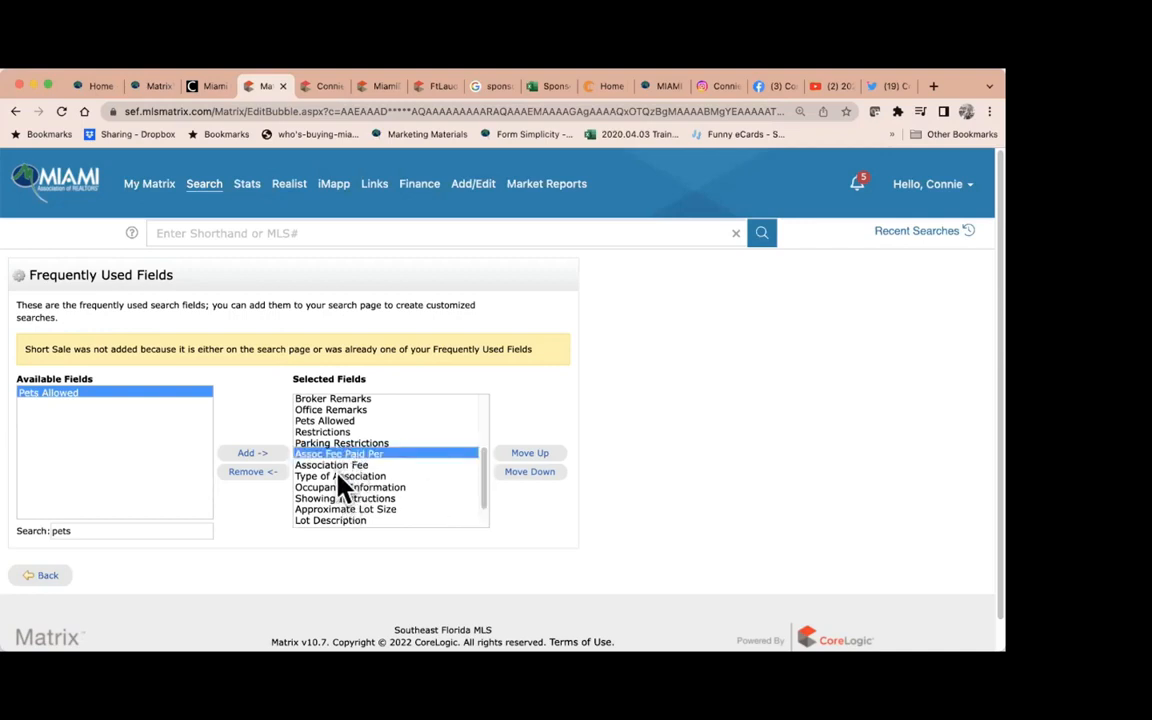
Step: Search 'assoc' and select Assoc Fee Paid Per, Association Fee and Type of Association
click(157, 528)
key(BackSpace)
key(BackSpace)
key(BackSpace)
key(BackSpace)
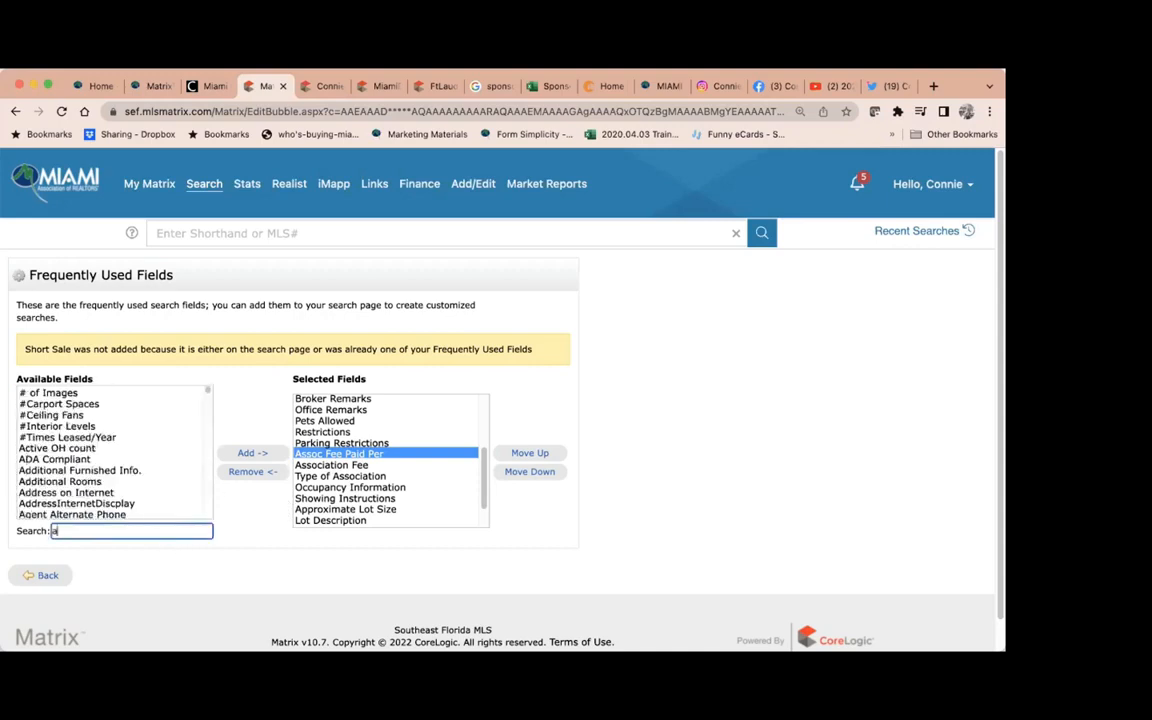
text(assoc)
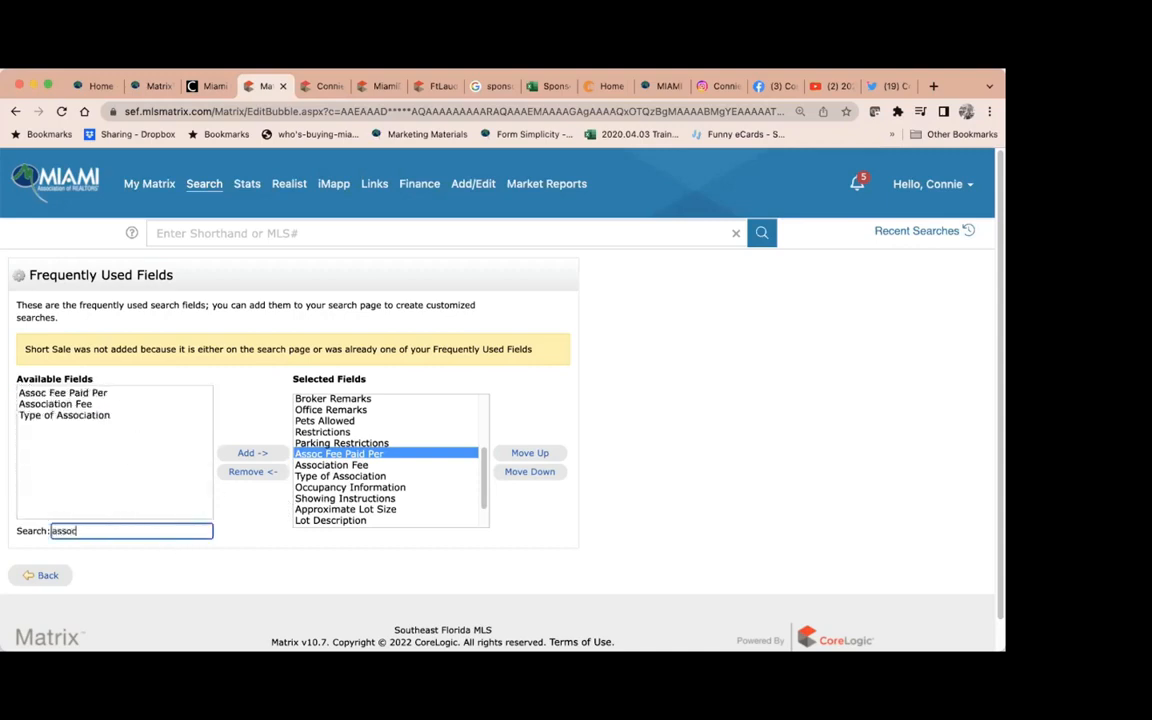
click(84, 393)
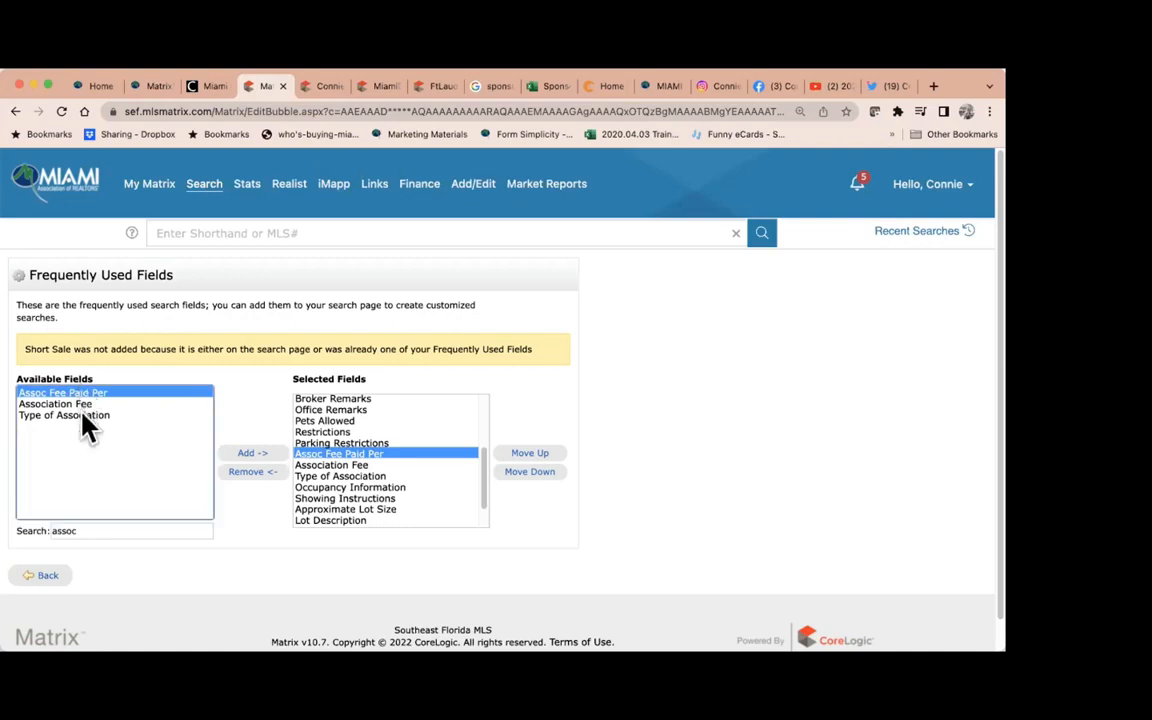
shift+click(82, 415)
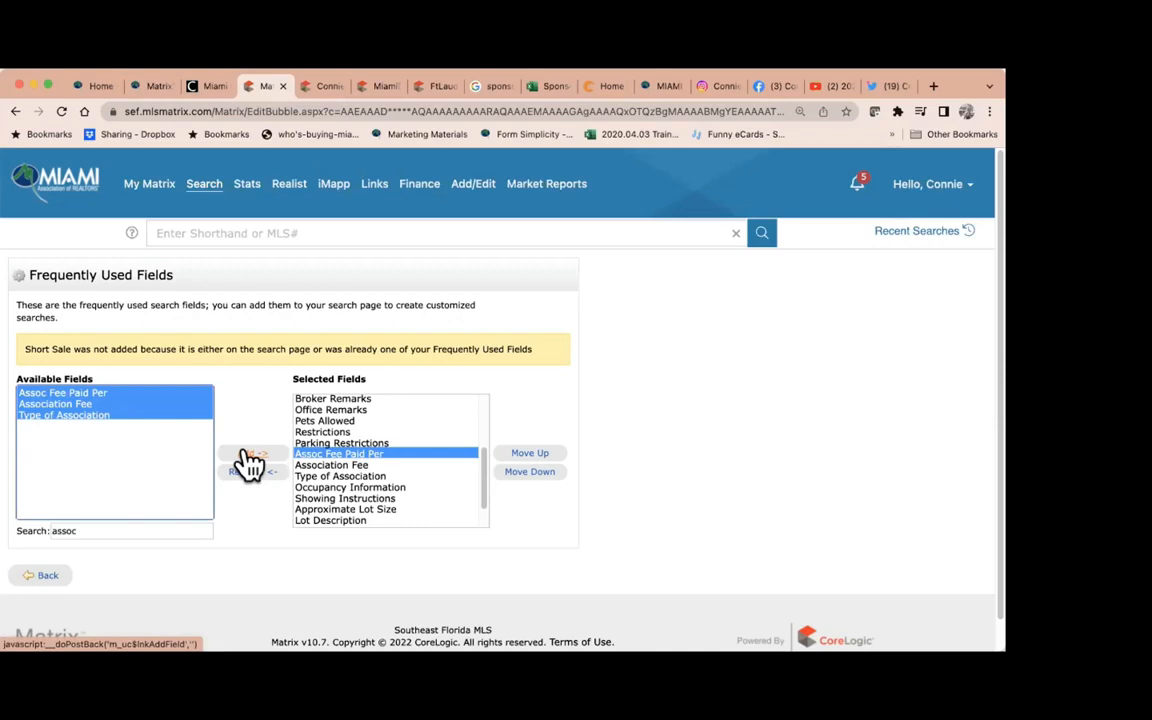
Step: Review the Selected Fields list, then return to the Single Family/Condo search at 180 matches
drag(486, 478, 484, 518)
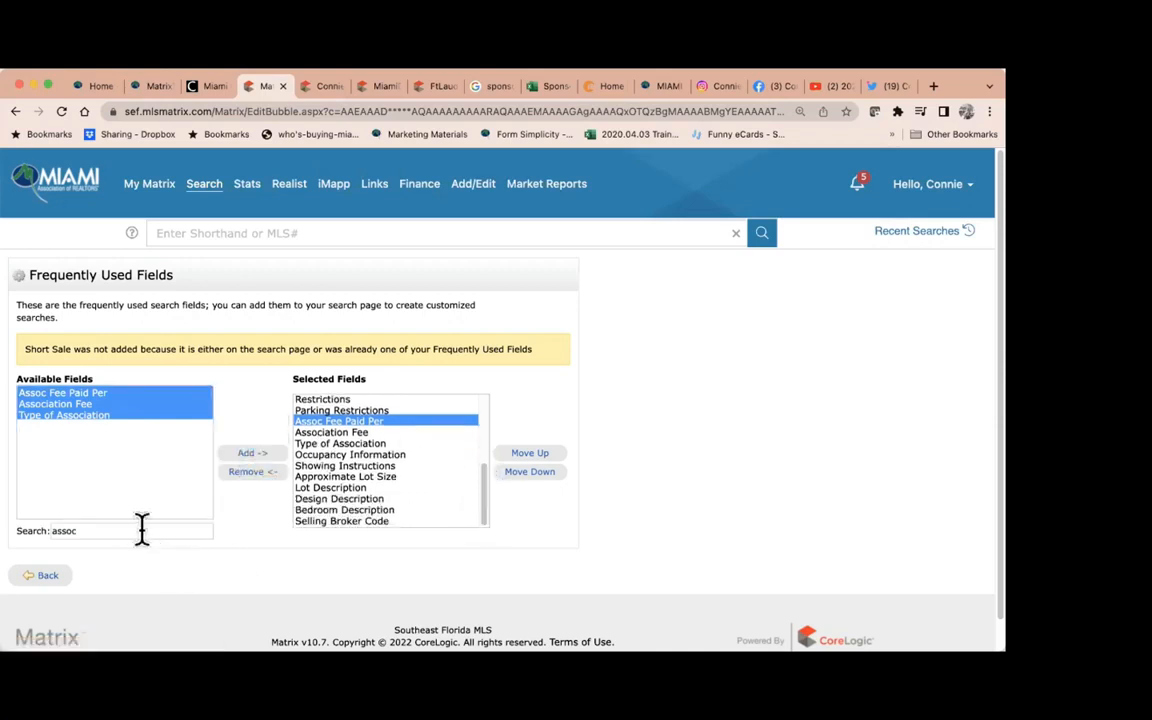
double_click(78, 529)
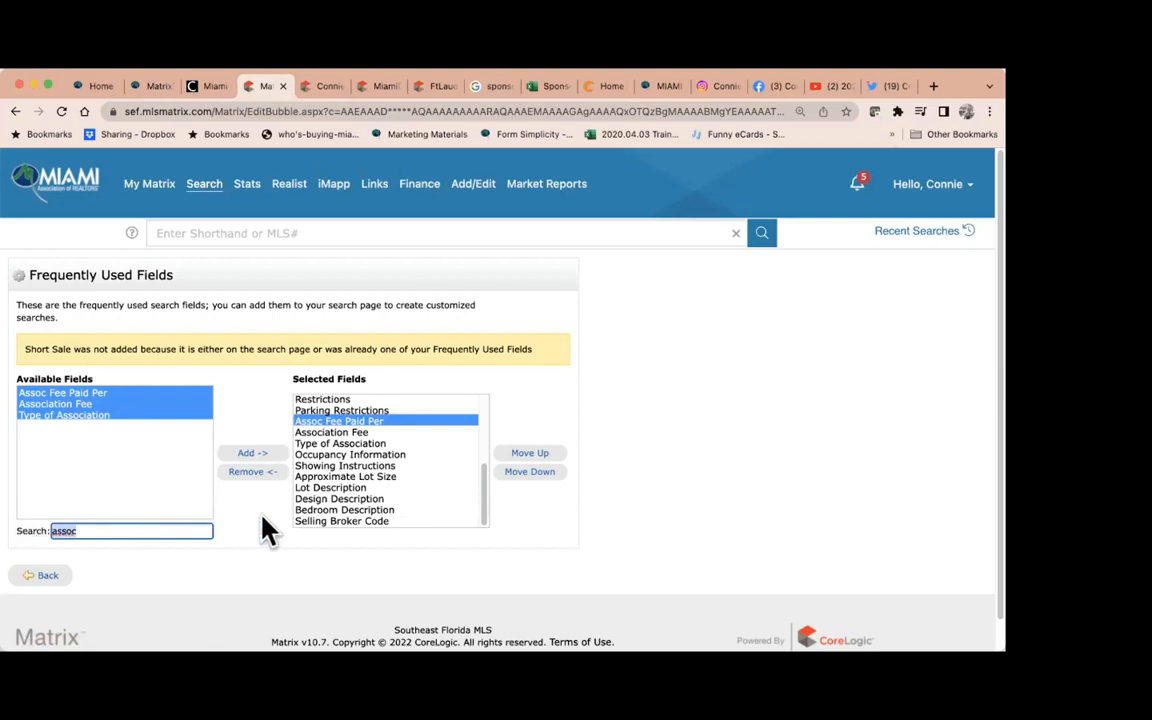
click(340, 499)
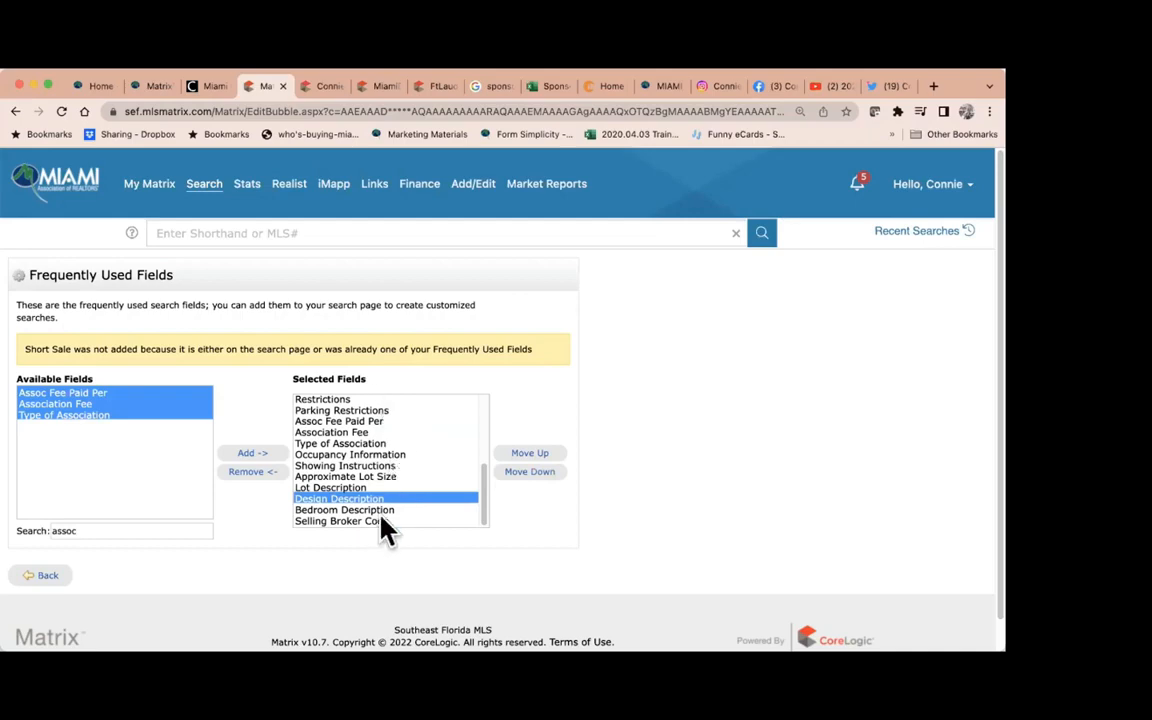
click(45, 576)
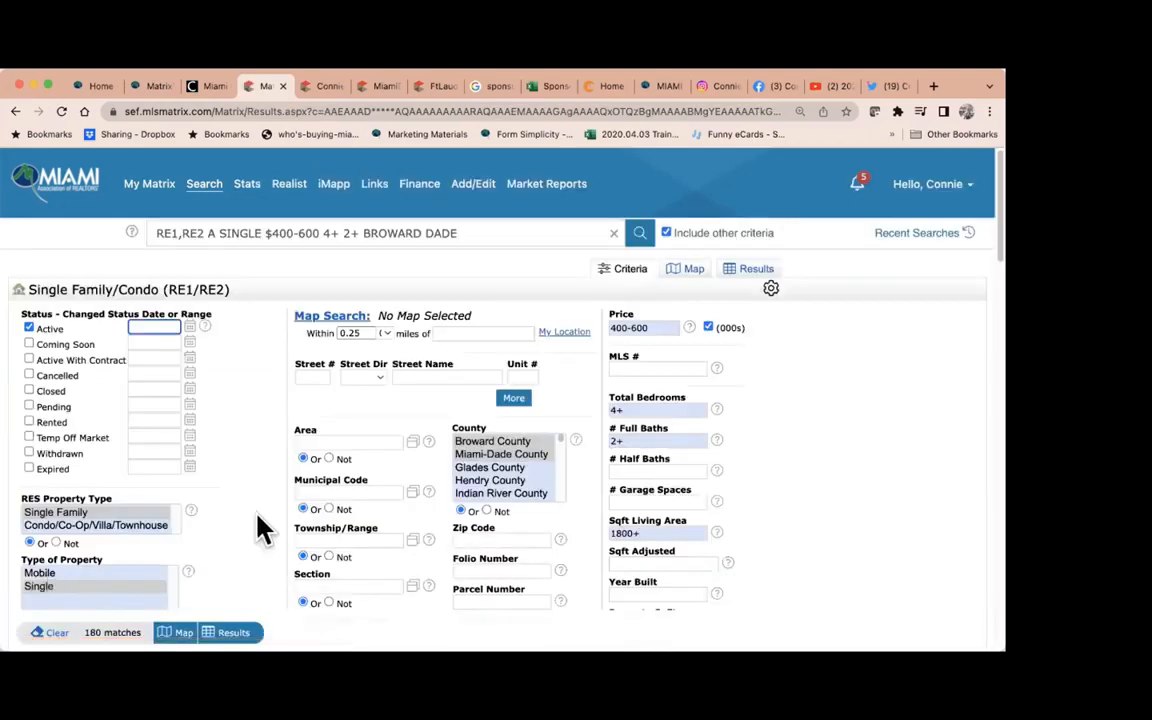
Step: Select all five Type of Association options and list the 97 matching results
scroll(257, 527, down, 5)
scroll(257, 527, down, 6)
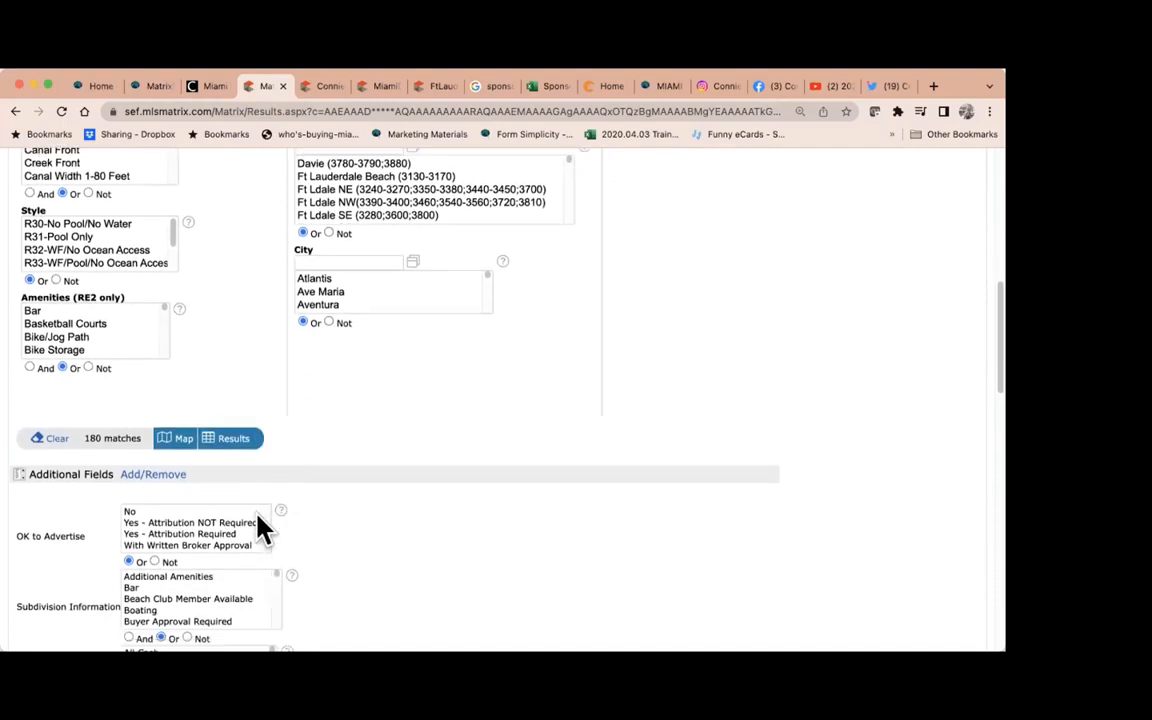
scroll(319, 558, down, 5)
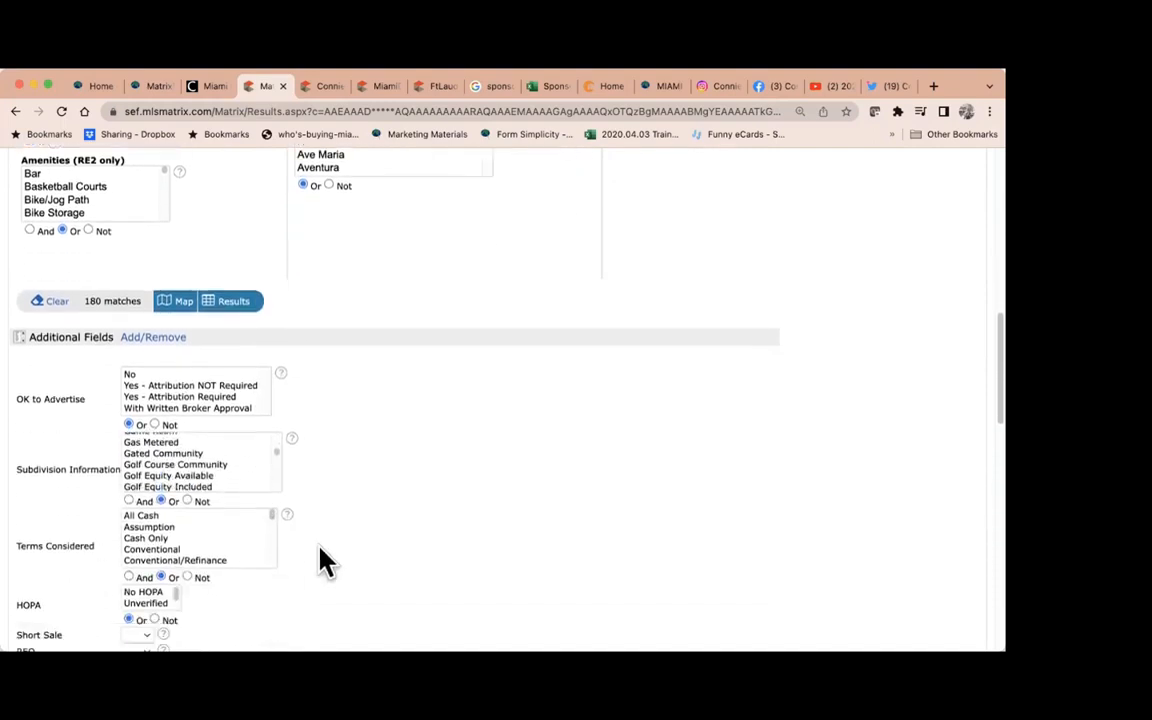
scroll(319, 558, down, 3)
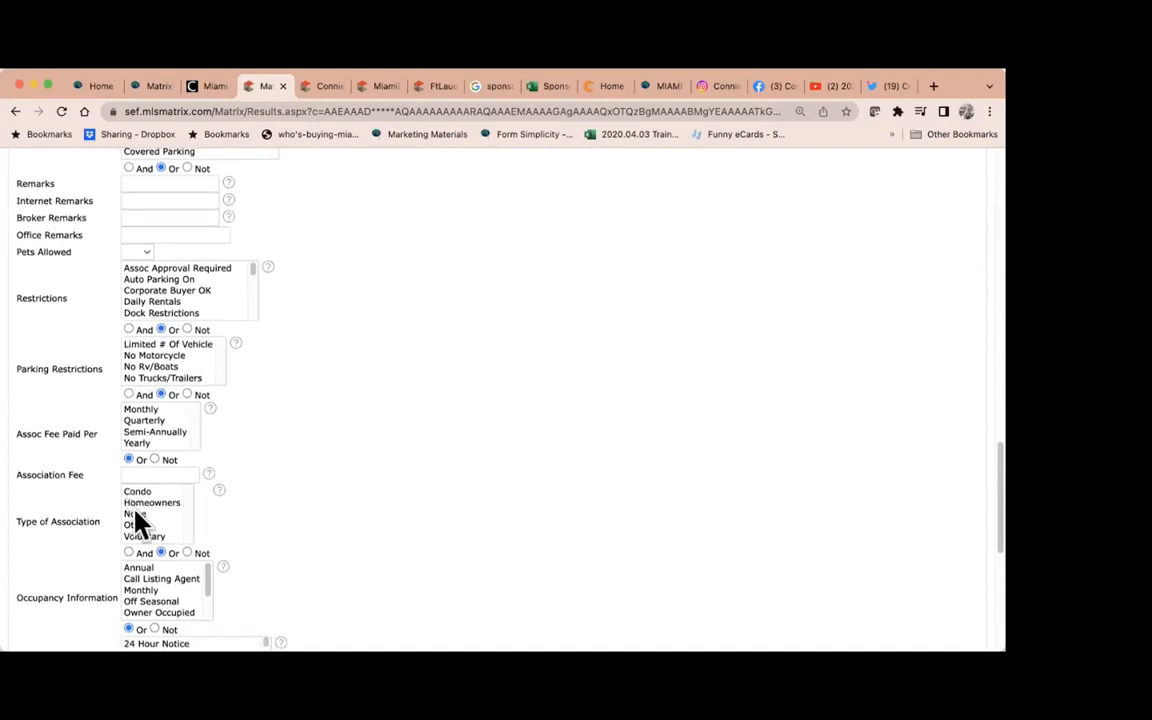
drag(138, 491, 150, 536)
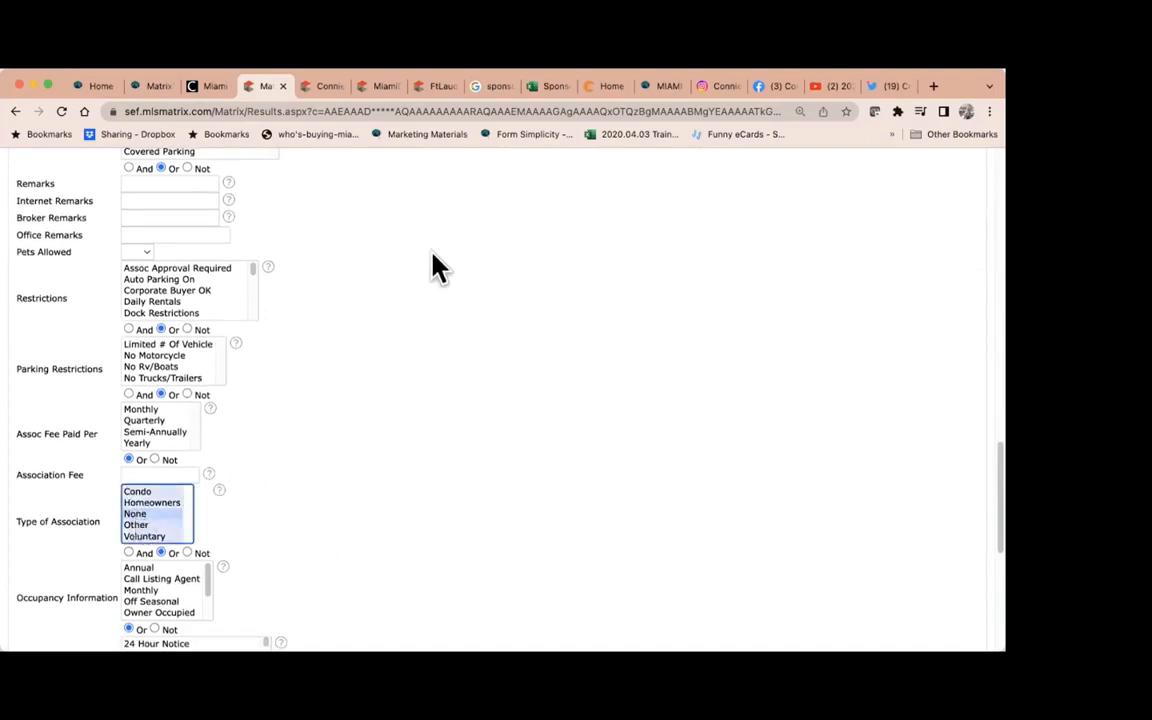
scroll(422, 595, up, 6)
scroll(422, 607, up, 1)
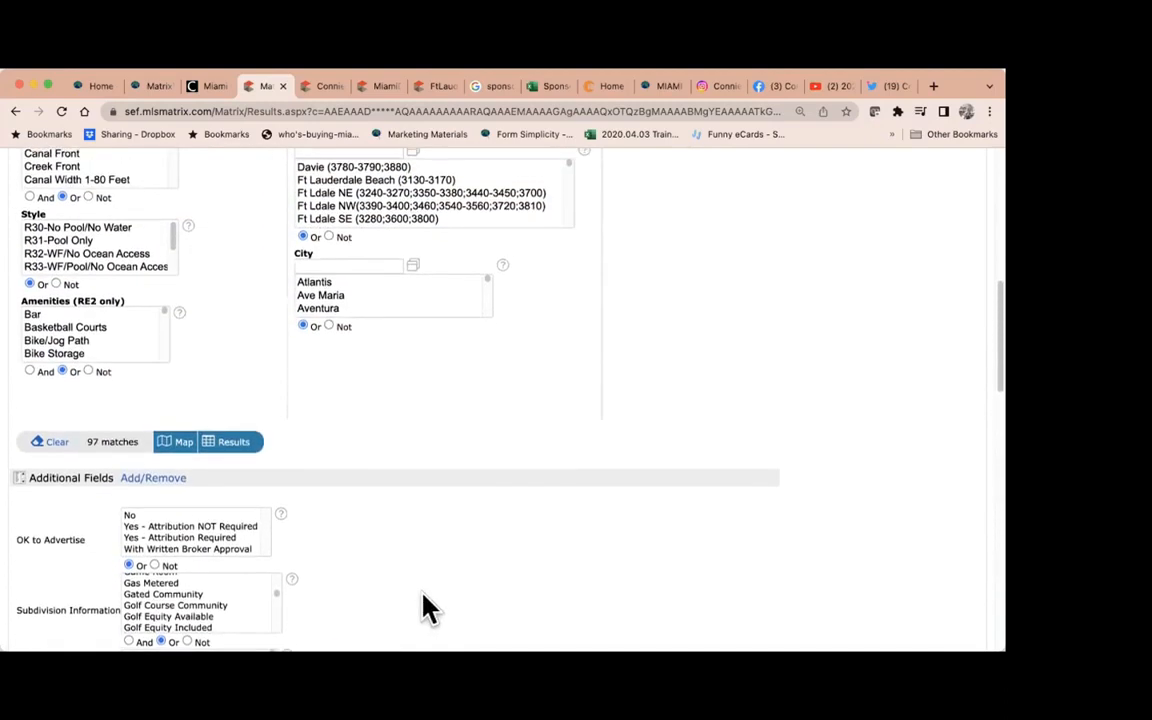
scroll(422, 607, up, 1)
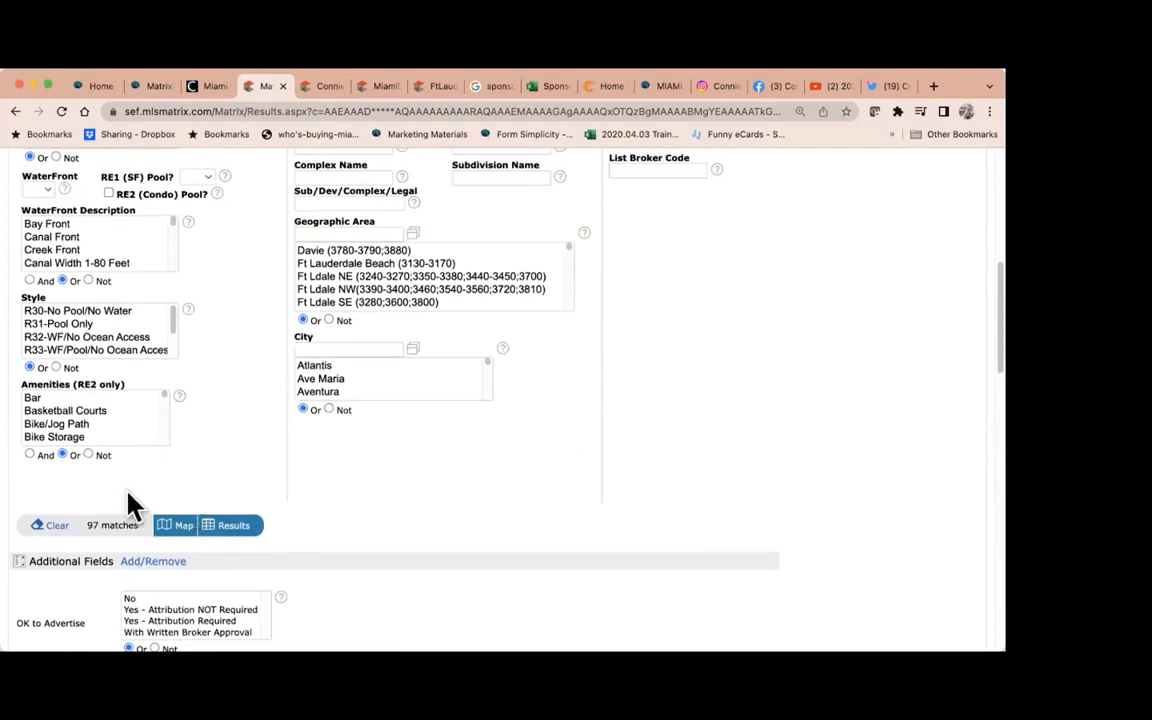
click(228, 530)
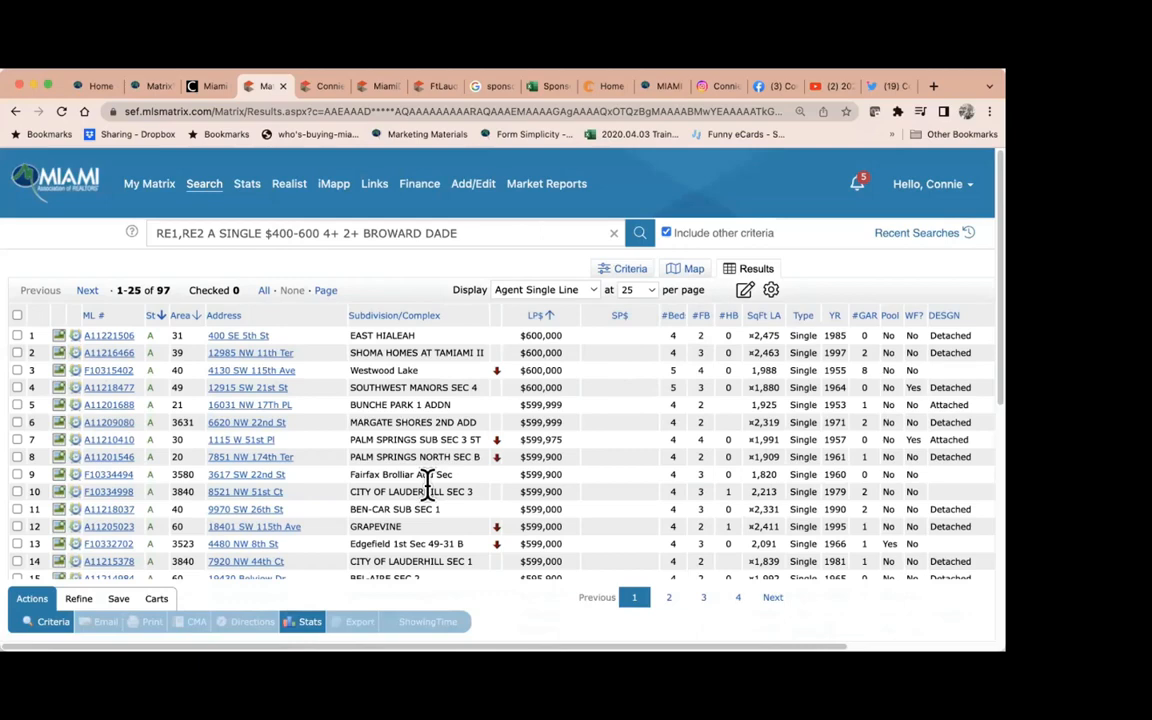
click(100, 340)
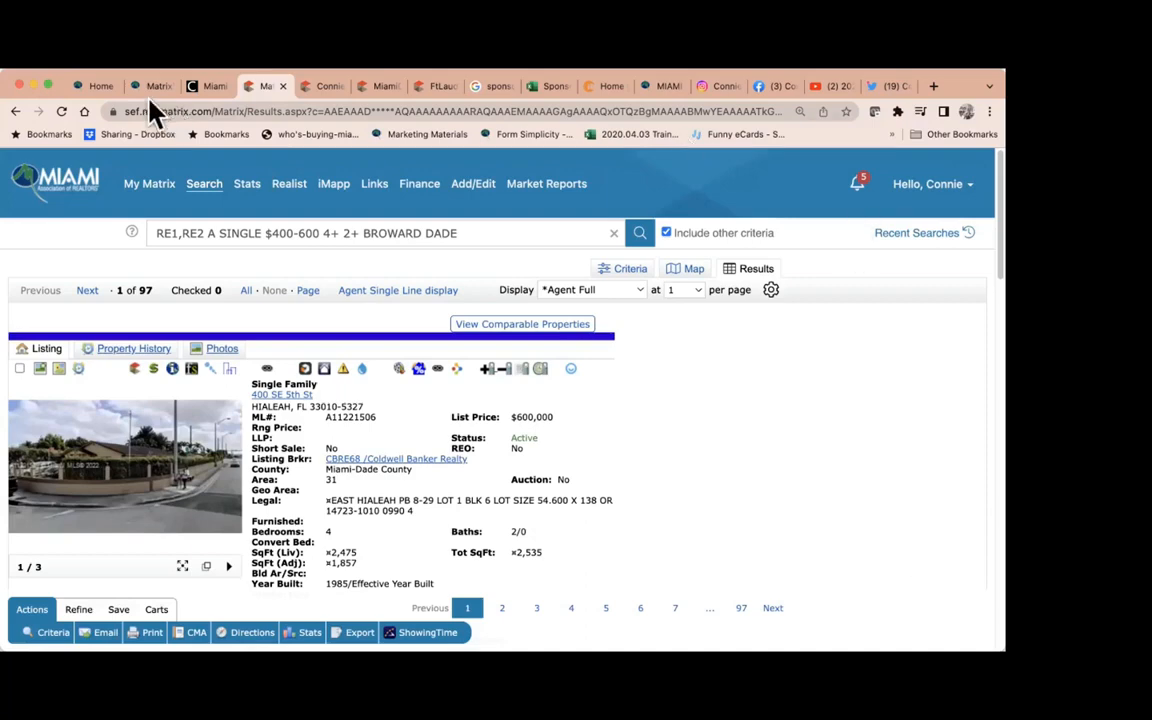
click(100, 86)
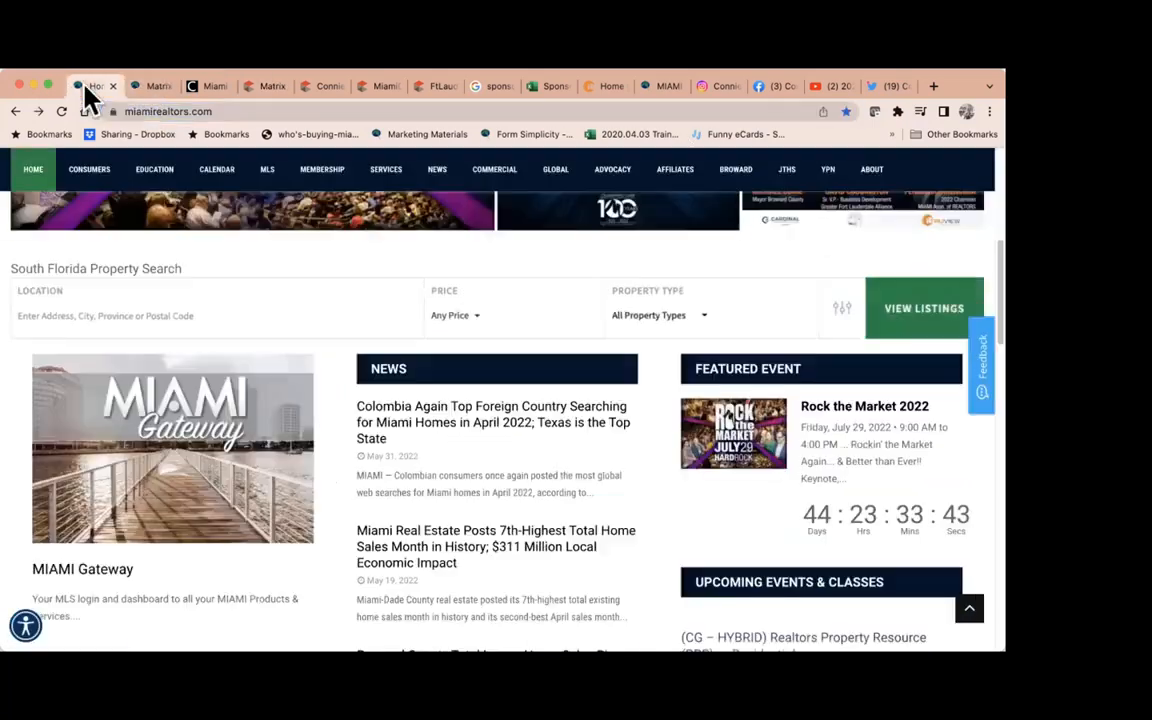
Step: Search the events calendar for 'matrix' and open the June 21 MLS Matrix X 201 webinar
click(215, 168)
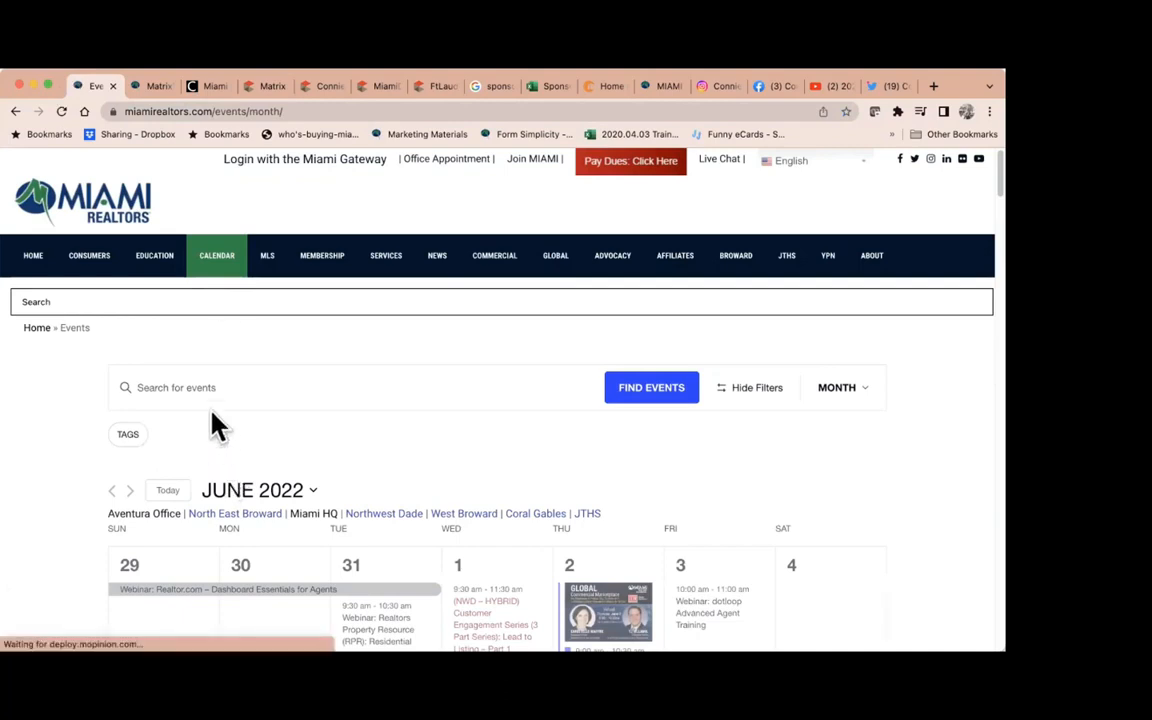
click(205, 387)
text(matrix)
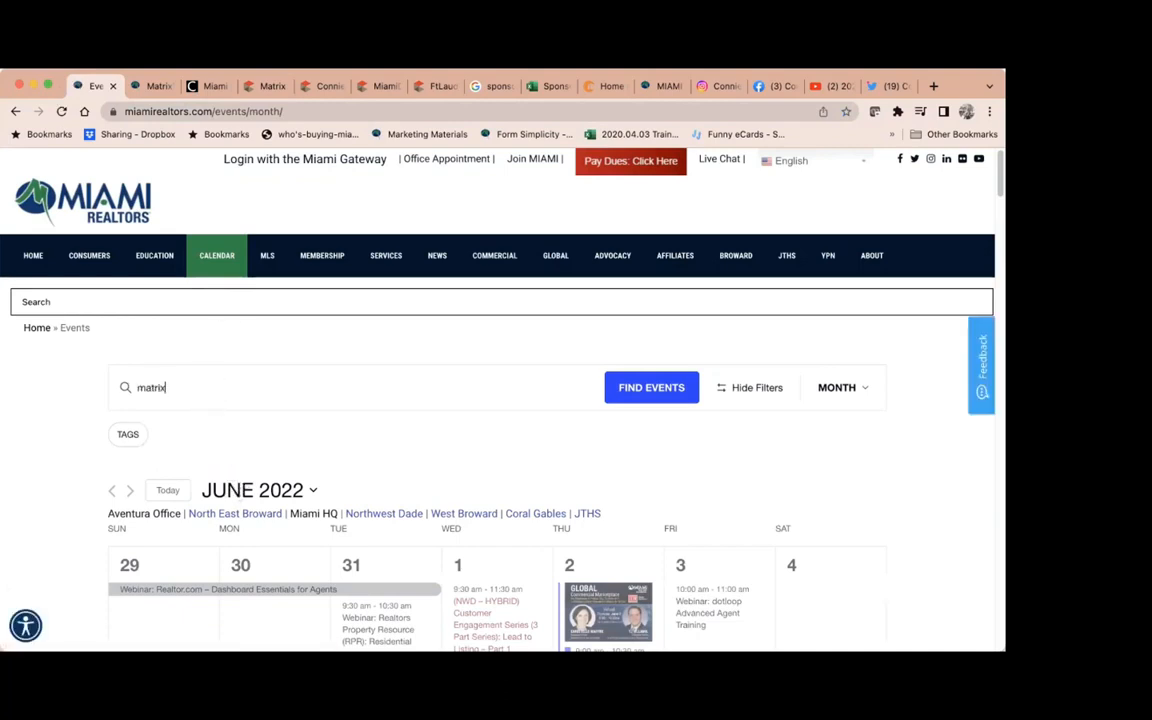
click(625, 393)
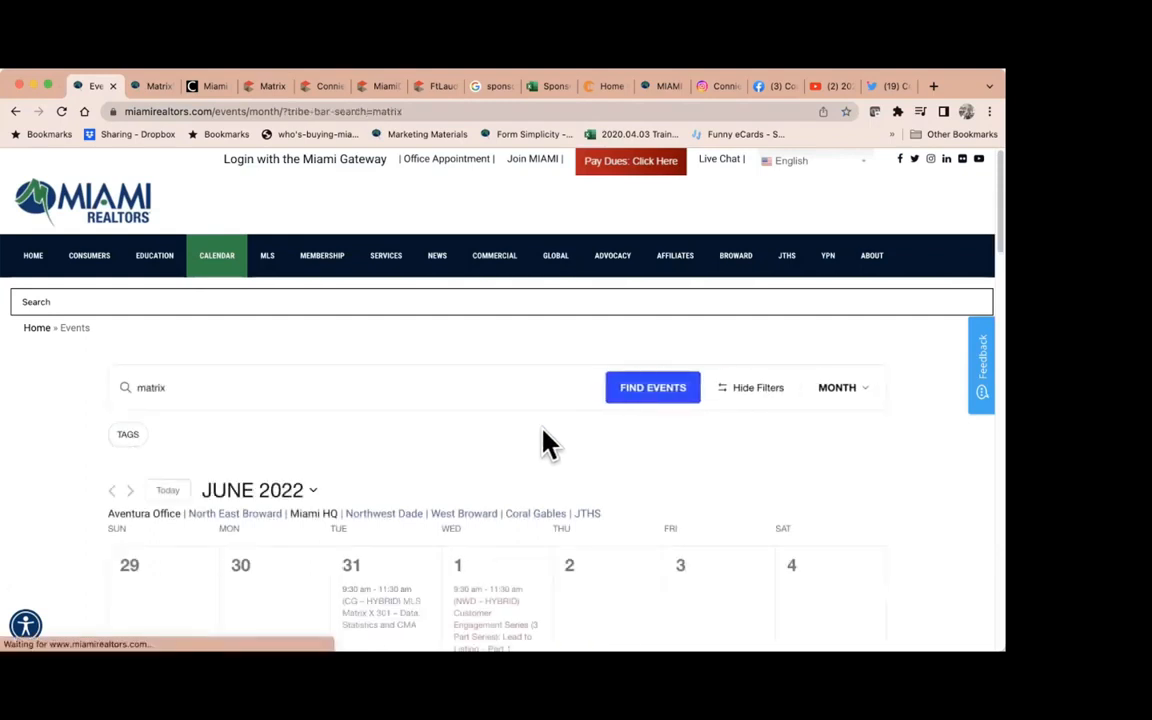
scroll(548, 442, down, 3)
scroll(548, 442, down, 3)
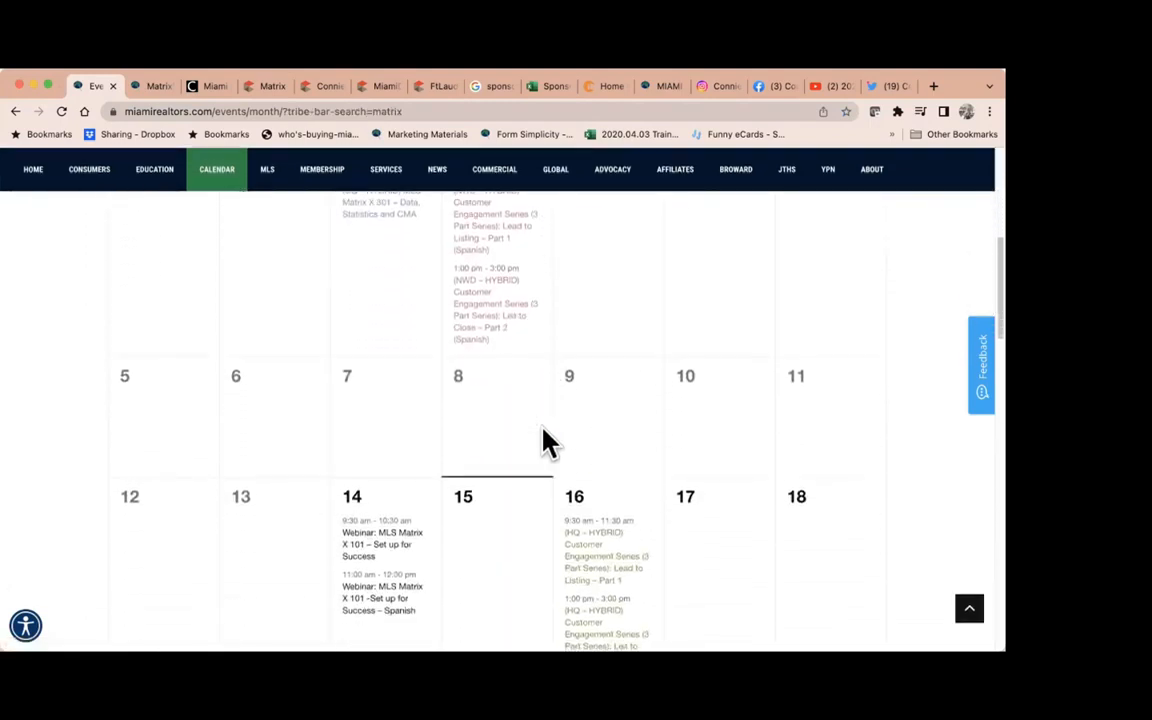
scroll(548, 442, down, 1)
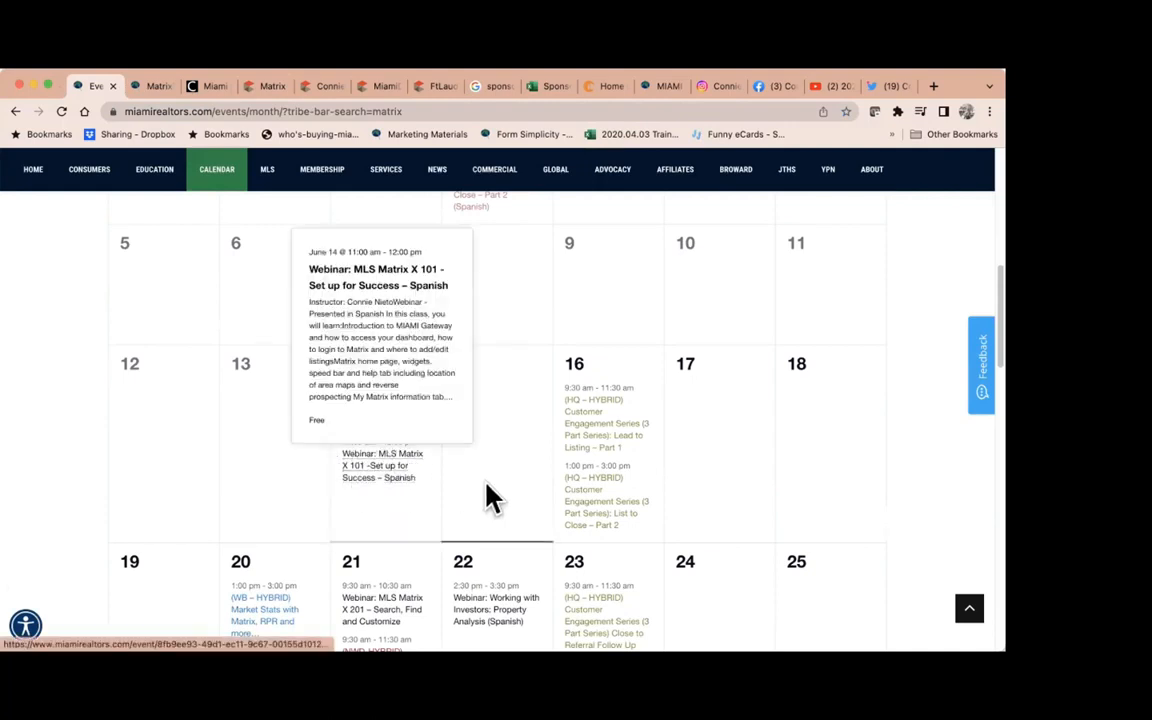
scroll(486, 496, down, 2)
mouse_move(376, 472)
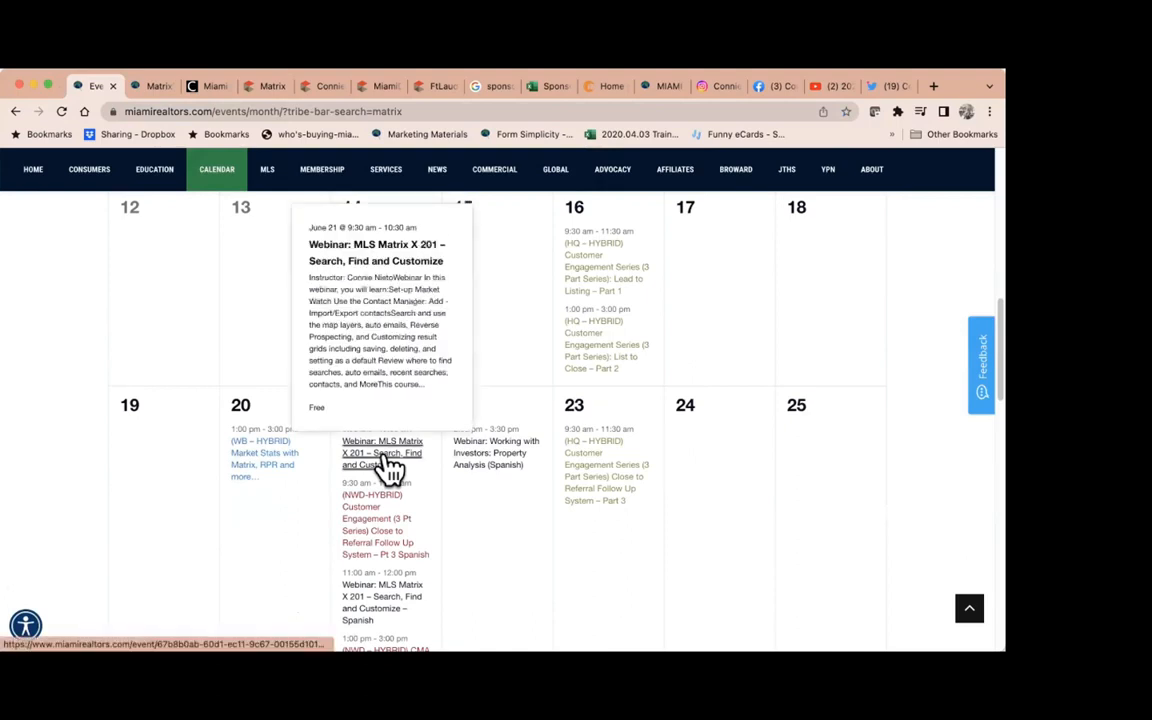
click(390, 465)
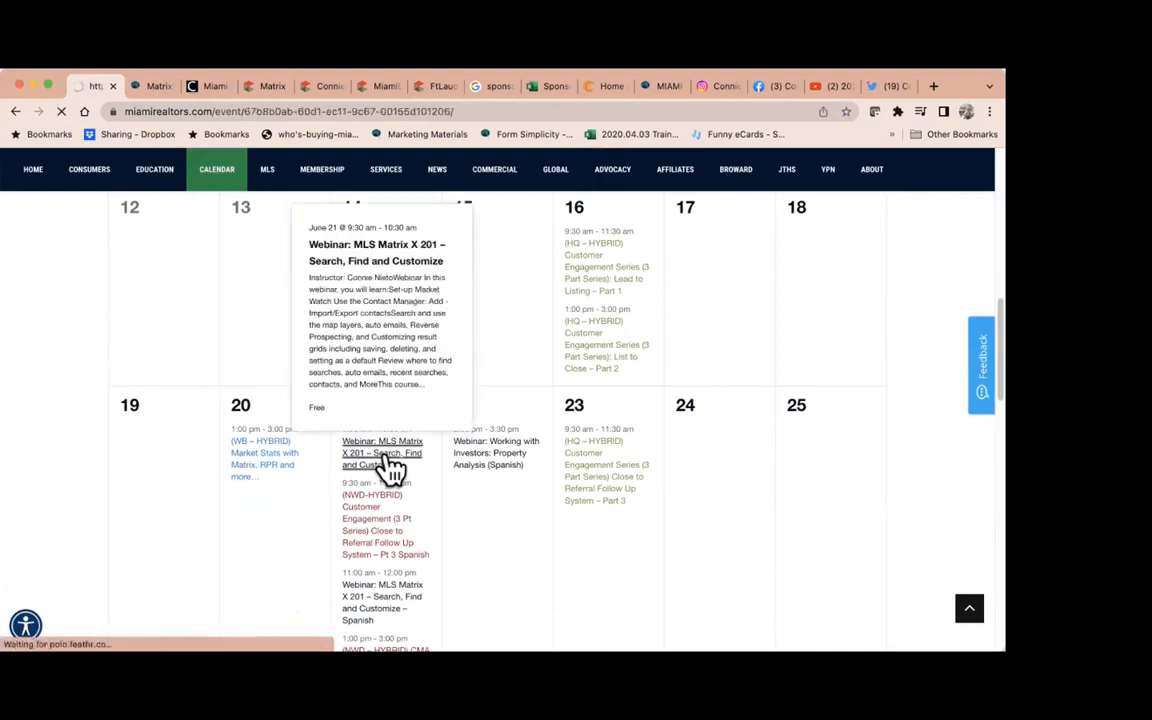
Step: Select the event page URL, then scroll the June 21 MLS Matrix X 201 webinar page to REGISTER NOW
click(438, 108)
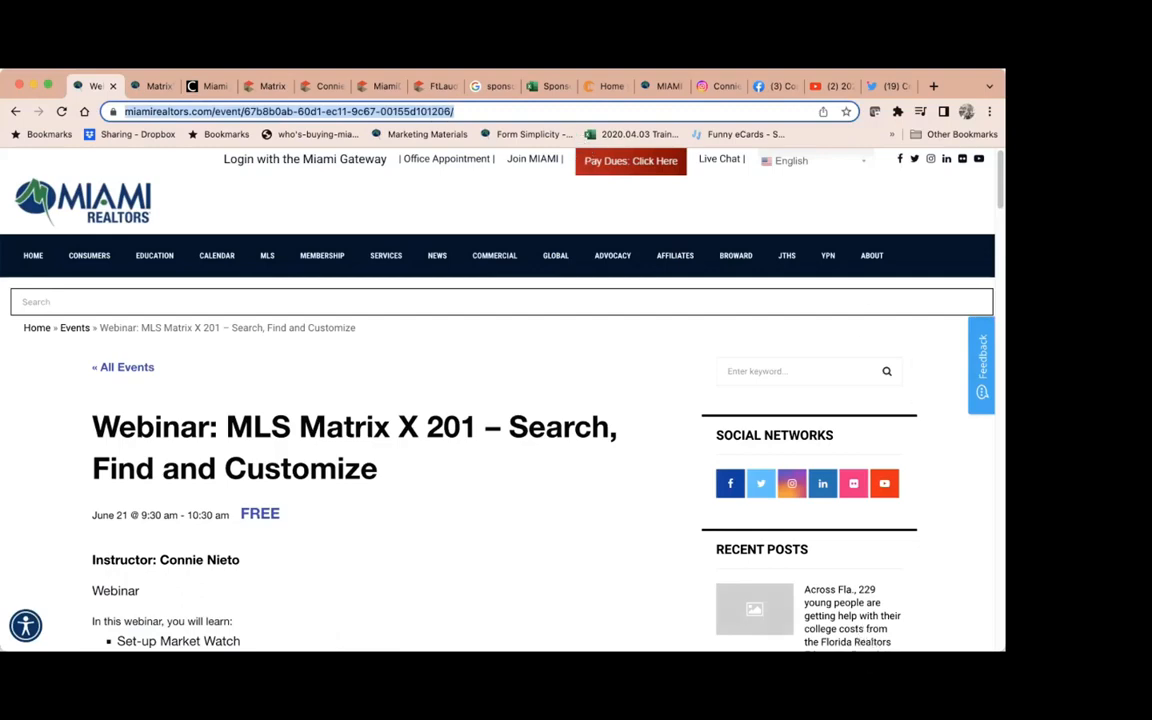
scroll(506, 491, down, 5)
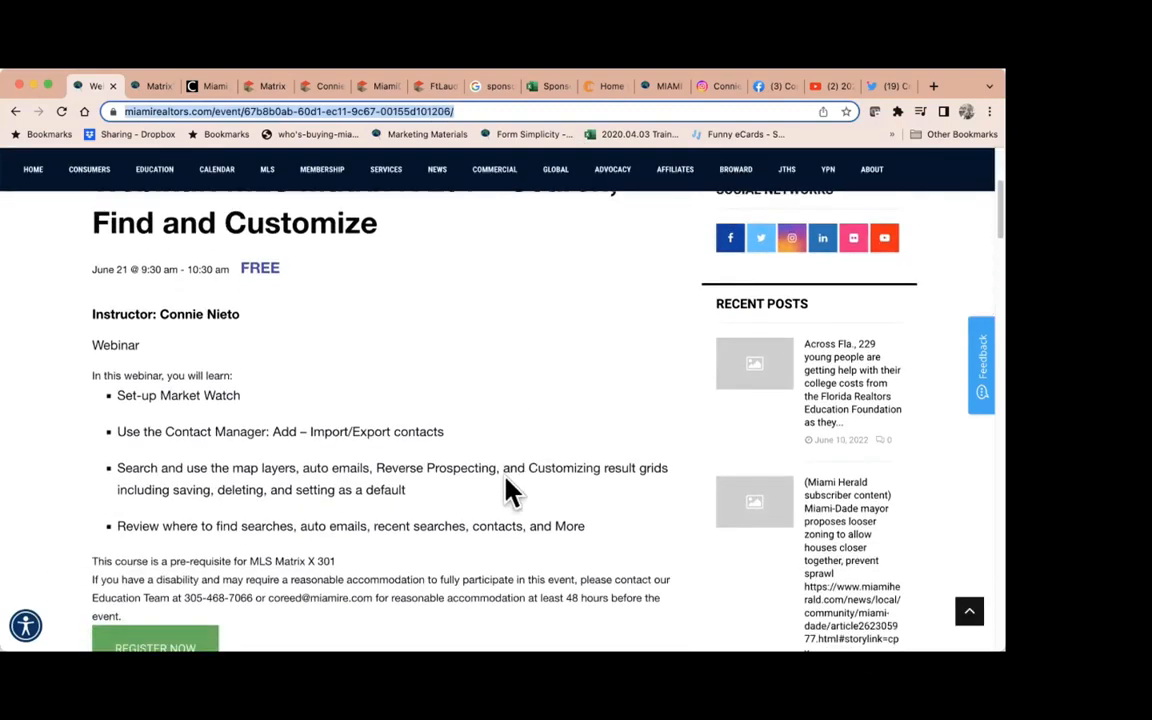
scroll(506, 491, up, 3)
scroll(440, 508, down, 4)
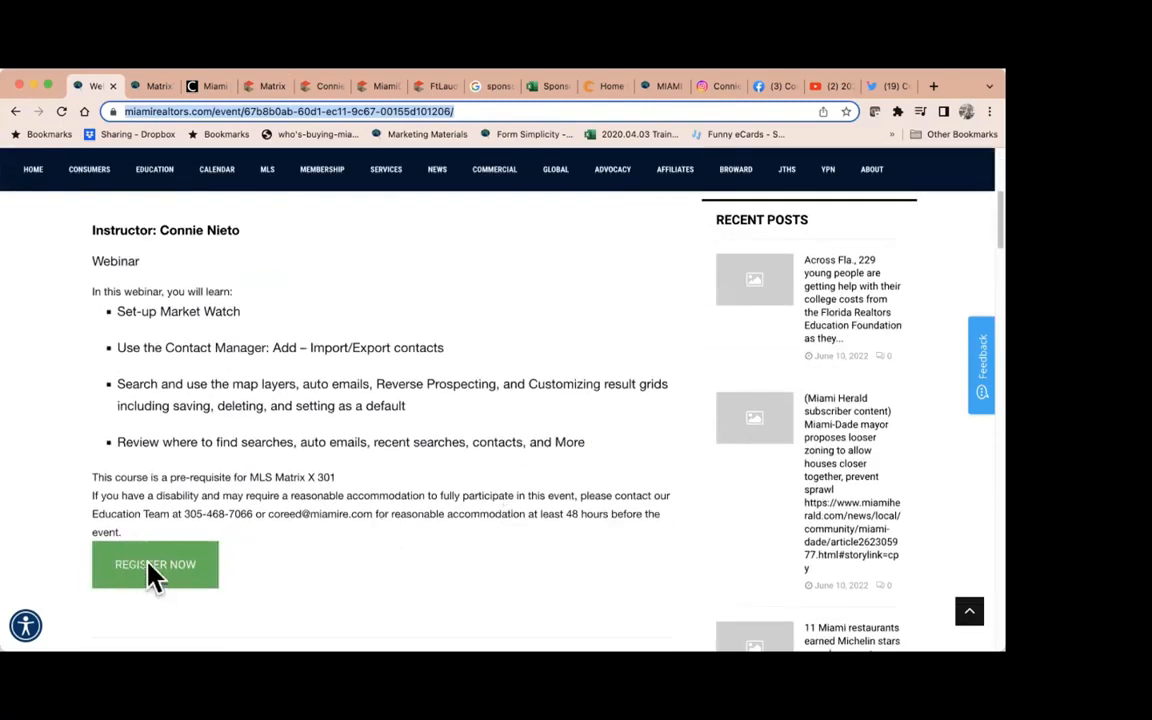